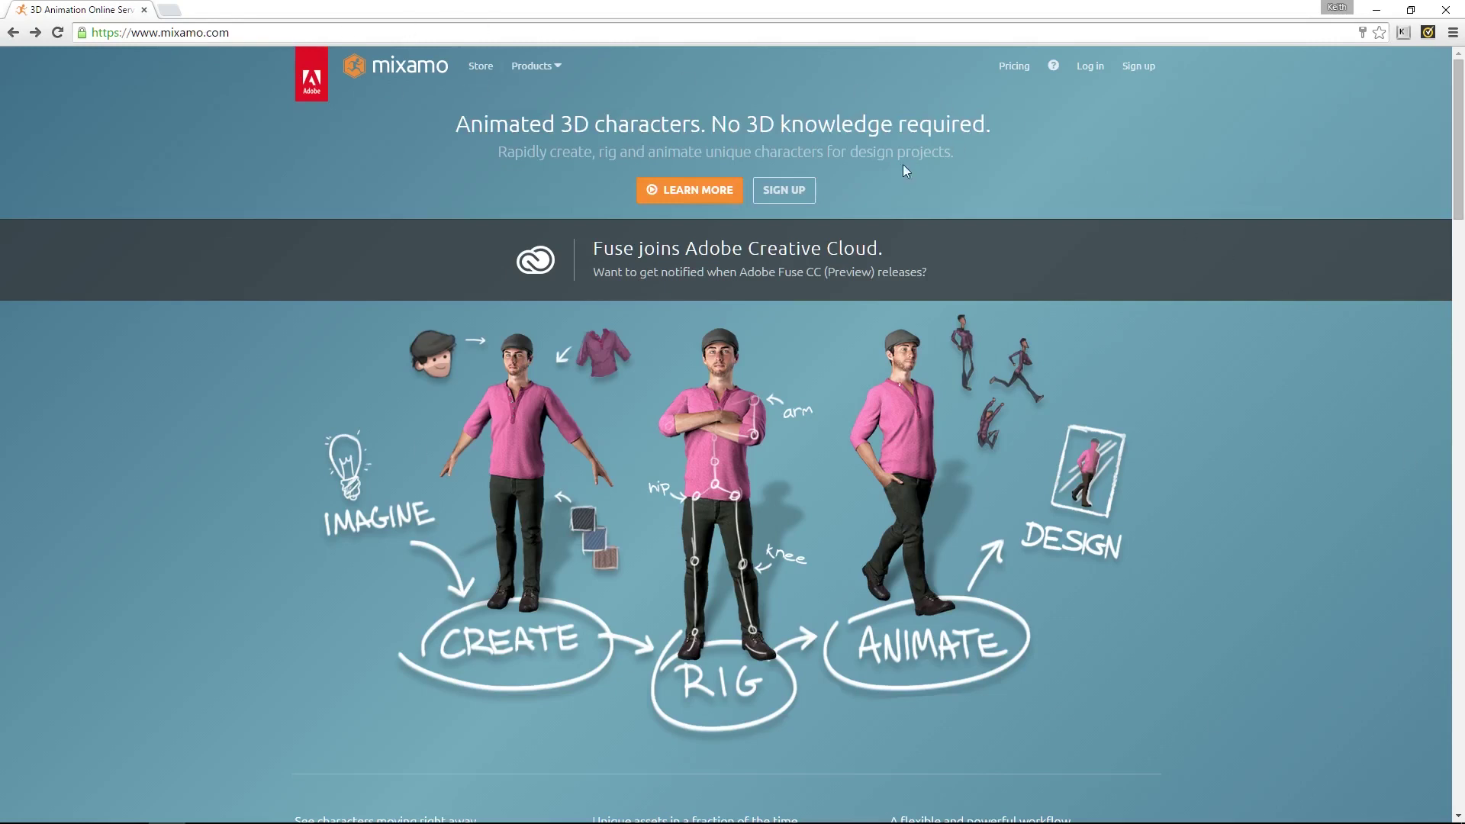
# Start Adobe sign-up, return to Mixamo home, check the account menu, then go to the Store
pyautogui.click(782, 191)
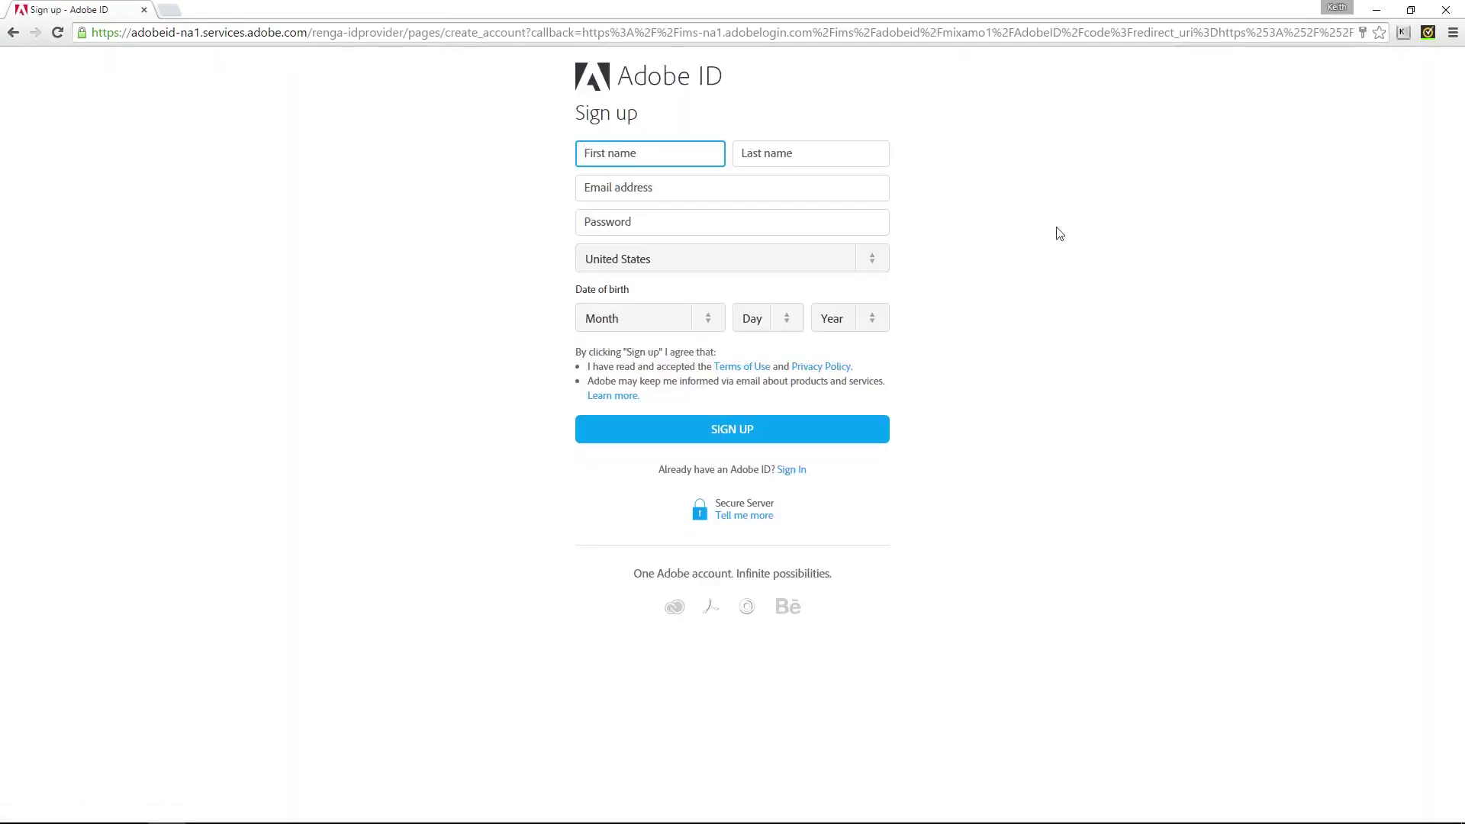
pyautogui.click(21, 32)
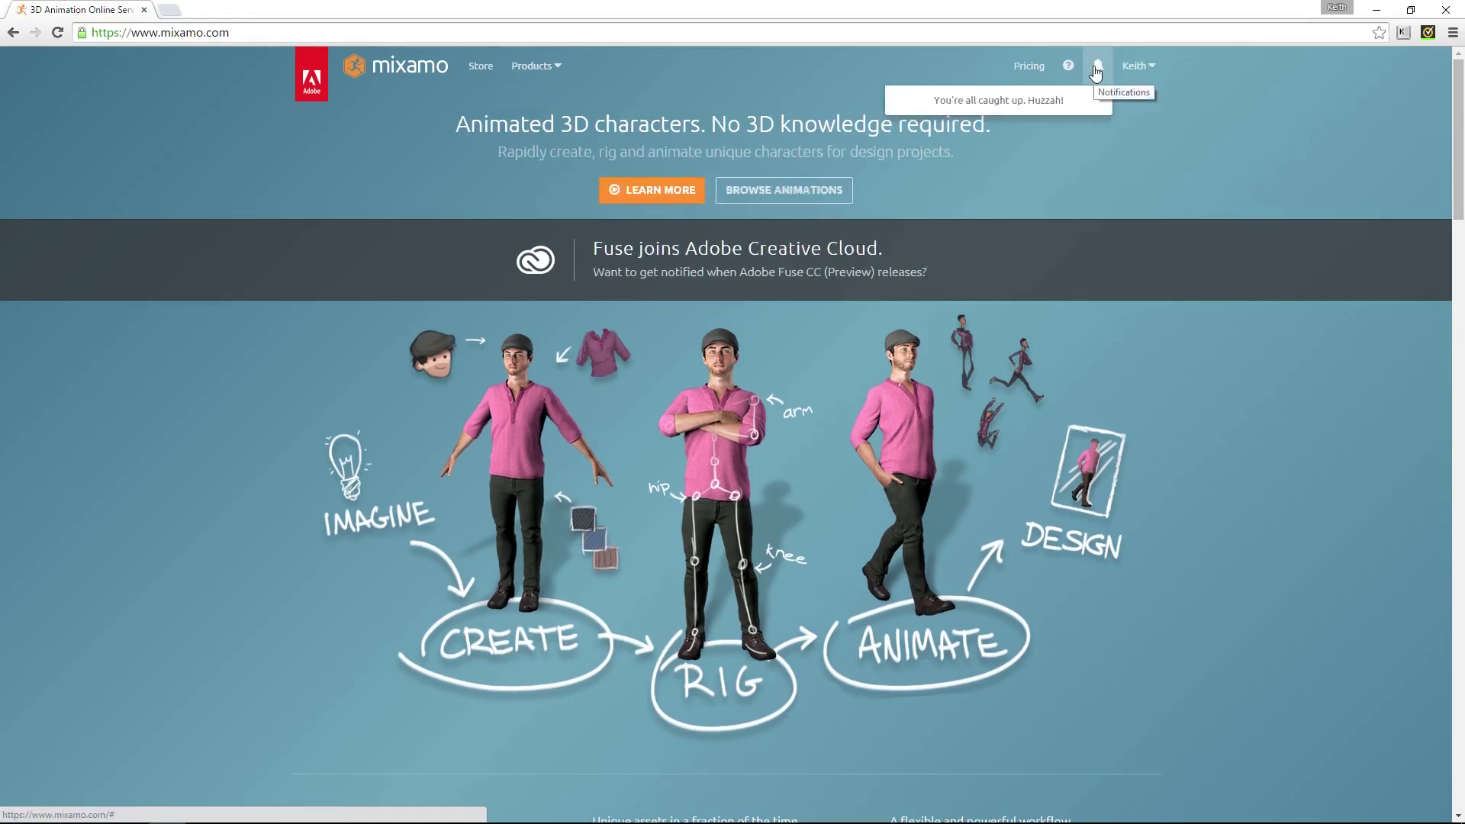
pyautogui.click(1137, 65)
pyautogui.click(1137, 66)
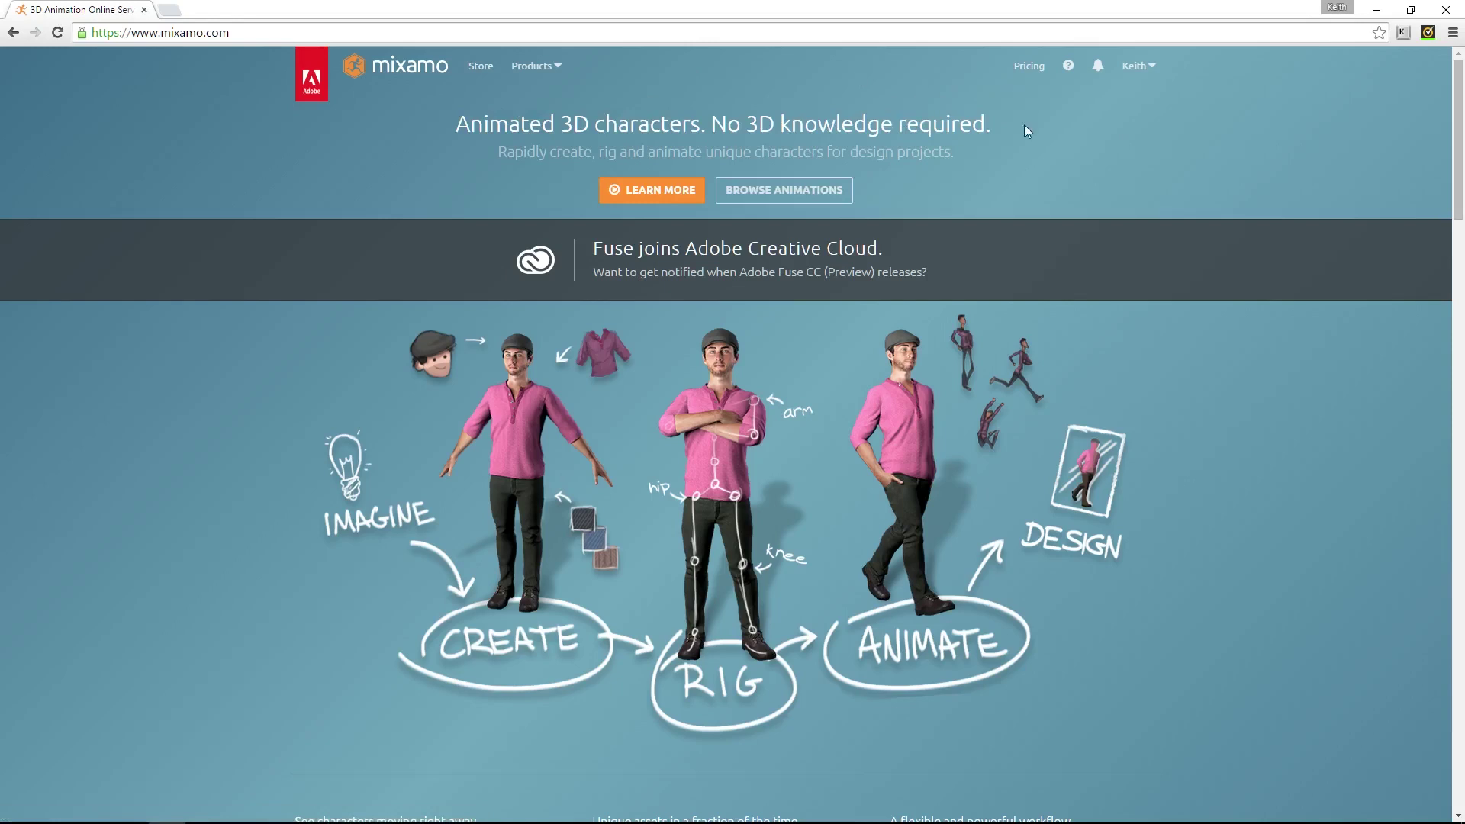
pyautogui.click(481, 65)
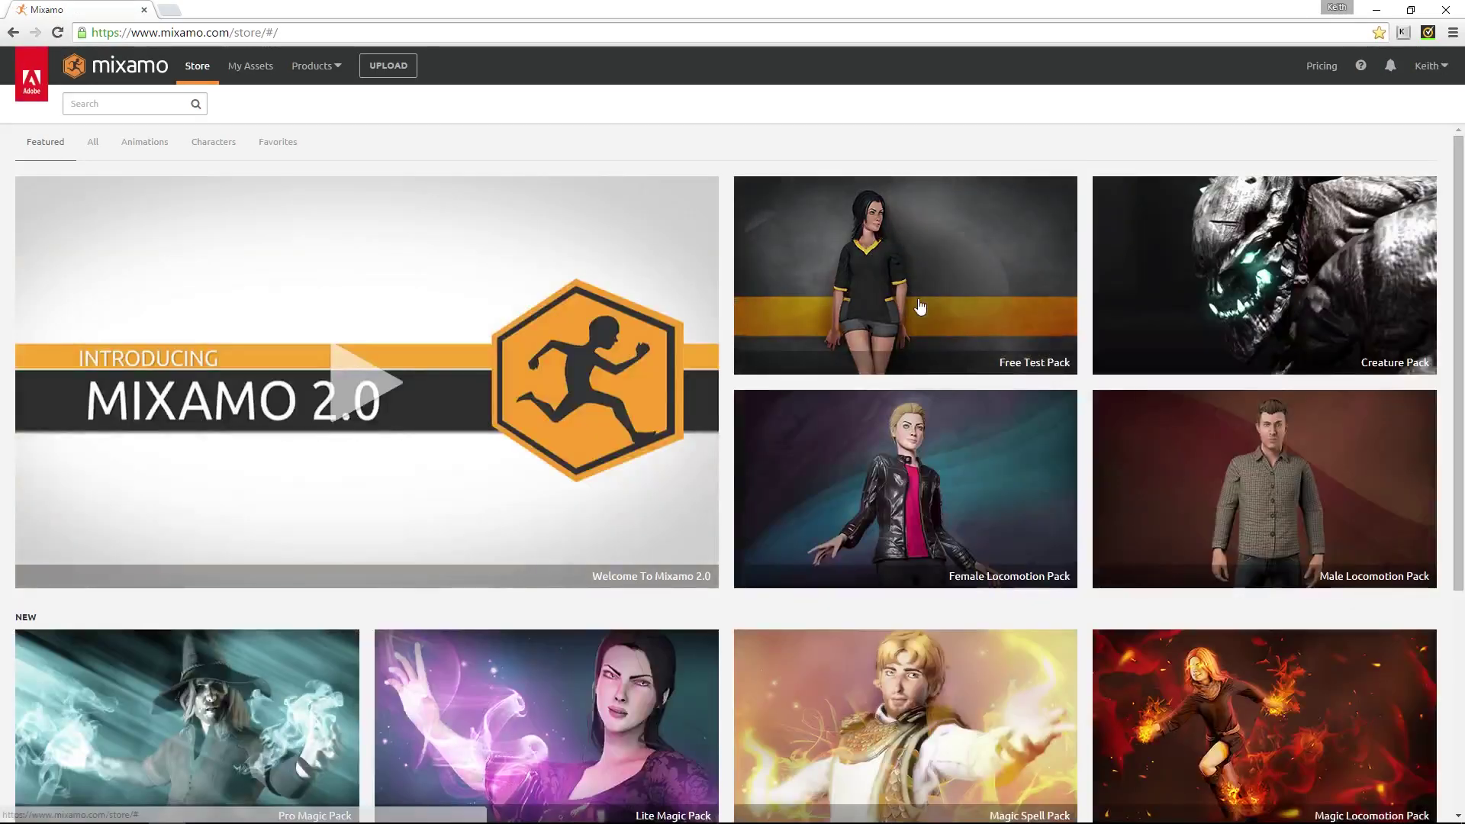
# Filter the Mixamo store to show only characters
pyautogui.scroll(-5, 920, 305)
pyautogui.scroll(5, 559, 511)
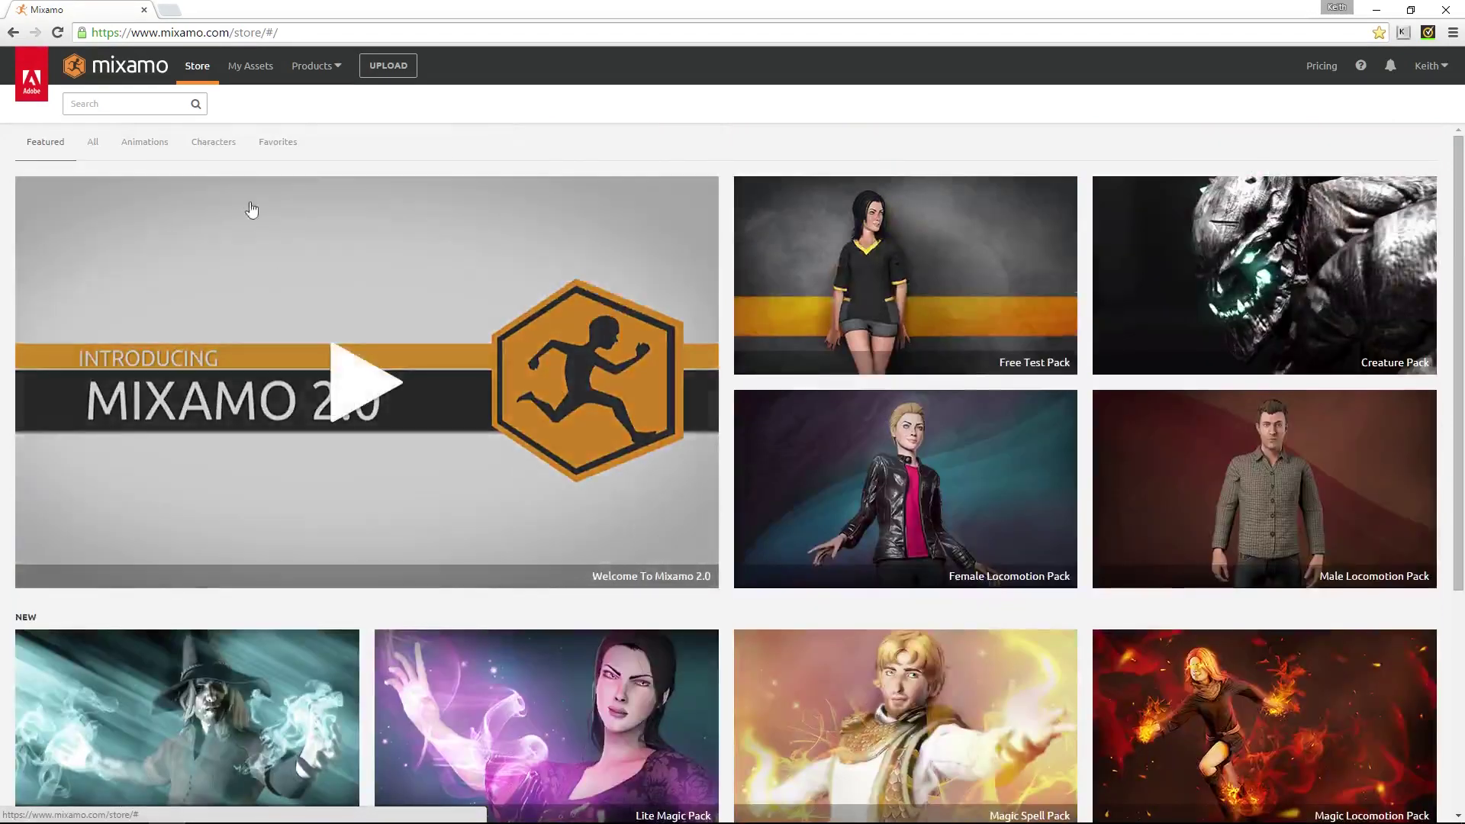
pyautogui.click(226, 143)
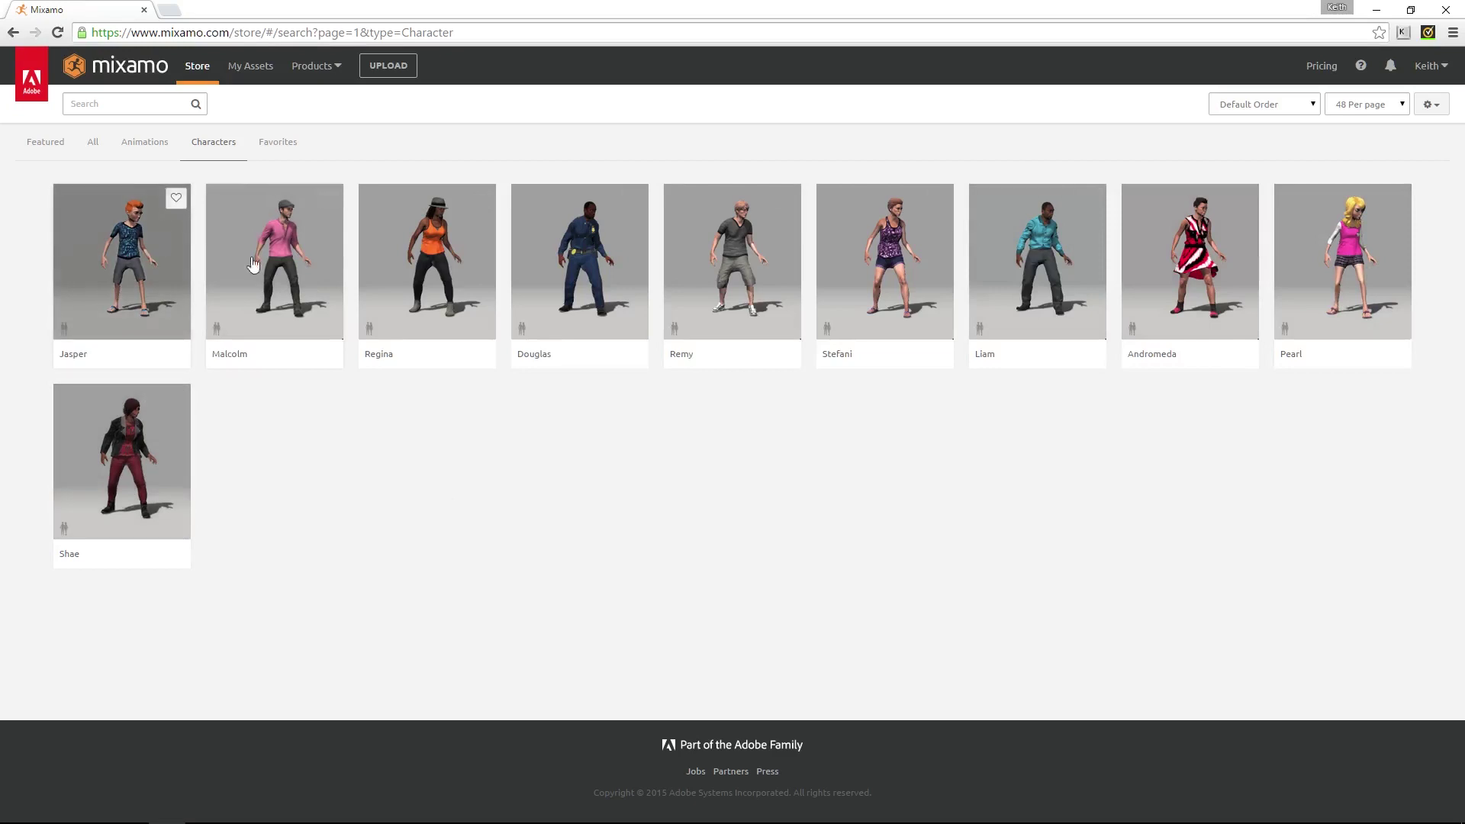
# Preview and orbit the Remy character in 3D, then open My Assets
pyautogui.click(786, 269)
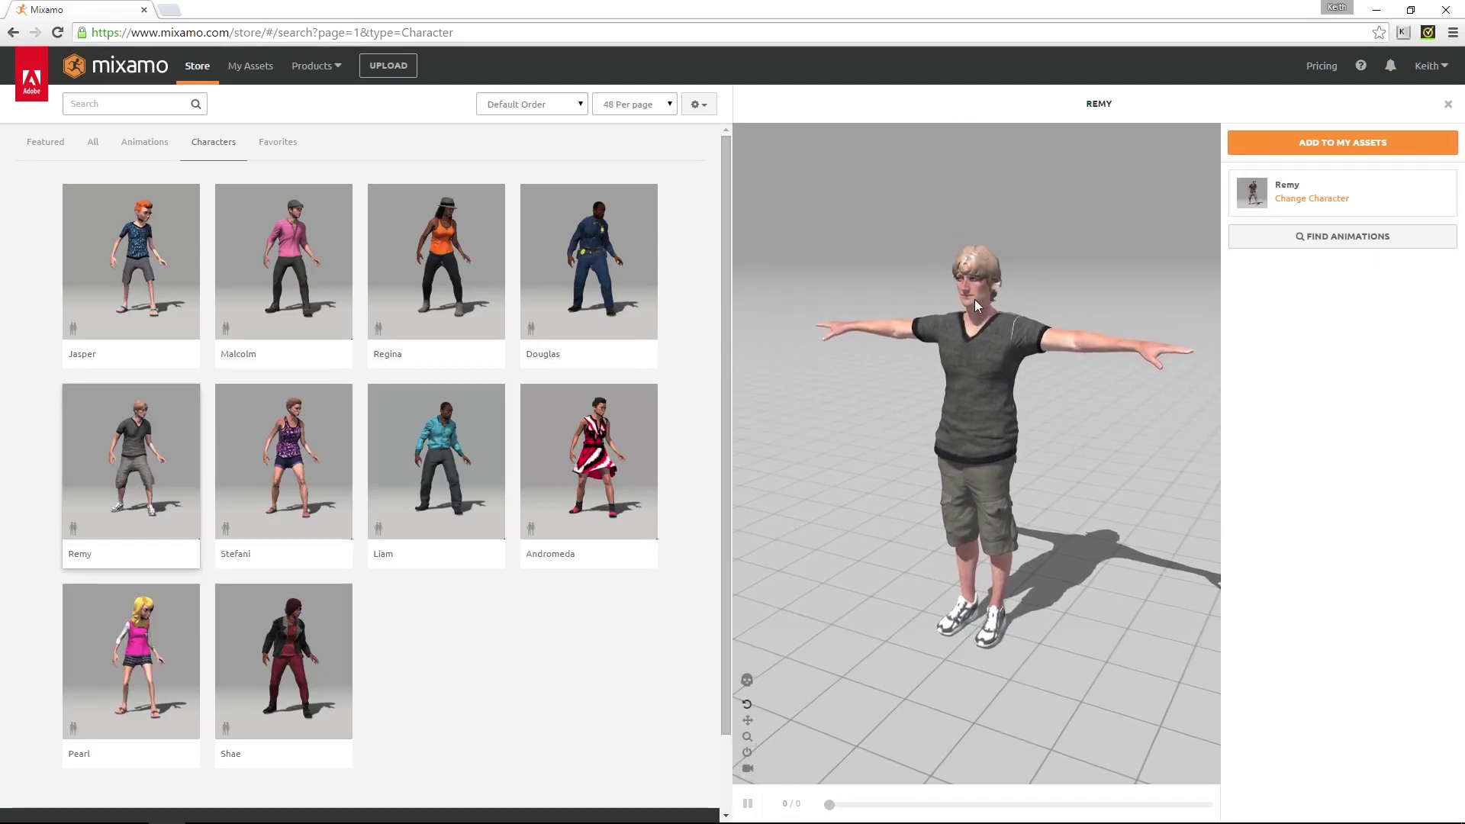
pyautogui.scroll(3, 976, 313)
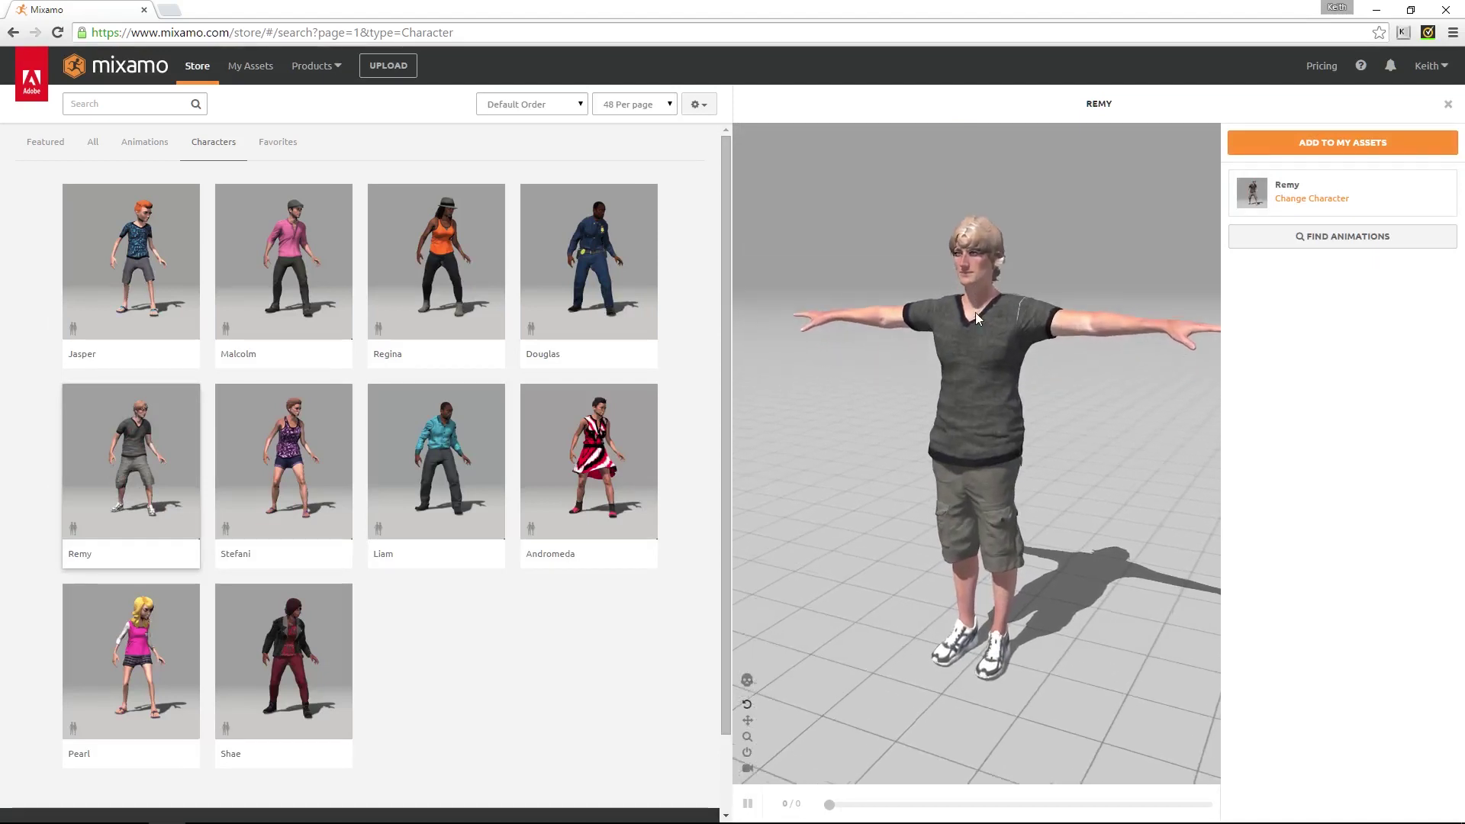
pyautogui.moveTo(990, 276); pyautogui.dragTo(987, 172)
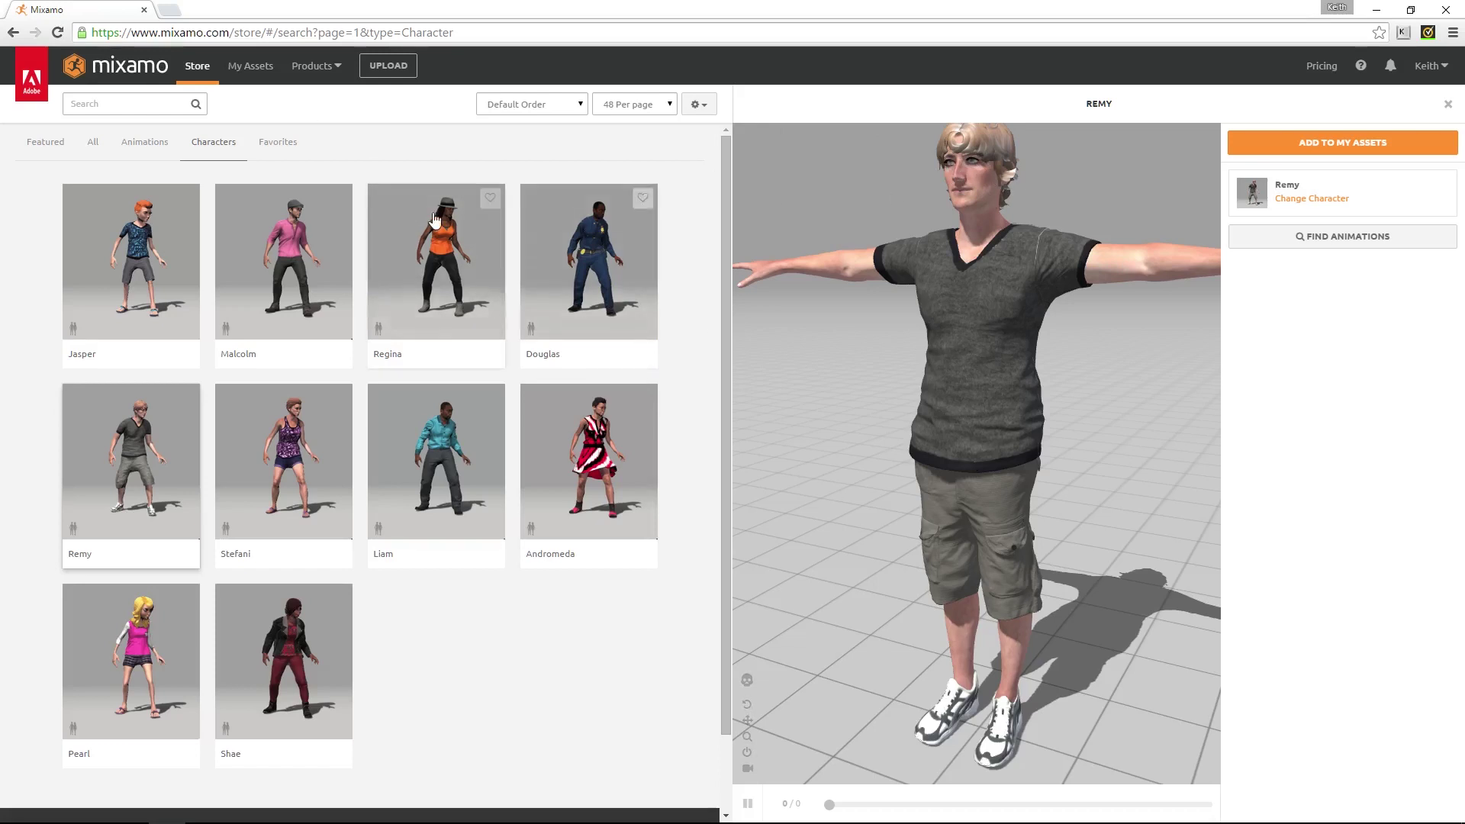
pyautogui.click(256, 80)
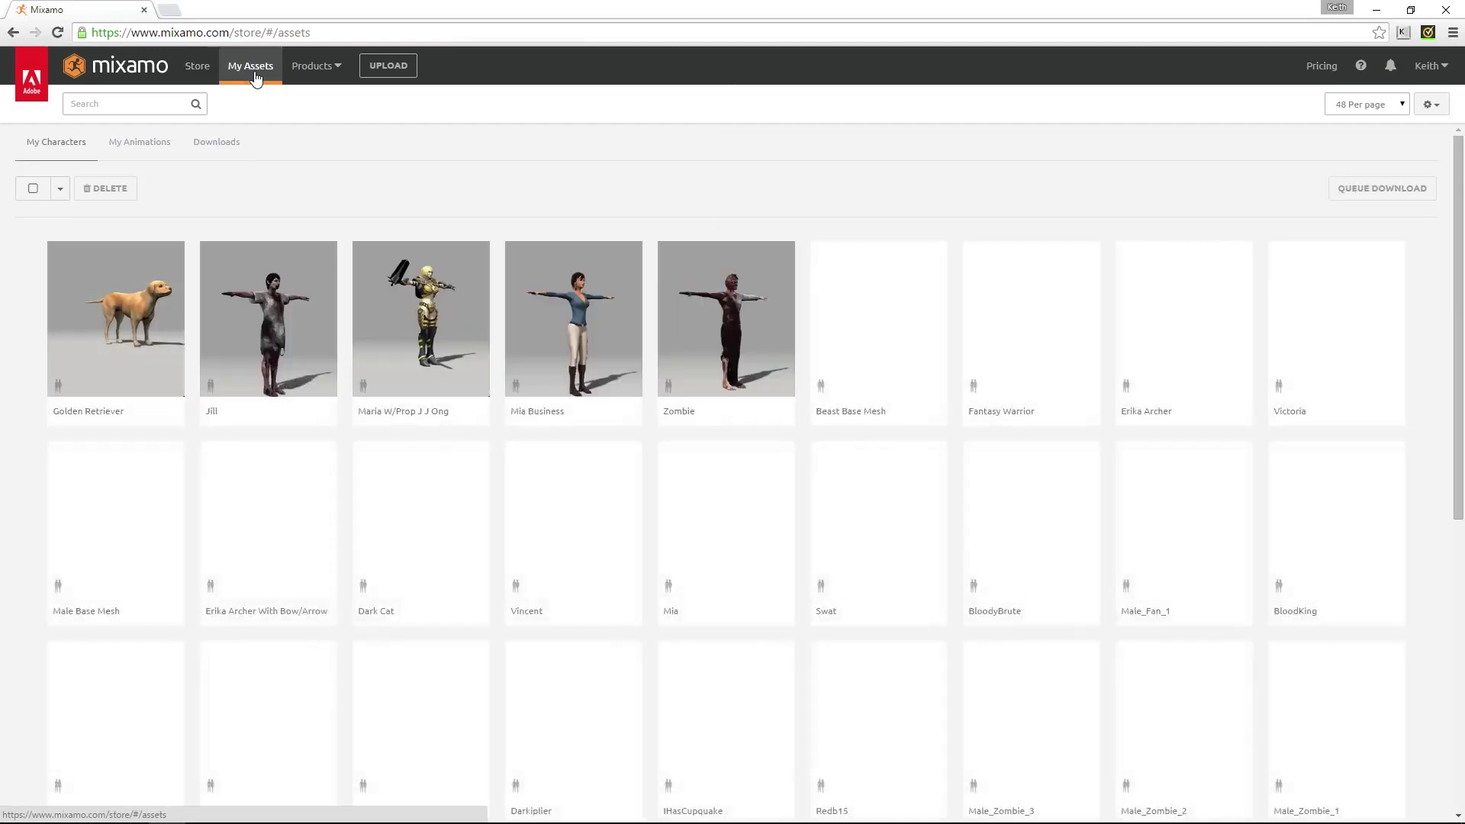
# Browse owned characters, load Vincent in the 3D preview, then switch to My Animations
pyautogui.scroll(-7, 852, 167)
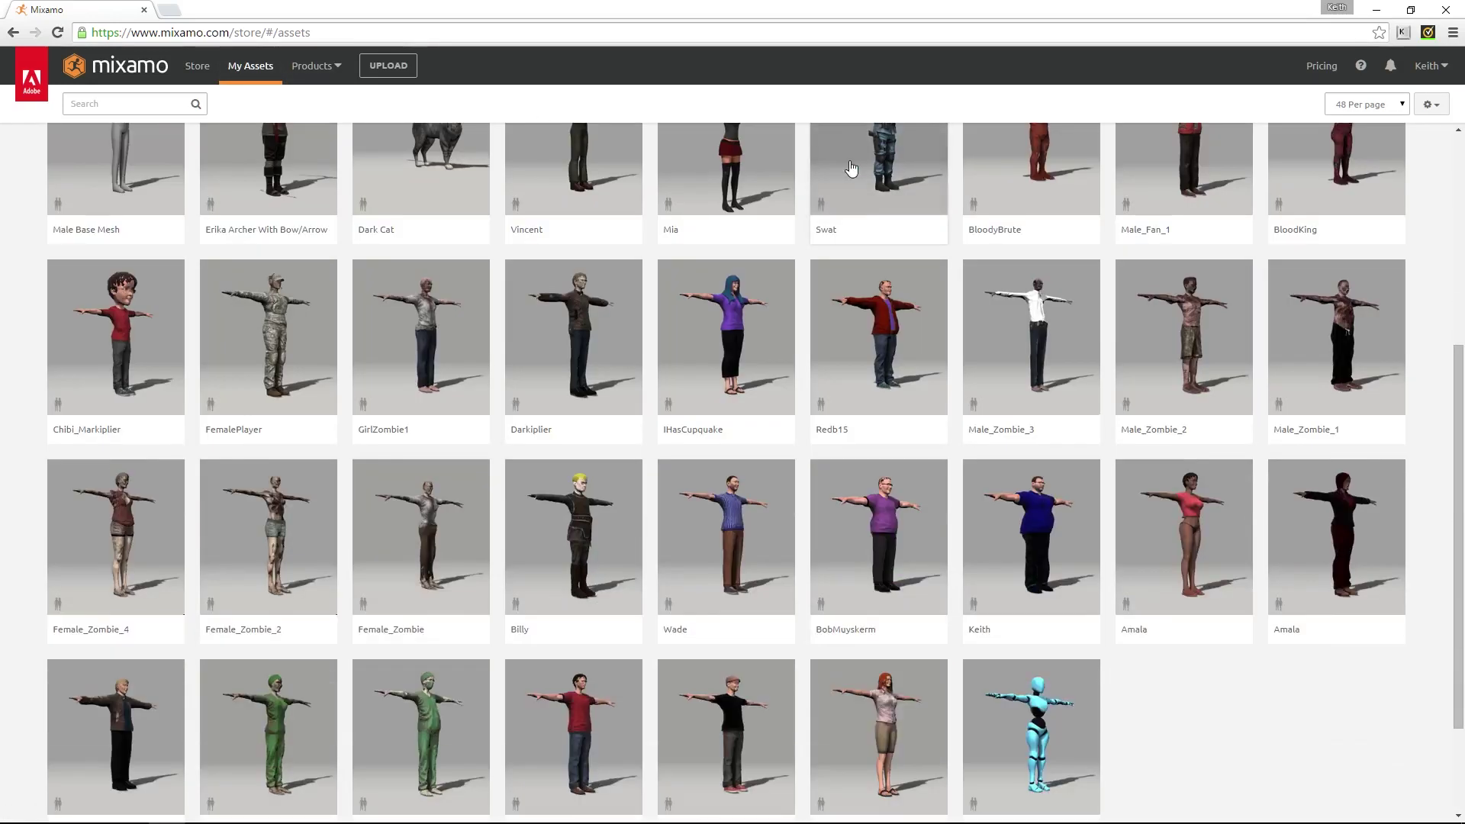
pyautogui.scroll(7, 1011, 335)
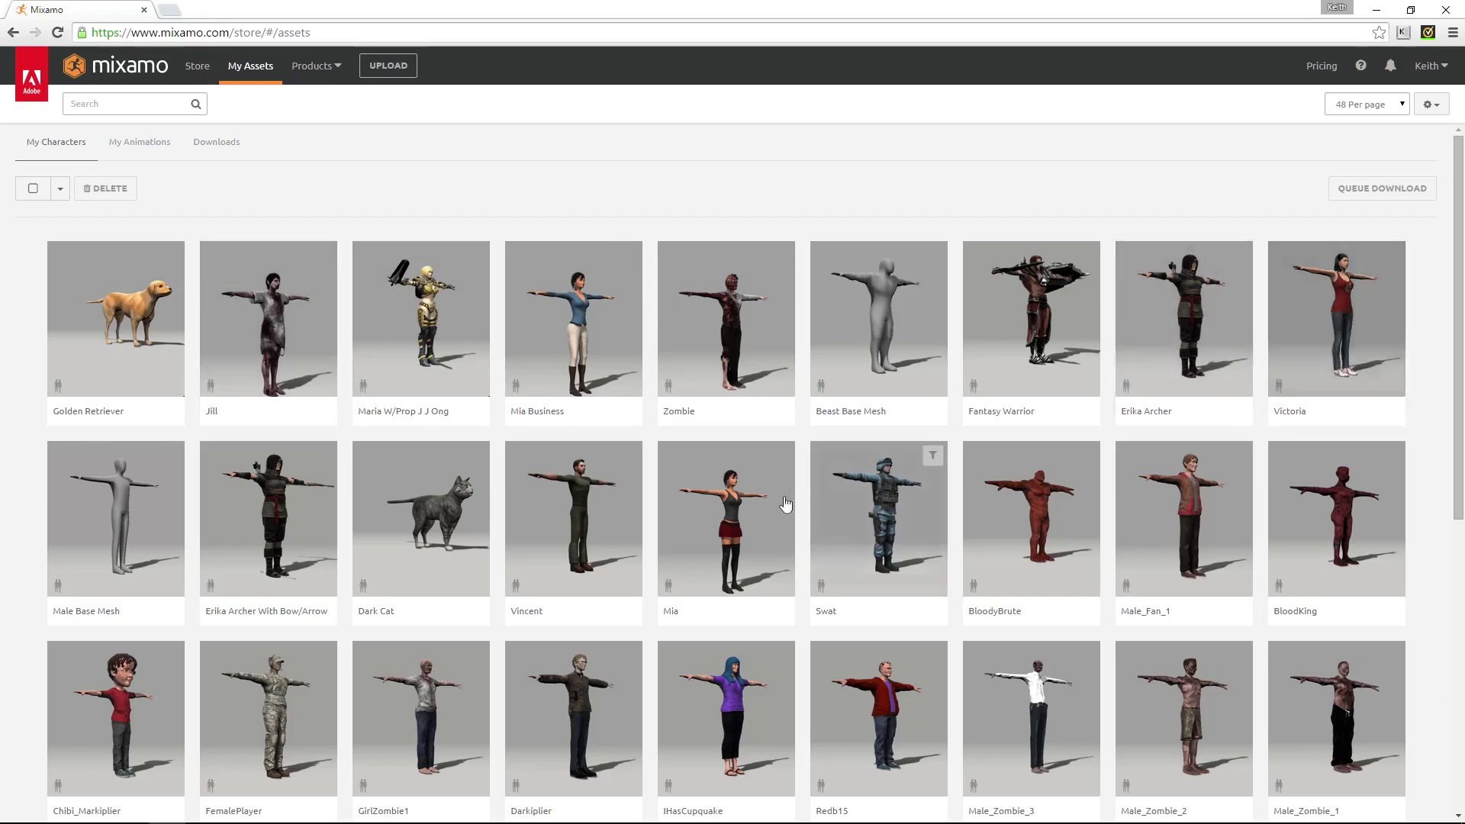
pyautogui.click(611, 518)
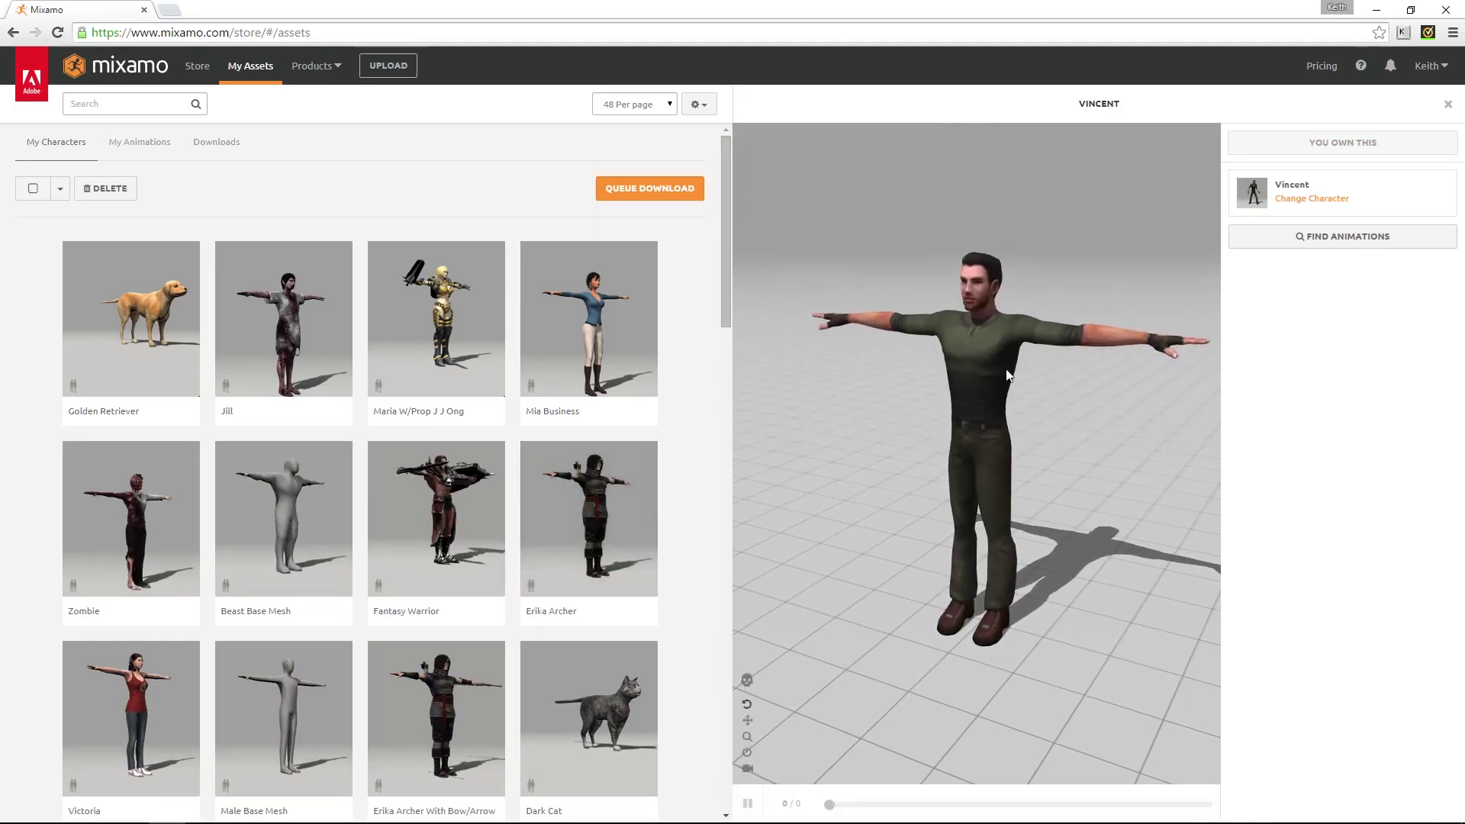
pyautogui.scroll(5, 996, 377)
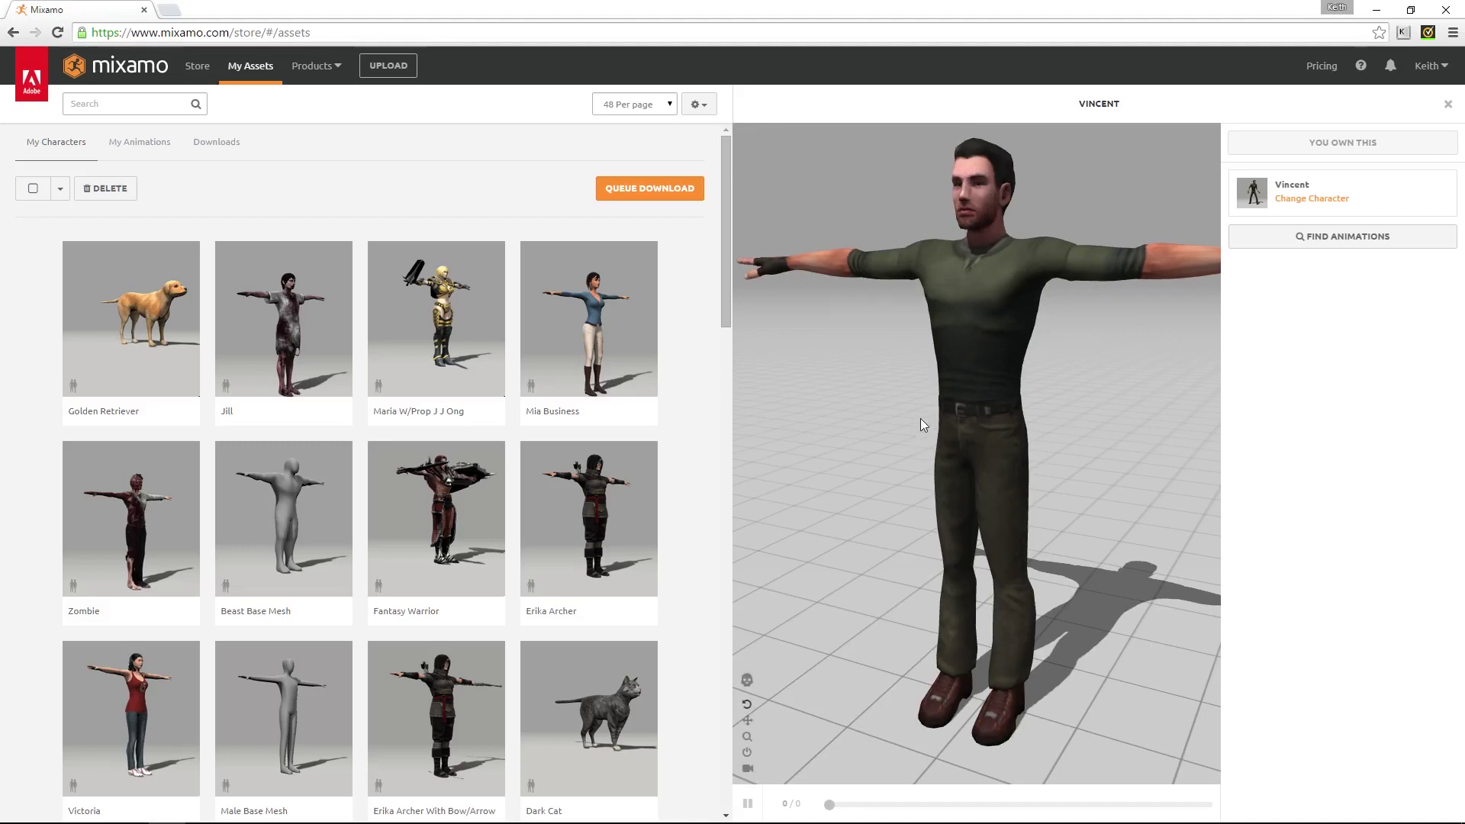
pyautogui.scroll(-3, 934, 393)
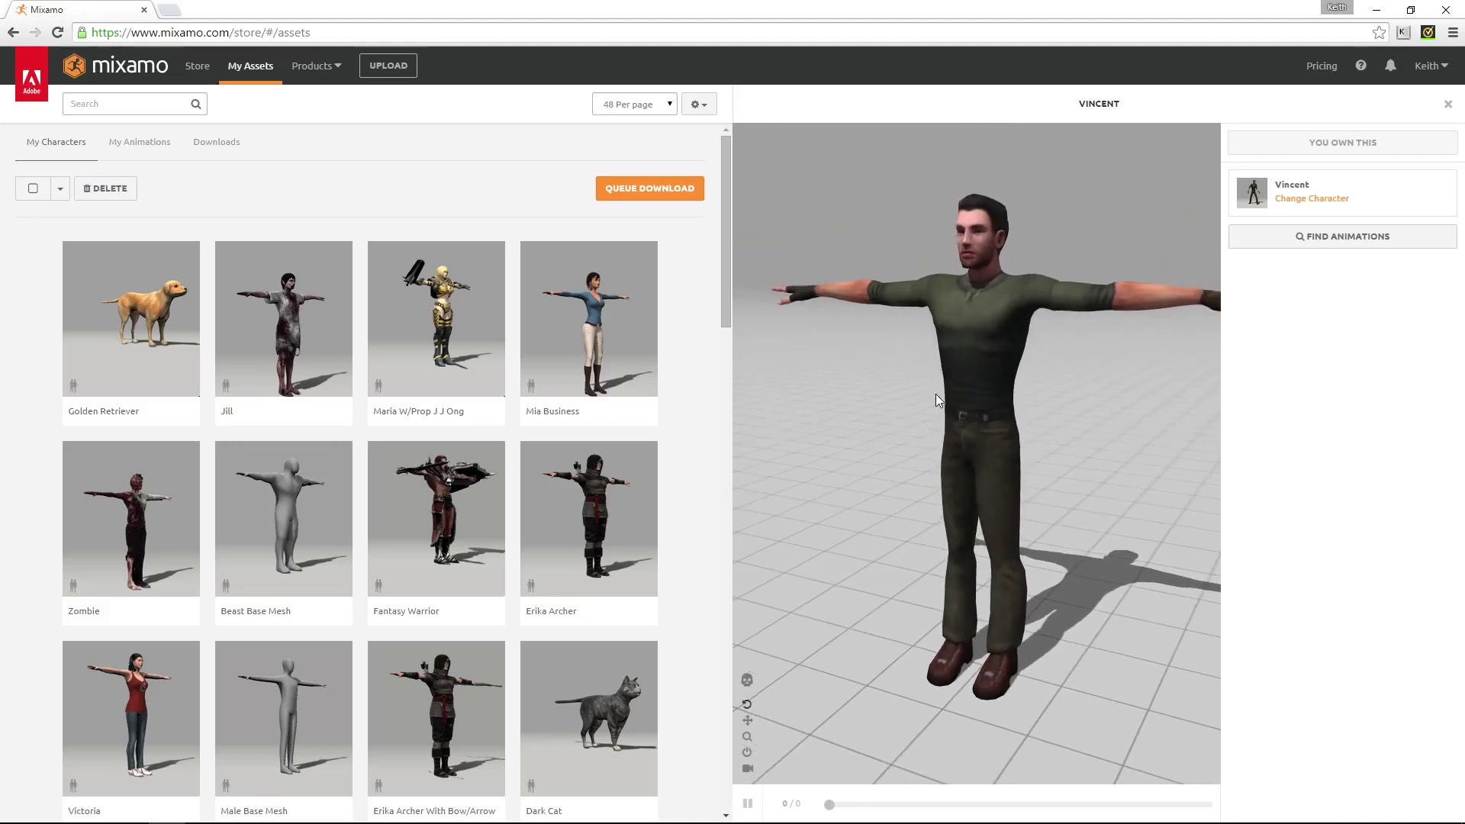
pyautogui.click(139, 142)
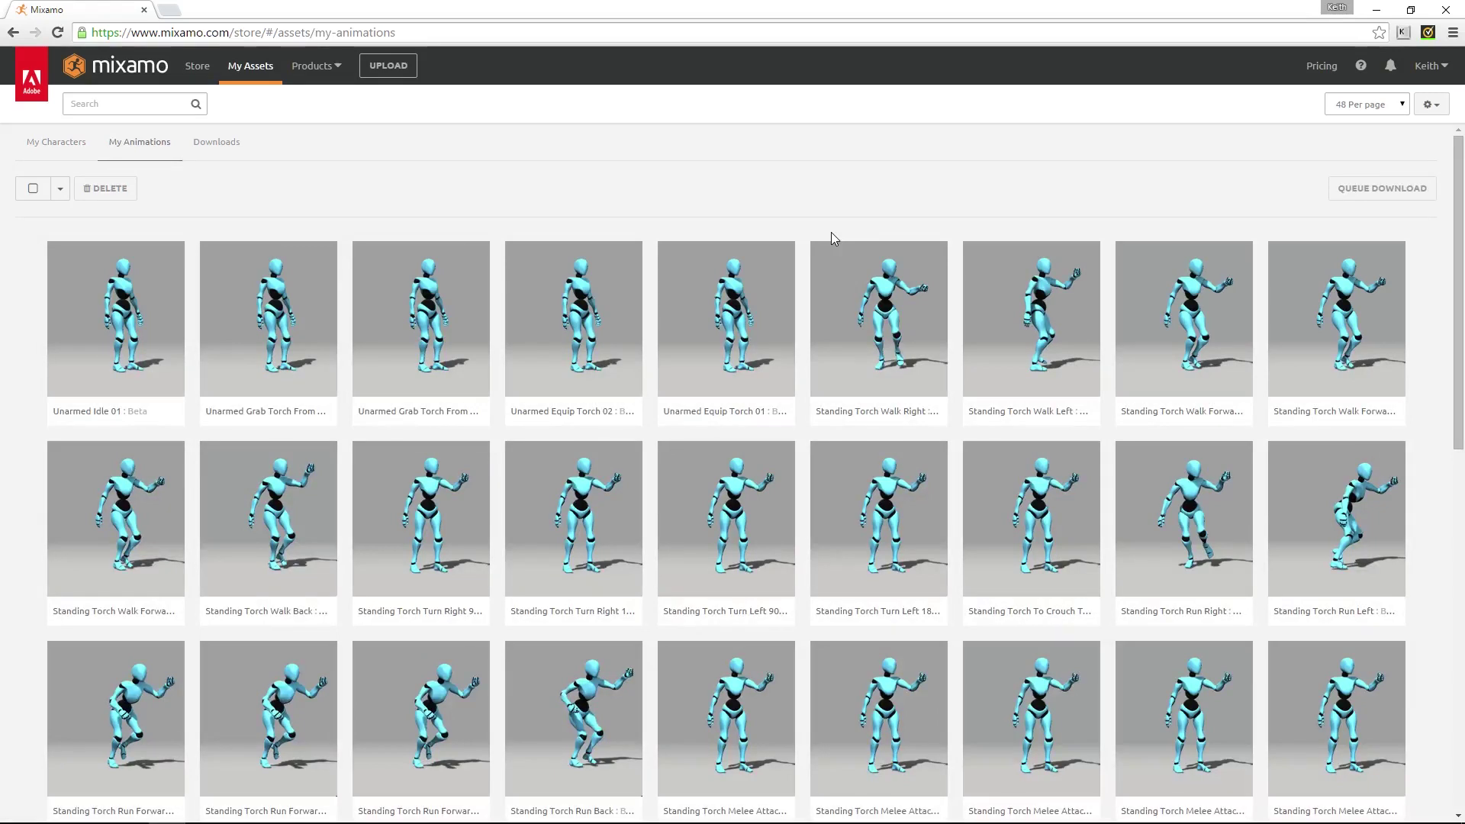
# Go to page 7 of My Animations and preview Sword And Shield Casting
pyautogui.scroll(-10, 725, 172)
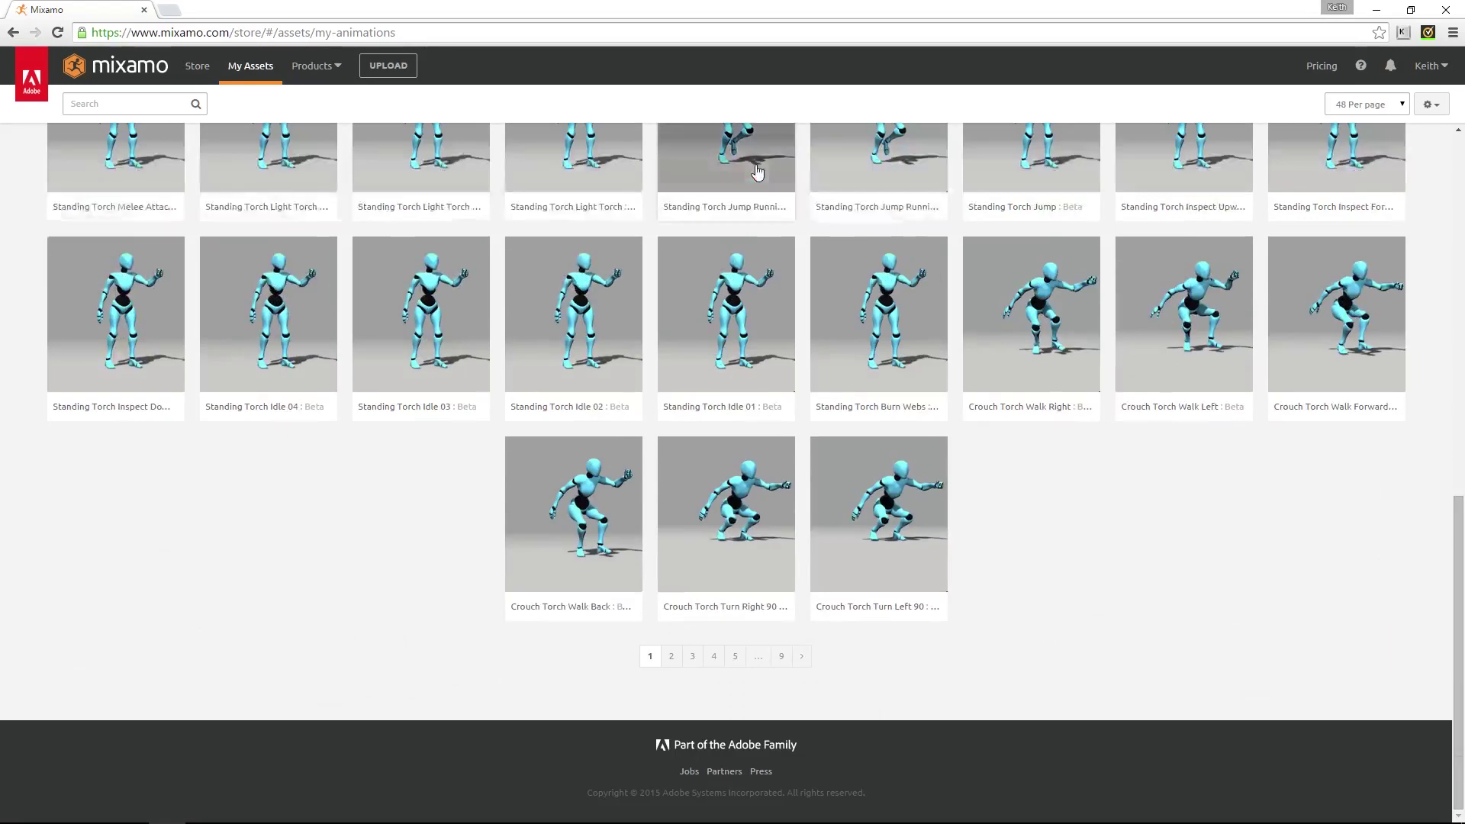
pyautogui.click(735, 658)
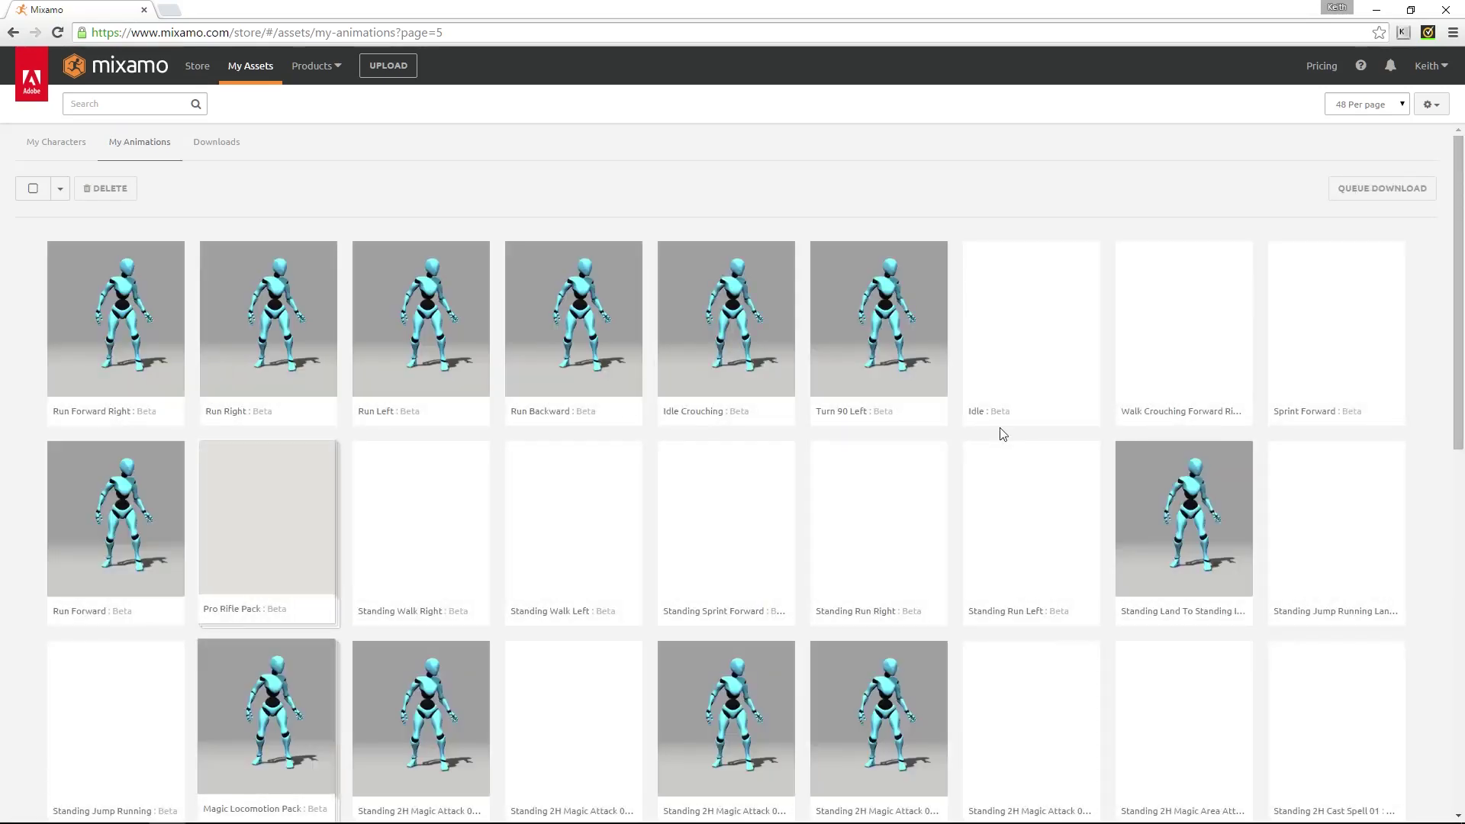
pyautogui.scroll(-10, 1001, 502)
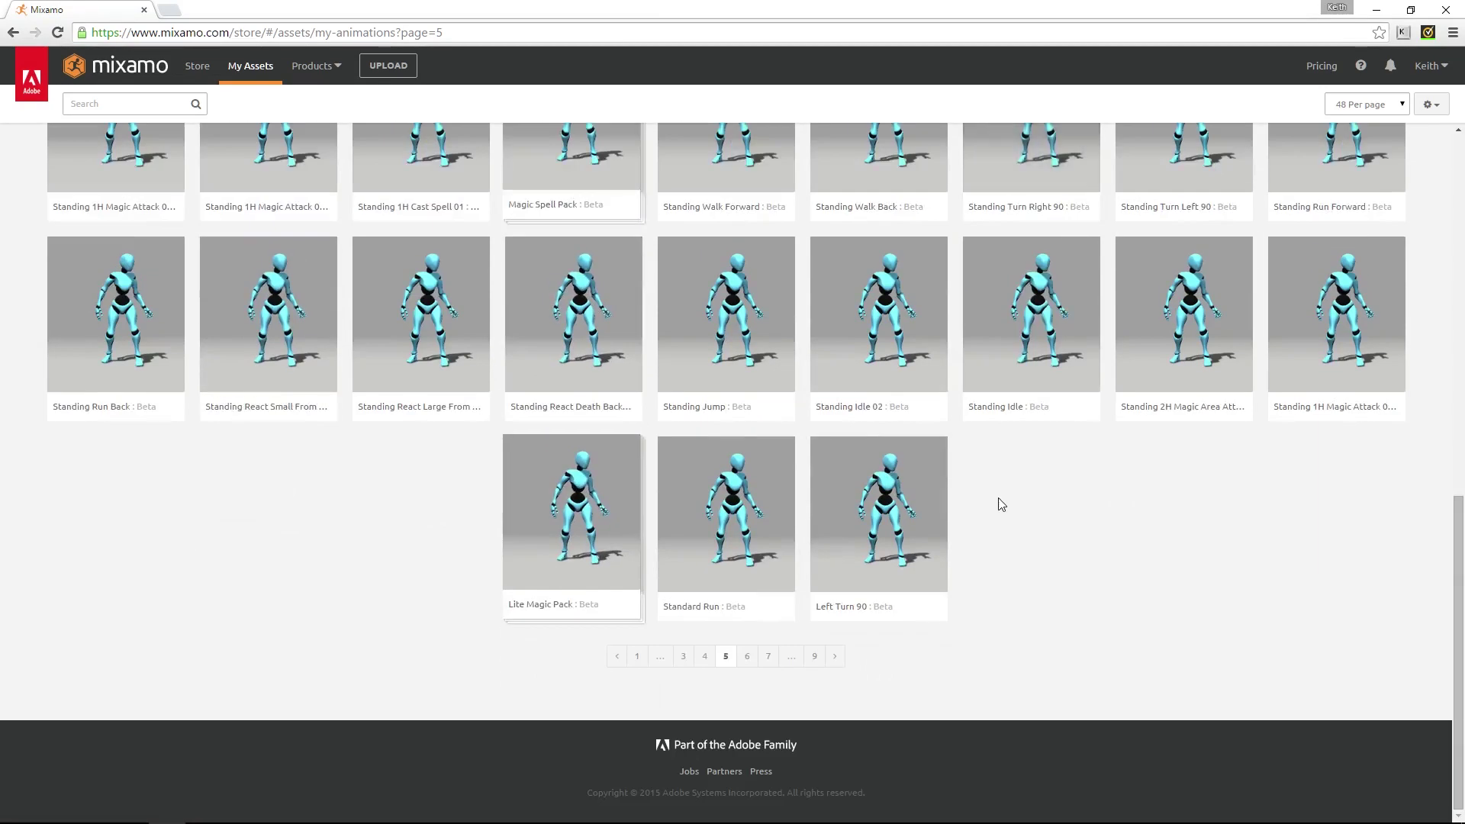
pyautogui.click(748, 661)
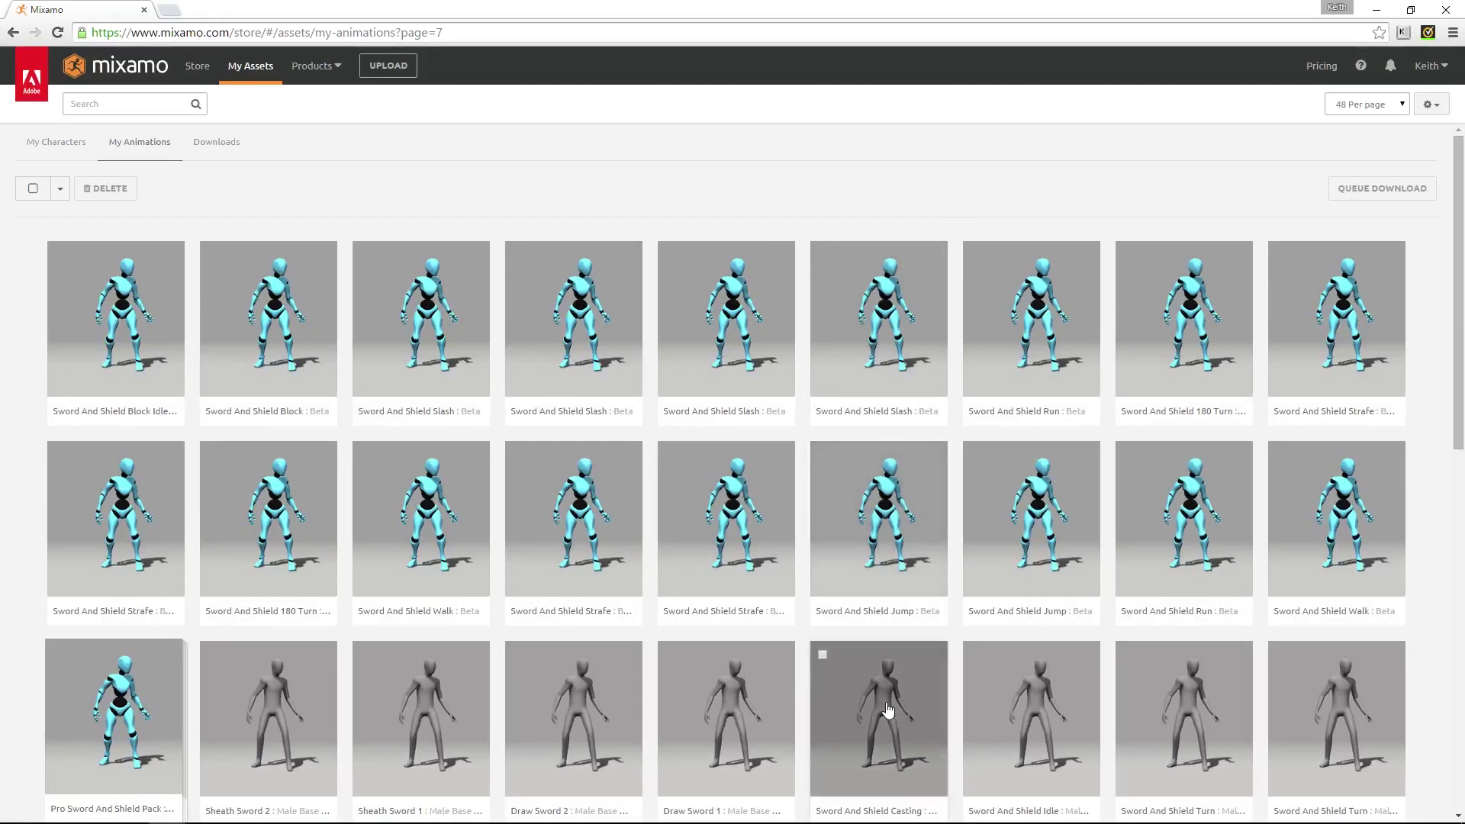
pyautogui.click(886, 703)
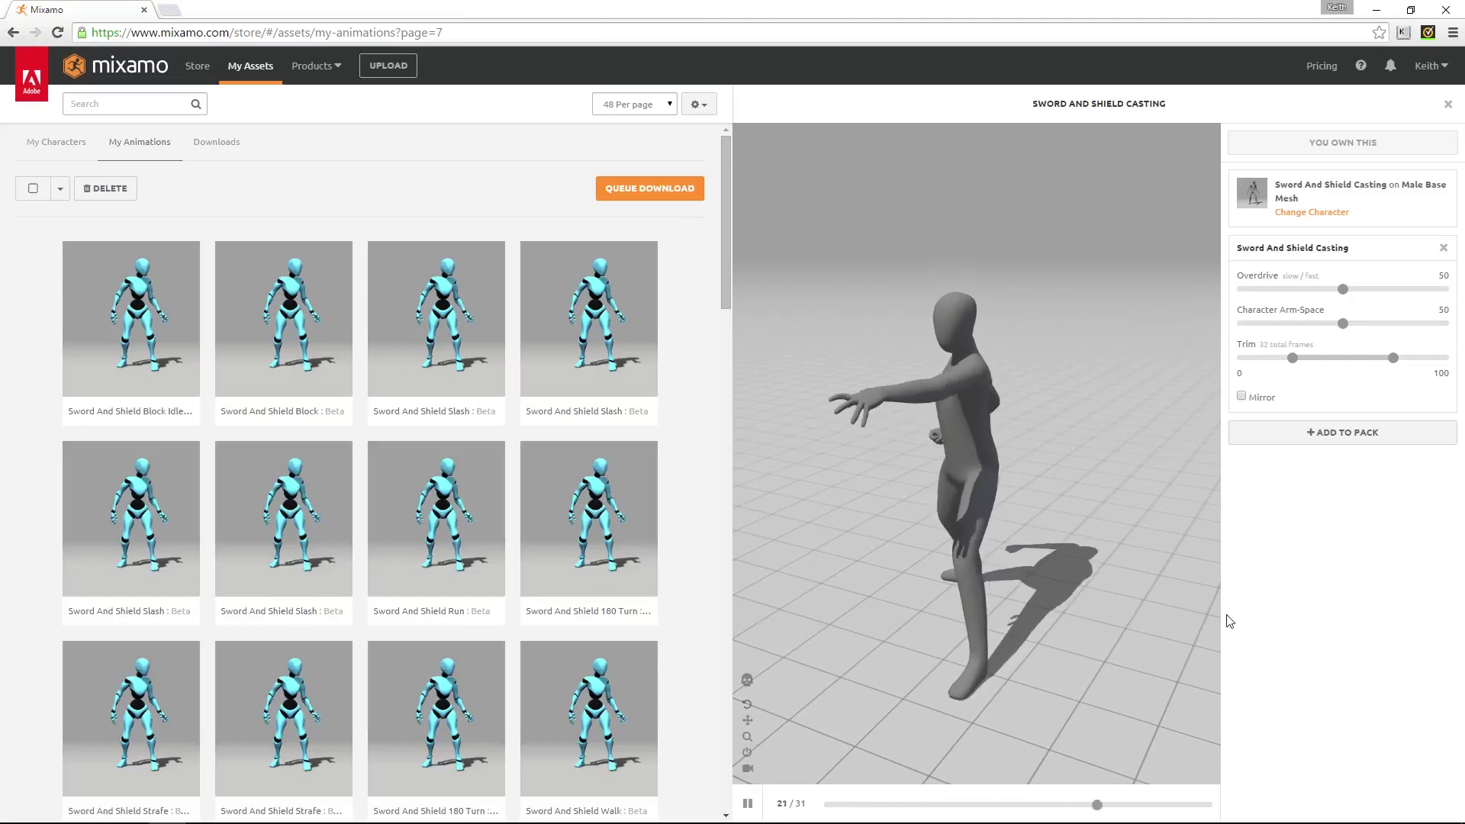
# Swap the preview to your custom character from page 2 of your characters
pyautogui.click(1327, 213)
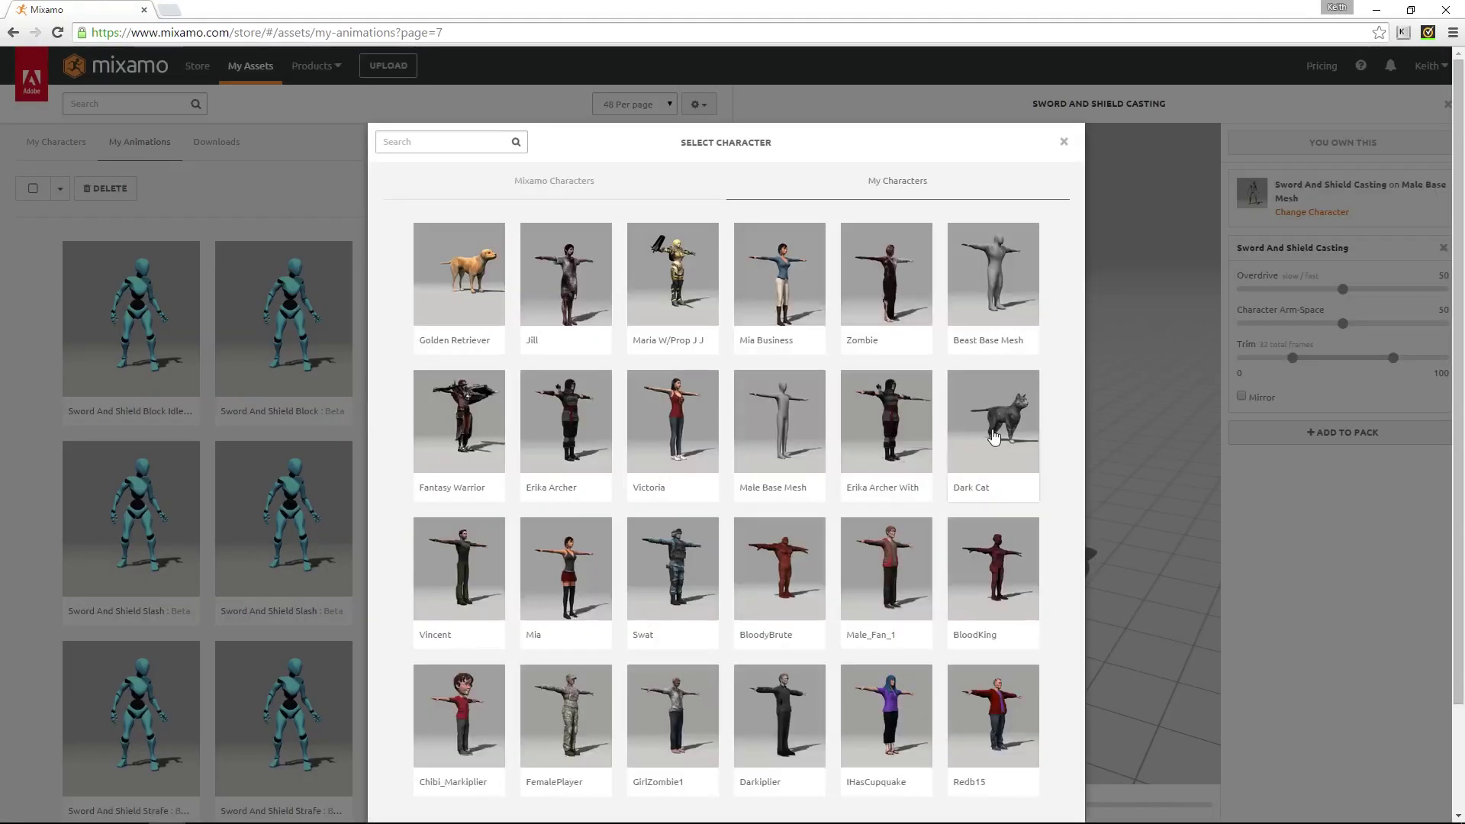
pyautogui.scroll(-2, 867, 589)
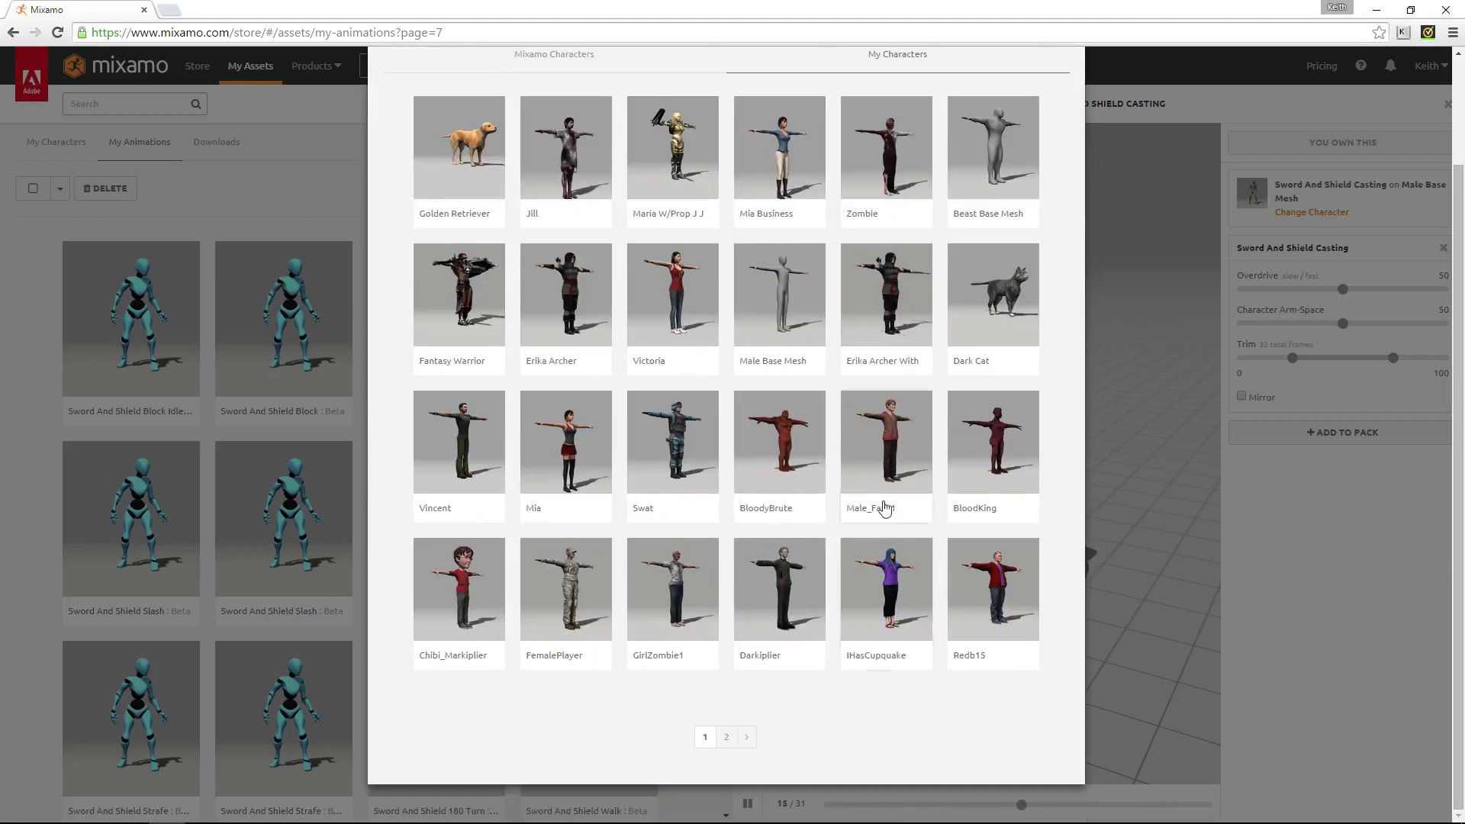
pyautogui.click(749, 739)
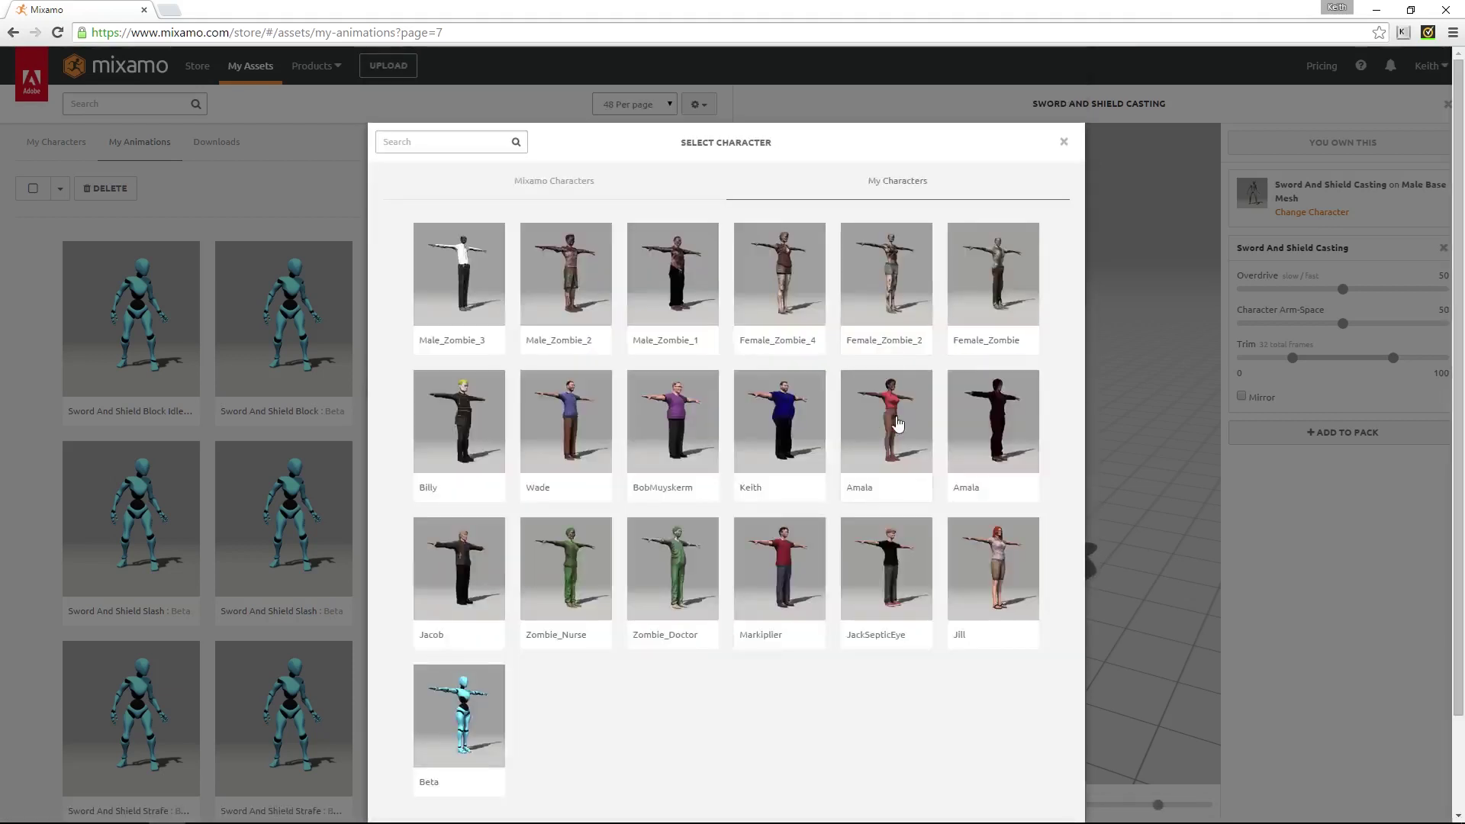
pyautogui.click(785, 425)
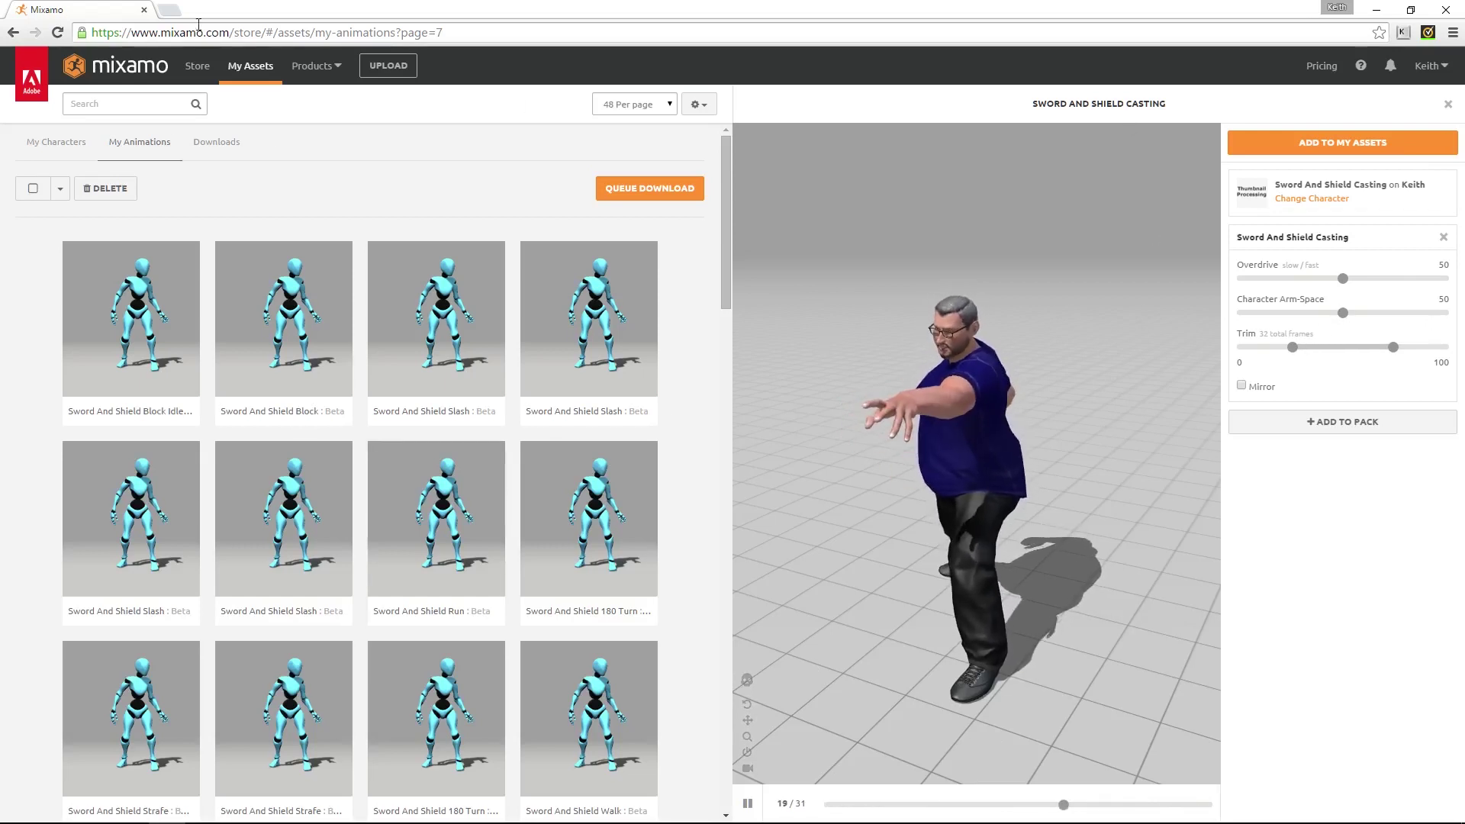
pyautogui.click(313, 66)
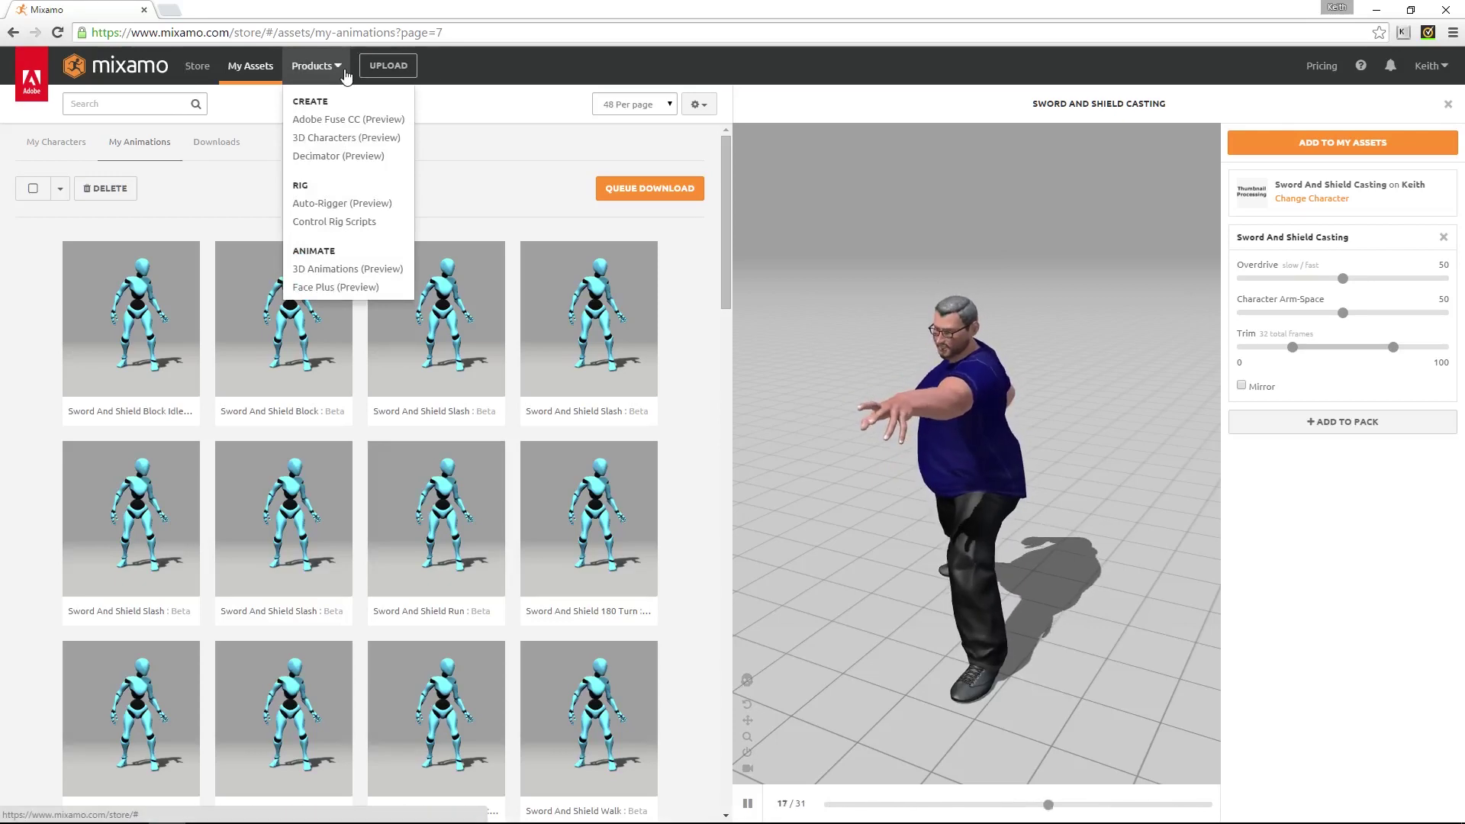
# Look through the Adobe Fuse CC product page, then return to the Mixamo store
pyautogui.click(354, 122)
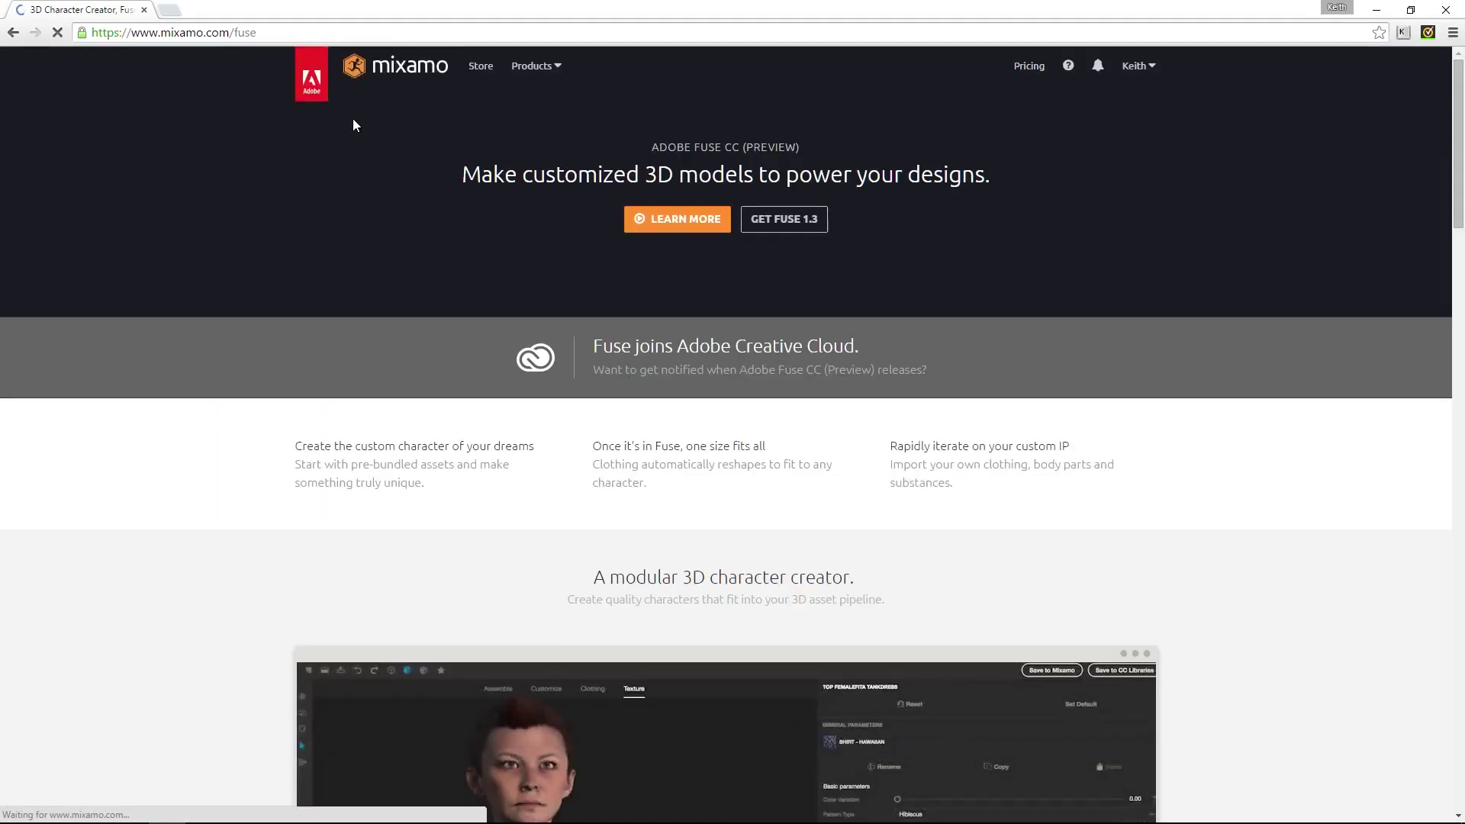
pyautogui.scroll(-9, 1328, 430)
pyautogui.scroll(3, 1328, 429)
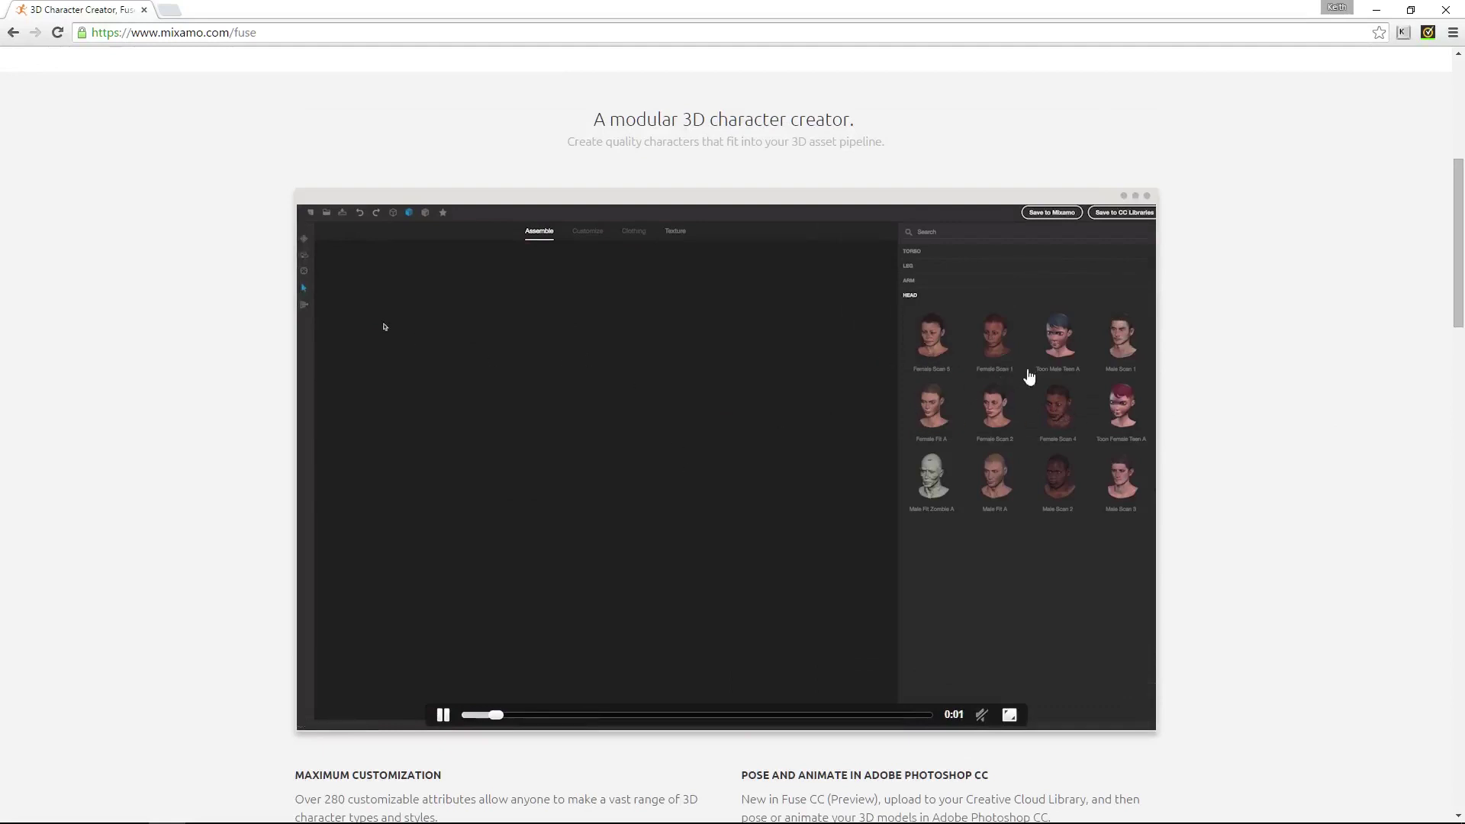
pyautogui.scroll(-6, 1294, 443)
pyautogui.scroll(-6, 1297, 444)
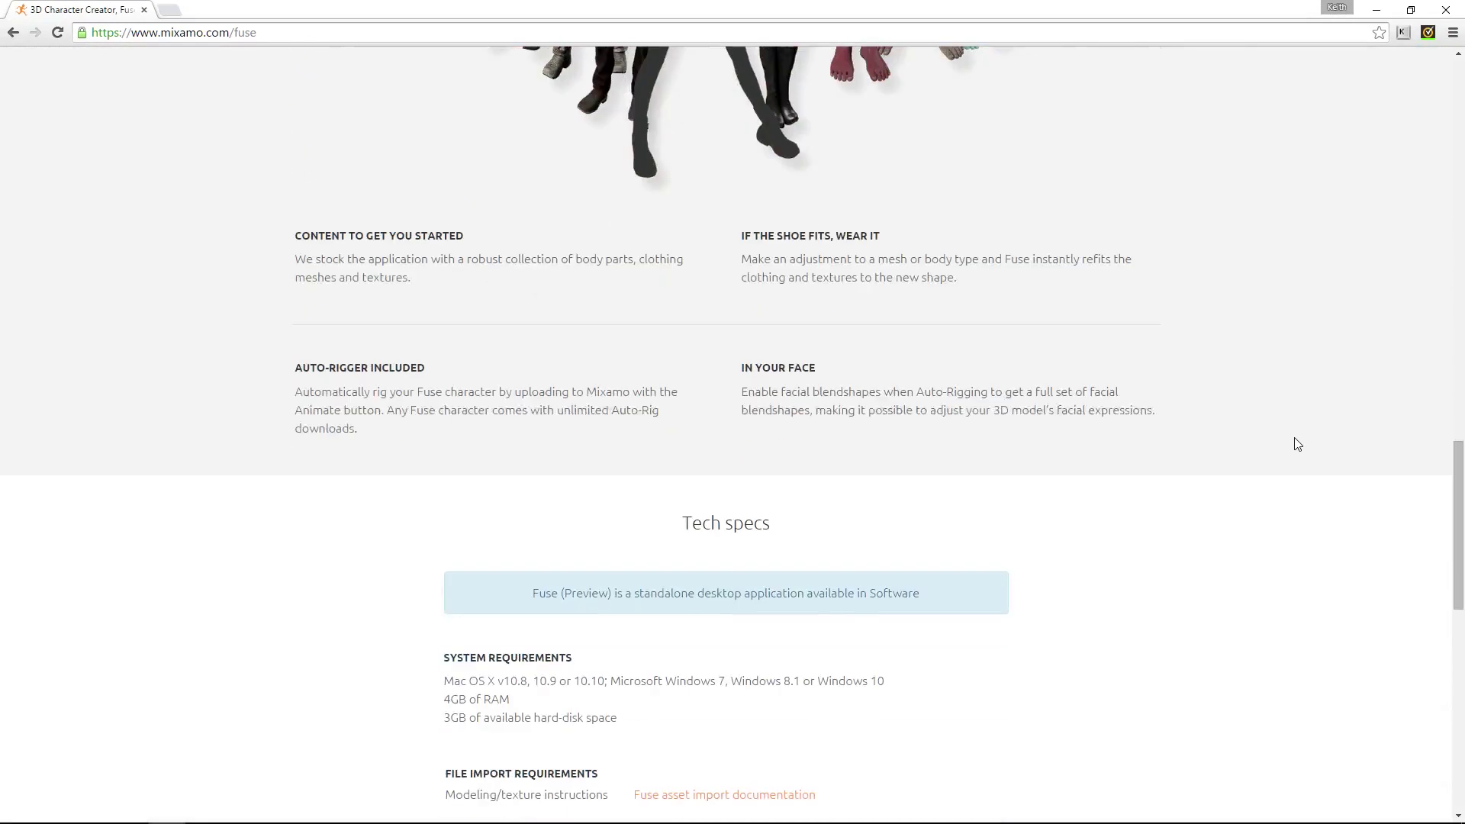
pyautogui.scroll(-6, 1297, 444)
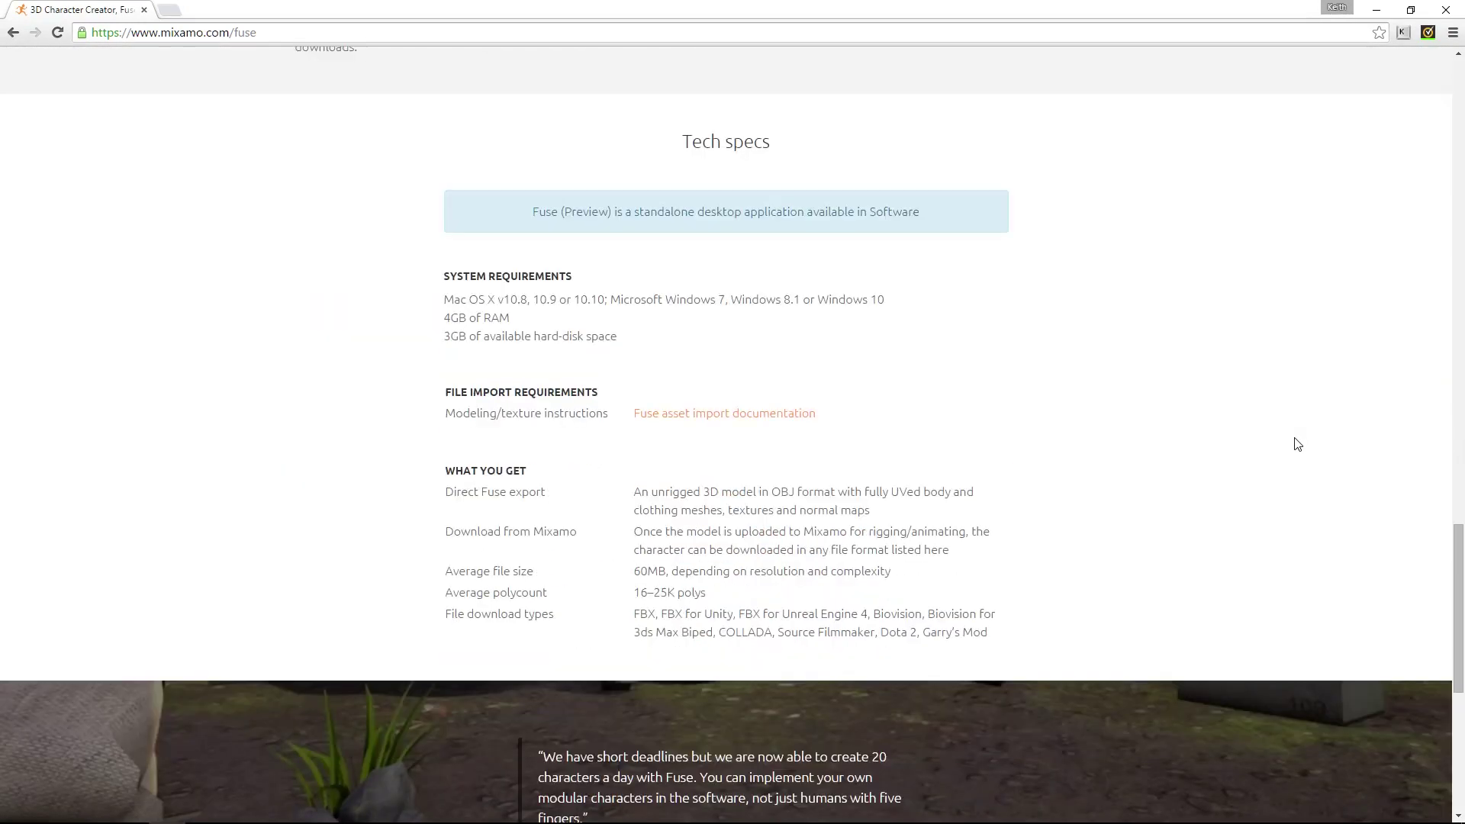
pyautogui.scroll(-6, 1297, 444)
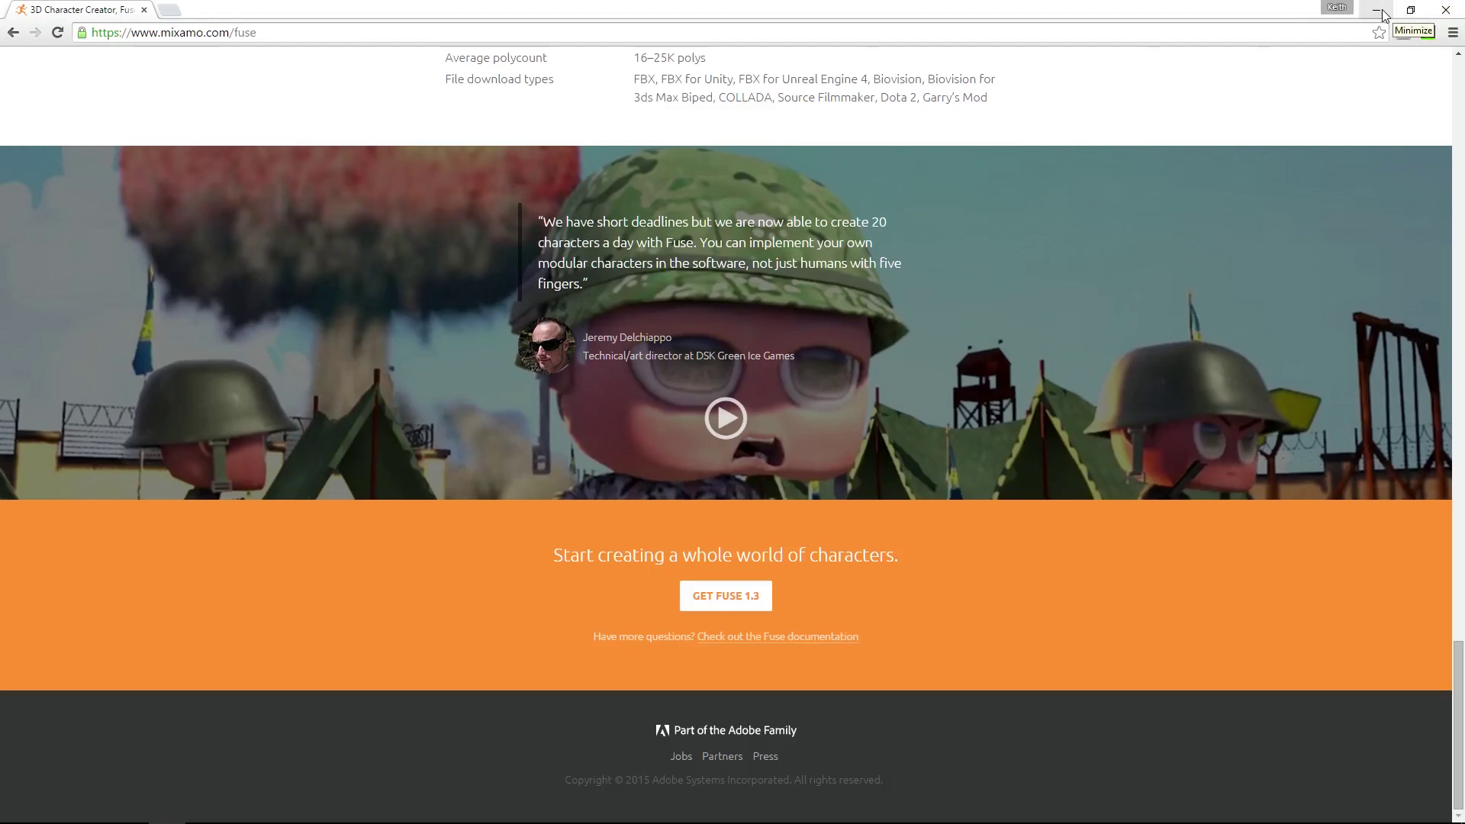
pyautogui.scroll(15, 922, 256)
pyautogui.scroll(10, 924, 263)
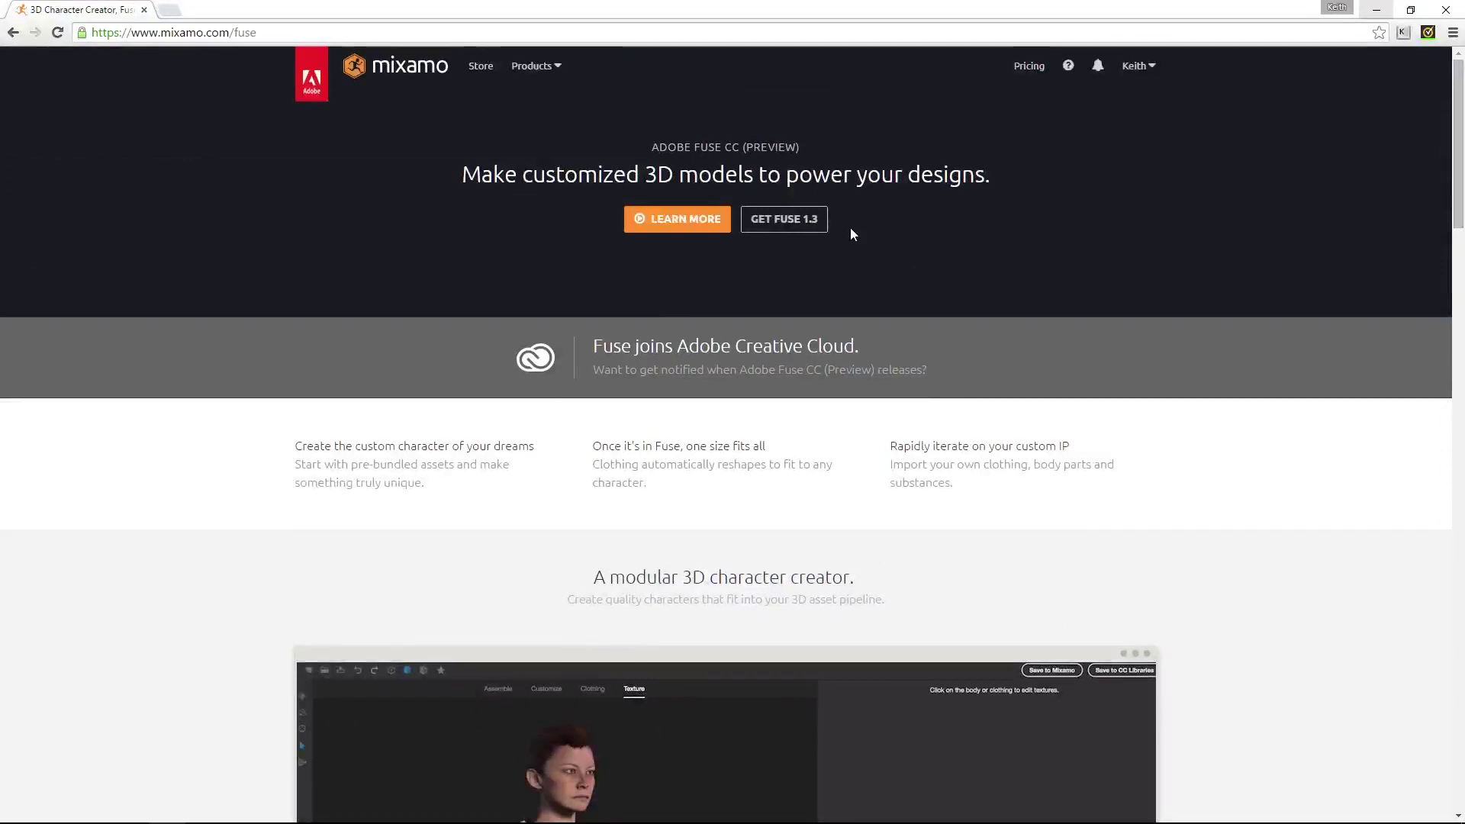
pyautogui.click(481, 66)
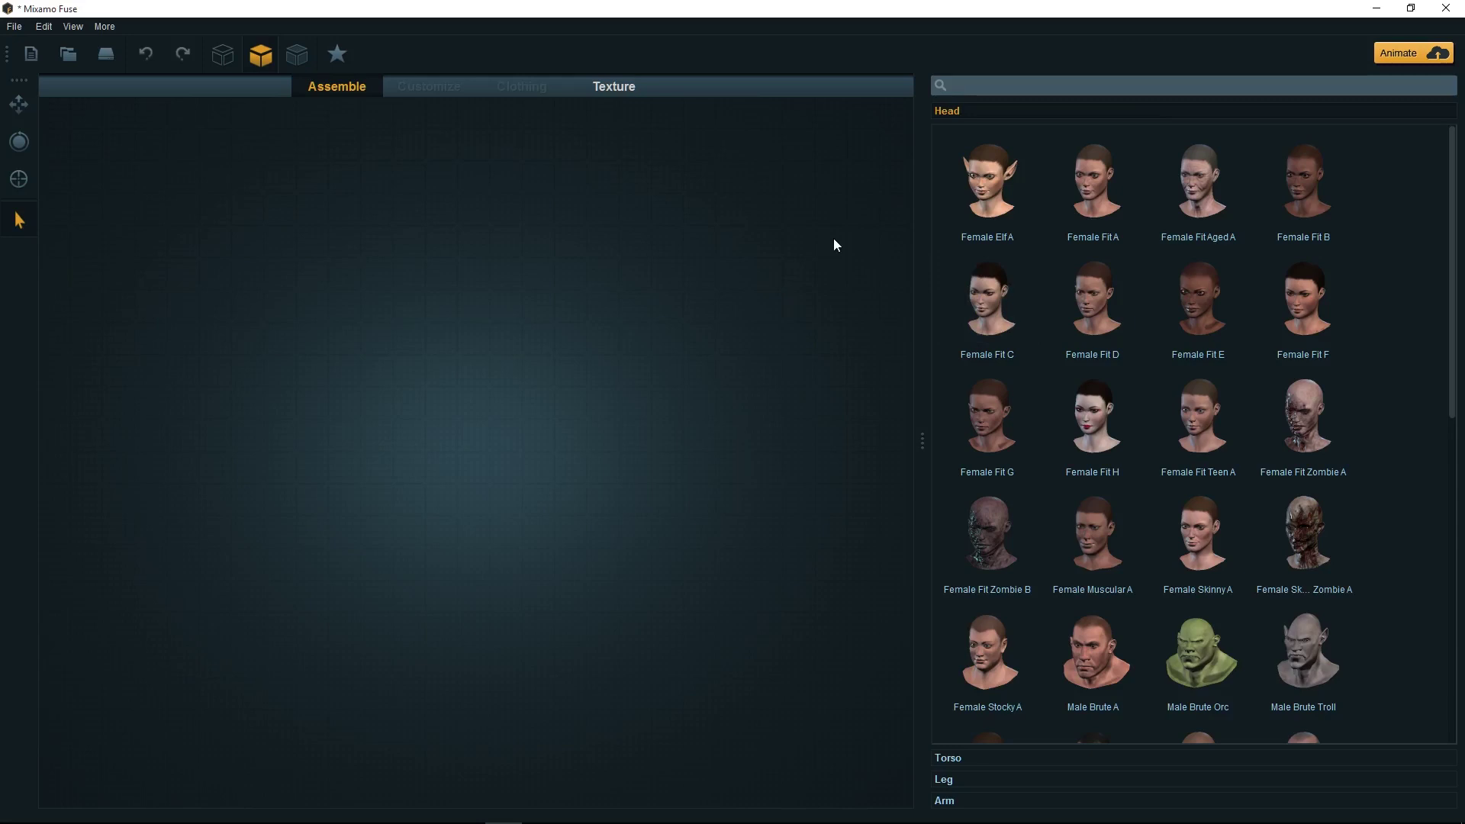
pyautogui.click(105, 26)
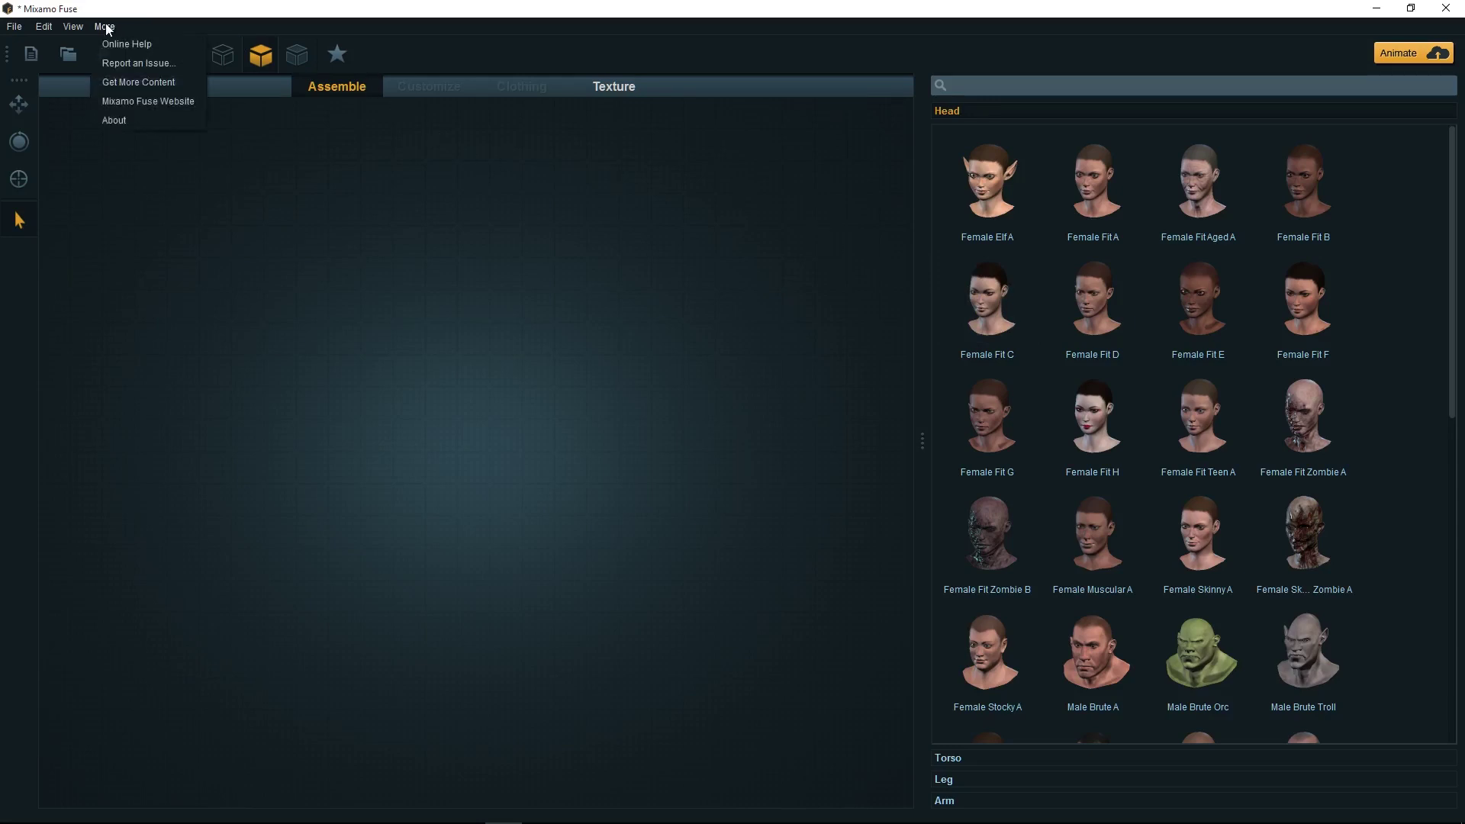
pyautogui.click(115, 121)
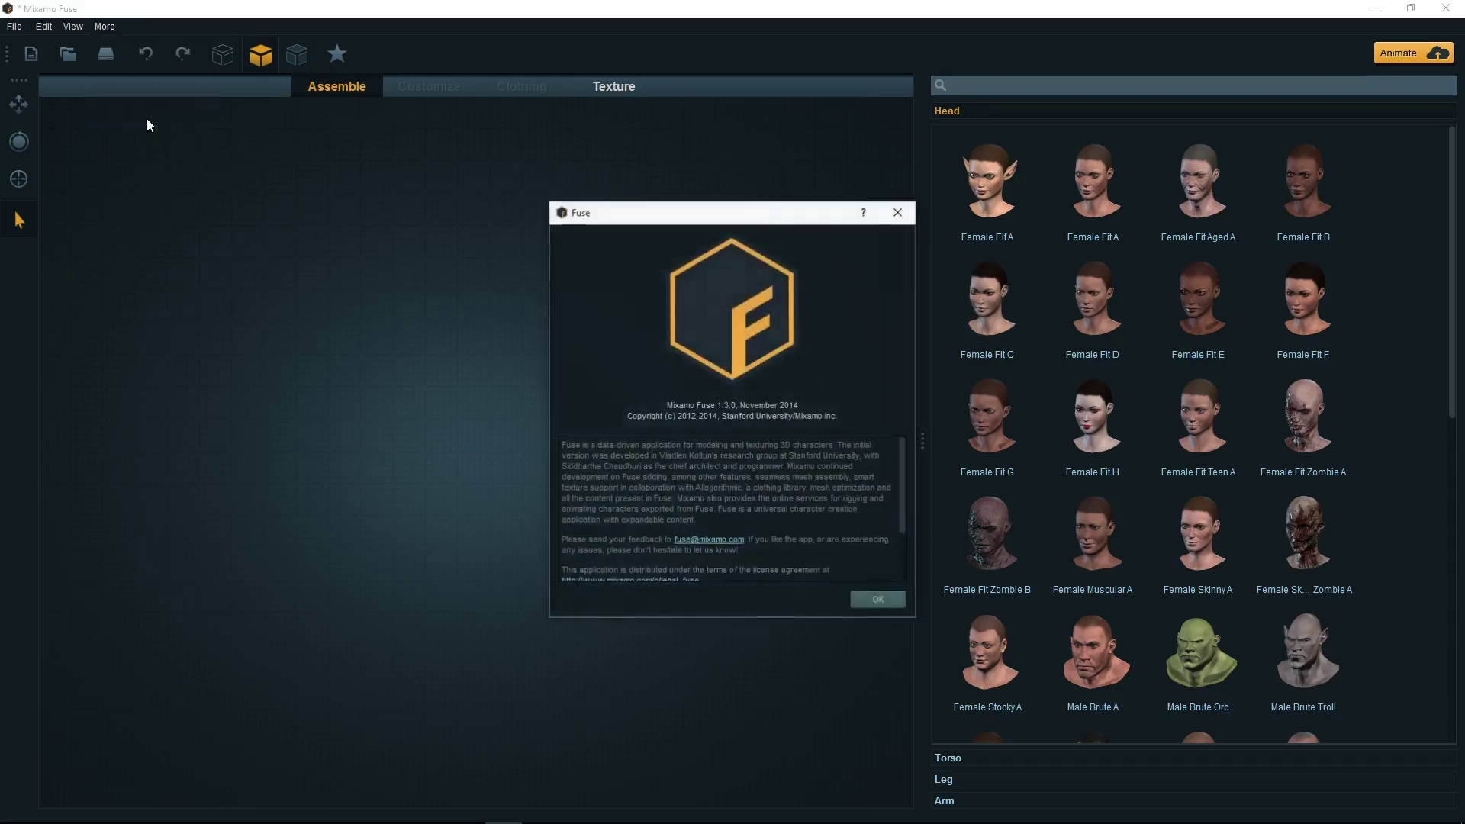
pyautogui.click(876, 601)
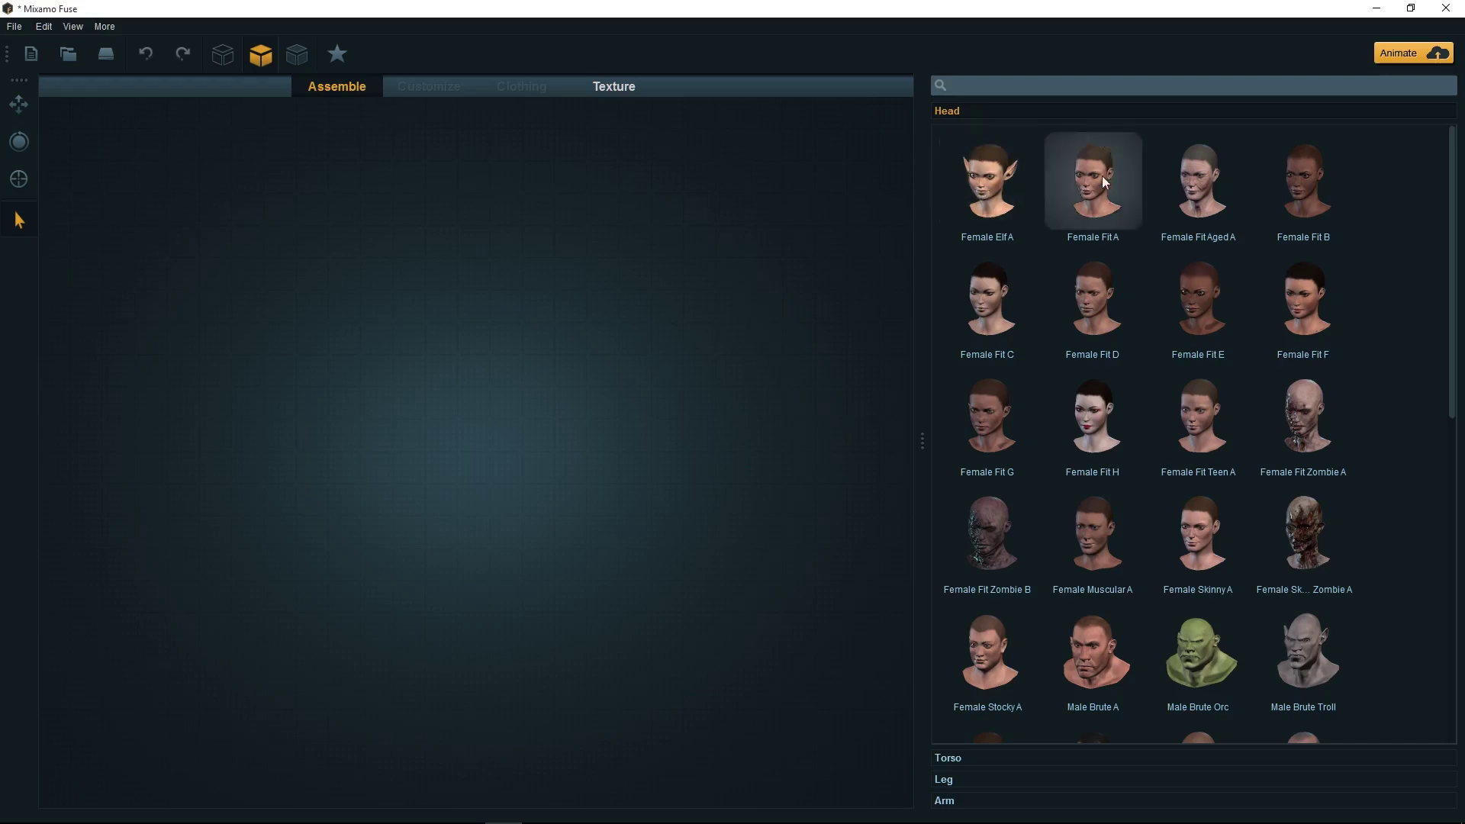
pyautogui.click(973, 758)
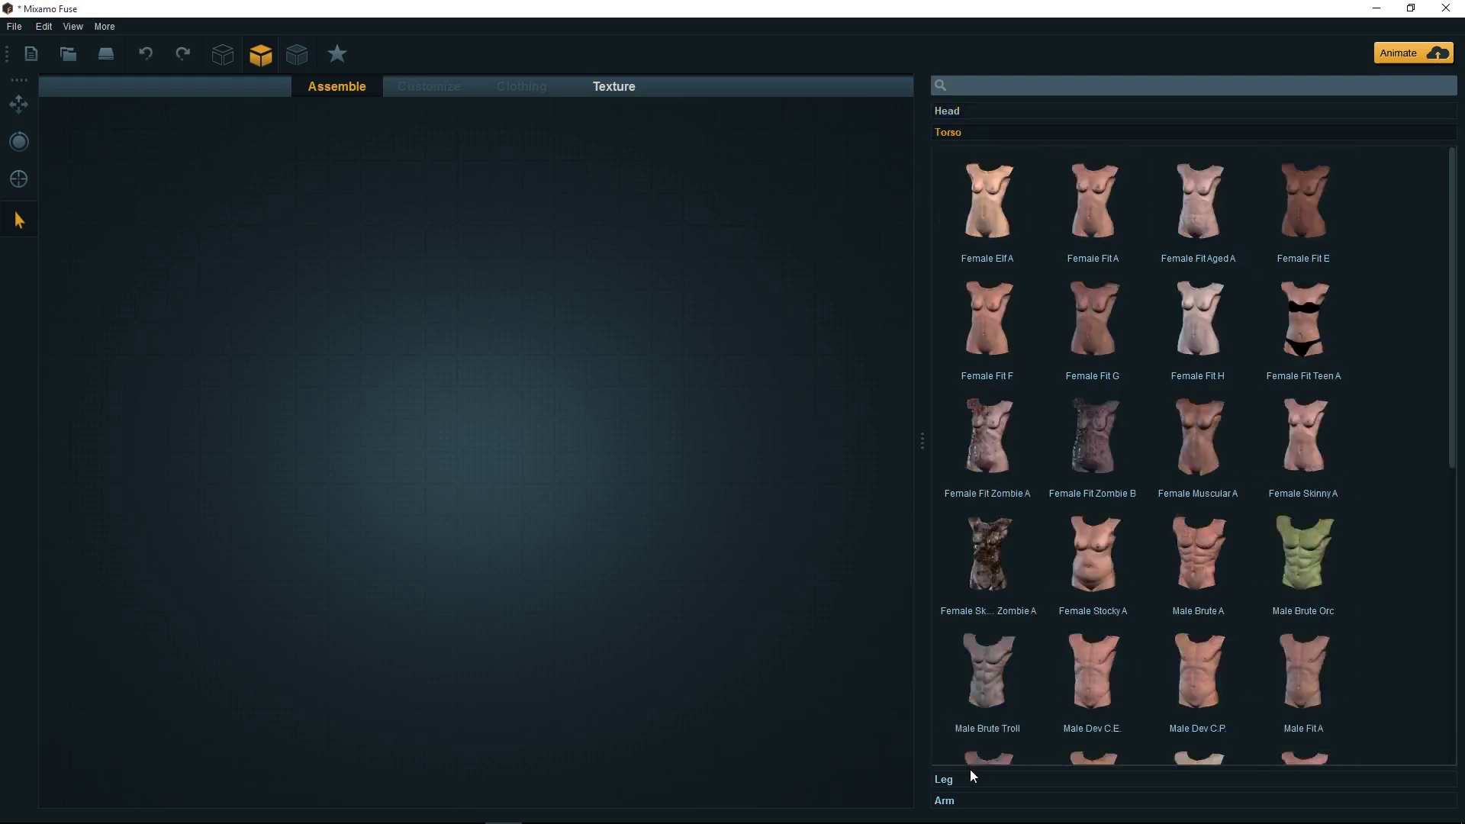
pyautogui.click(971, 776)
pyautogui.click(969, 796)
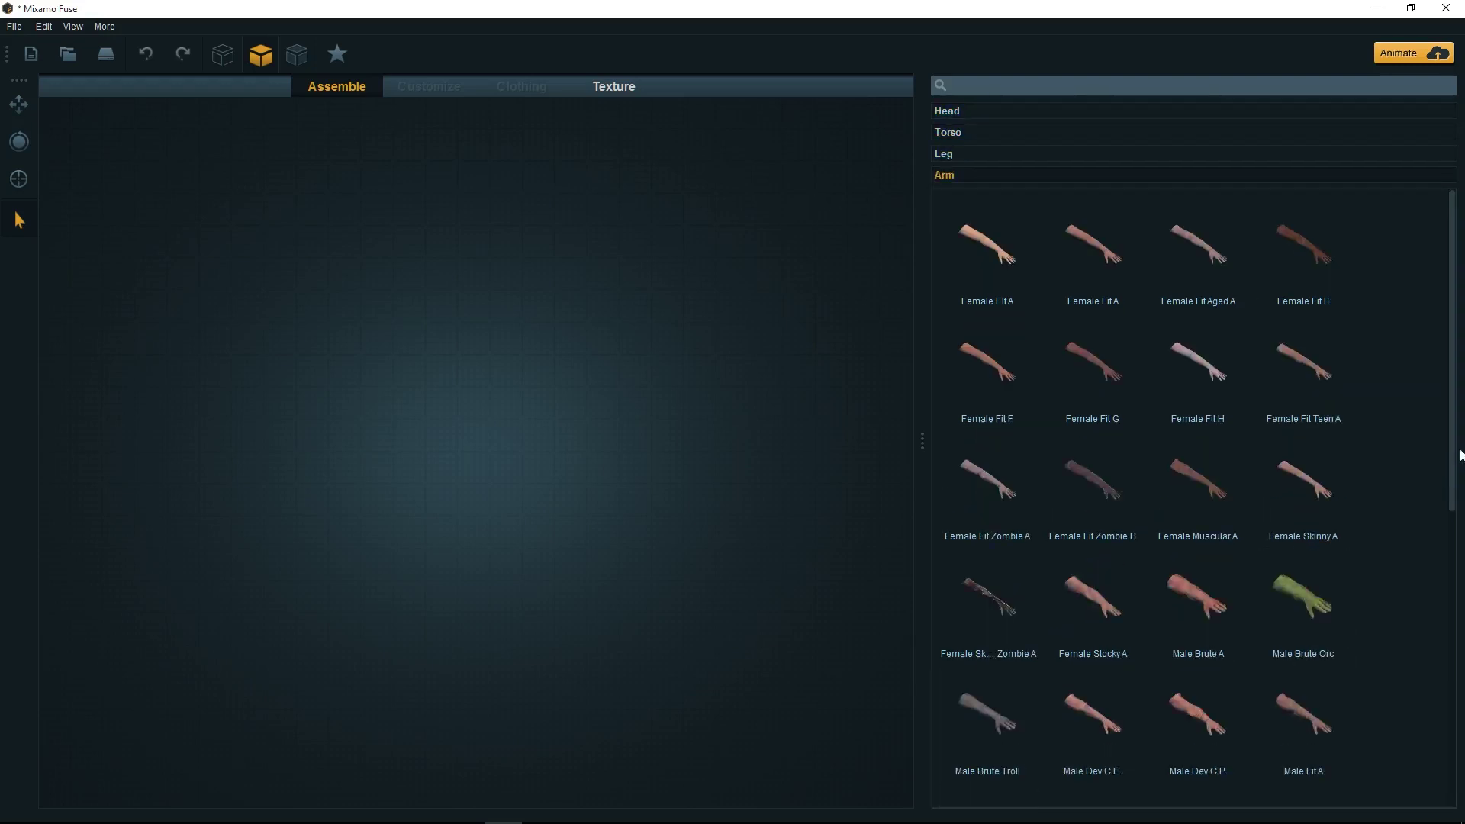
pyautogui.click(983, 111)
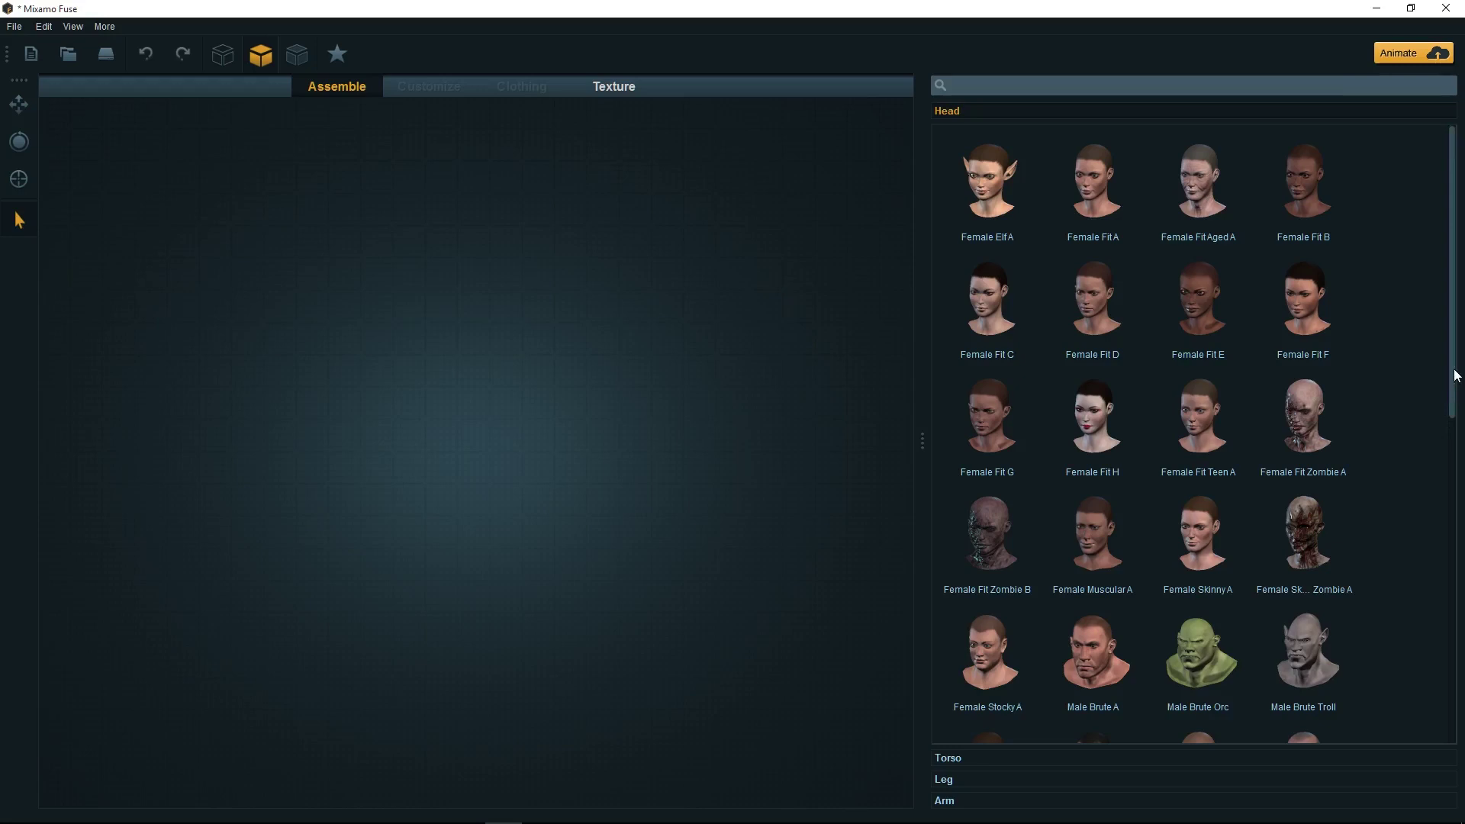
pyautogui.moveTo(1458, 375); pyautogui.dragTo(1460, 339)
pyautogui.moveTo(1455, 392)
pyautogui.mouseDown()
pyautogui.moveTo(1460, 589)
pyautogui.moveTo(1461, 389)
pyautogui.mouseUp()
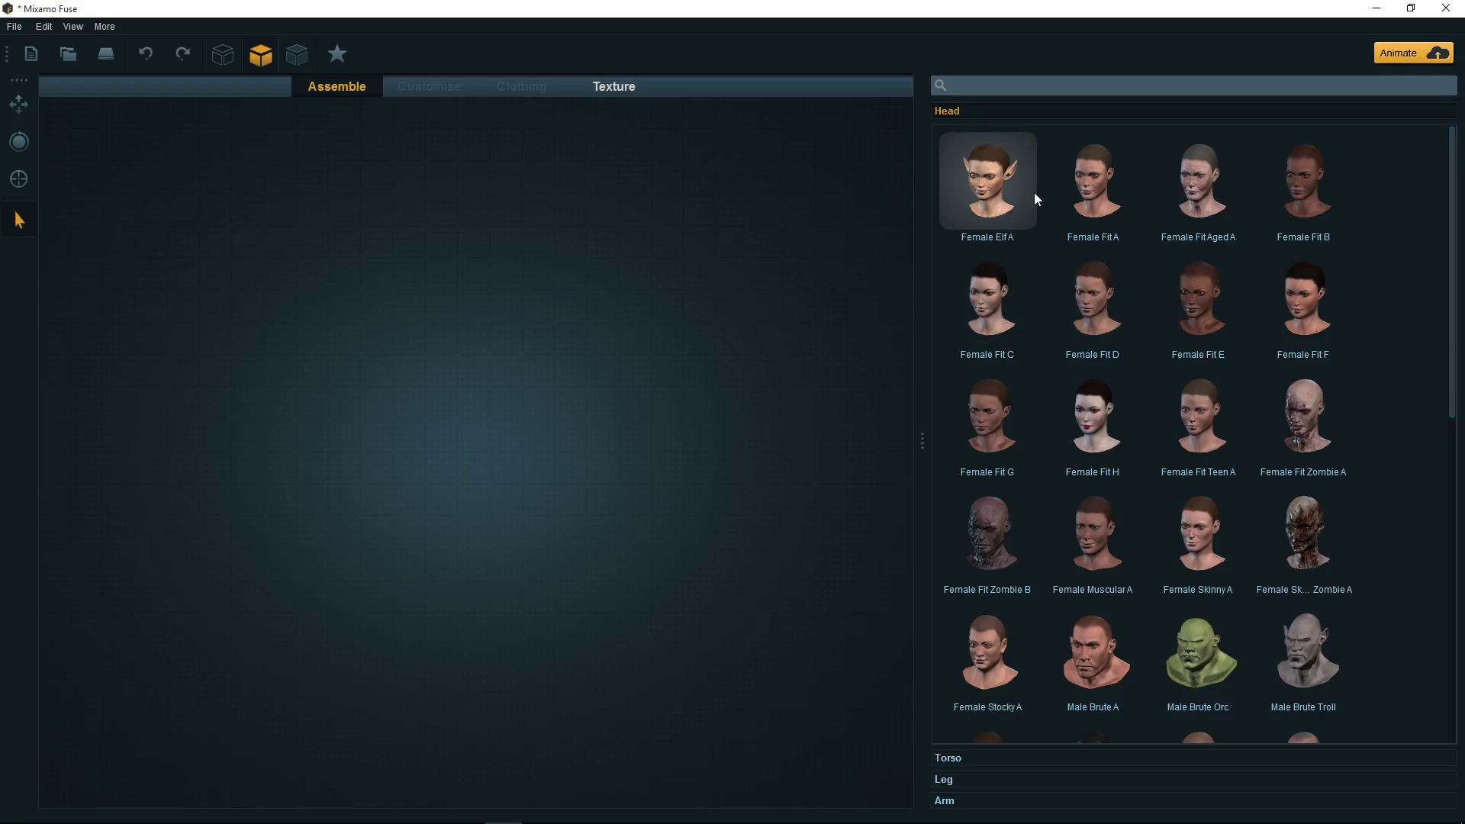
# Pick the Female Elf A head and add a torso to form the elf body
pyautogui.click(1004, 195)
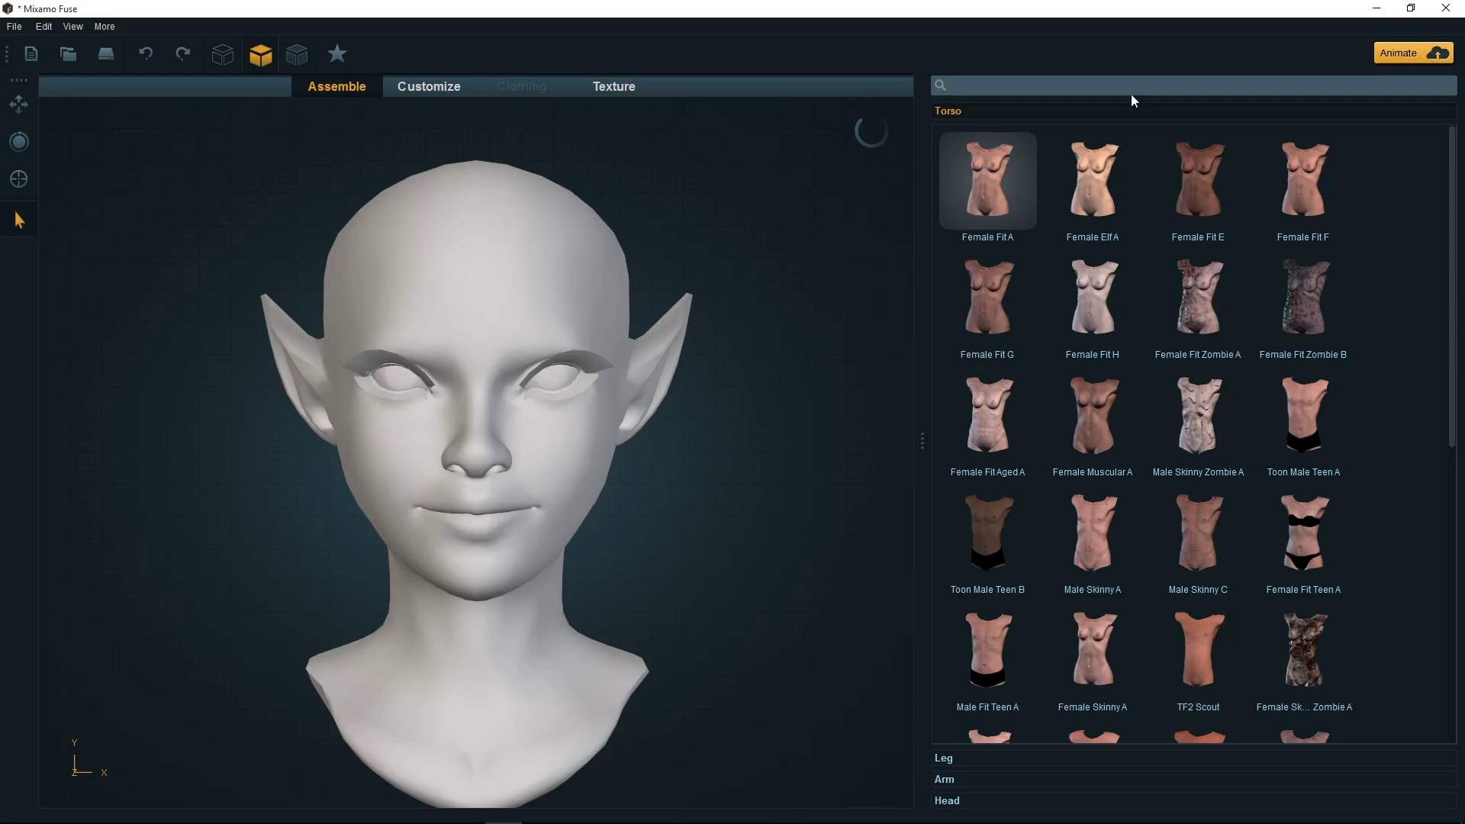
pyautogui.click(1102, 778)
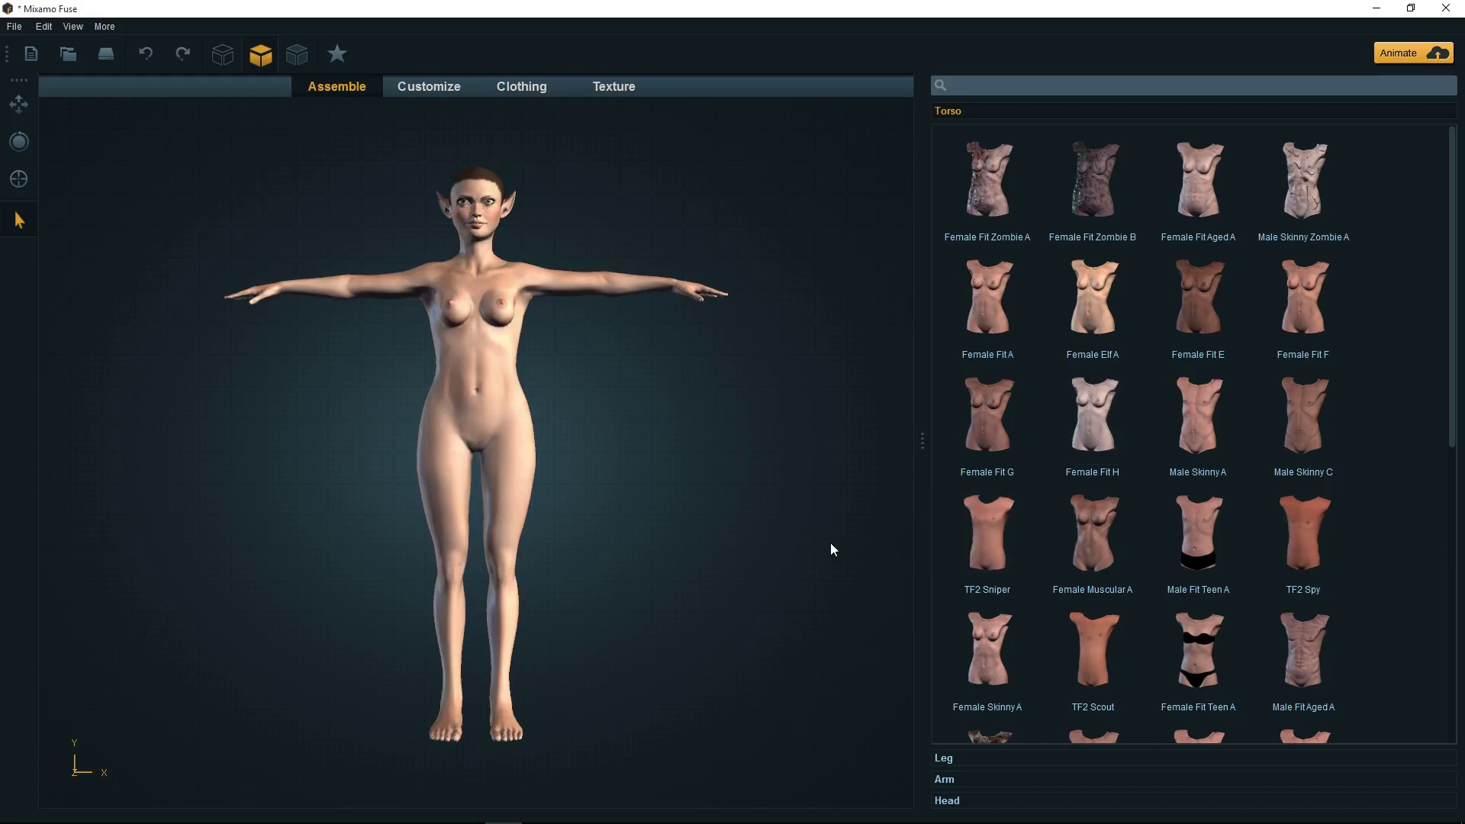
# Replace the elf's arms and legs with new parts from the library
pyautogui.click(981, 781)
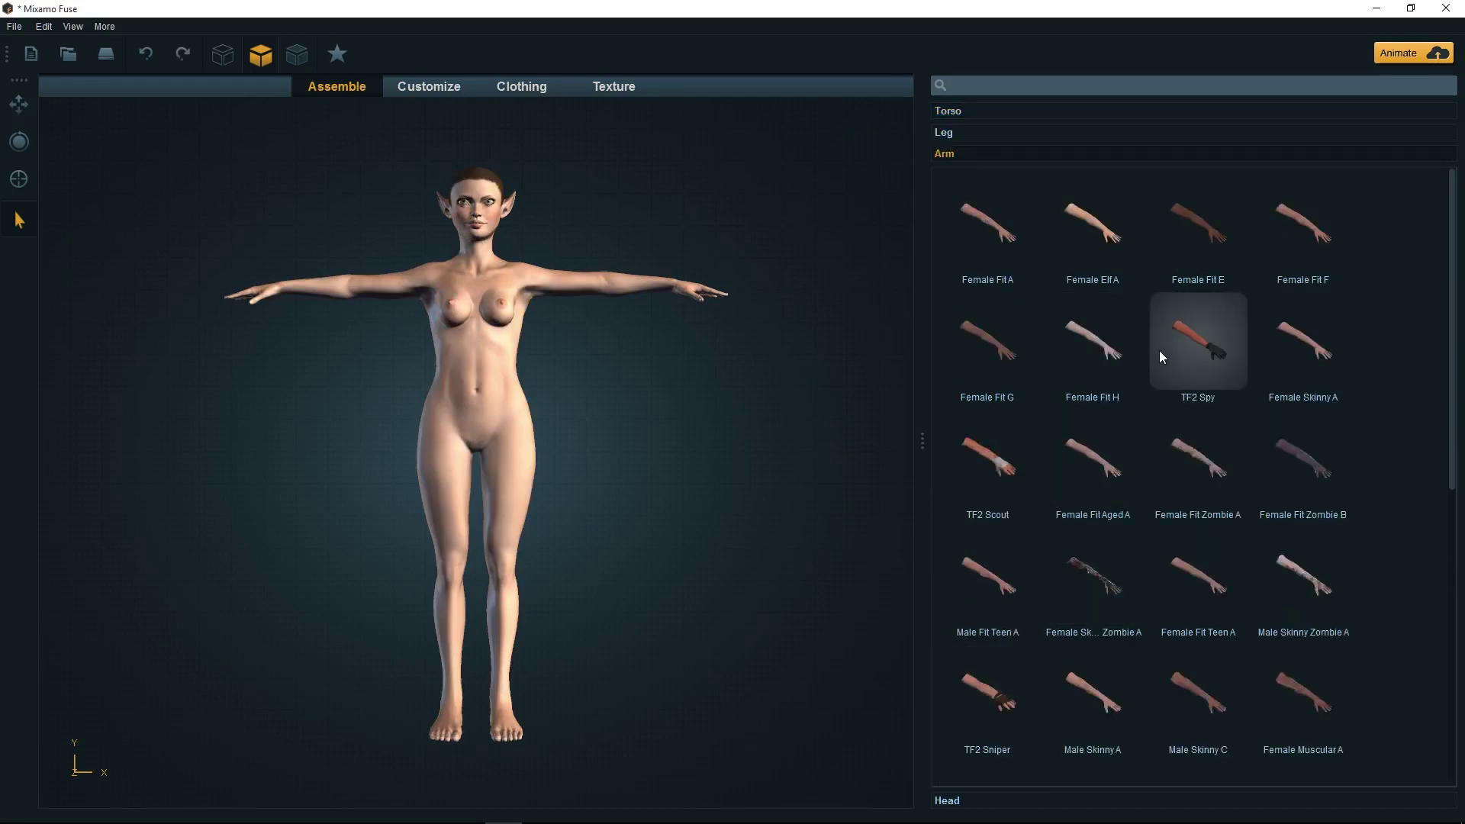
pyautogui.click(1217, 450)
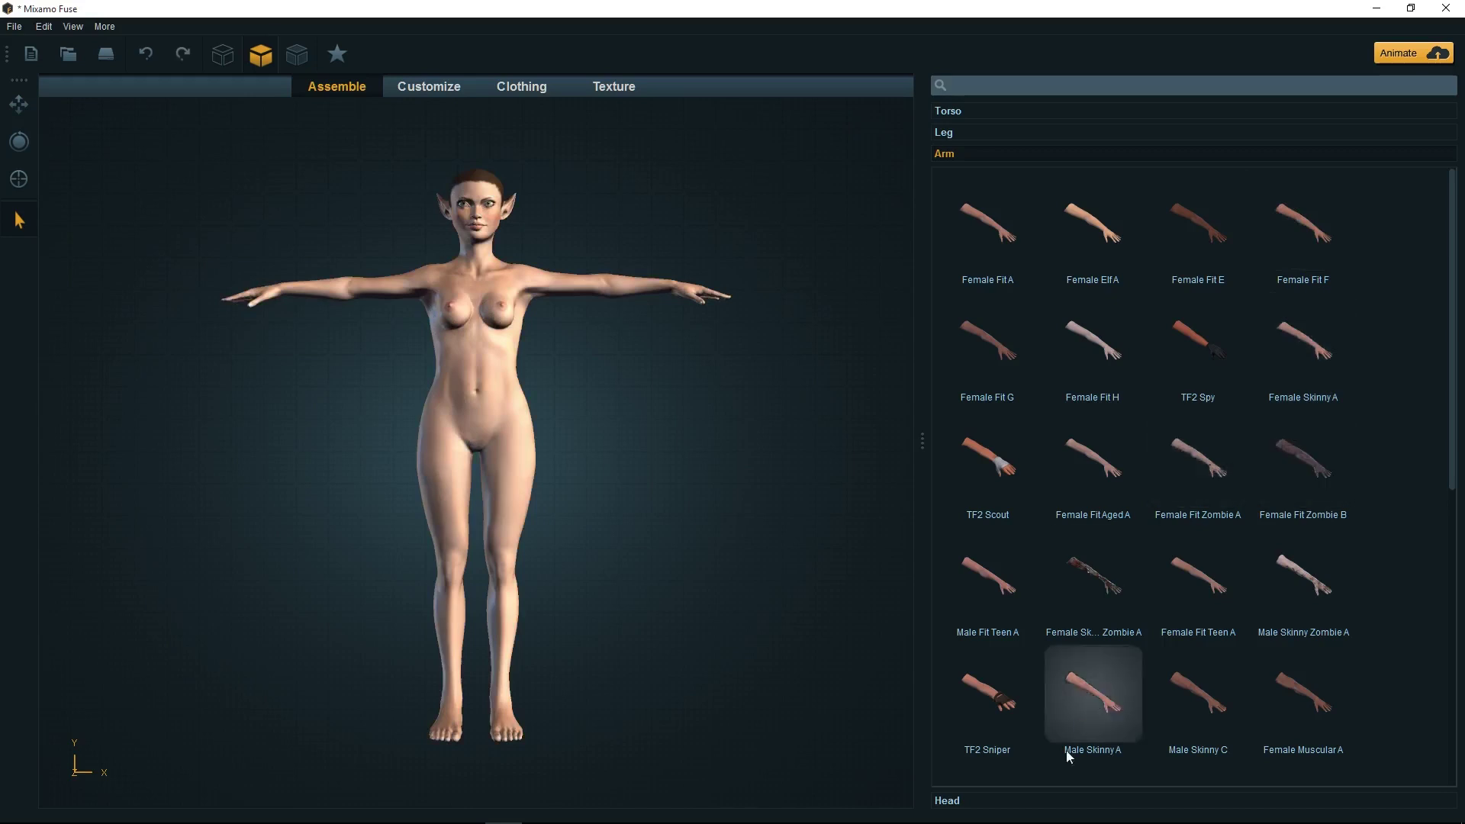
pyautogui.click(946, 132)
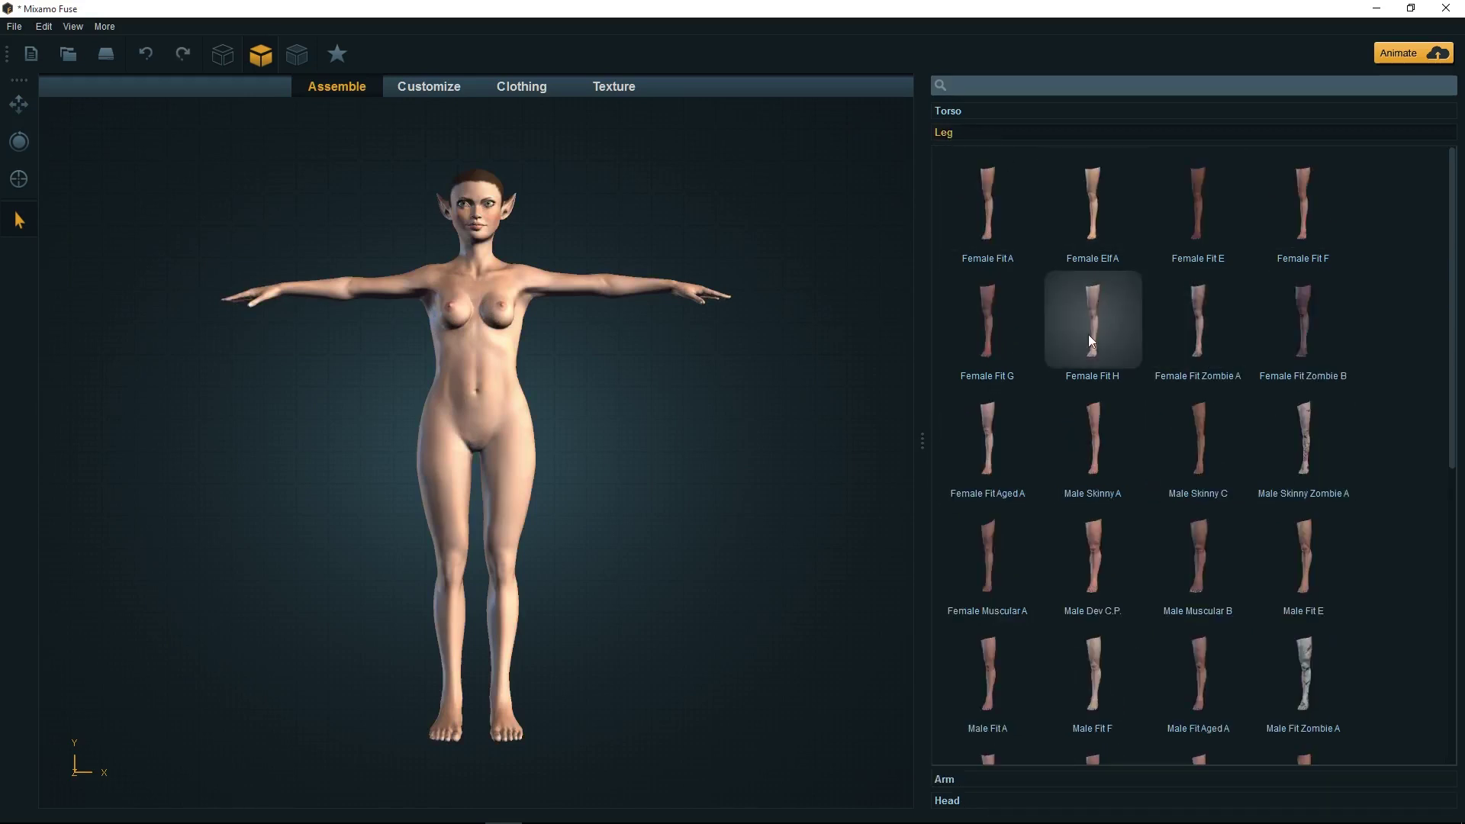
pyautogui.click(1120, 474)
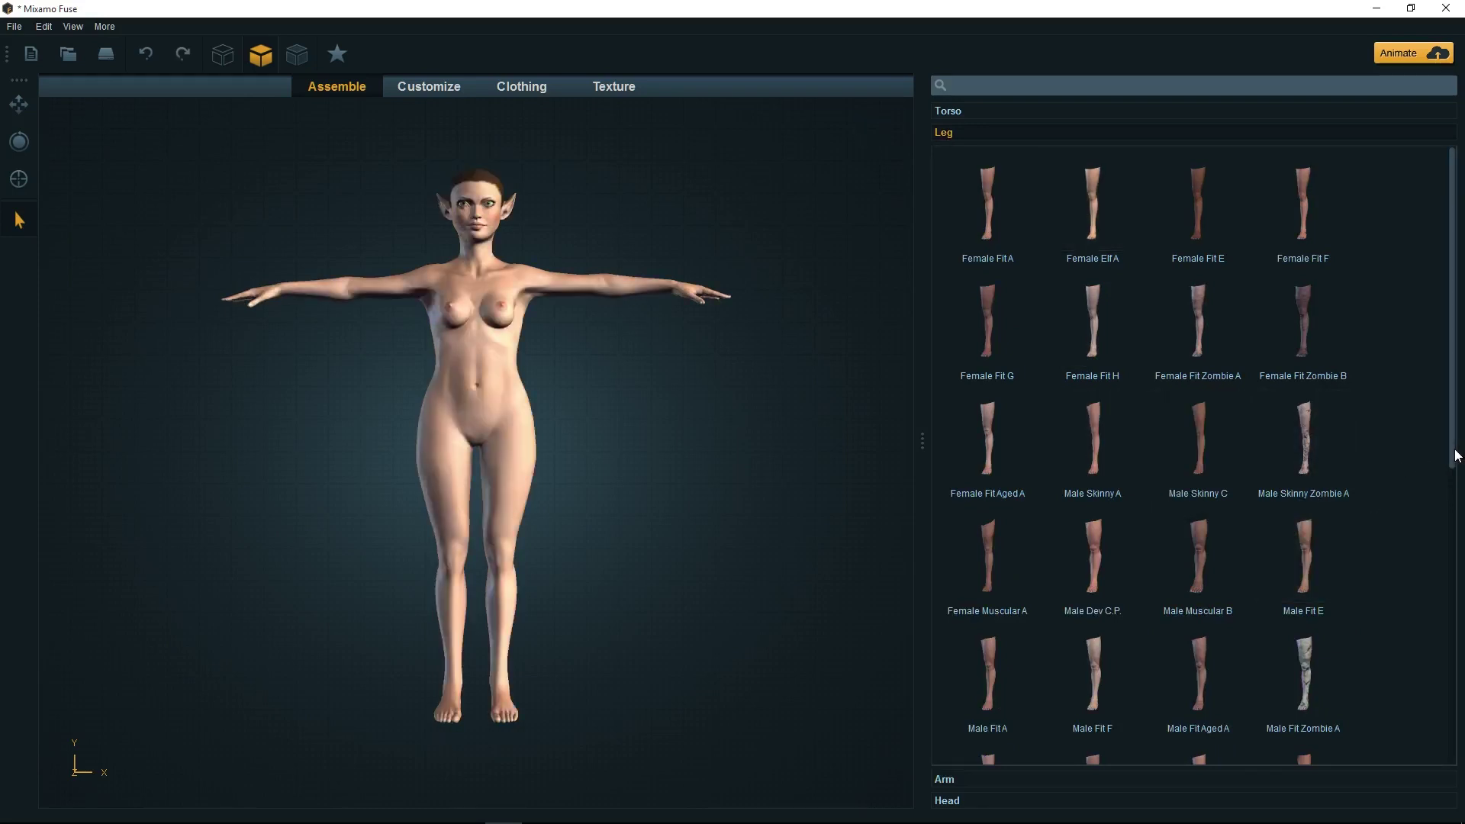
pyautogui.scroll(-5, 1456, 455)
pyautogui.scroll(5, 1450, 534)
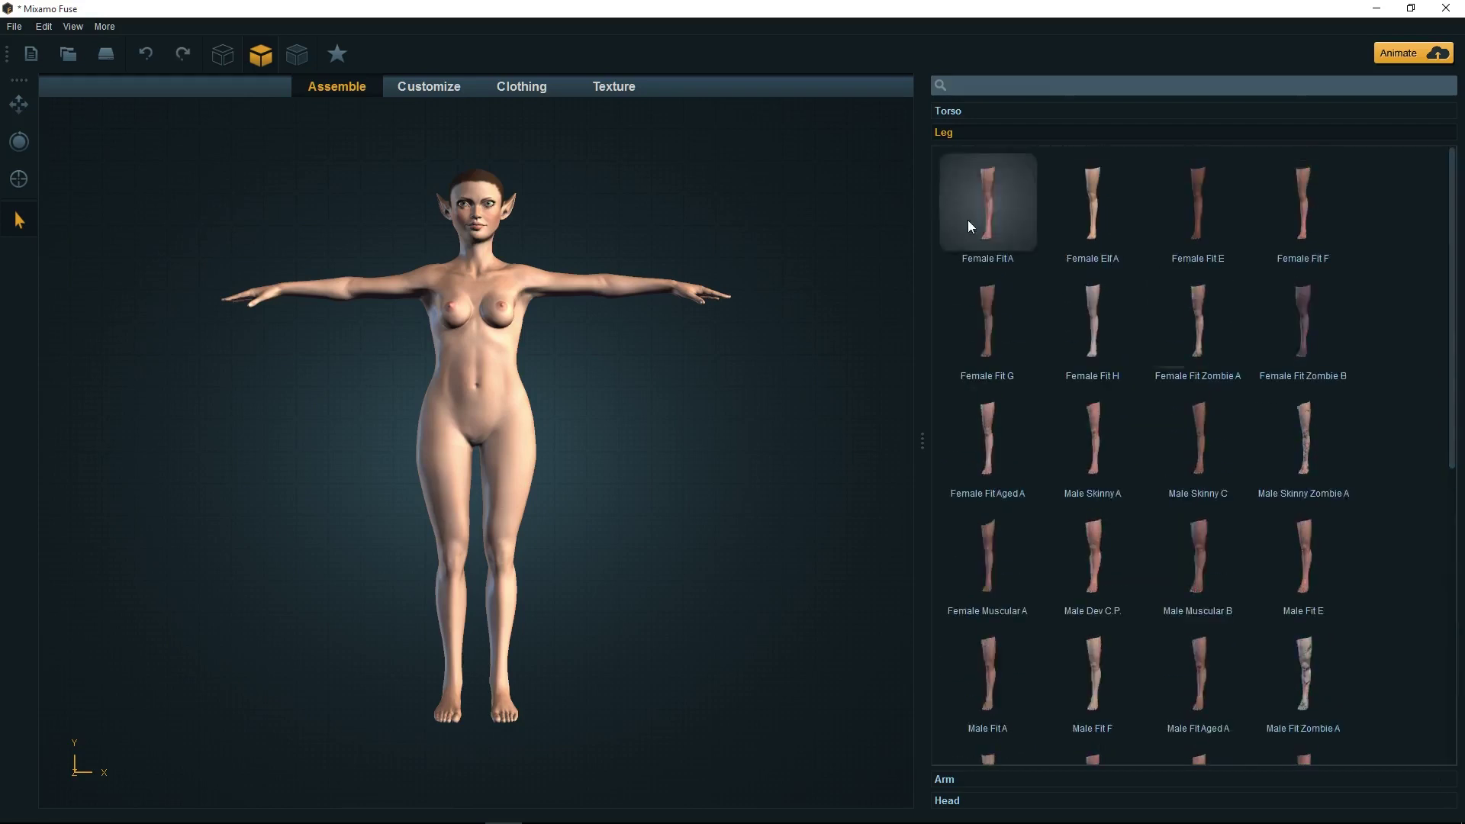
pyautogui.click(965, 112)
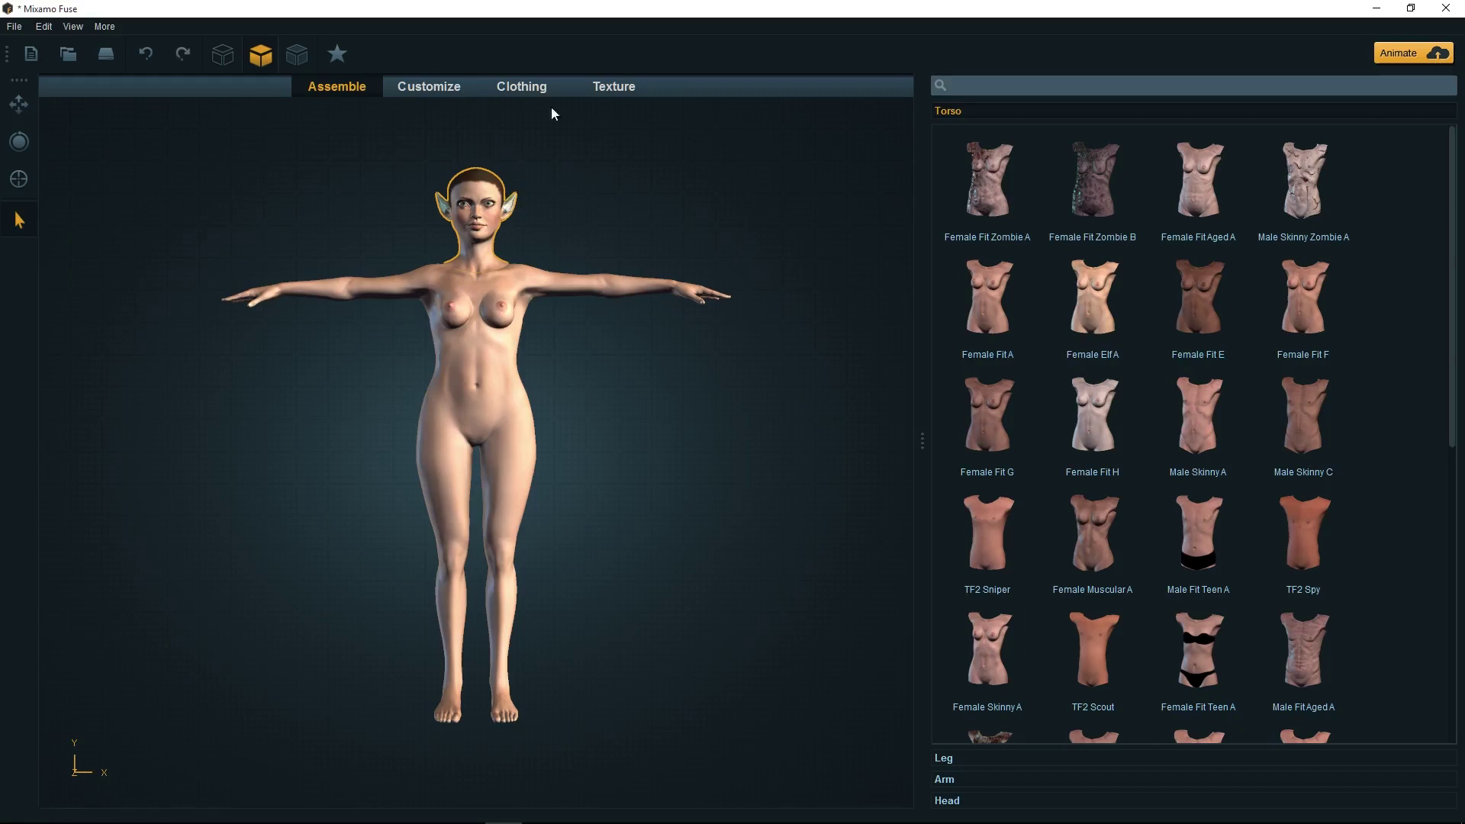
# In Customize, select the ears, keep them fully pointed, and set Ears No Lobe / Lobed to 21
pyautogui.click(429, 86)
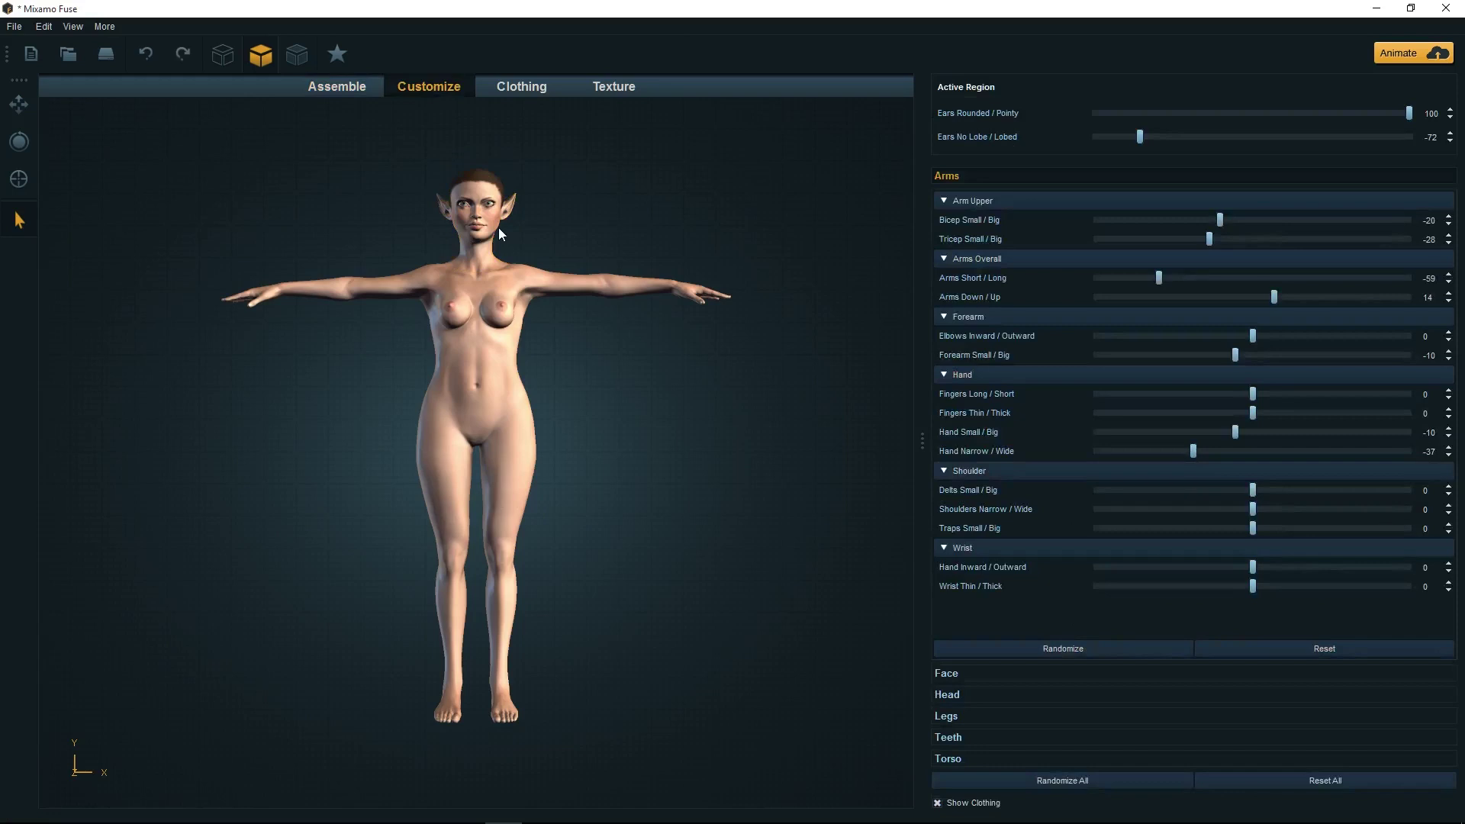
pyautogui.click(477, 189)
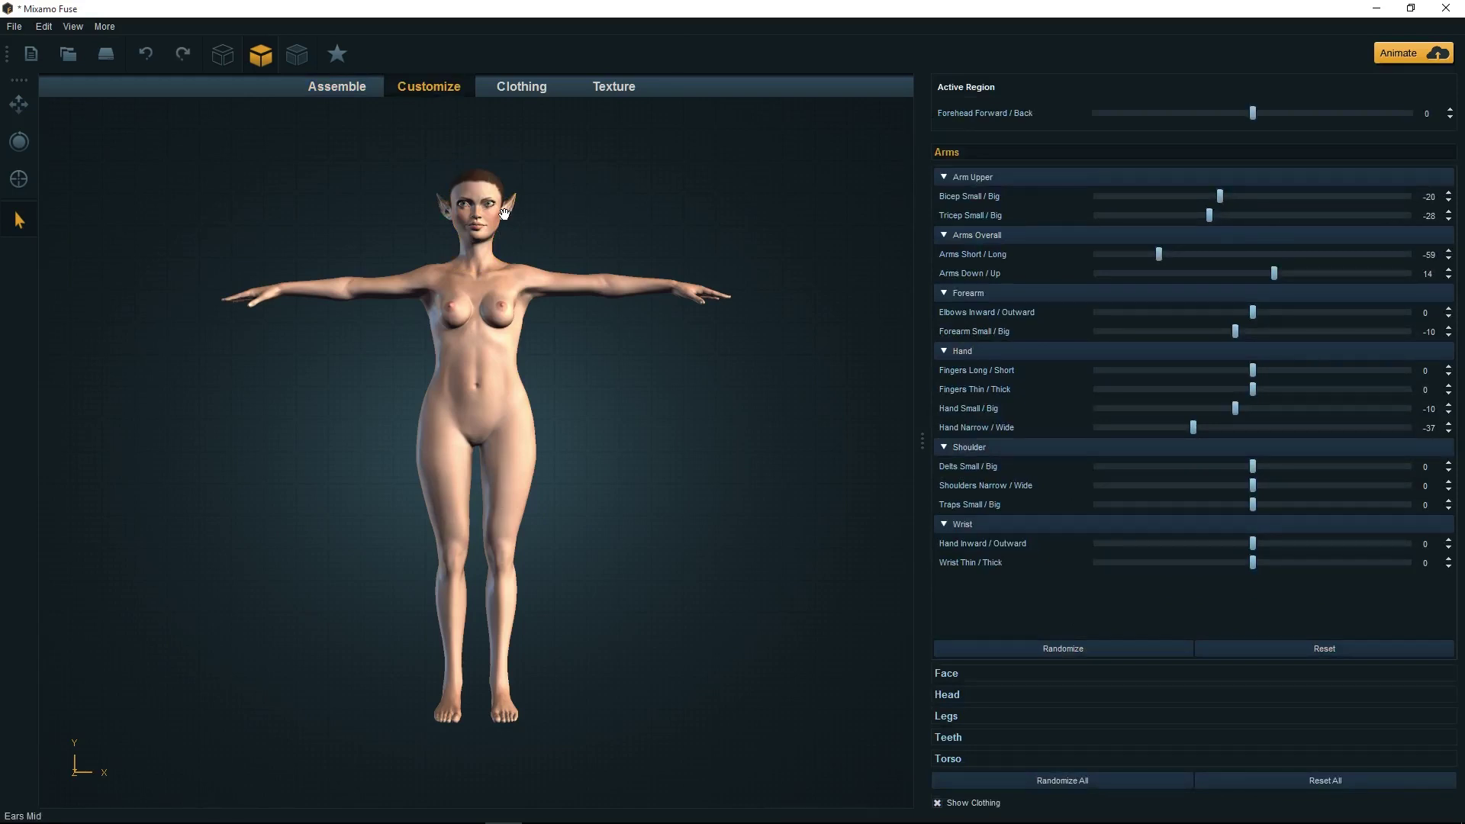
pyautogui.click(508, 207)
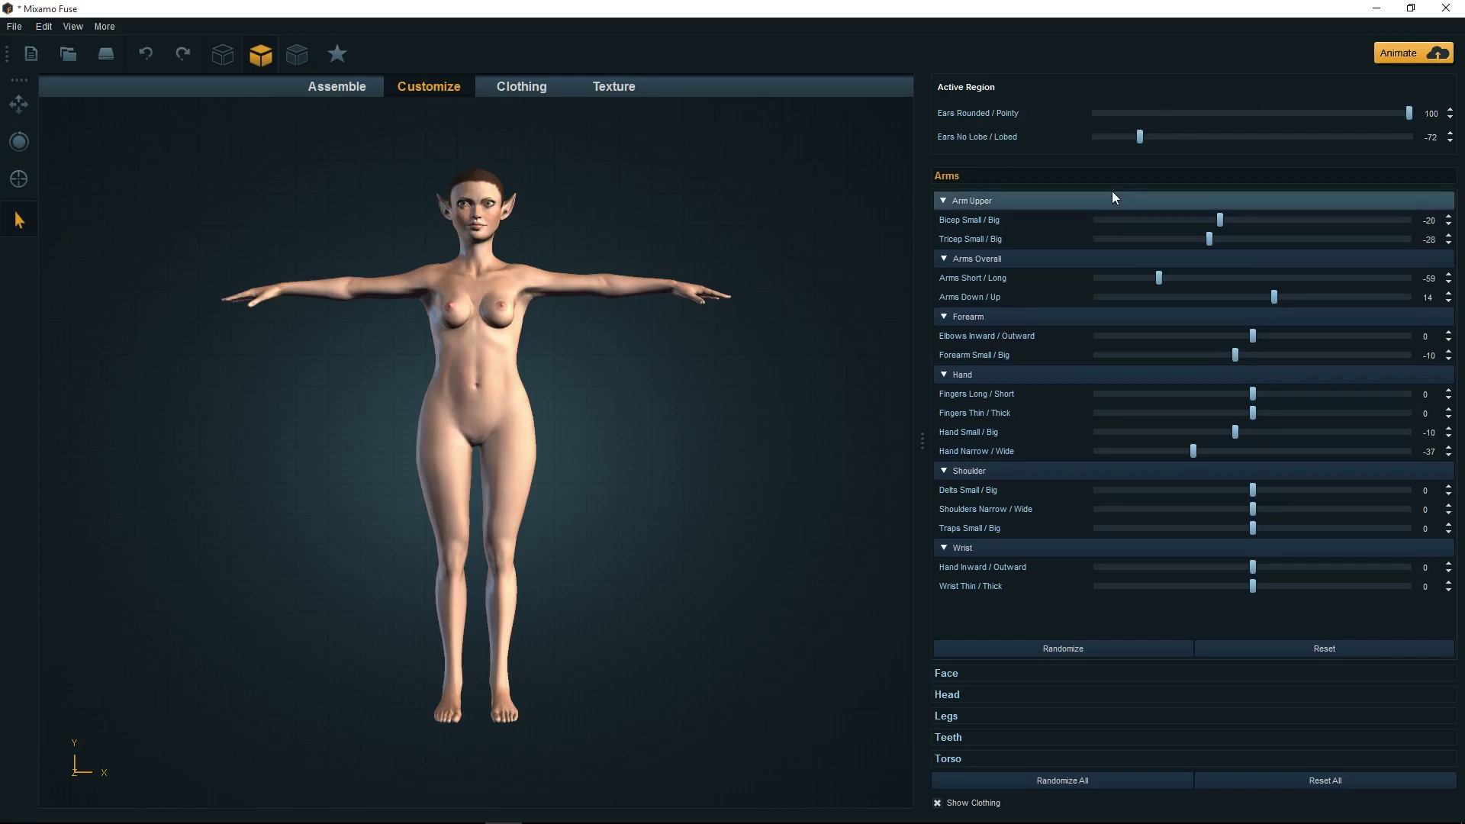
pyautogui.moveTo(1409, 111); pyautogui.dragTo(1211, 125)
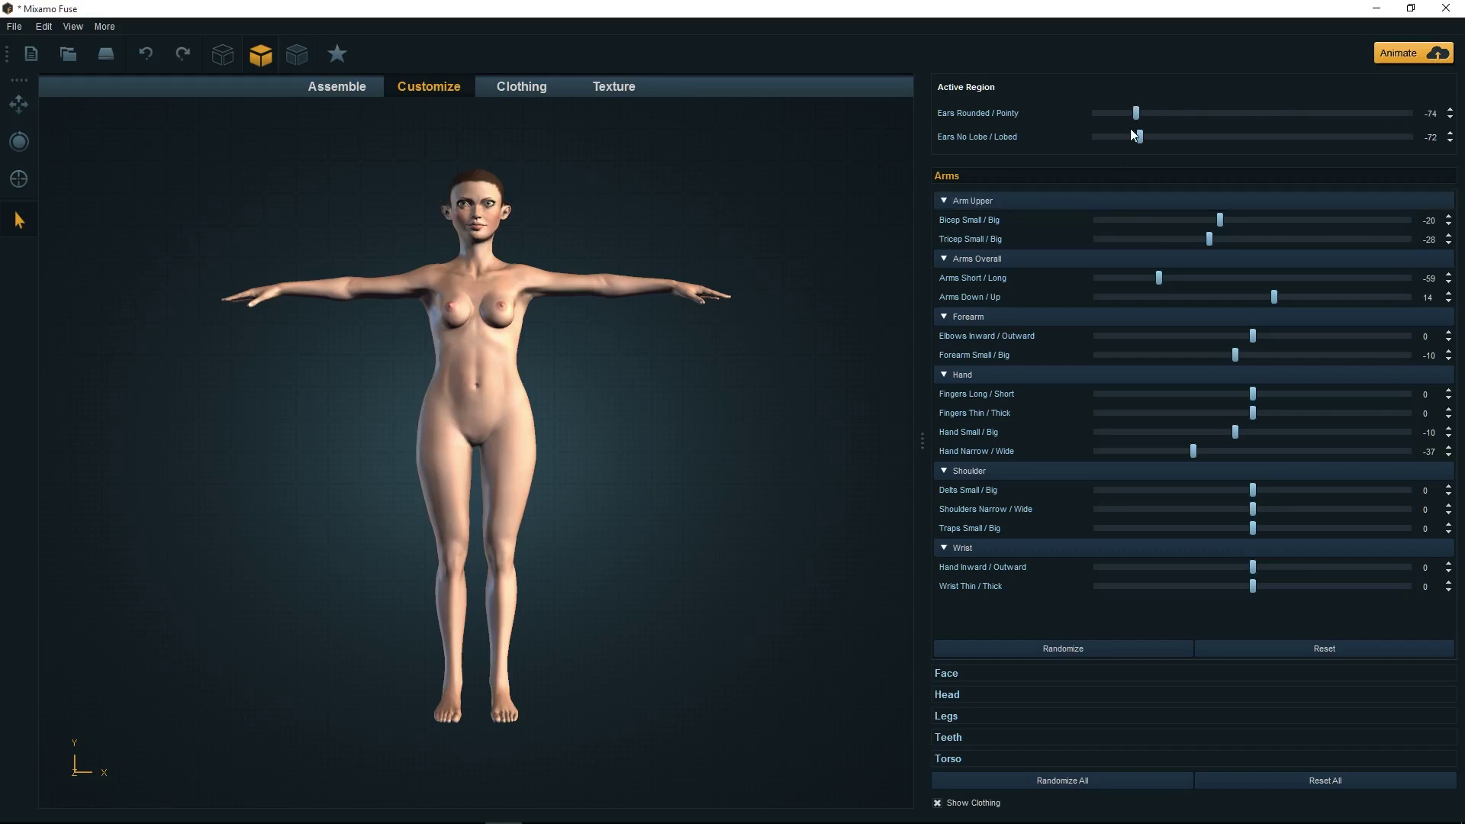
pyautogui.moveTo(1245, 131); pyautogui.dragTo(1362, 125)
pyautogui.moveTo(1140, 138); pyautogui.dragTo(1262, 150)
pyautogui.moveTo(1365, 149); pyautogui.dragTo(1303, 153)
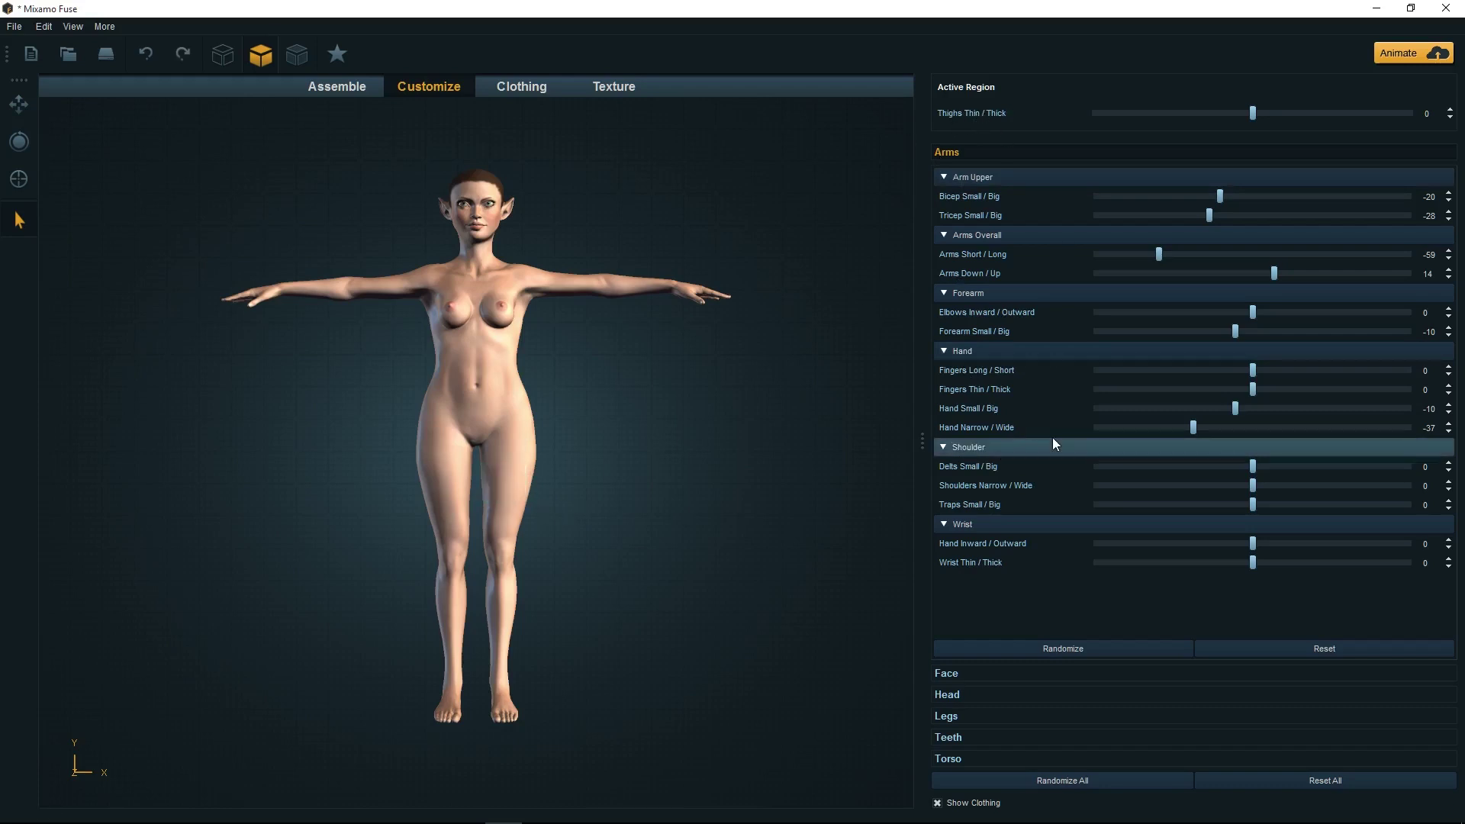
# Set Thighs Thin / Thick to -5, Legs Narrow / Wide to 11, and lower the knees slightly
pyautogui.click(963, 717)
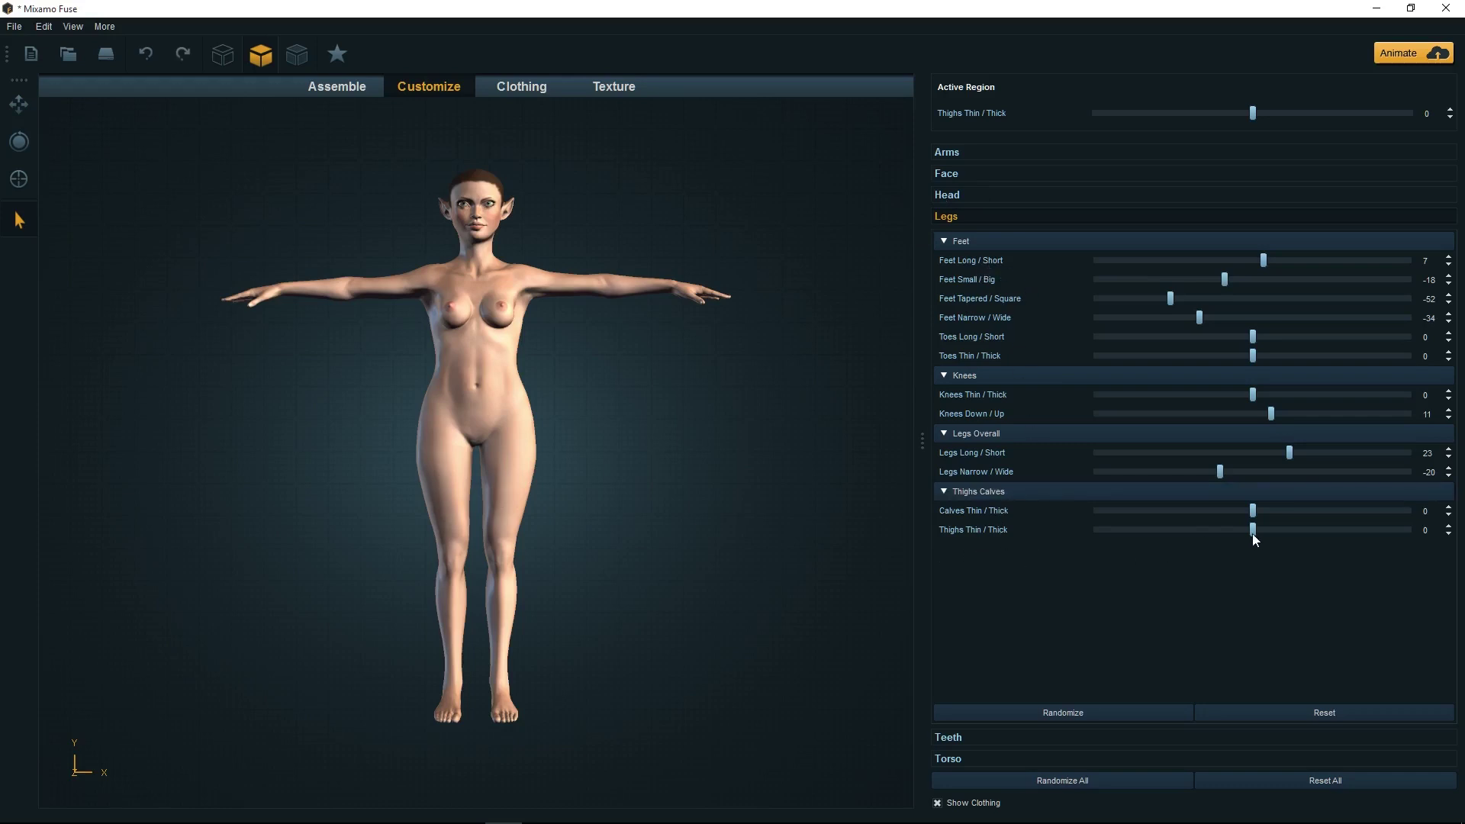
pyautogui.moveTo(1253, 533)
pyautogui.mouseDown()
pyautogui.moveTo(1366, 528)
pyautogui.moveTo(1065, 528)
pyautogui.moveTo(1244, 531)
pyautogui.mouseUp()
pyautogui.moveTo(1218, 472); pyautogui.dragTo(1270, 480)
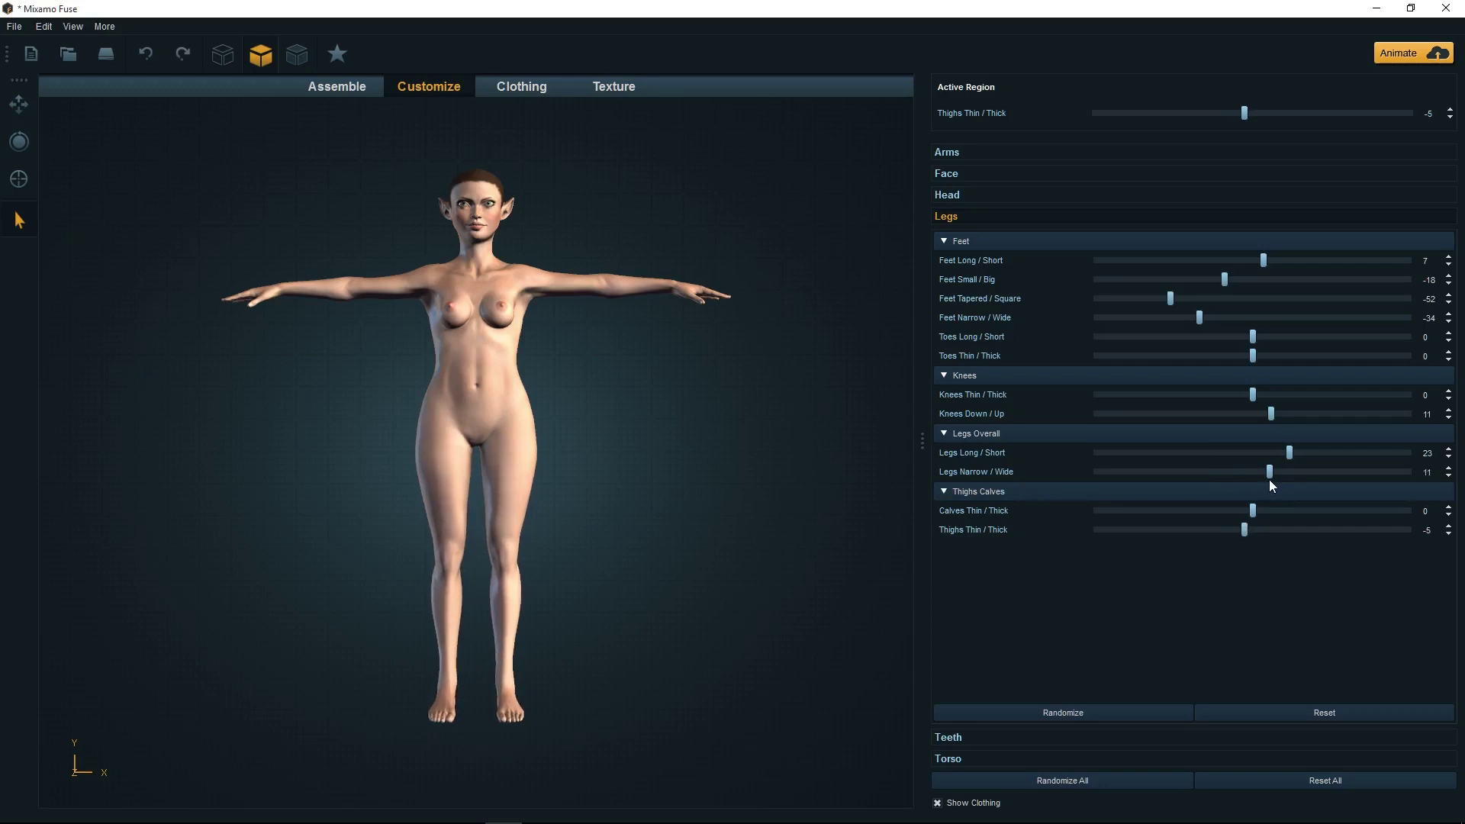
pyautogui.moveTo(1270, 414)
pyautogui.mouseDown()
pyautogui.moveTo(1227, 414)
pyautogui.moveTo(1275, 418)
pyautogui.mouseUp()
pyautogui.click(968, 174)
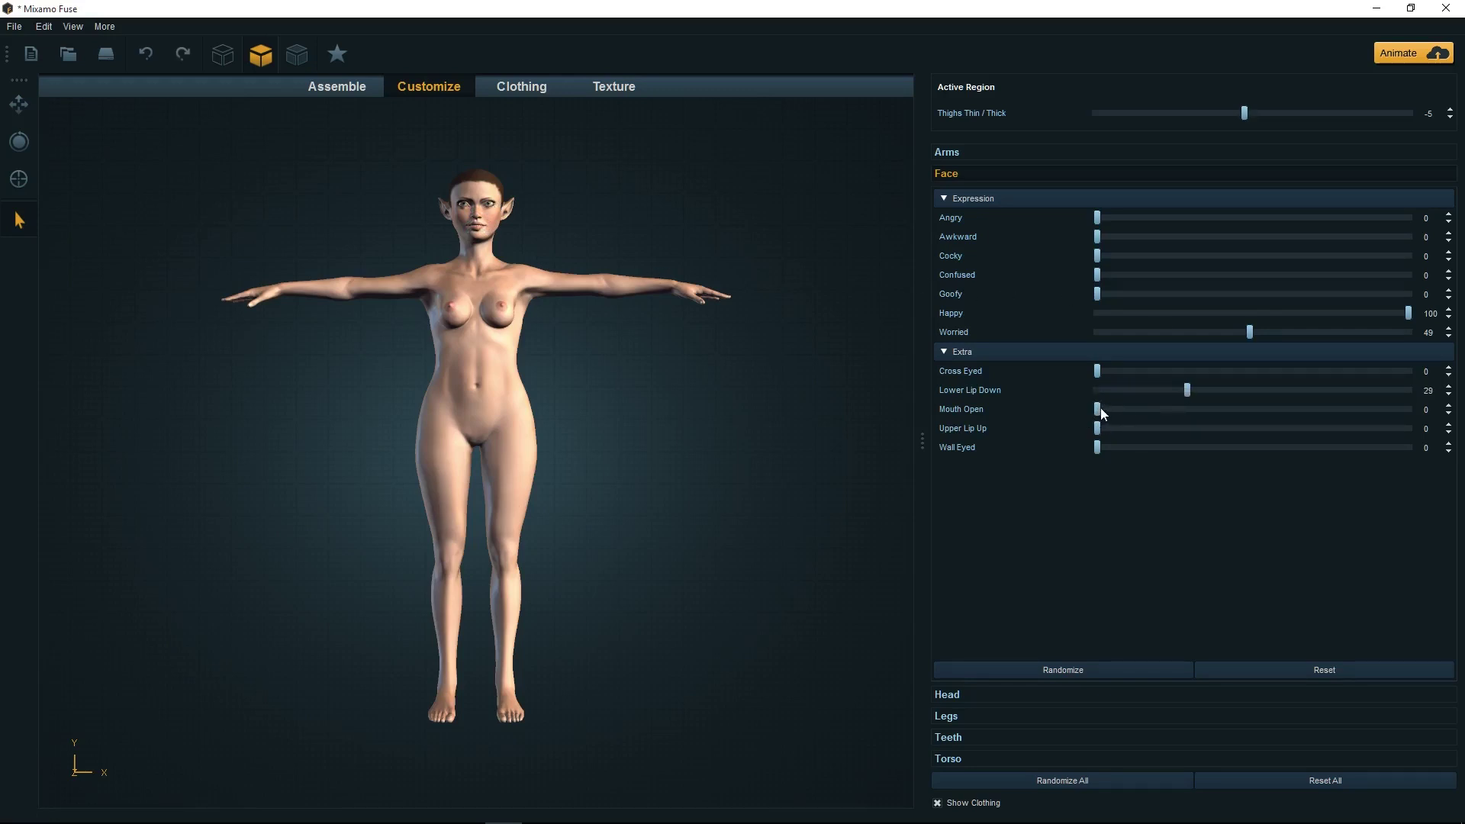
# Set the elf's Mouth Open to 31 and select the upper arm region
pyautogui.moveTo(1099, 412); pyautogui.dragTo(1205, 412)
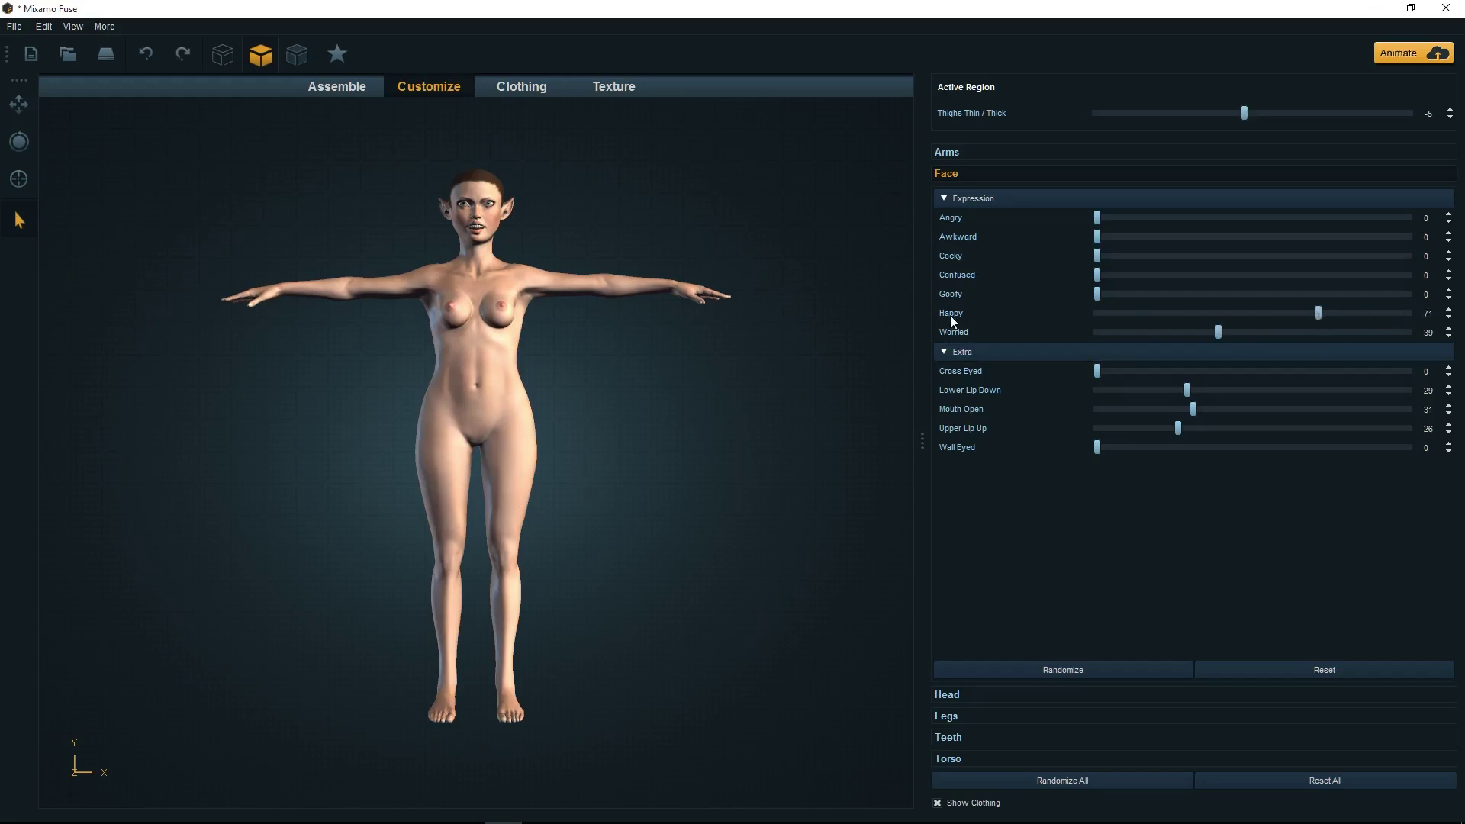
pyautogui.click(643, 287)
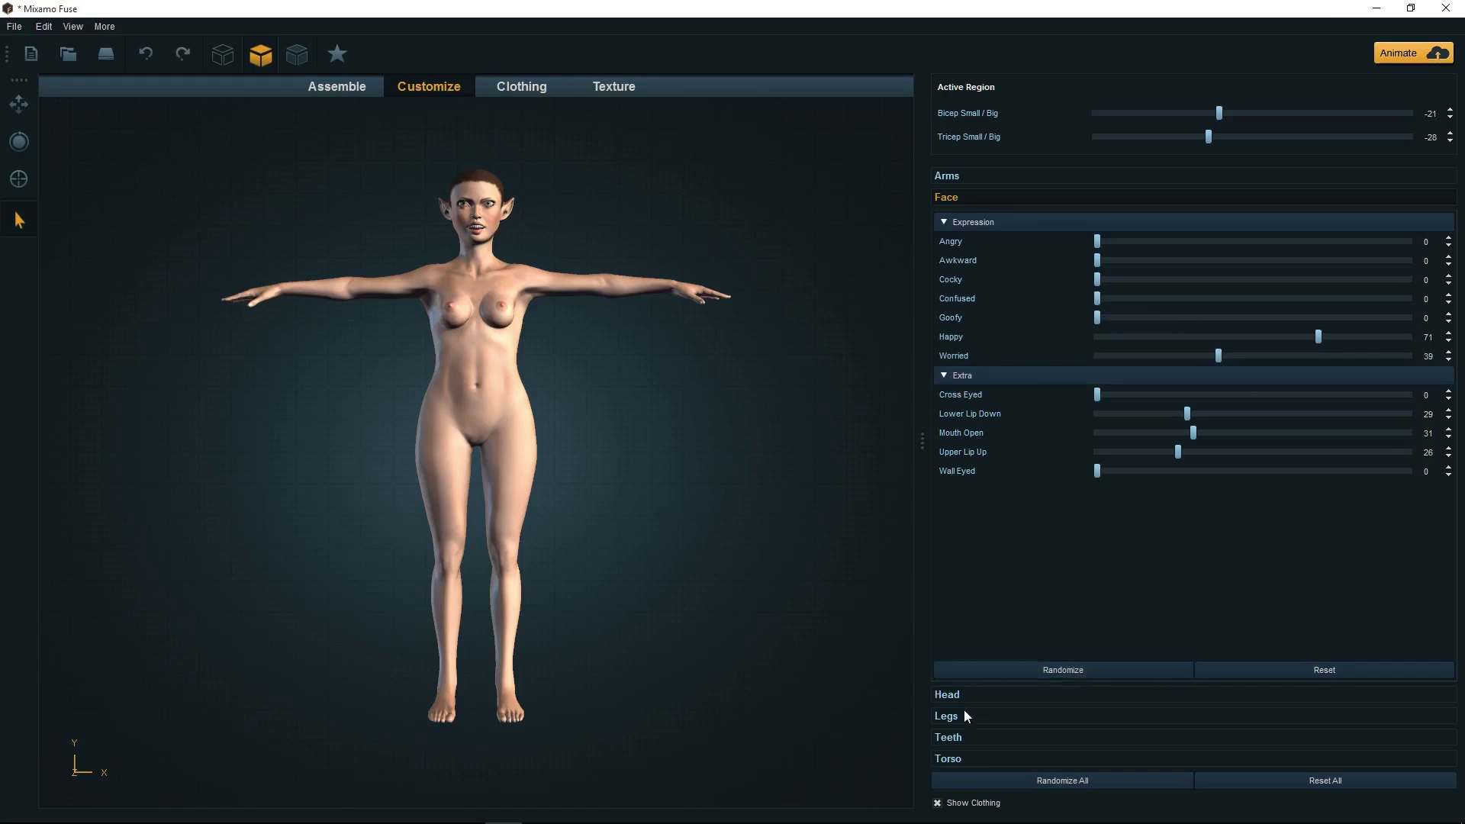
# Set the Arms sliders to Bicep 27, Tricep 9, Fingers Long/Short 12 and Shoulders Narrow/Wide 14
pyautogui.click(968, 180)
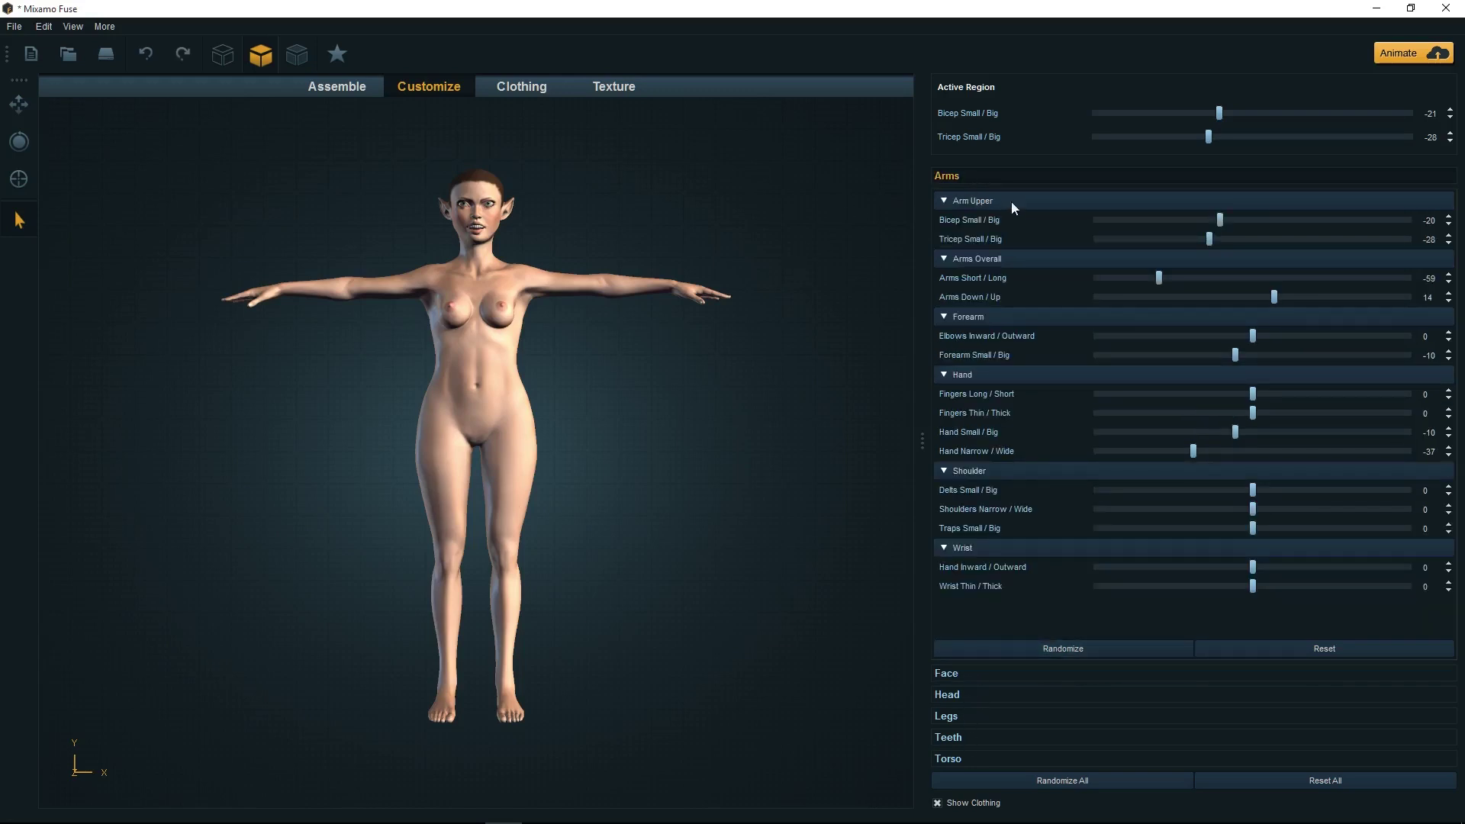
pyautogui.moveTo(1220, 219); pyautogui.dragTo(1295, 220)
pyautogui.moveTo(1211, 238); pyautogui.dragTo(1267, 239)
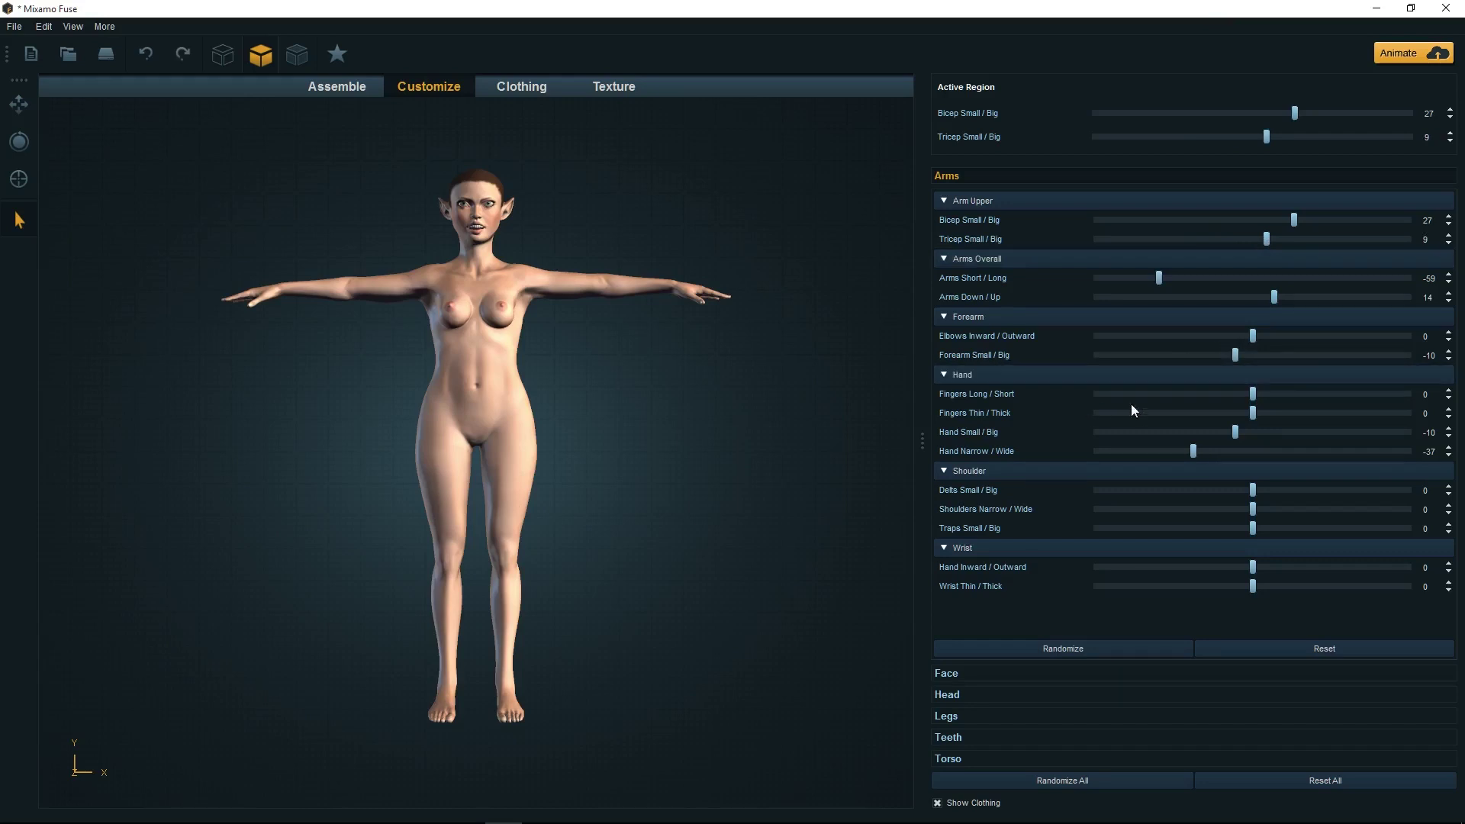
pyautogui.moveTo(1256, 394)
pyautogui.mouseDown()
pyautogui.moveTo(1273, 390)
pyautogui.moveTo(1231, 395)
pyautogui.mouseUp()
pyautogui.moveTo(1261, 513)
pyautogui.mouseDown()
pyautogui.moveTo(1279, 511)
pyautogui.moveTo(1241, 512)
pyautogui.mouseUp()
pyautogui.click(974, 735)
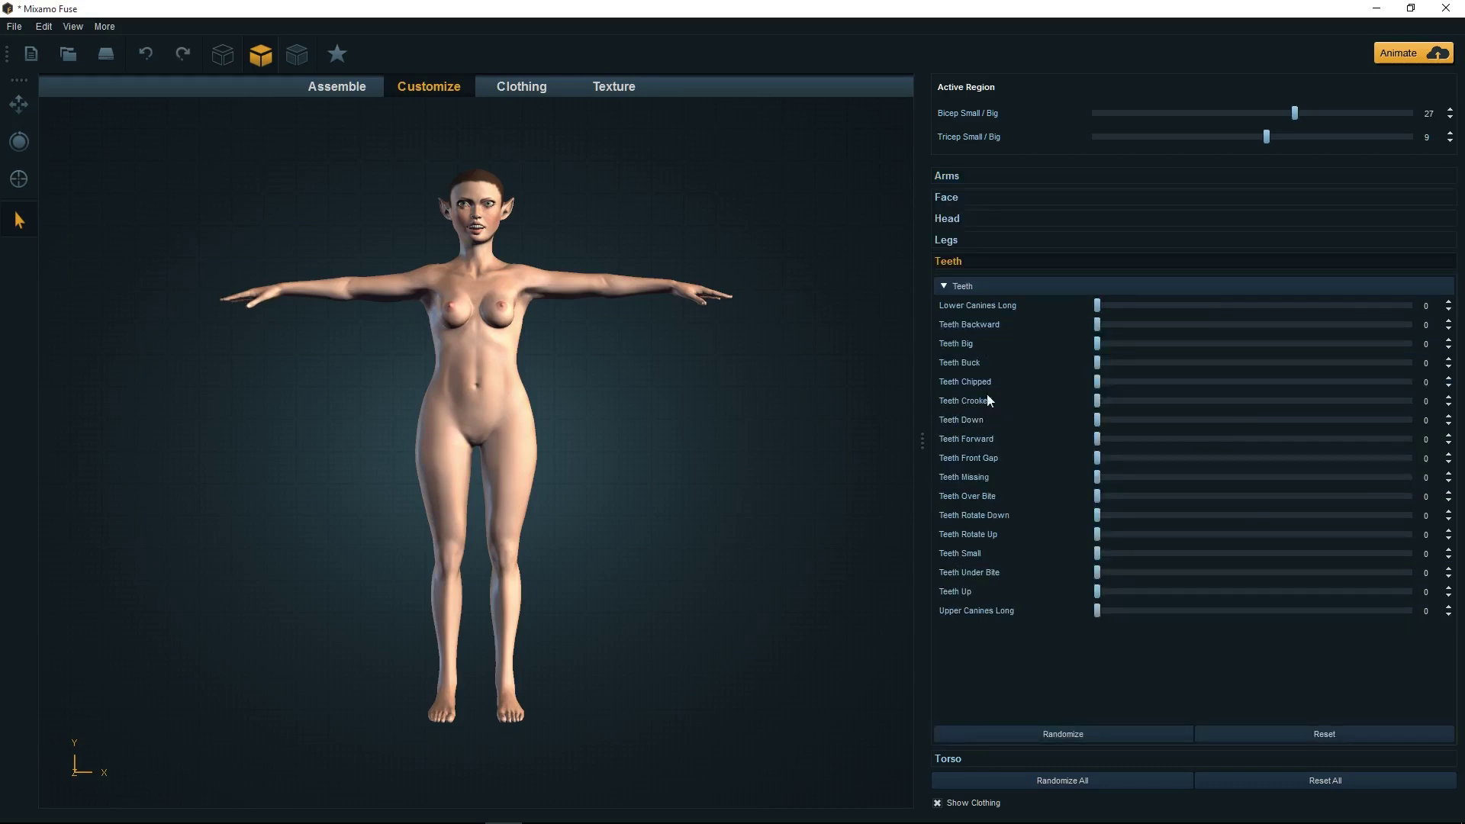
# Go to the Clothing stage and dress the elf in the Armored Gambeson B top
pyautogui.click(536, 85)
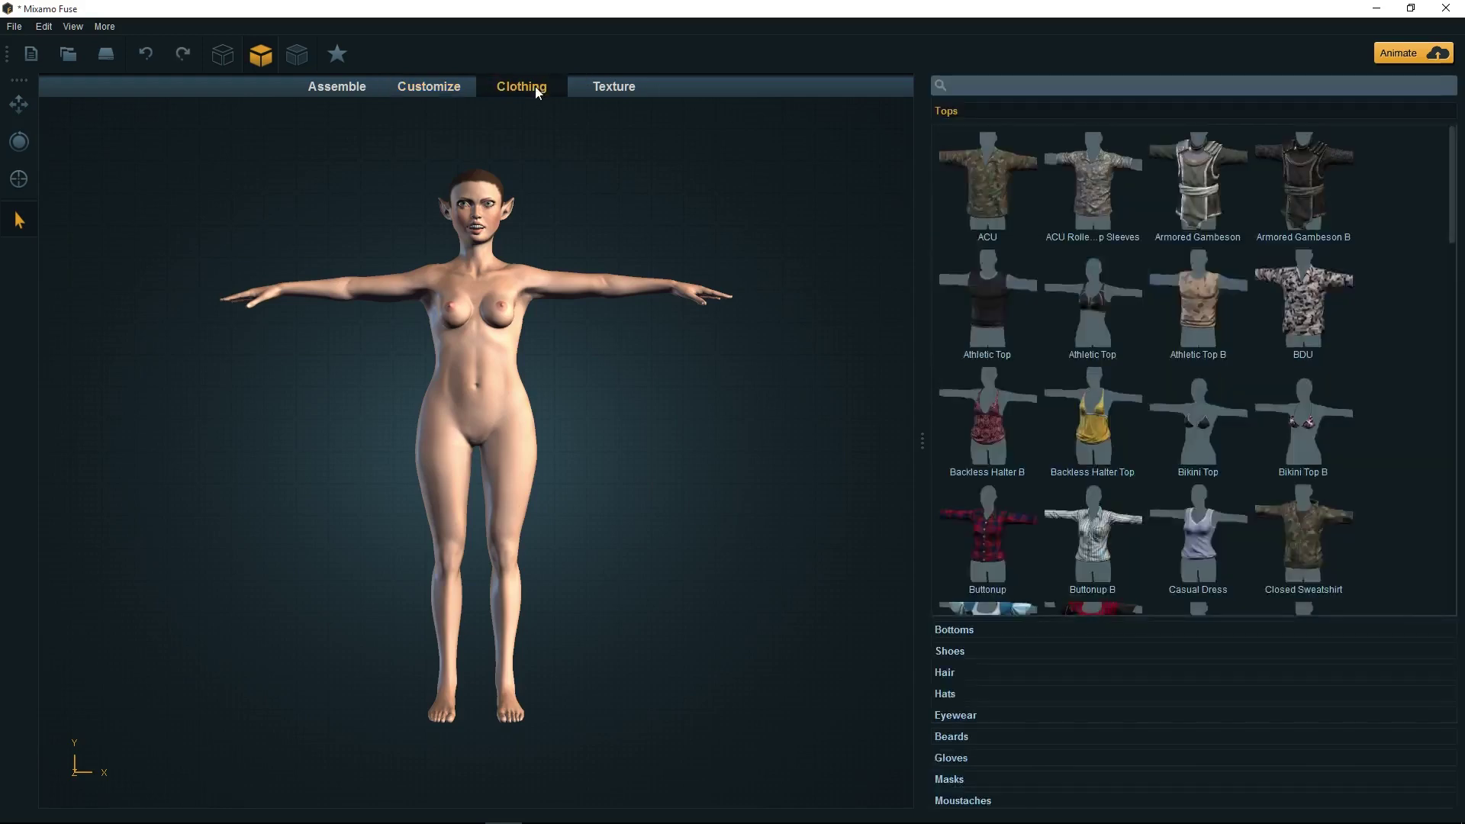
pyautogui.moveTo(1459, 177); pyautogui.dragTo(1449, 145)
pyautogui.click(1304, 183)
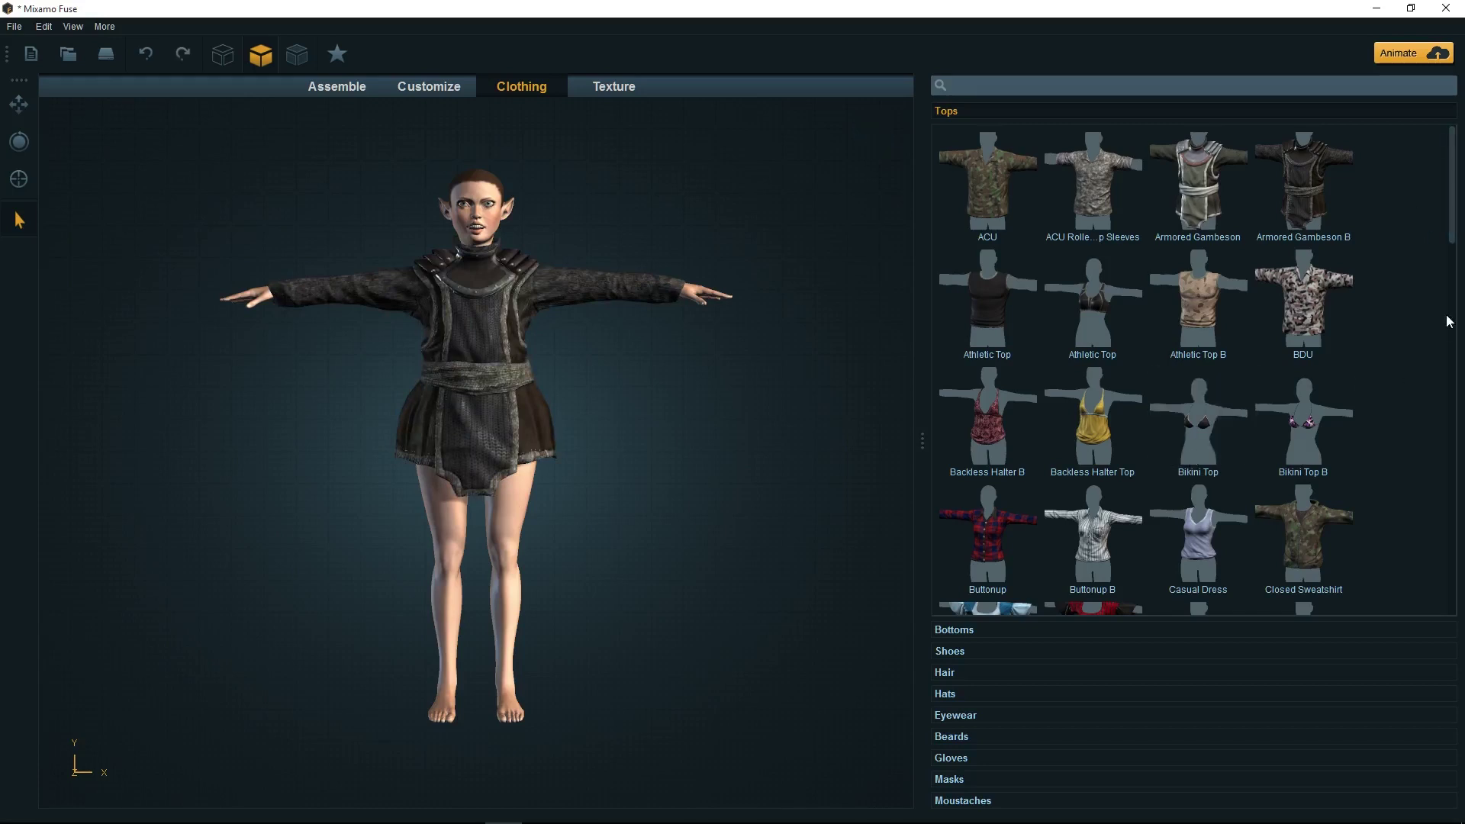
# Put the Laced Pants from the Bottoms catalogue on the elf
pyautogui.click(965, 634)
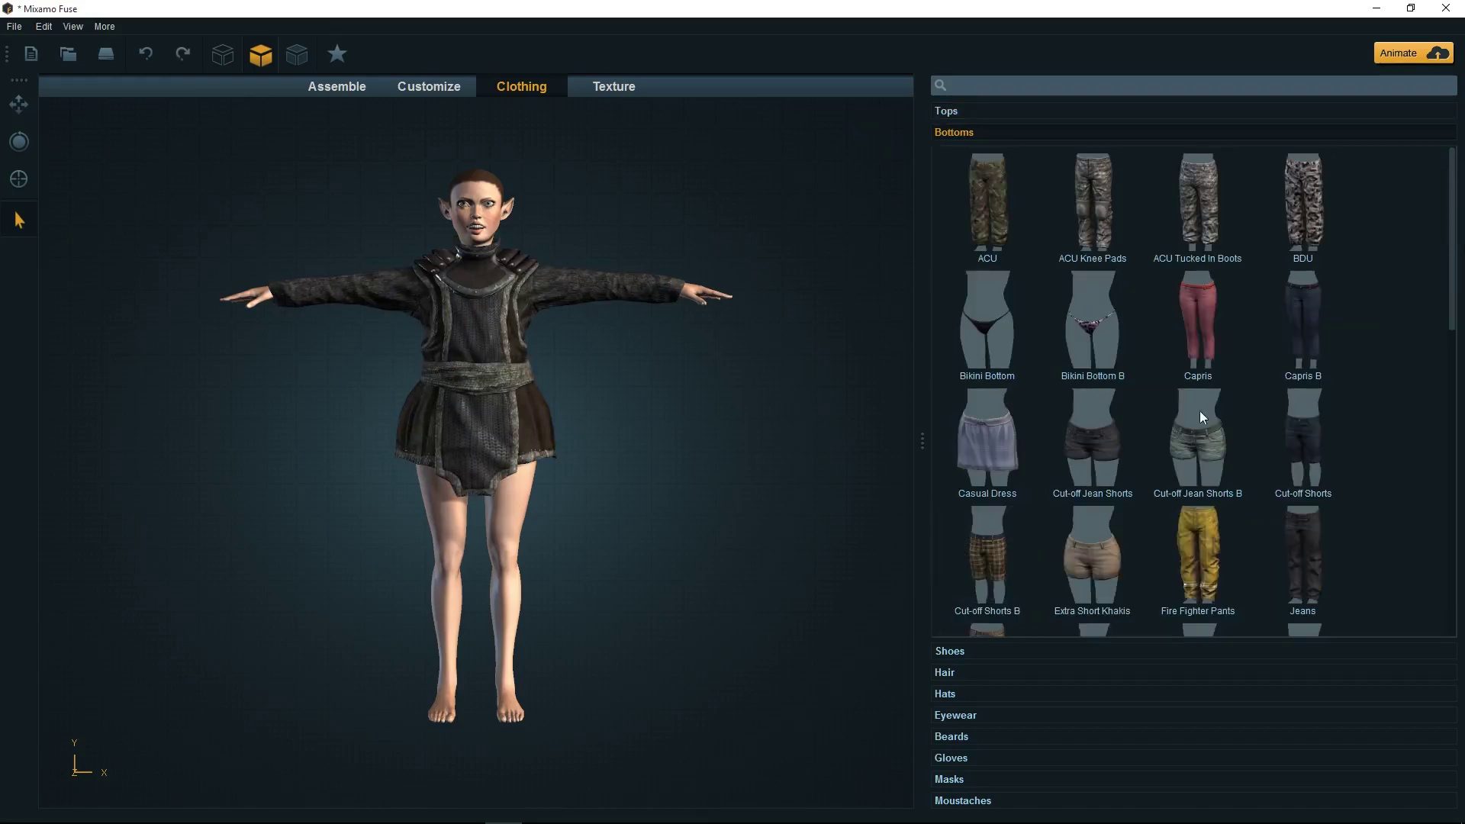
pyautogui.moveTo(1453, 268); pyautogui.dragTo(1455, 439)
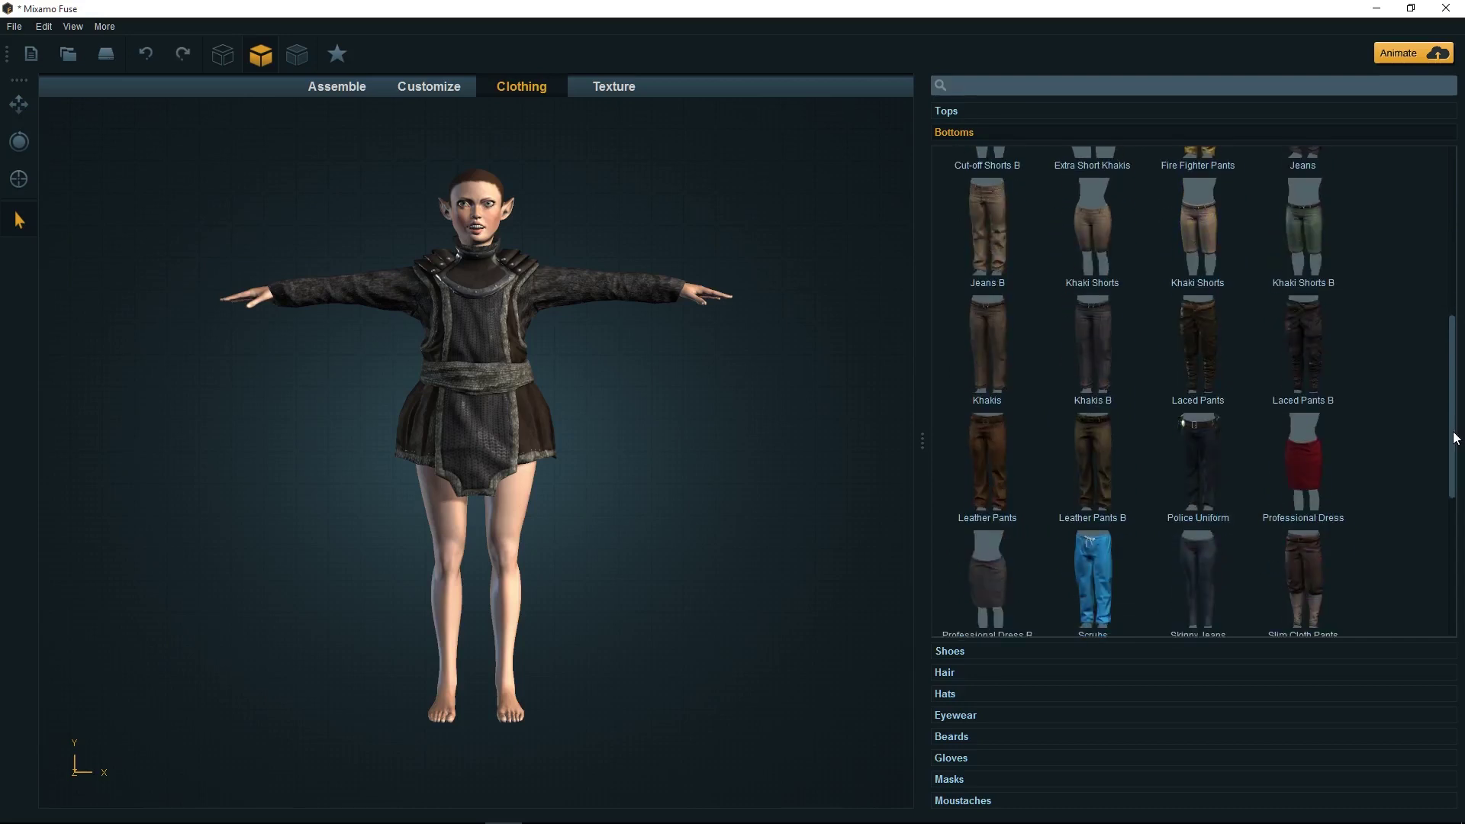
pyautogui.click(1196, 342)
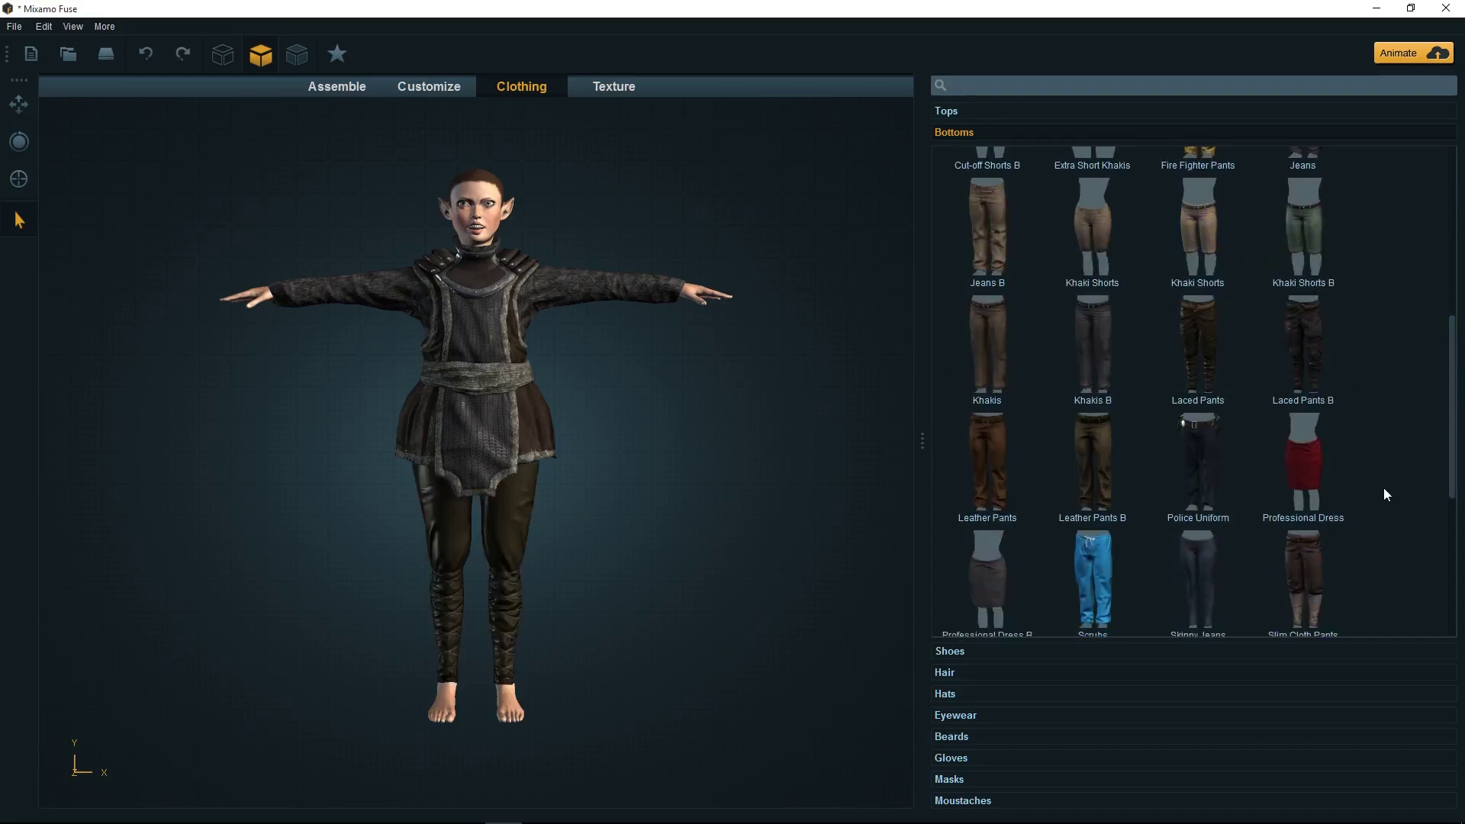
pyautogui.moveTo(1450, 339); pyautogui.dragTo(1448, 496)
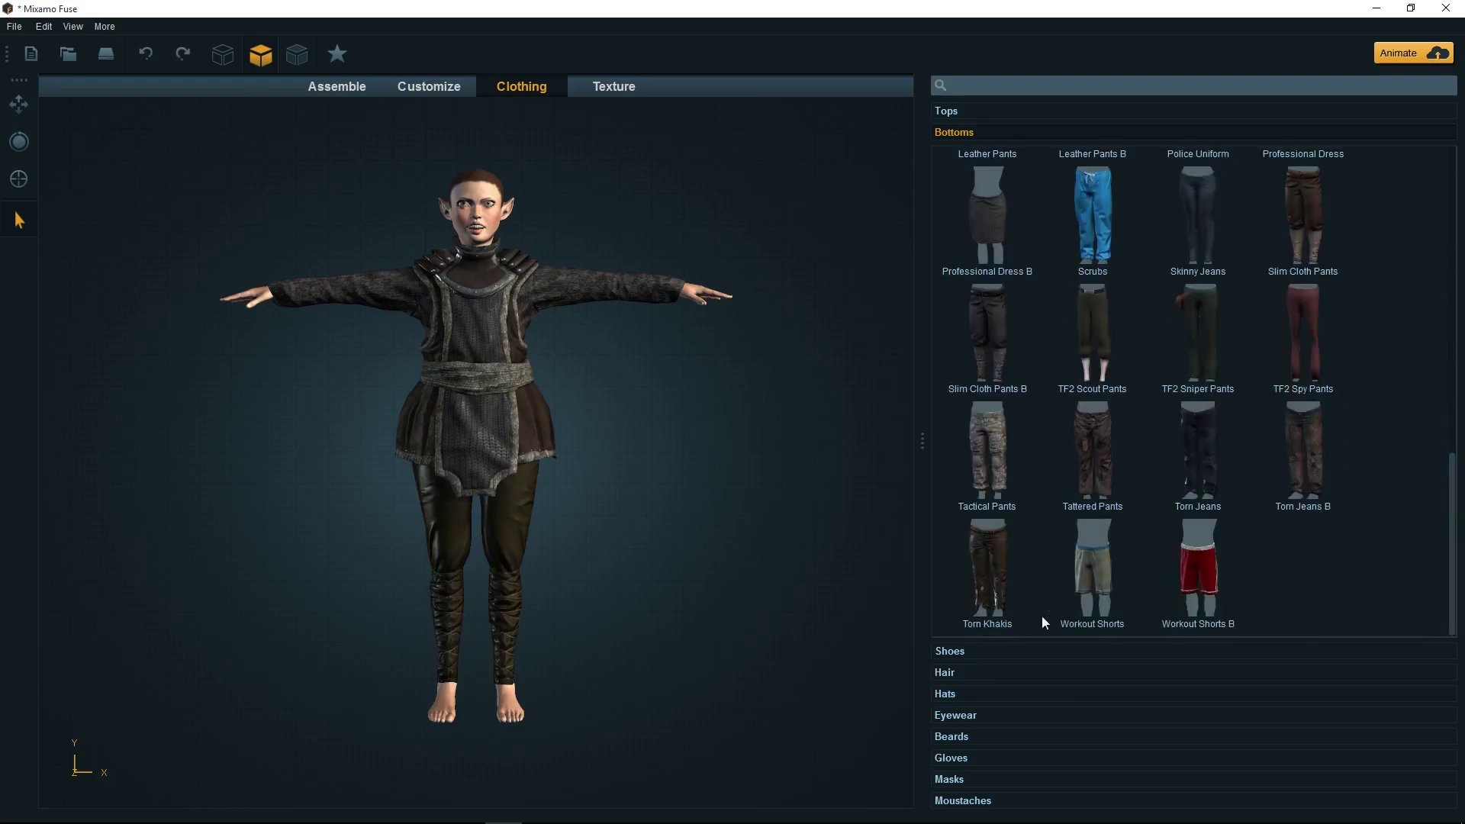
pyautogui.click(954, 651)
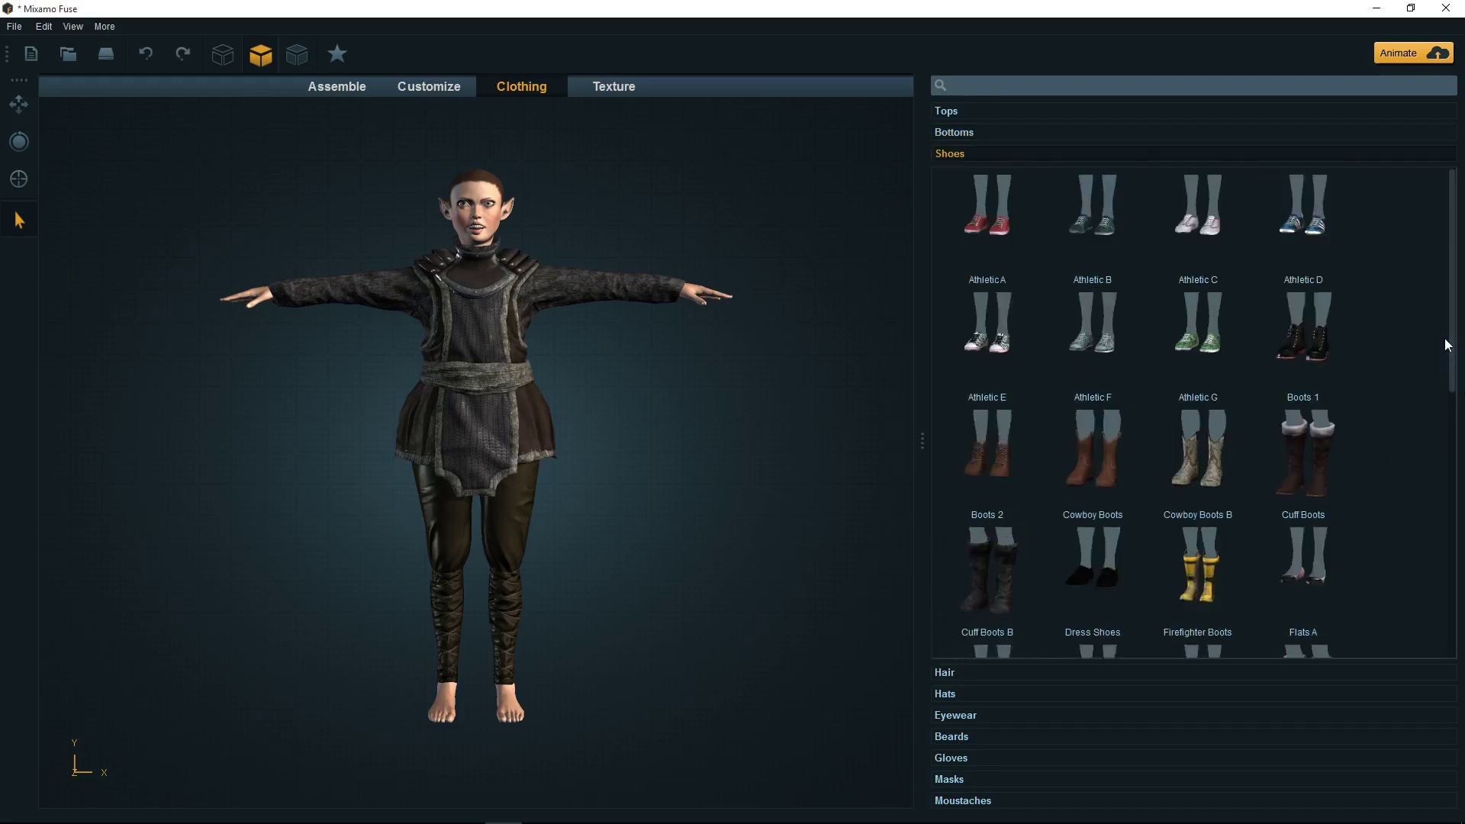
# Give the elf Cuff Boots B and browse the Hair catalogue
pyautogui.click(1321, 479)
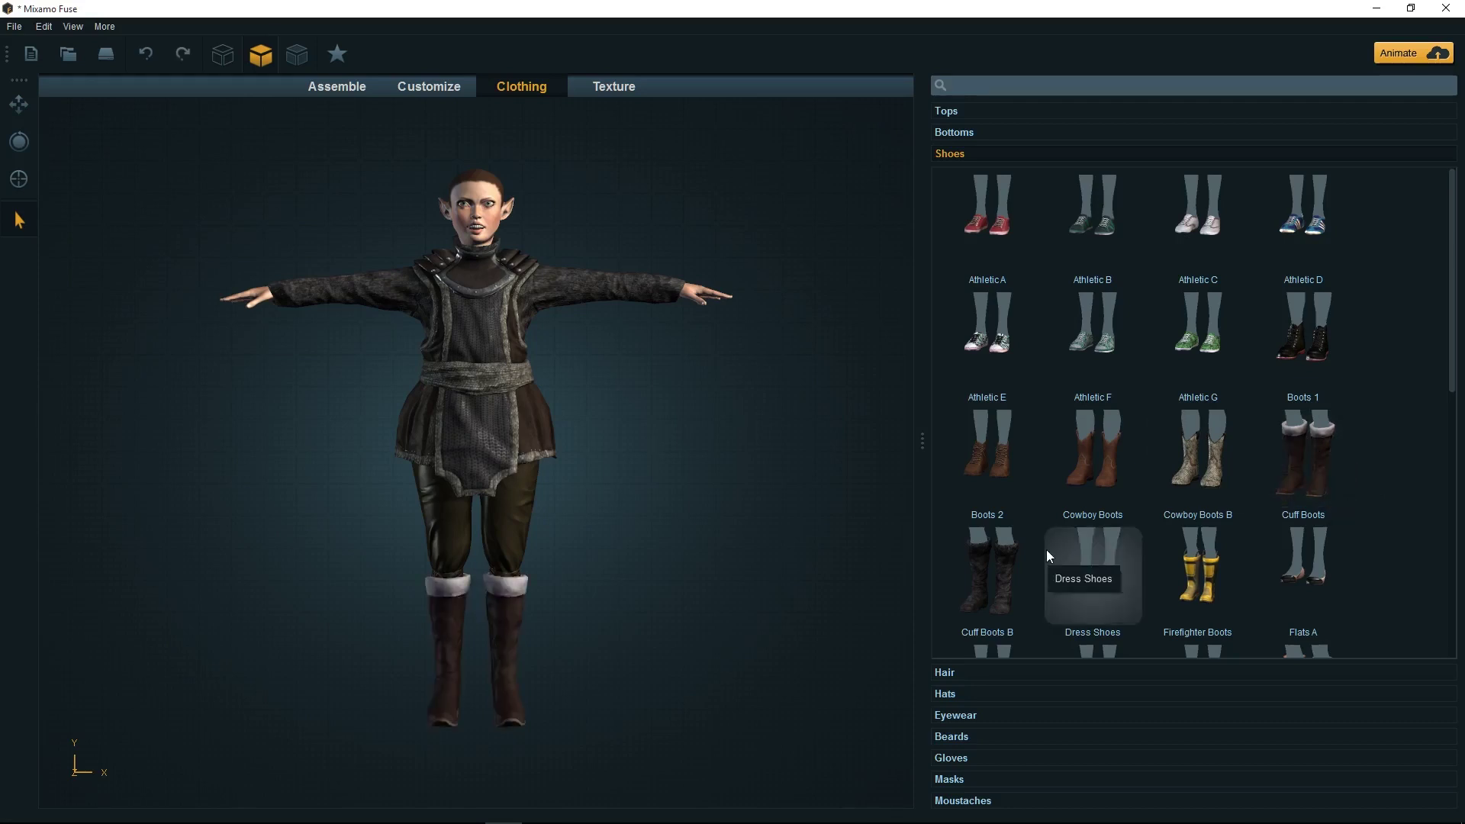
pyautogui.click(986, 579)
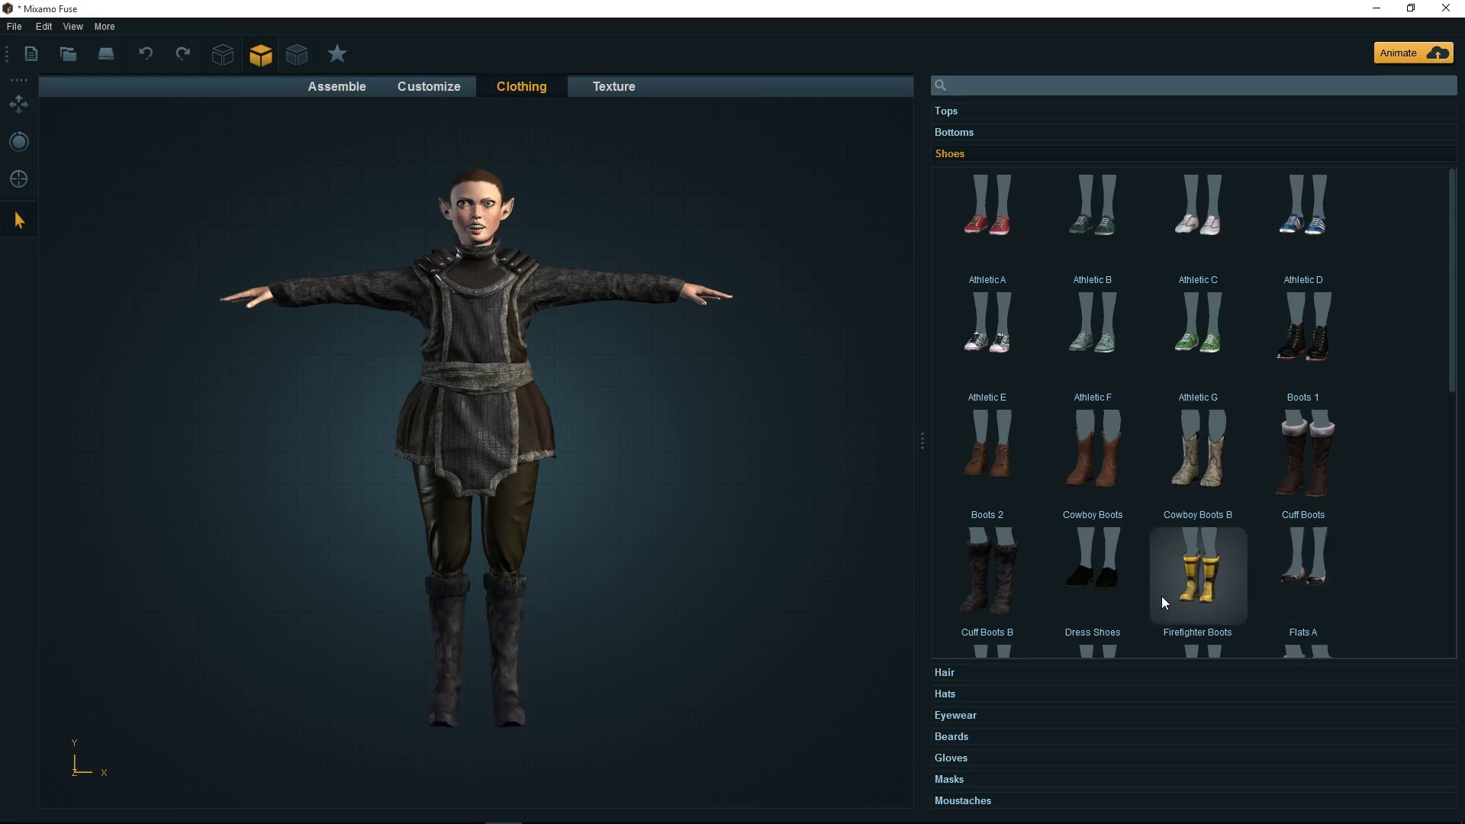
pyautogui.click(946, 673)
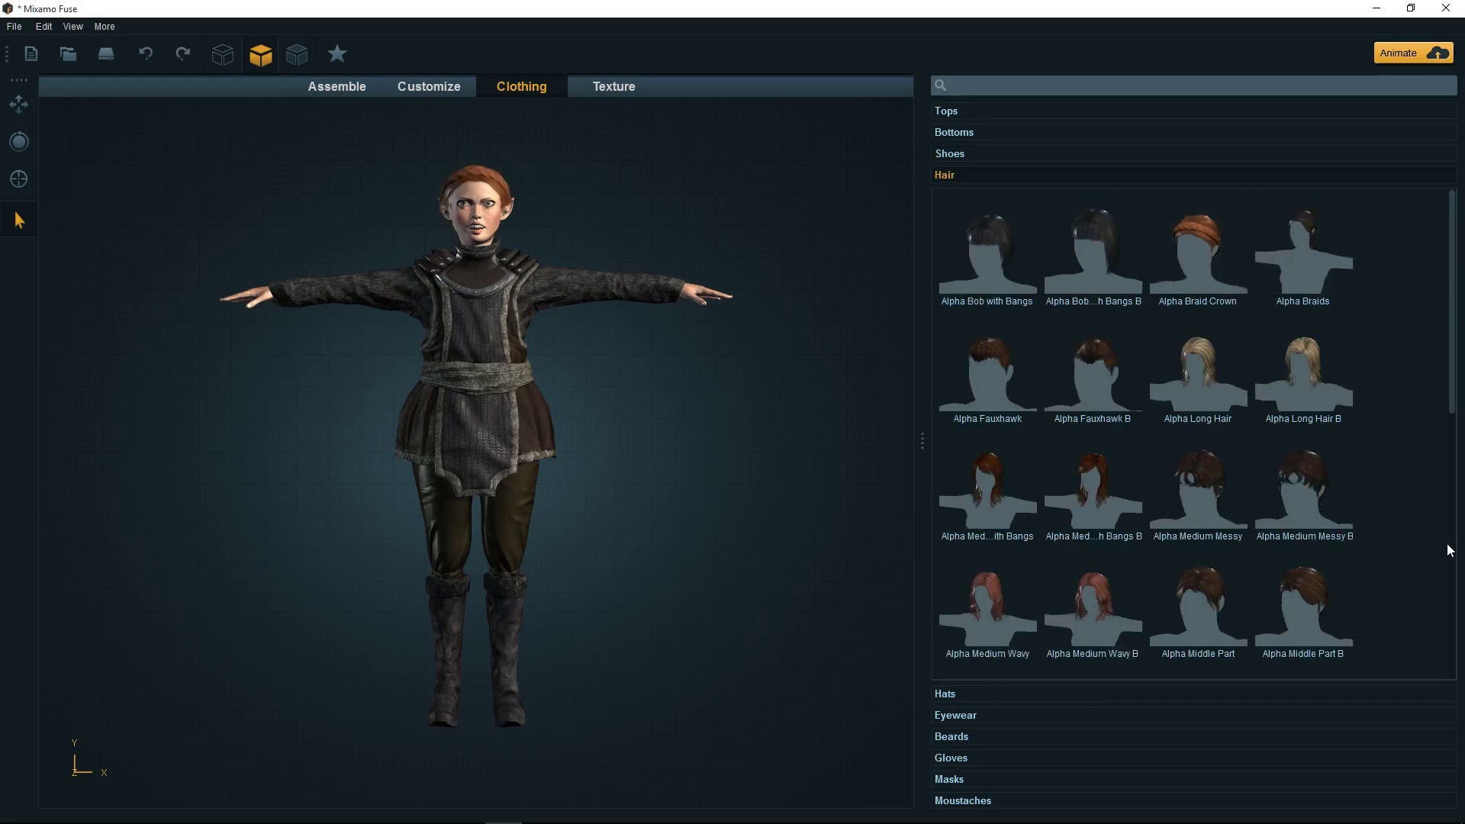
pyautogui.moveTo(1450, 394); pyautogui.dragTo(1462, 344)
# Try the Pilot glasses on the elf, then undo them
pyautogui.click(957, 716)
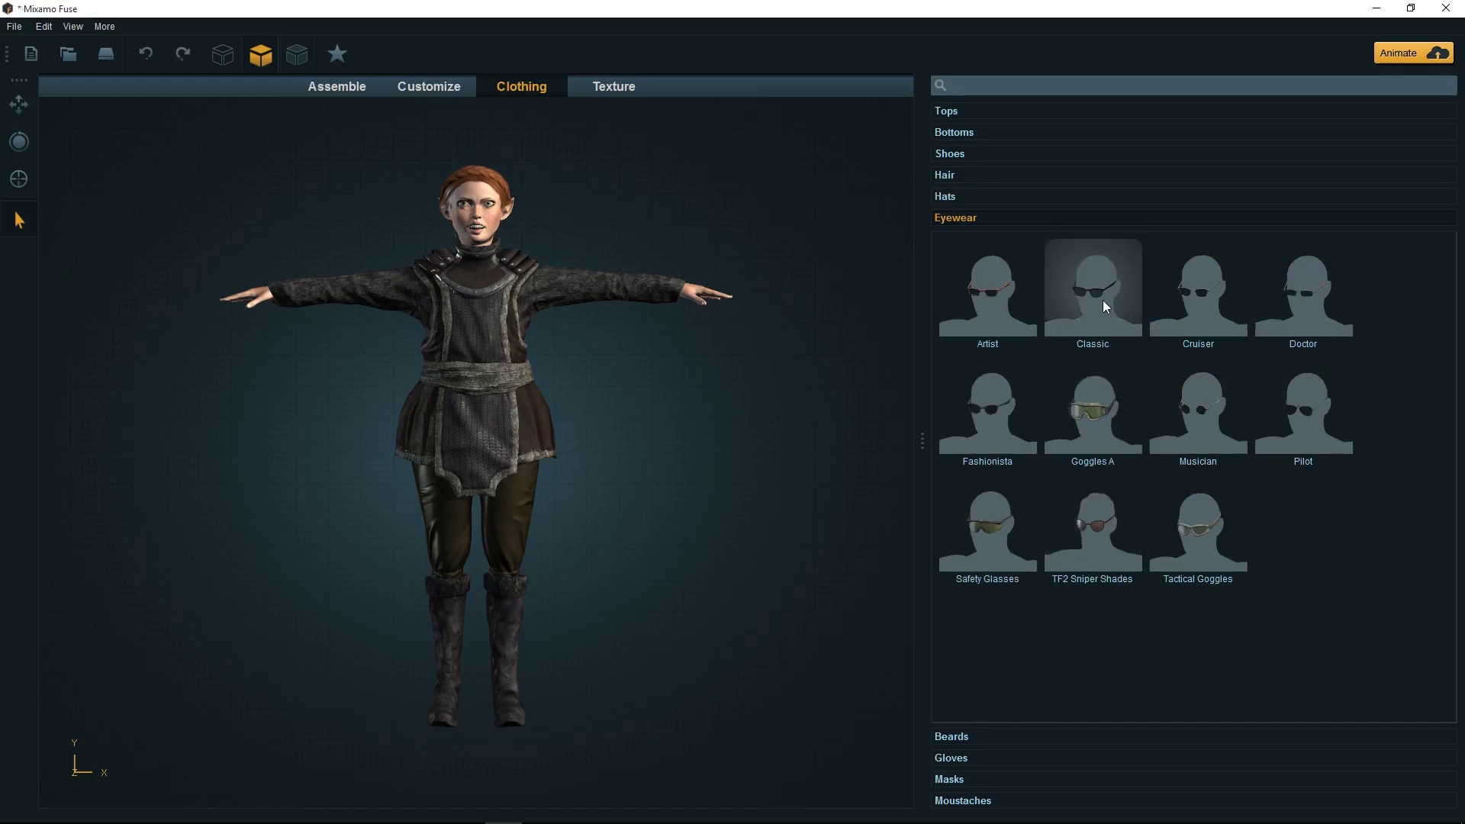
pyautogui.click(1312, 394)
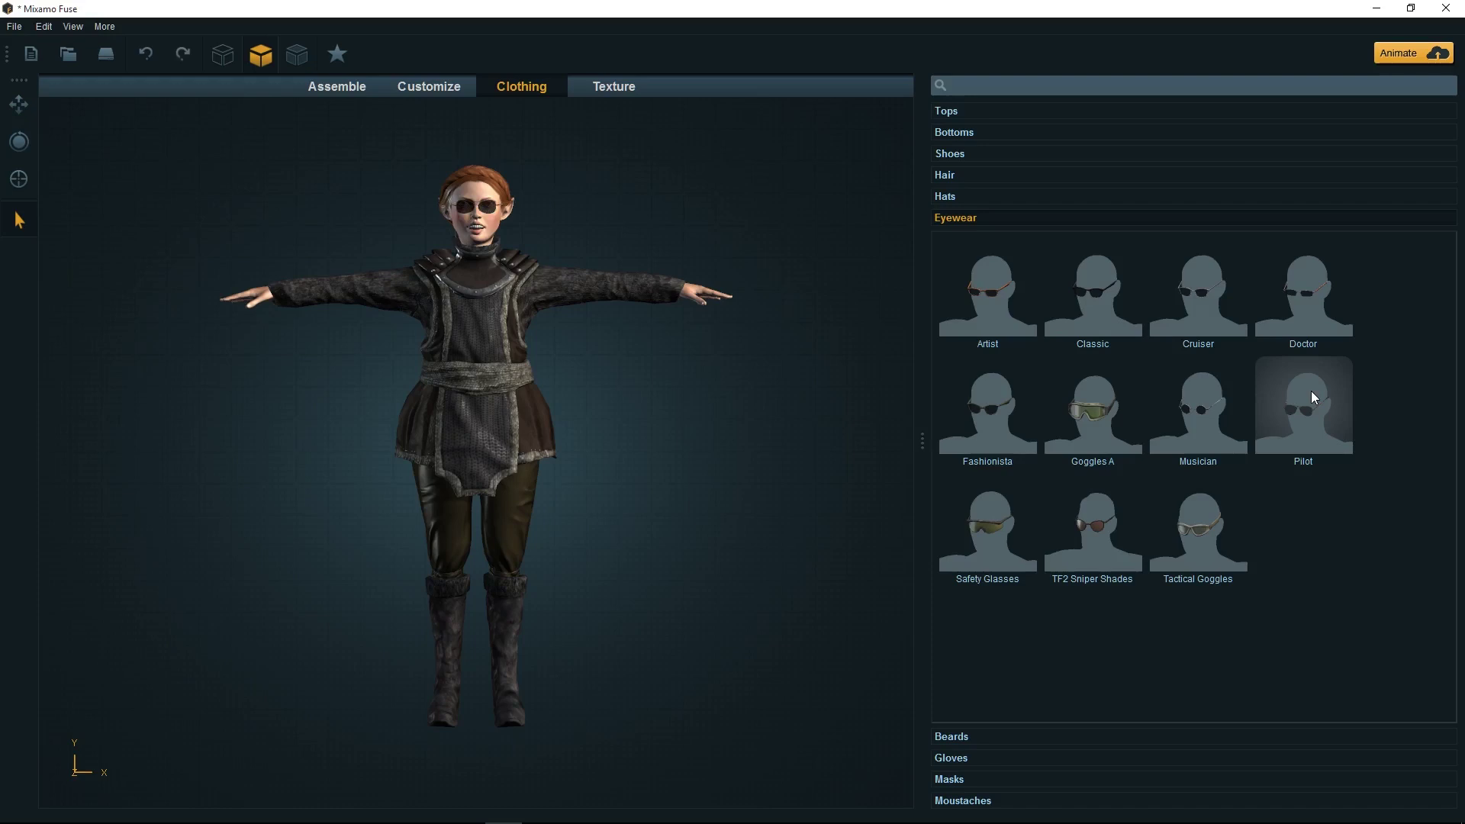
pyautogui.click(146, 53)
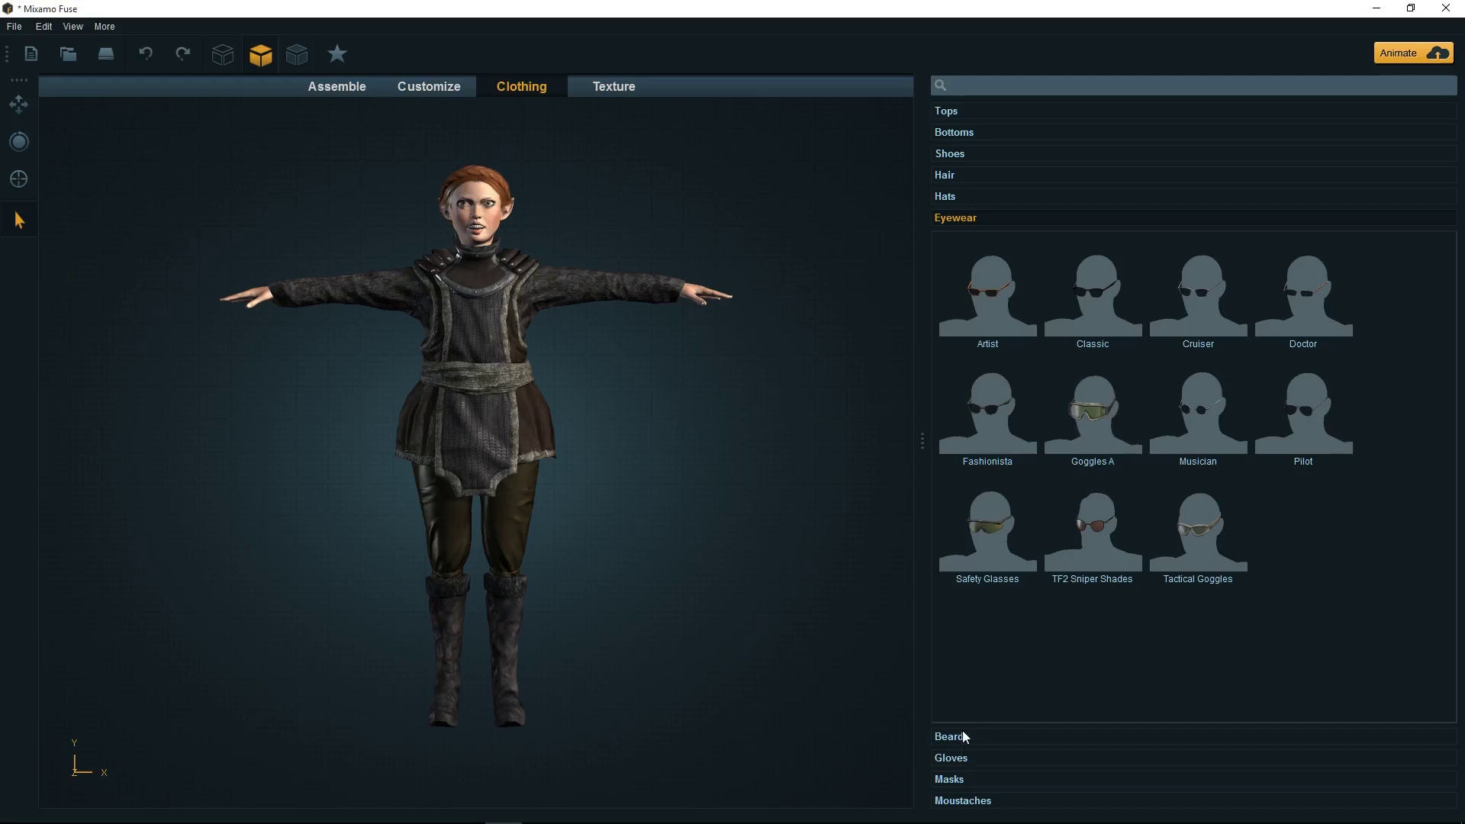
# Browse the Gloves, Masks and Moustaches catalogues, then switch to the Texture stage
pyautogui.click(968, 759)
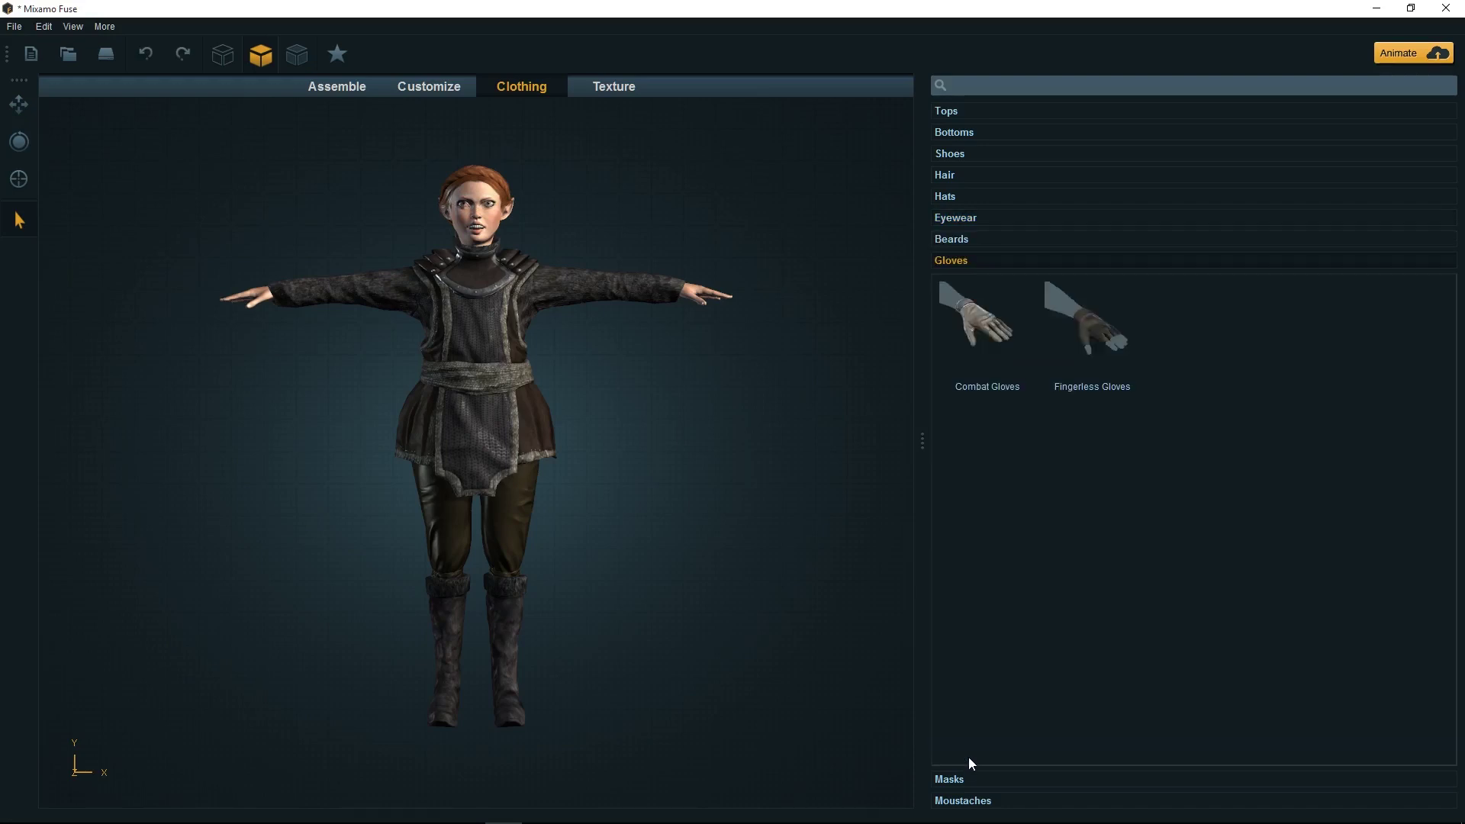
pyautogui.click(966, 778)
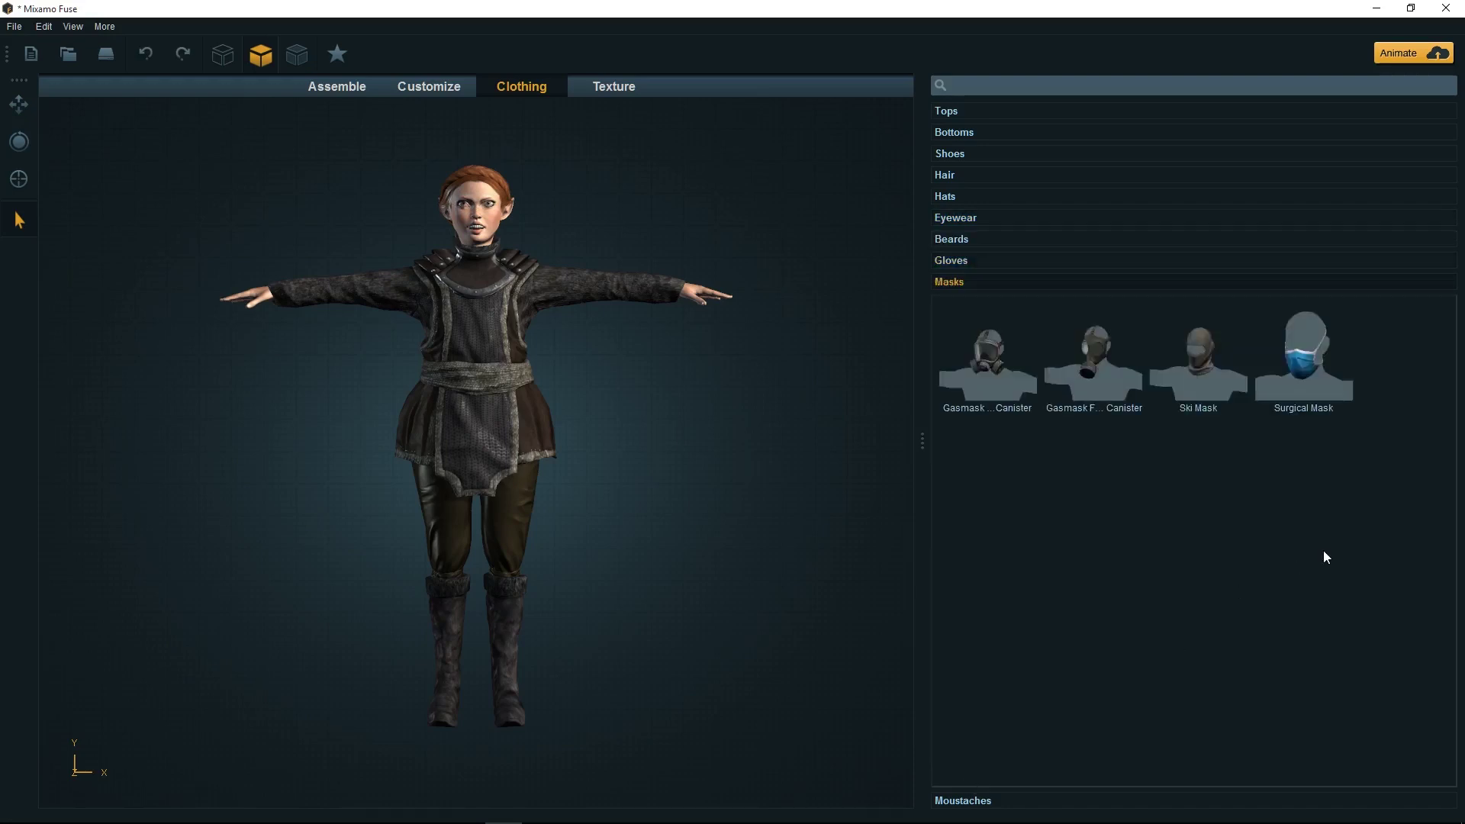
pyautogui.click(983, 802)
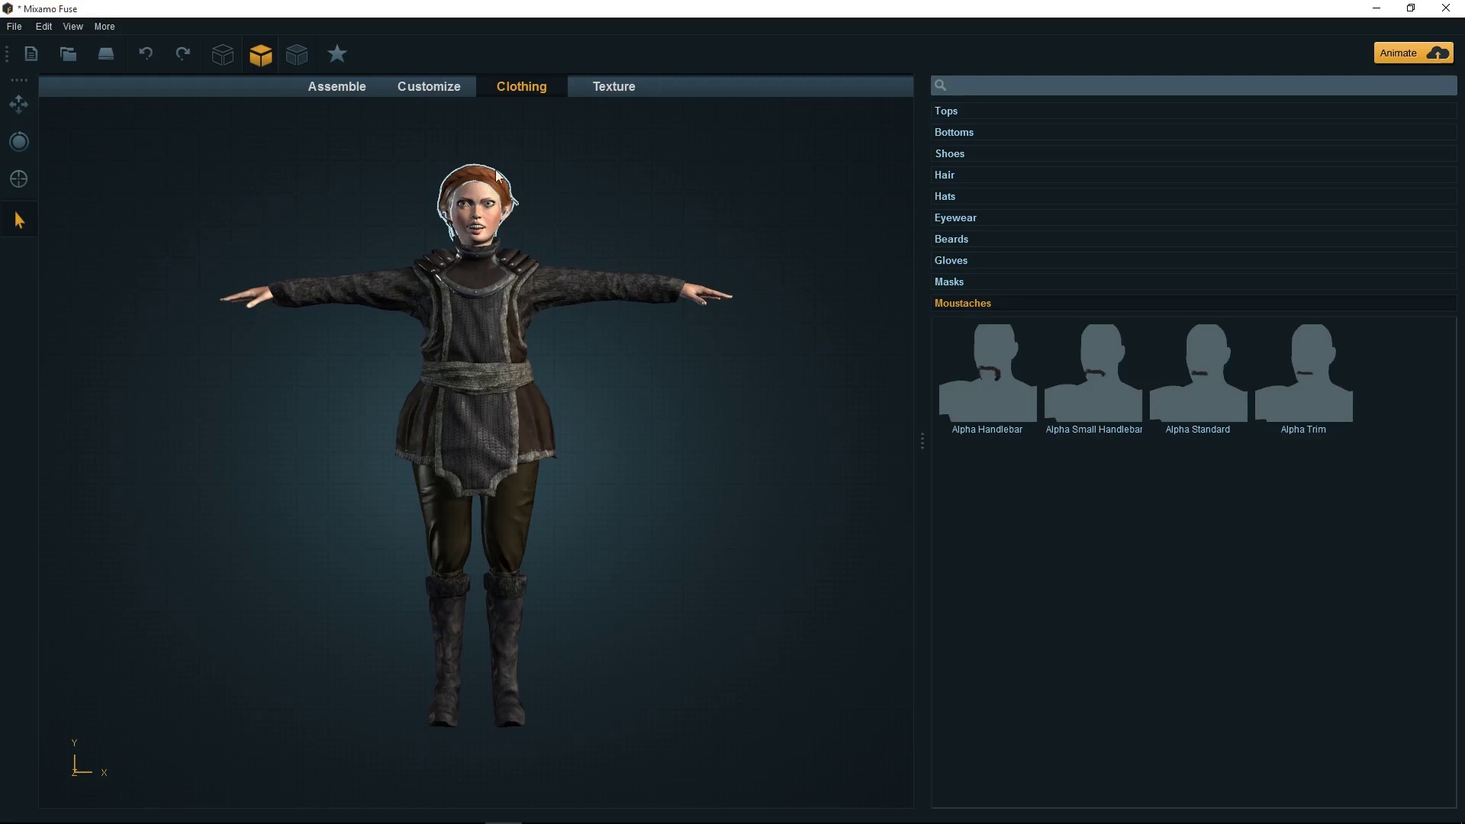
pyautogui.click(603, 89)
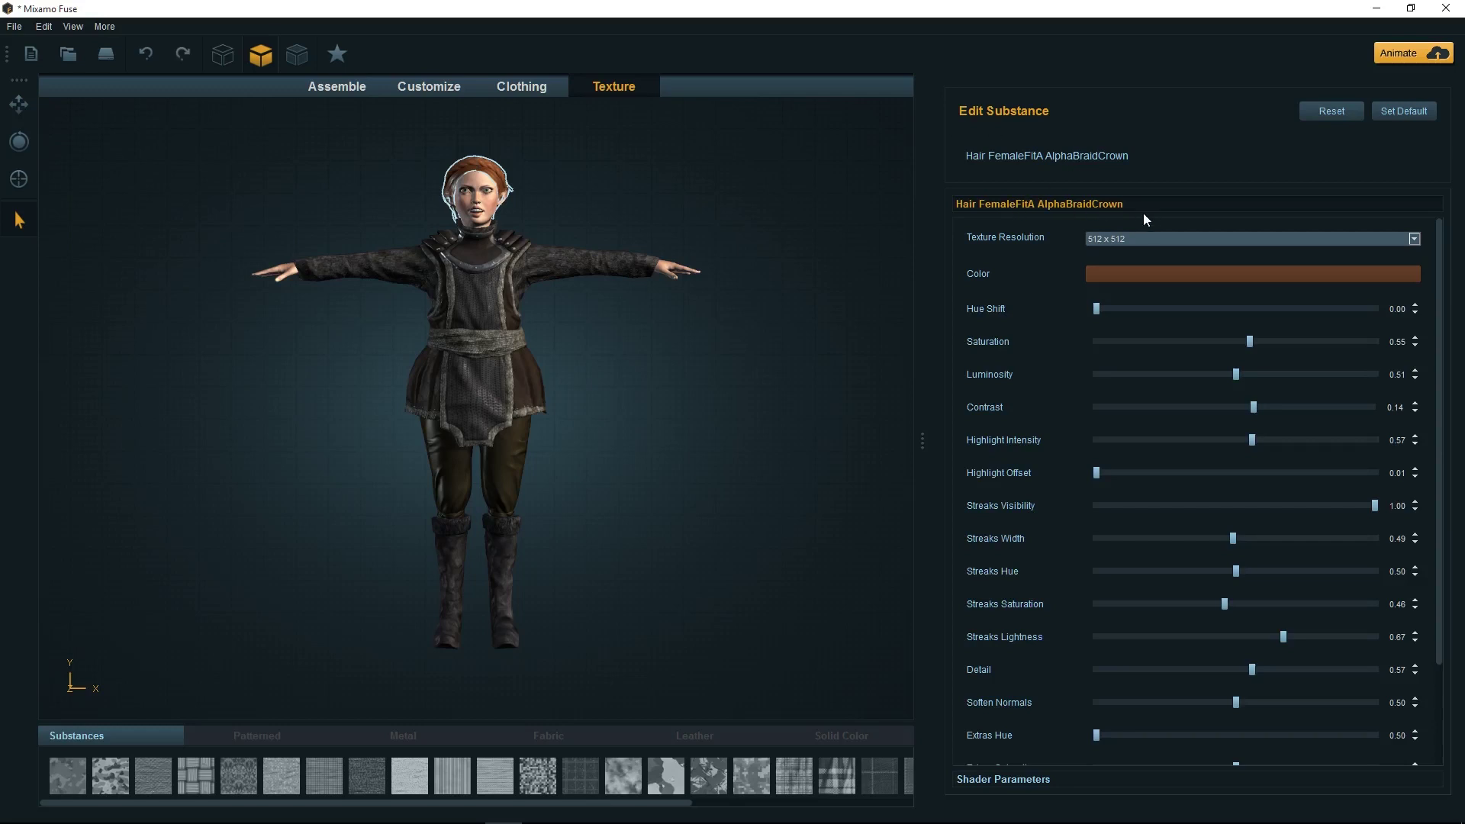
# Darken the hair colour to a deep brown and reduce its saturation
pyautogui.click(1177, 276)
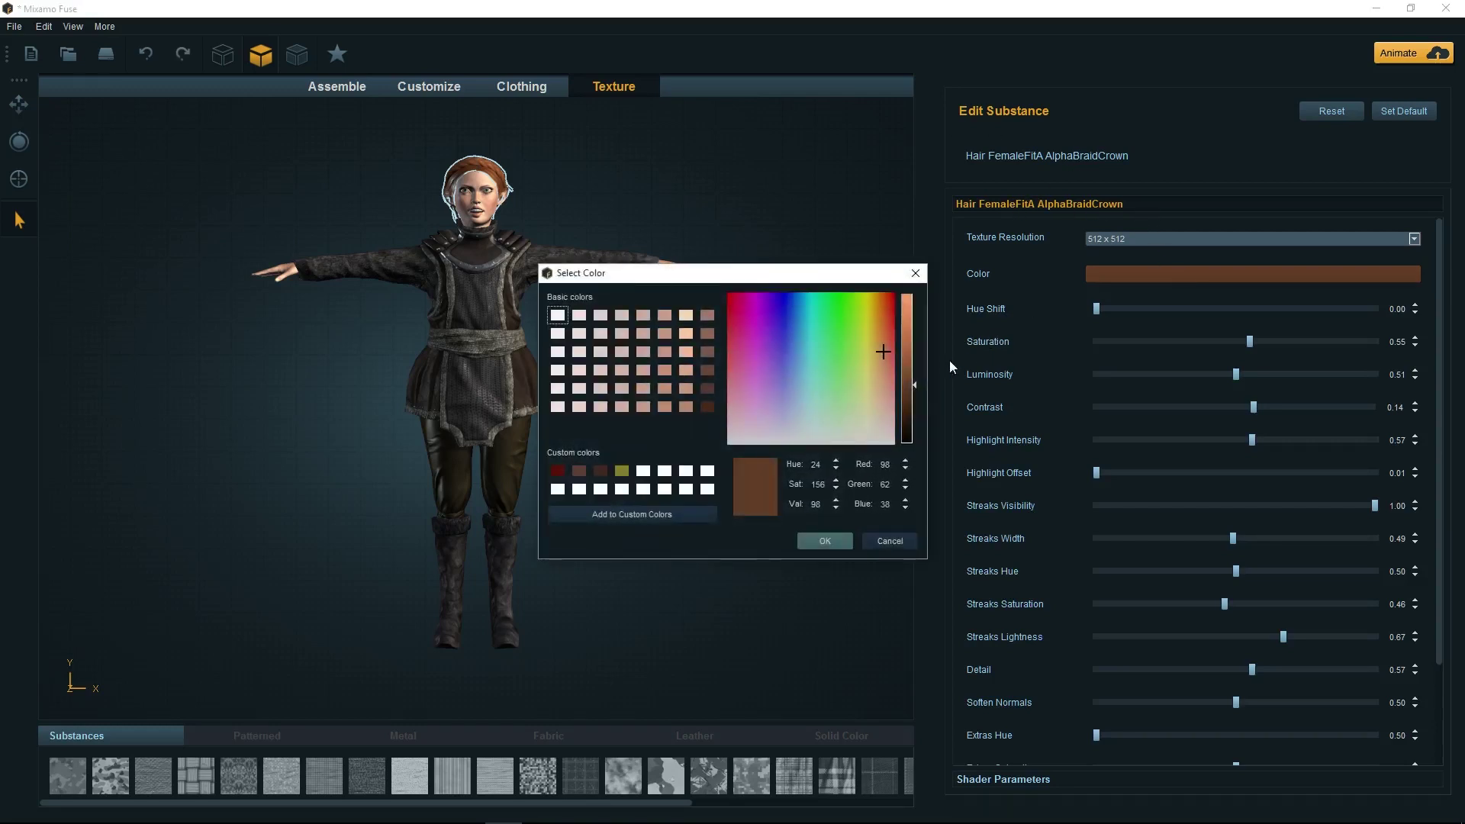
pyautogui.moveTo(914, 388)
pyautogui.mouseDown()
pyautogui.moveTo(915, 421)
pyautogui.moveTo(914, 408)
pyautogui.mouseUp()
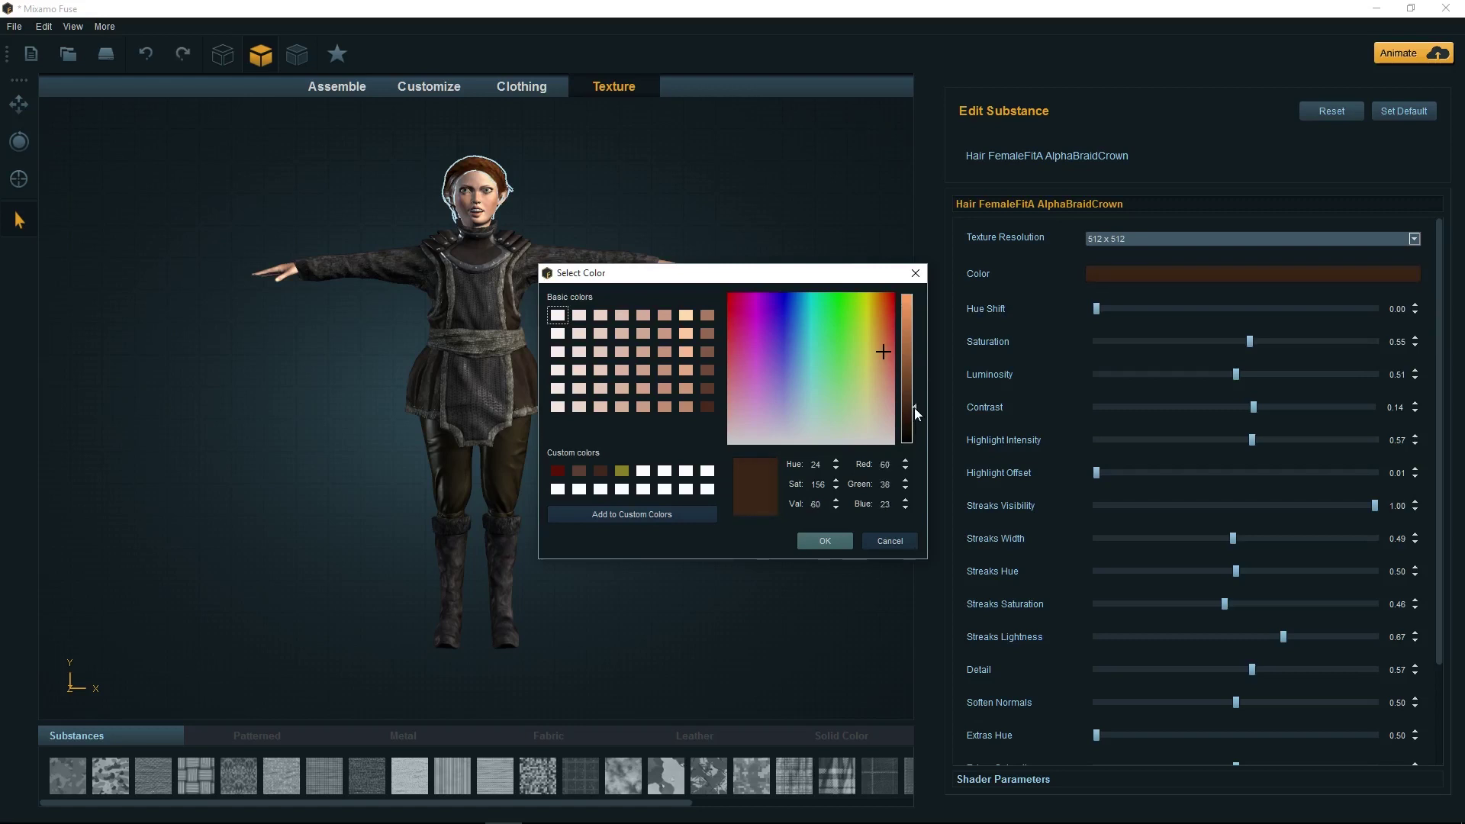
pyautogui.click(845, 541)
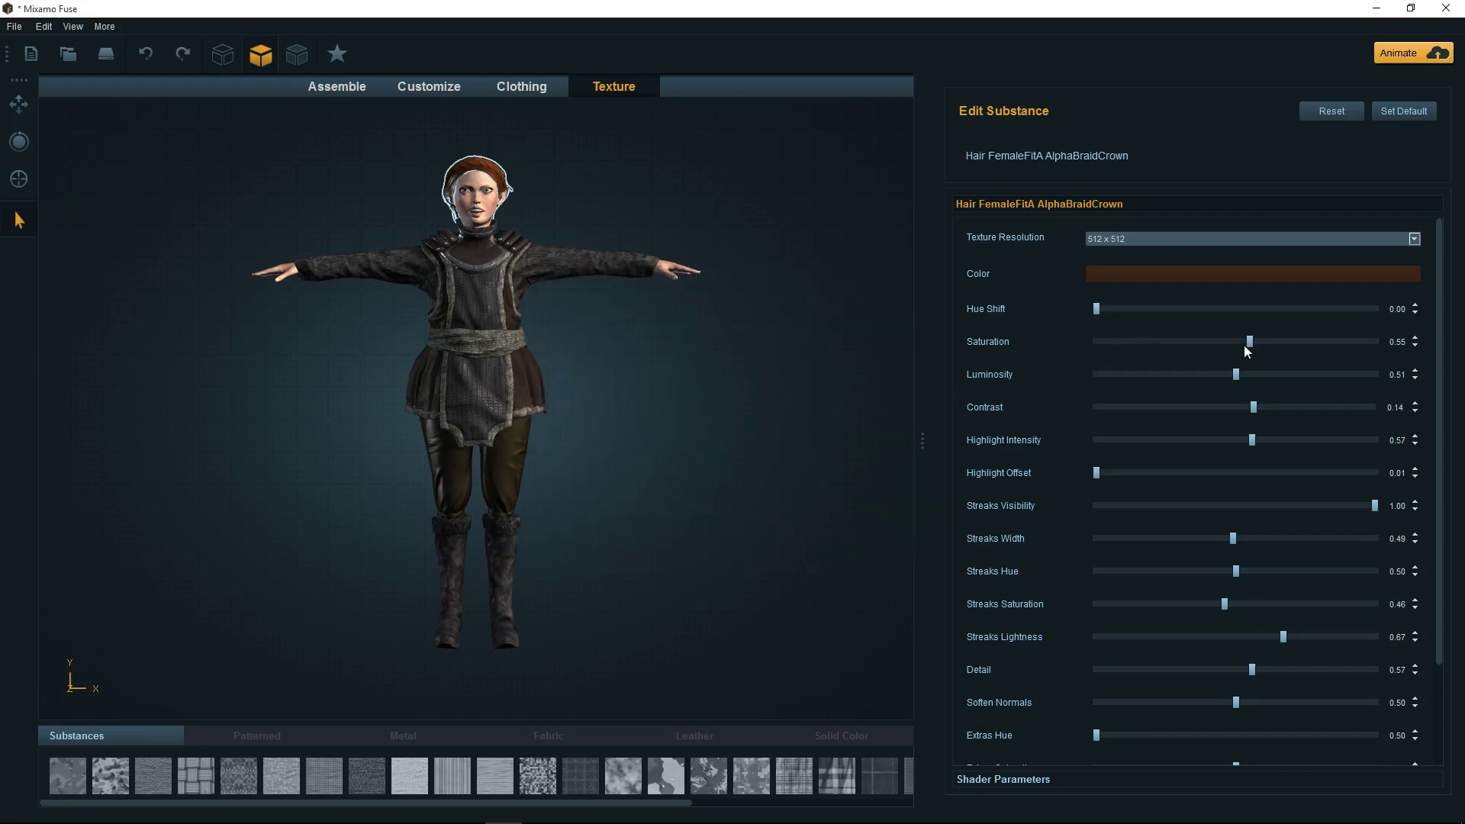
pyautogui.moveTo(1250, 344); pyautogui.dragTo(1220, 347)
# Check the hair's Shader Parameters, then select the gambeson top for editing
pyautogui.scroll(-3, 1214, 649)
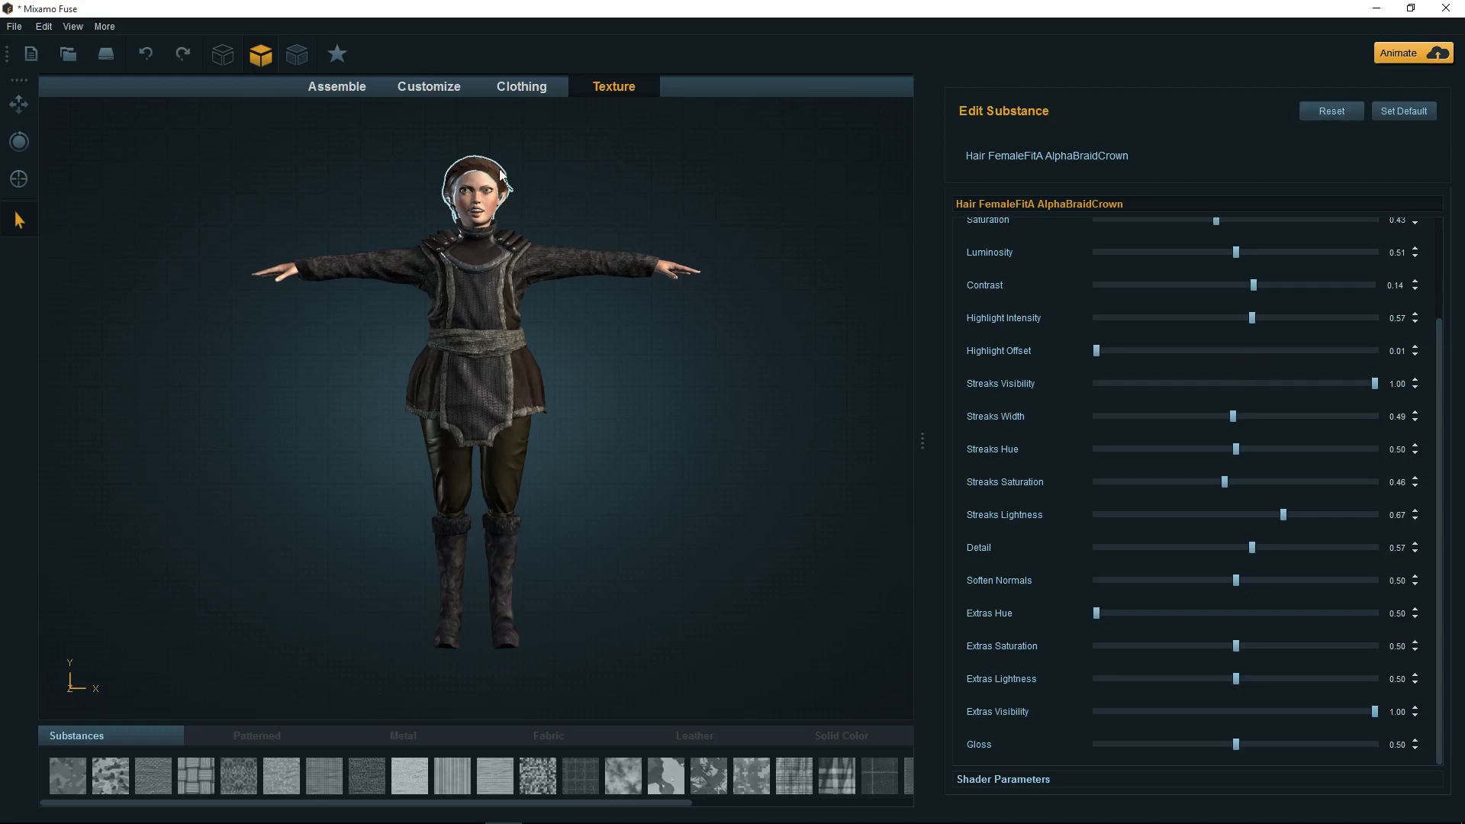
pyautogui.scroll(3, 1239, 341)
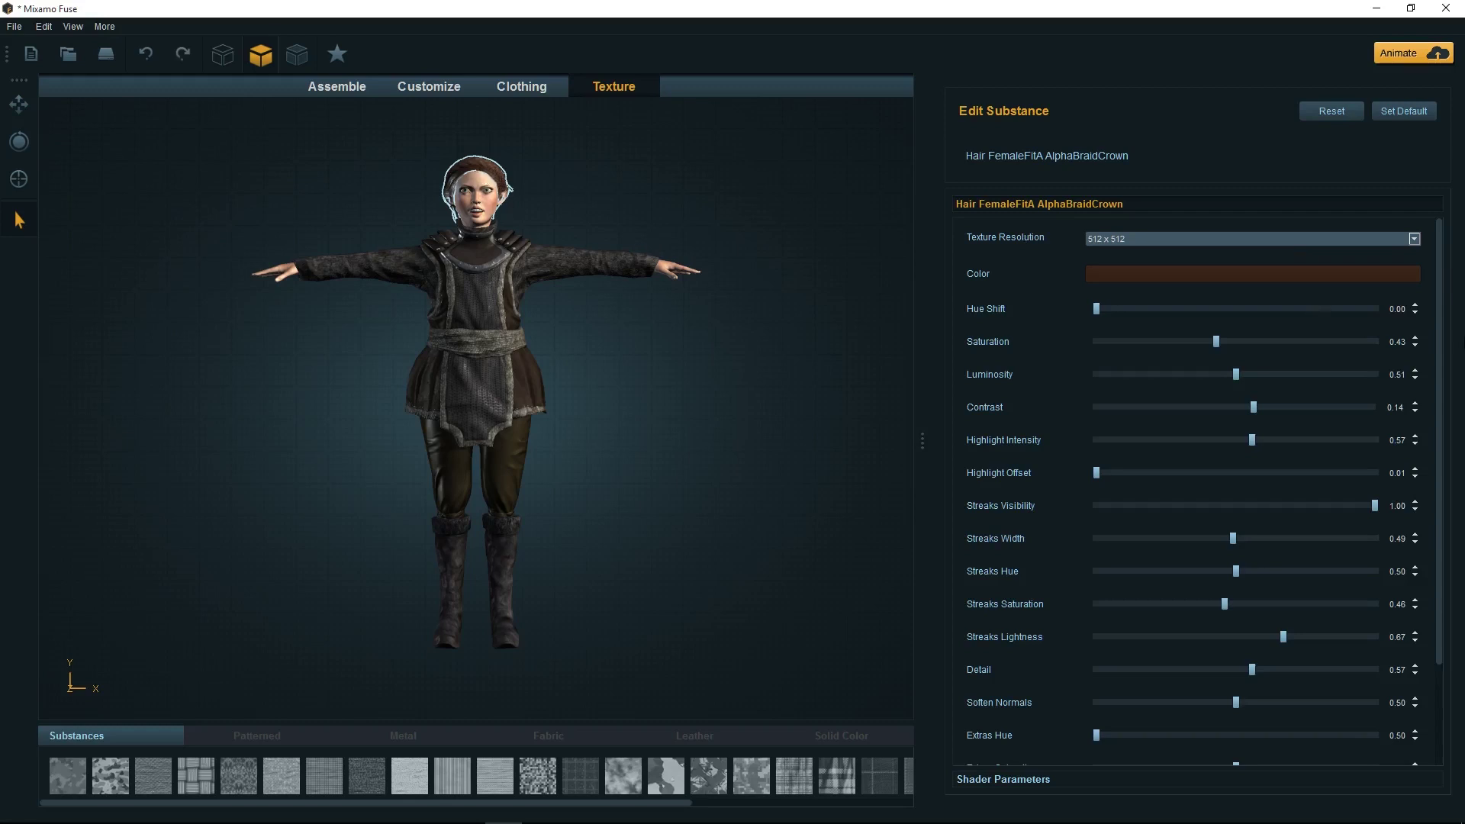
pyautogui.scroll(-3, 1441, 383)
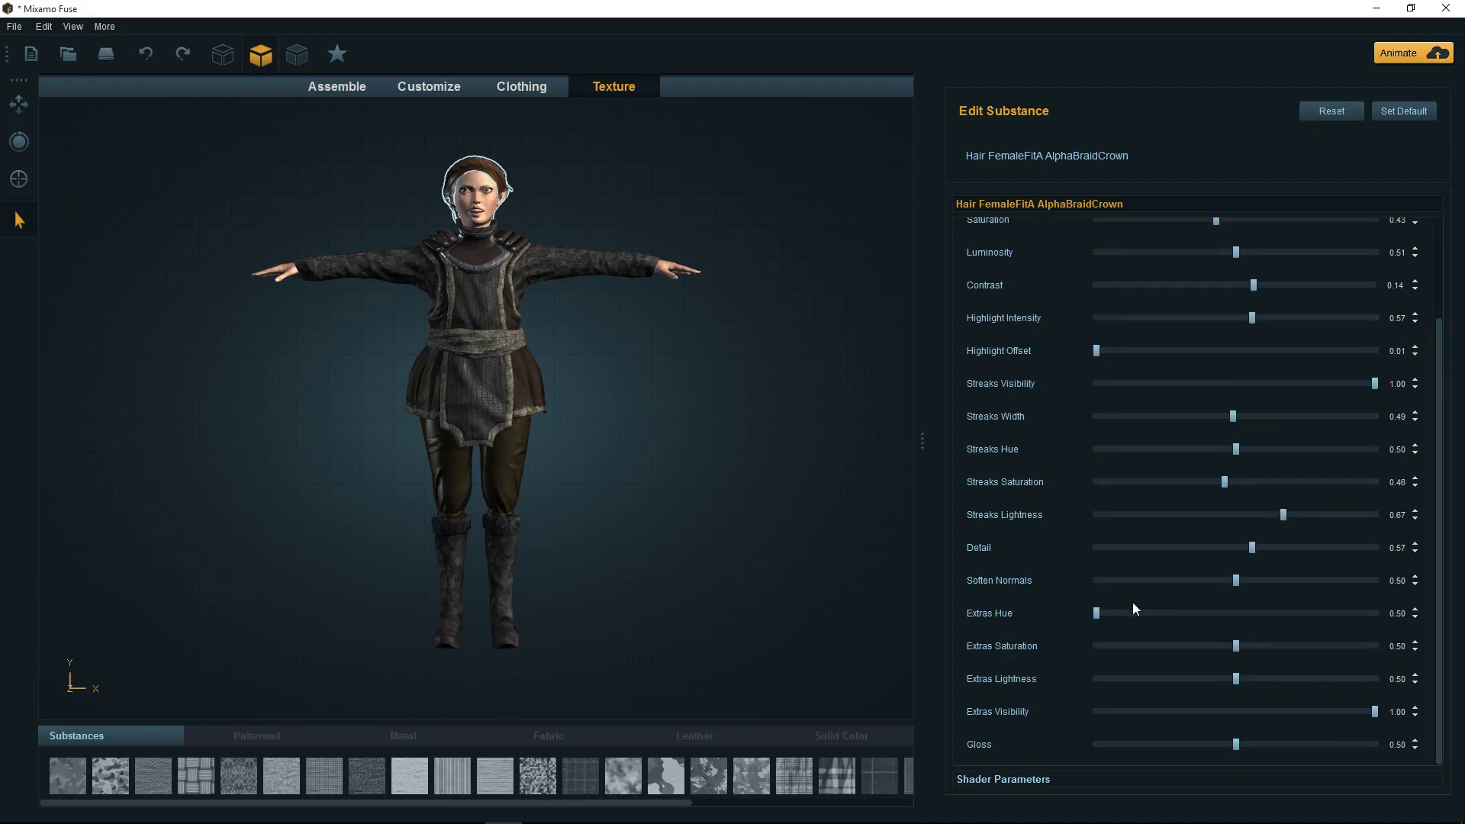
pyautogui.click(995, 776)
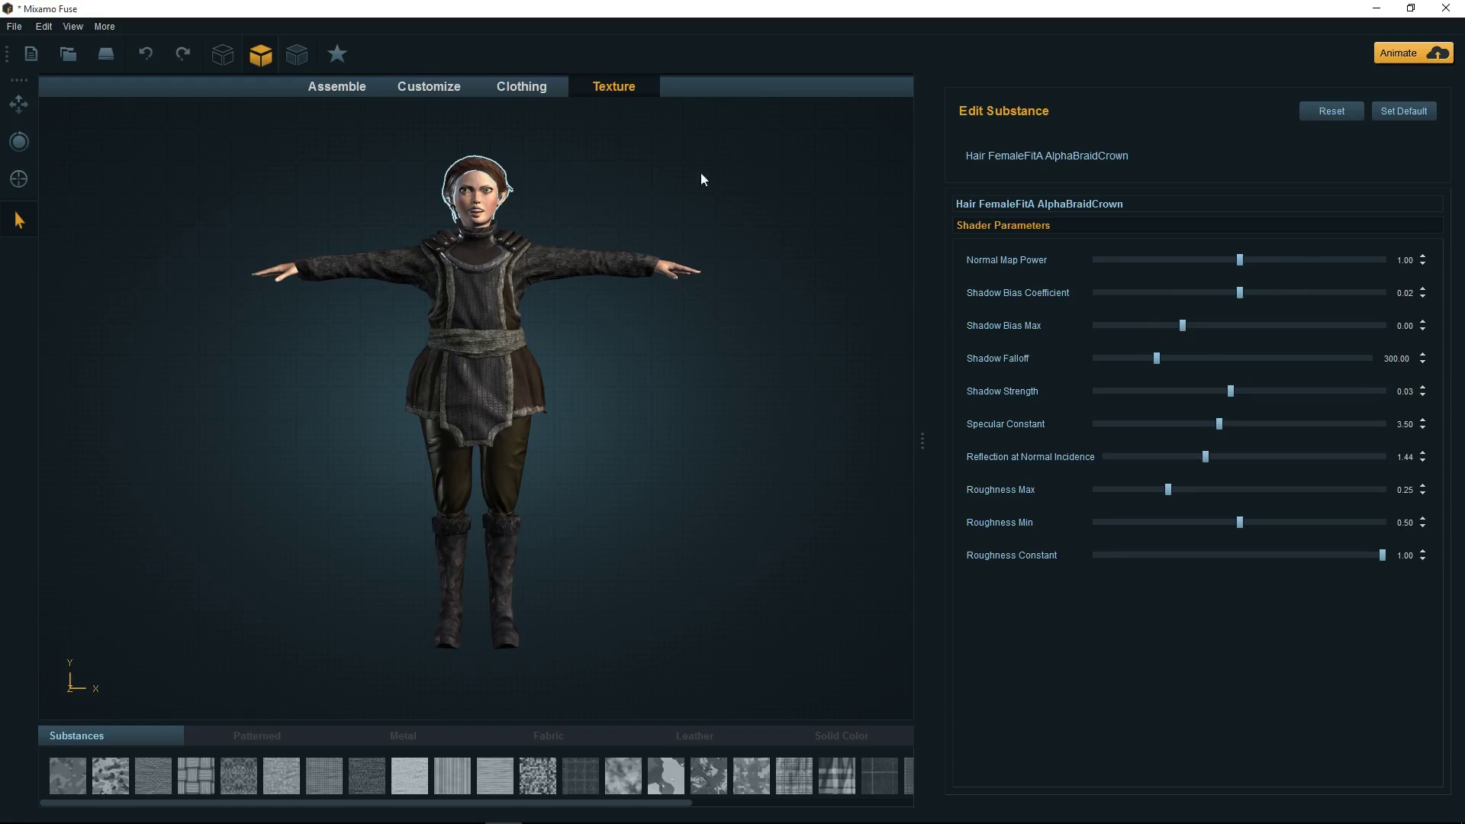
pyautogui.click(492, 253)
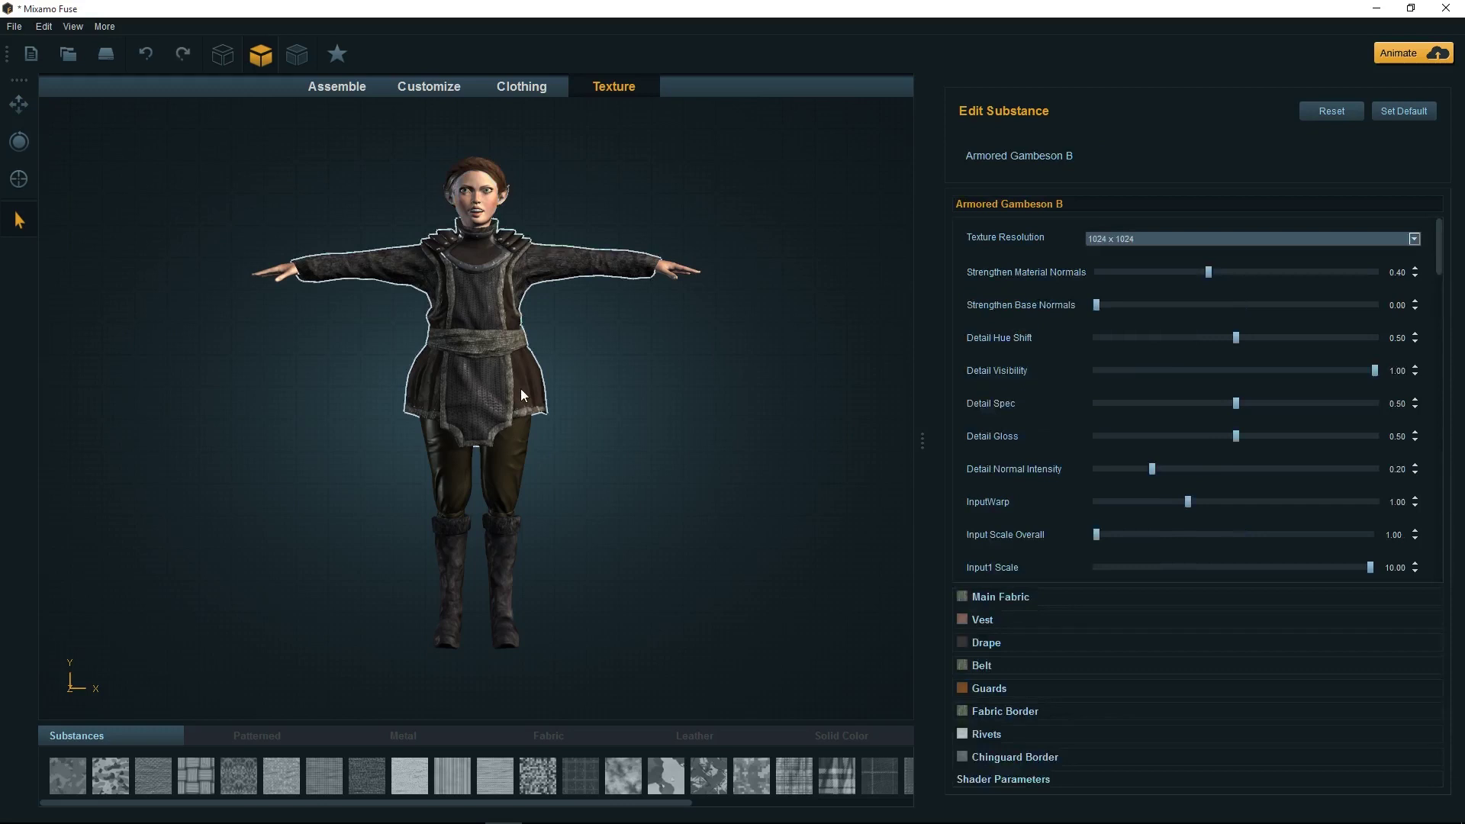
# Keep the top at 1024 x 1024 and lighten its Main Fabric to grey-beige (148, 140, 127)
pyautogui.click(1197, 245)
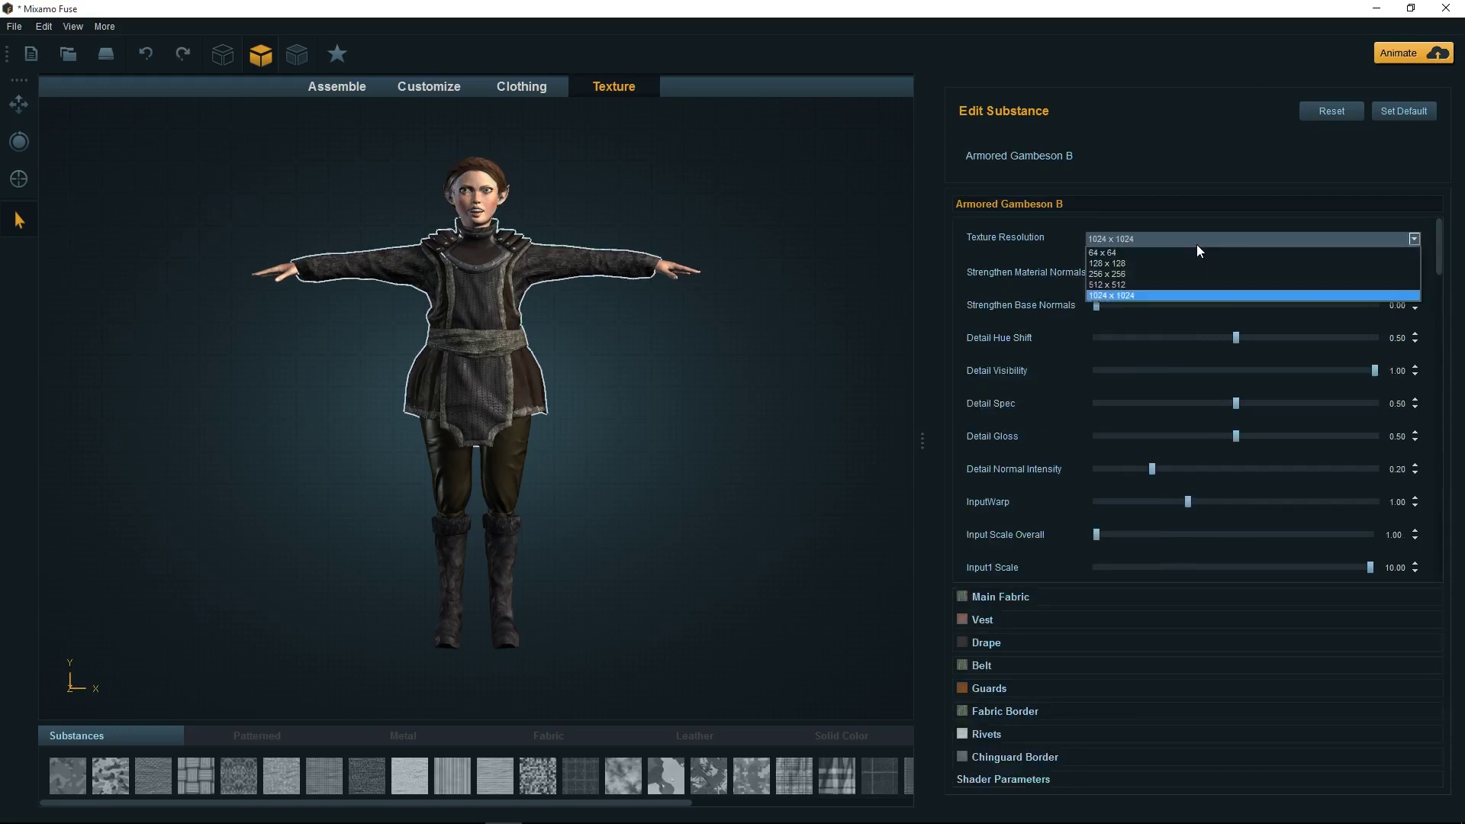
pyautogui.click(1189, 298)
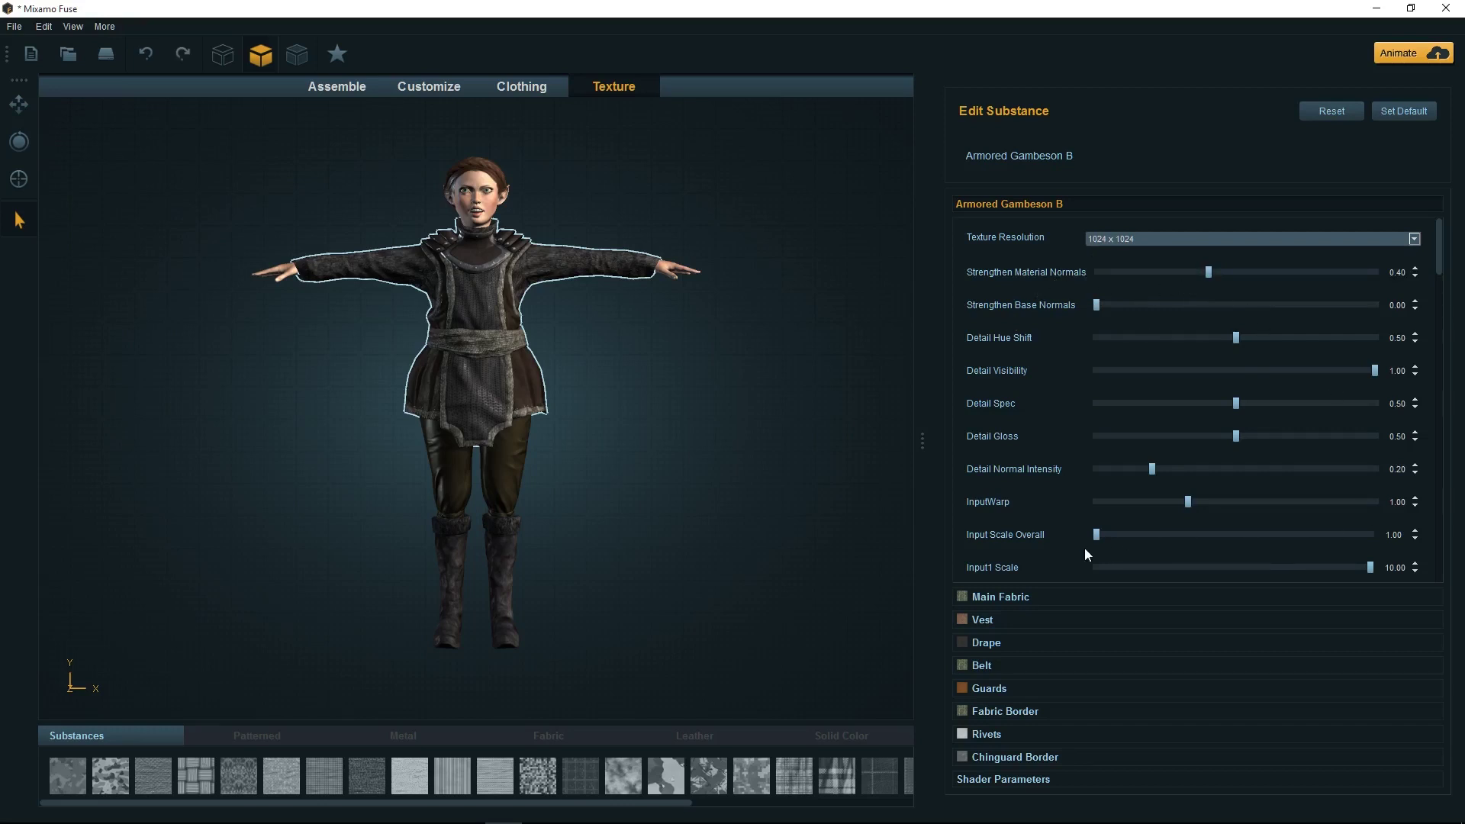
pyautogui.click(1014, 596)
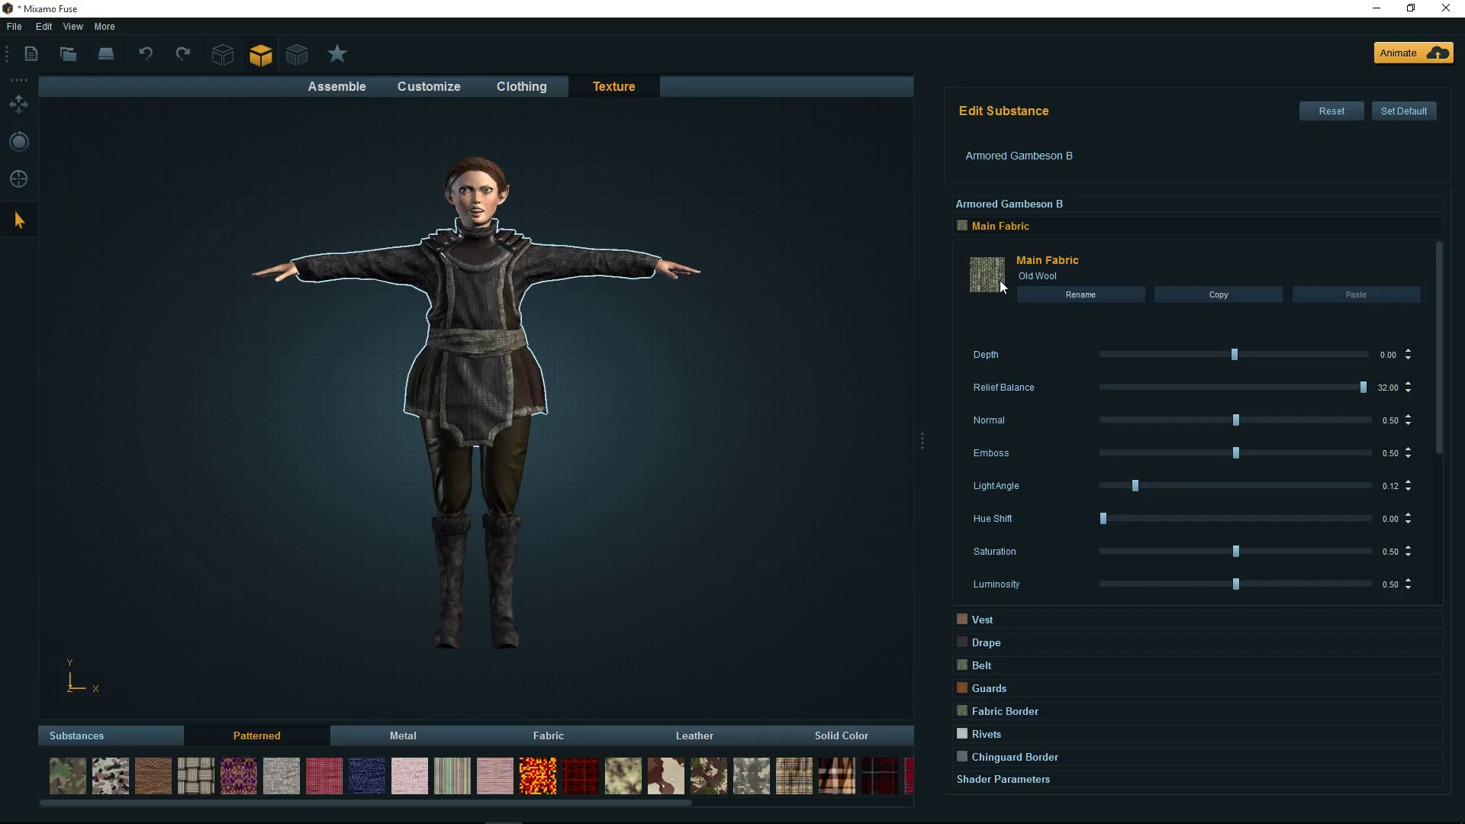
pyautogui.scroll(-4, 1091, 504)
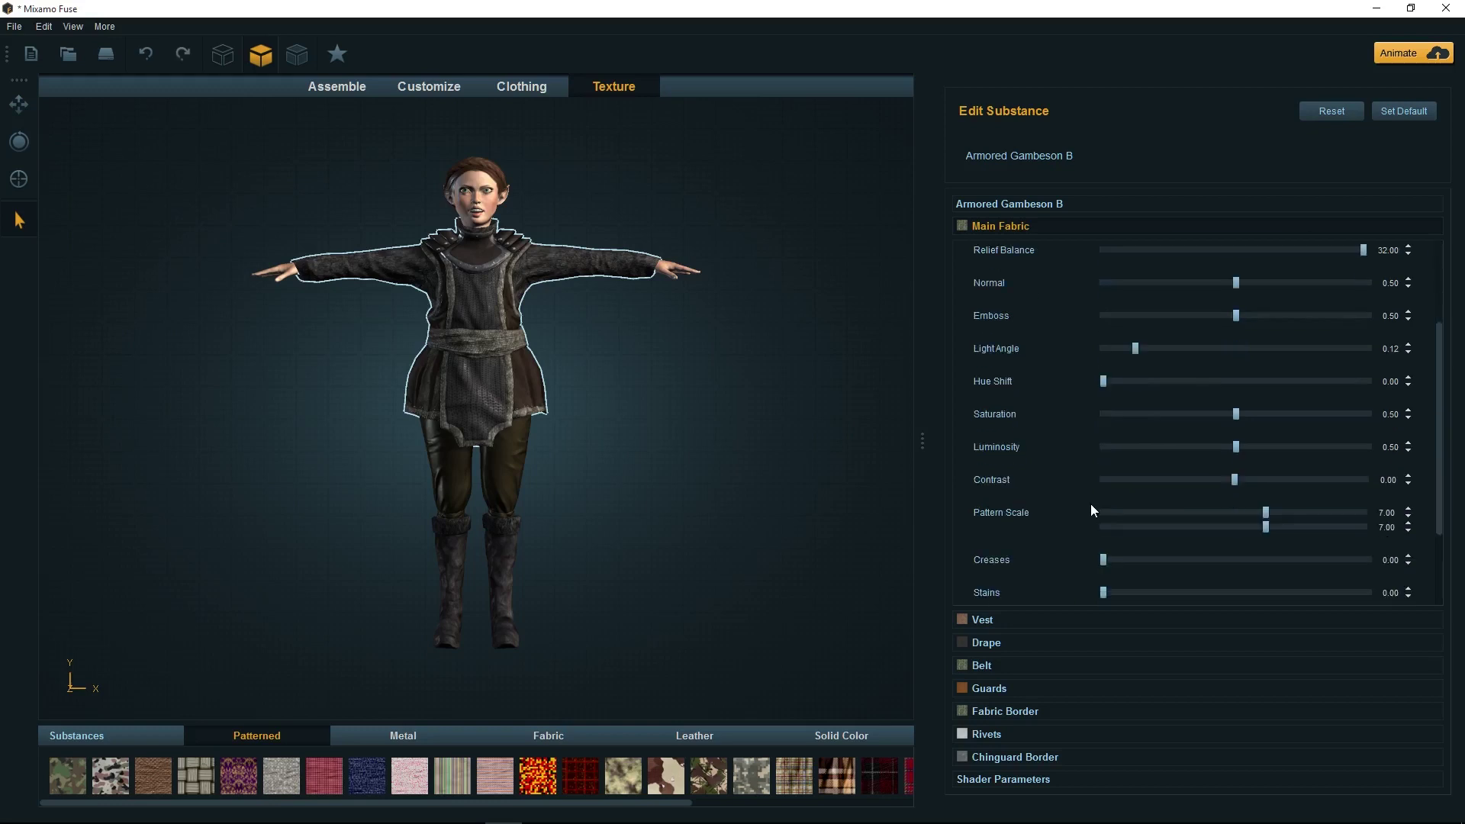
pyautogui.click(1158, 512)
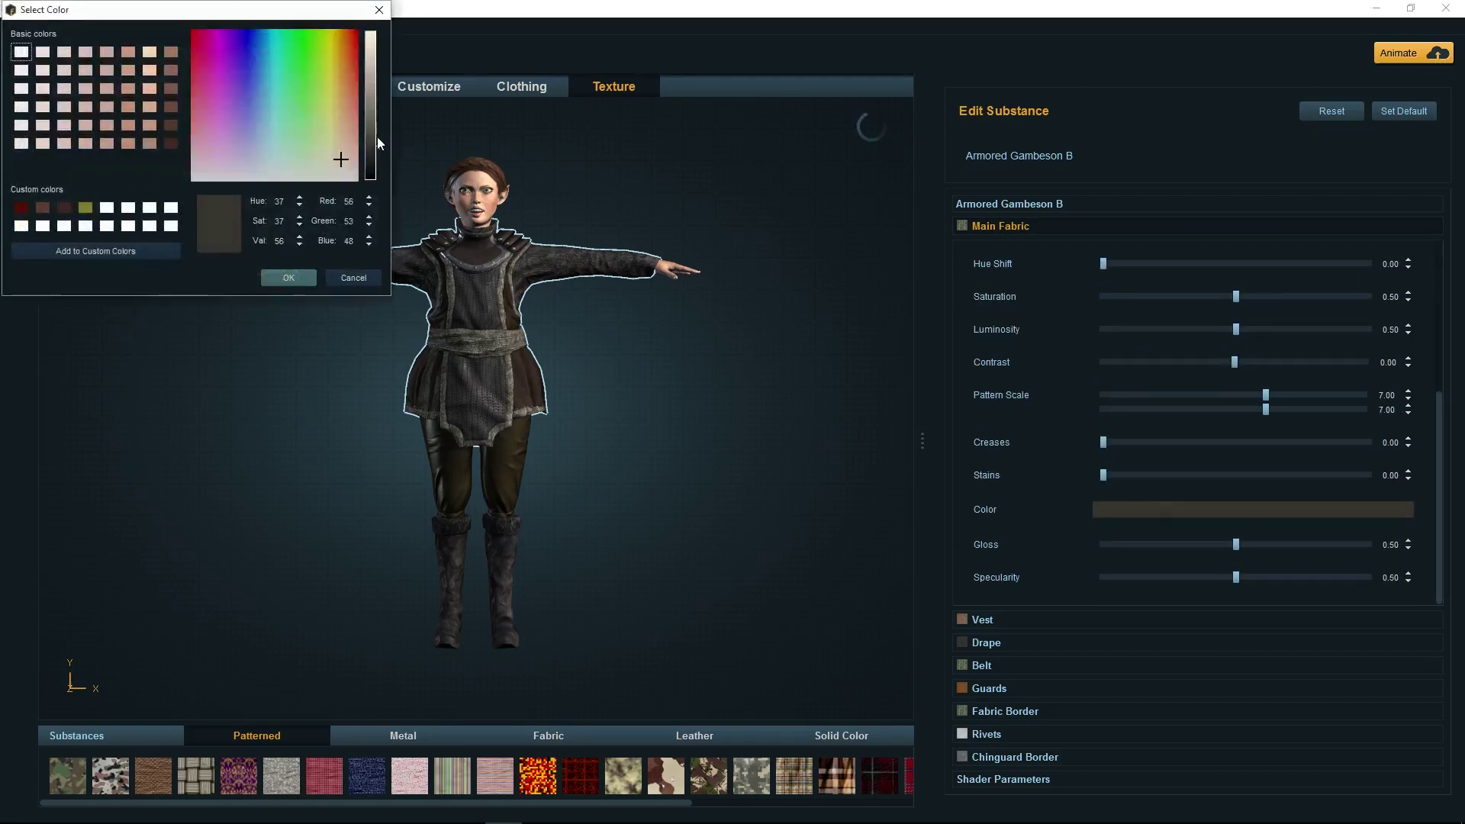
pyautogui.moveTo(377, 139); pyautogui.dragTo(373, 93)
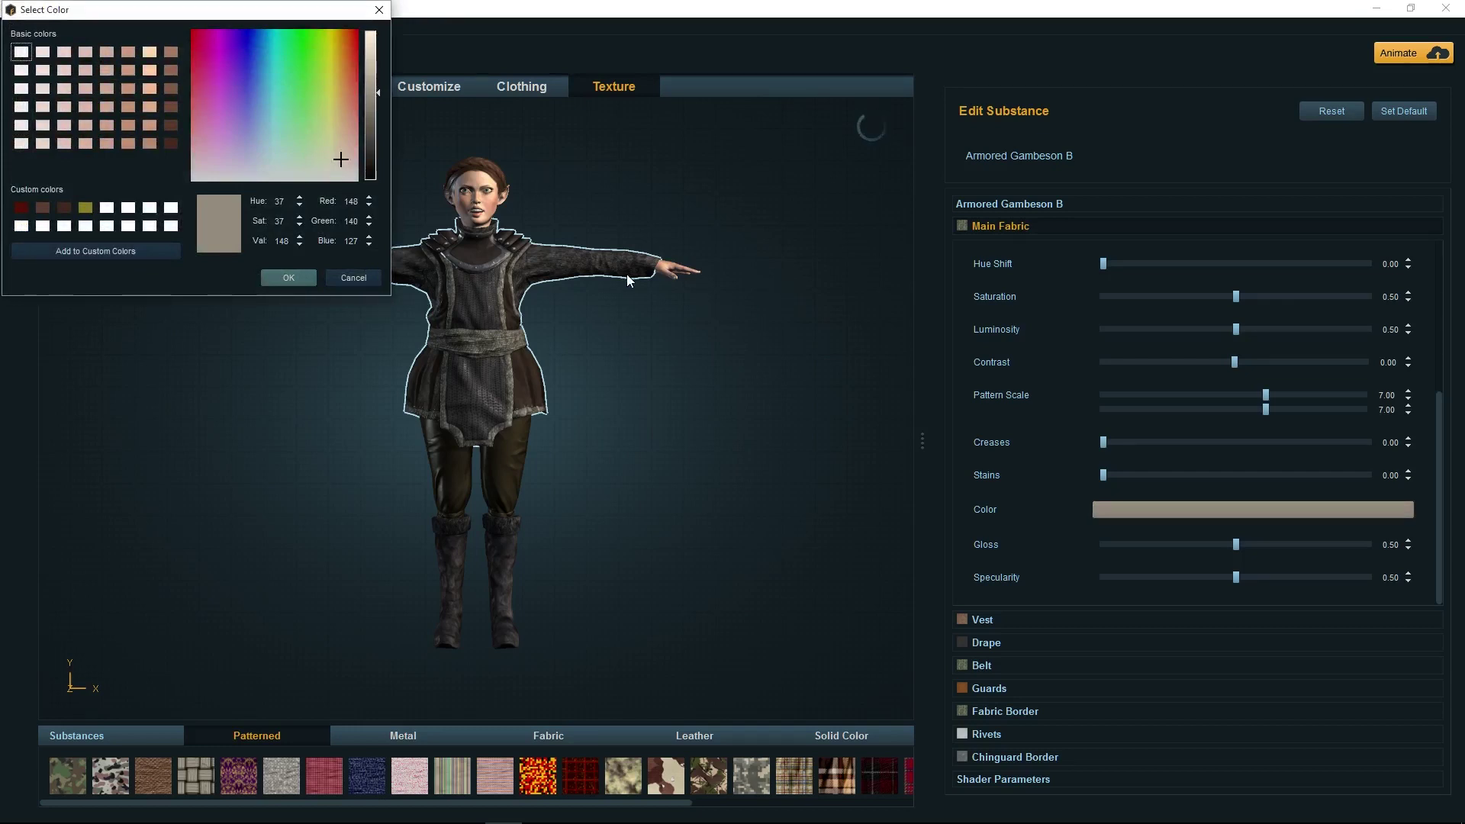
pyautogui.click(294, 275)
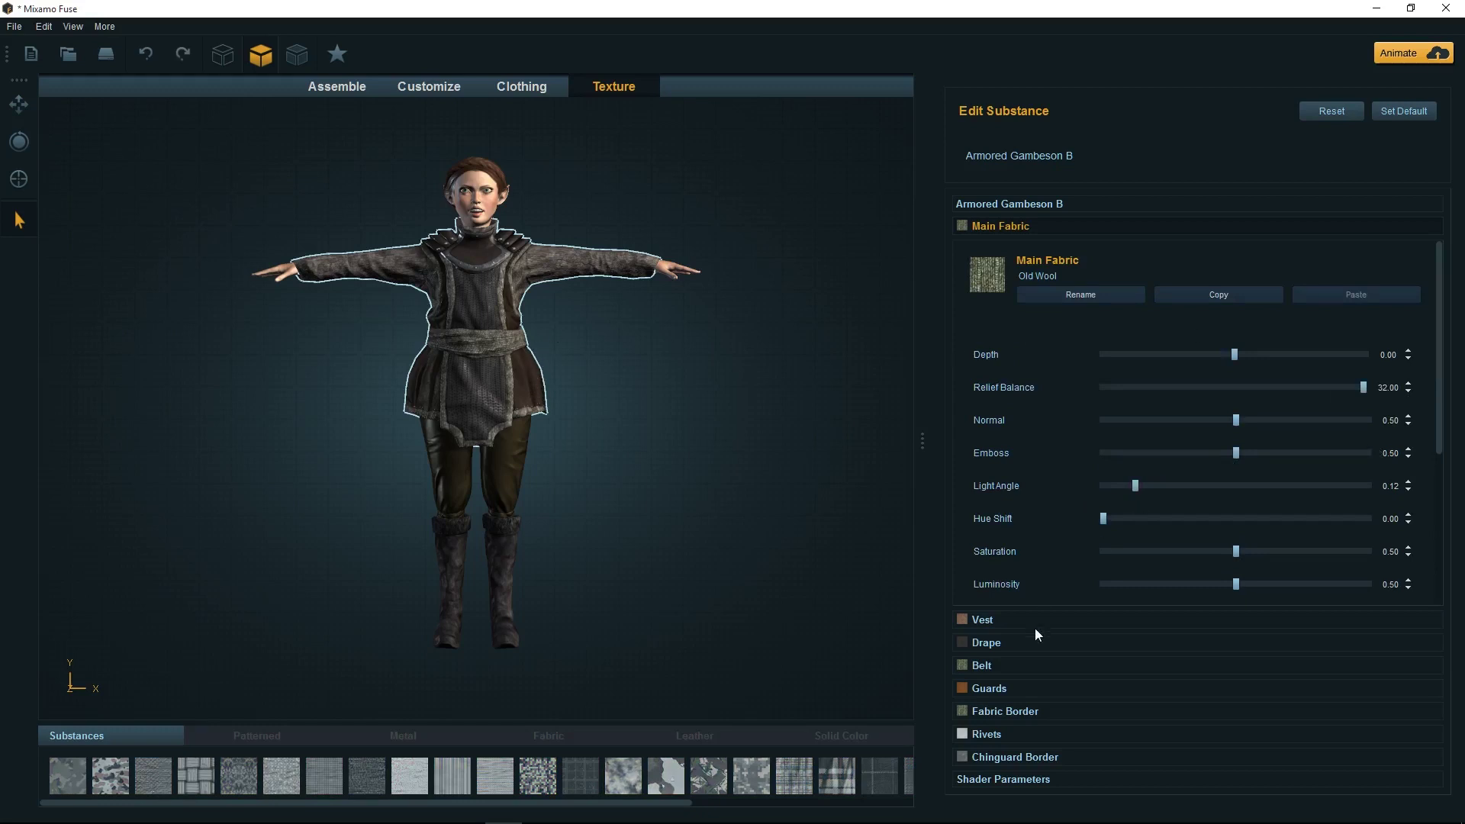
# Raise the Drape pattern amount to 10.00, check the Belt swatches, then select the laced pants
pyautogui.click(995, 643)
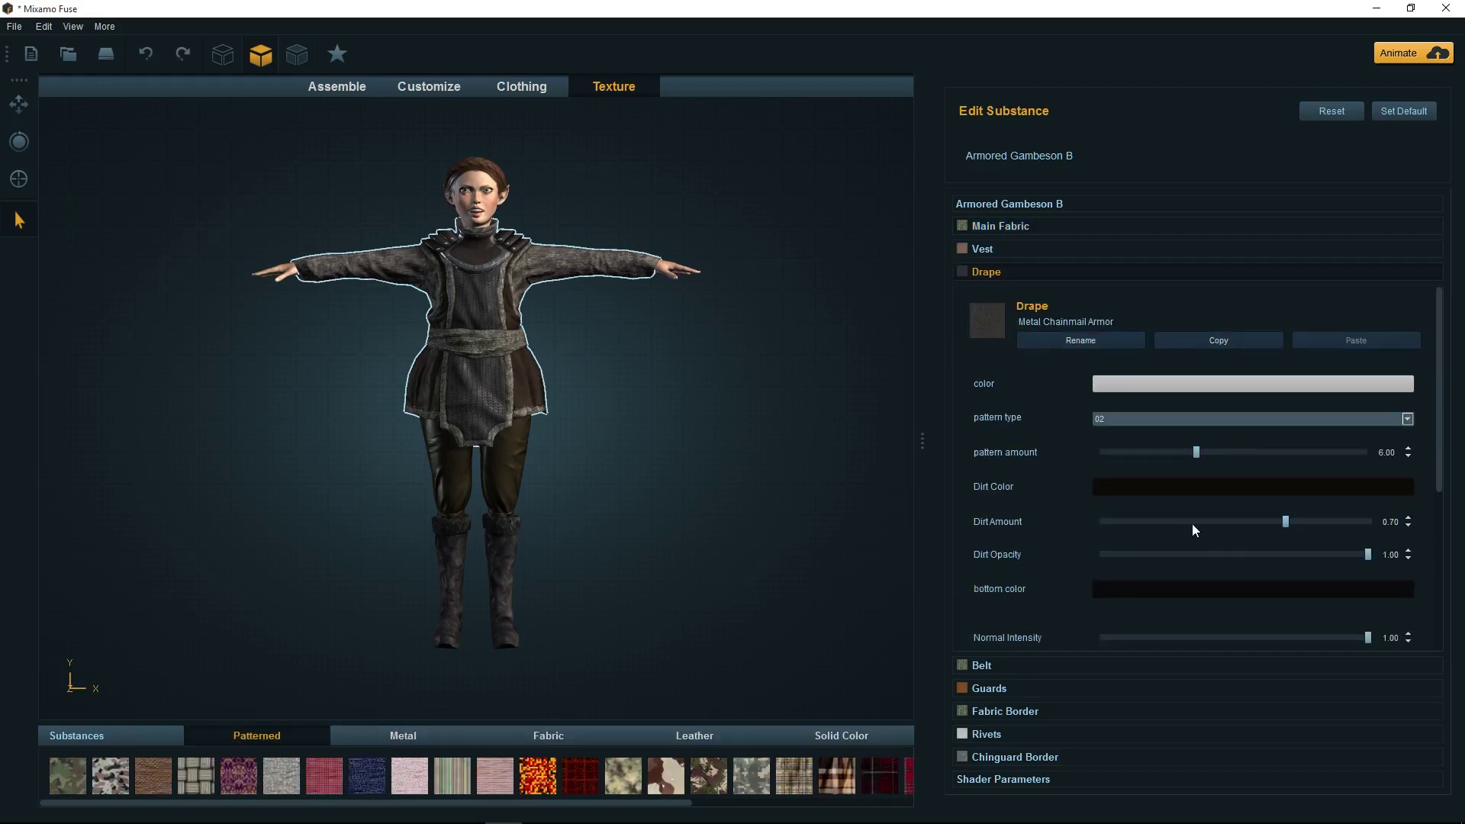
pyautogui.moveTo(1197, 452); pyautogui.dragTo(1269, 451)
pyautogui.click(1018, 673)
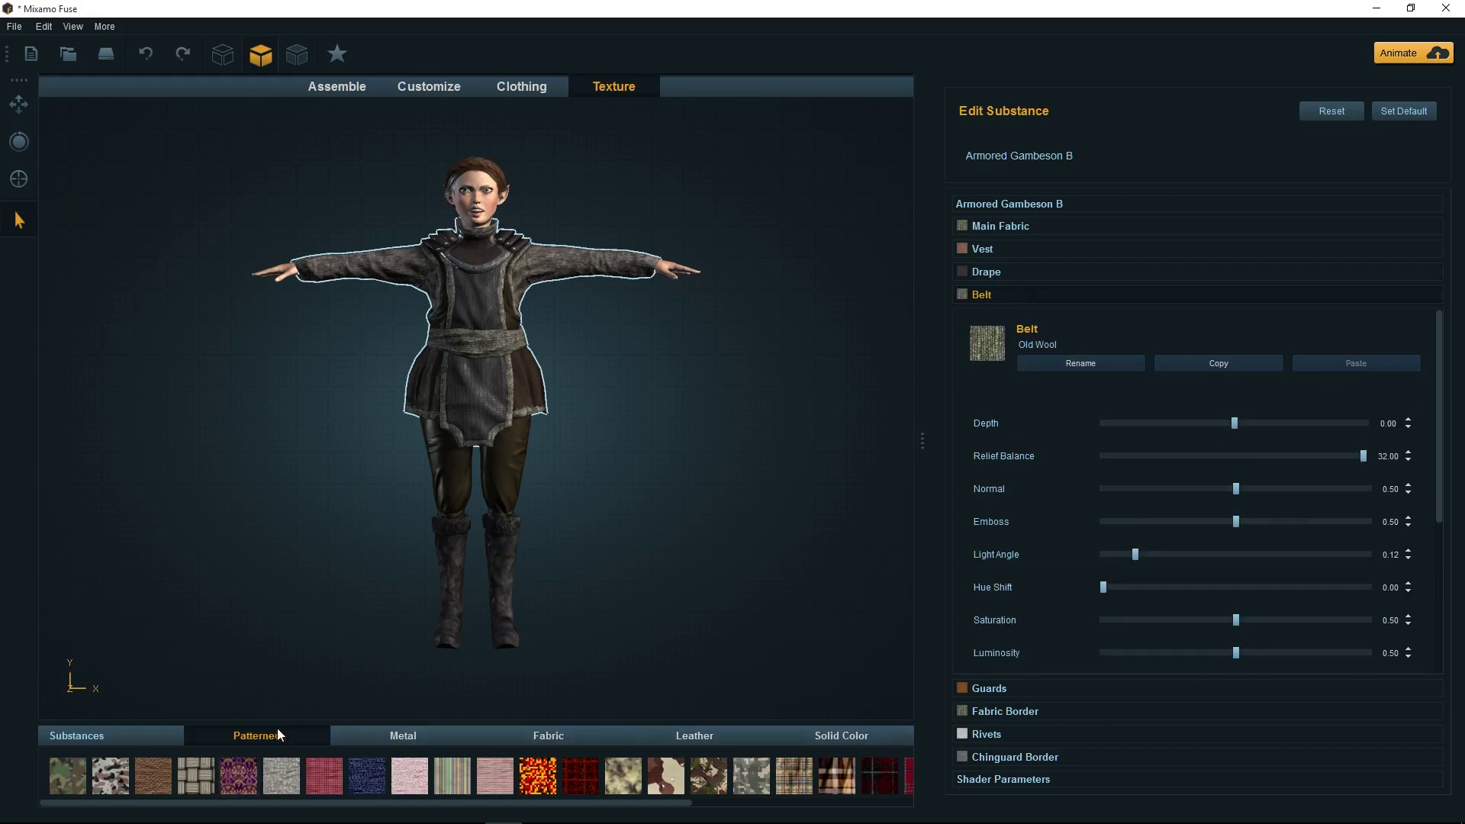
pyautogui.click(868, 744)
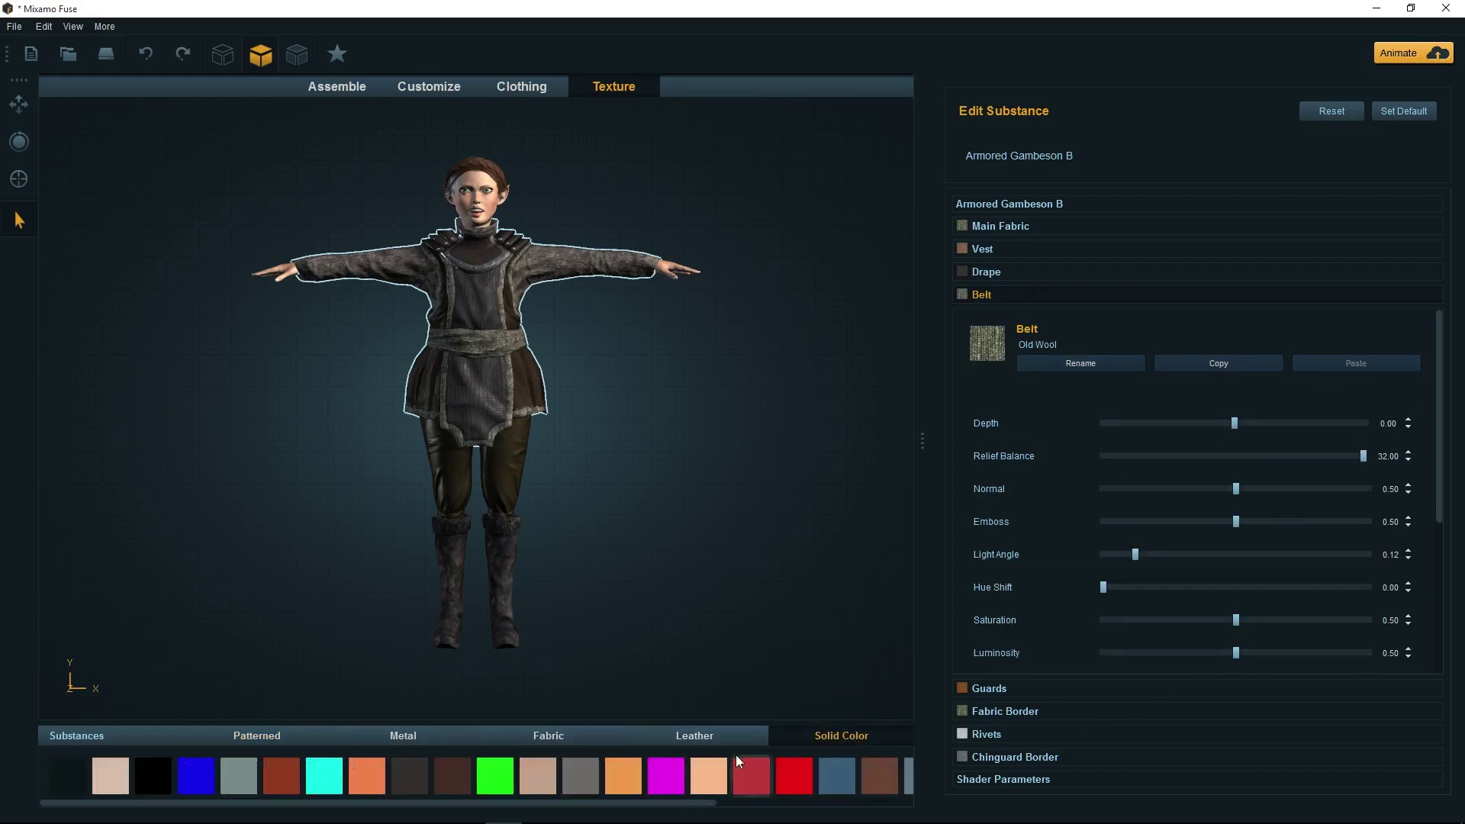
pyautogui.click(232, 738)
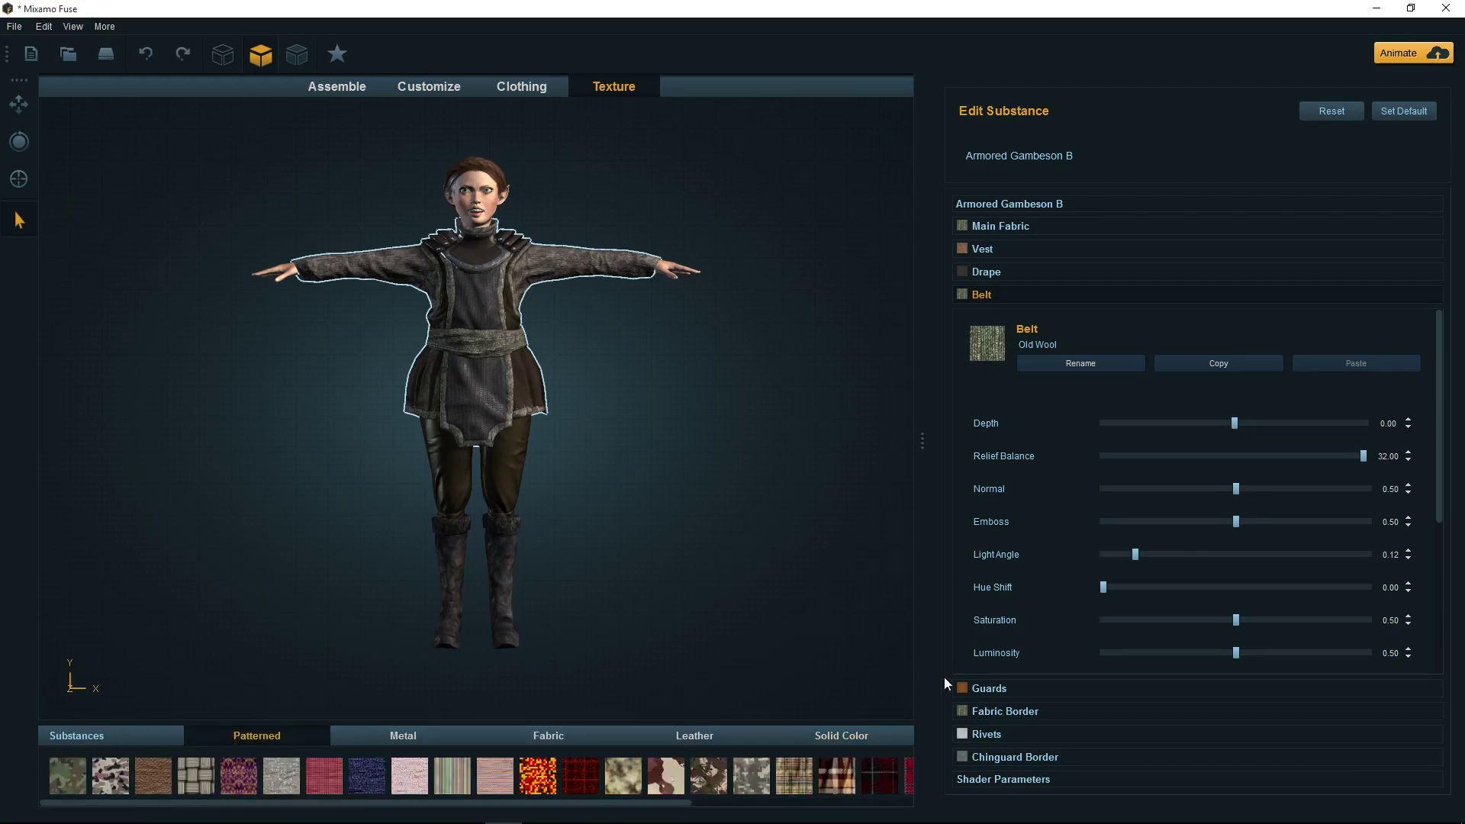
pyautogui.click(500, 470)
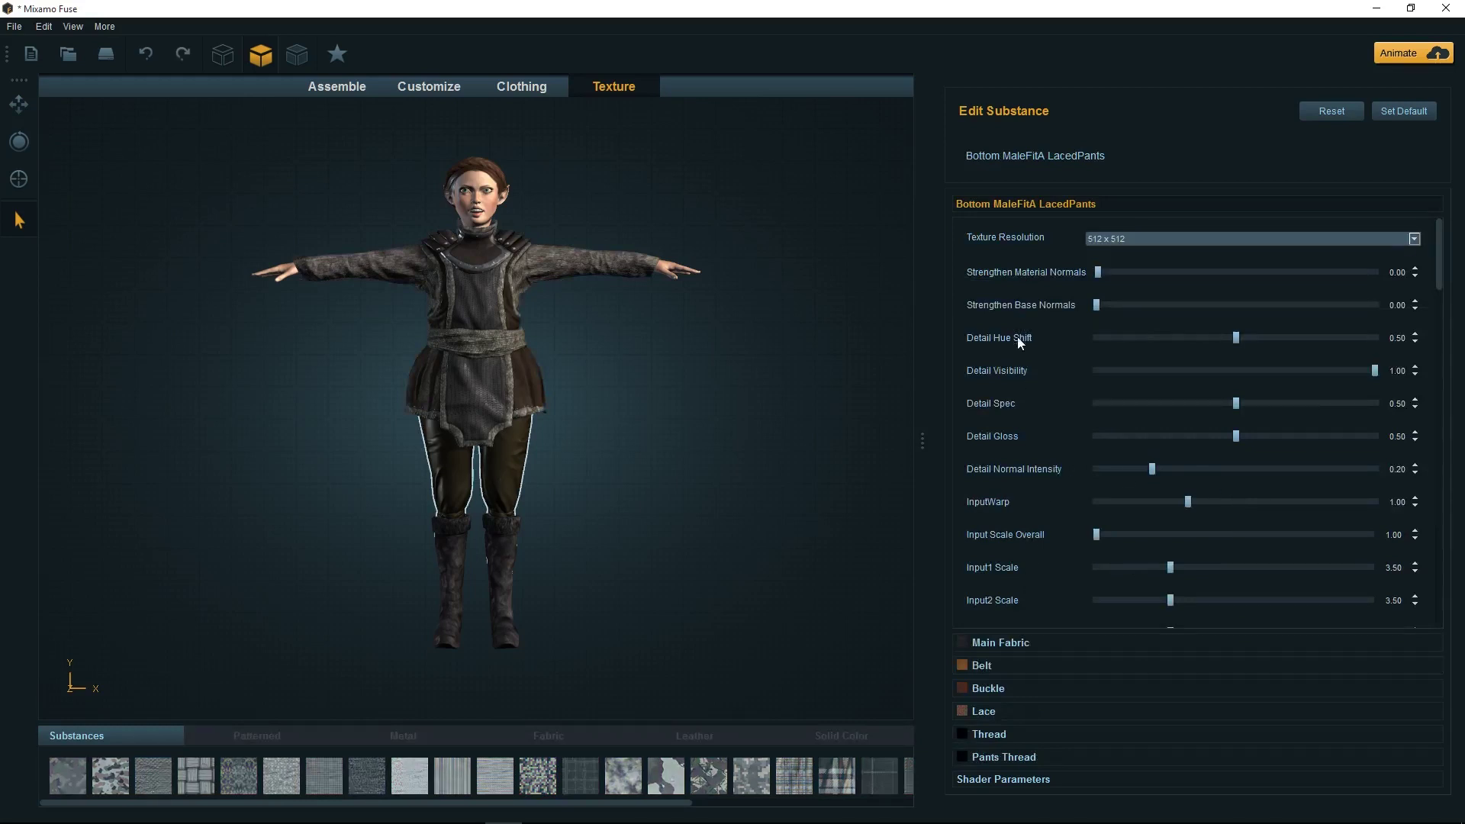
# Pick a reddish-brown preset for the pants' Main Fabric satin colour and darken it
pyautogui.click(1014, 643)
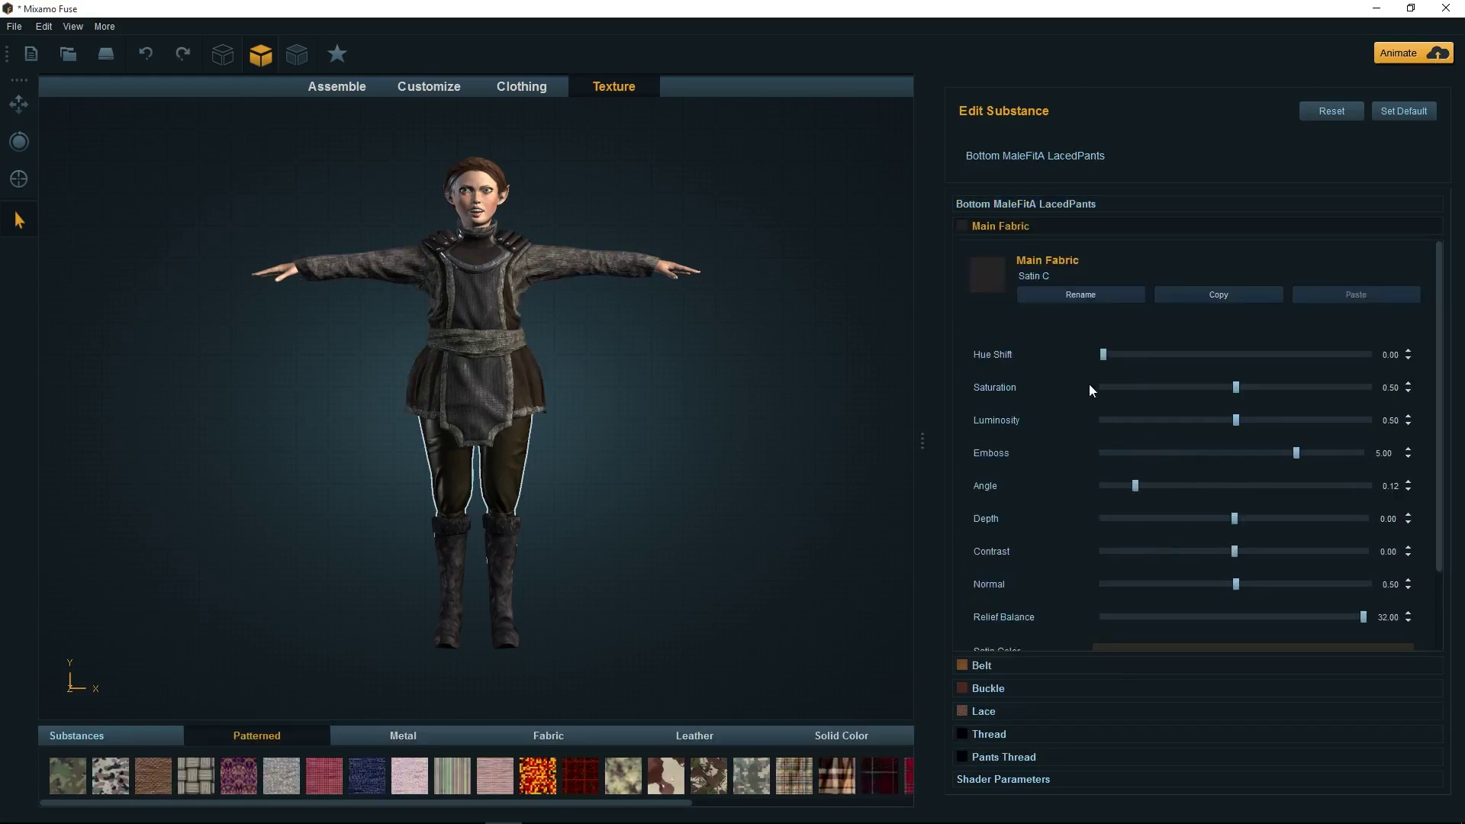
pyautogui.scroll(-2, 1091, 383)
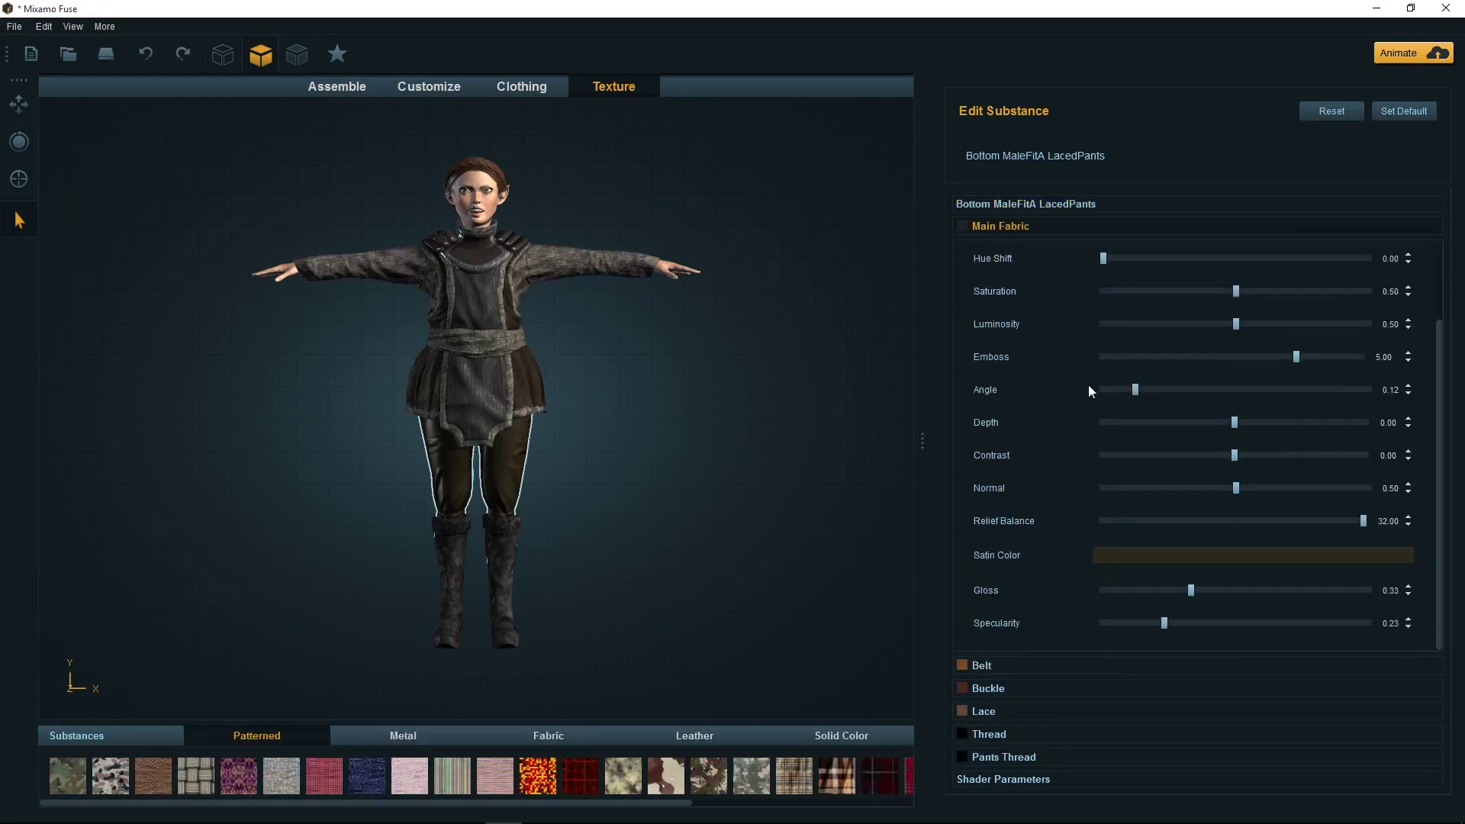
pyautogui.click(1146, 557)
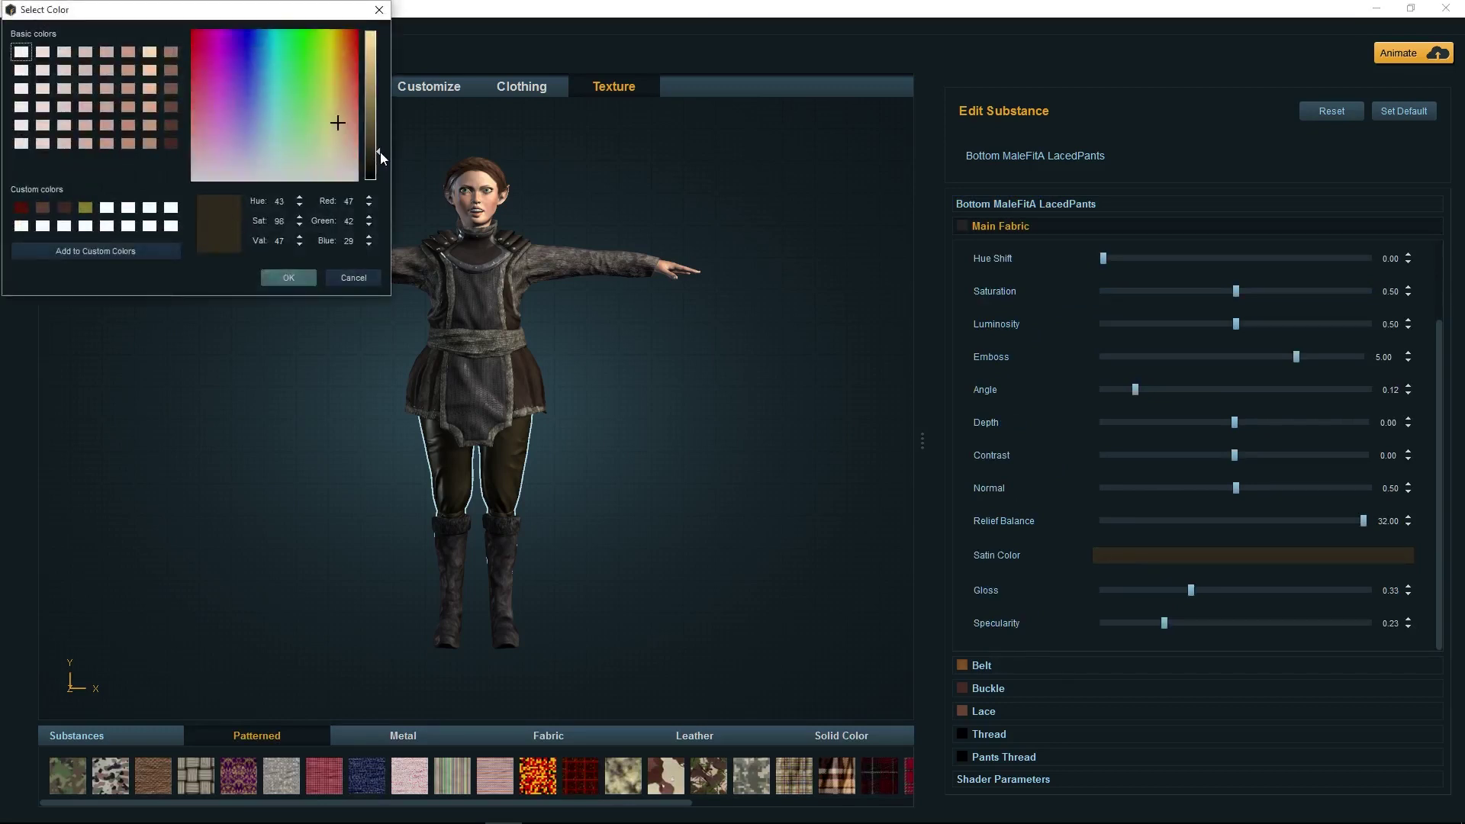
pyautogui.moveTo(379, 152); pyautogui.dragTo(373, 140)
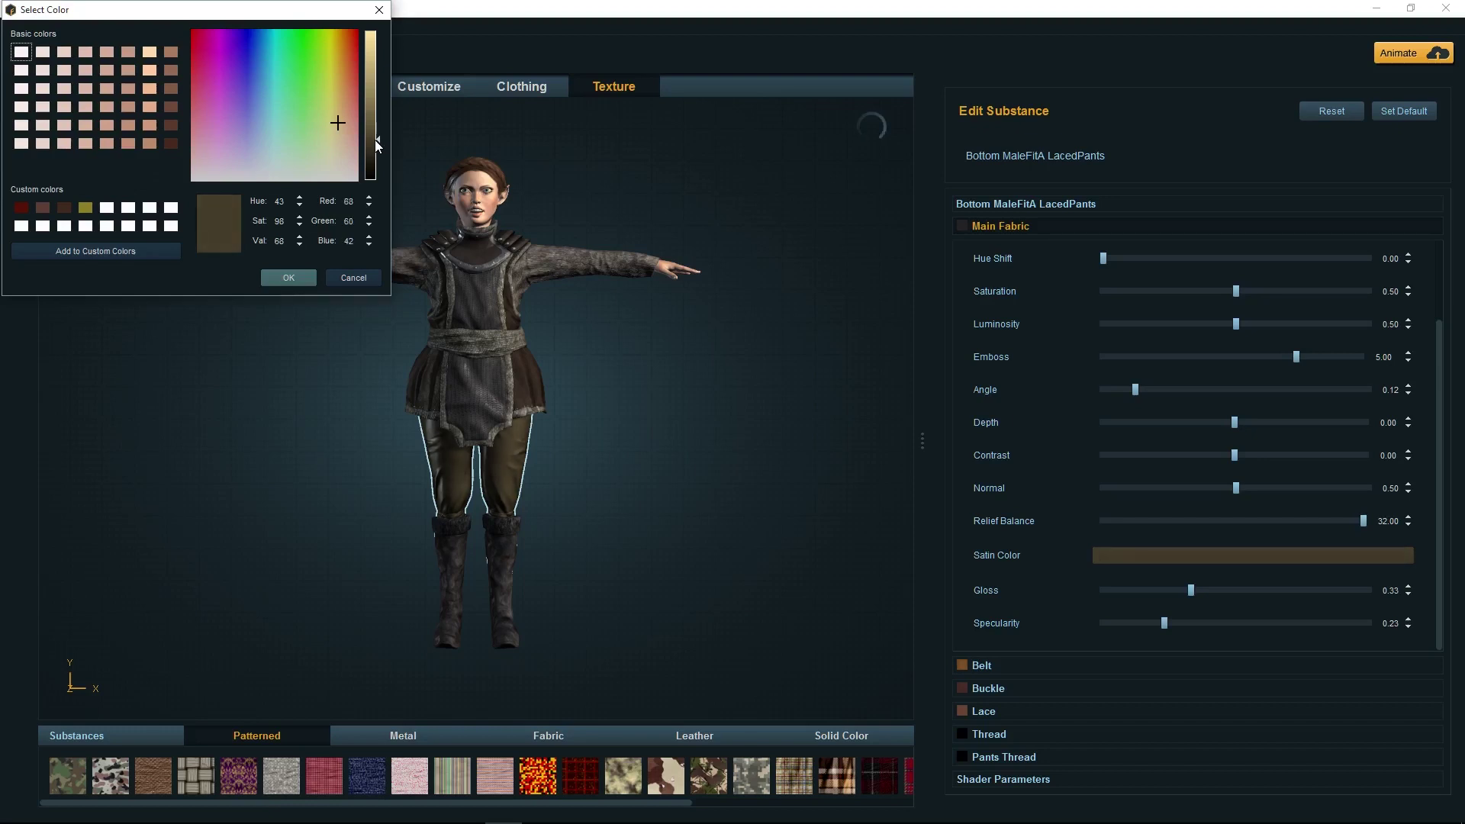
pyautogui.click(172, 106)
pyautogui.click(171, 143)
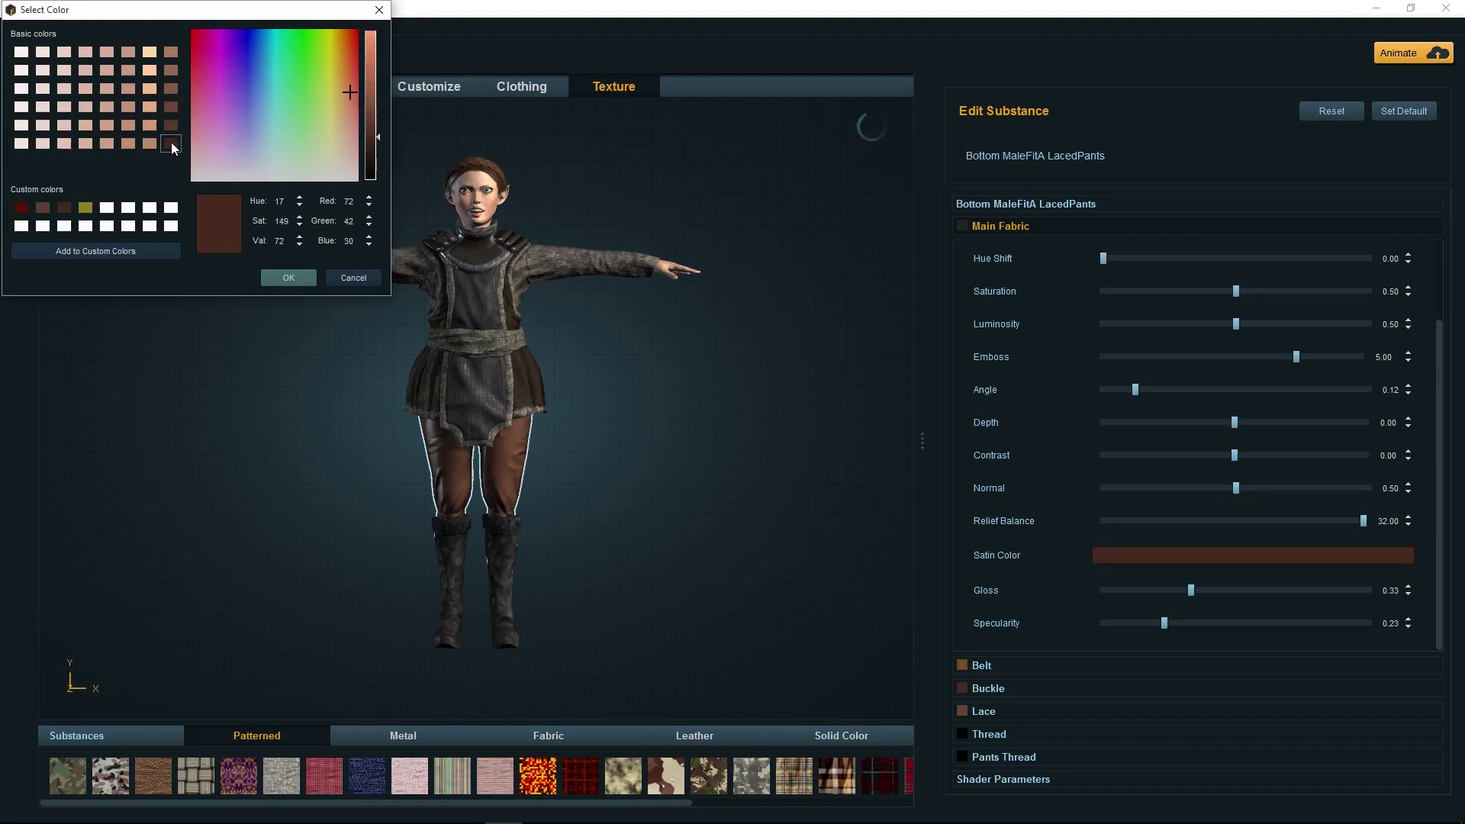
pyautogui.click(374, 141)
pyautogui.moveTo(373, 150); pyautogui.dragTo(374, 153)
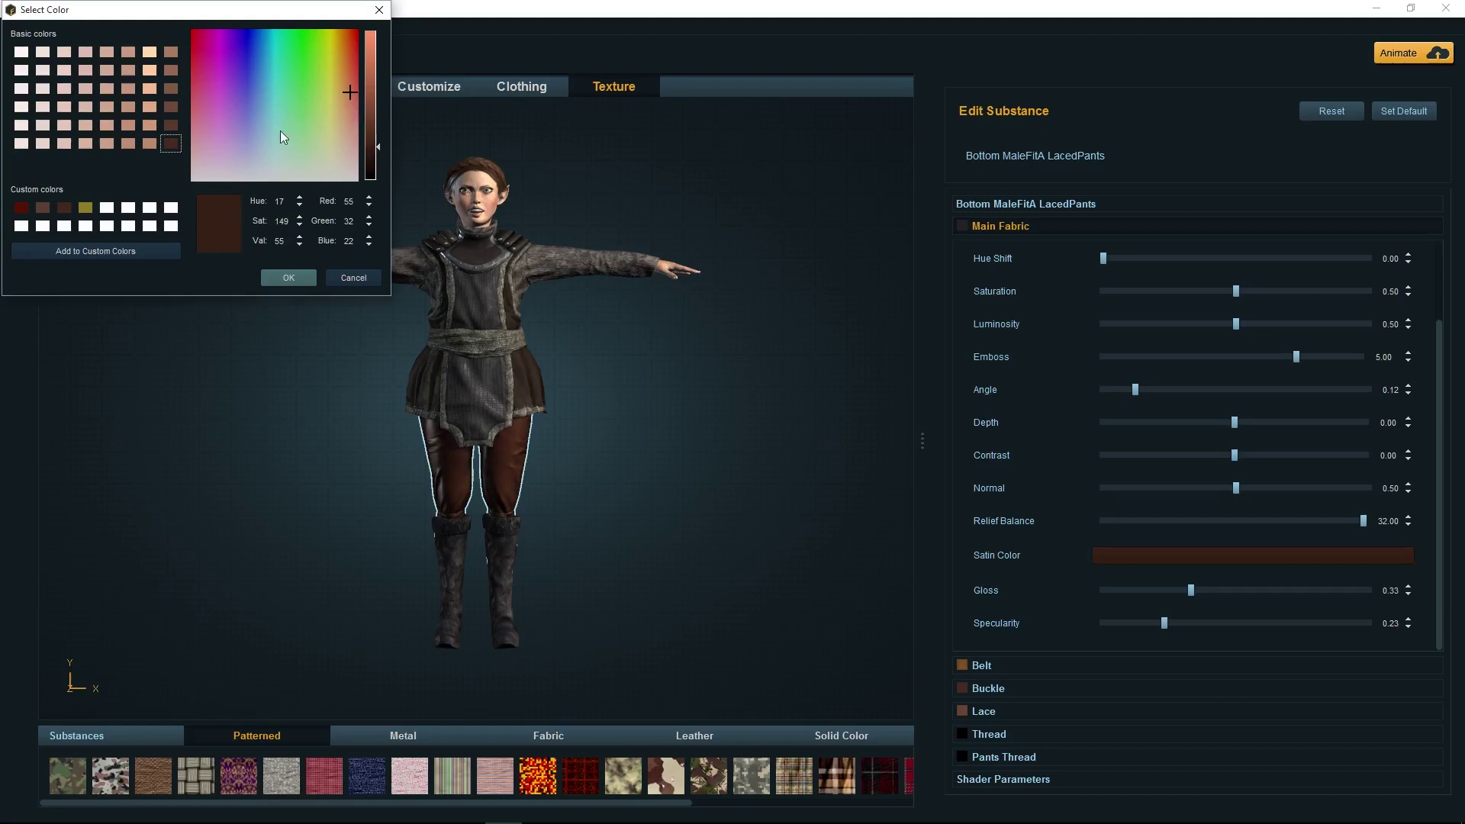
# Lower the satin colour's saturation to about 100, confirm it, then select the elf's skin
pyautogui.doubleClick(301, 226)
pyautogui.tripleClick(303, 226)
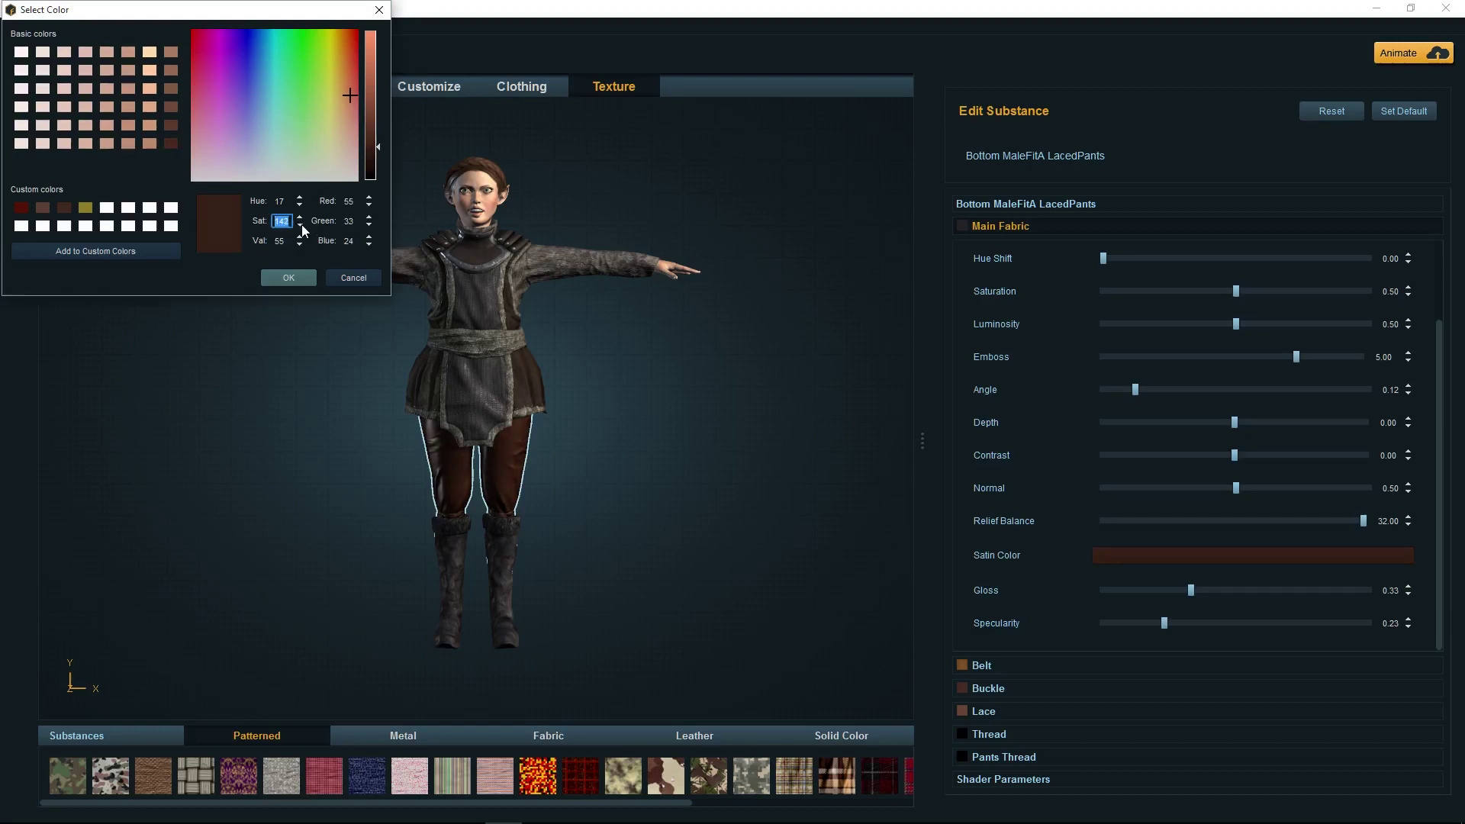
pyautogui.doubleClick(302, 227)
pyautogui.tripleClick(302, 227)
pyautogui.tripleClick(302, 227)
pyautogui.tripleClick(302, 227)
pyautogui.tripleClick(302, 227)
pyautogui.tripleClick(302, 227)
pyautogui.tripleClick(302, 227)
pyautogui.tripleClick(302, 227)
pyautogui.doubleClick(302, 227)
pyautogui.doubleClick(302, 228)
pyautogui.doubleClick(302, 228)
pyautogui.doubleClick(302, 227)
pyautogui.press('Up')
pyautogui.click(289, 277)
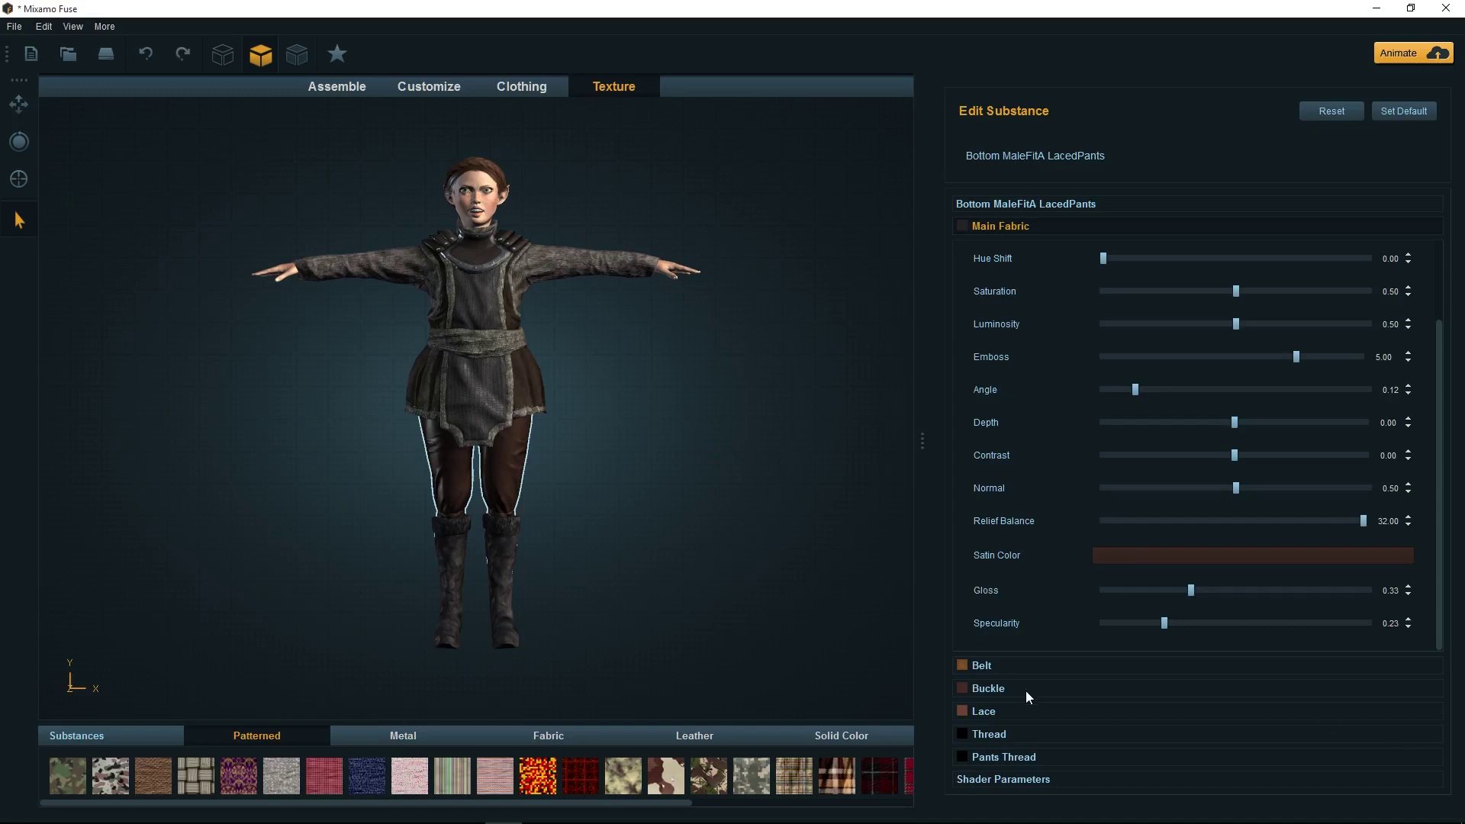
pyautogui.click(988, 735)
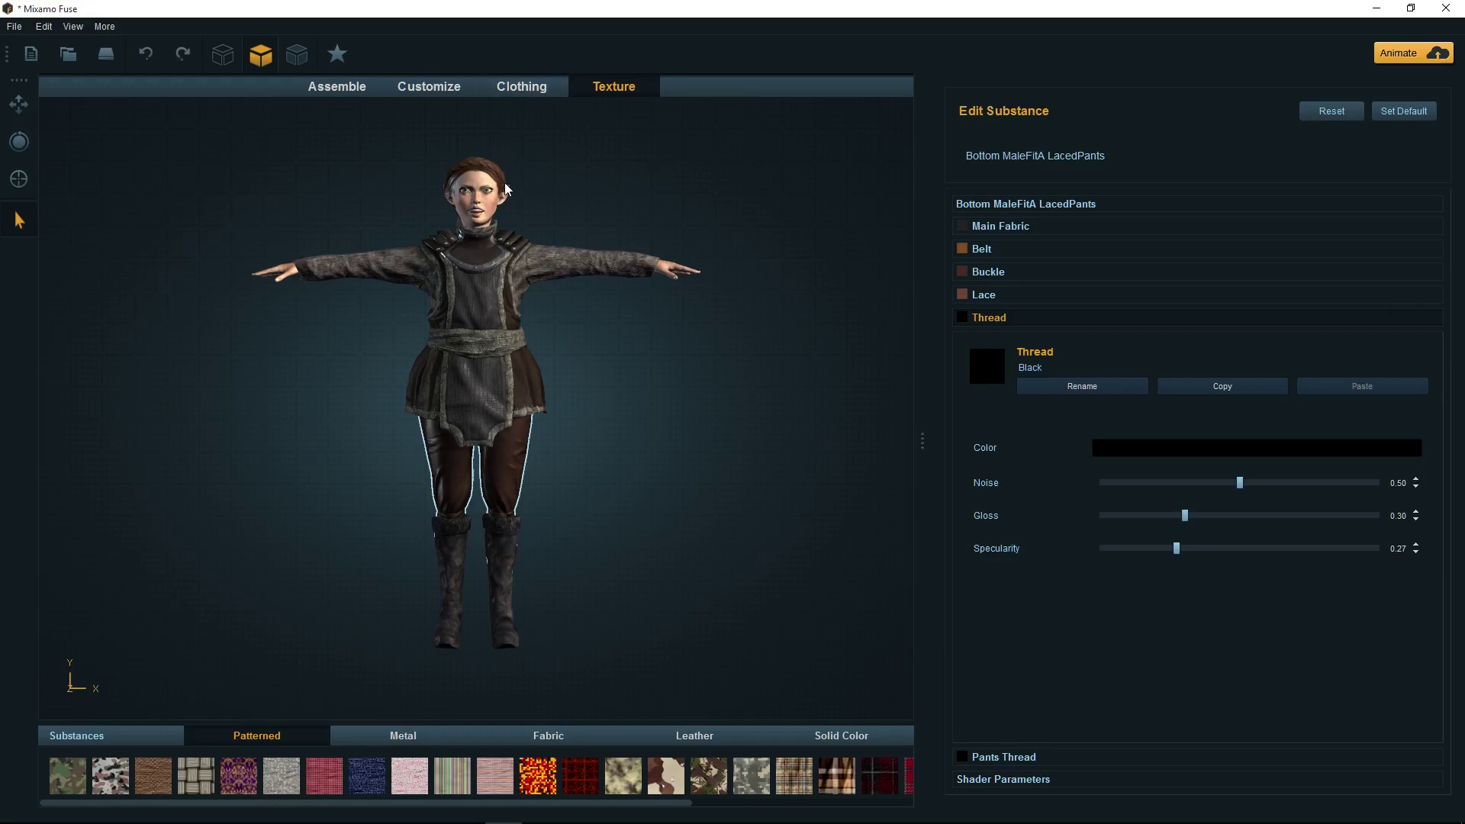
pyautogui.click(495, 201)
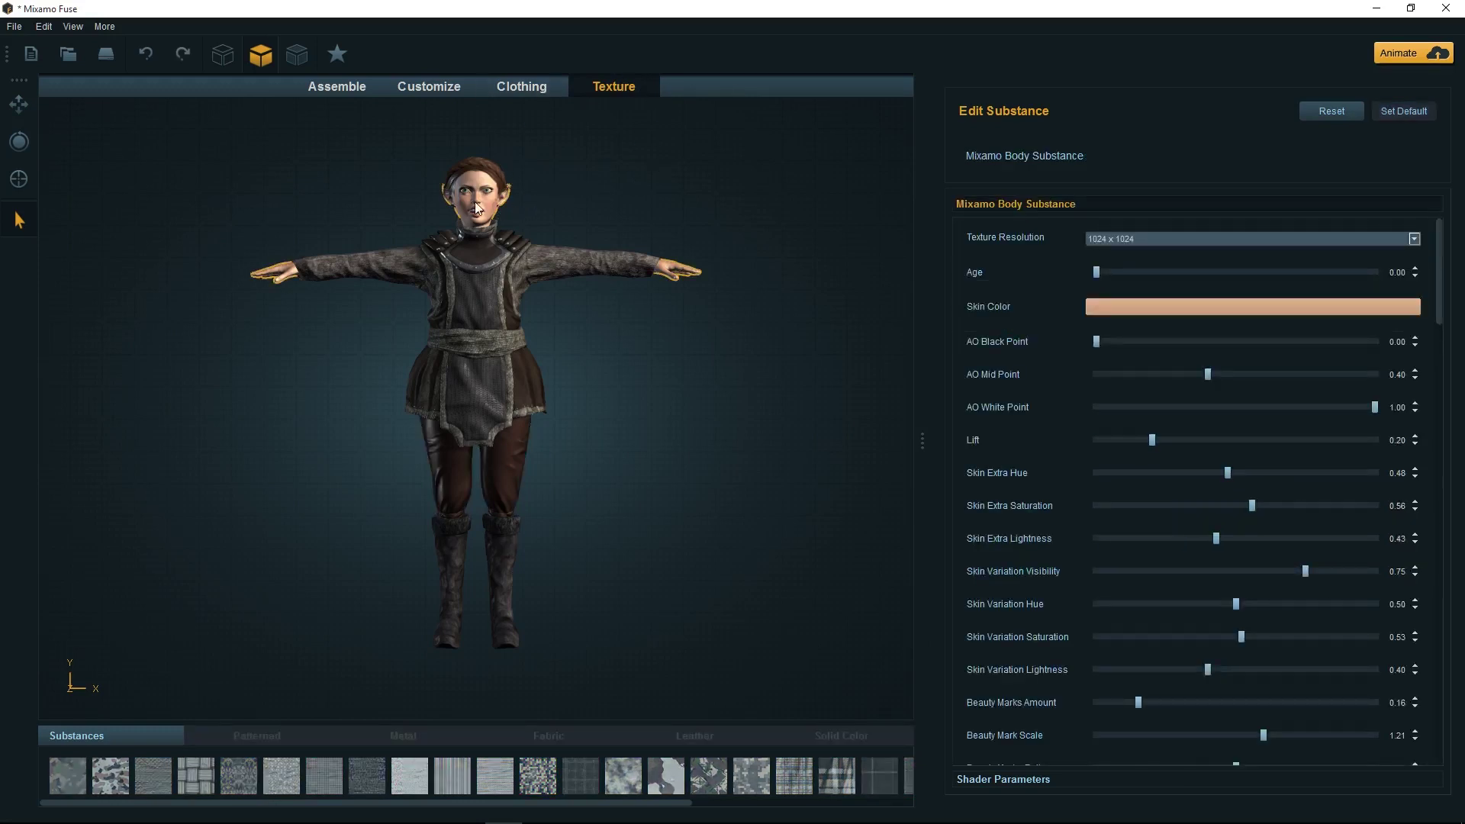
# Change the skin colour to a warmer tan (226, 170, 136) after trying several swatches
pyautogui.click(1146, 310)
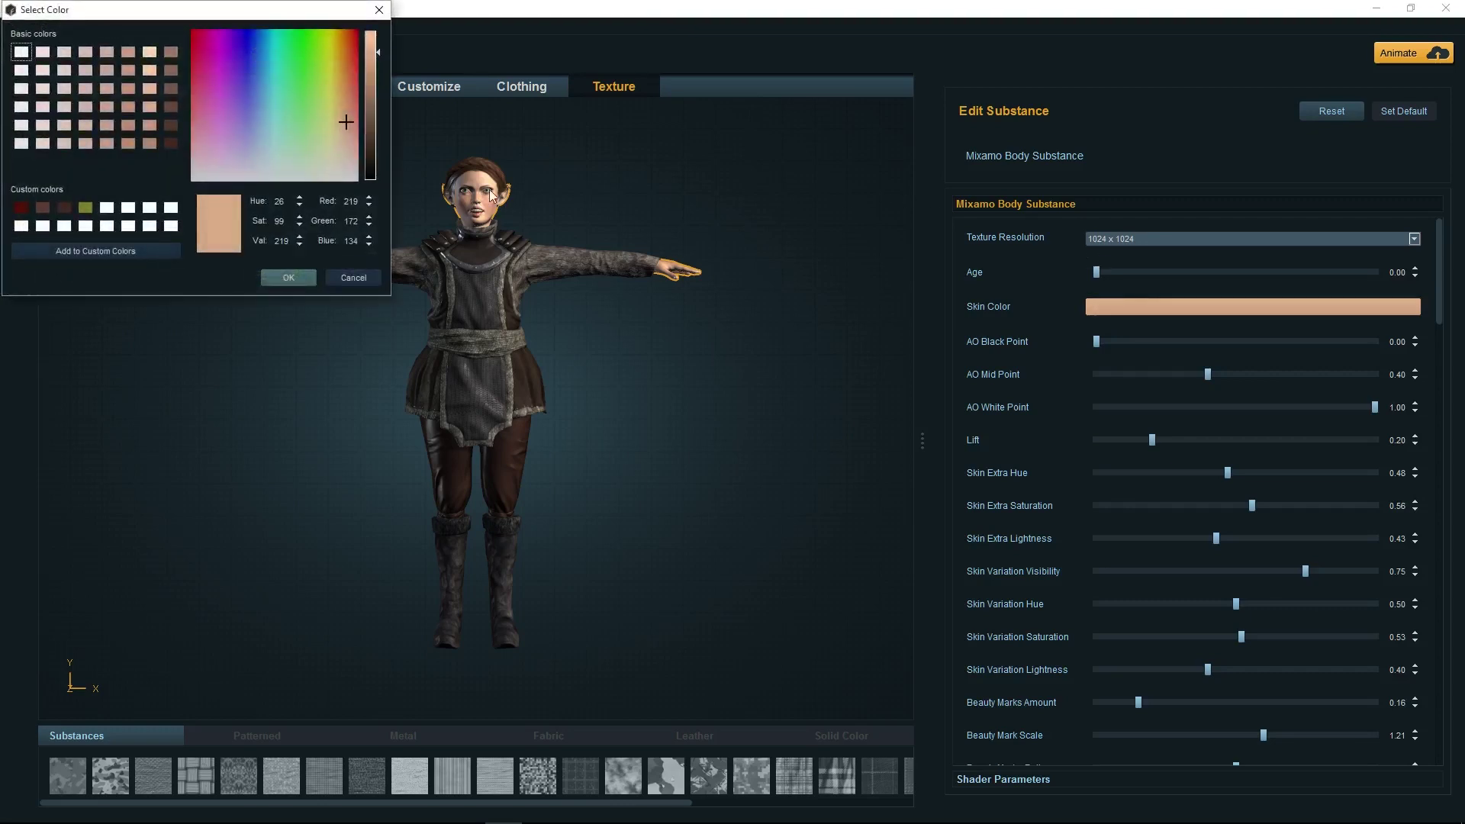
pyautogui.click(153, 73)
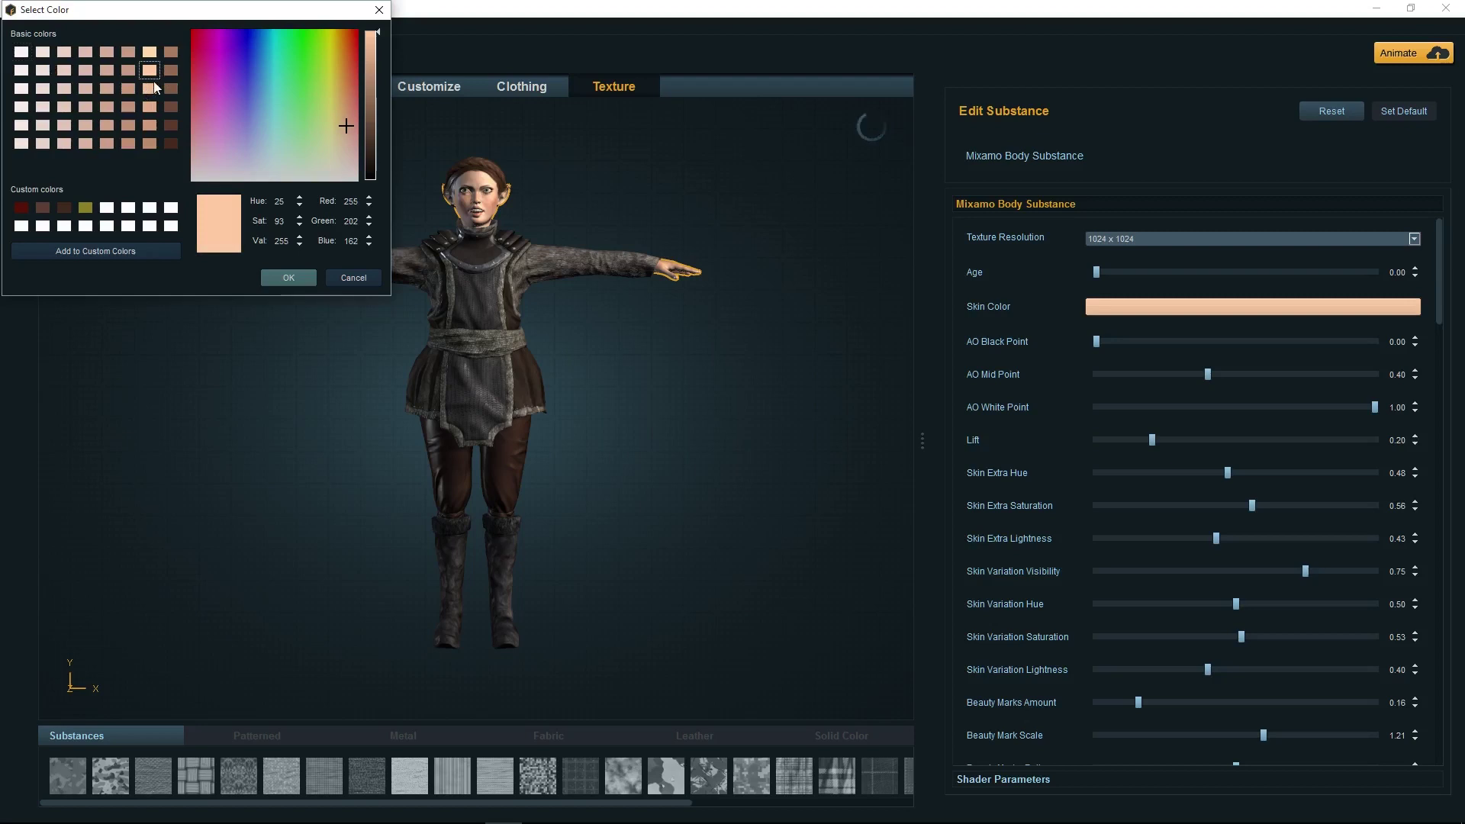
pyautogui.click(153, 87)
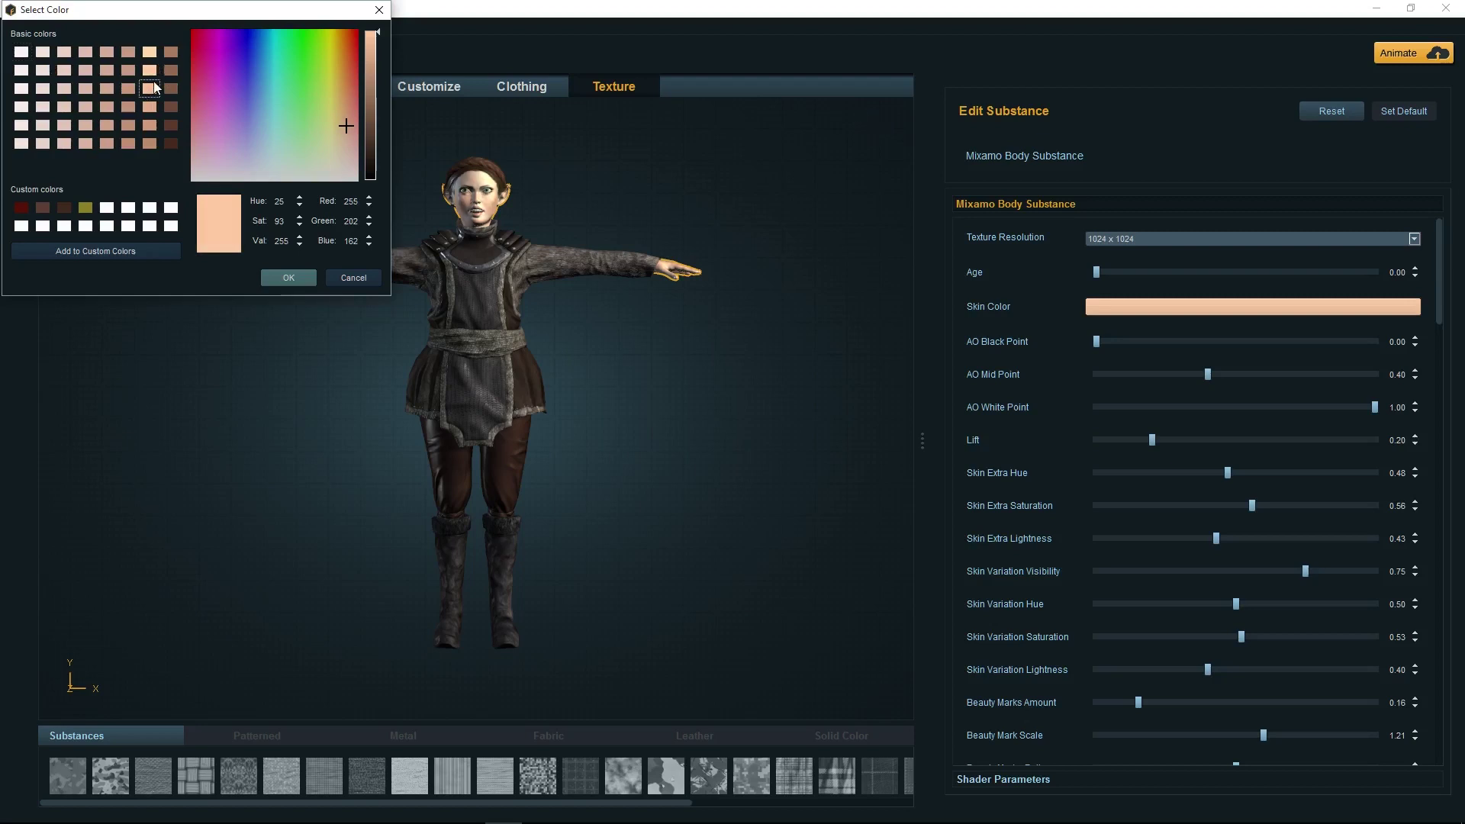
pyautogui.click(147, 127)
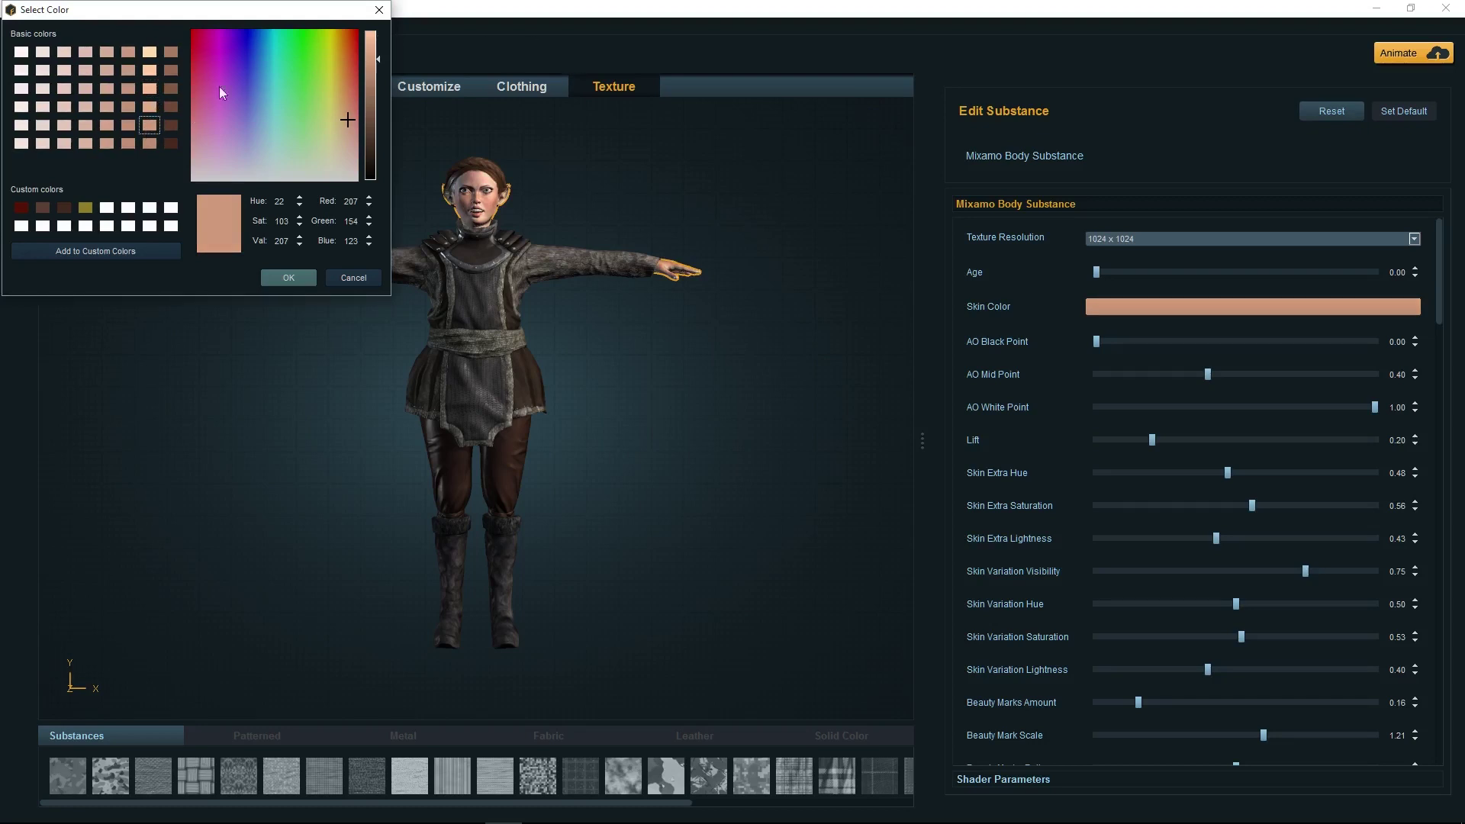
pyautogui.click(150, 108)
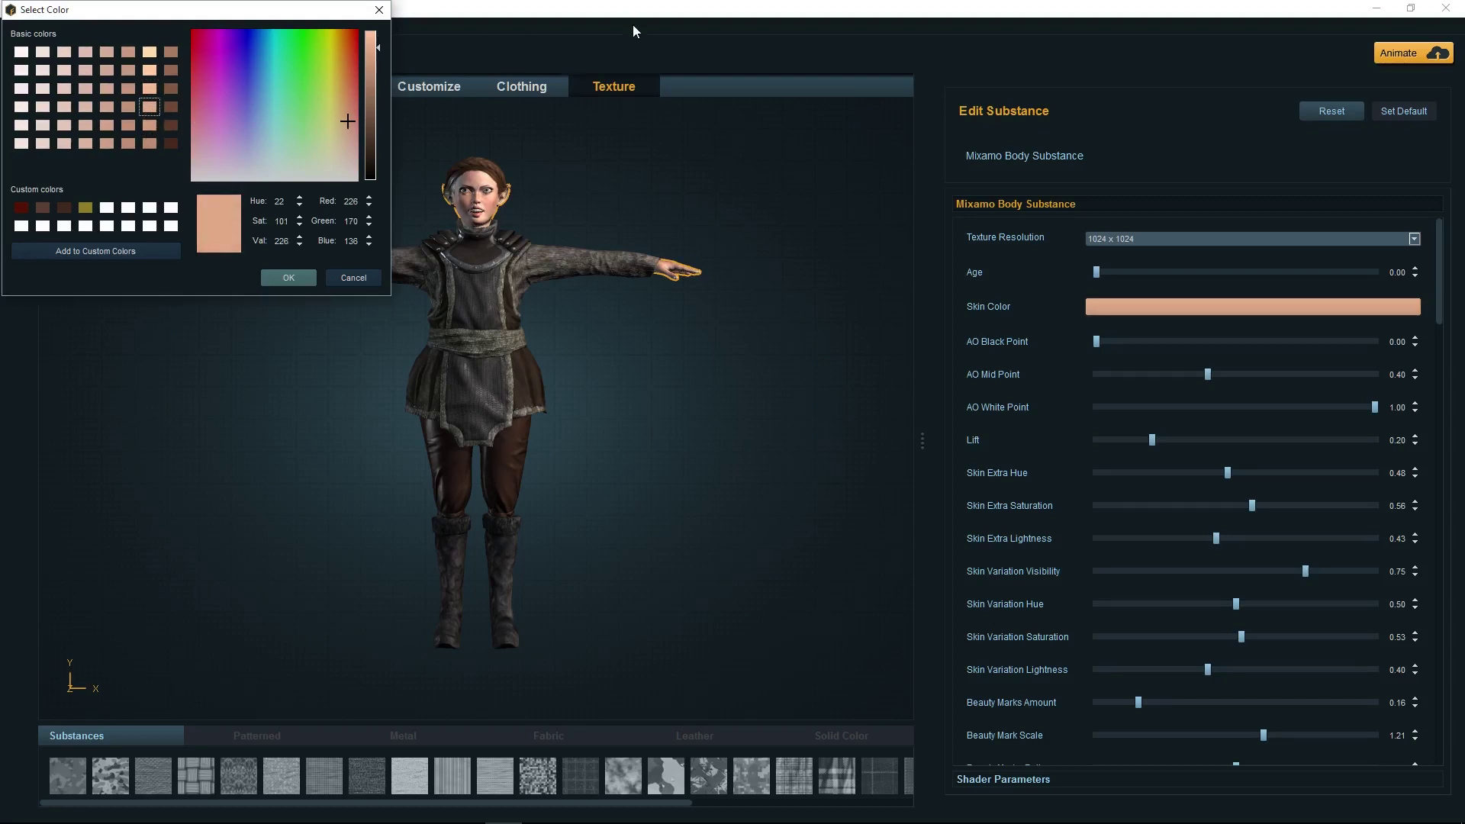
pyautogui.click(287, 277)
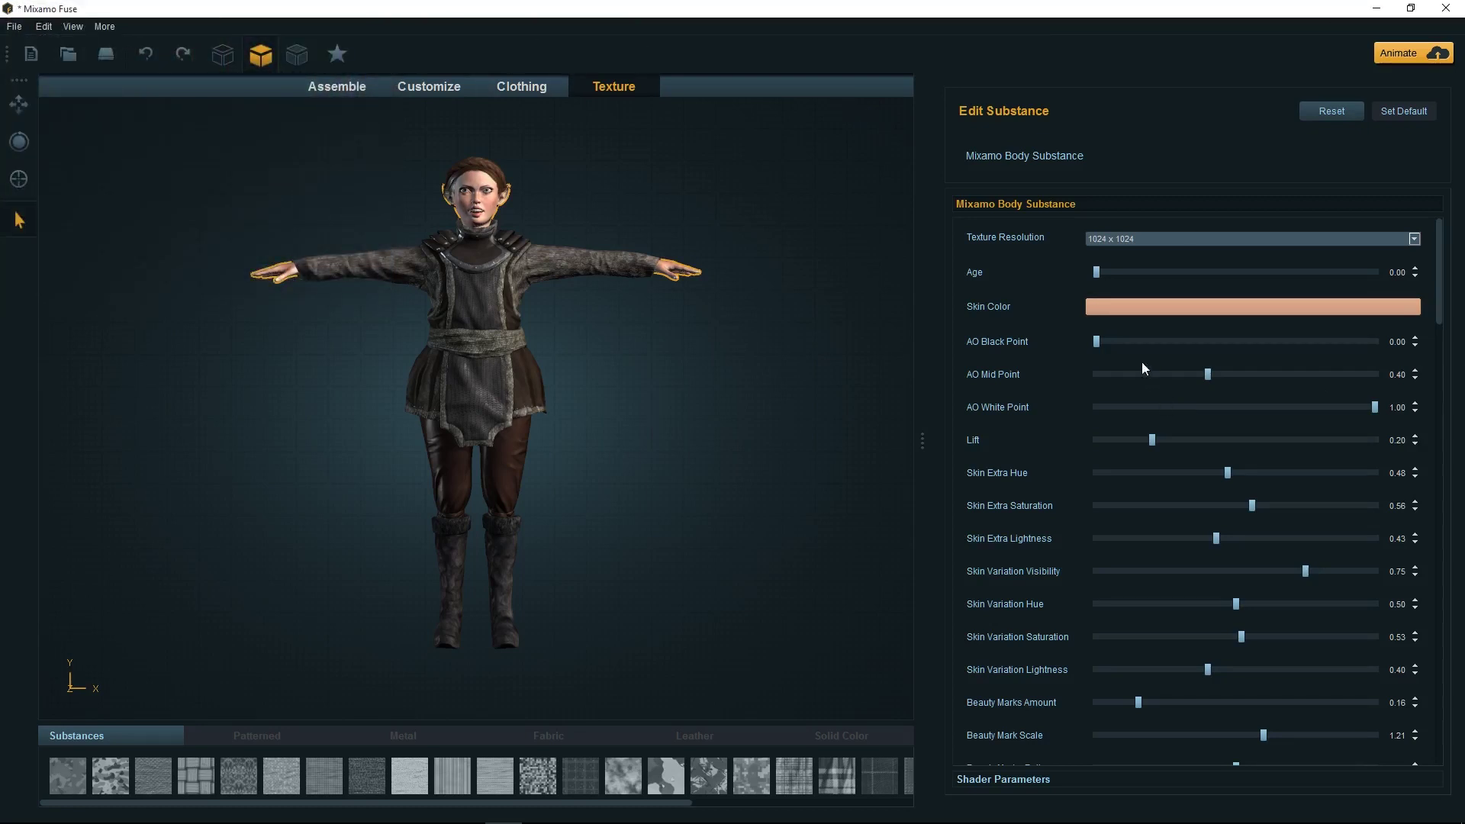
# Review the body substance settings, keeping Teeth Version at Fuse 1.3 +
pyautogui.scroll(-5, 1154, 470)
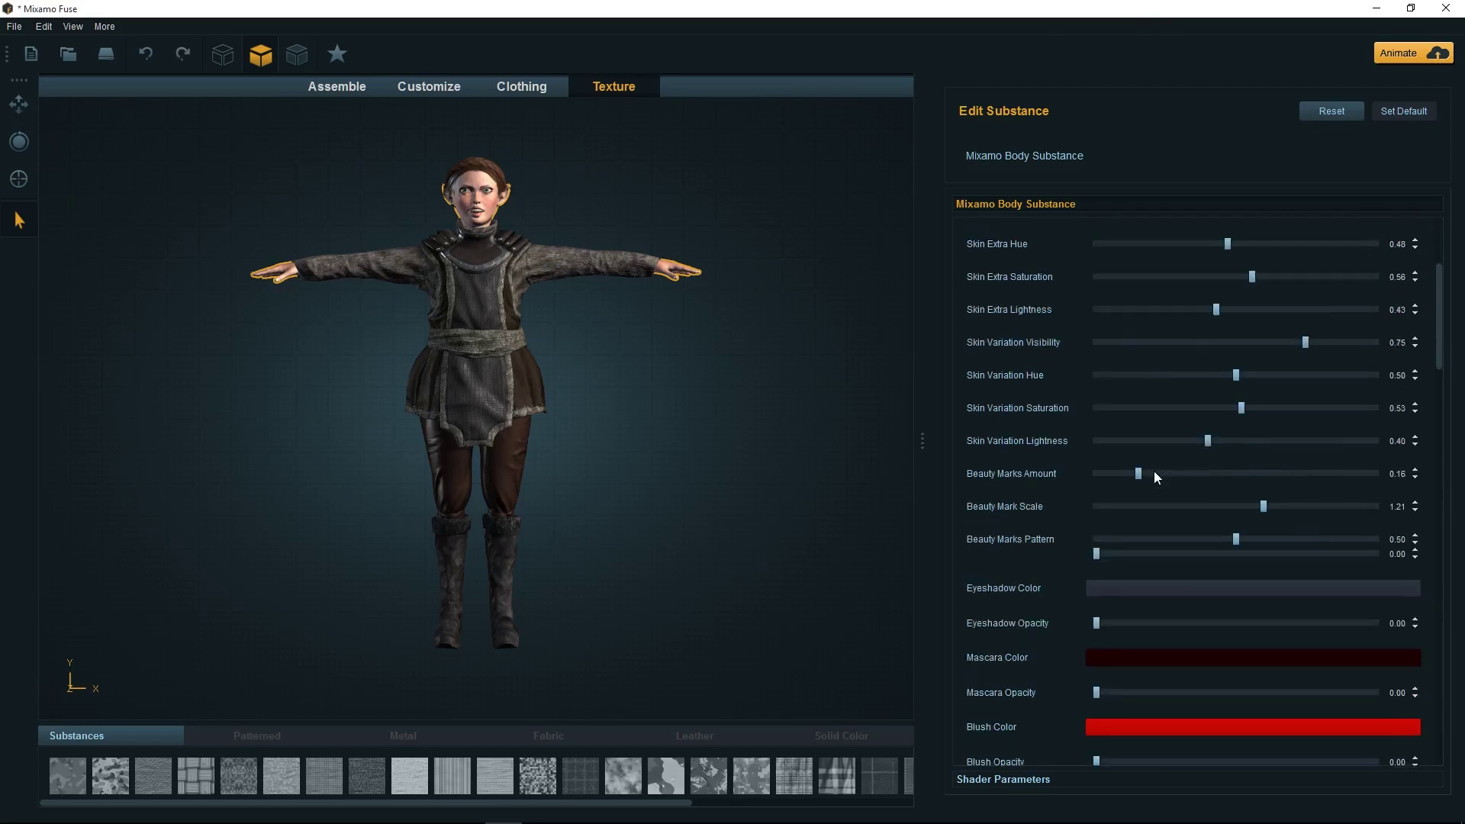
pyautogui.scroll(-1, 1150, 480)
pyautogui.scroll(-3, 1145, 489)
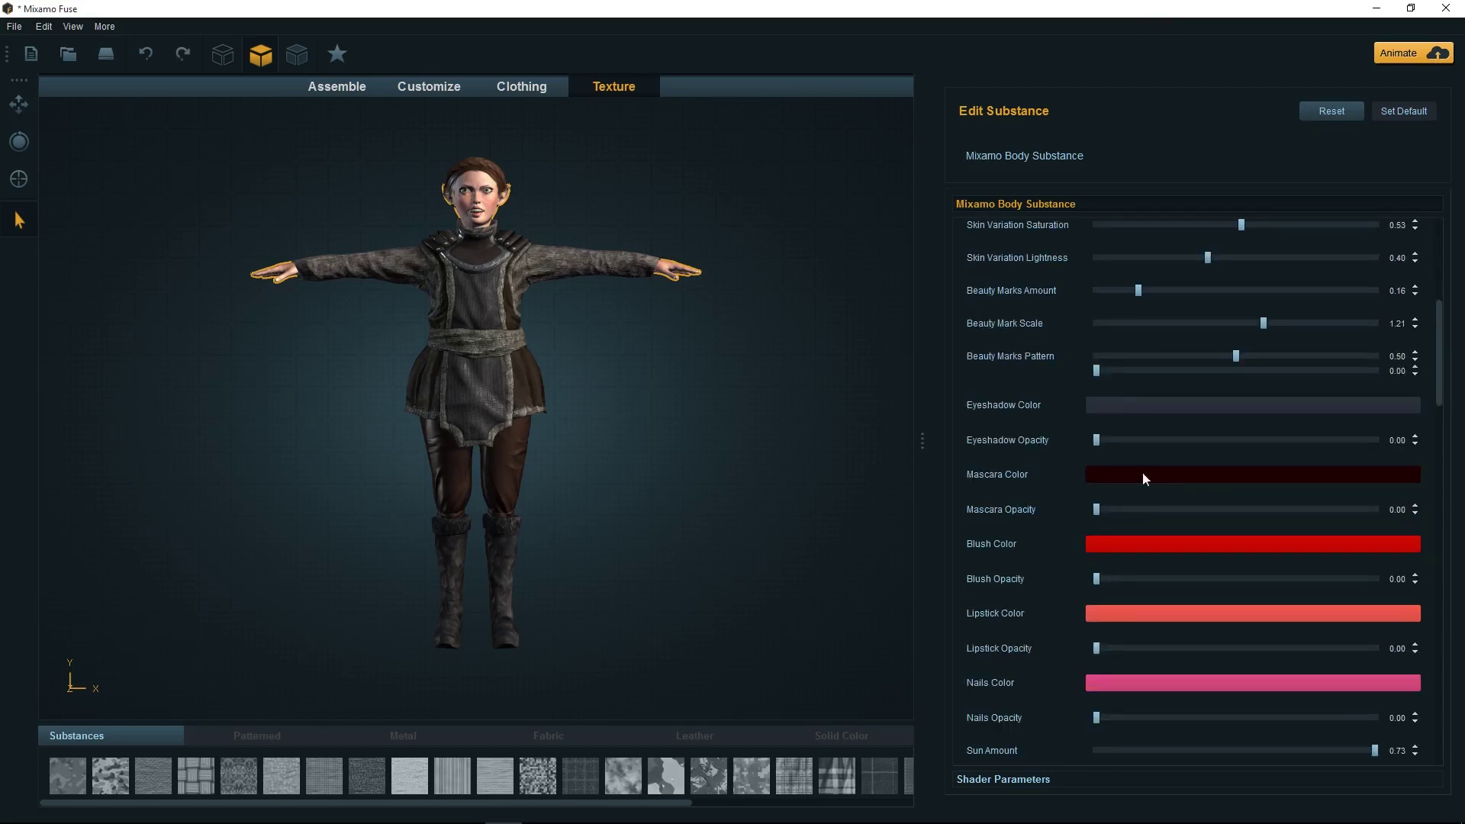
pyautogui.scroll(-3, 1151, 513)
pyautogui.scroll(-6, 1168, 512)
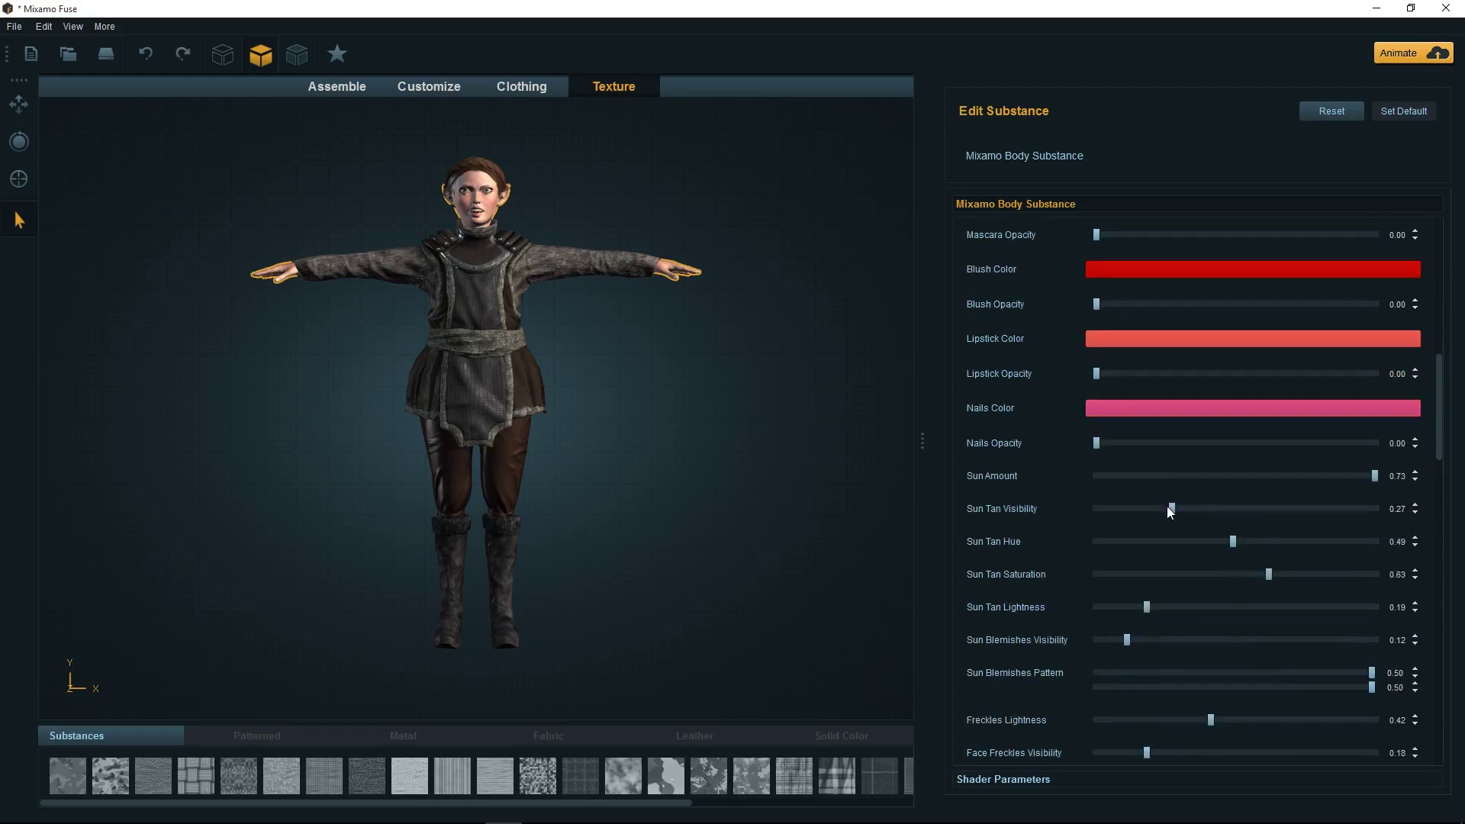
pyautogui.scroll(-6, 1168, 512)
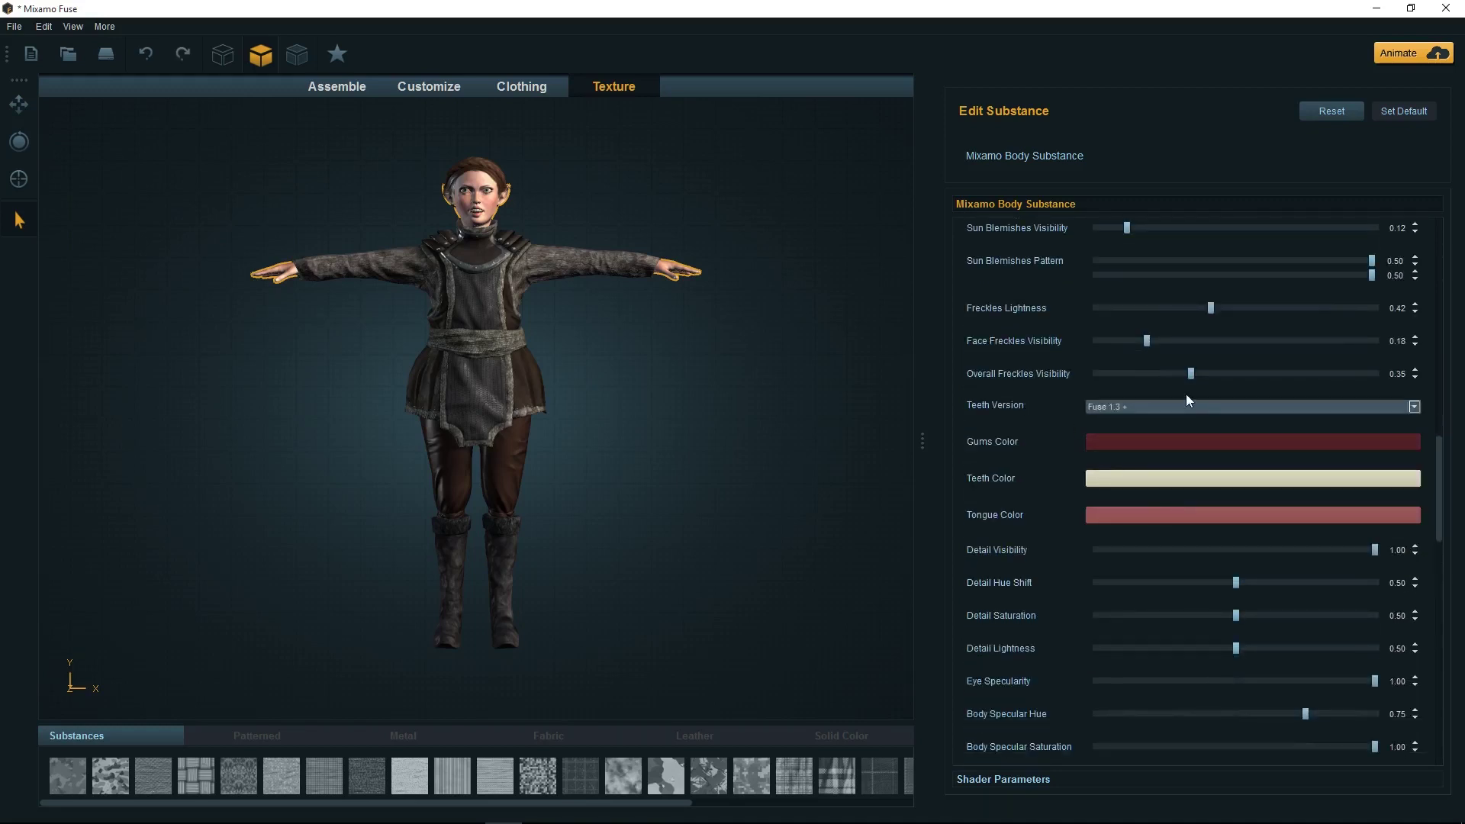
pyautogui.click(1200, 409)
pyautogui.click(1200, 409)
pyautogui.scroll(-1, 1137, 527)
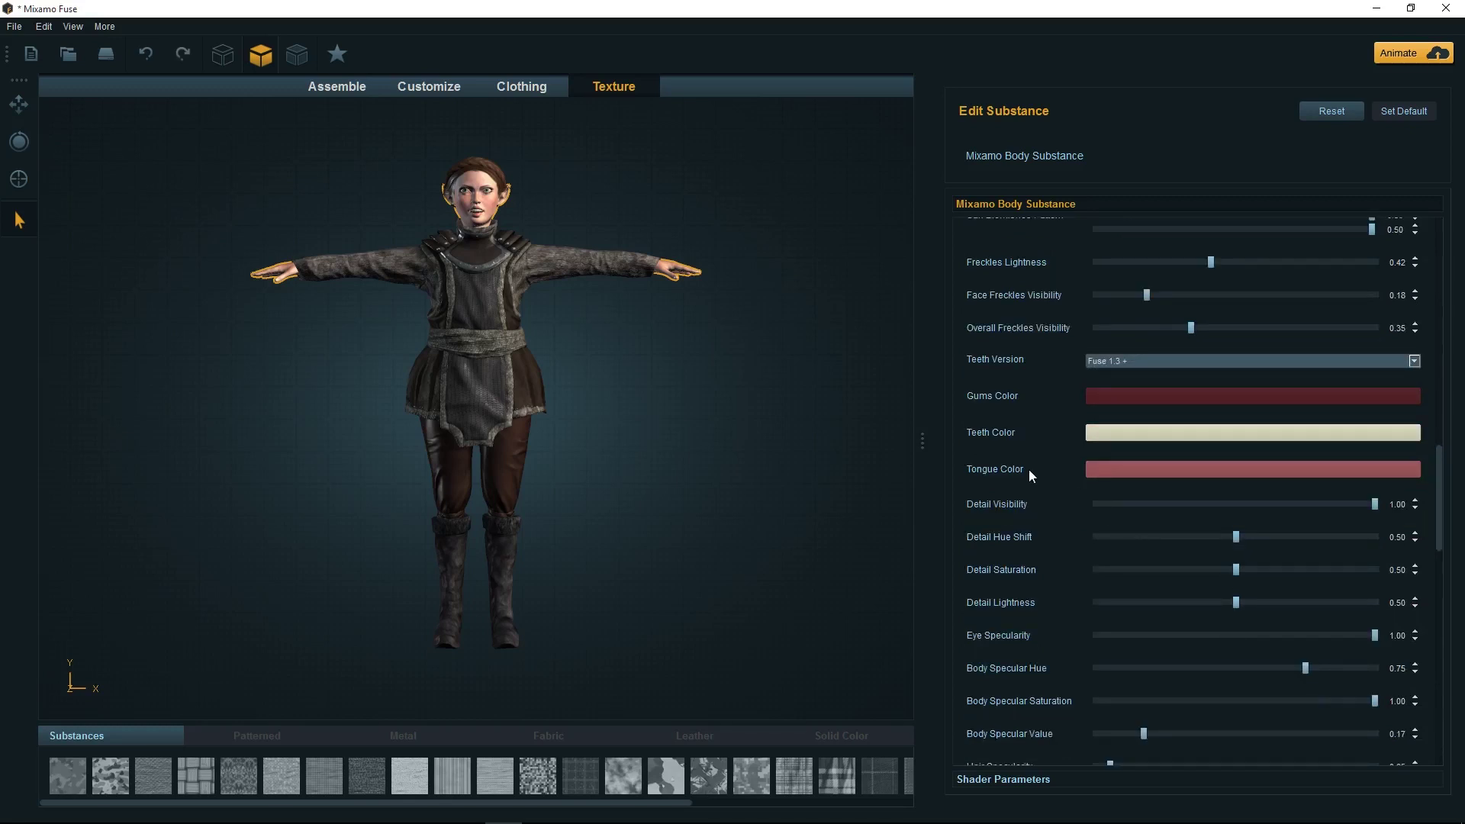
pyautogui.scroll(-5, 1100, 483)
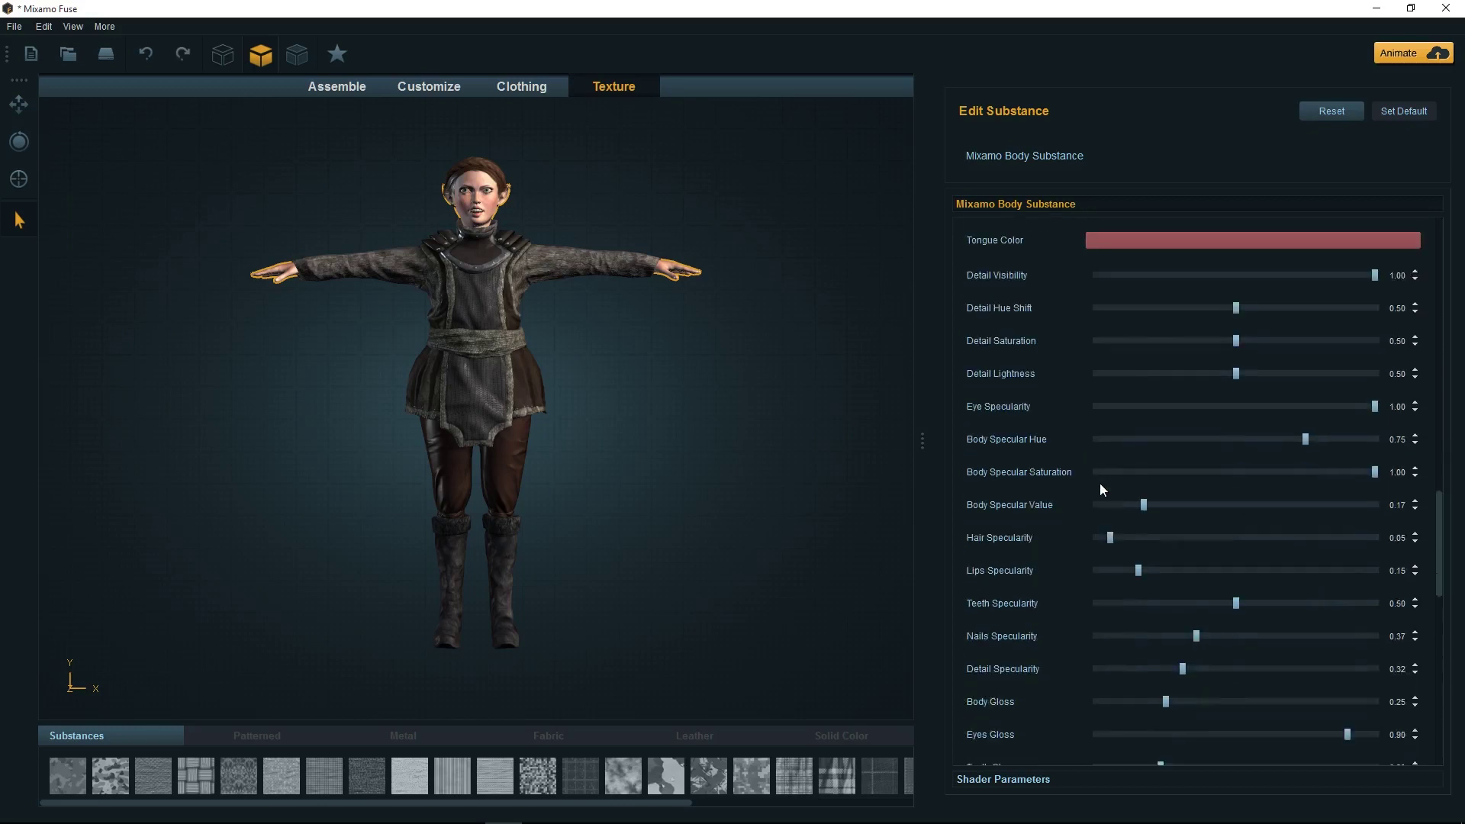
pyautogui.scroll(-4, 1100, 483)
pyautogui.scroll(-6, 1087, 503)
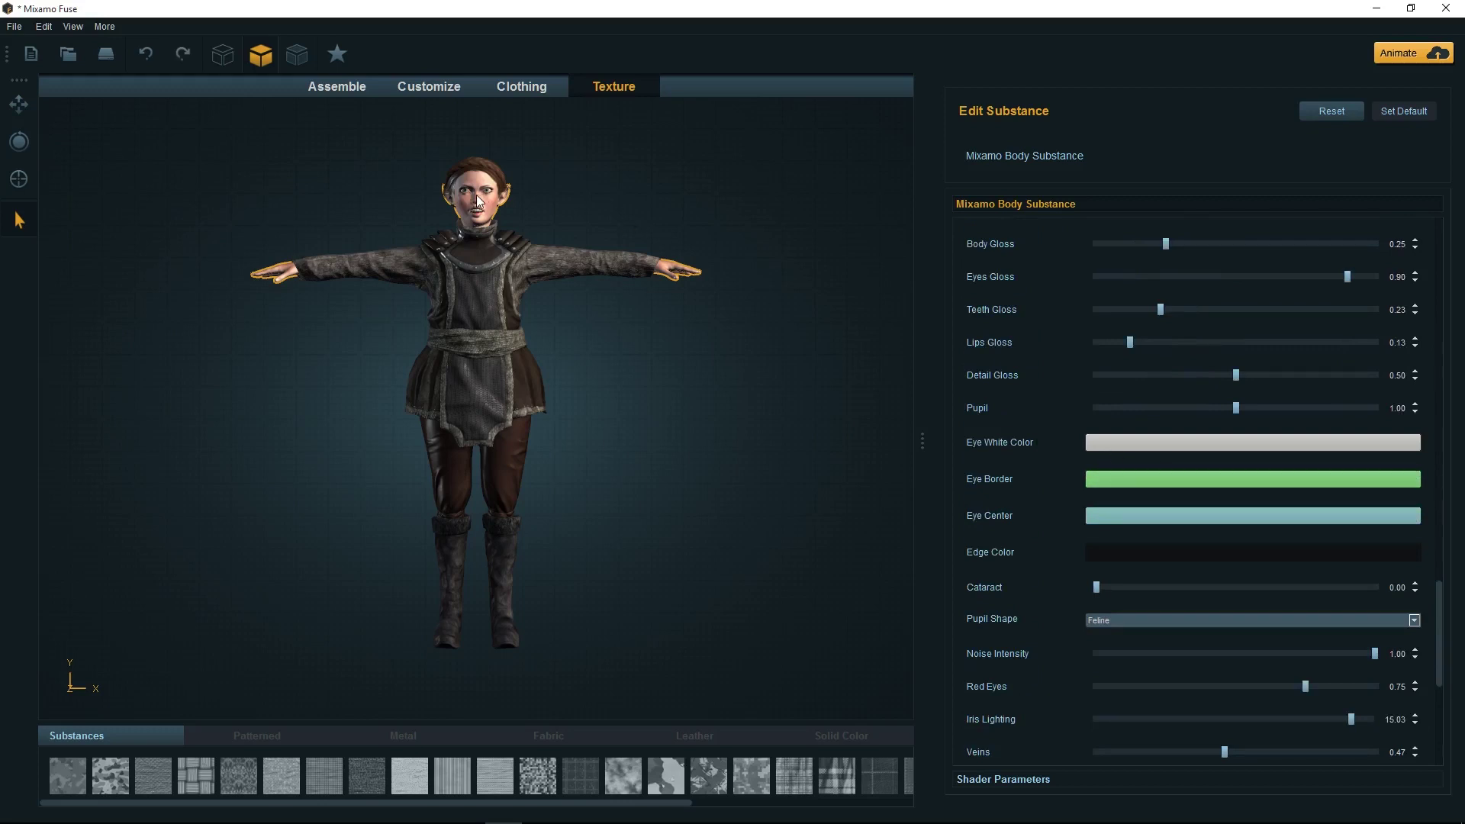
pyautogui.scroll(3, 481, 194)
# Select the Armored Gambeson B and expand its Rivets material, Galvanized Metal B
pyautogui.click(585, 201)
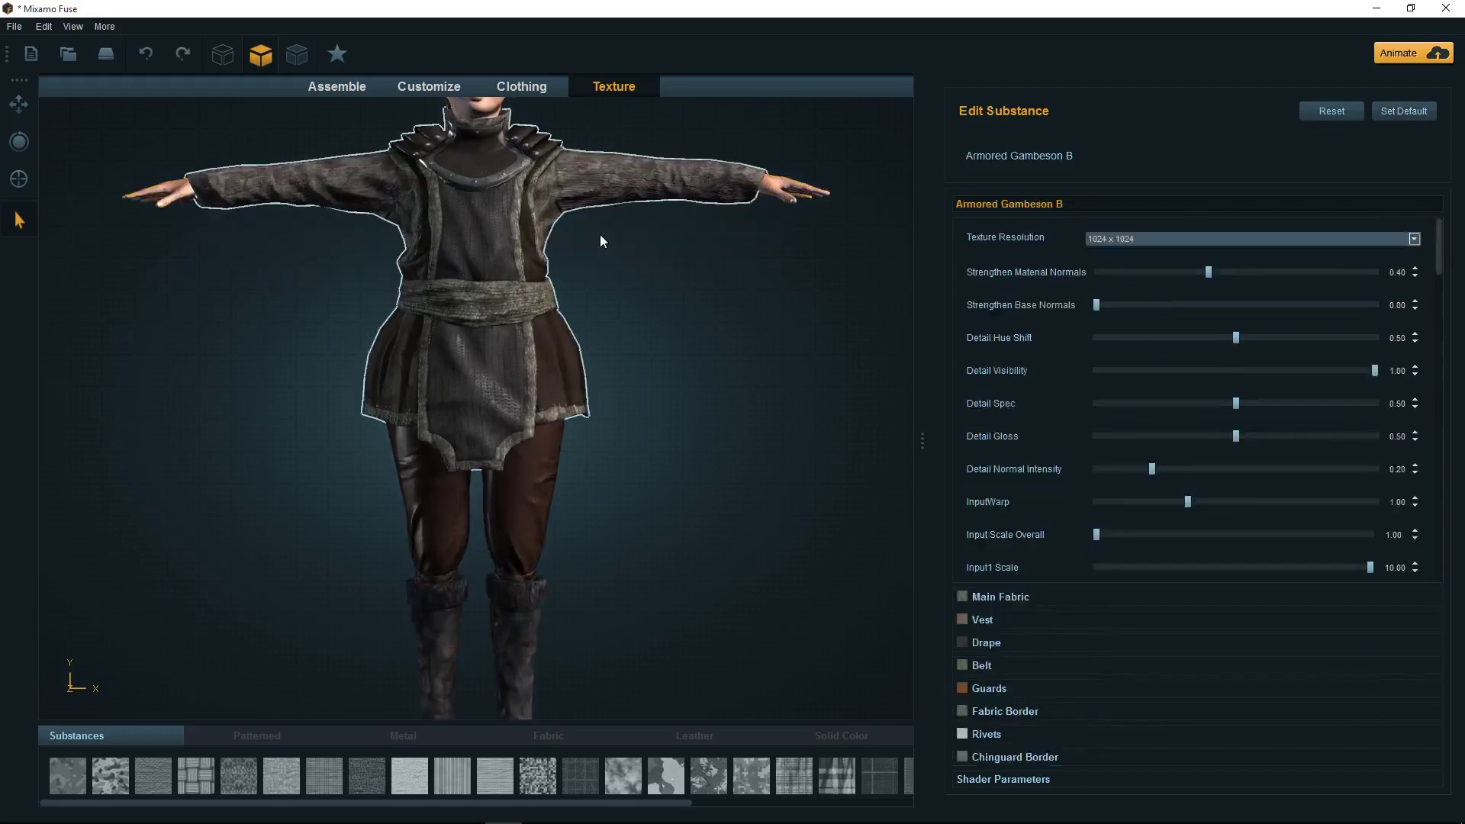
pyautogui.click(19, 105)
pyautogui.click(410, 446)
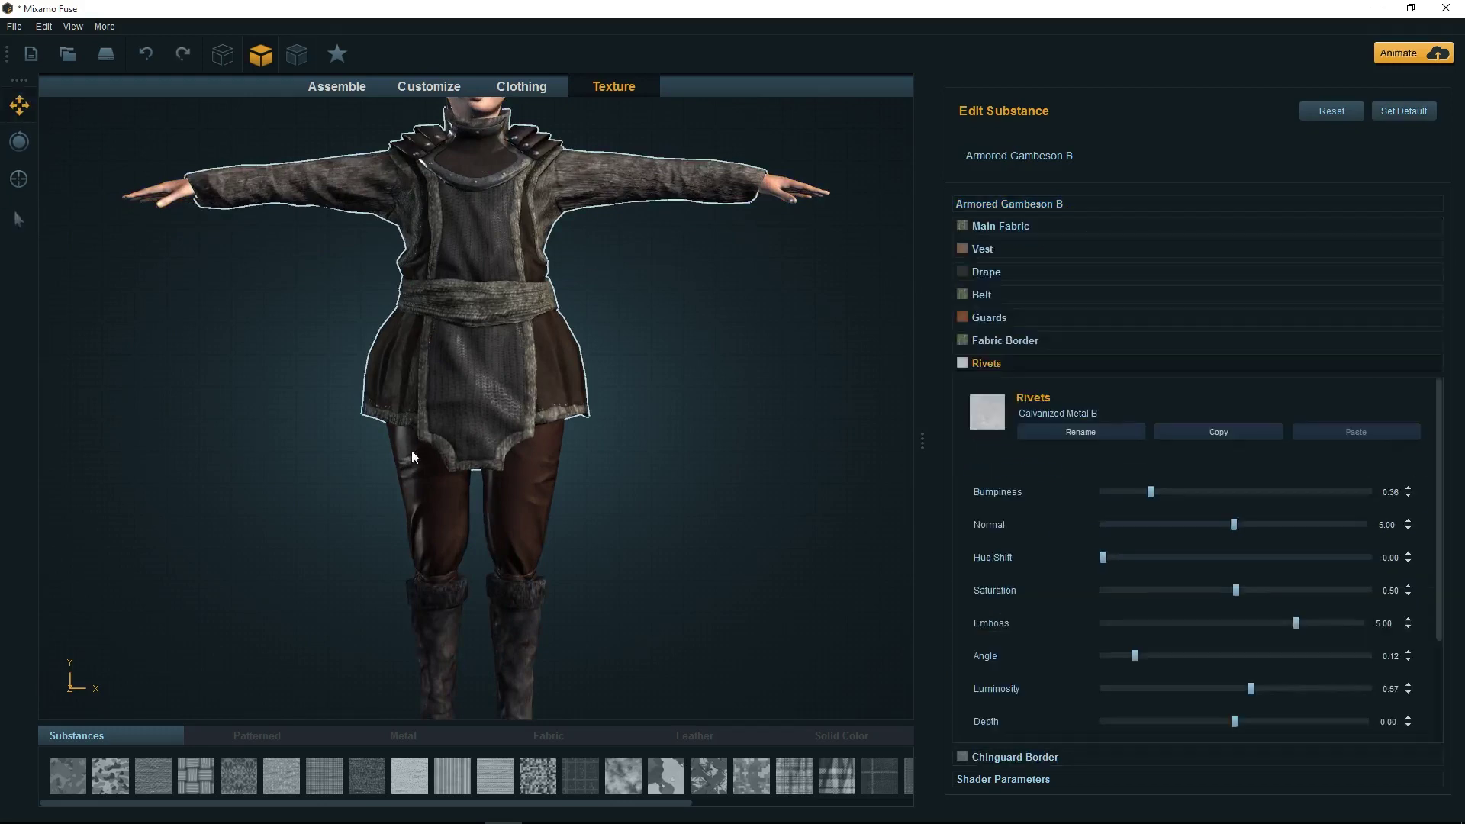
# Pan and zoom the viewport to bring the elf's face up close
pyautogui.moveTo(359, 319); pyautogui.dragTo(368, 586)
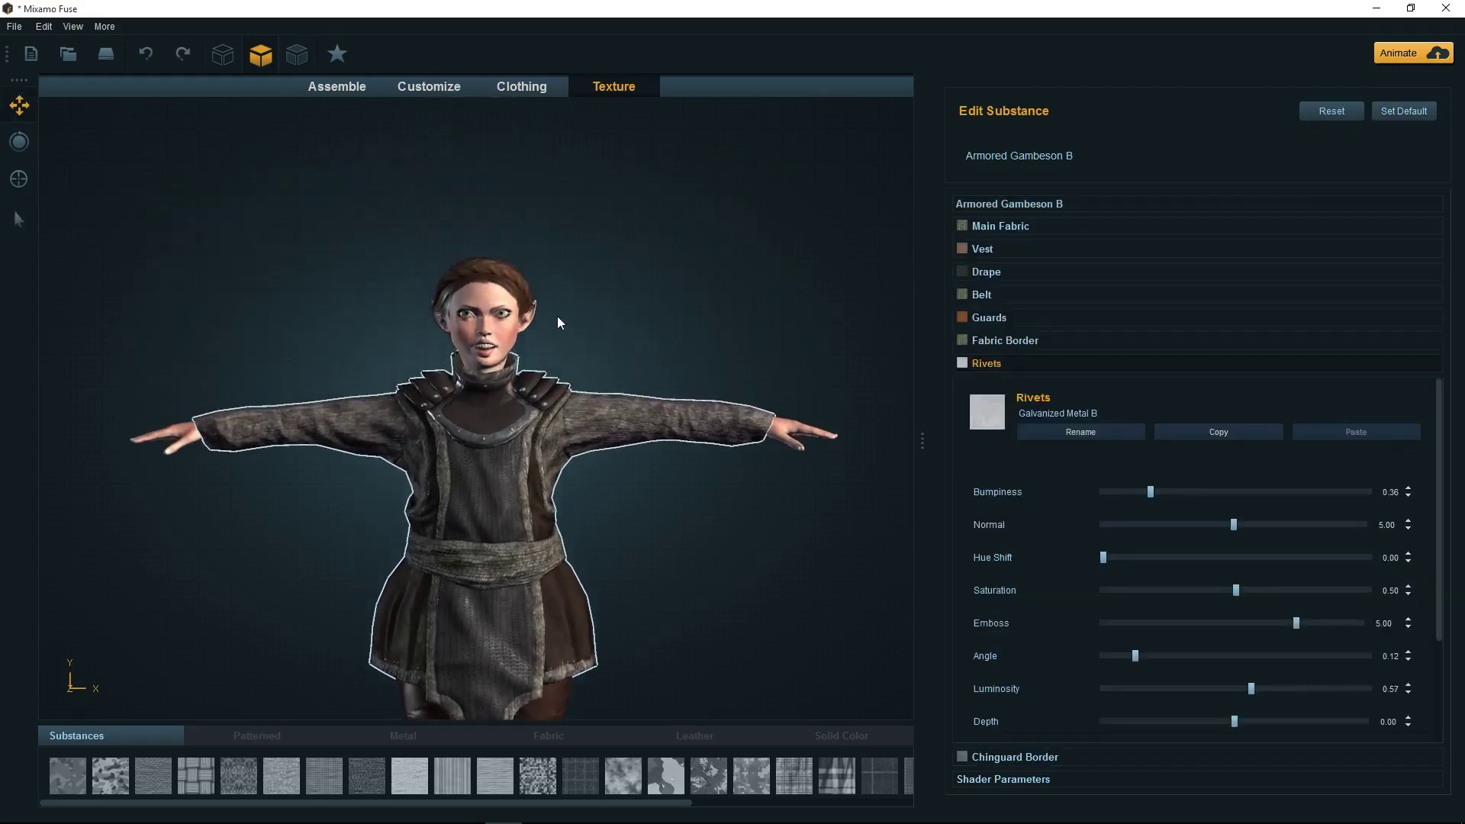
pyautogui.scroll(5, 557, 316)
pyautogui.moveTo(621, 268); pyautogui.dragTo(628, 419)
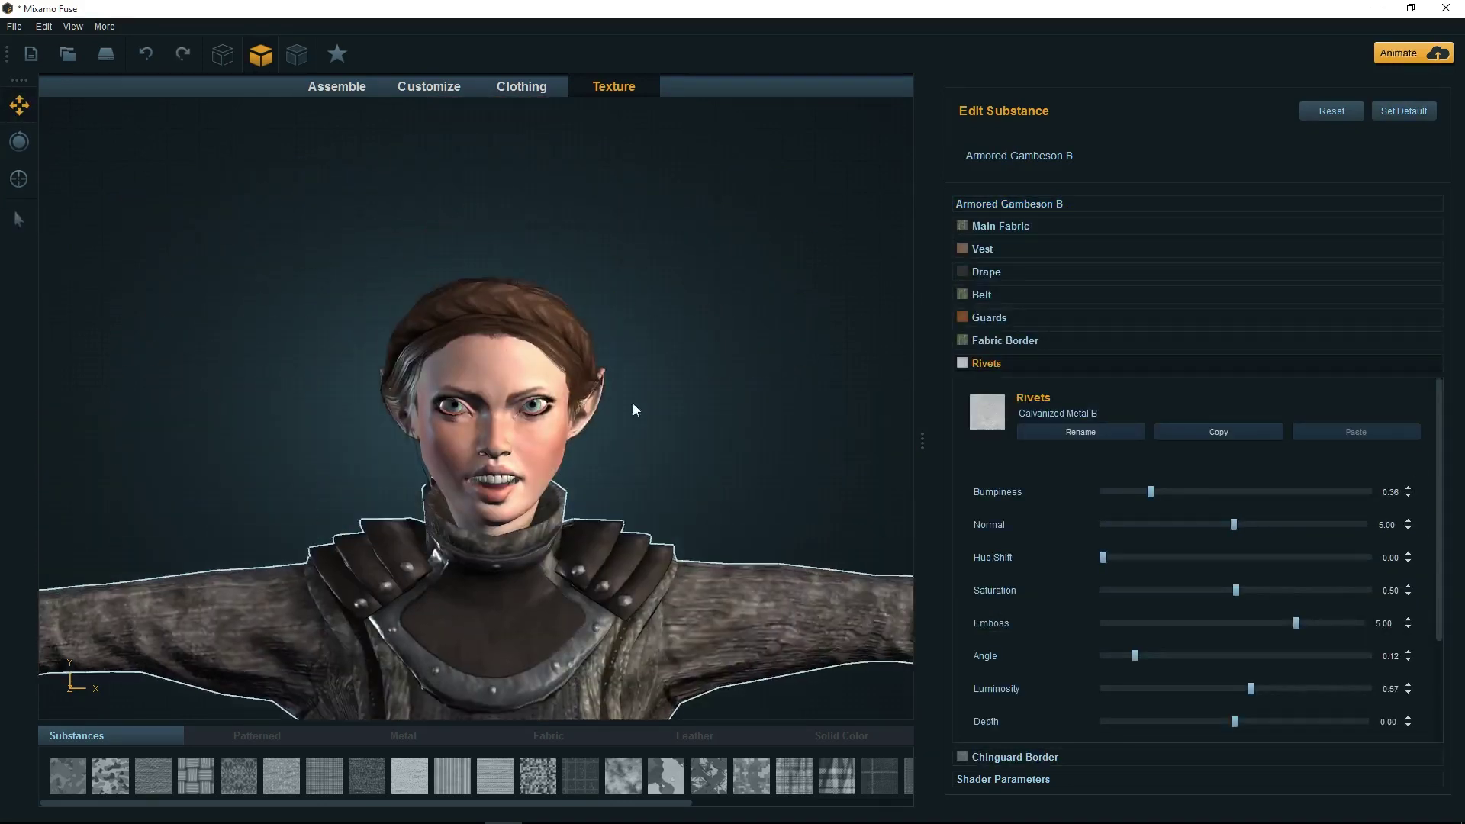
pyautogui.moveTo(788, 461); pyautogui.dragTo(765, 395)
pyautogui.scroll(3, 771, 395)
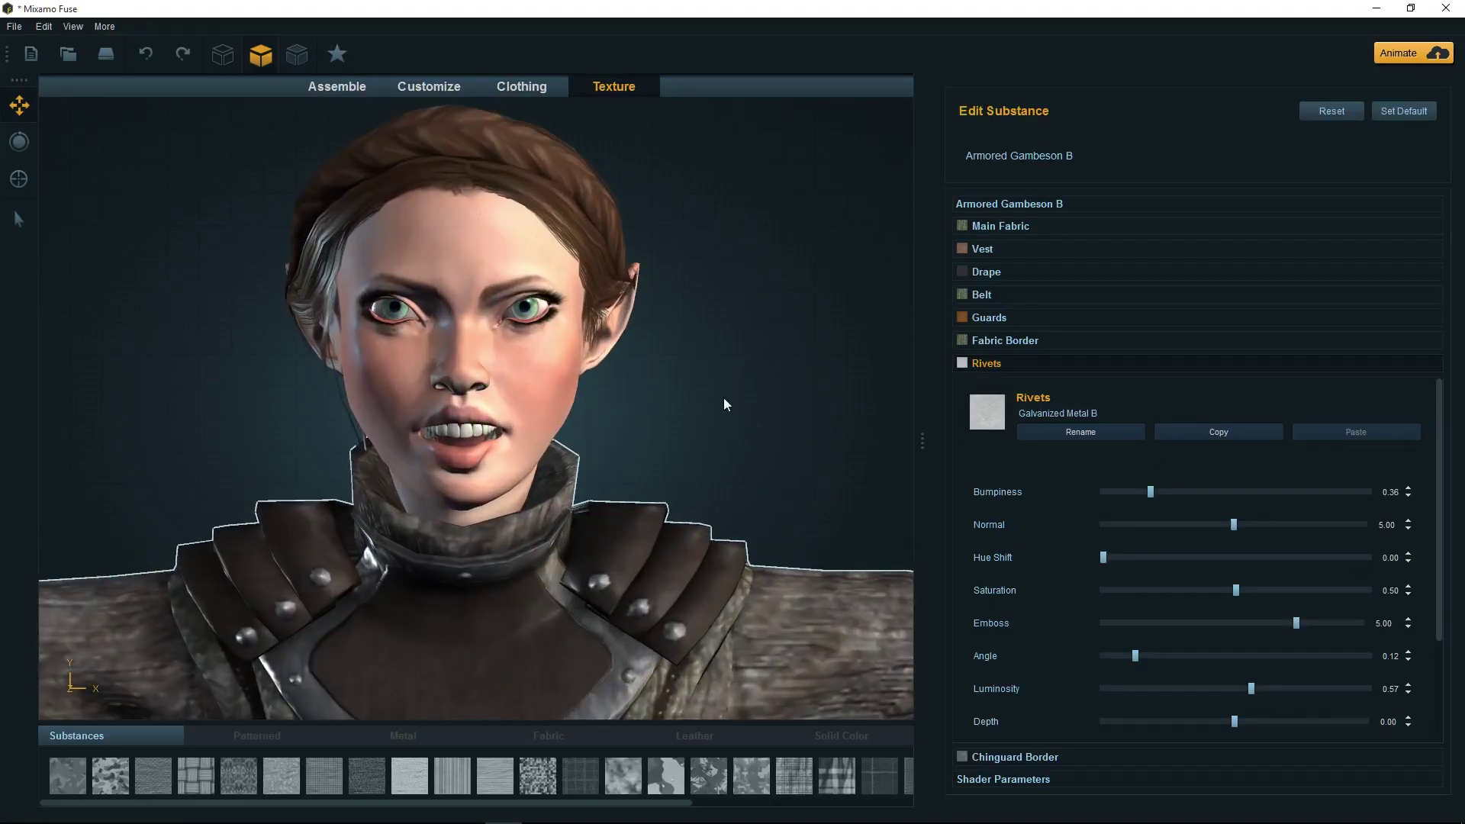
# Select the elf's face and darken the green Eye Border colour
pyautogui.click(446, 284)
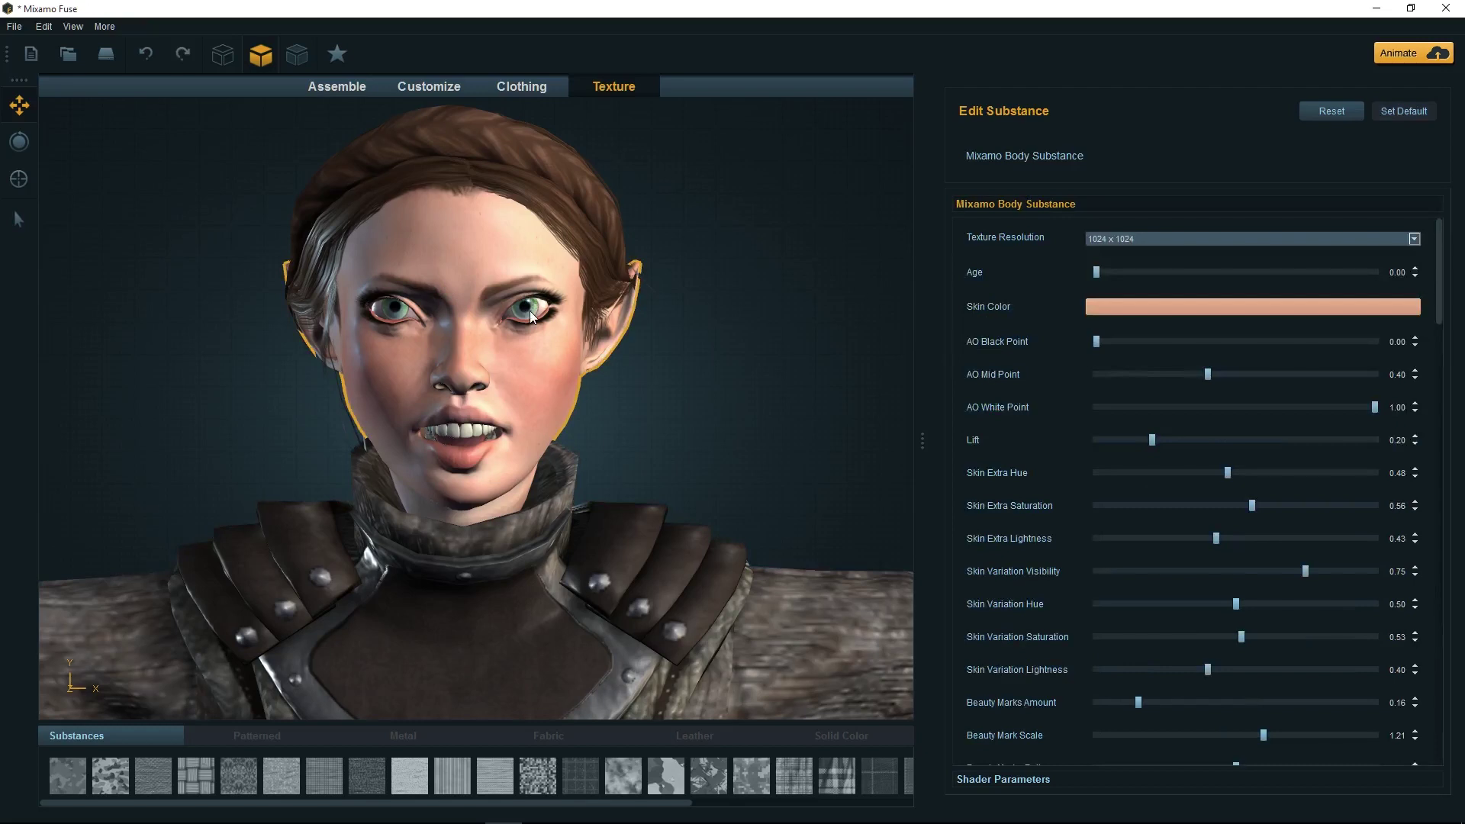
pyautogui.moveTo(1439, 316); pyautogui.dragTo(1443, 683)
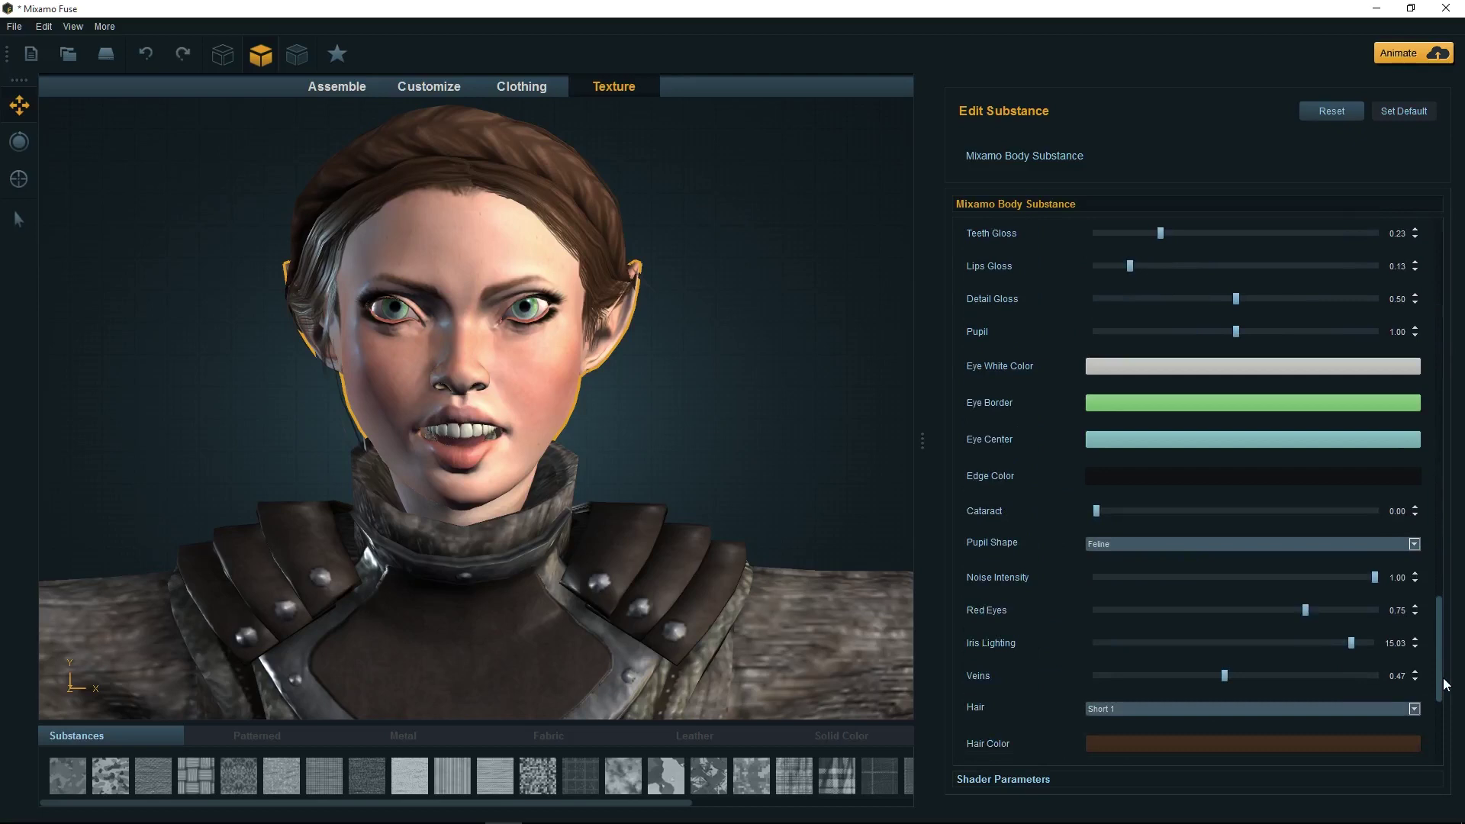
pyautogui.click(1134, 405)
pyautogui.click(371, 93)
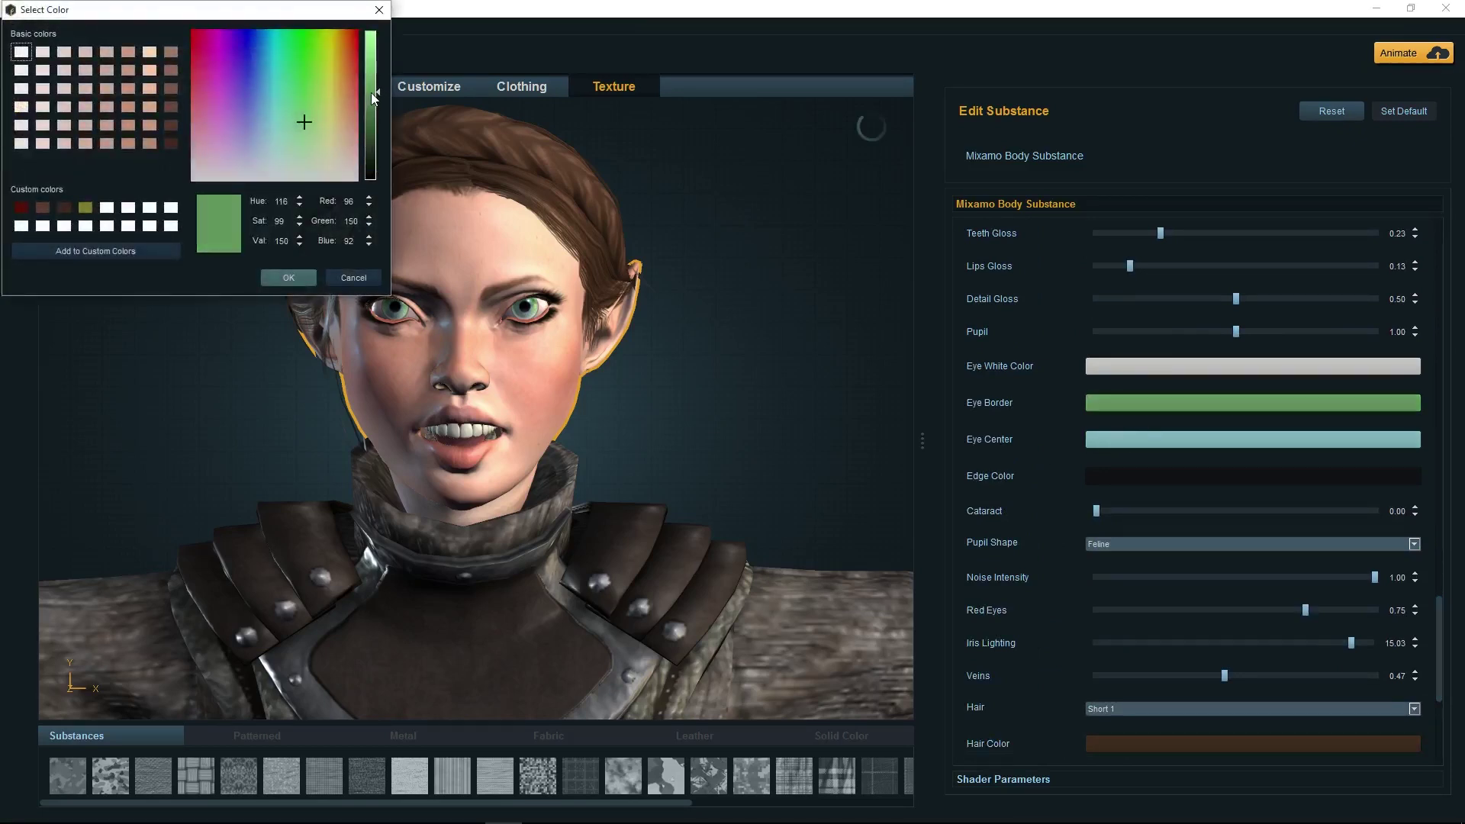
pyautogui.moveTo(374, 105); pyautogui.dragTo(372, 122)
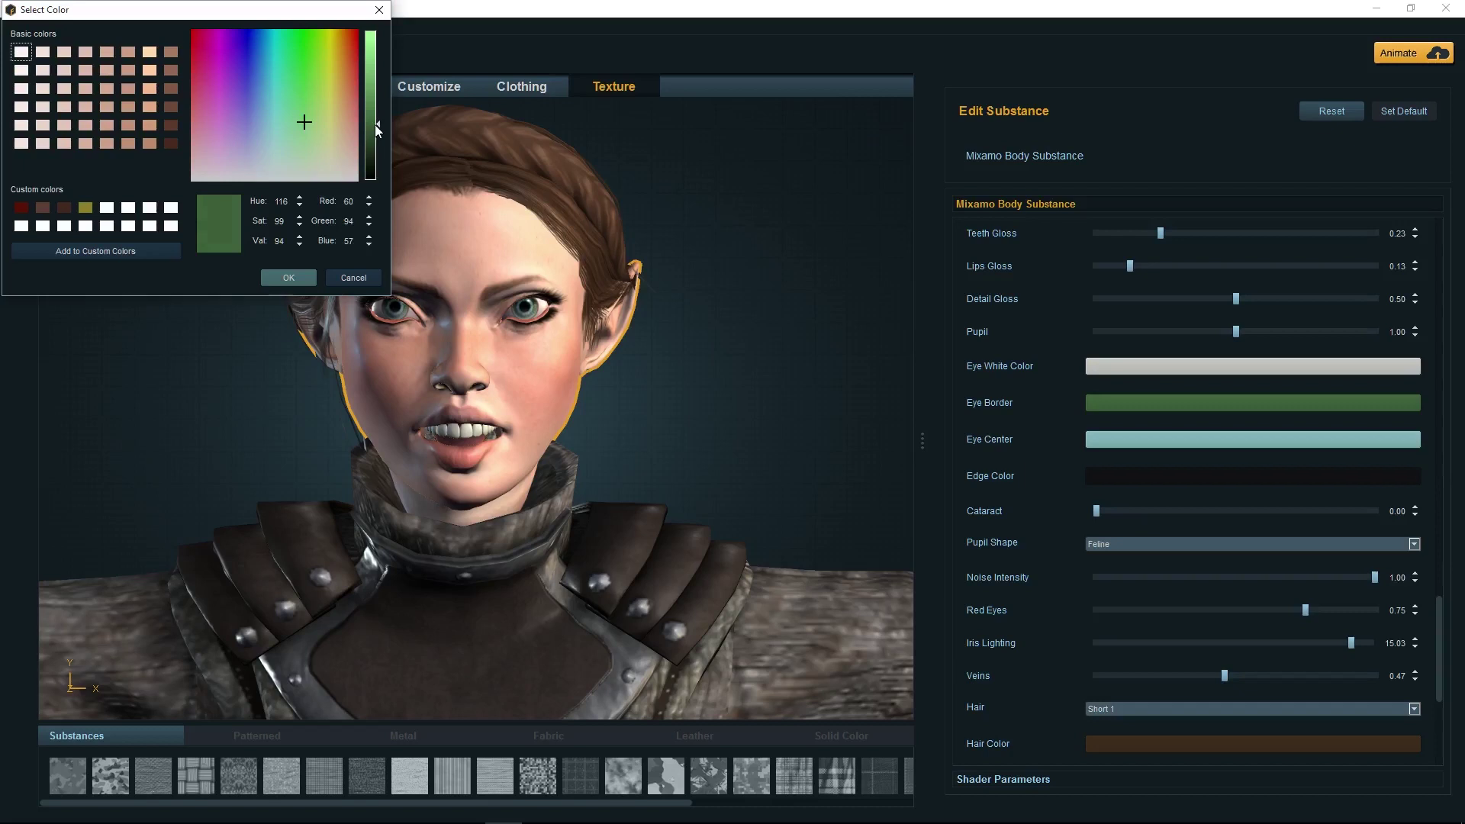
# Make the eye centre light green (108, 186, 102), switch pupils from Feline to Human, and confirm
pyautogui.click(1130, 438)
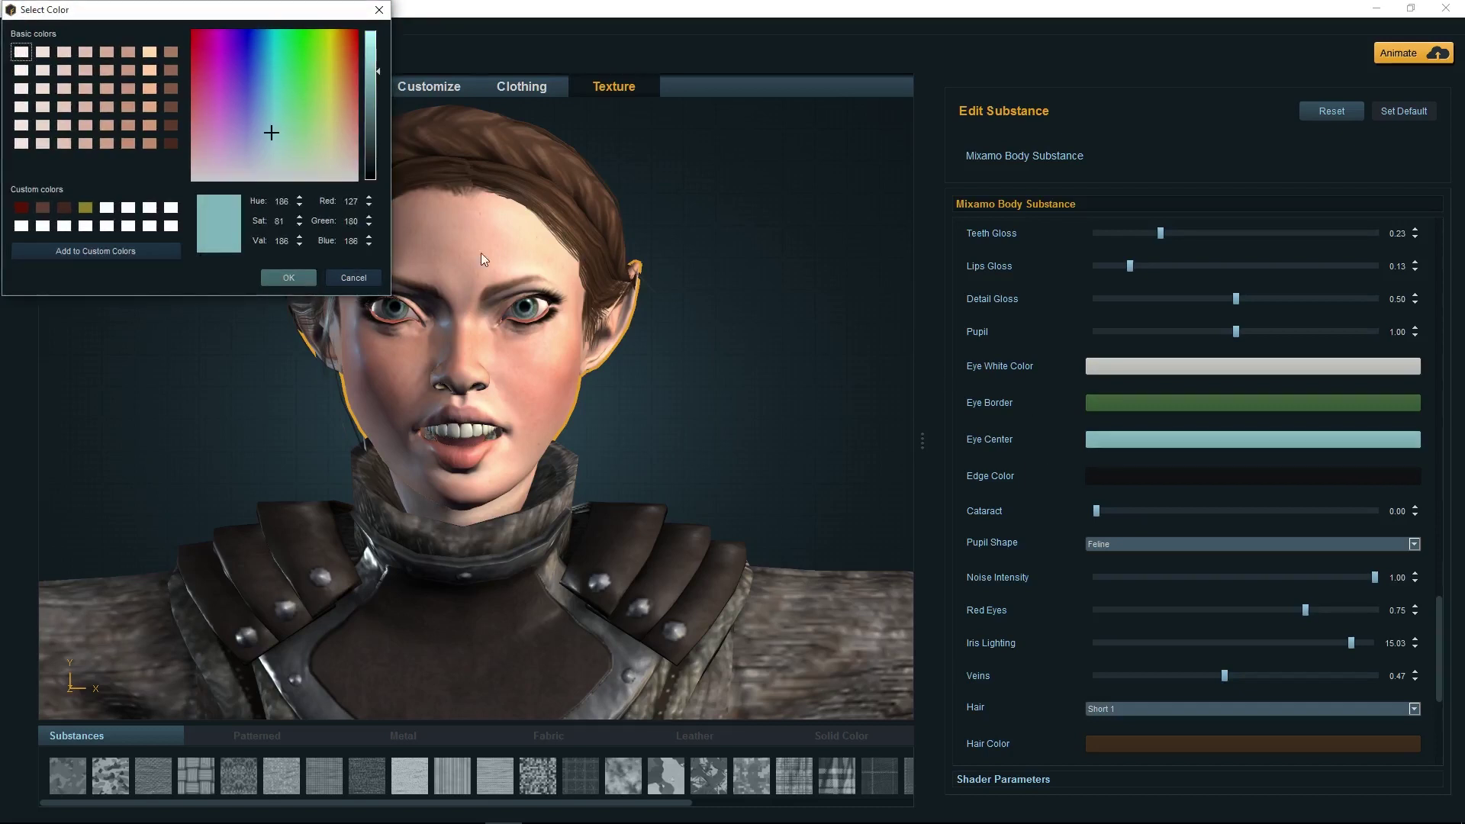
pyautogui.click(304, 113)
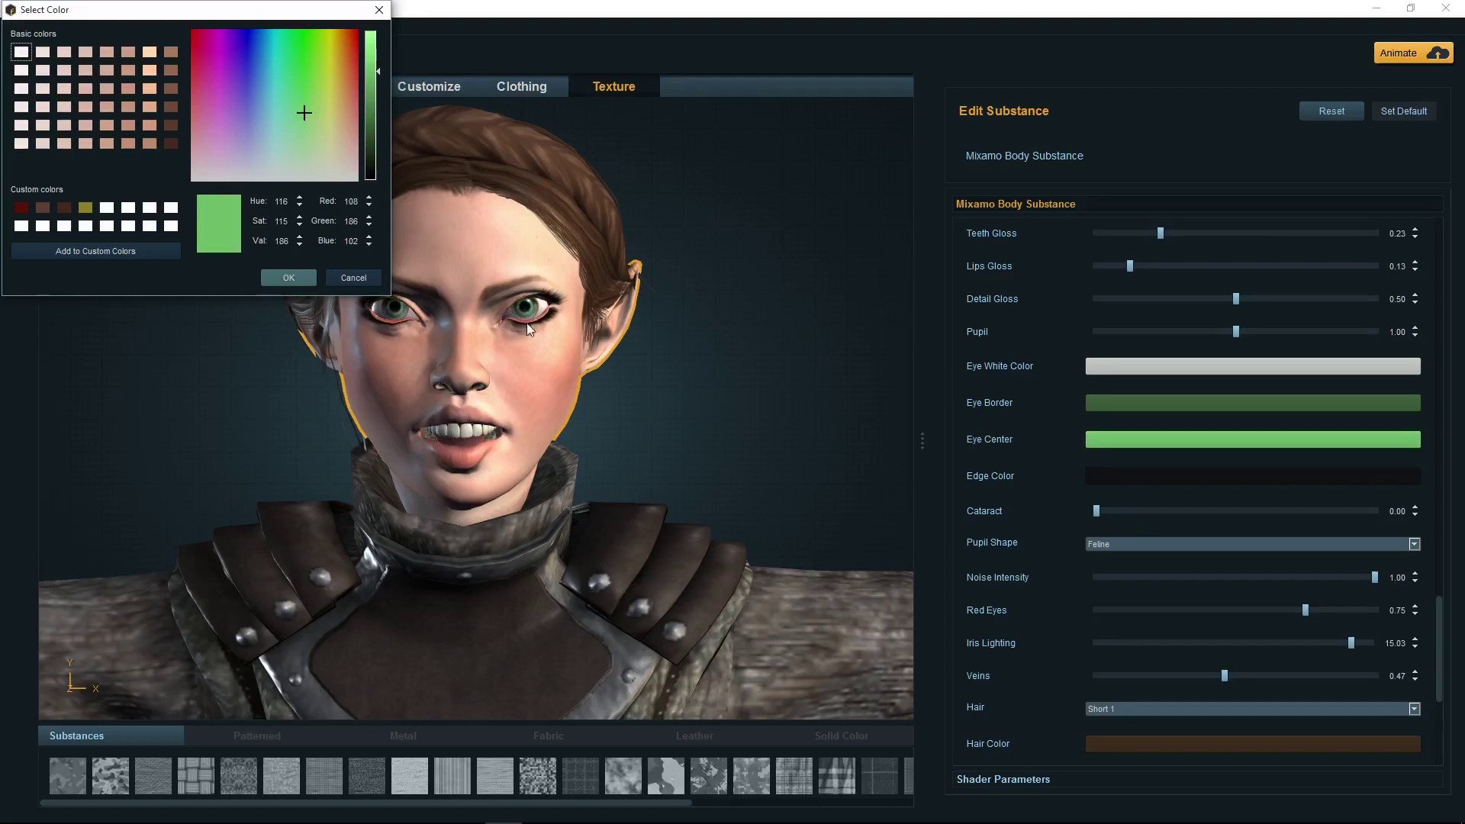
pyautogui.click(1151, 544)
pyautogui.click(1138, 554)
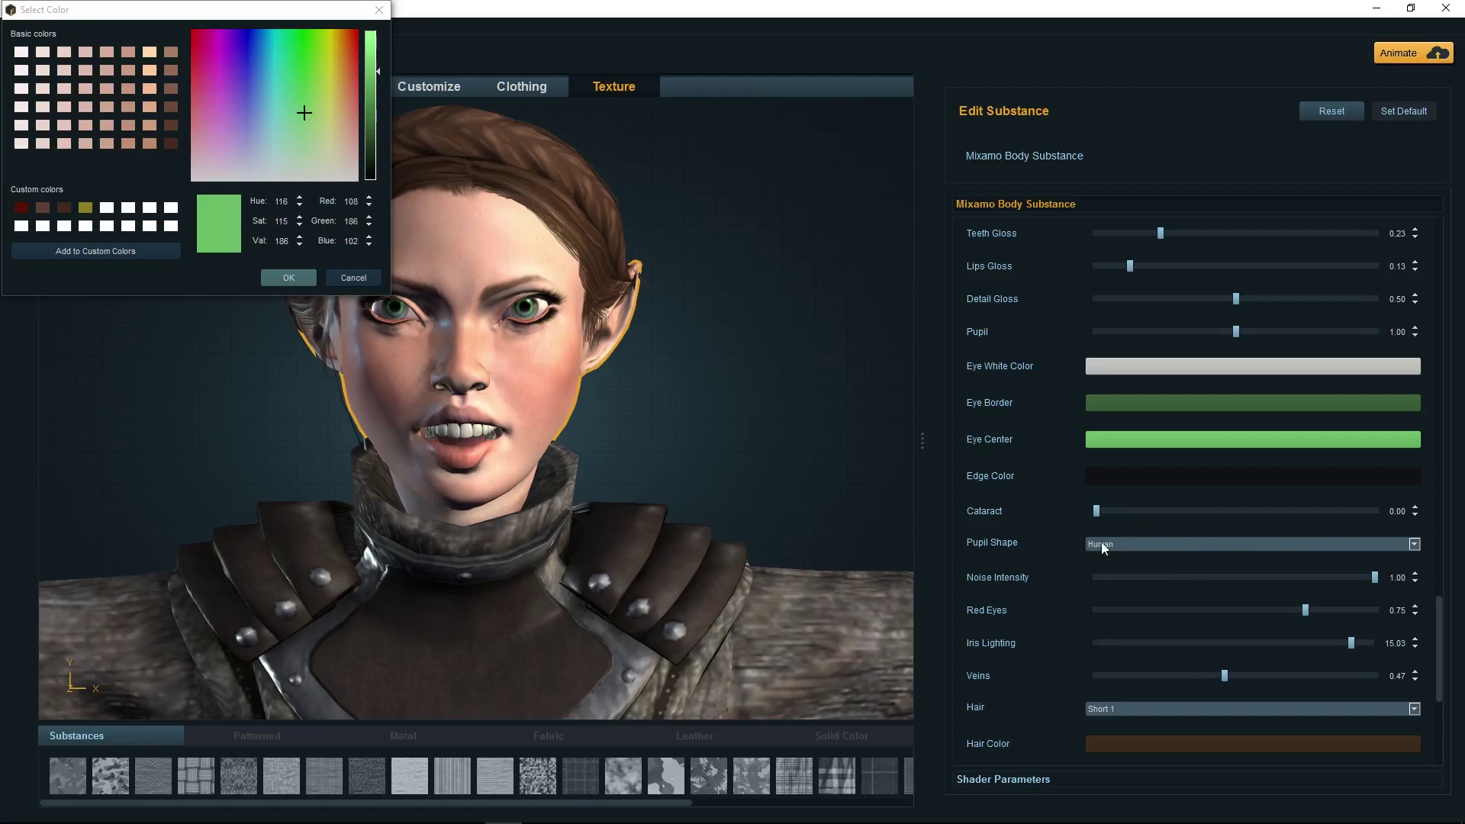
pyautogui.scroll(-1, 1059, 599)
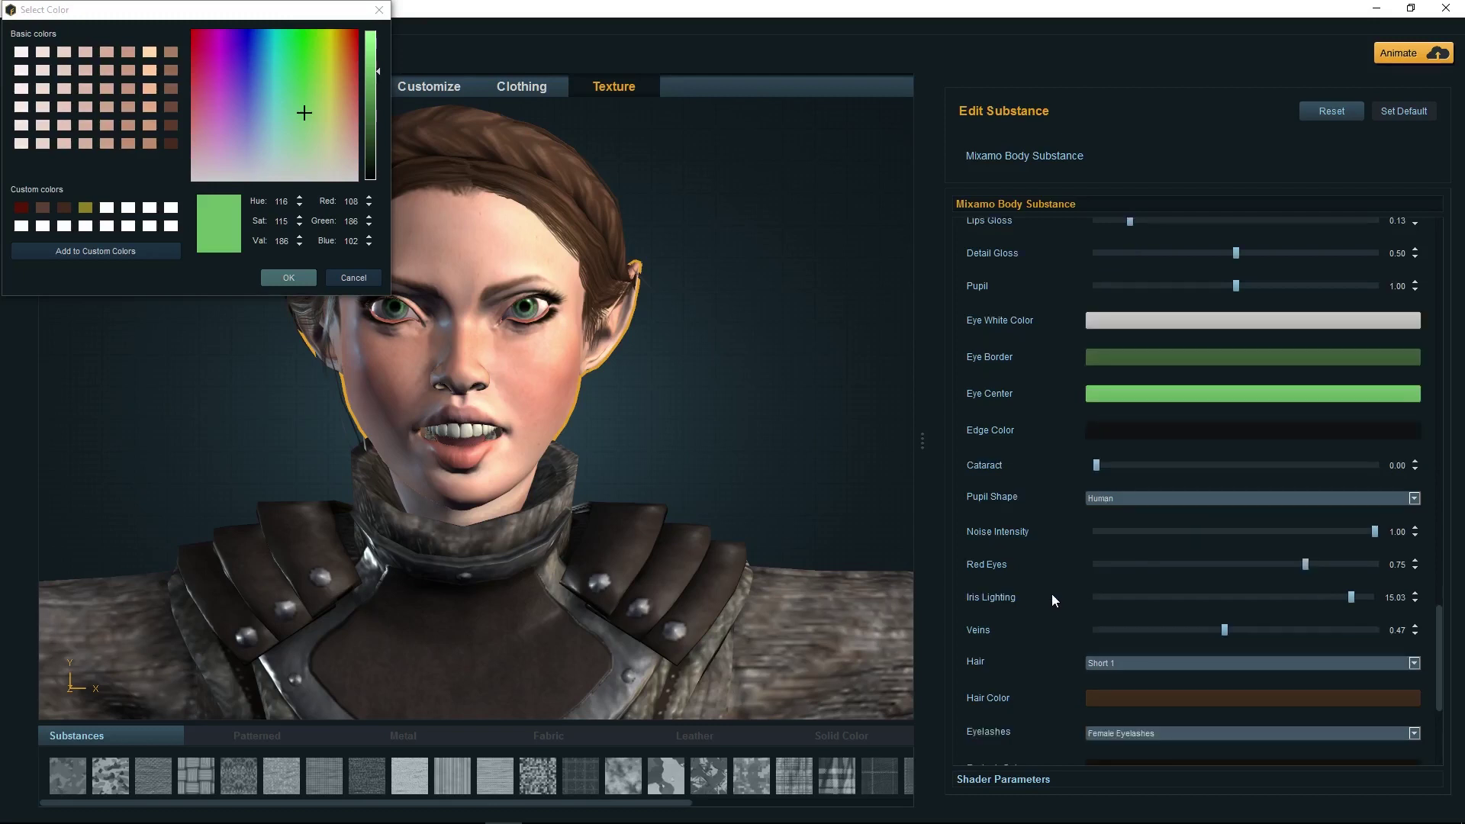
pyautogui.click(302, 279)
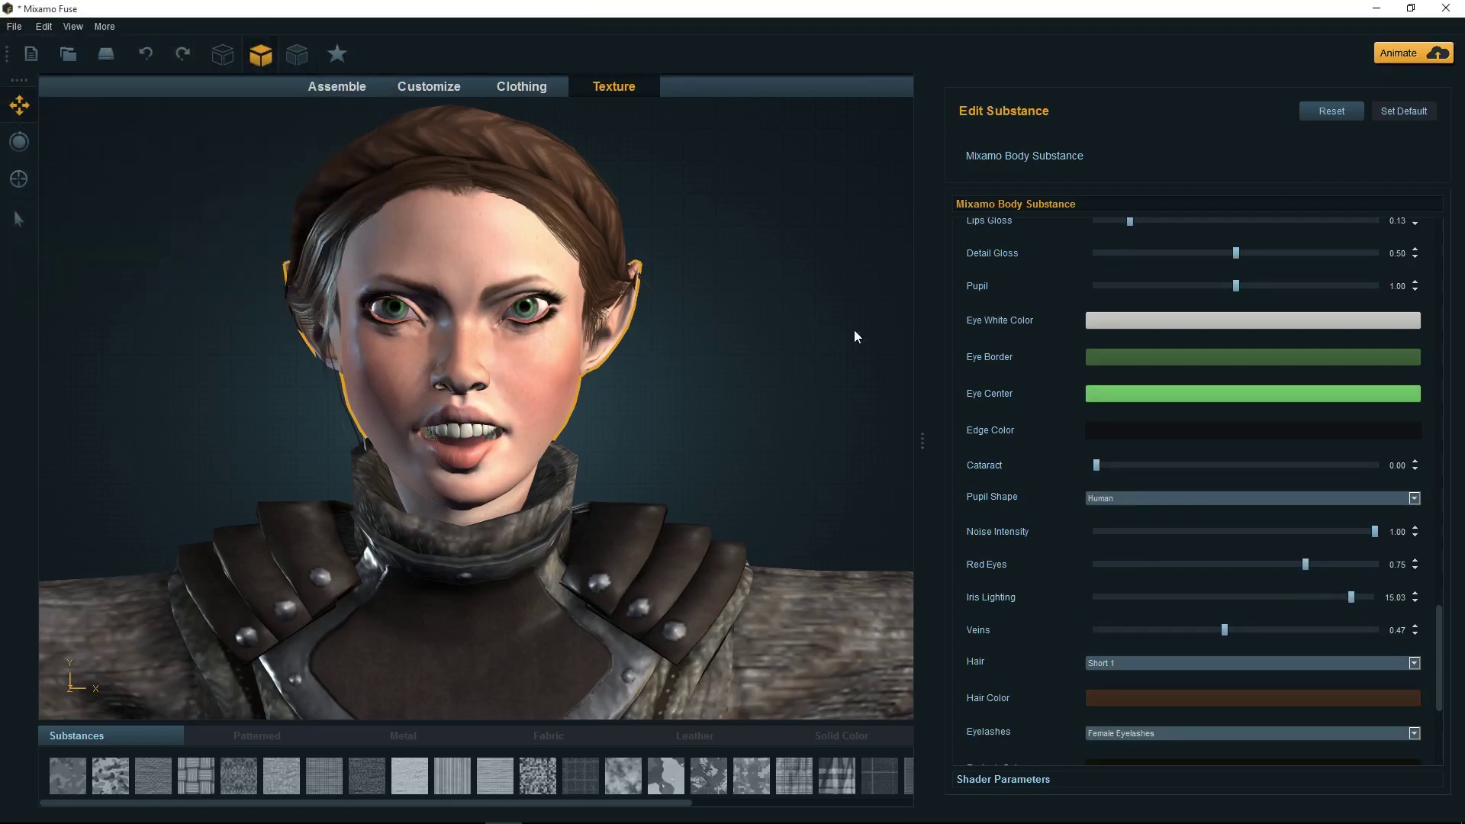
# Scroll the substance list, then return to the Customize stage to reach the Teeth sliders
pyautogui.scroll(-3, 1102, 615)
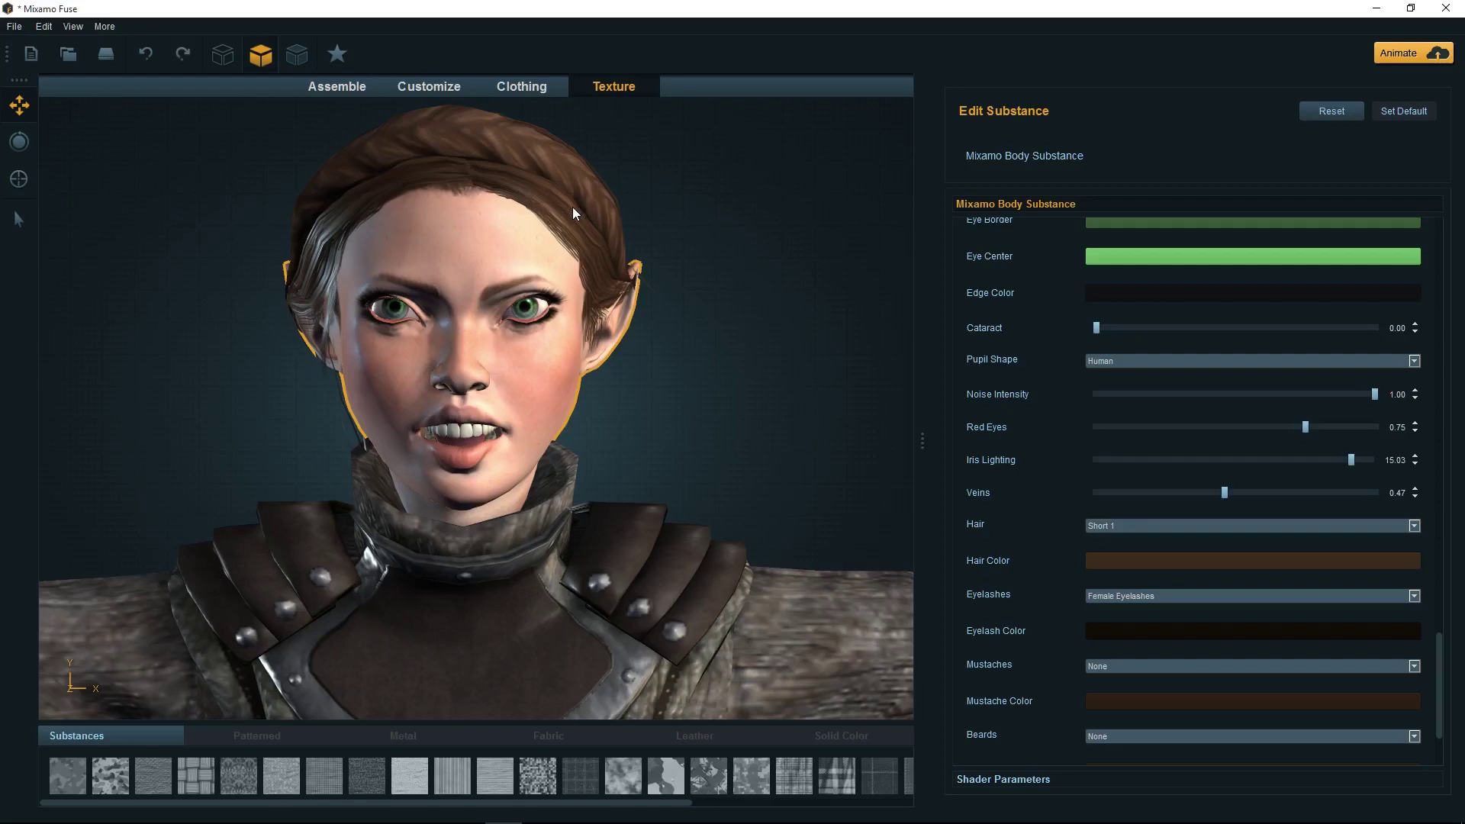
pyautogui.scroll(-3, 809, 355)
pyautogui.scroll(1, 1114, 437)
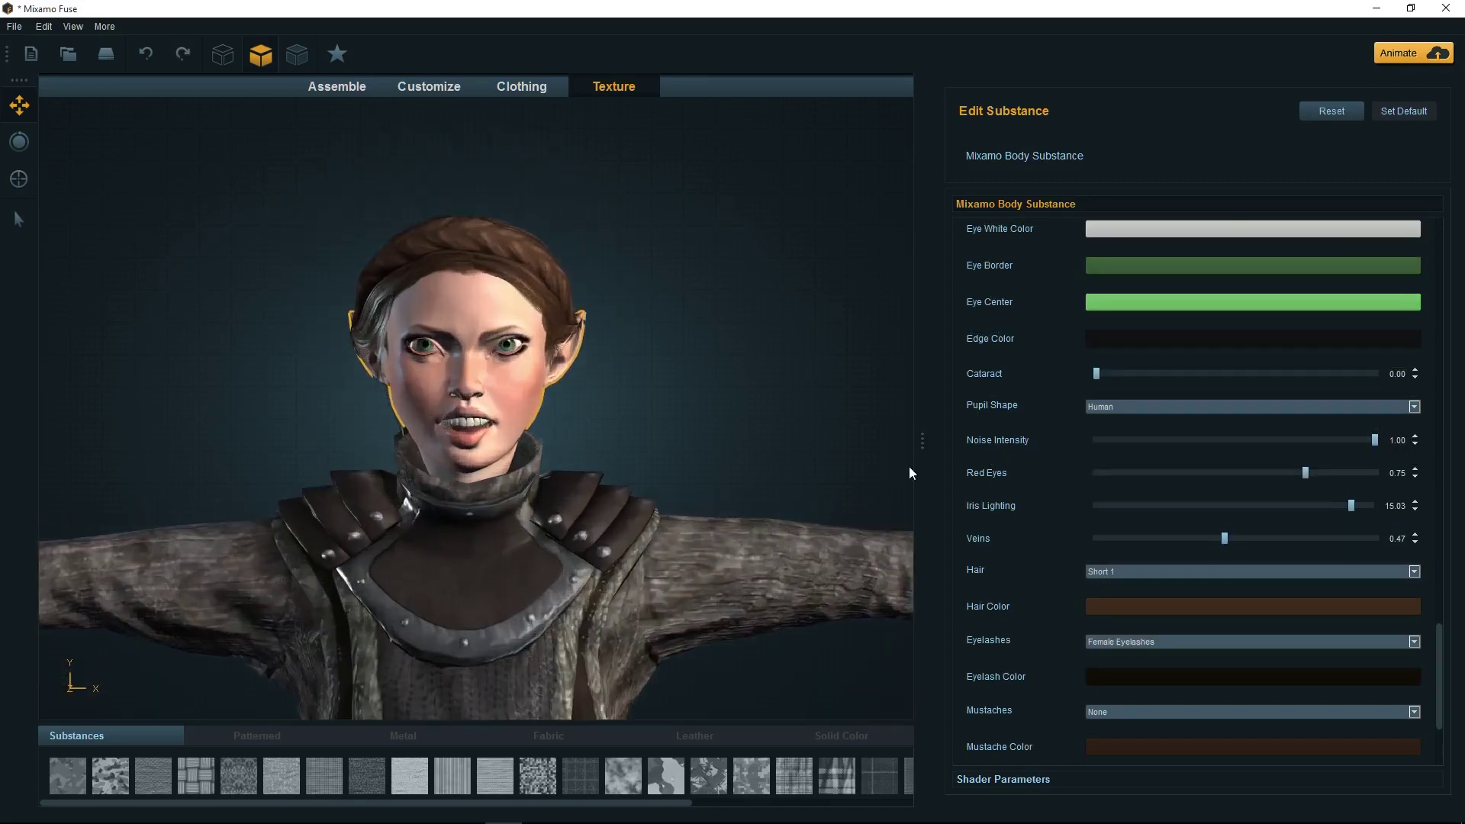
pyautogui.scroll(3, 910, 468)
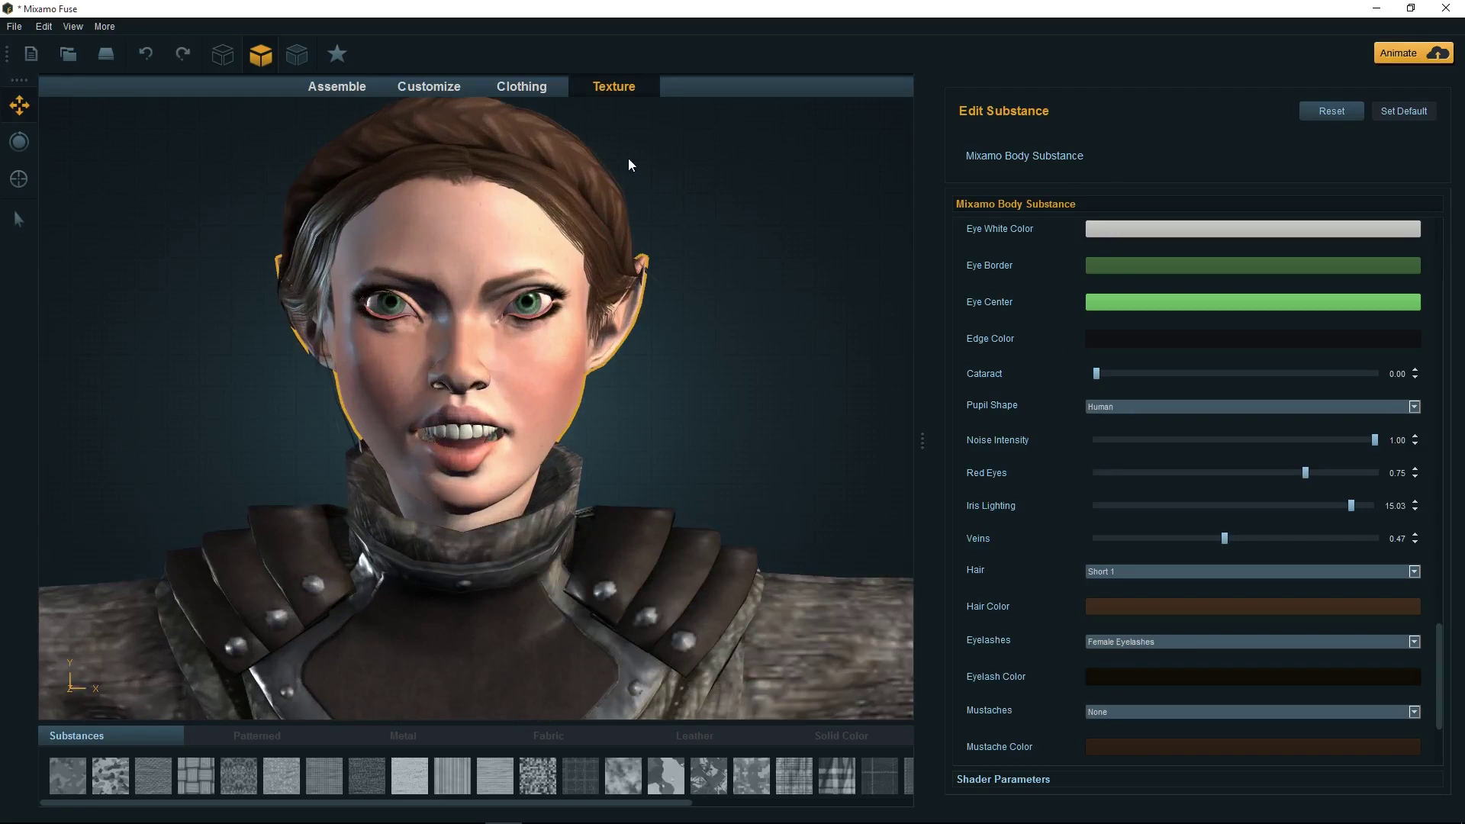
pyautogui.click(455, 88)
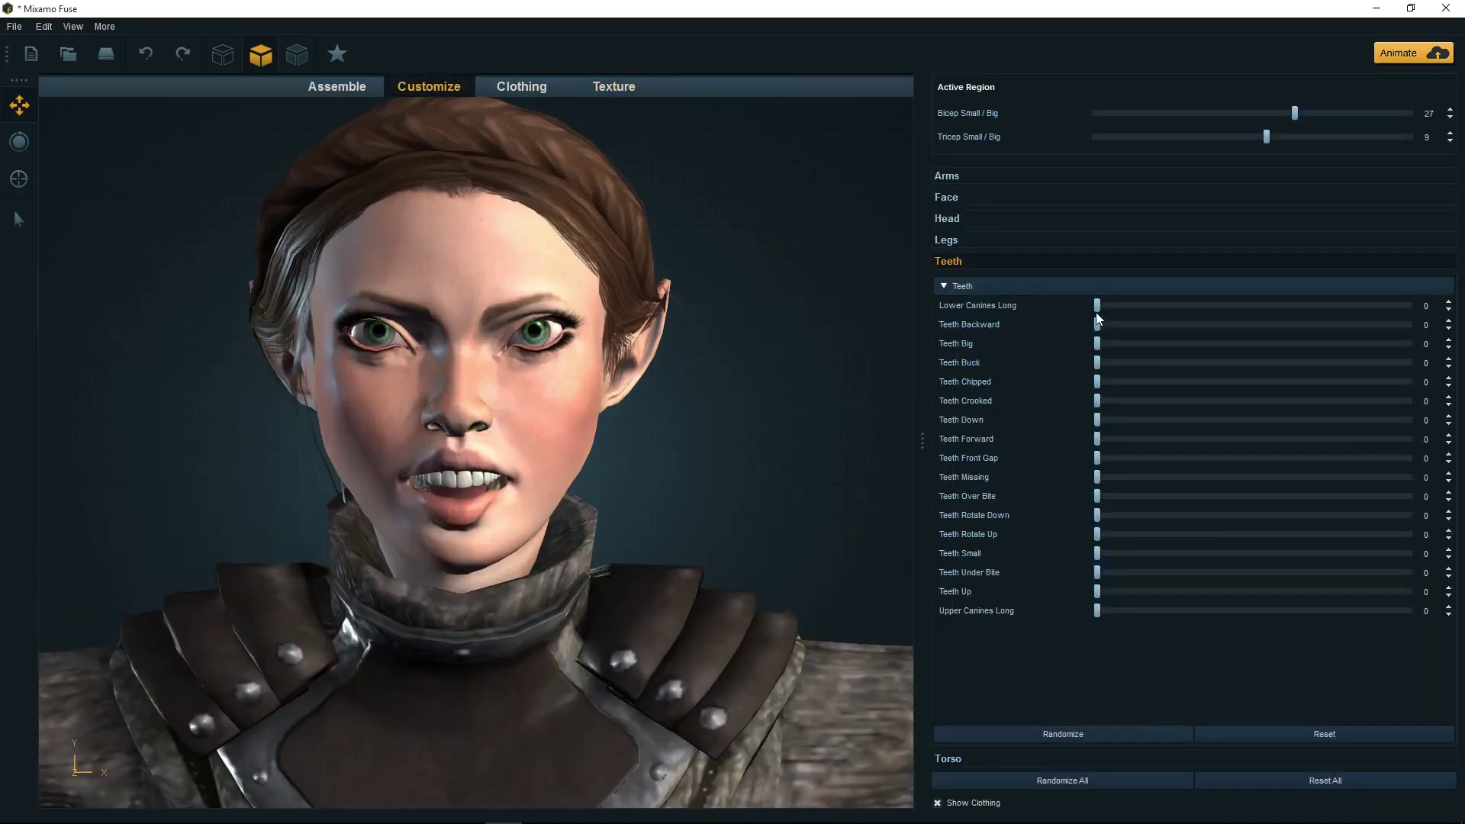
# Set Teeth Chipped to 73 and Upper Canines Long to about 30 for small fangs
pyautogui.moveTo(1097, 303); pyautogui.dragTo(1041, 287)
pyautogui.moveTo(1097, 381); pyautogui.dragTo(1293, 383)
pyautogui.moveTo(1099, 611); pyautogui.dragTo(1334, 584)
pyautogui.moveTo(1369, 574); pyautogui.dragTo(1186, 566)
# Back in the Texture stage, select the body and shrink the Pupil value to 0.74
pyautogui.click(599, 89)
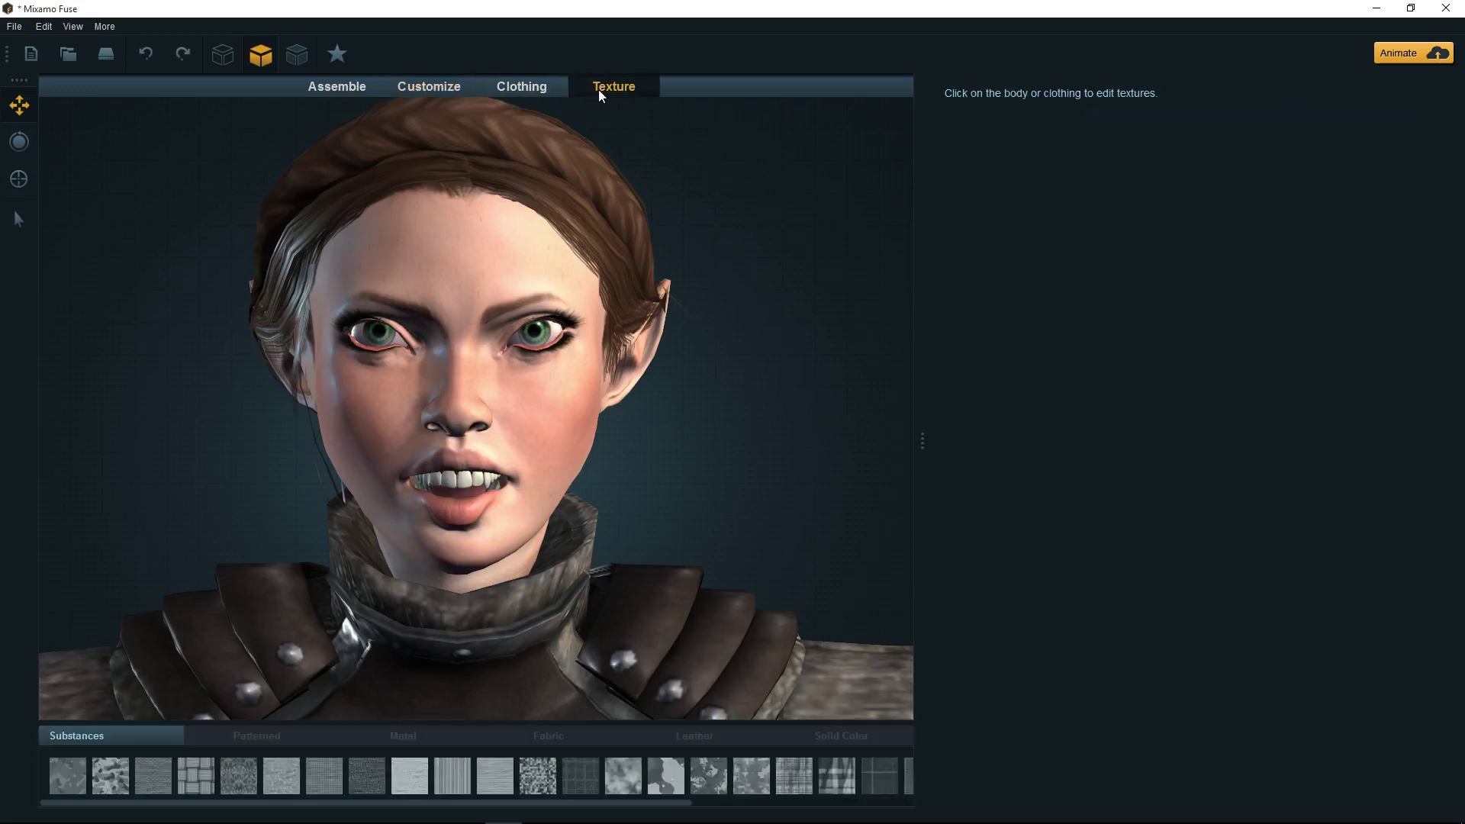
pyautogui.click(499, 305)
pyautogui.scroll(-20, 1358, 525)
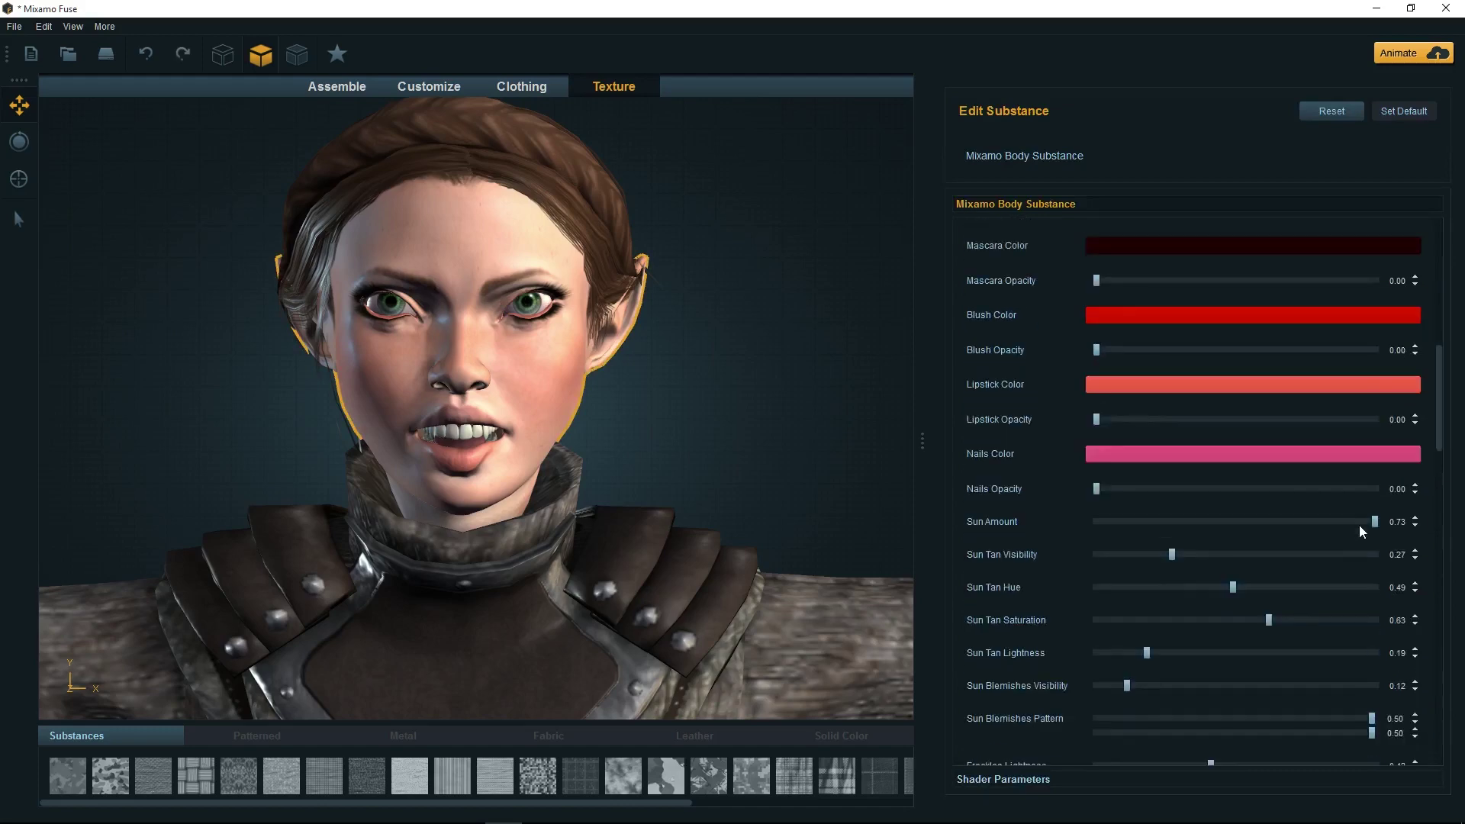
pyautogui.scroll(-9, 1360, 526)
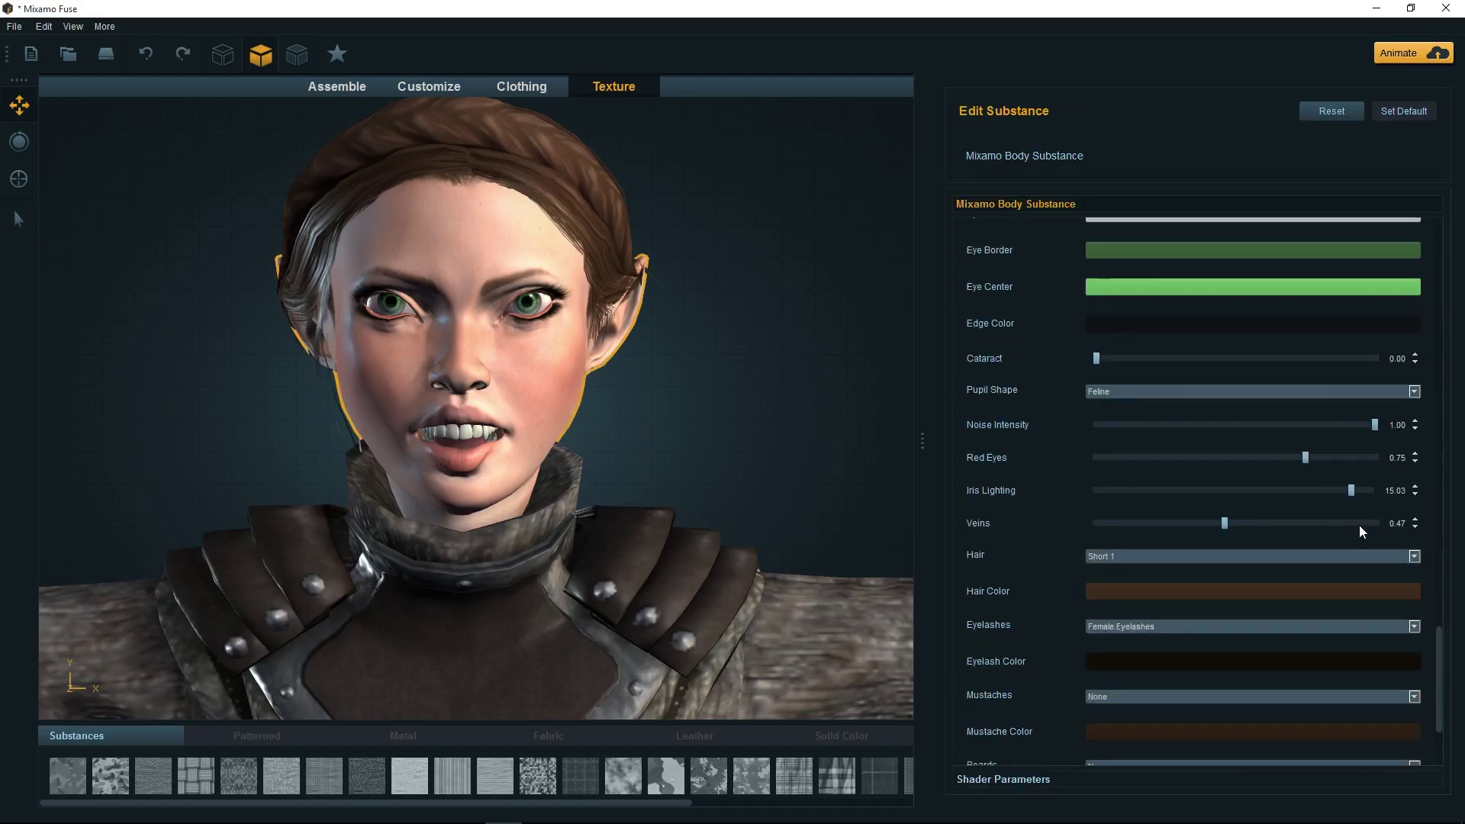
pyautogui.scroll(8, 1358, 525)
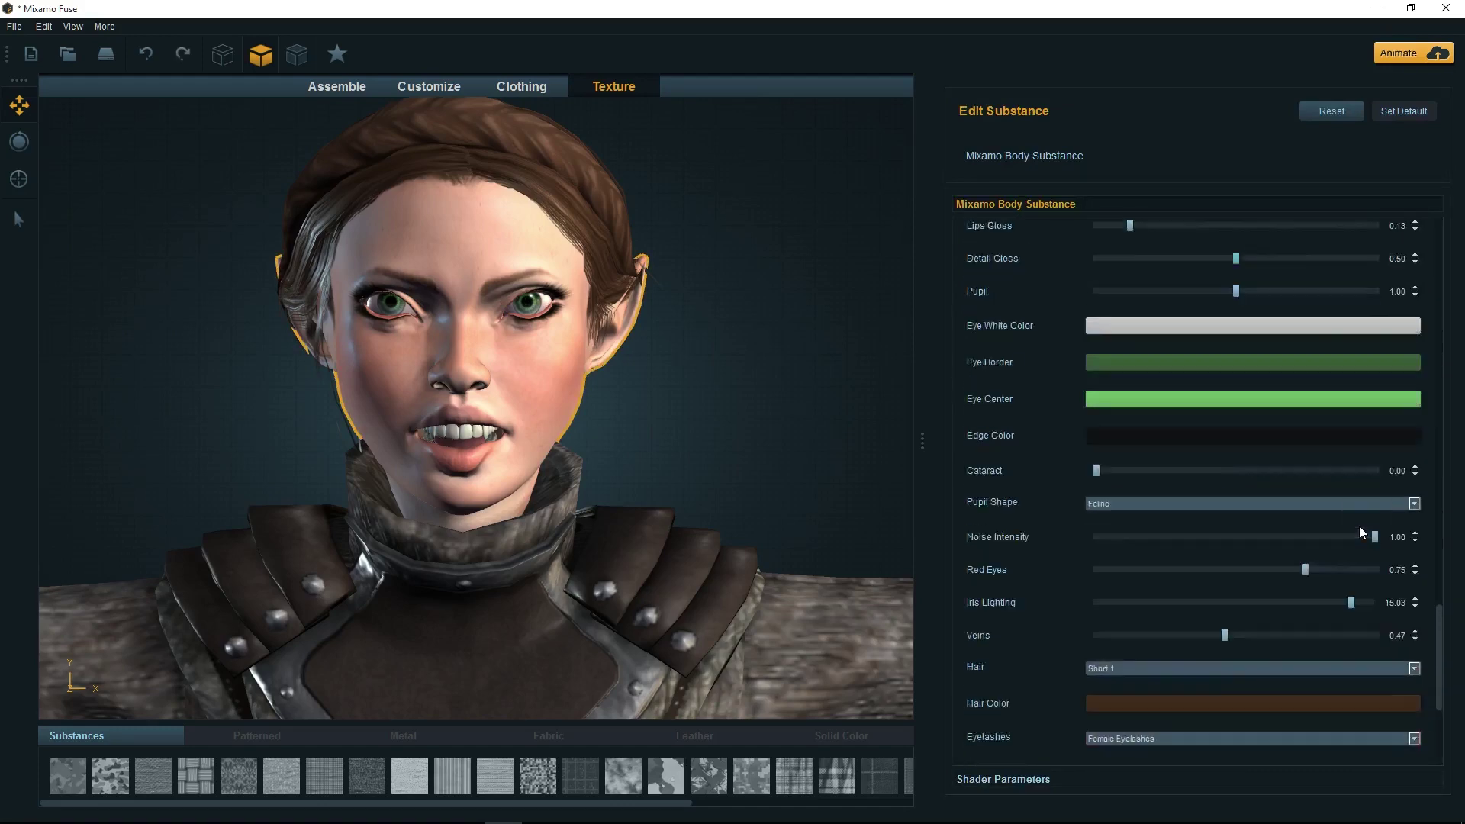
pyautogui.scroll(4, 1194, 558)
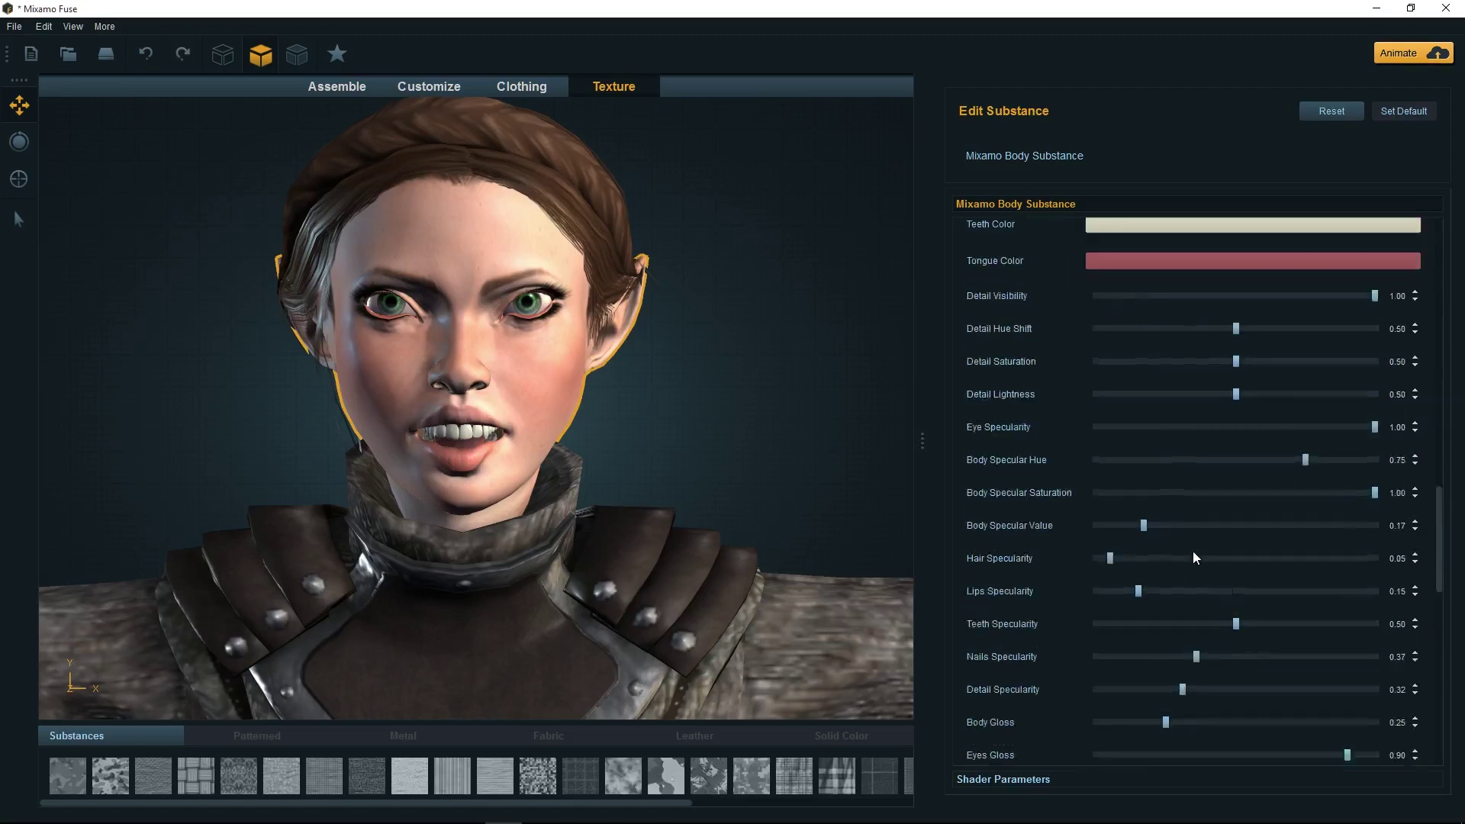
pyautogui.scroll(-4, 1194, 557)
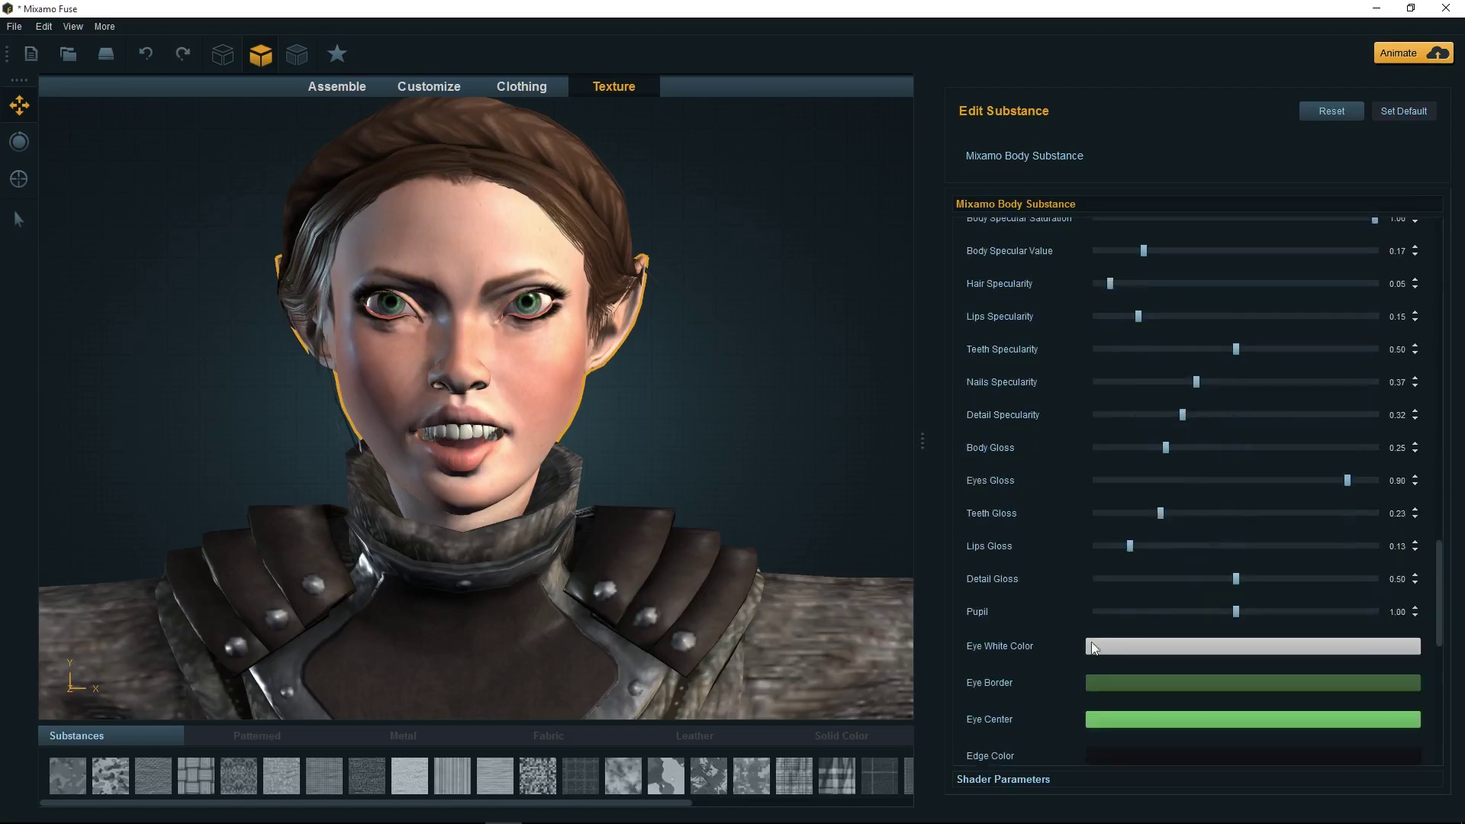
pyautogui.moveTo(1237, 611); pyautogui.dragTo(1202, 608)
# Raise Face Freckles Visibility to 0.50 and Overall Freckles Visibility to 0.66
pyautogui.scroll(5, 1188, 338)
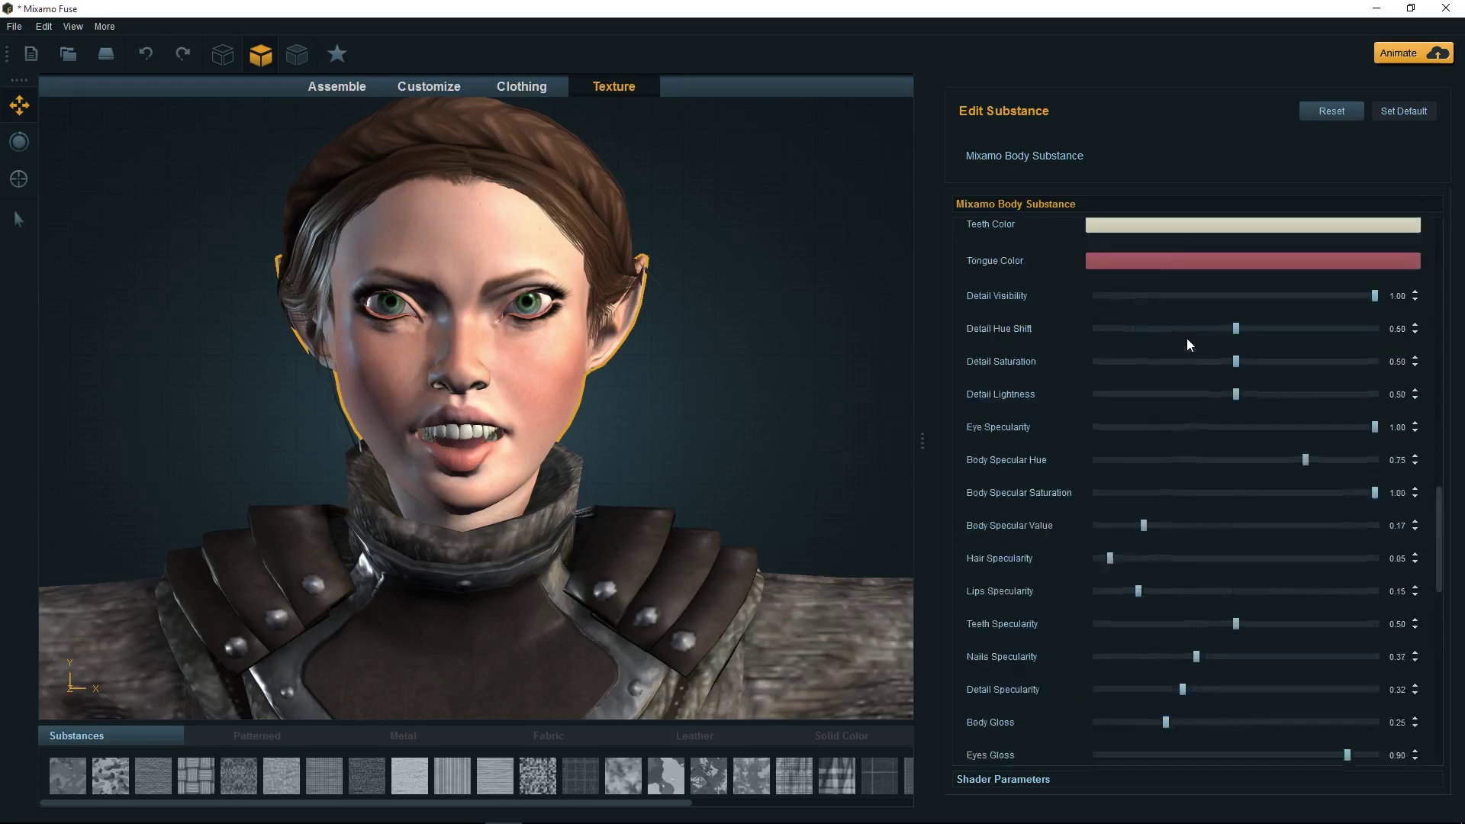
pyautogui.scroll(2, 1199, 578)
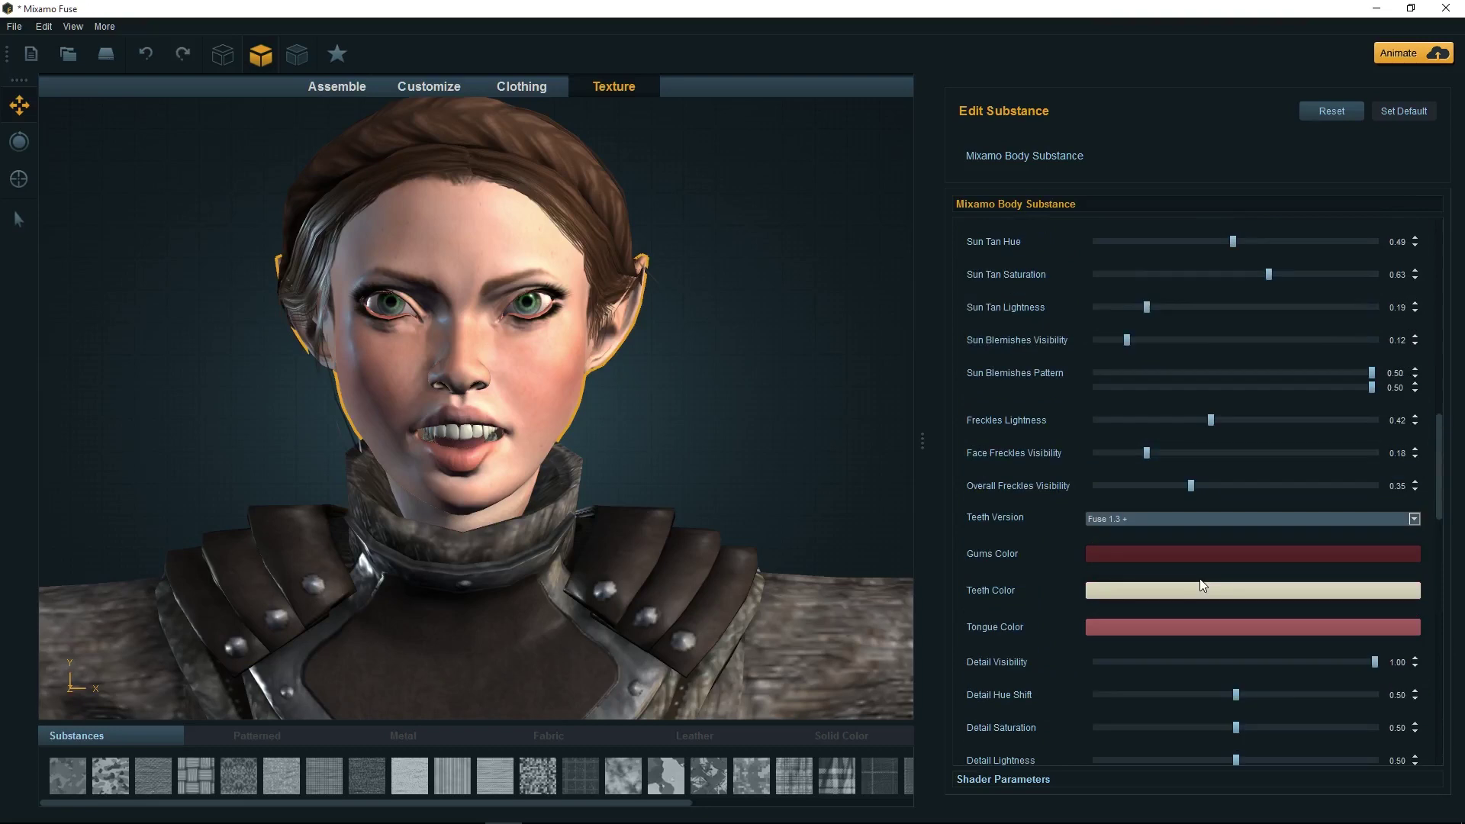
pyautogui.moveTo(1147, 453); pyautogui.dragTo(1238, 452)
pyautogui.moveTo(1191, 484); pyautogui.dragTo(1282, 477)
pyautogui.scroll(5, 1134, 331)
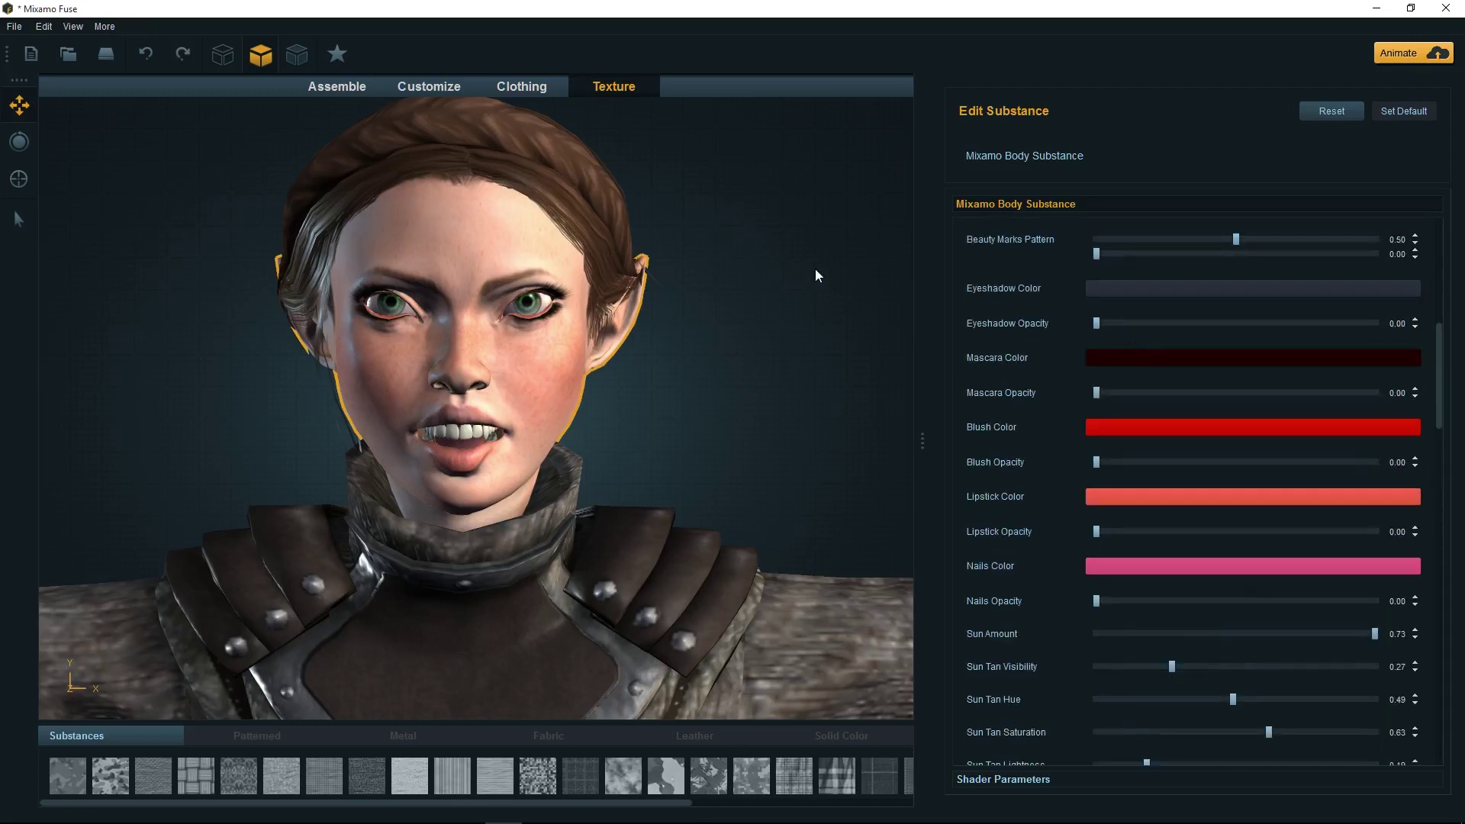
# Save the character as MixamoElf.fuse in the Fuse Creations folder
pyautogui.click(14, 26)
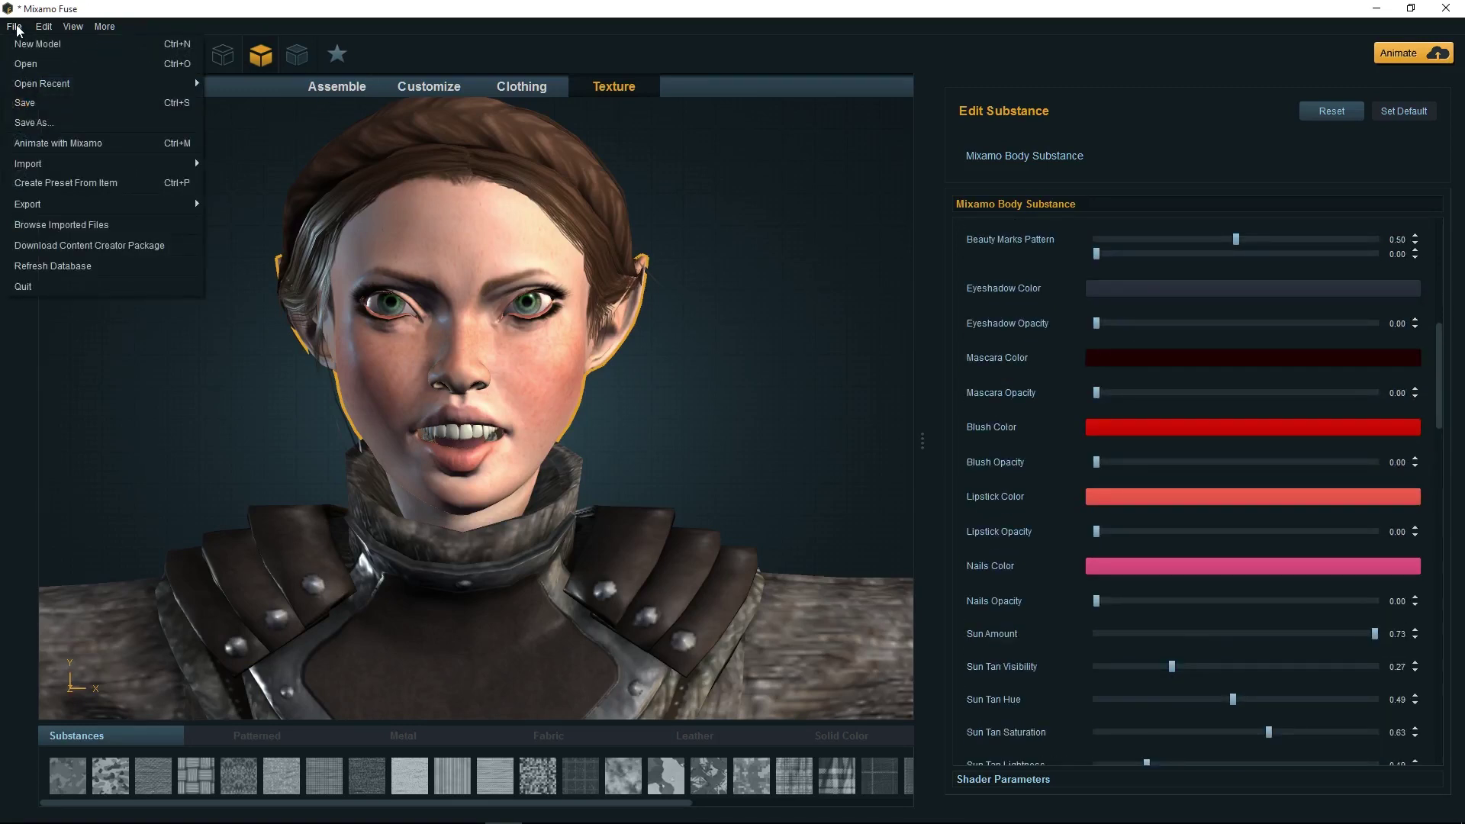
pyautogui.click(45, 101)
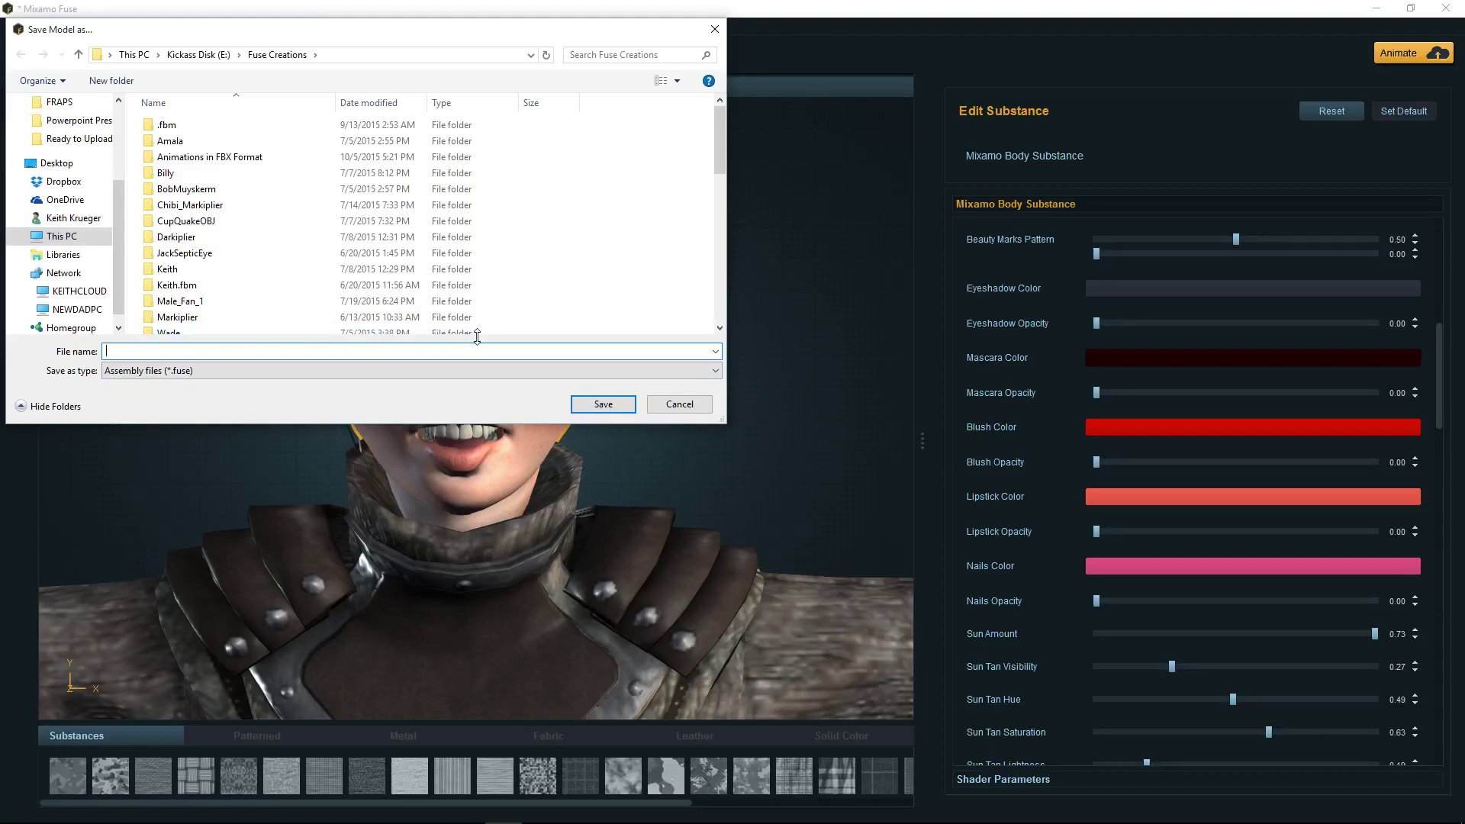
pyautogui.write('MixamoElf')
pyautogui.click(602, 402)
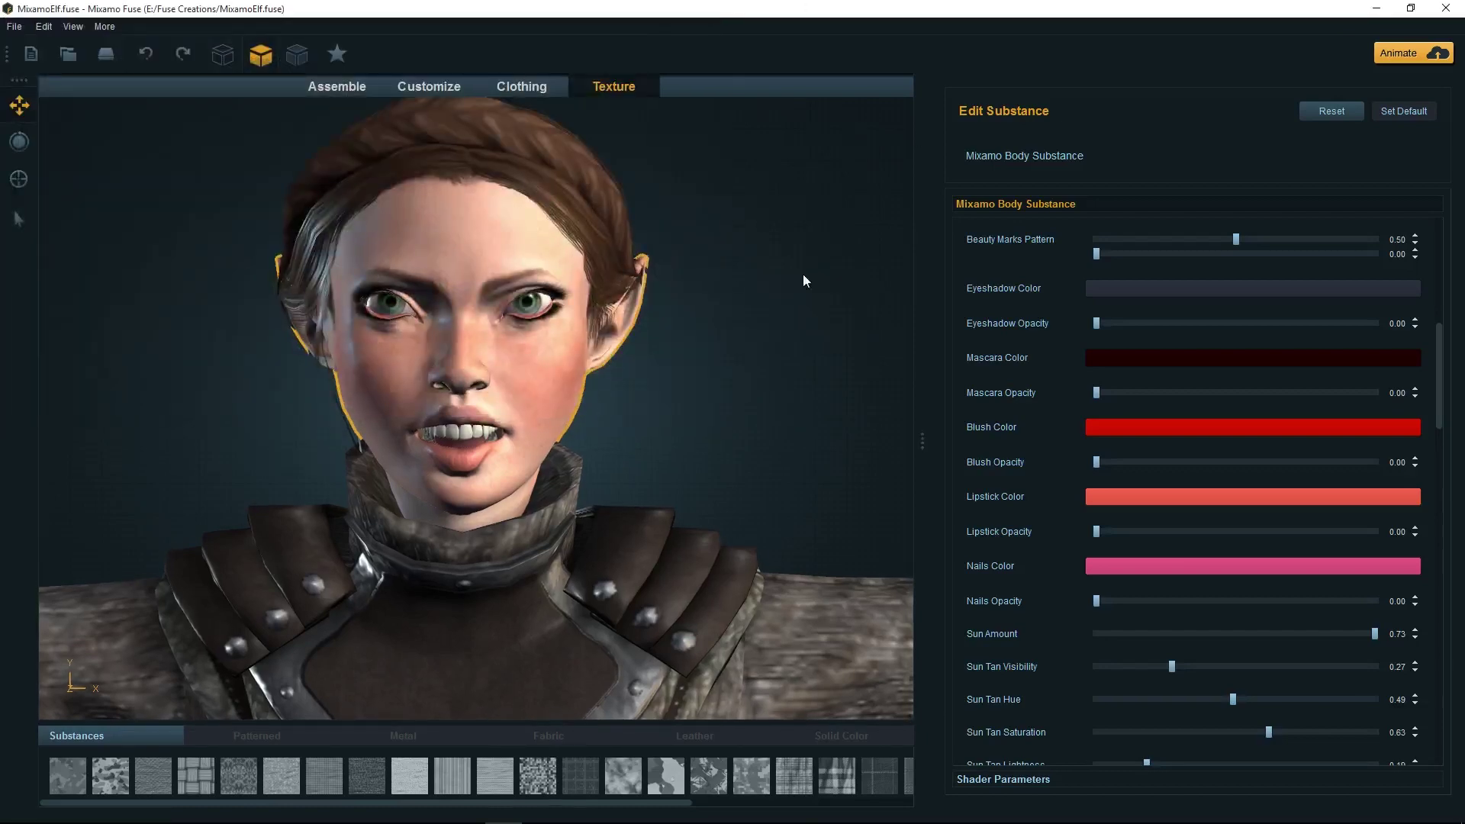
# Reopen Save As, keep the Assembly files (*.fuse) type, then cancel it
pyautogui.click(14, 28)
pyautogui.click(49, 124)
pyautogui.click(702, 372)
pyautogui.click(702, 378)
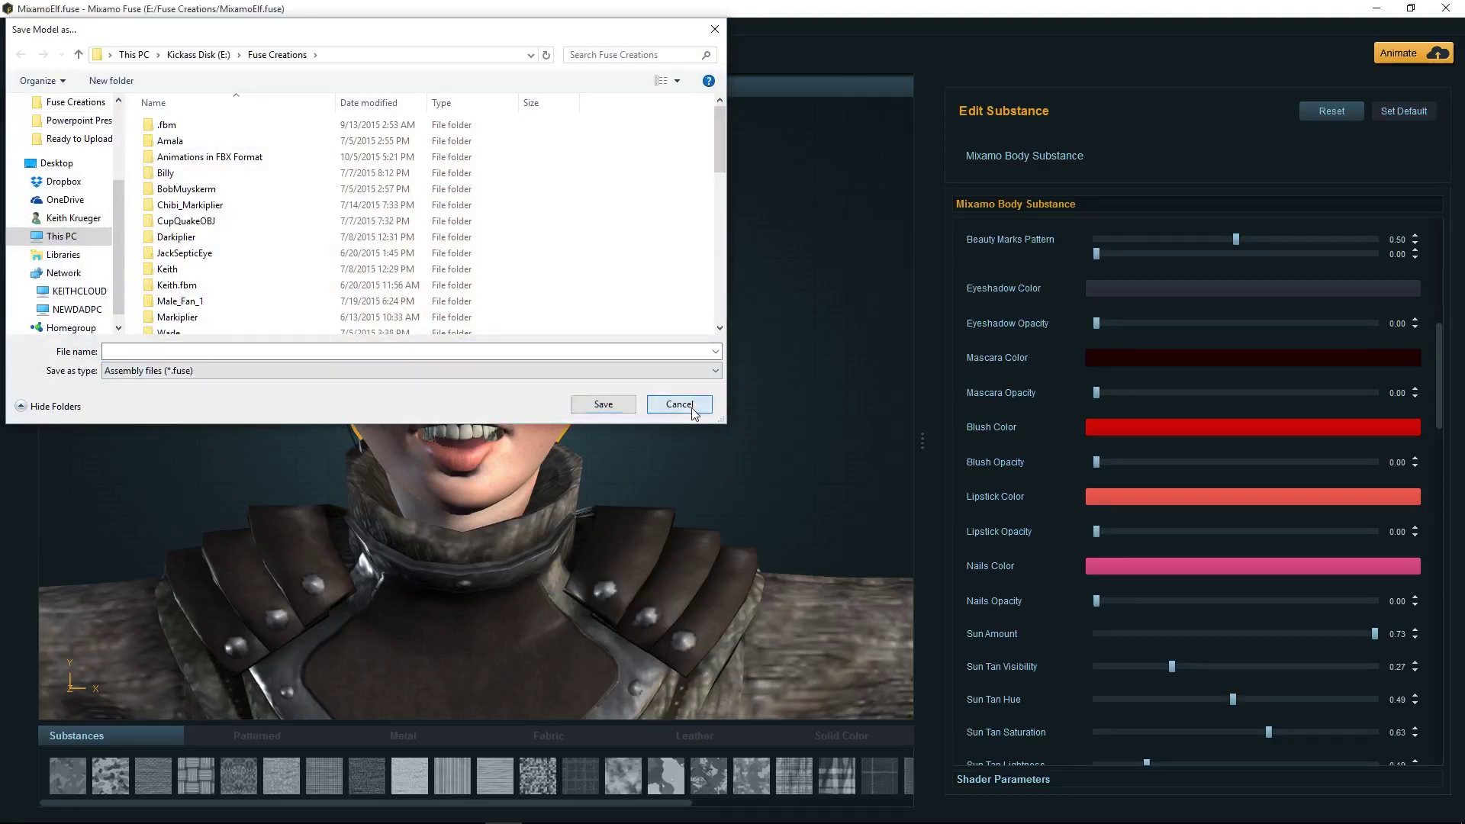
pyautogui.click(679, 405)
pyautogui.click(15, 28)
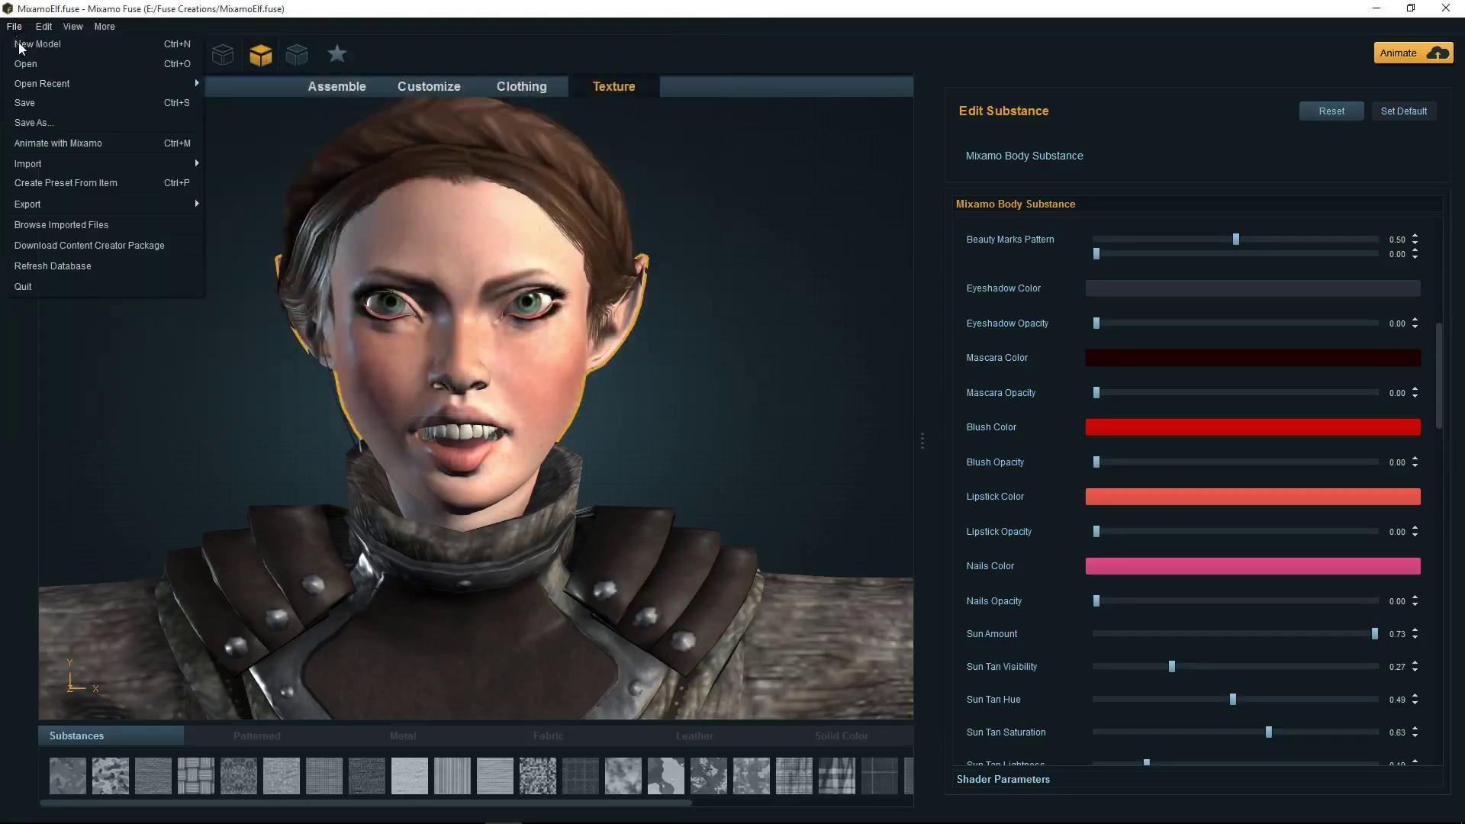
pyautogui.moveTo(83, 205)
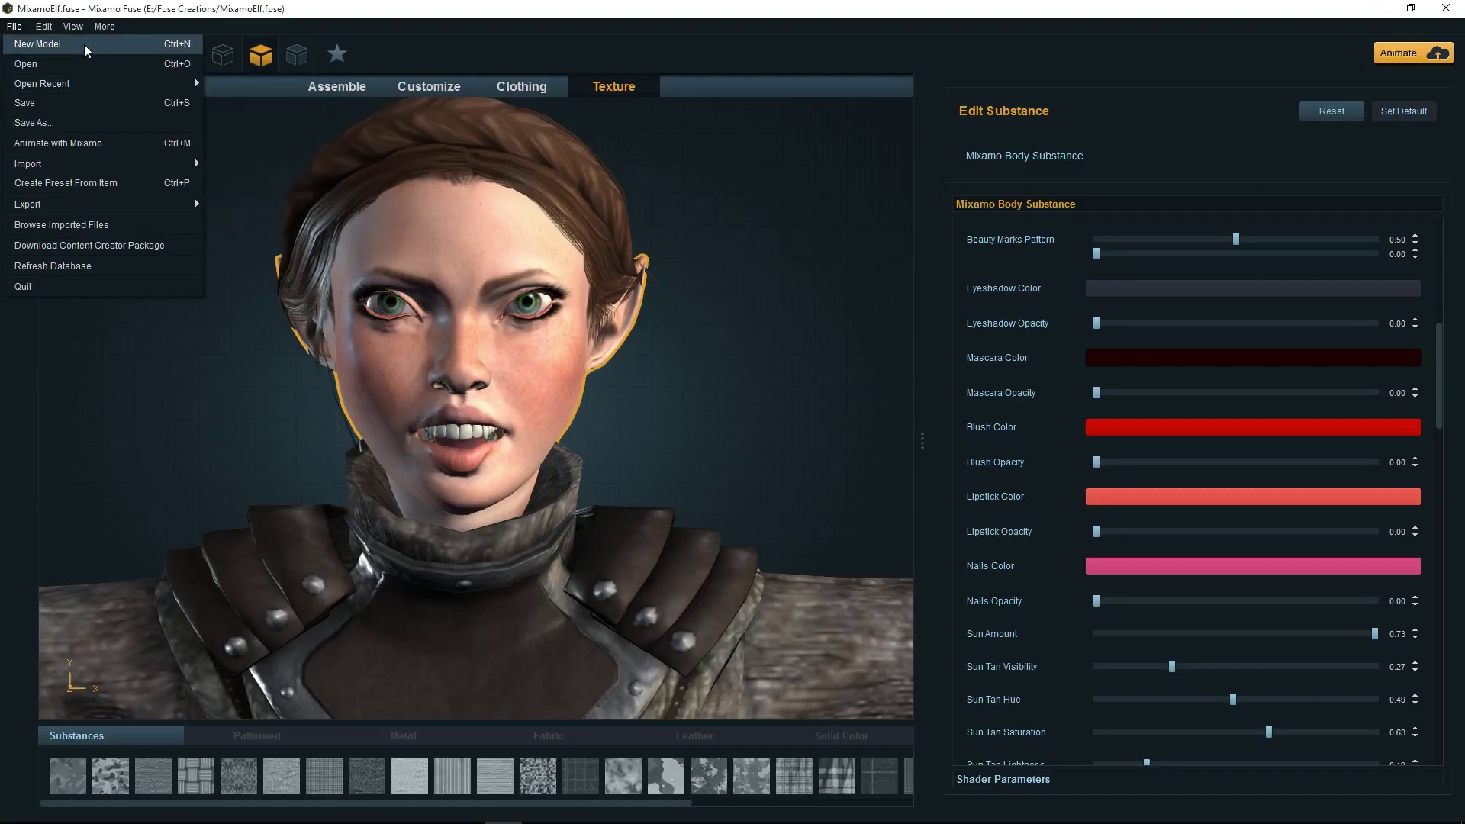
pyautogui.click(997, 7)
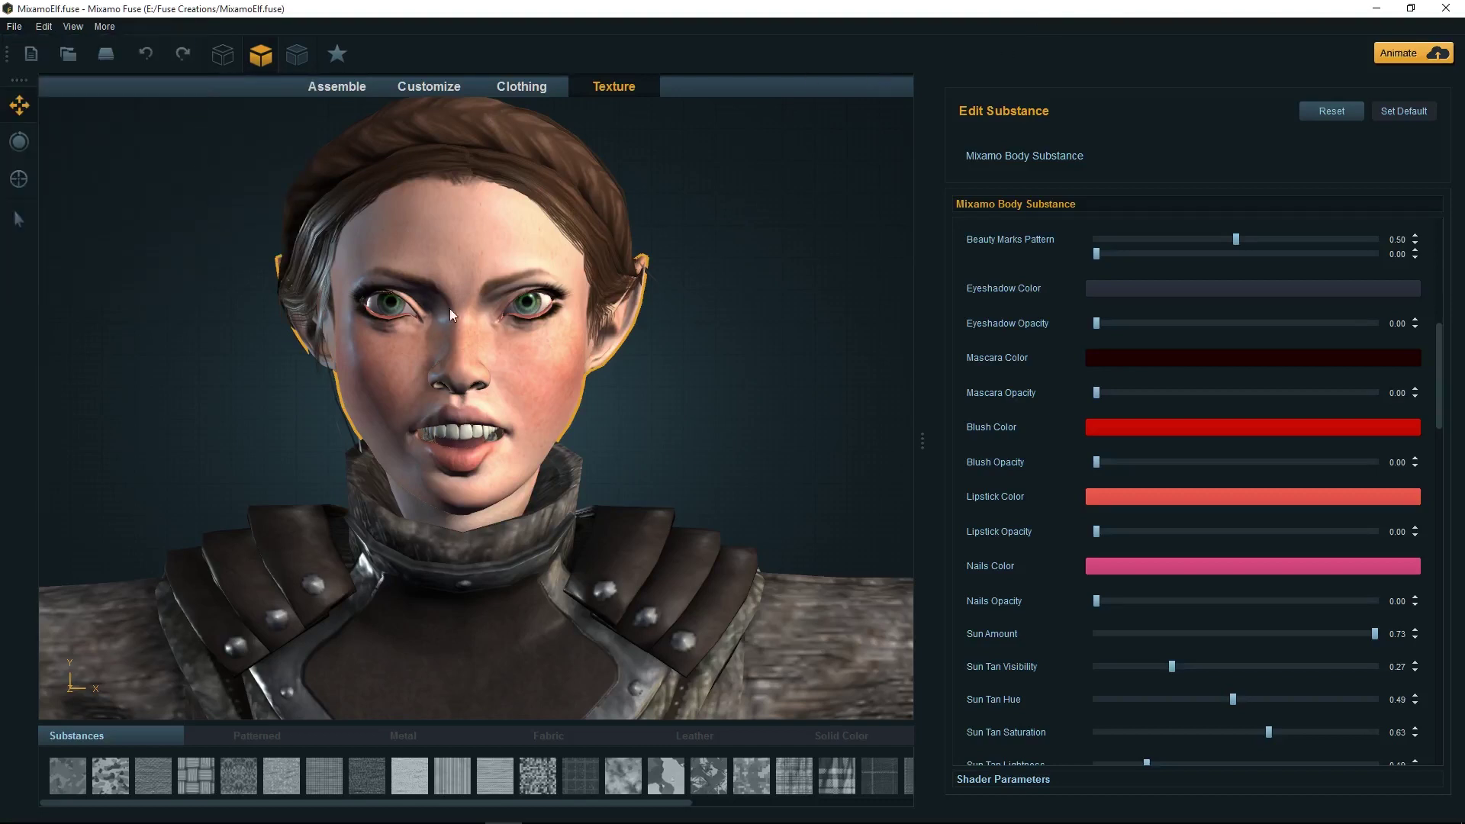
# Enter the account e-mail and password in the Fuse login and upload the elf to Mixamo
pyautogui.click(1425, 57)
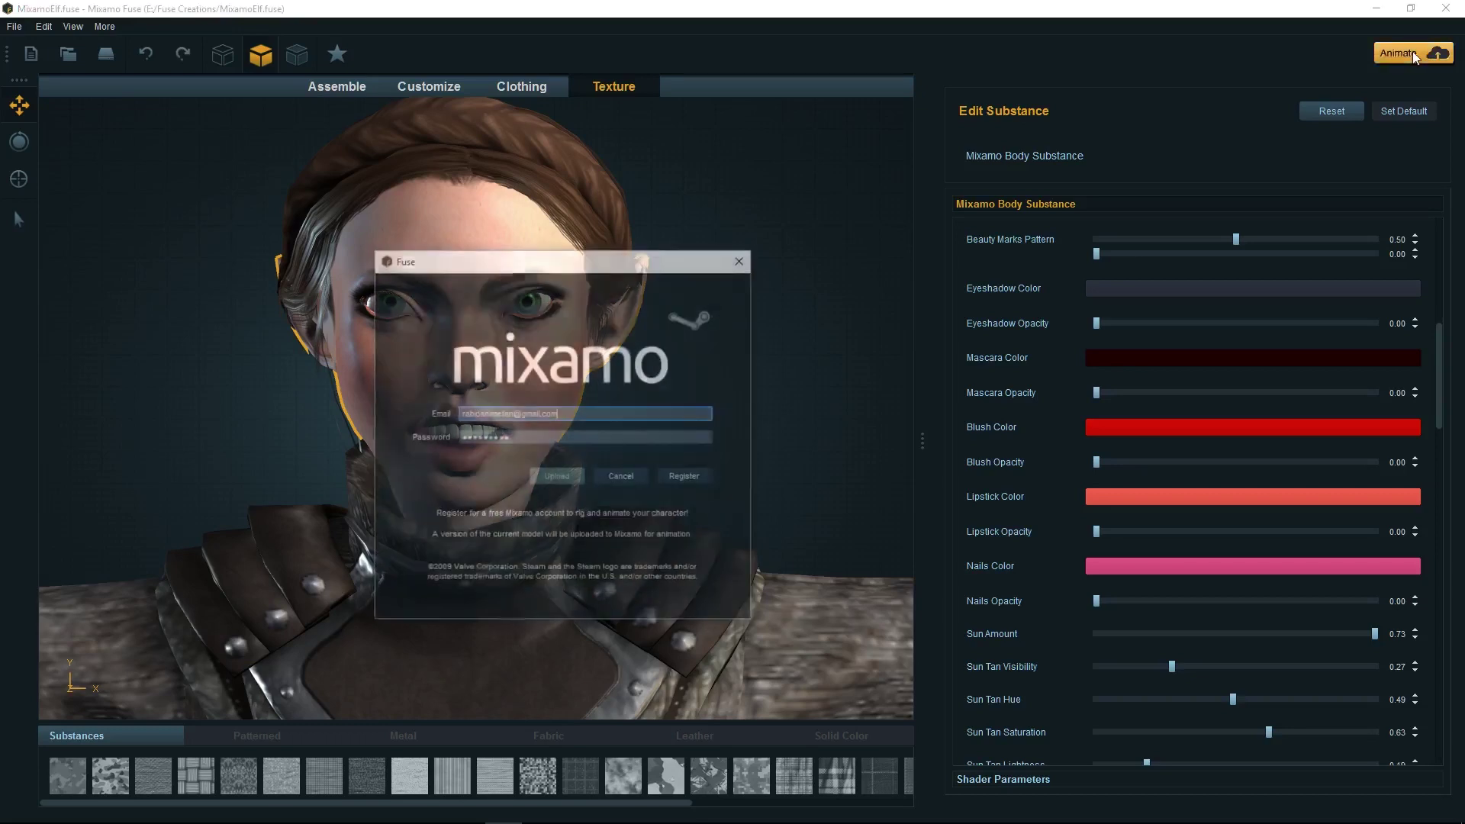
pyautogui.moveTo(569, 414); pyautogui.dragTo(320, 409)
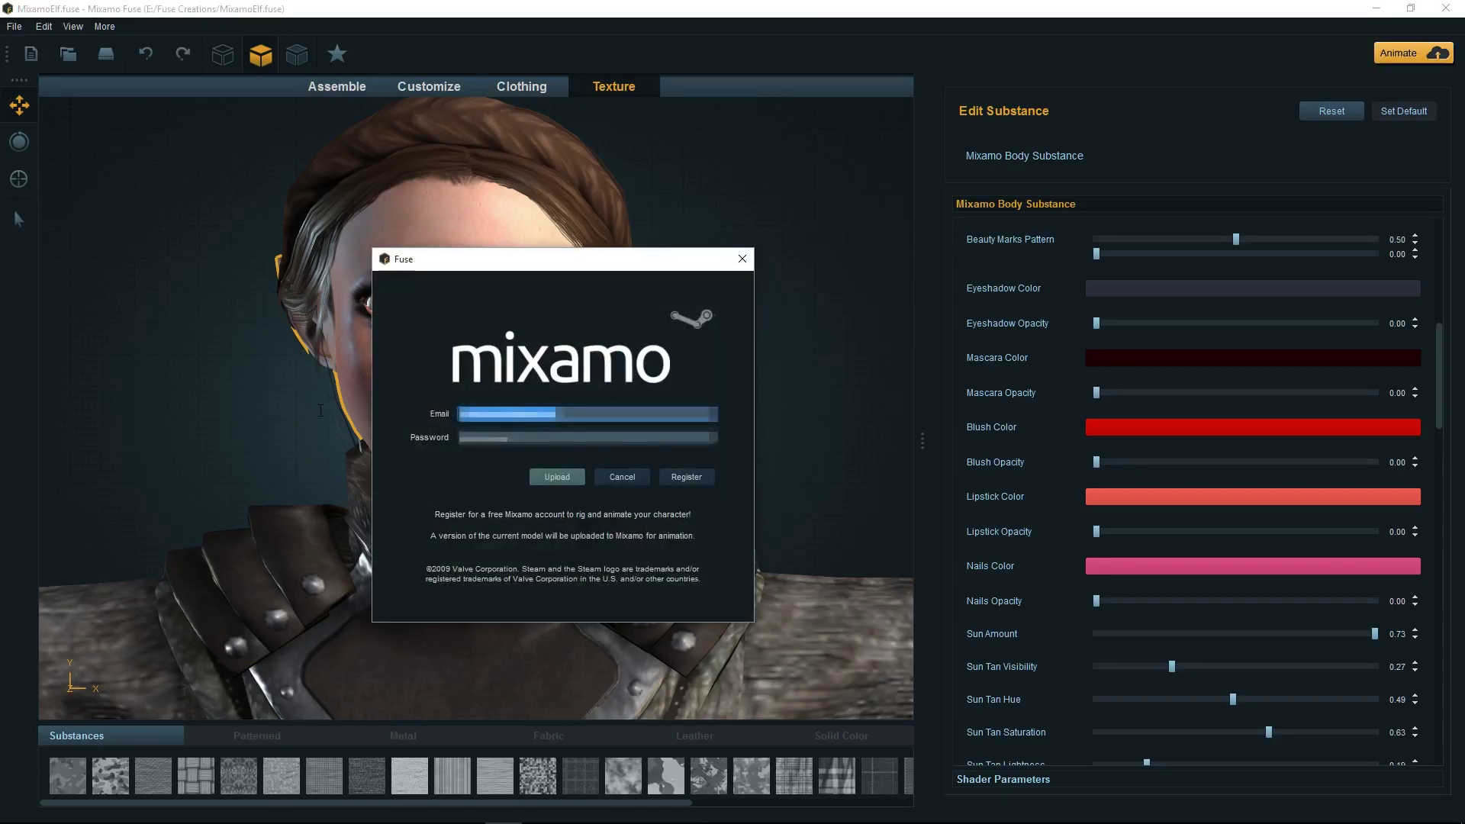
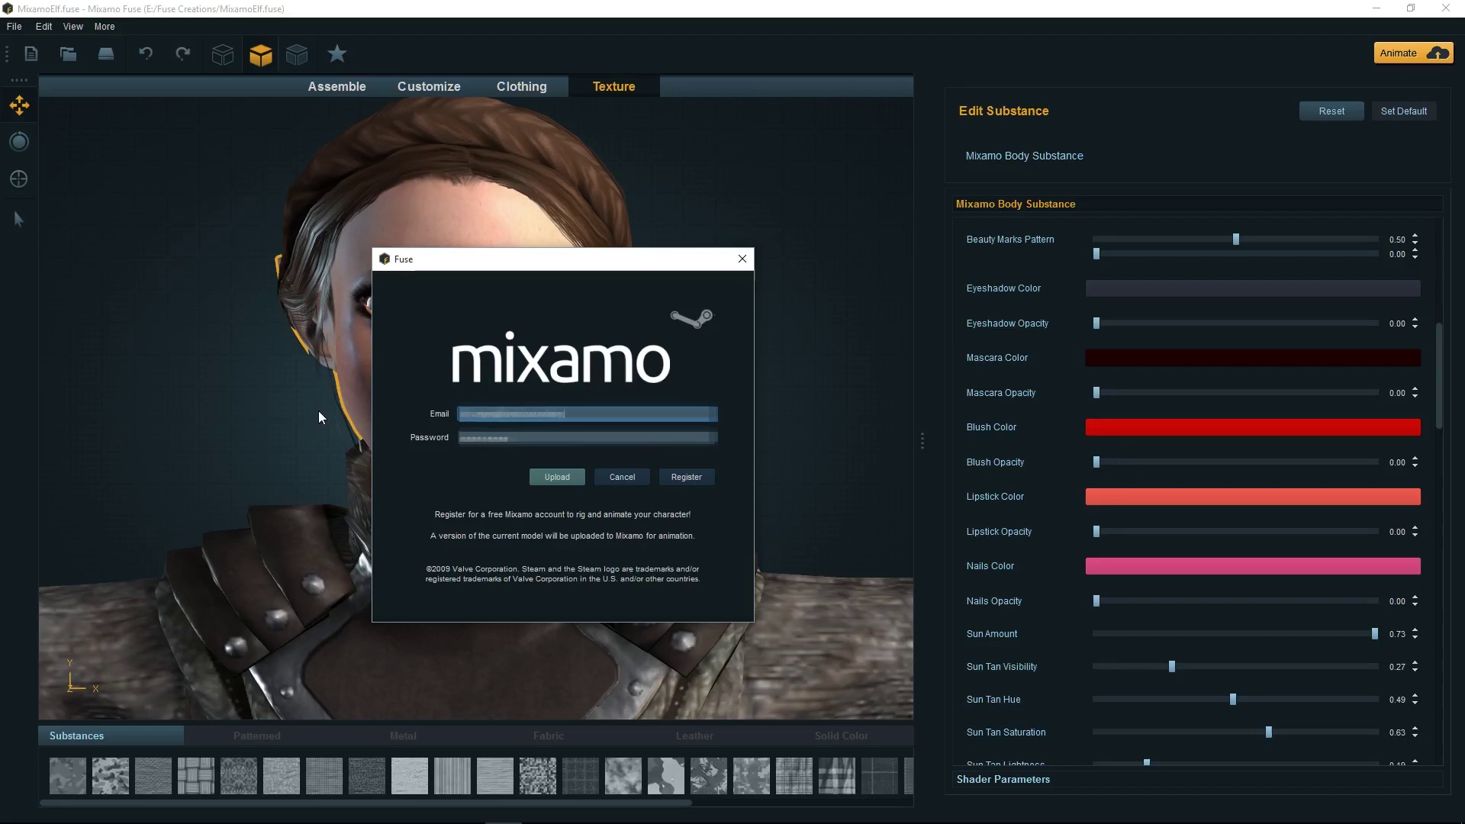
pyautogui.press('Tab')
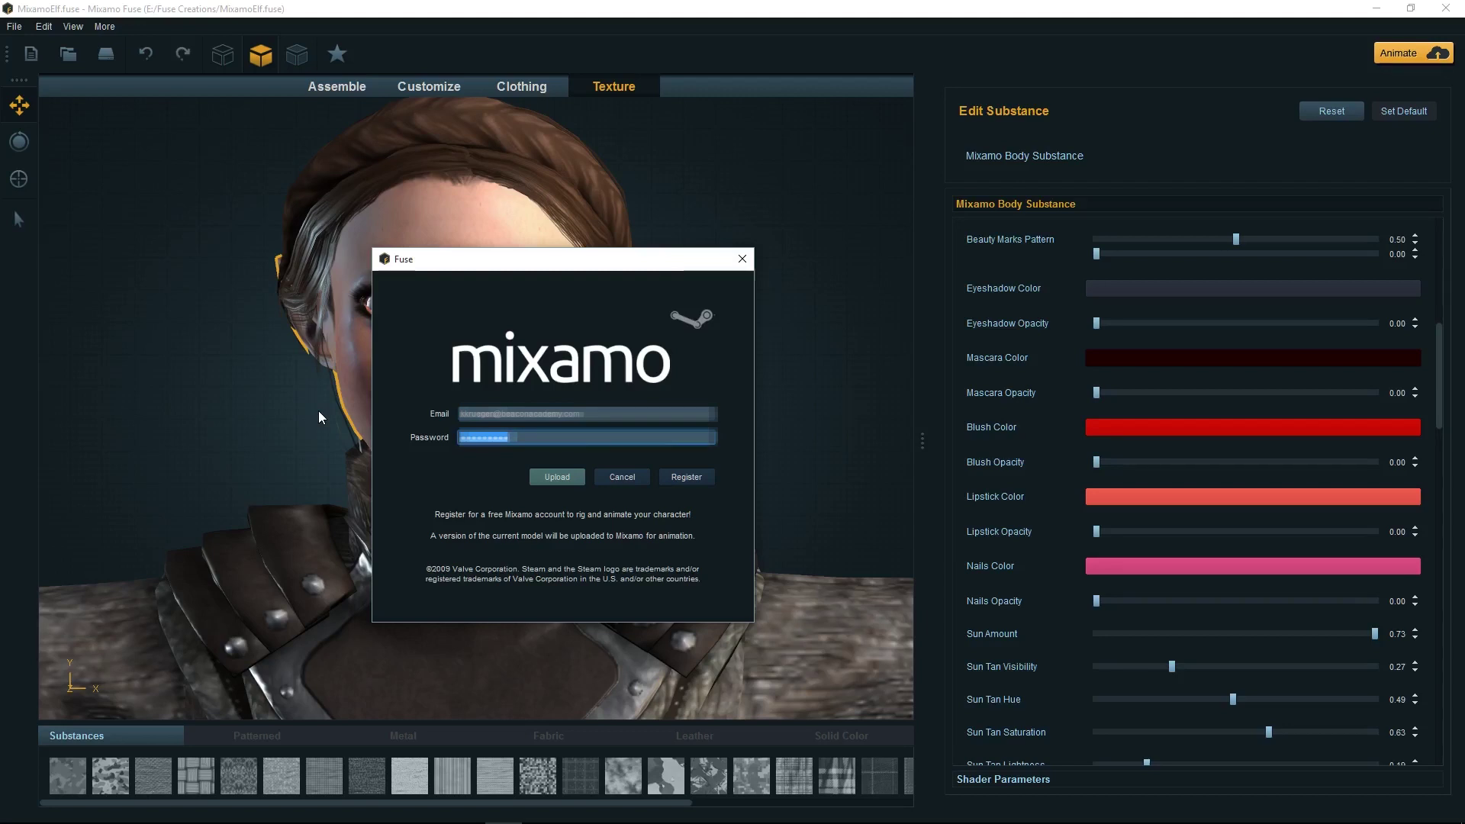
pyautogui.write('•••••••••')
pyautogui.click(551, 475)
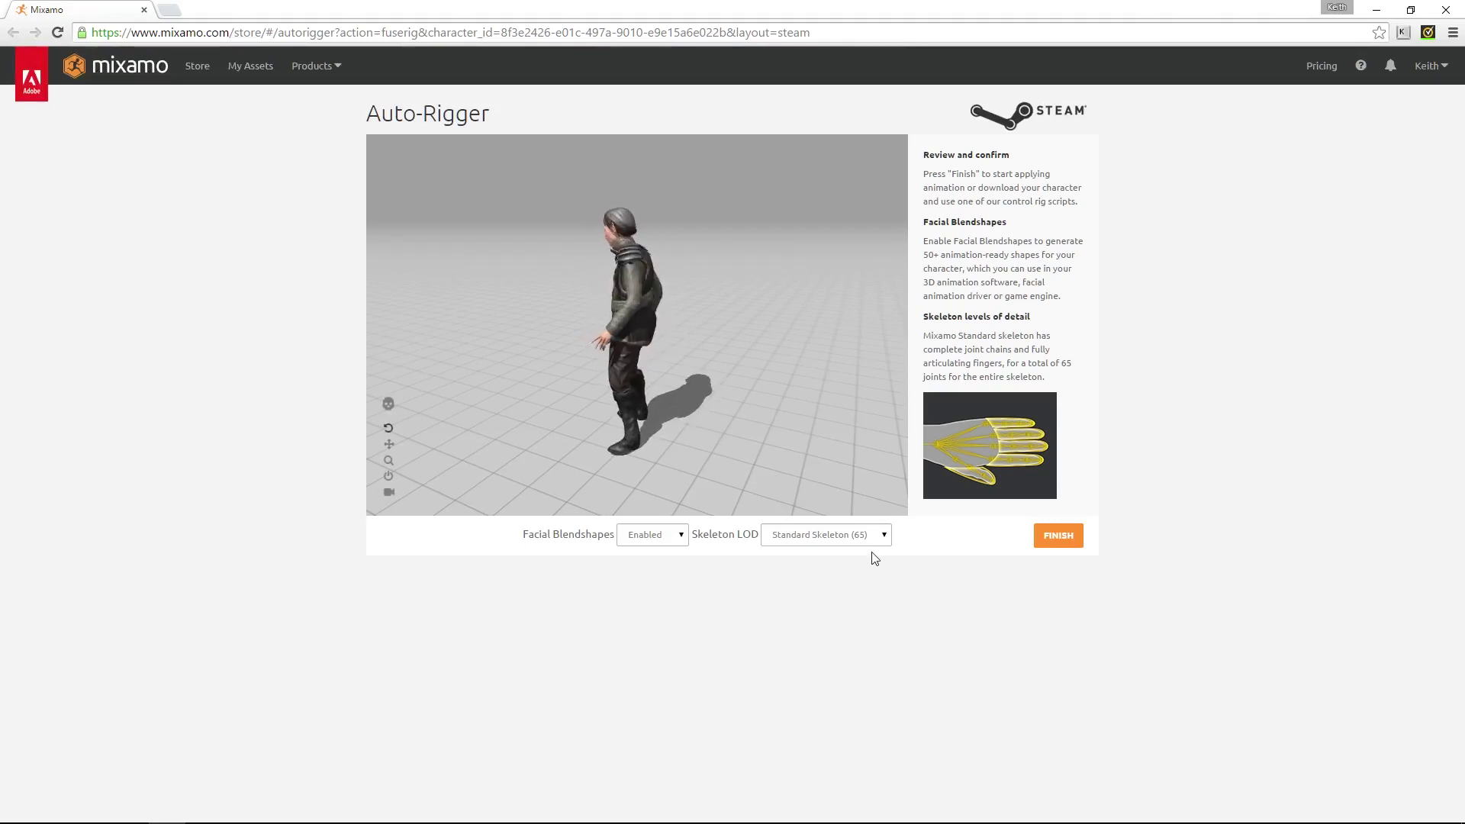
# Keep Facial Blendshapes Enabled and Standard Skeleton (65), then finish auto-rigging
pyautogui.click(684, 536)
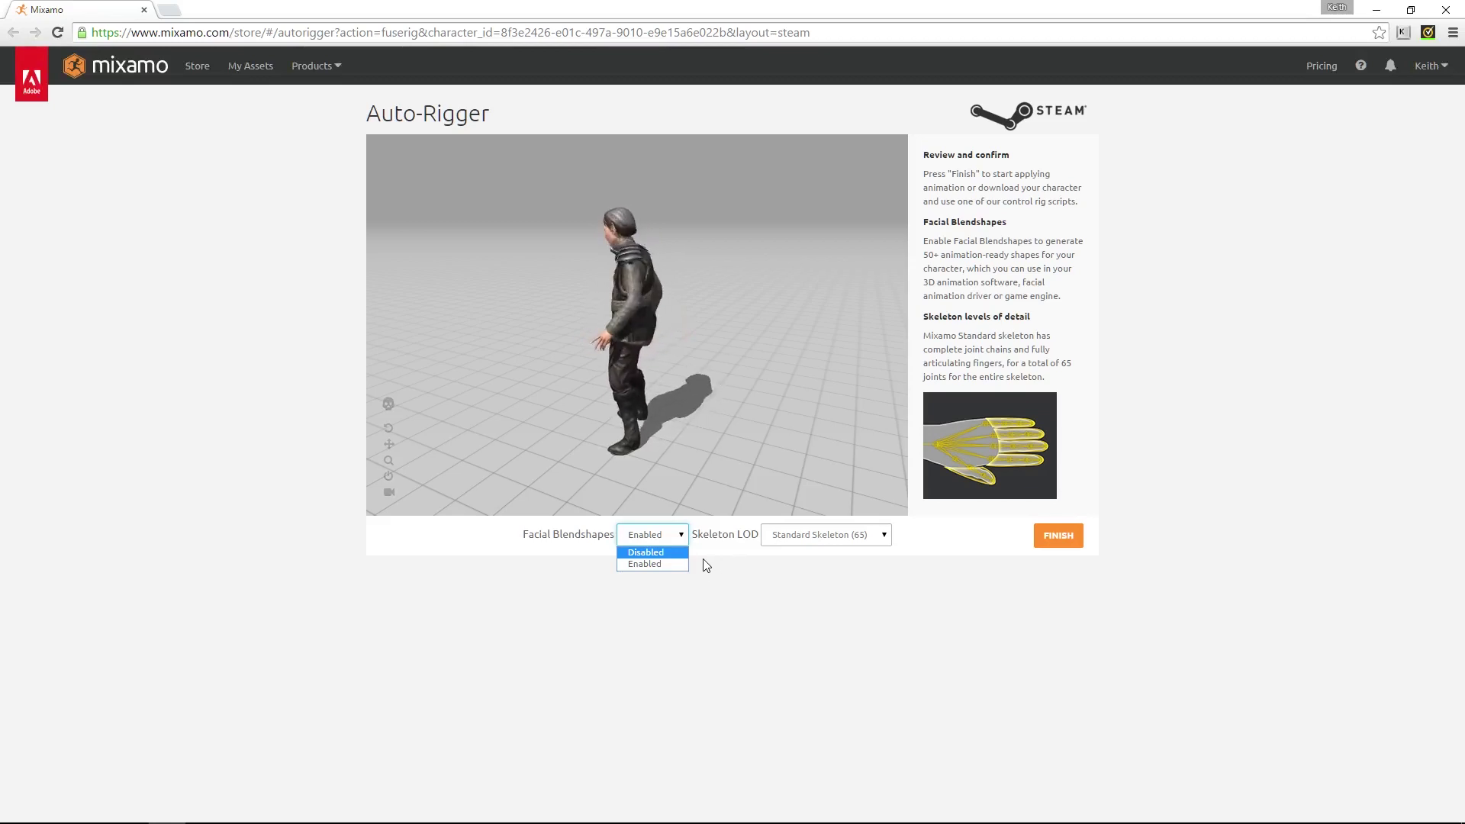
pyautogui.click(649, 562)
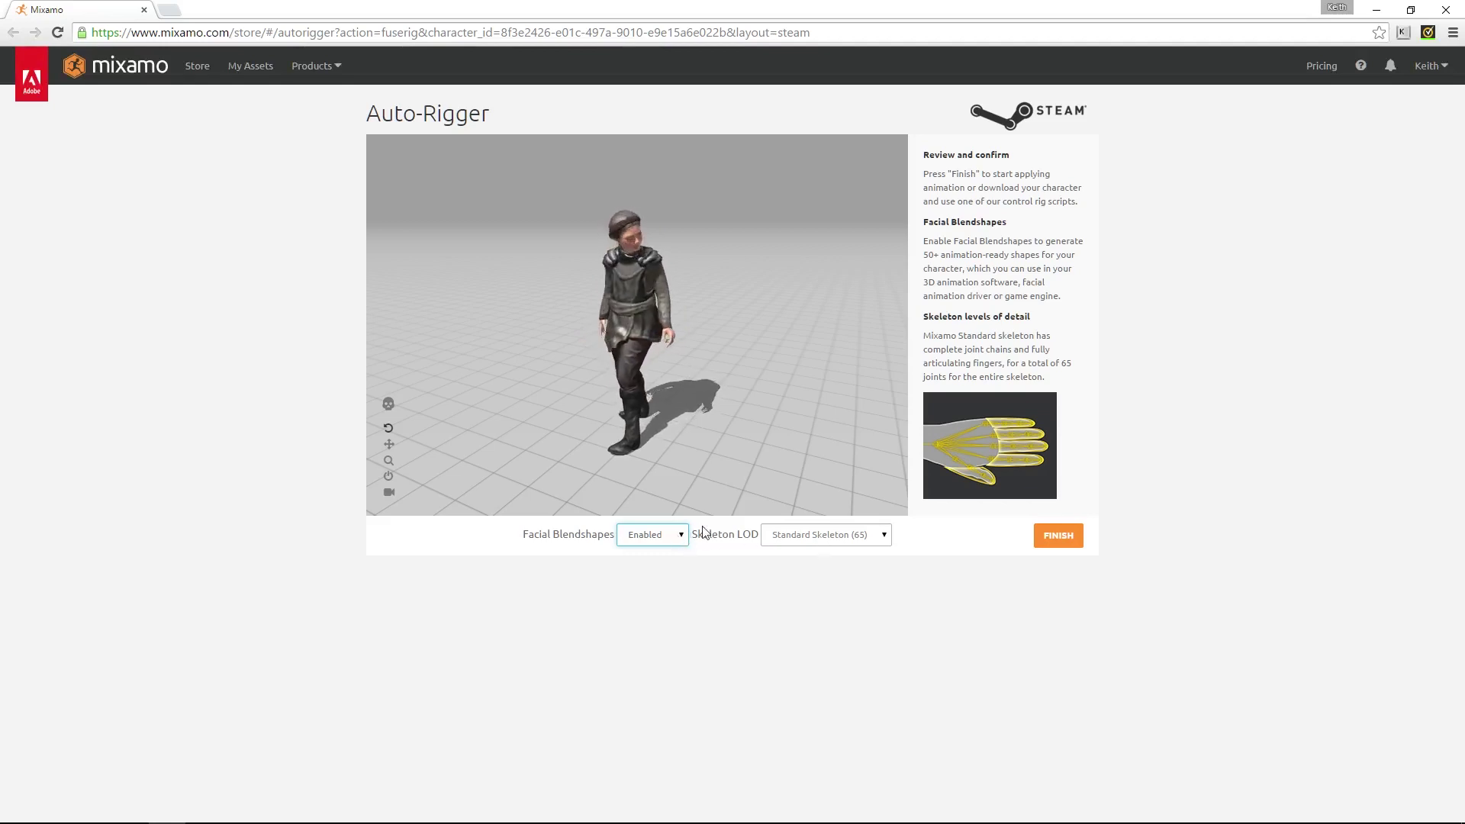
pyautogui.click(885, 536)
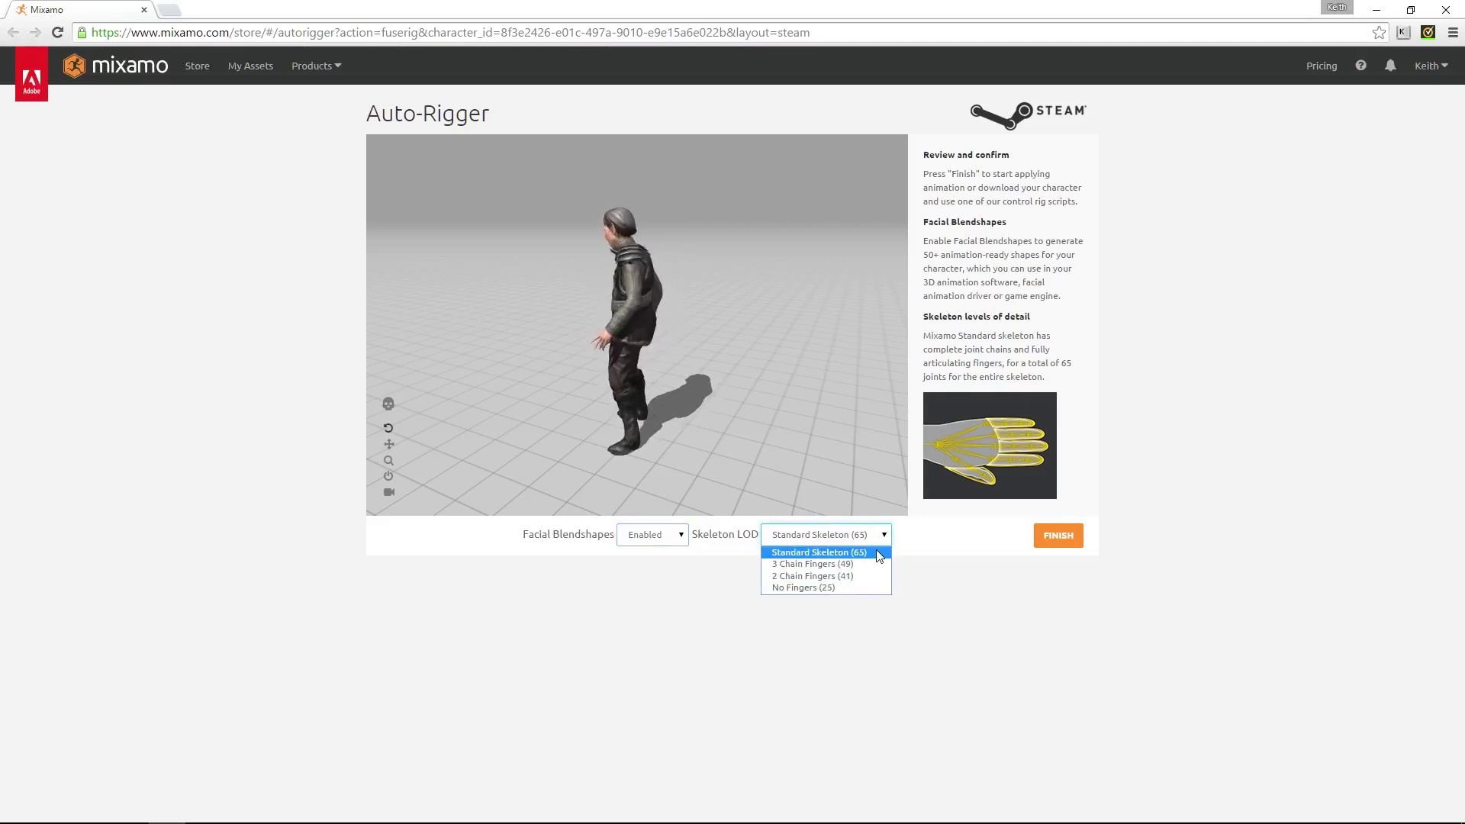
pyautogui.click(876, 552)
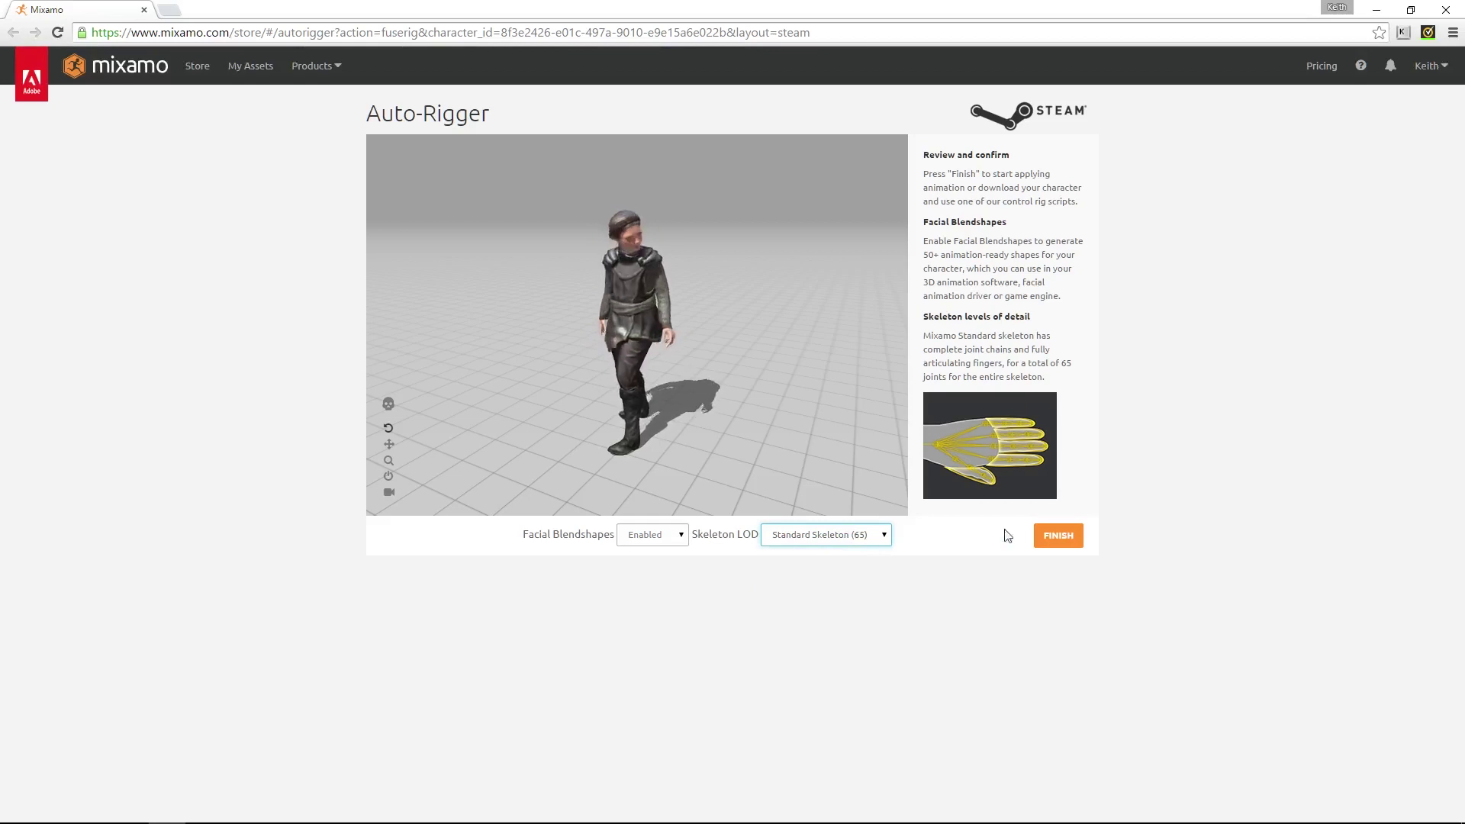
pyautogui.click(1062, 536)
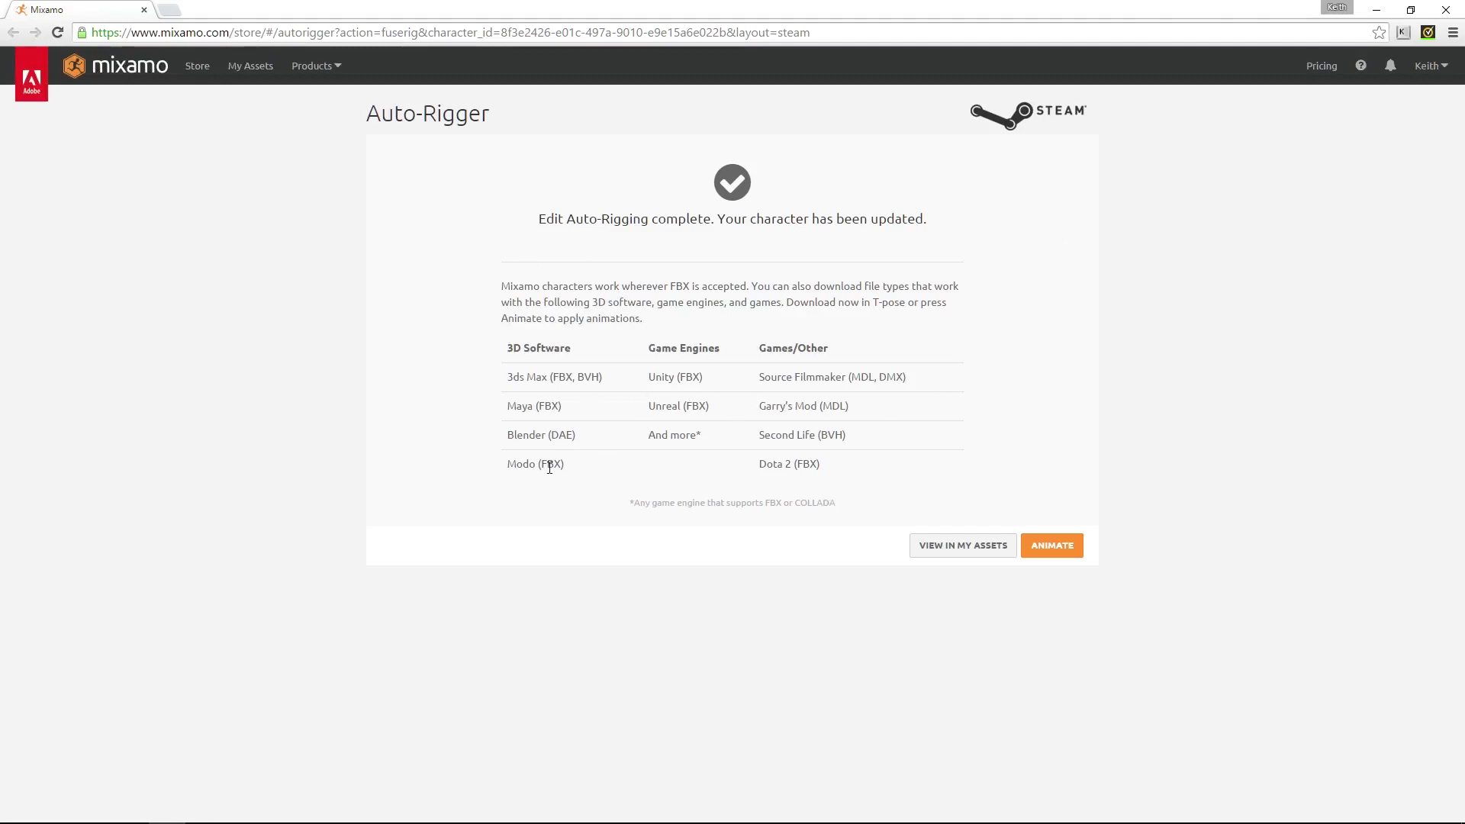
# Open the rigged MixamoElf on the My Characters page and look over the list
pyautogui.click(966, 551)
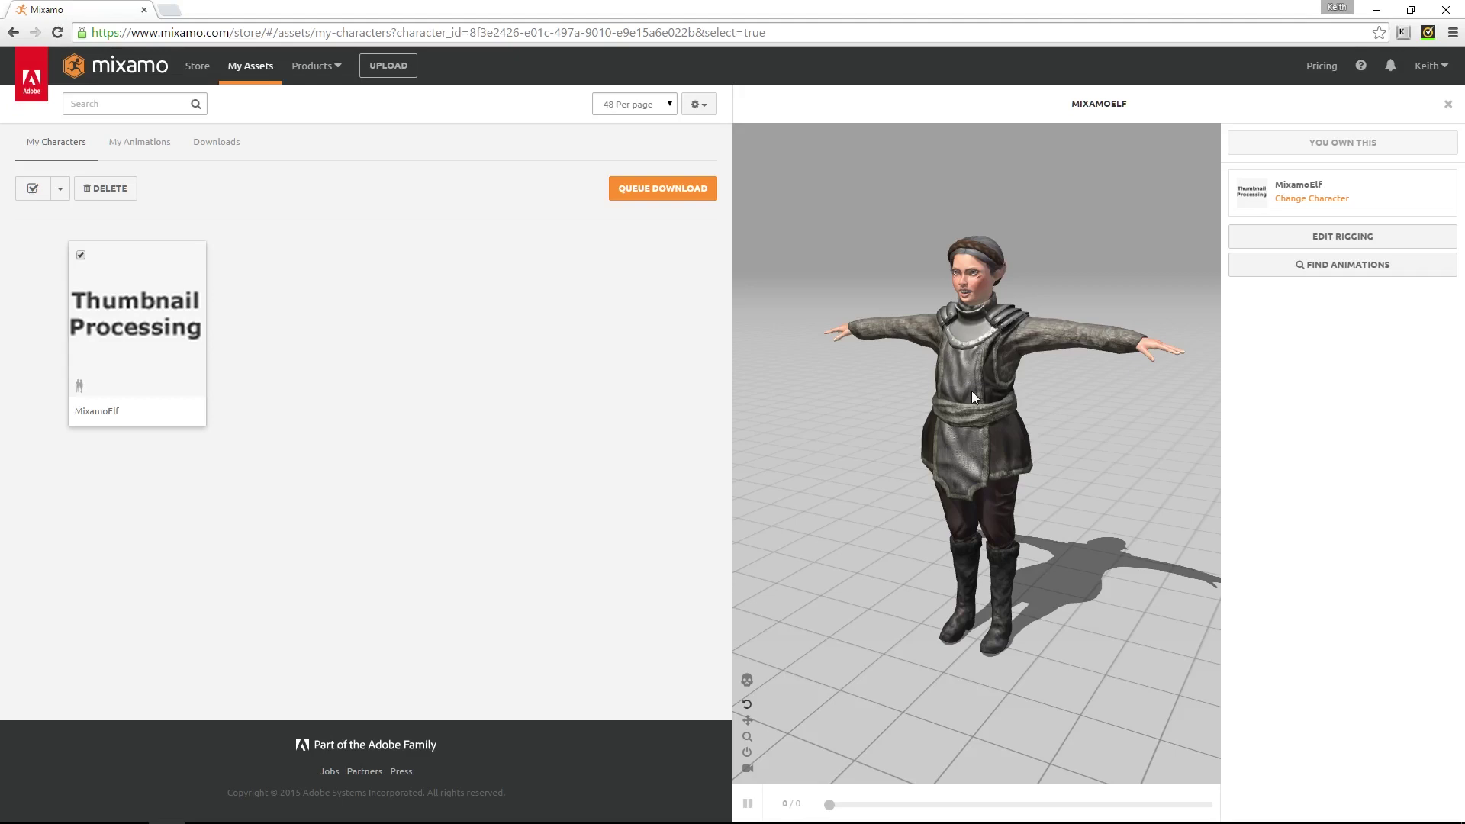
pyautogui.scroll(1, 972, 390)
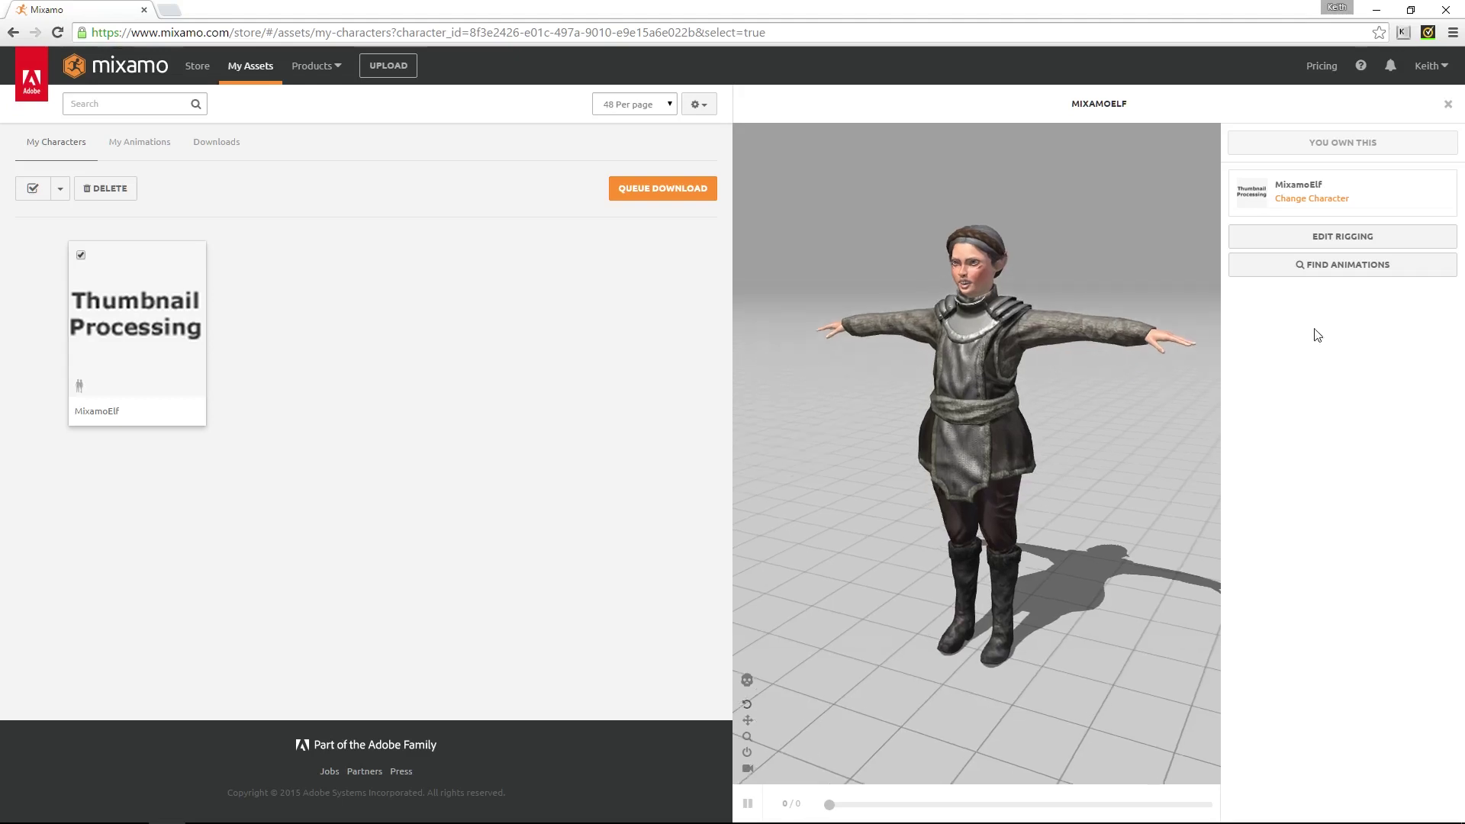
pyautogui.scroll(-1, 958, 435)
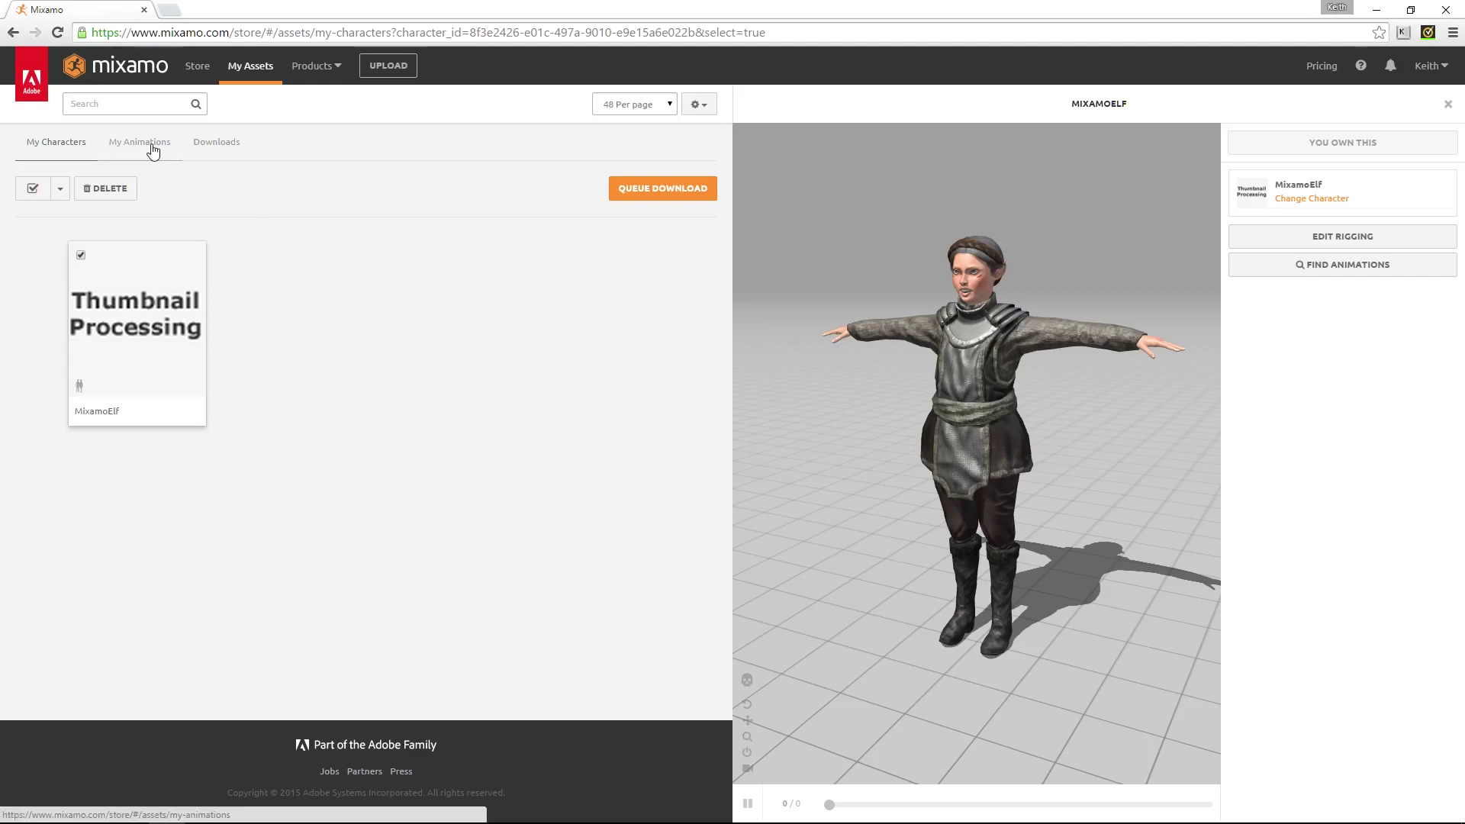
# Browse the Store's new packs and preview the Lite Magic Pack on the elf
pyautogui.click(197, 68)
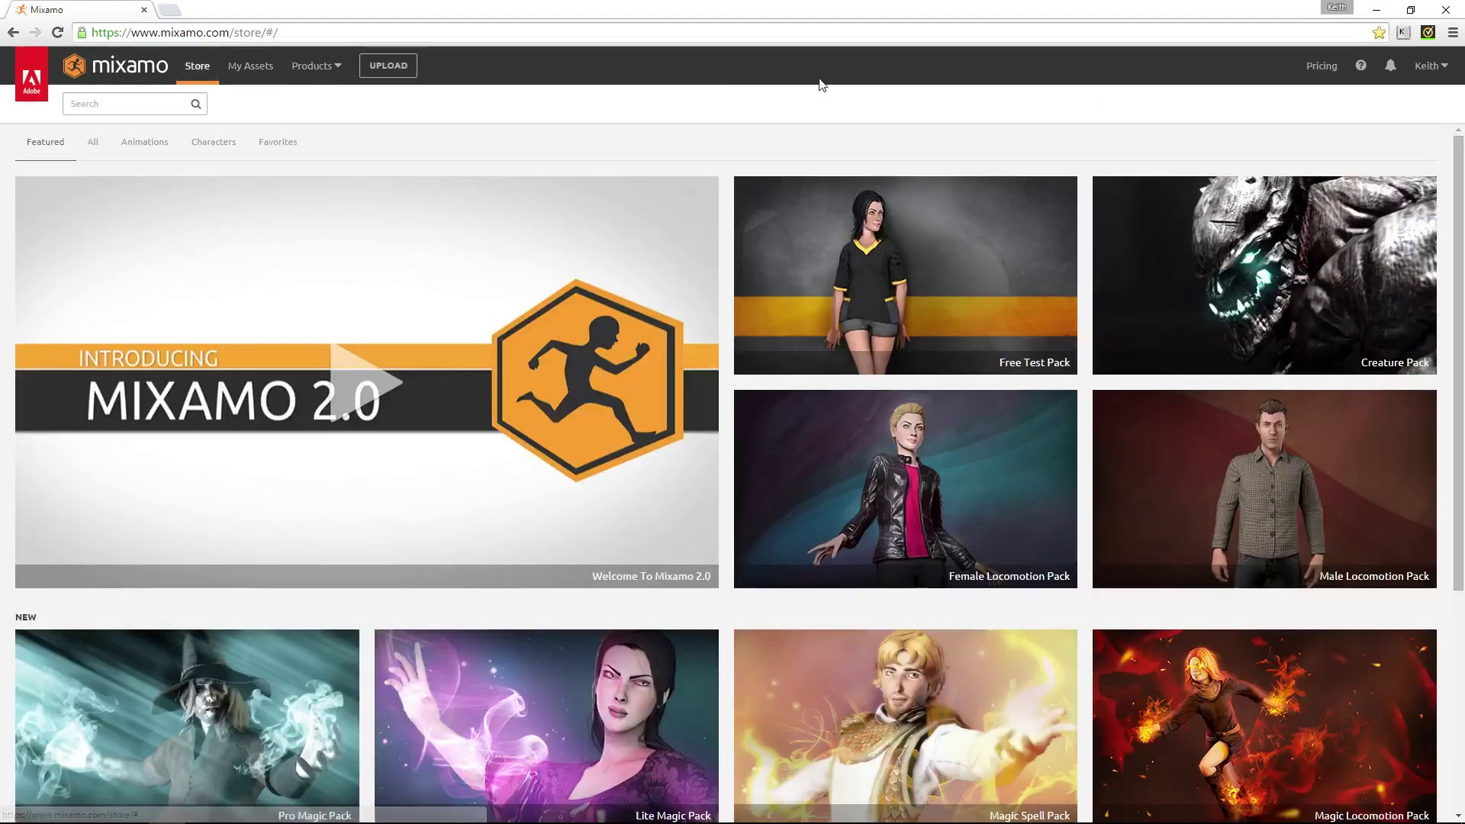
pyautogui.scroll(-5, 926, 267)
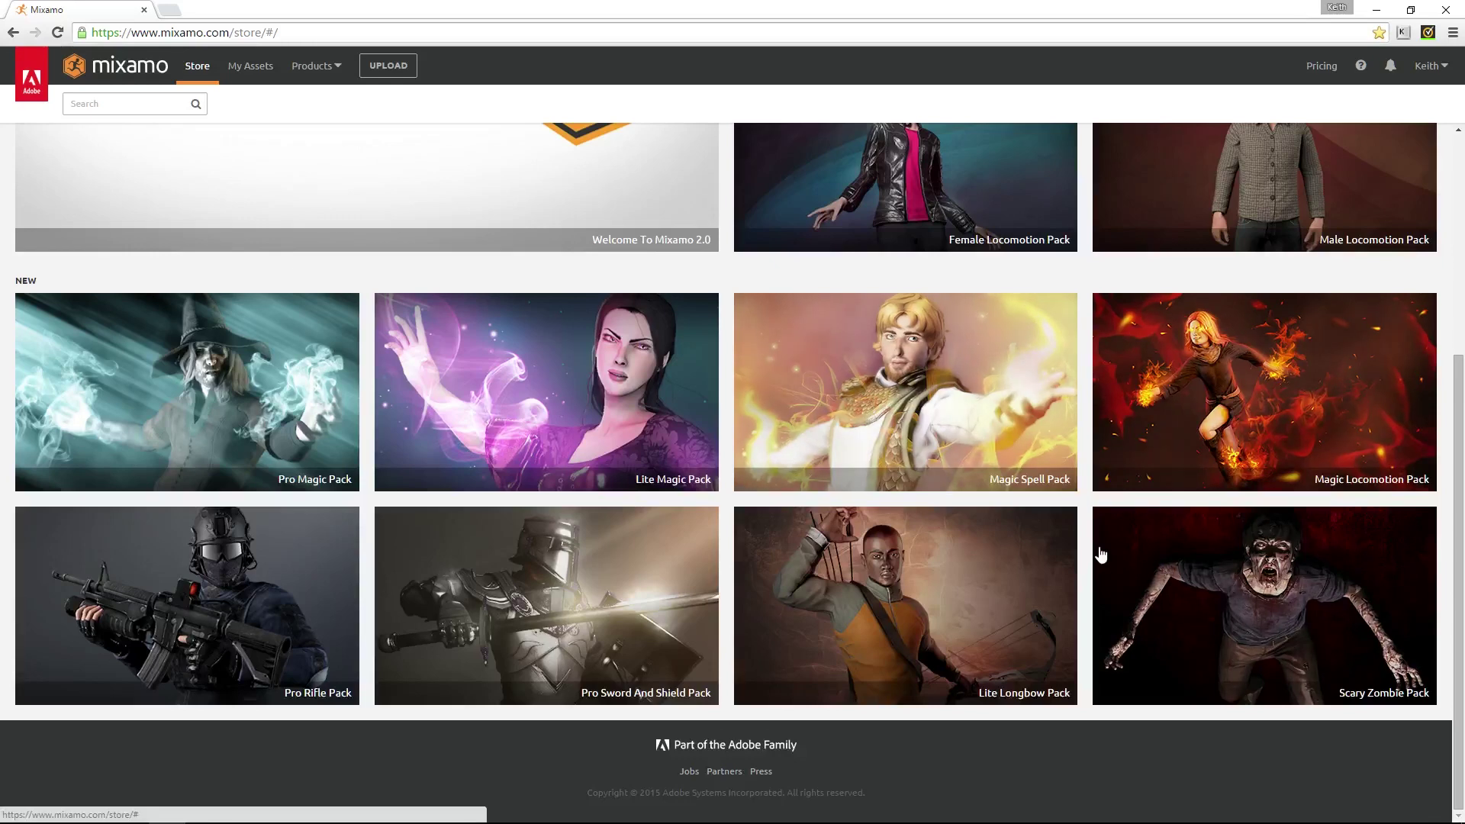
pyautogui.scroll(3, 1102, 554)
pyautogui.scroll(1, 939, 576)
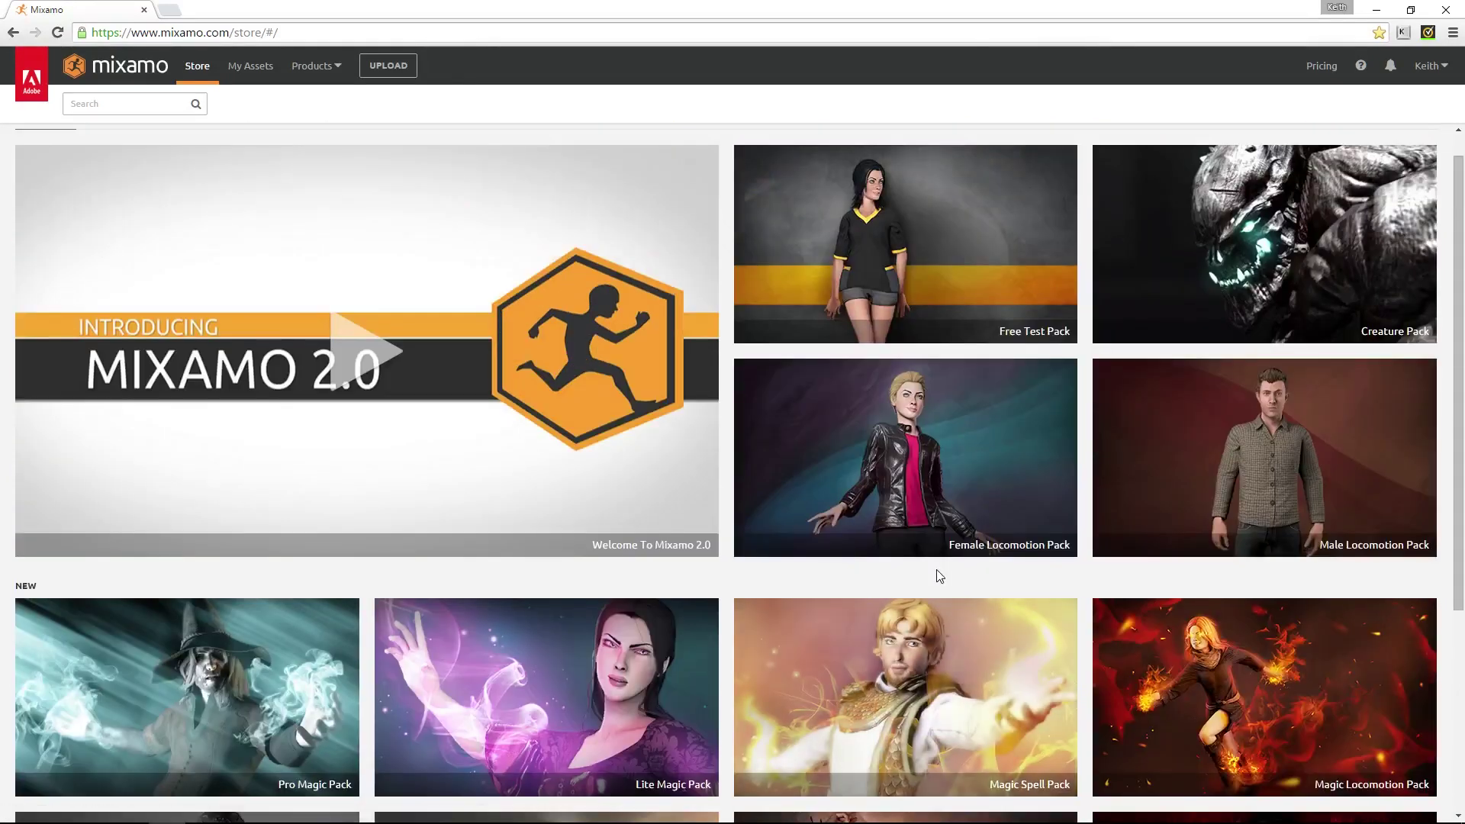
pyautogui.scroll(-2, 944, 577)
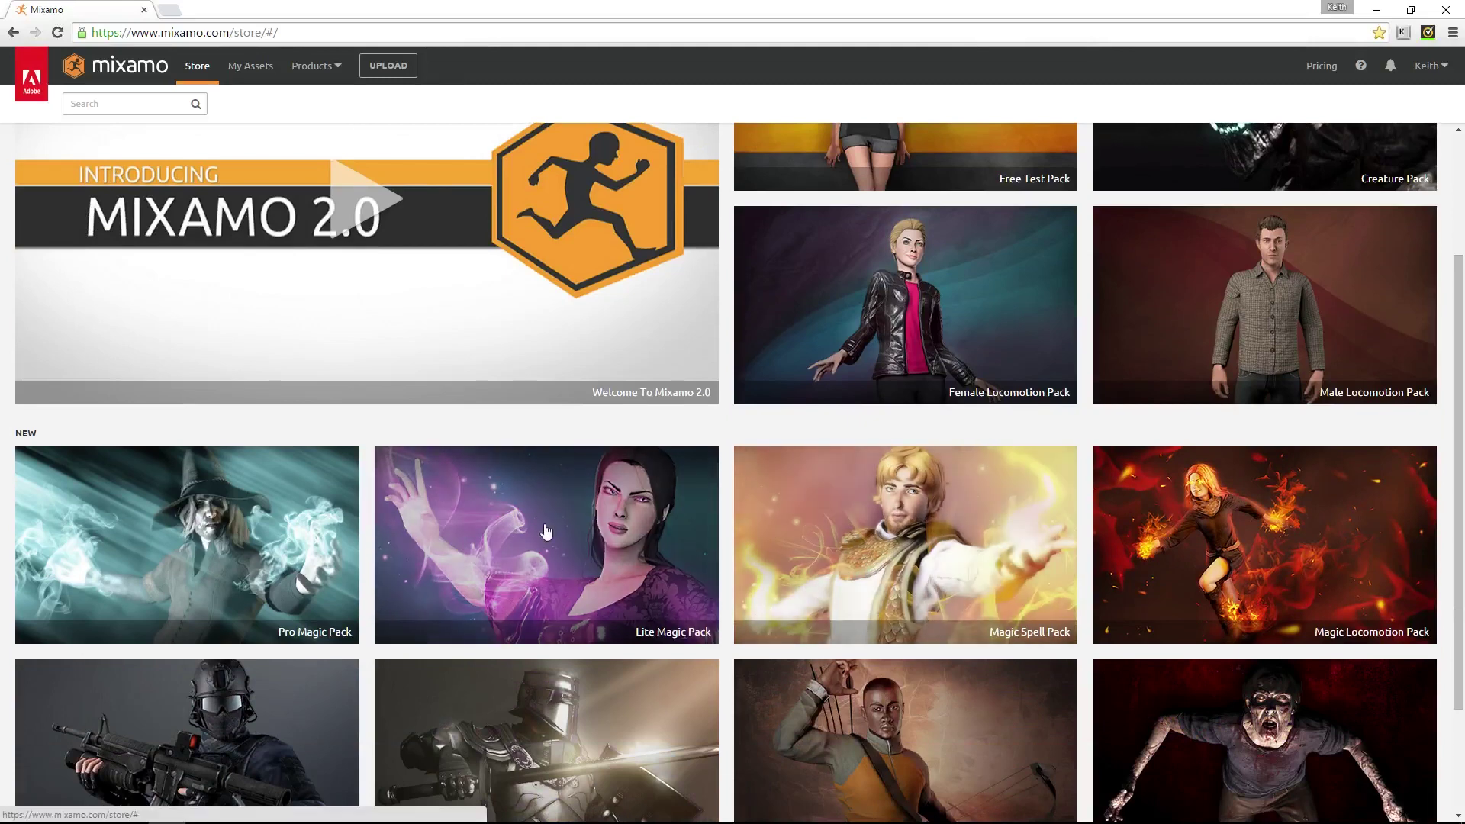
pyautogui.click(547, 531)
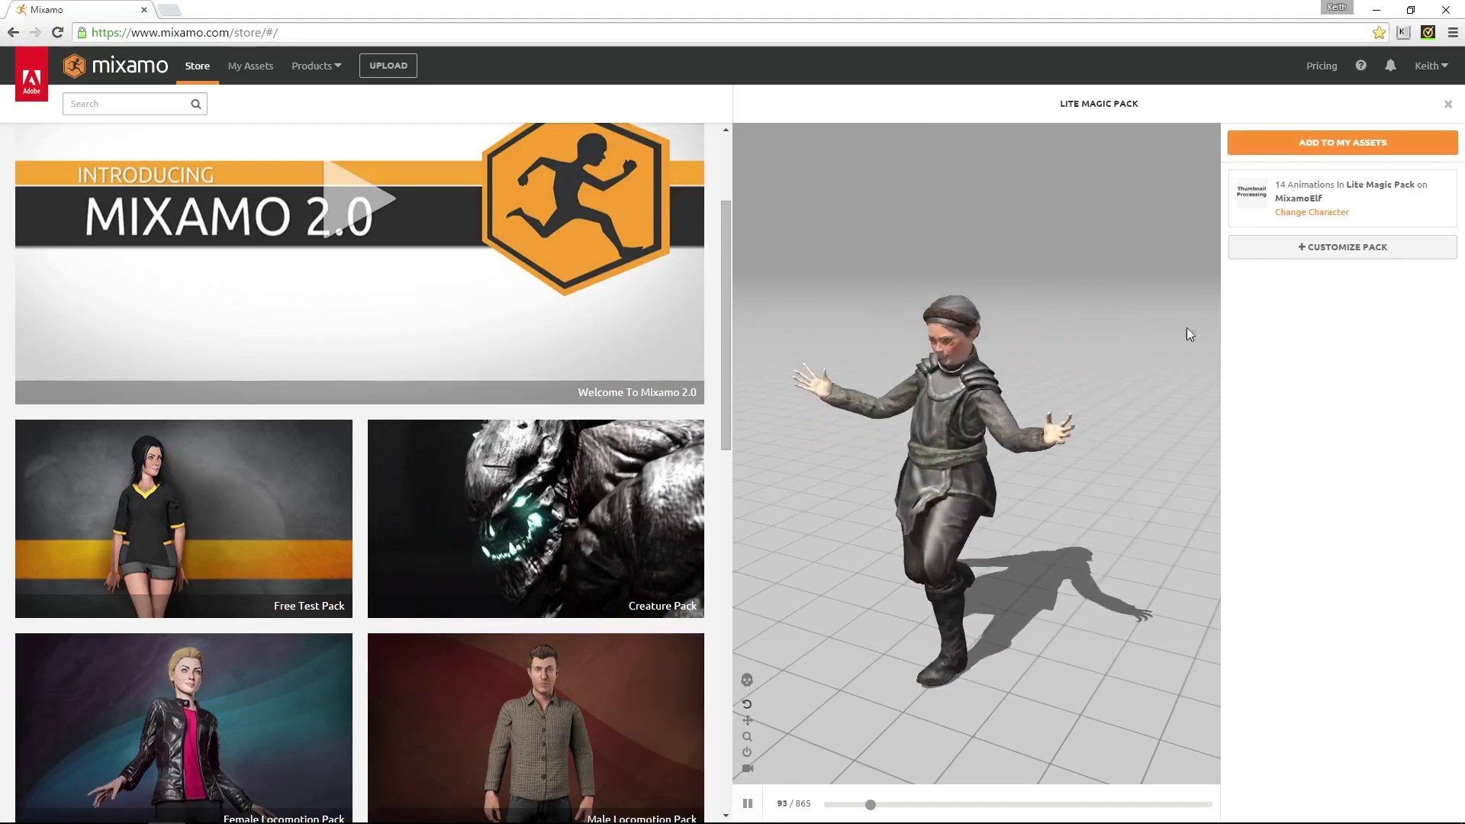
# Make an editable copy of the Lite Magic Pack, keeping Overdrive, Arm-Space and Mirror at defaults
pyautogui.click(1290, 252)
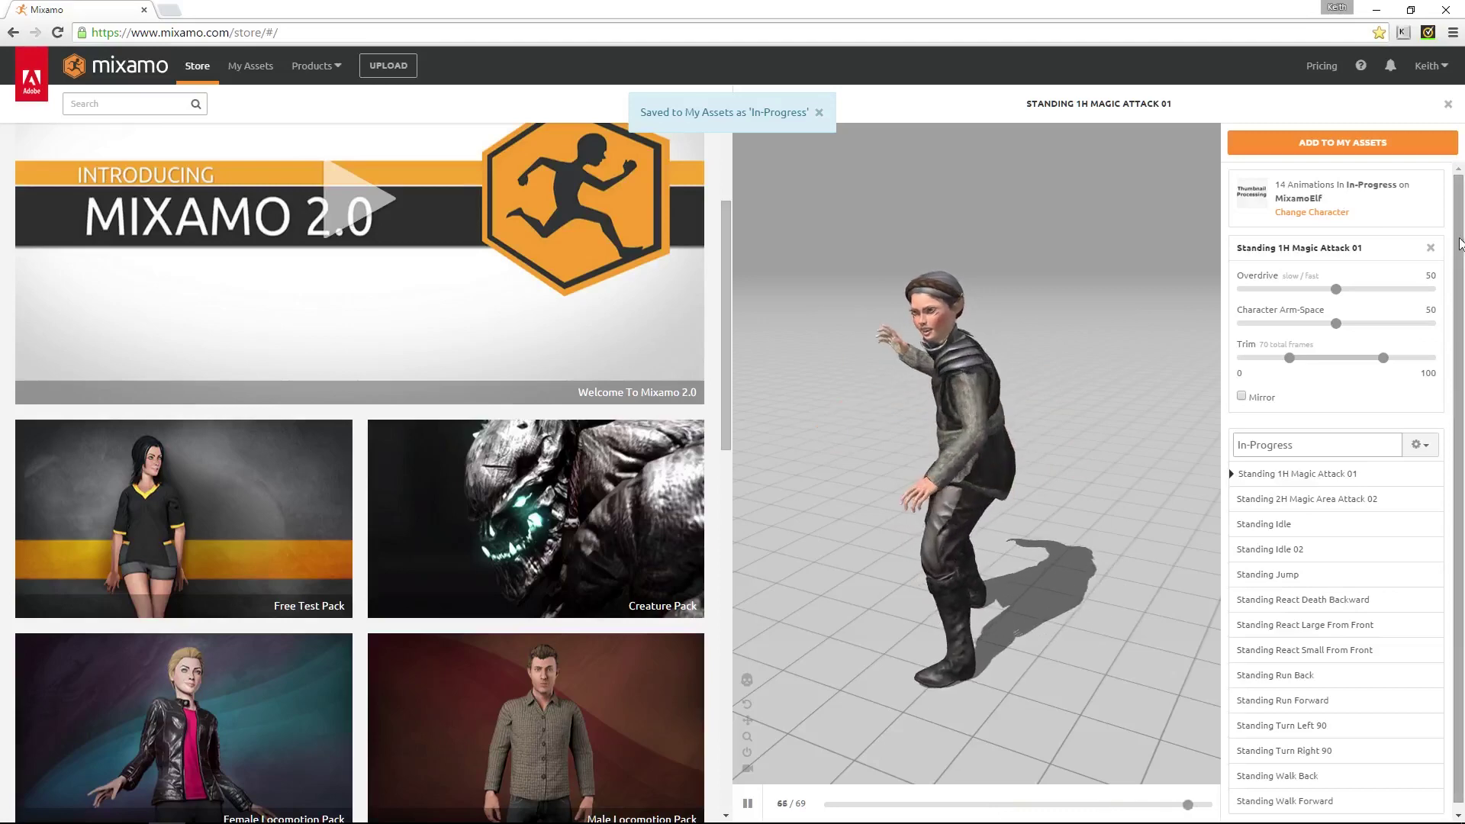
pyautogui.scroll(-1, 1461, 242)
pyautogui.moveTo(1336, 284); pyautogui.dragTo(1397, 284)
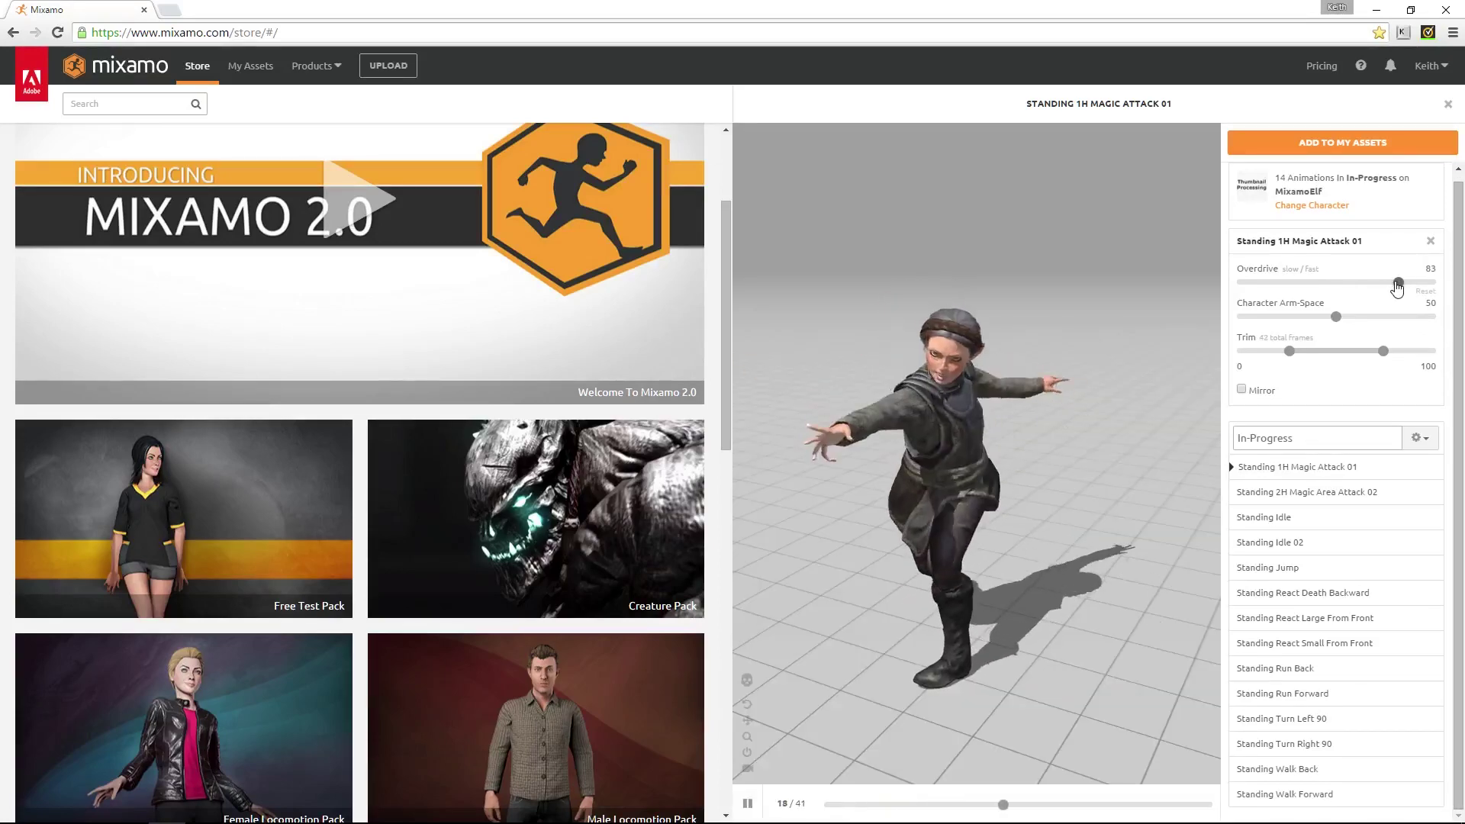
pyautogui.moveTo(1398, 283); pyautogui.dragTo(1334, 284)
pyautogui.click(1431, 295)
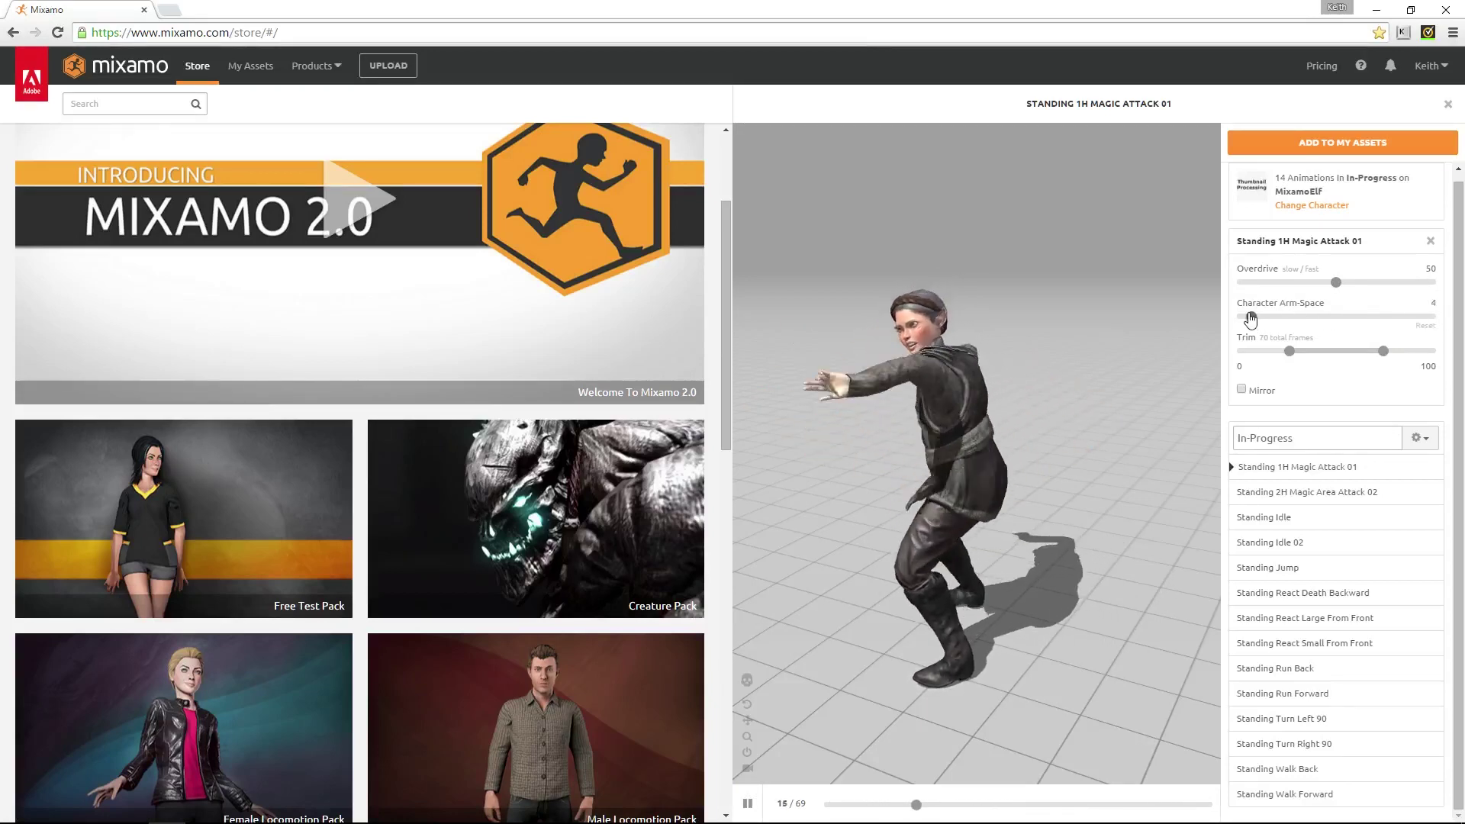
pyautogui.click(1425, 326)
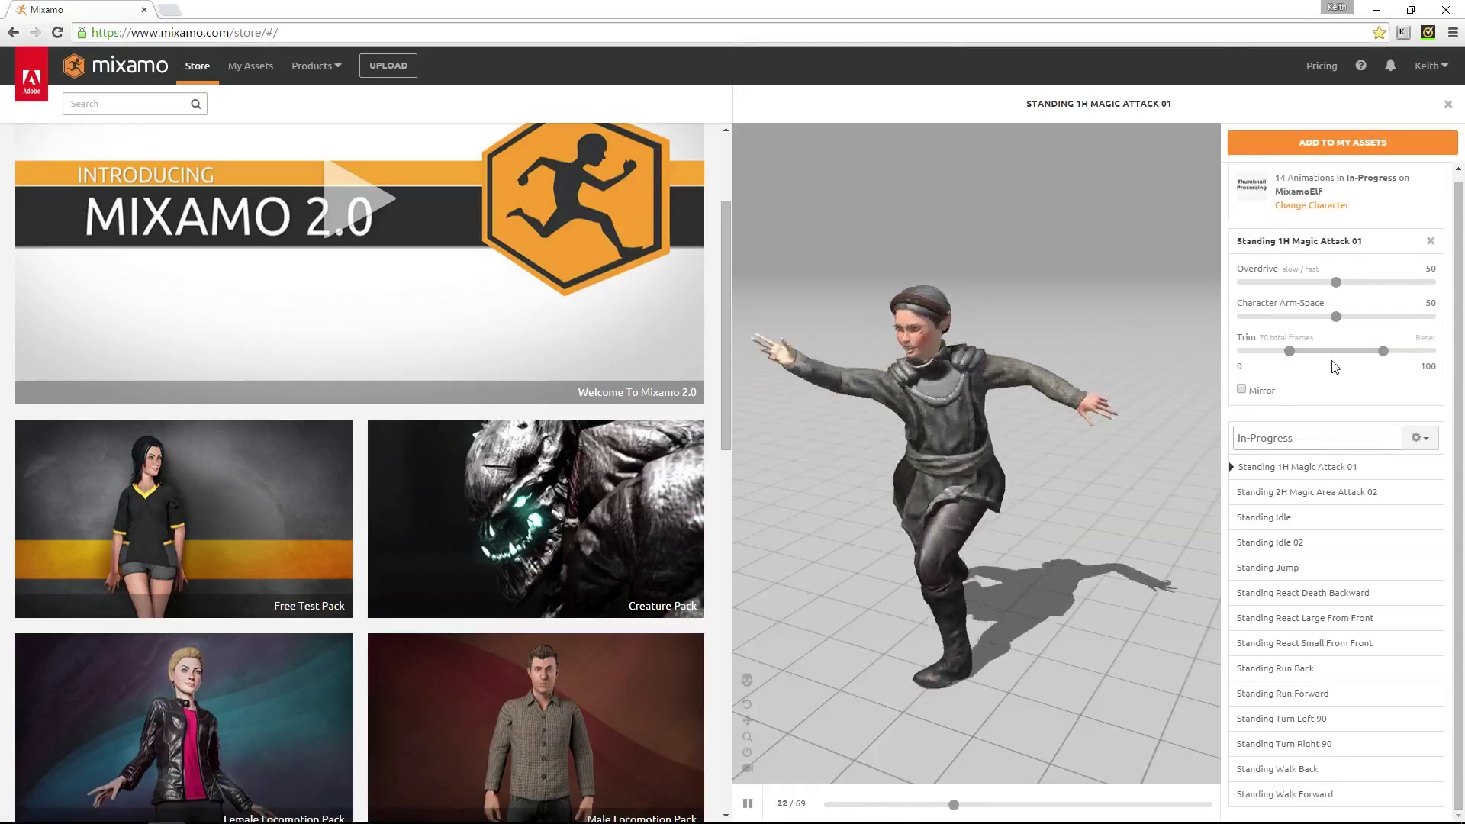
pyautogui.click(1242, 390)
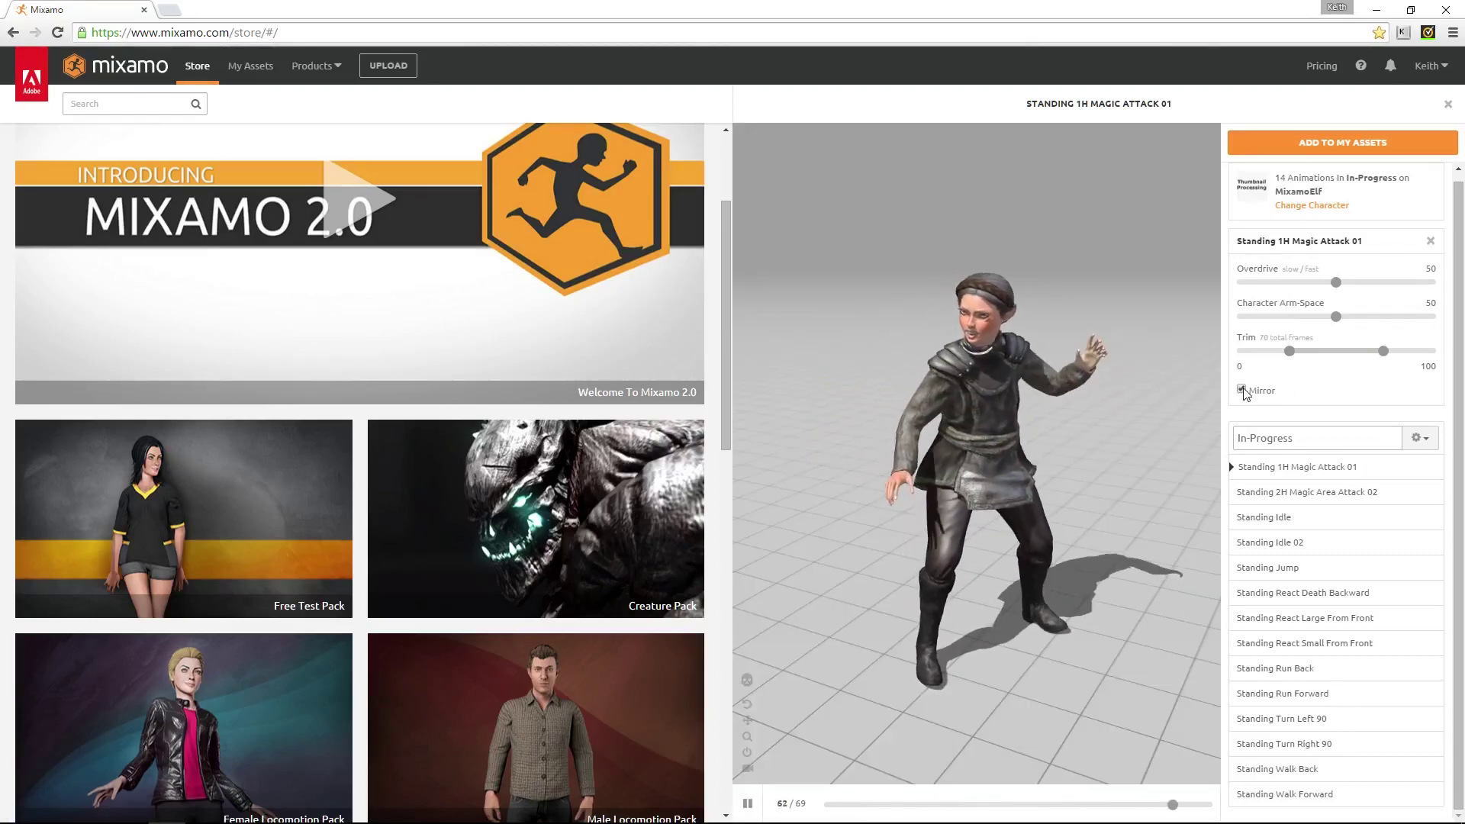
pyautogui.click(1242, 390)
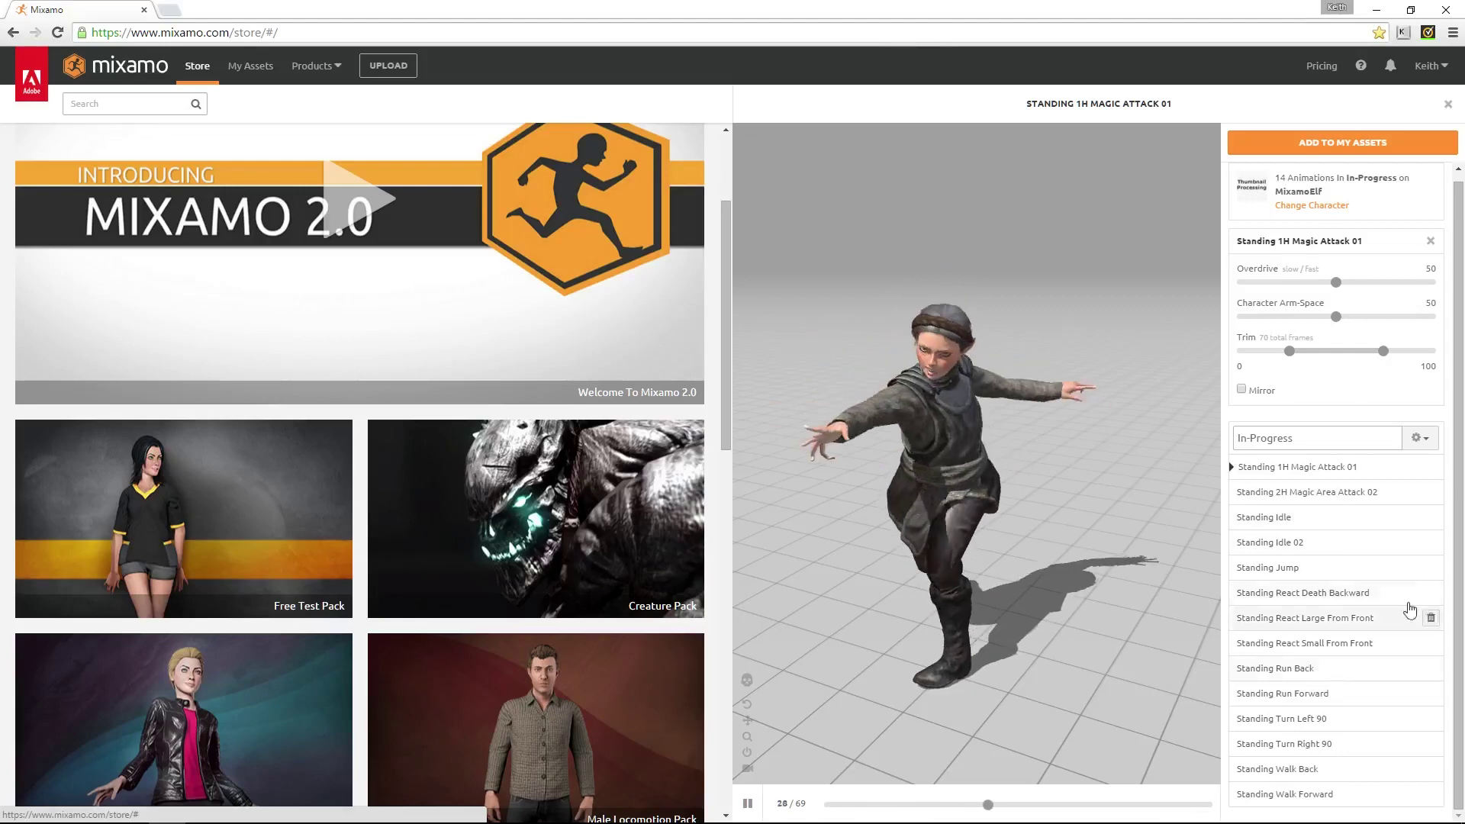
# Preview several pack animations, add all 14 In-Progress animations to My Assets, and return to the Store
pyautogui.click(1293, 495)
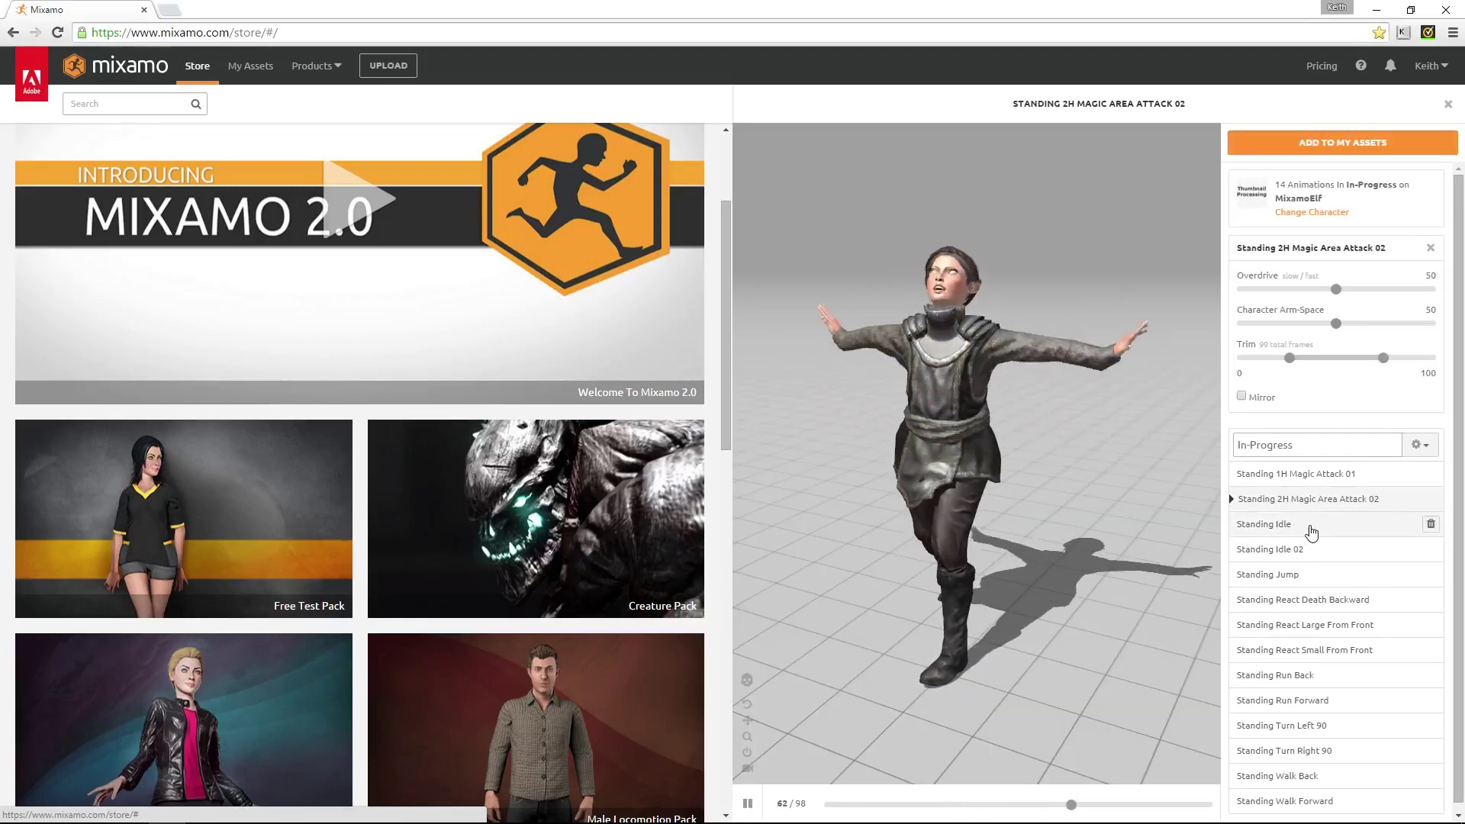
pyautogui.click(1311, 527)
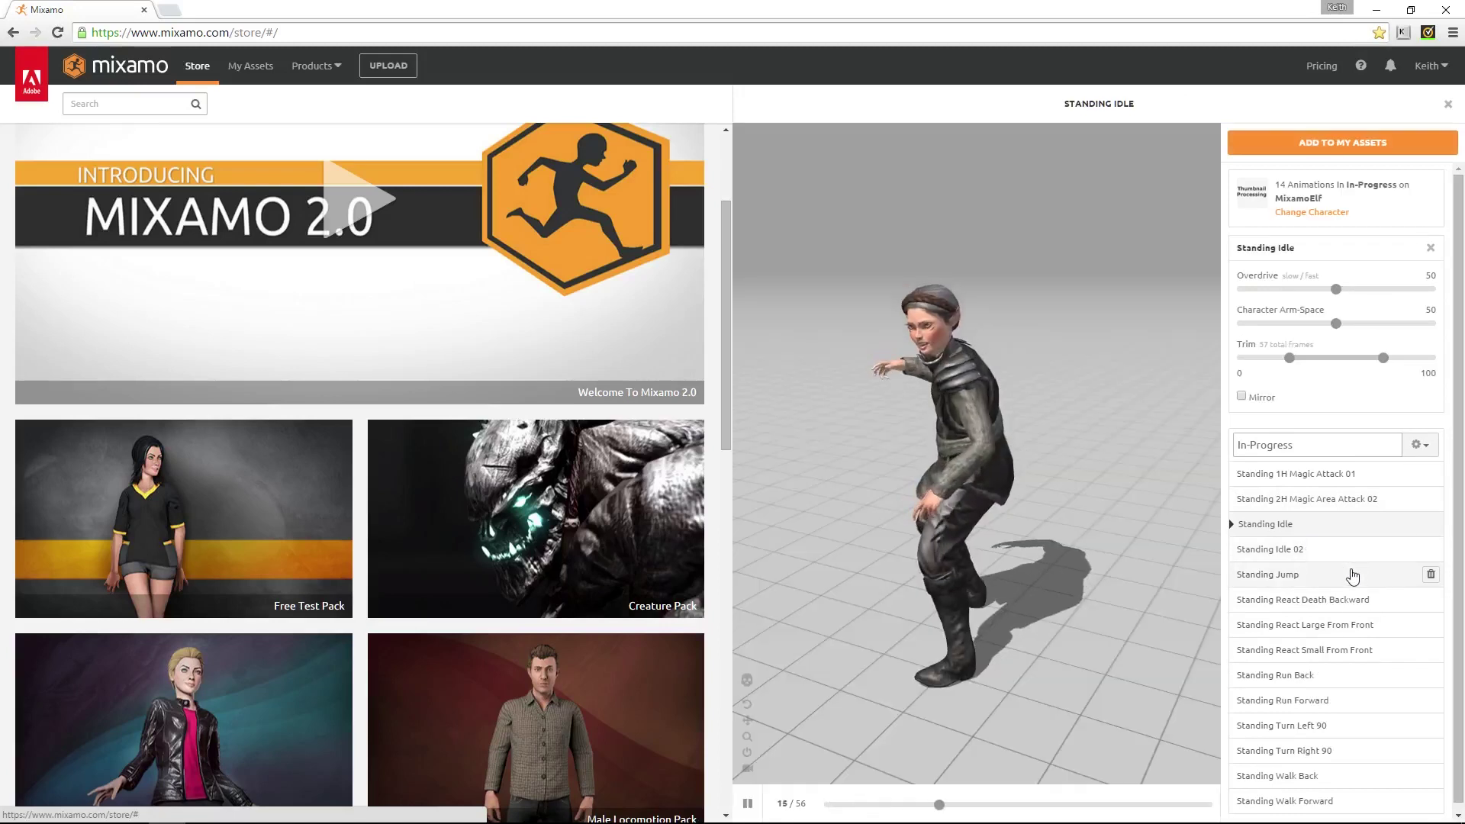
pyautogui.click(1347, 601)
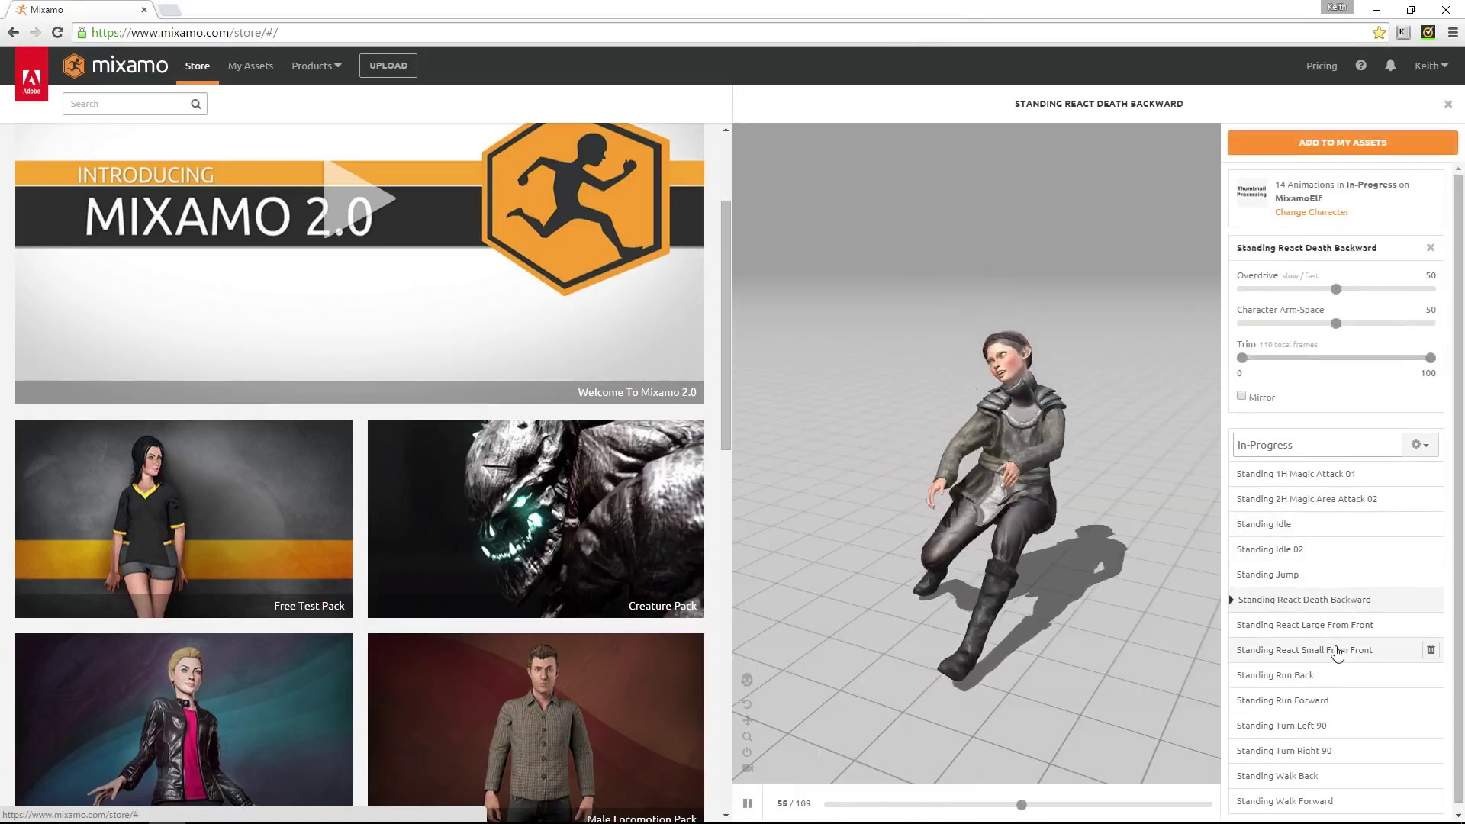
pyautogui.click(1331, 703)
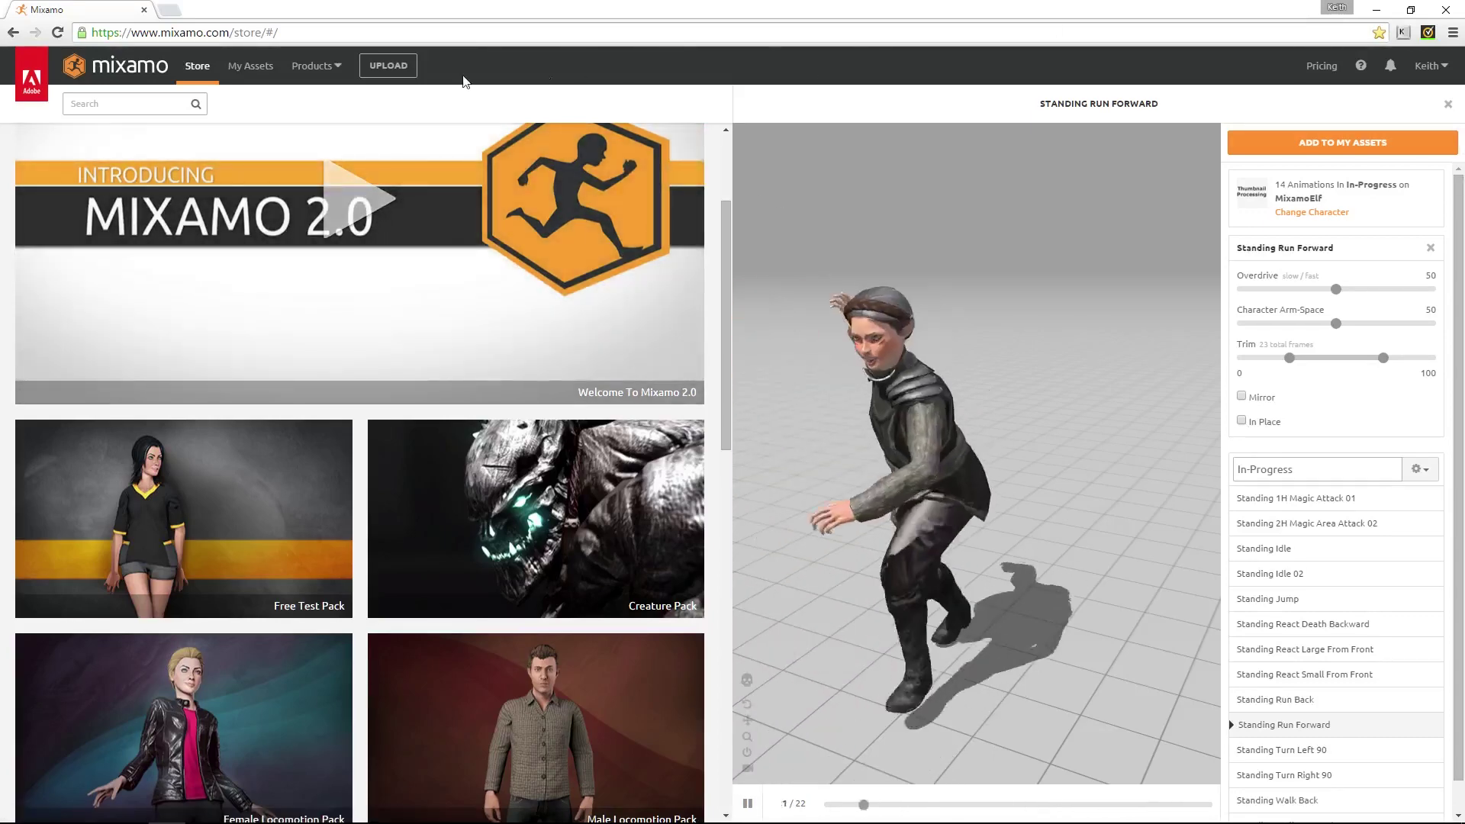
pyautogui.click(1352, 143)
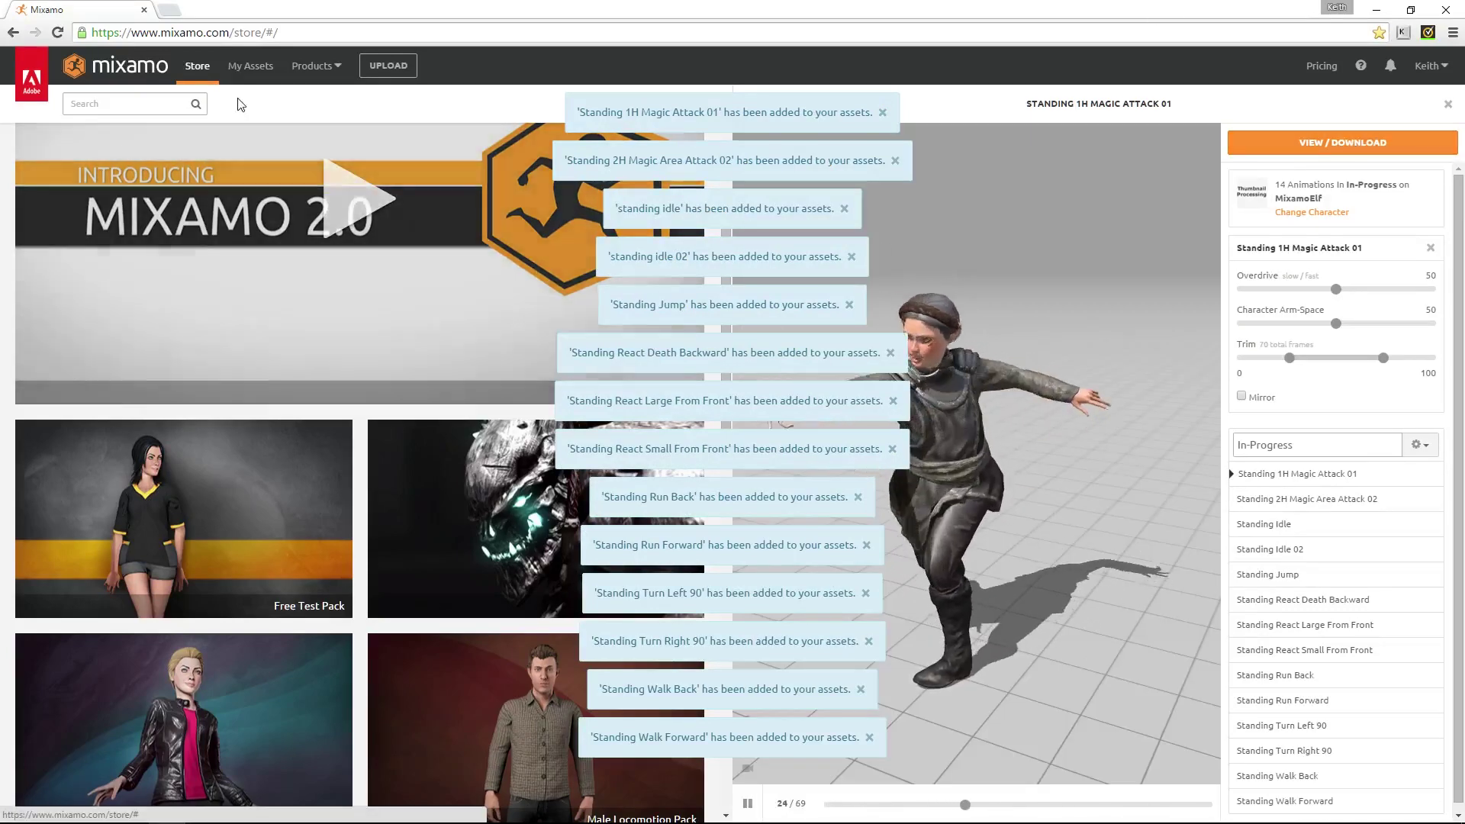
pyautogui.click(197, 66)
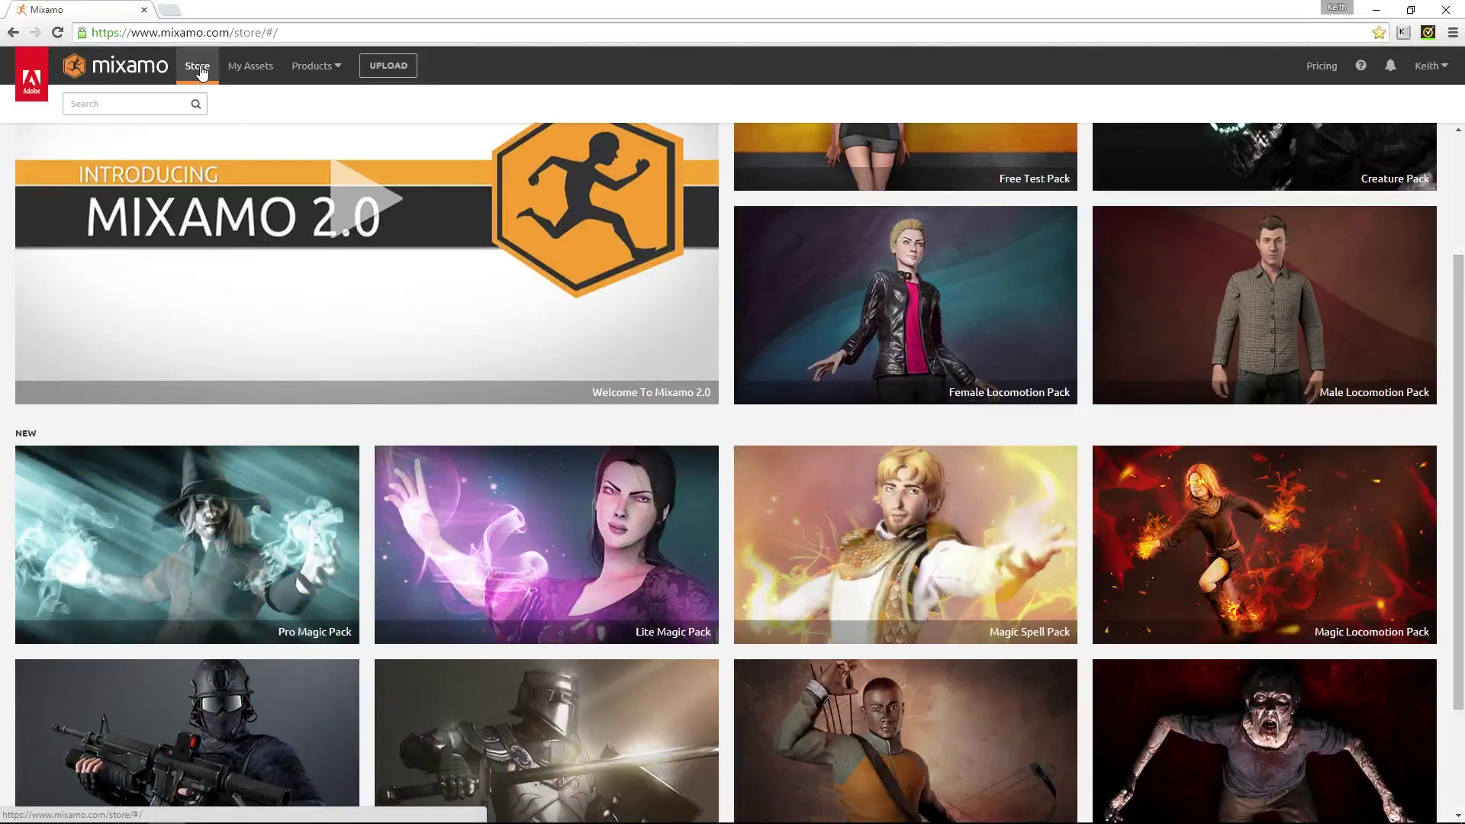
# Reopen the Lite Magic Pack preview and switch the store to its Animations listing
pyautogui.scroll(-2, 412, 176)
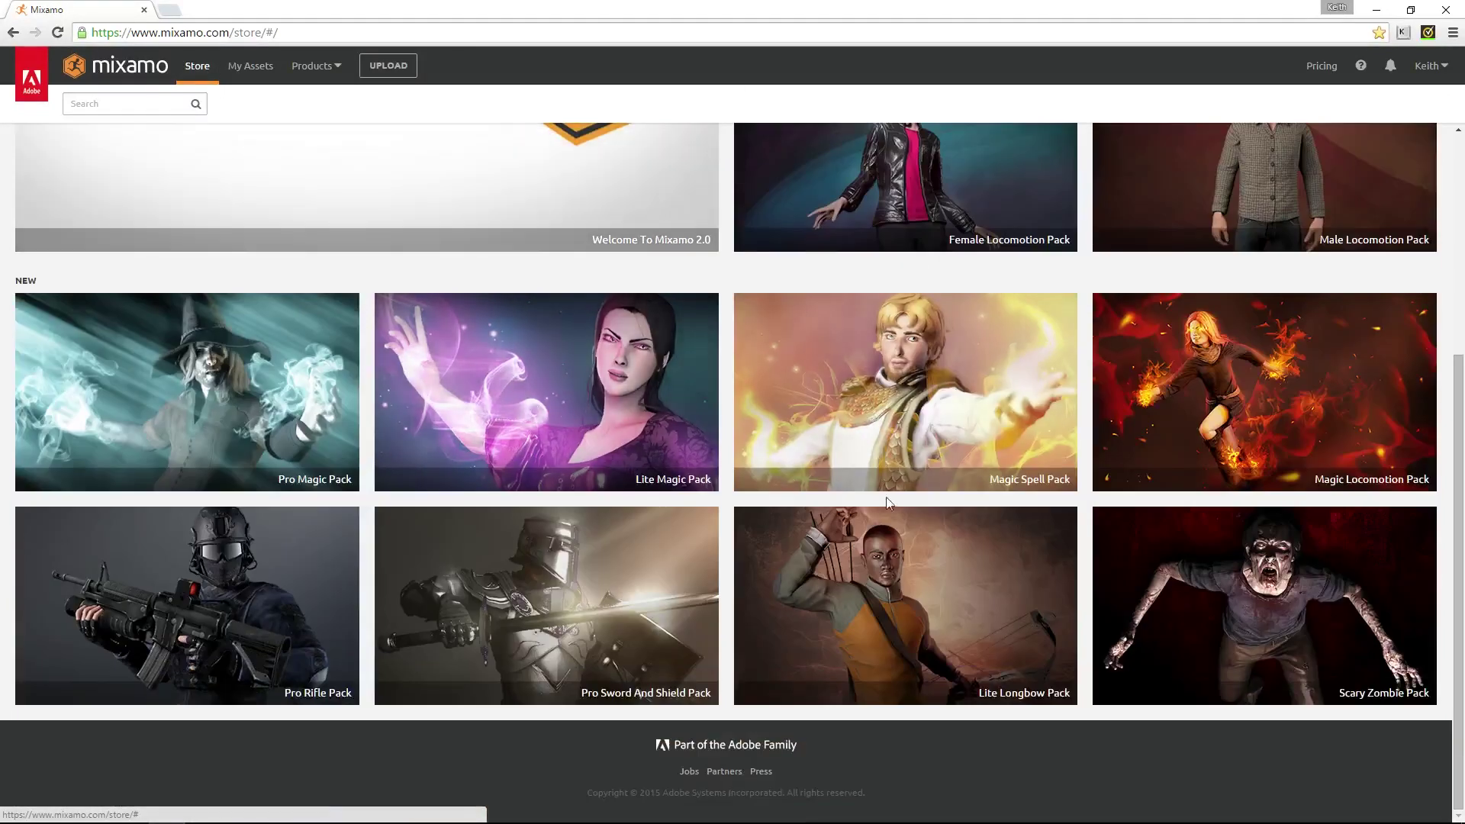
pyautogui.click(552, 393)
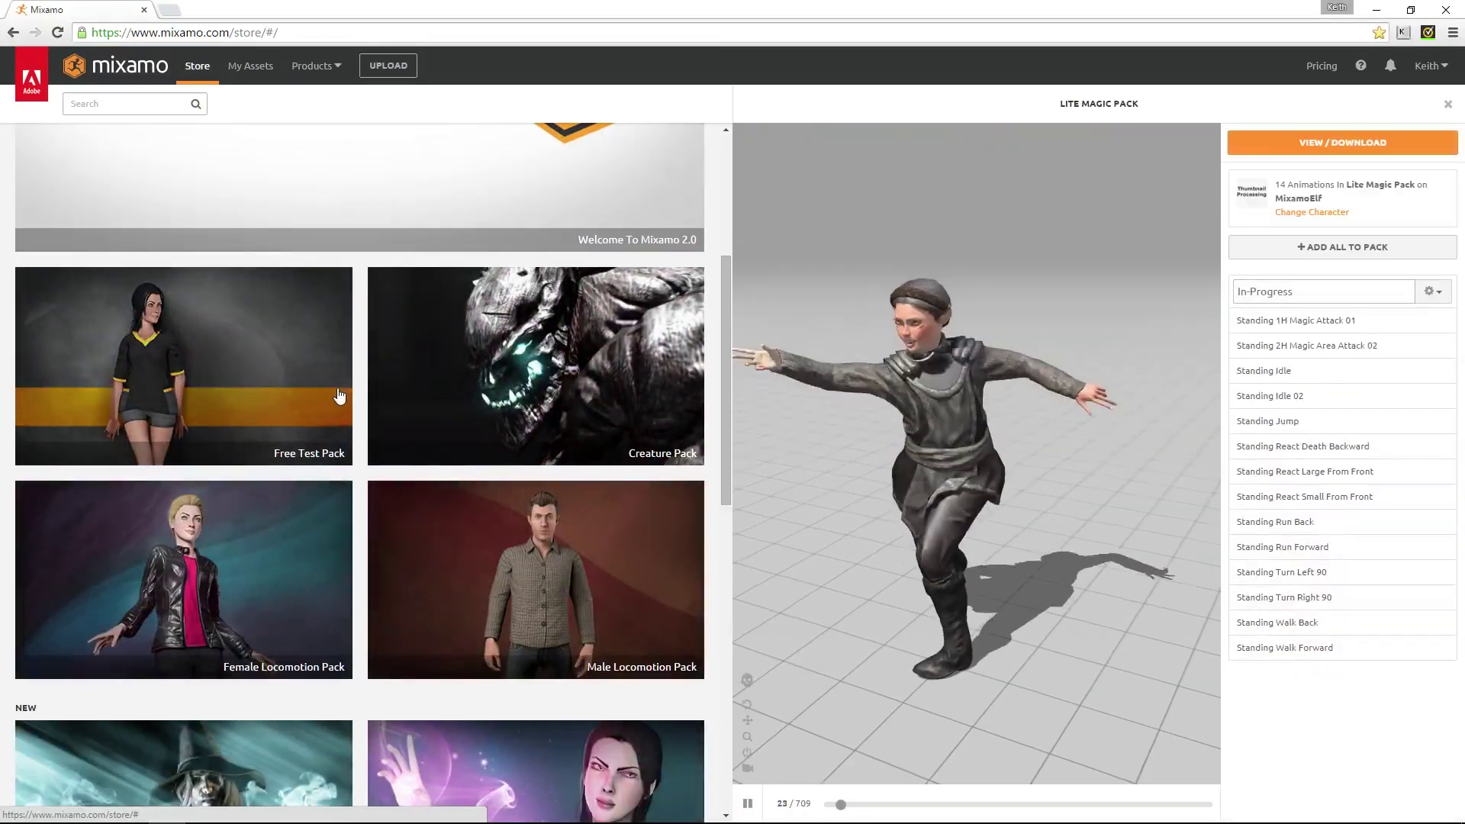
pyautogui.scroll(5, 341, 396)
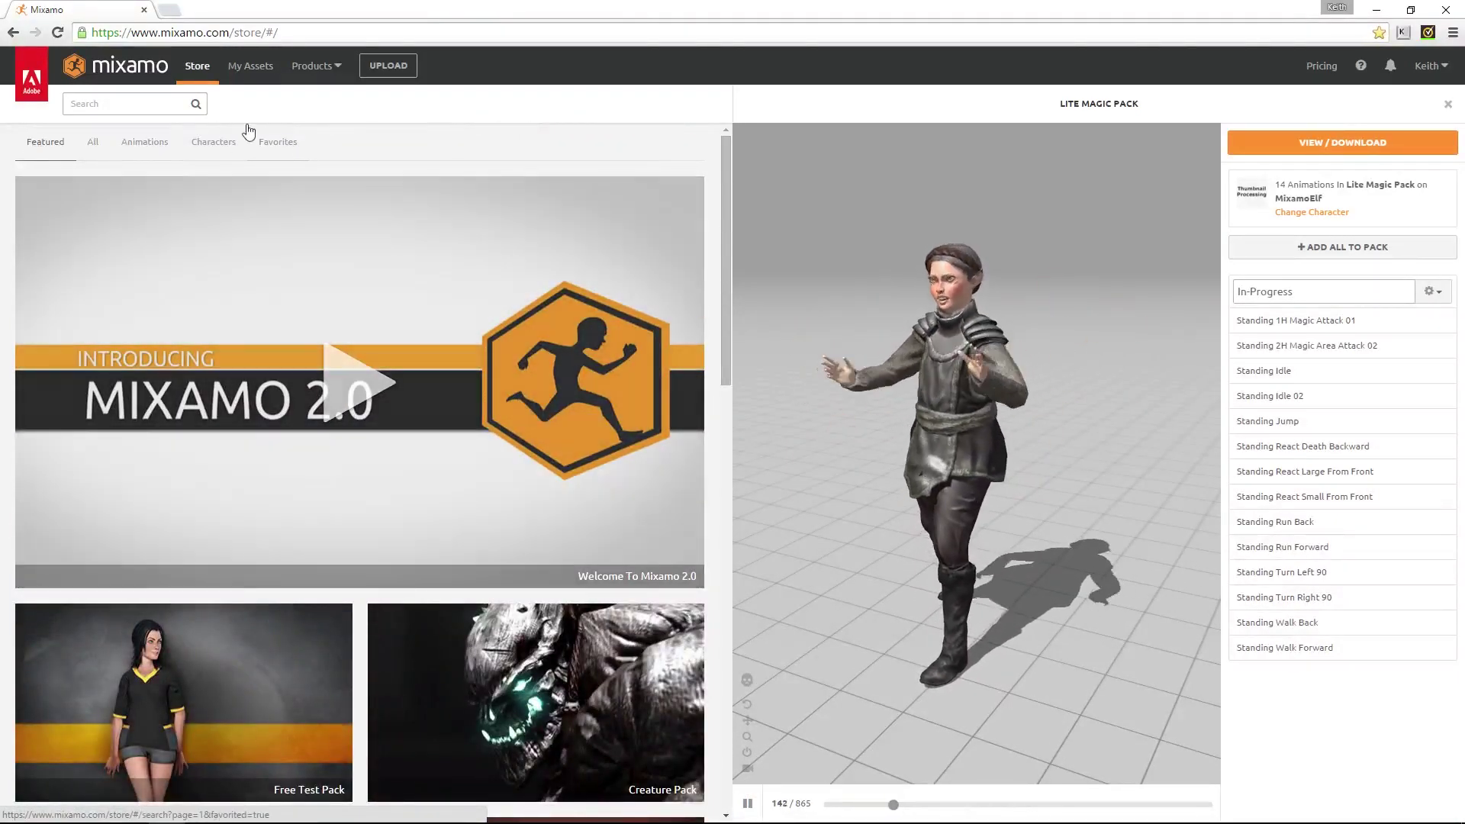
pyautogui.click(147, 142)
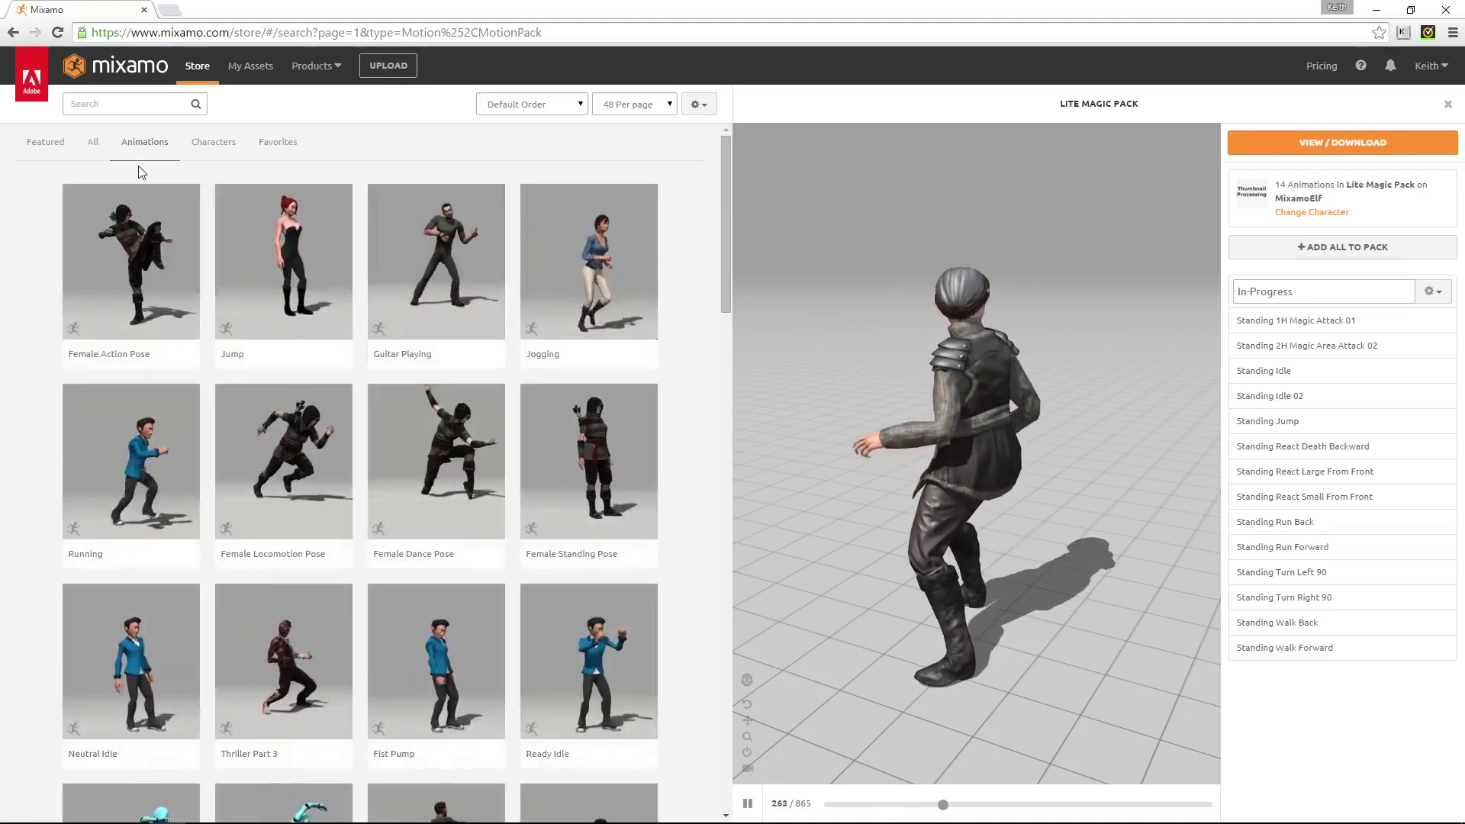
# Preview Guitar Playing and Ymca Dance on MixamoElf, then add Ymca Dance to My Assets
pyautogui.click(447, 287)
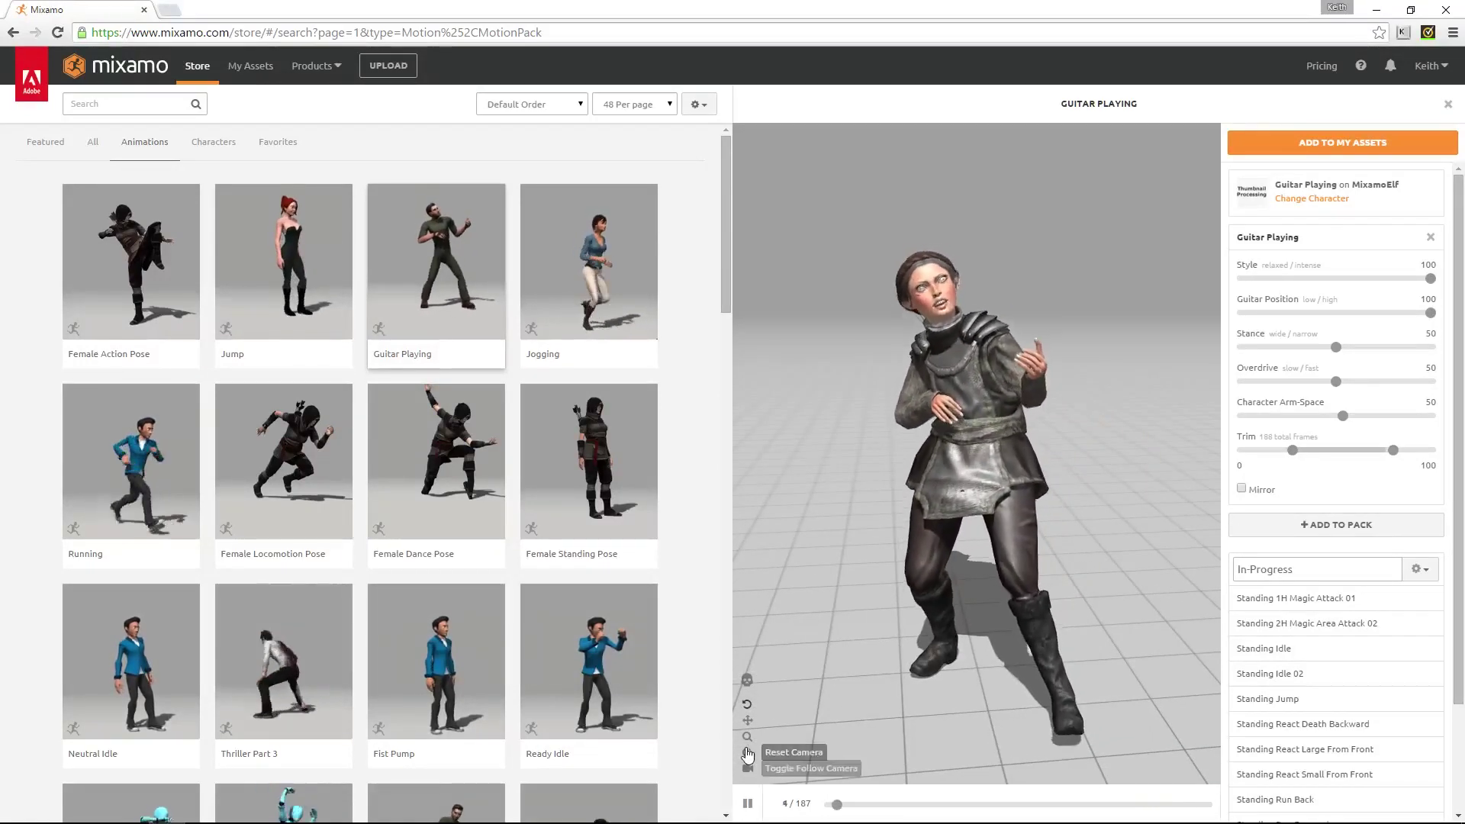
pyautogui.click(747, 682)
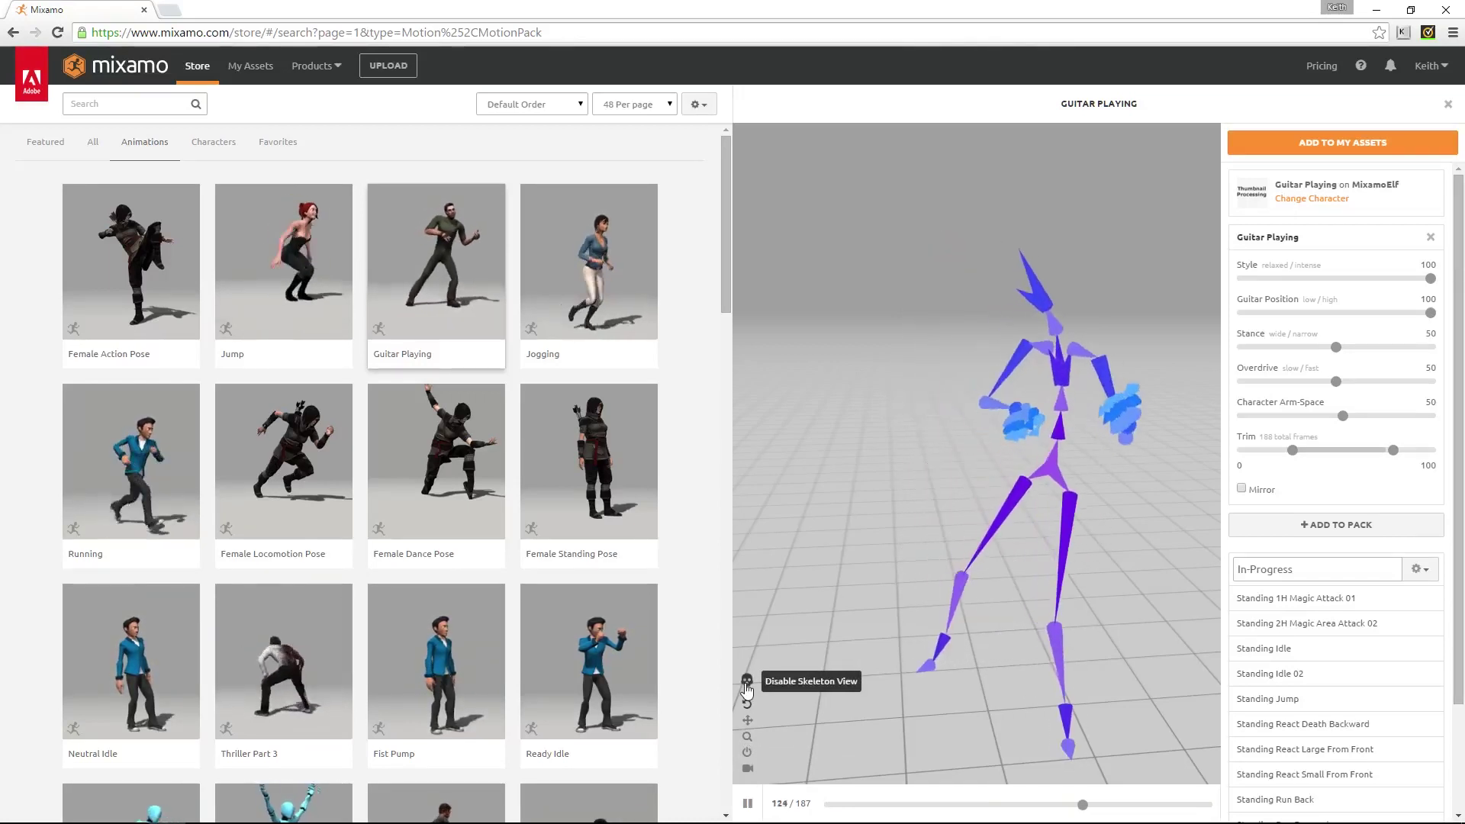
pyautogui.click(747, 681)
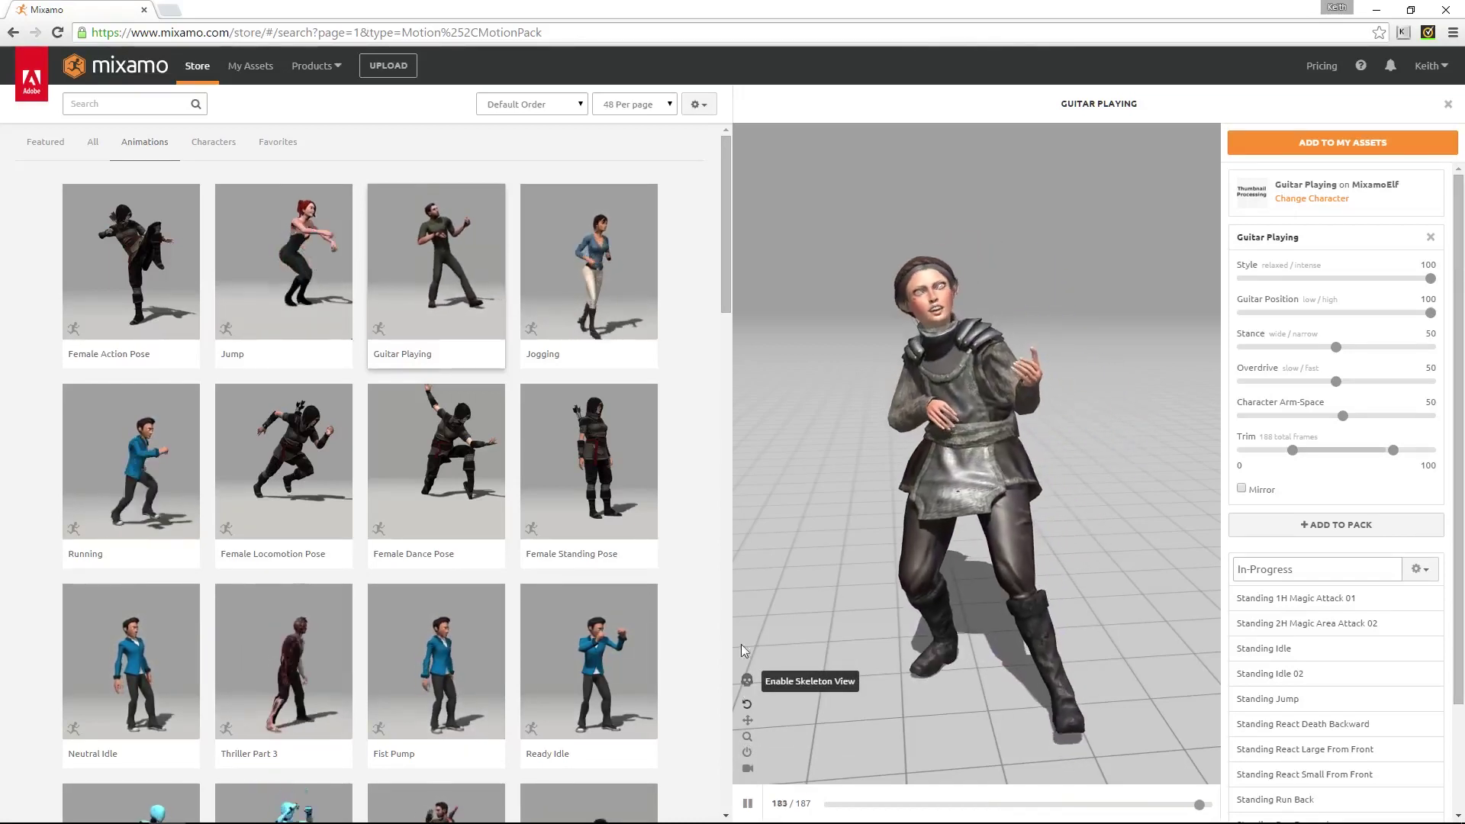
pyautogui.moveTo(721, 245); pyautogui.dragTo(715, 416)
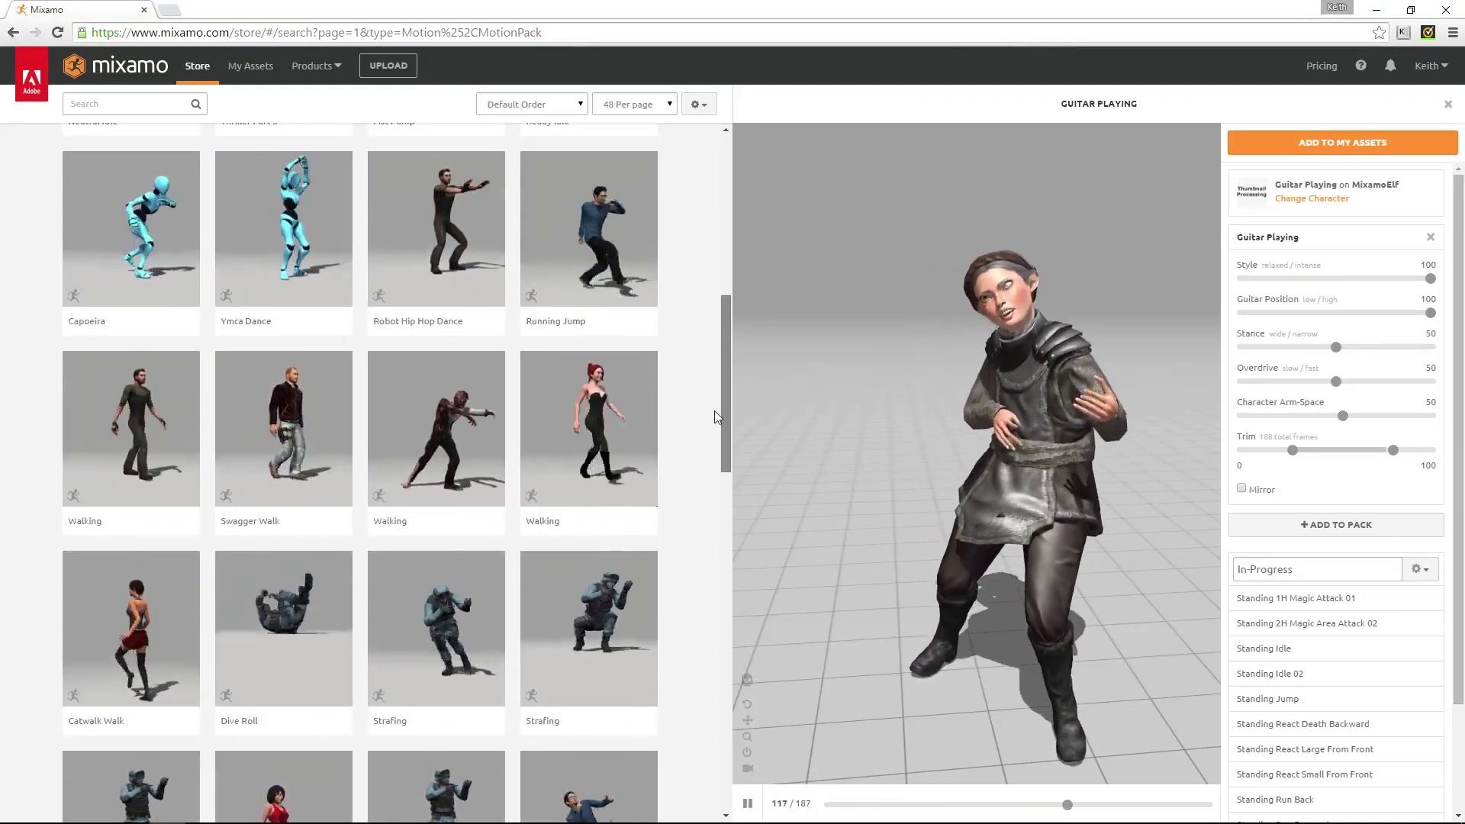
pyautogui.click(244, 251)
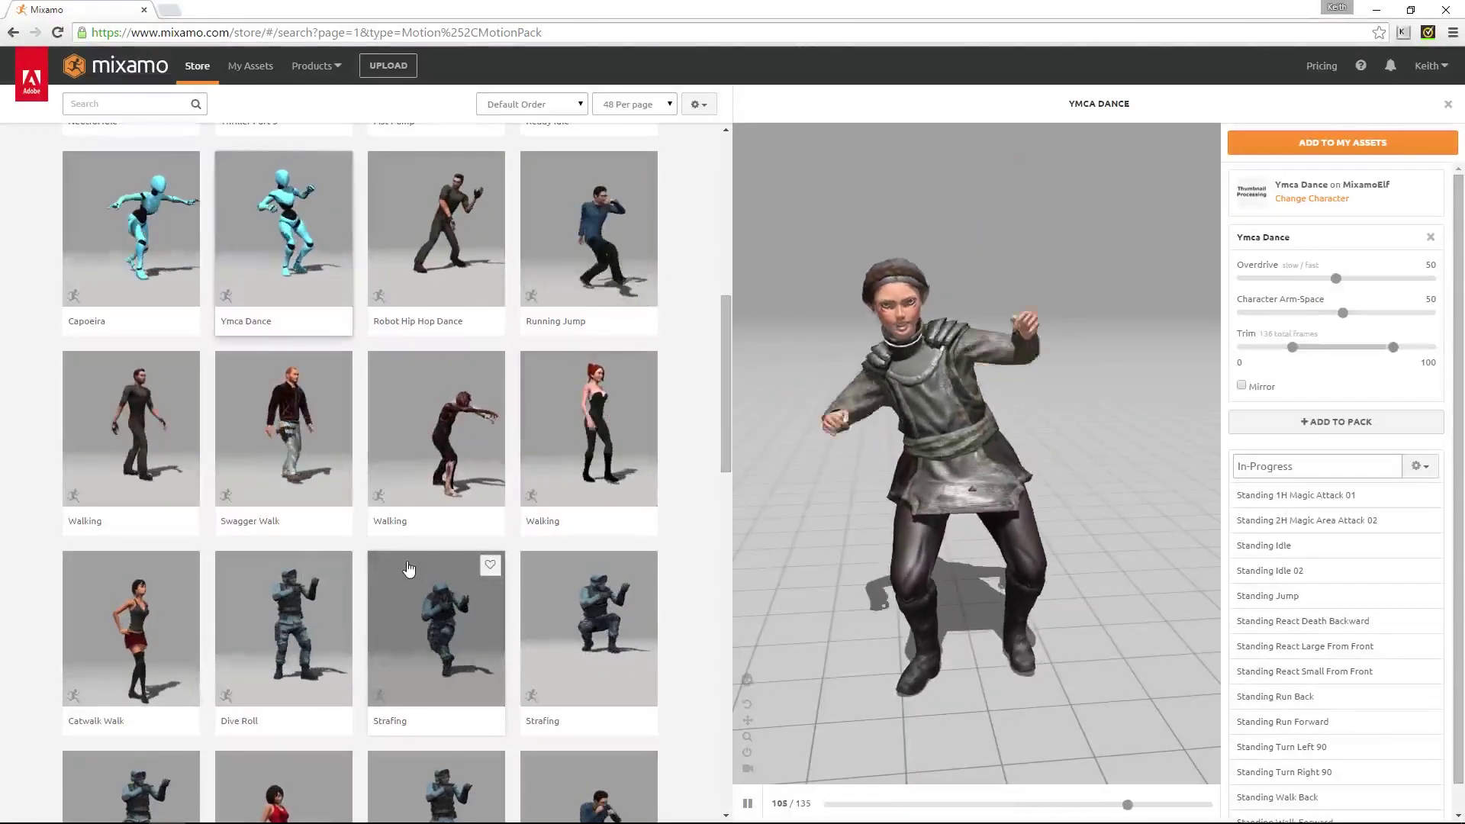
pyautogui.click(1289, 142)
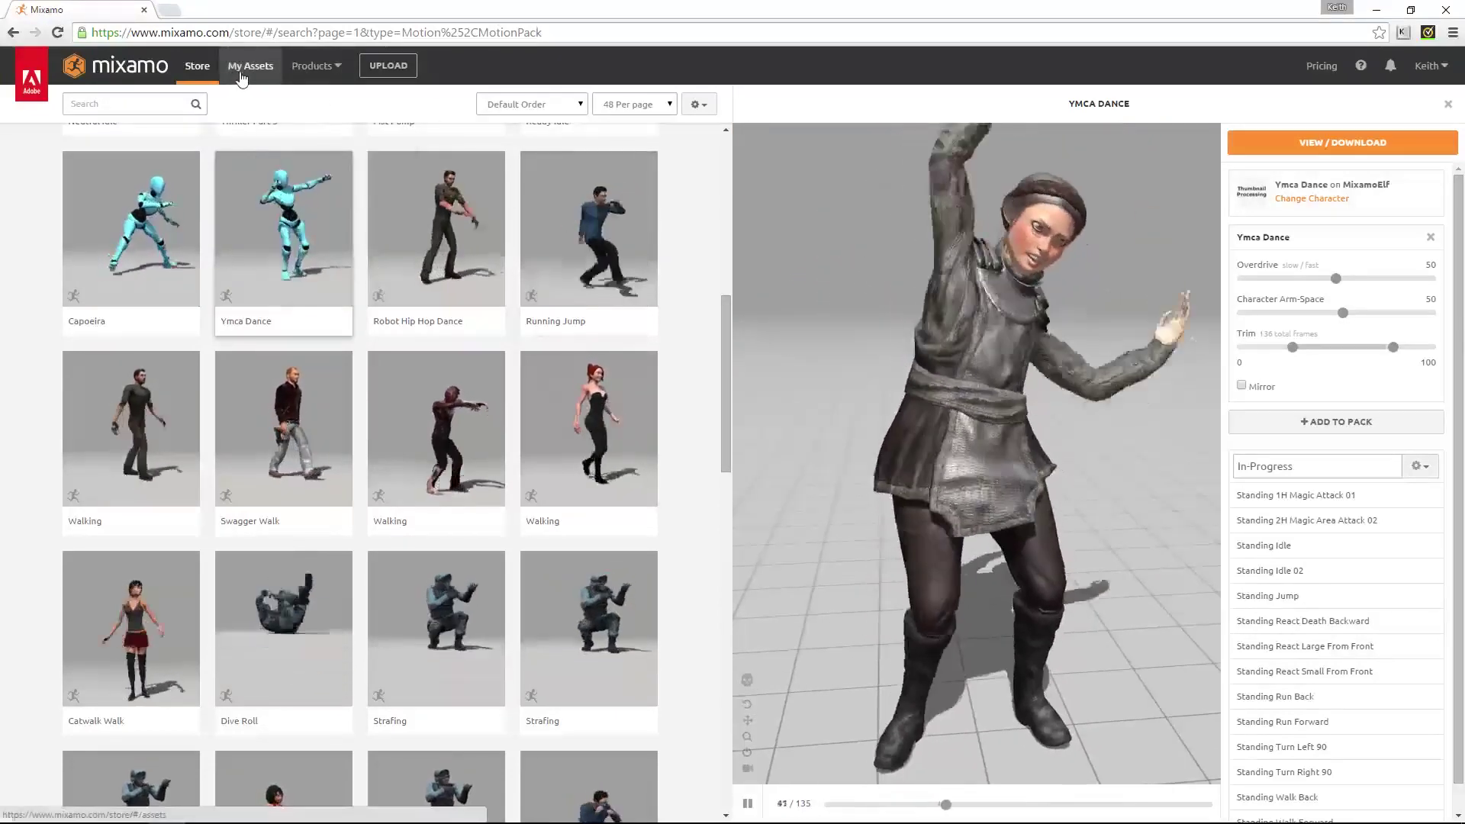
# Check MixamoElf's character details and its store animations, then go back to My Assets
pyautogui.click(244, 79)
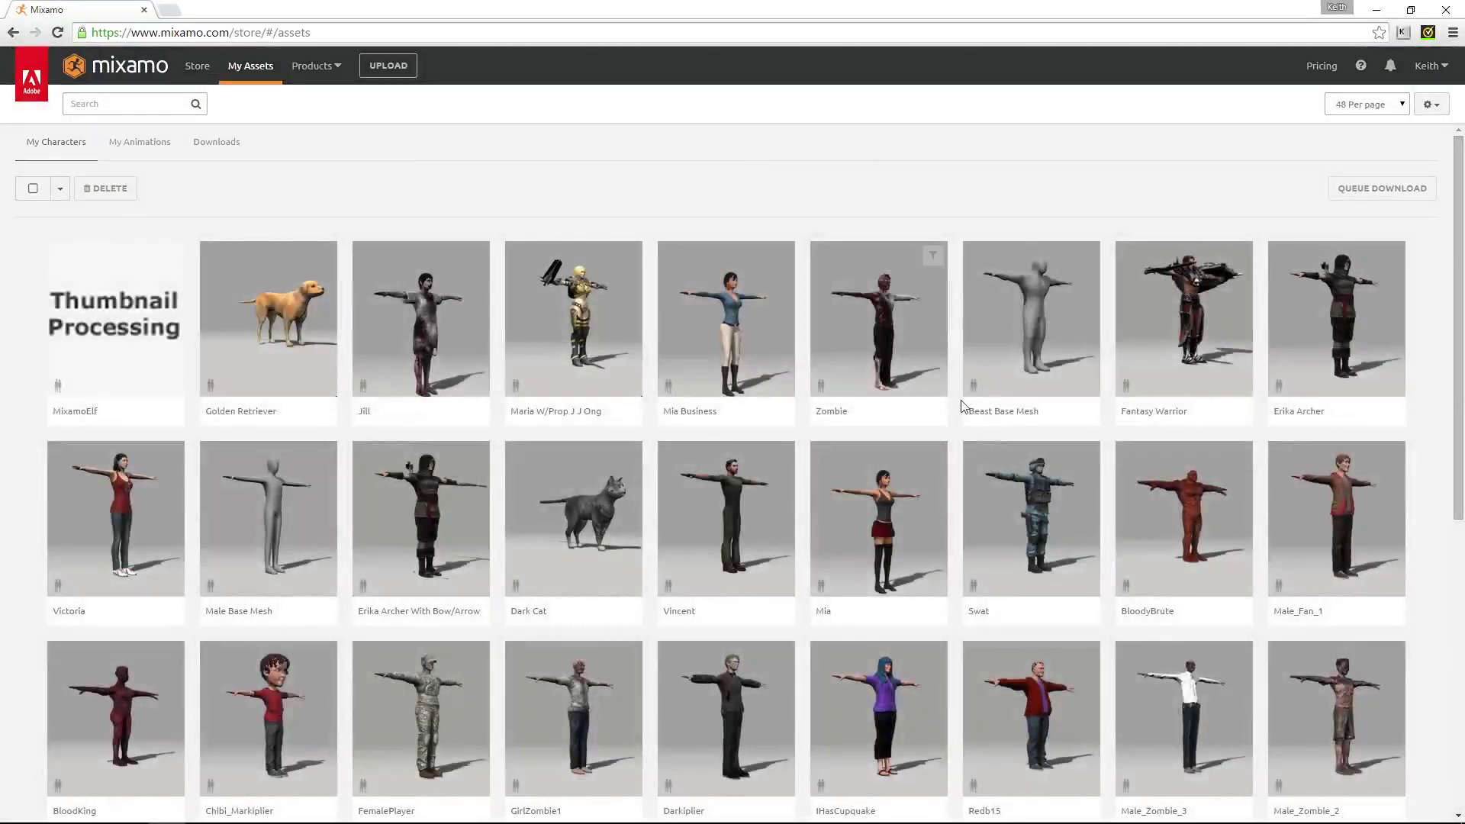
pyautogui.scroll(-7, 962, 404)
pyautogui.scroll(7, 962, 405)
pyautogui.click(110, 324)
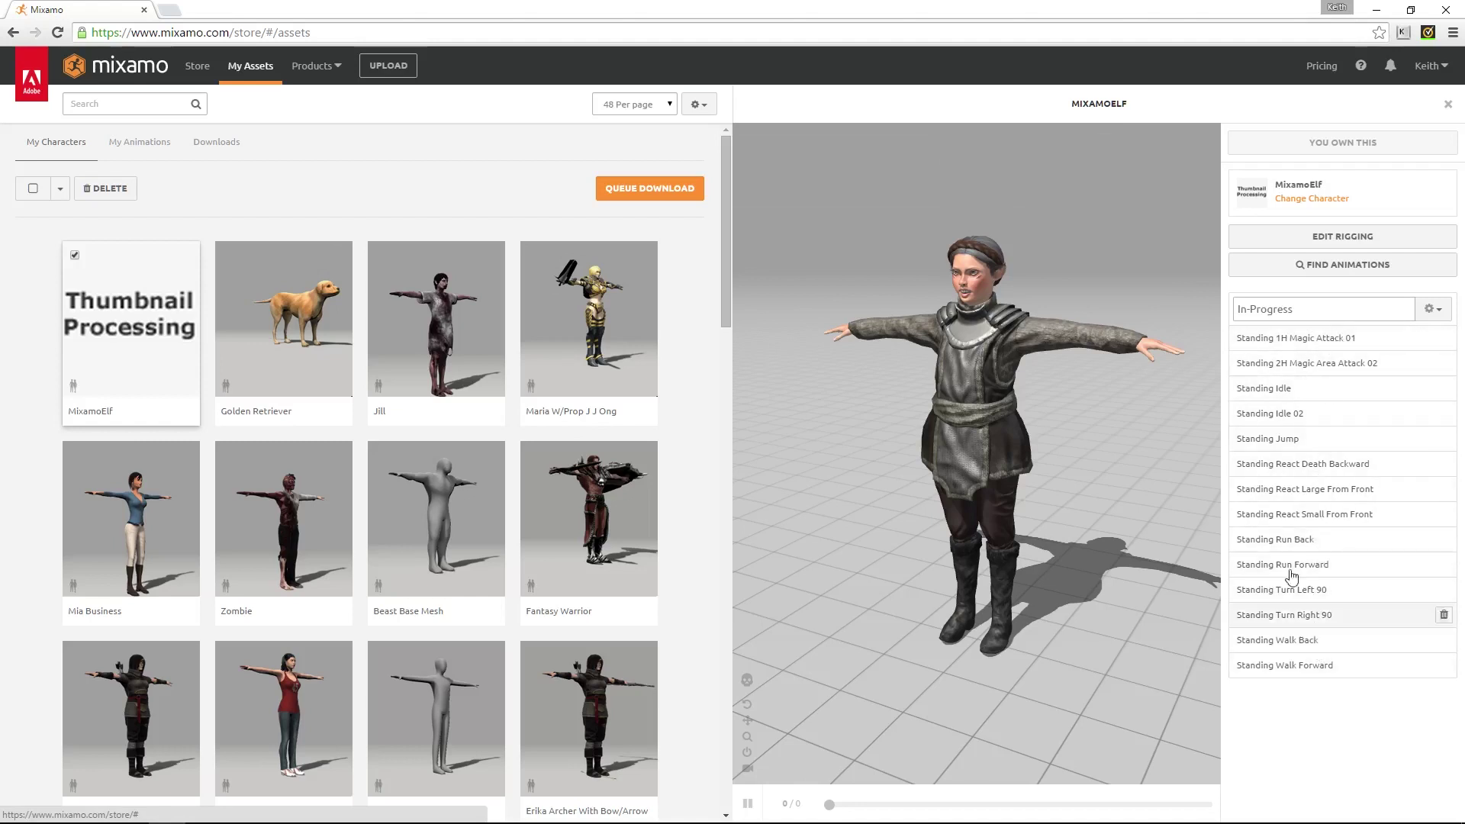
pyautogui.click(1316, 262)
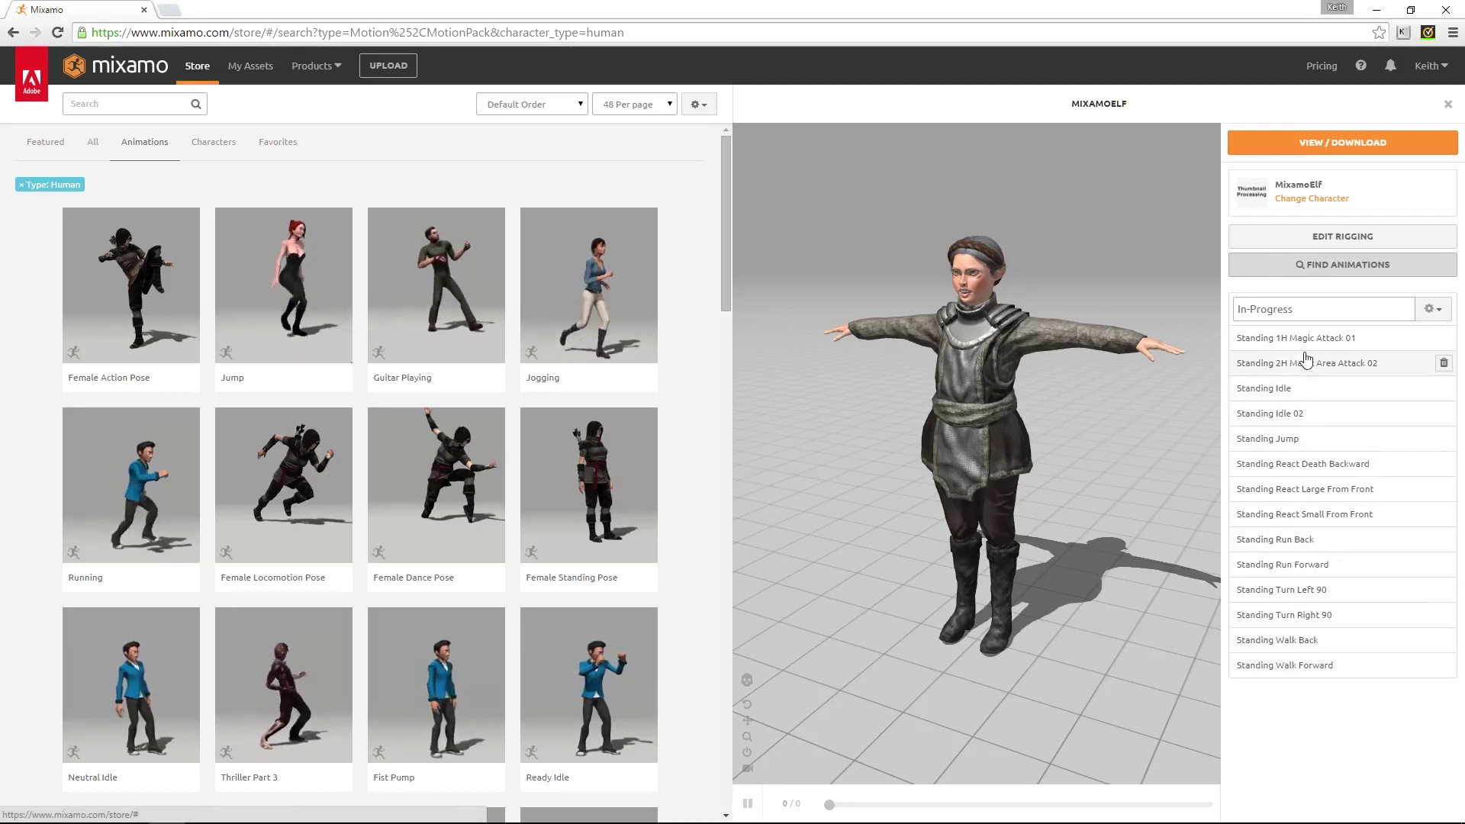
pyautogui.click(239, 76)
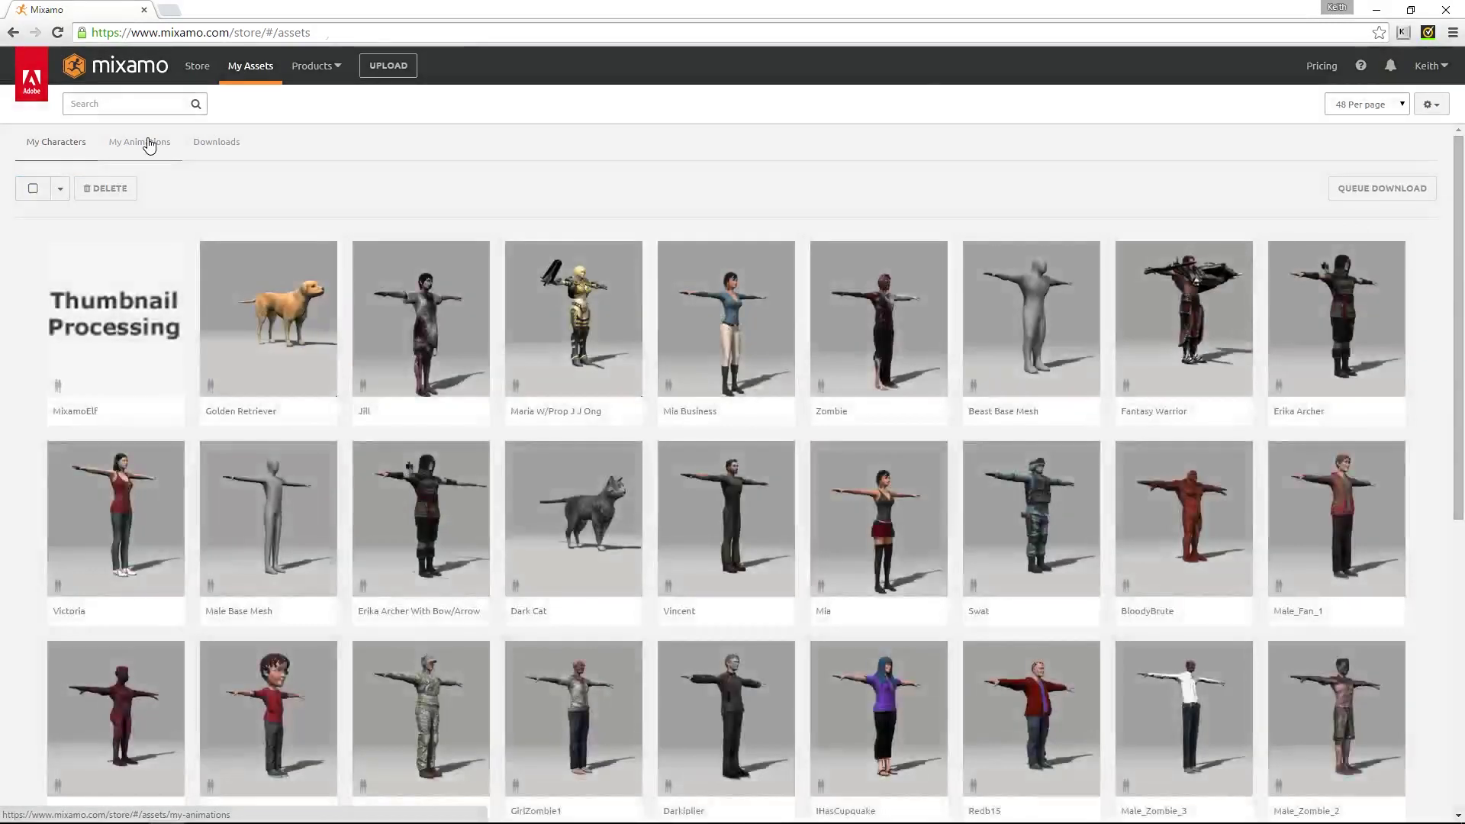
# Add the owned Ymca Dance animation to MixamoElf's In-Progress pack, then list My Characters
pyautogui.click(149, 146)
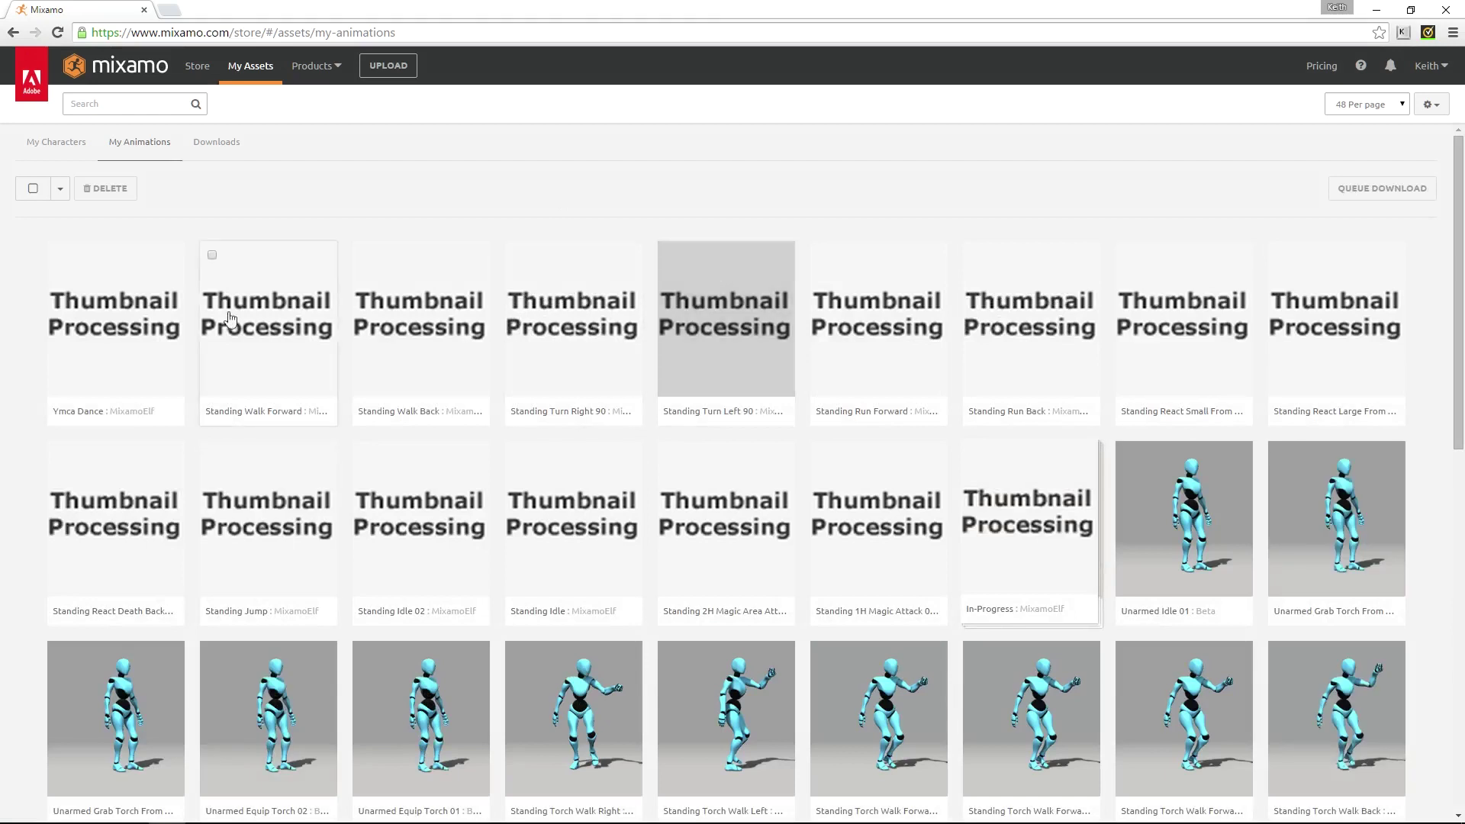
pyautogui.click(135, 337)
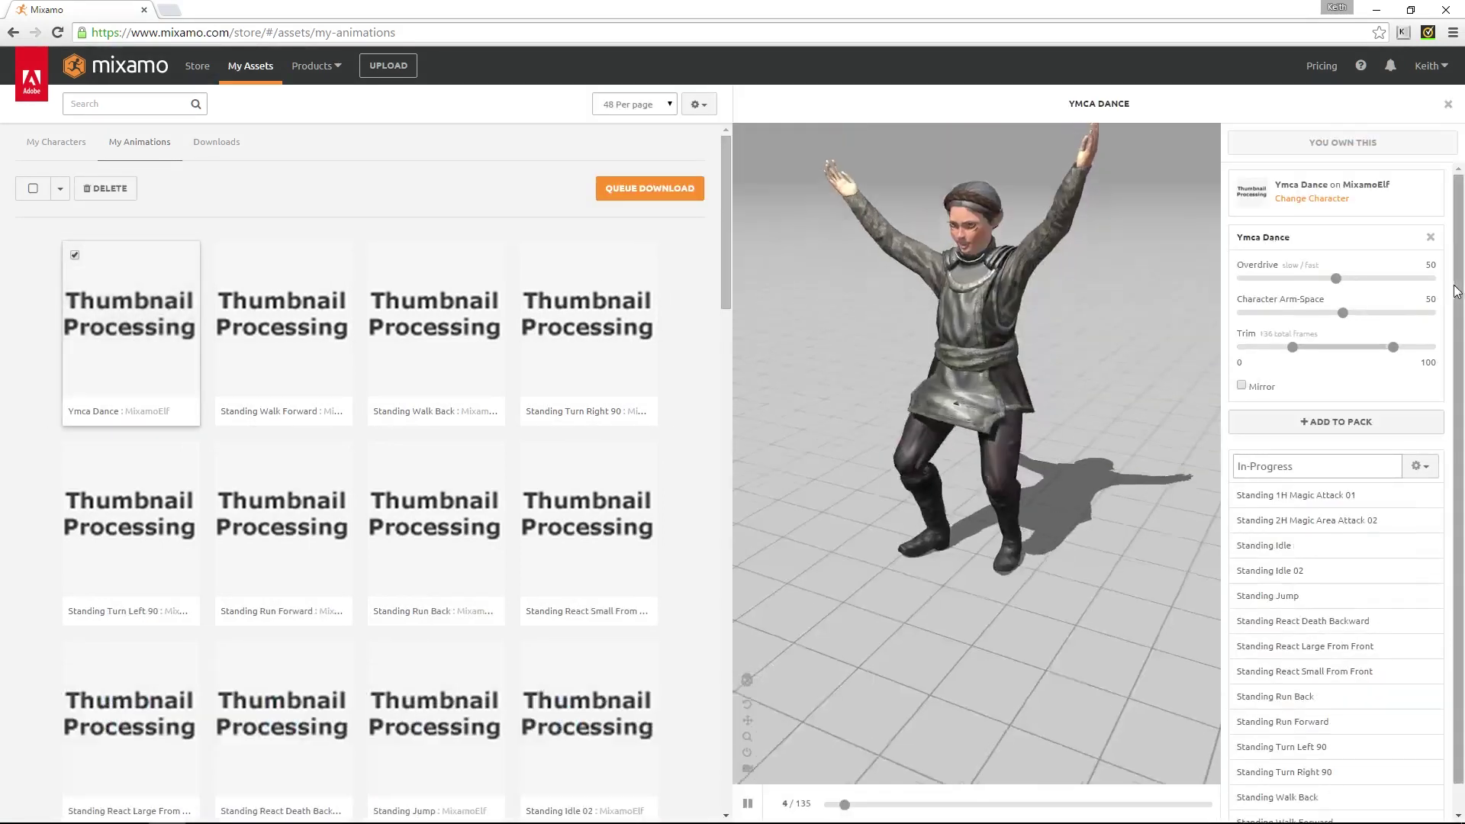
pyautogui.scroll(-1, 1459, 287)
pyautogui.scroll(-1, 1459, 290)
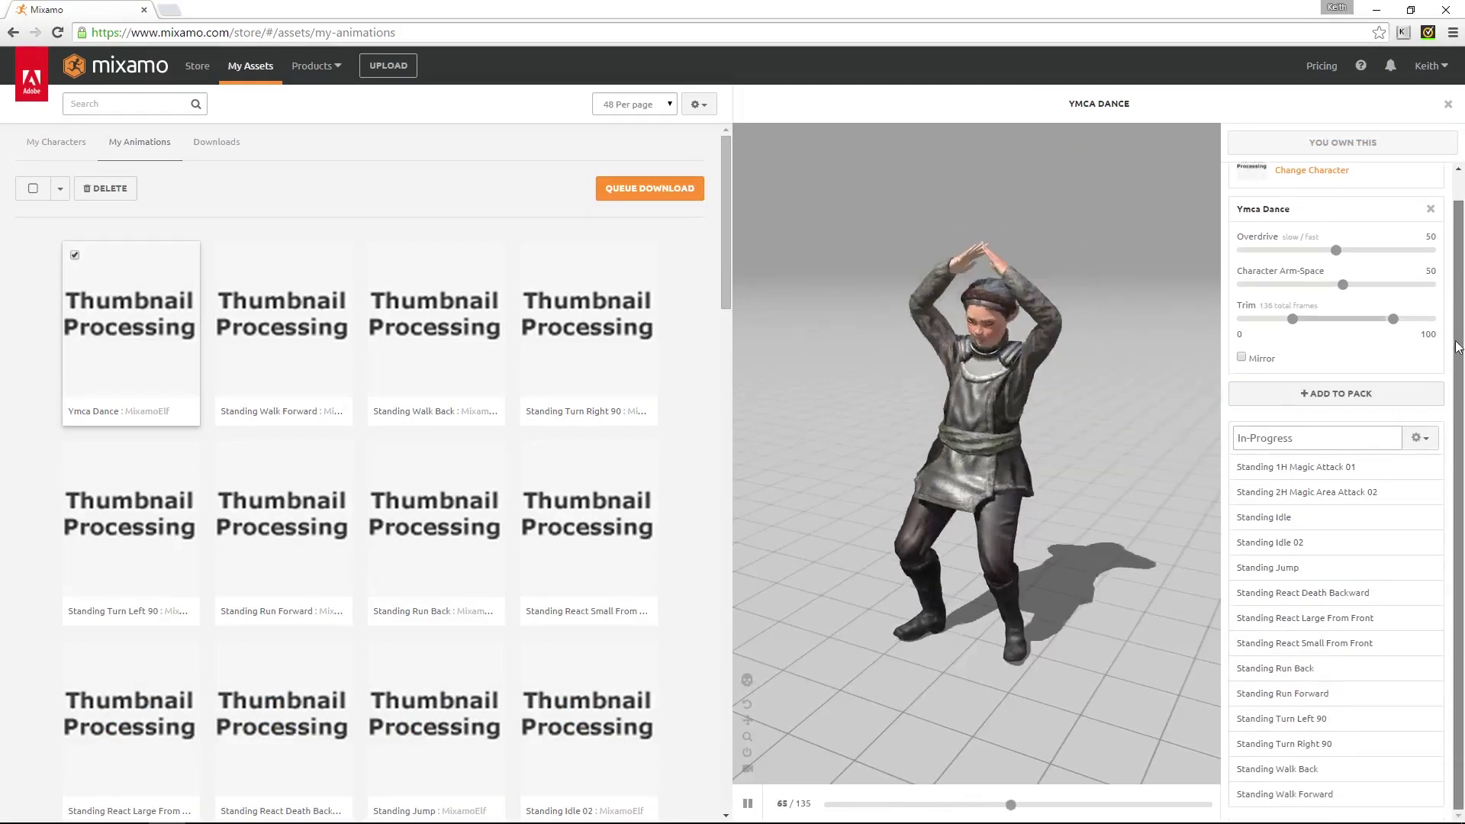
pyautogui.scroll(2, 1373, 385)
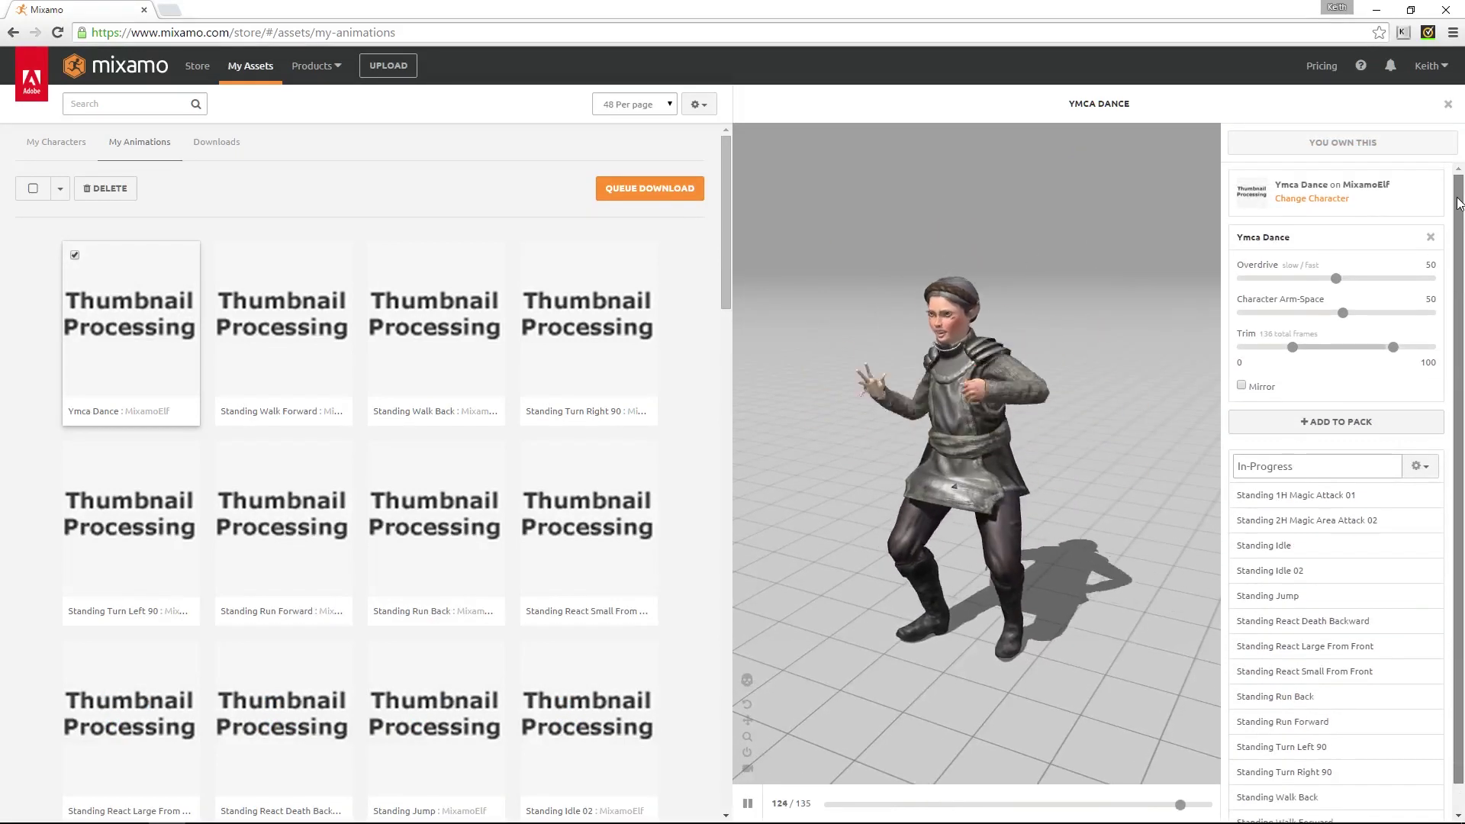
pyautogui.click(1343, 421)
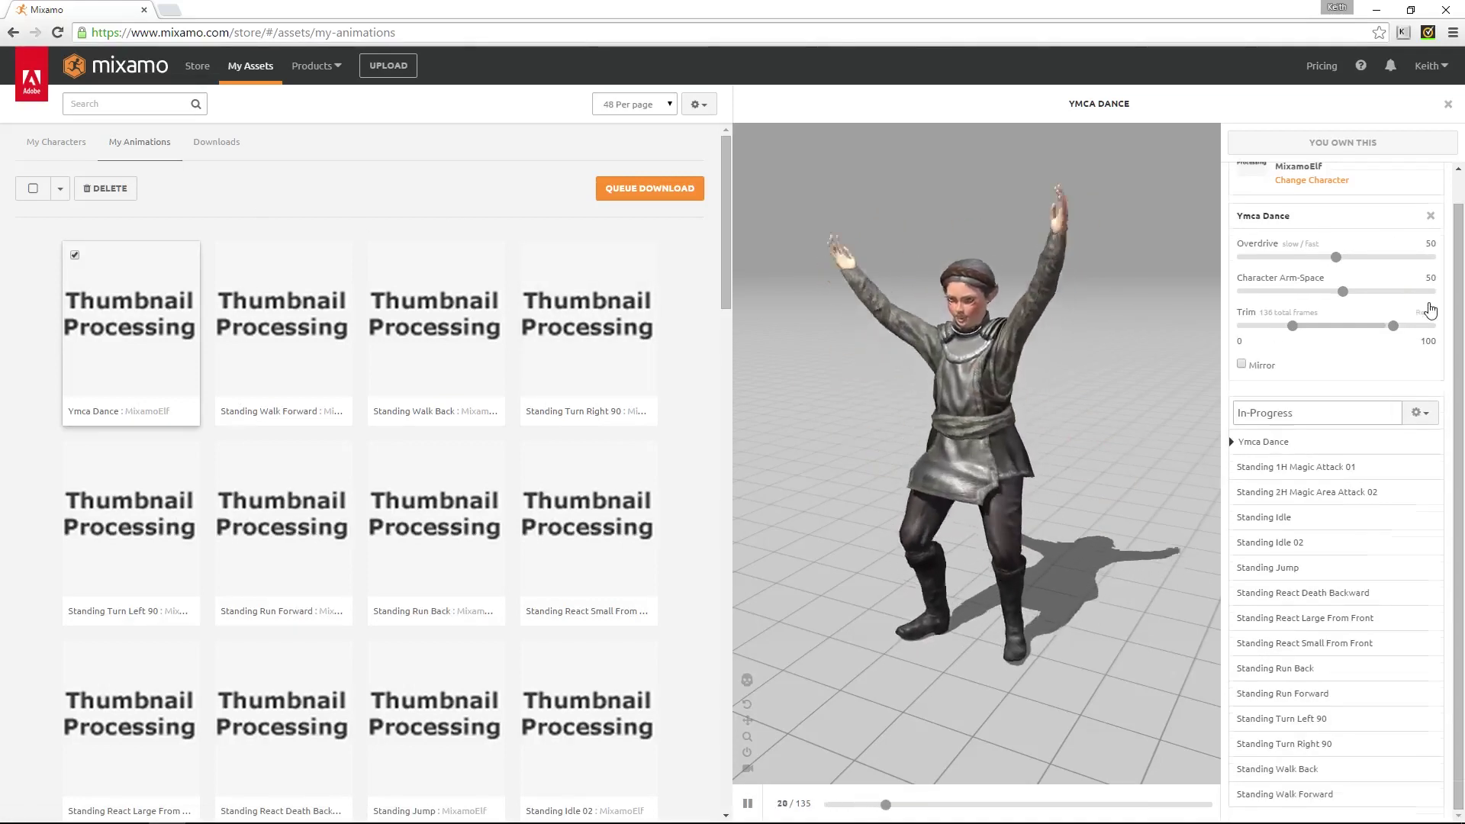
pyautogui.click(65, 147)
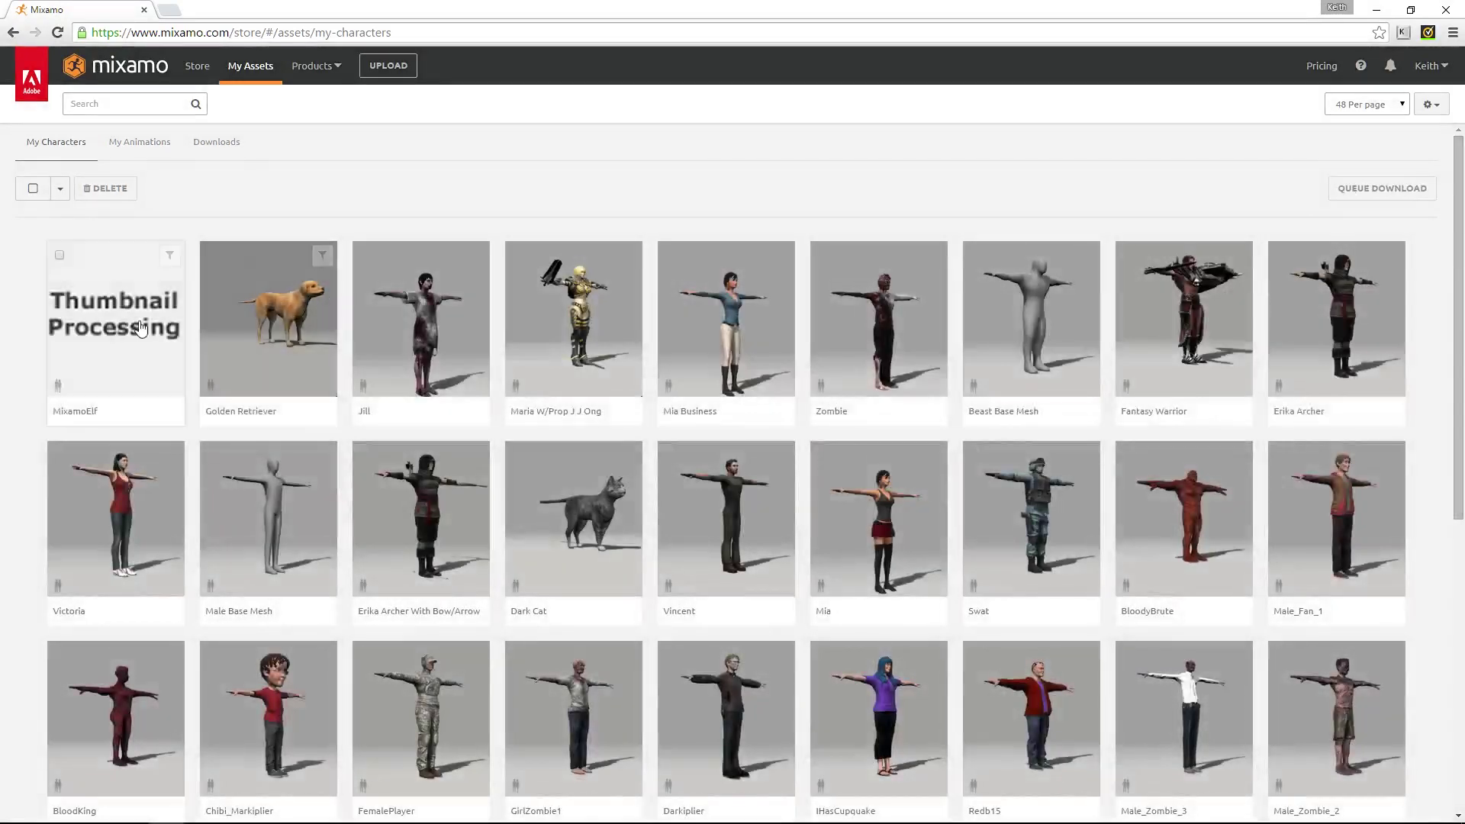
# Queue the MixamoElf character download as FBX for Unreal Engine 4 (.fbx) in T-Pose
pyautogui.click(114, 336)
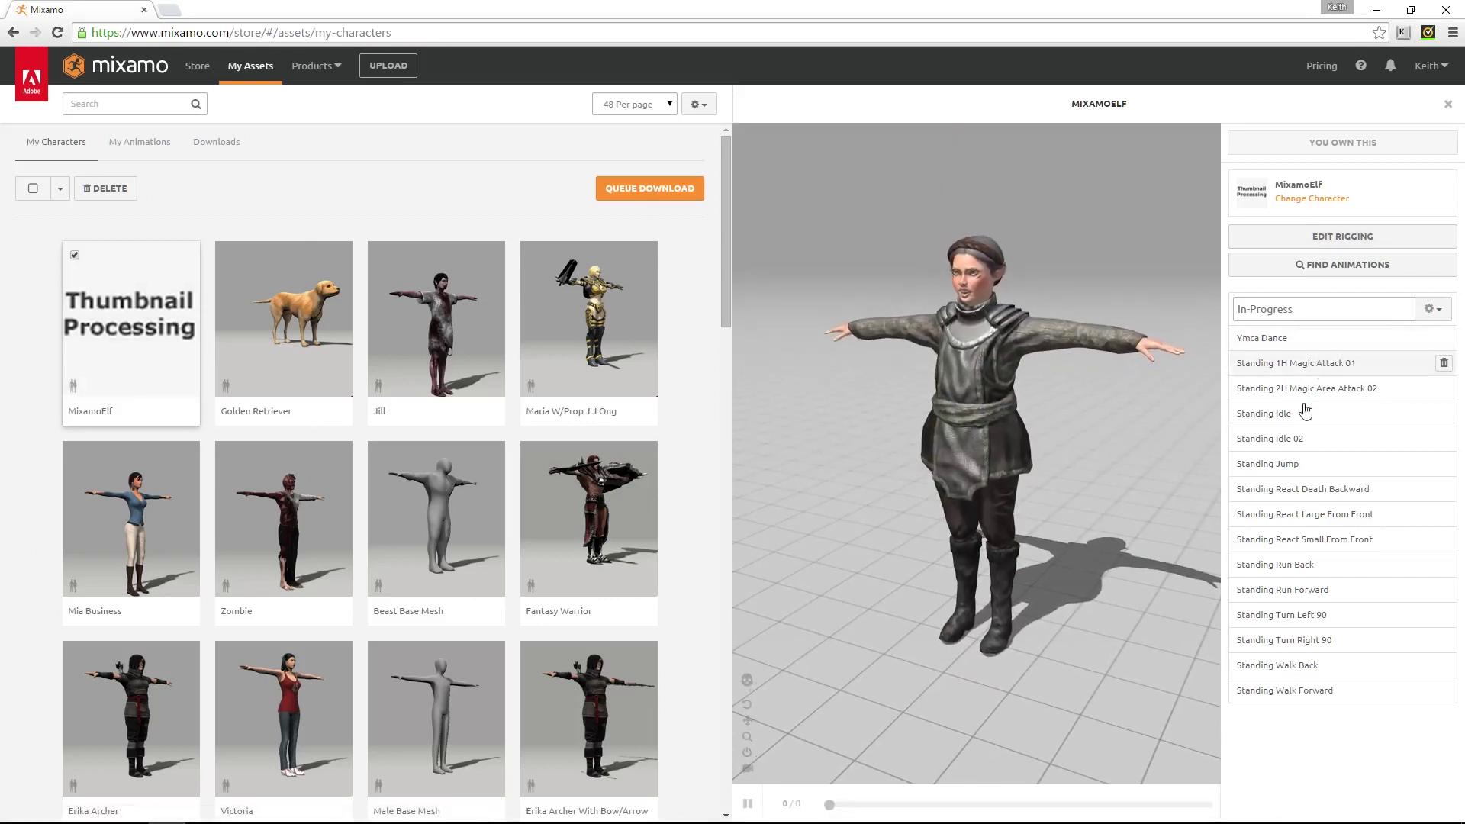
pyautogui.click(640, 194)
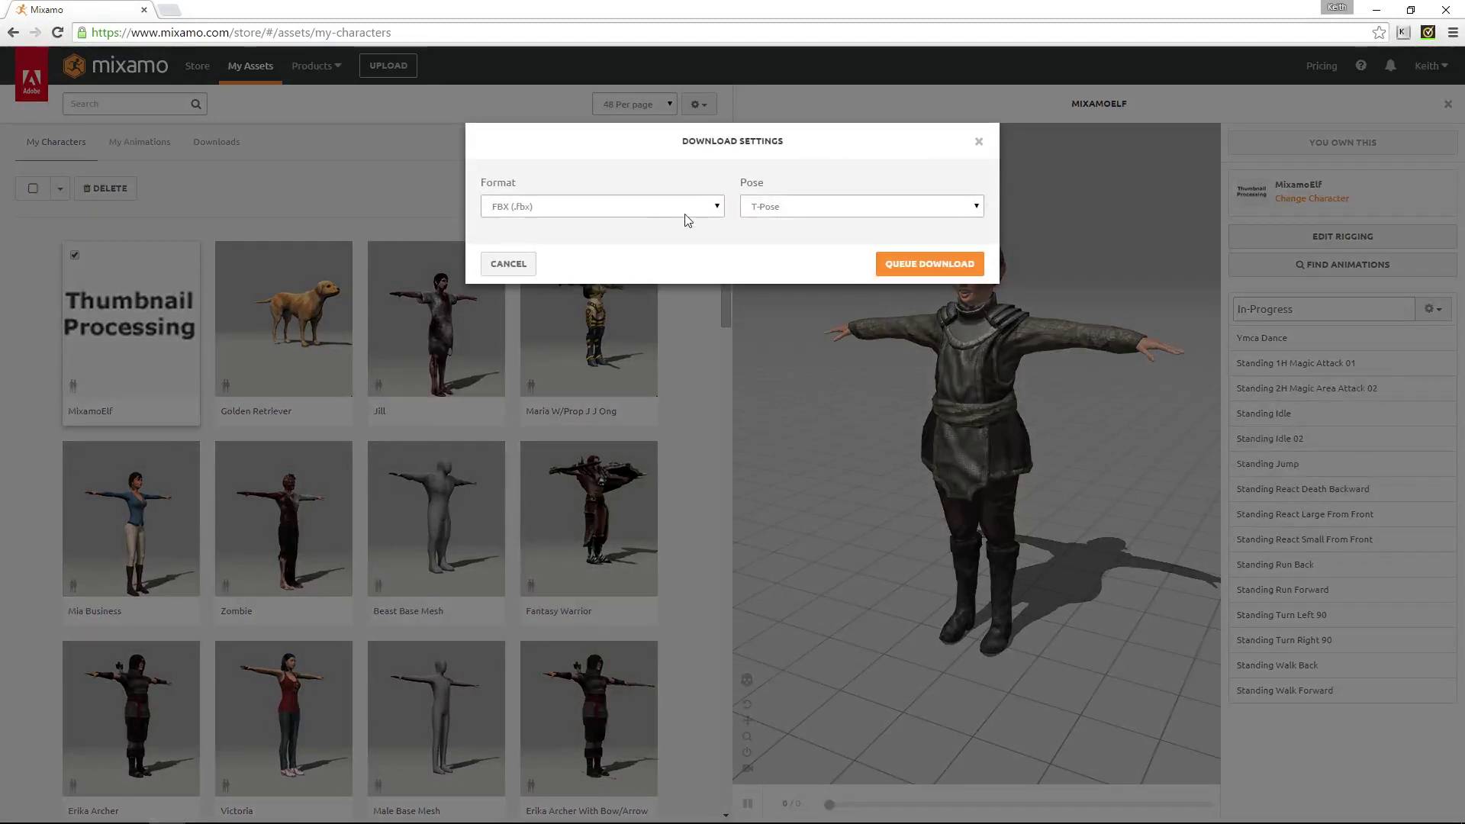
pyautogui.click(717, 207)
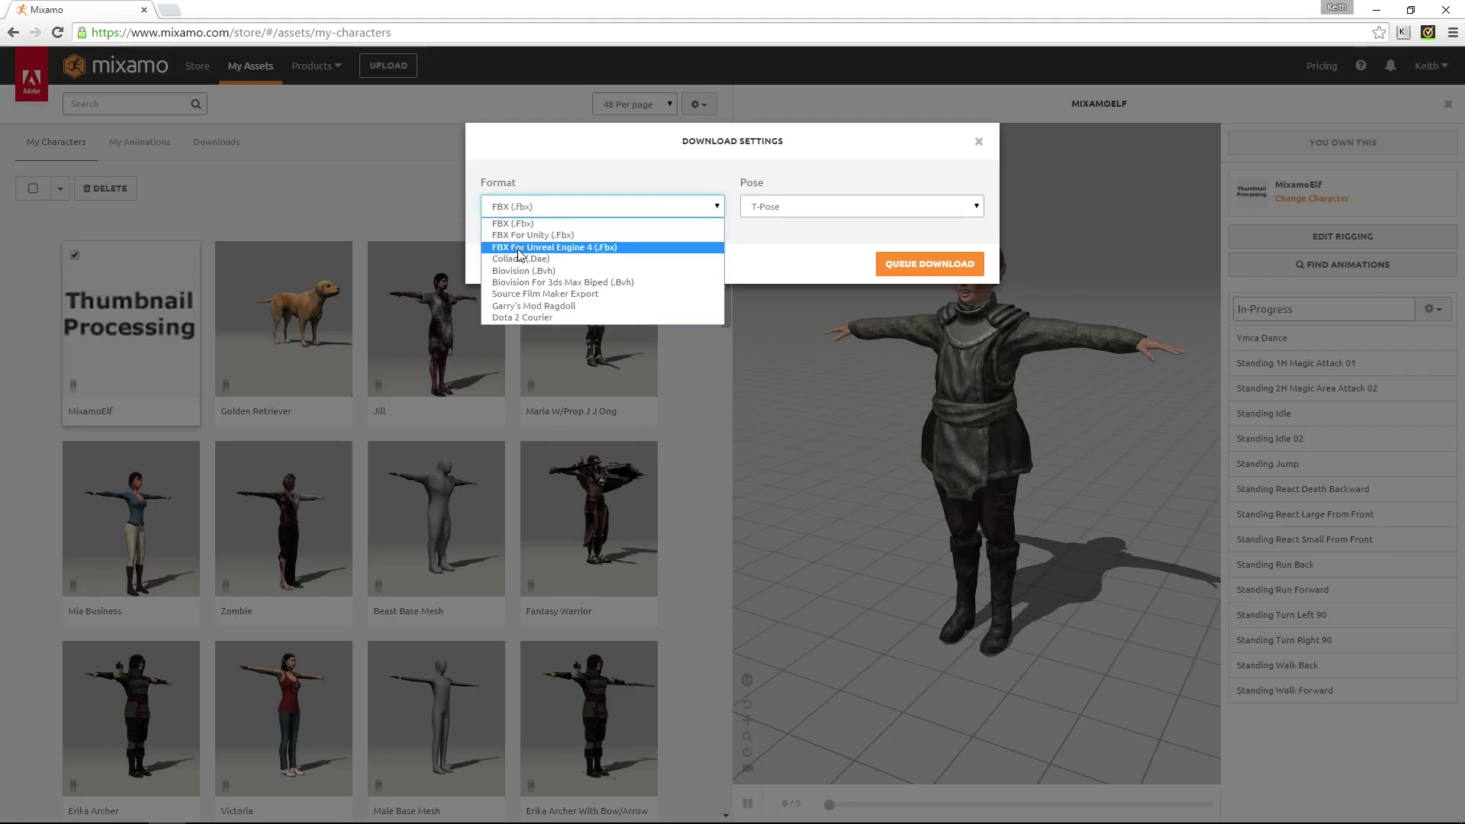
pyautogui.click(617, 247)
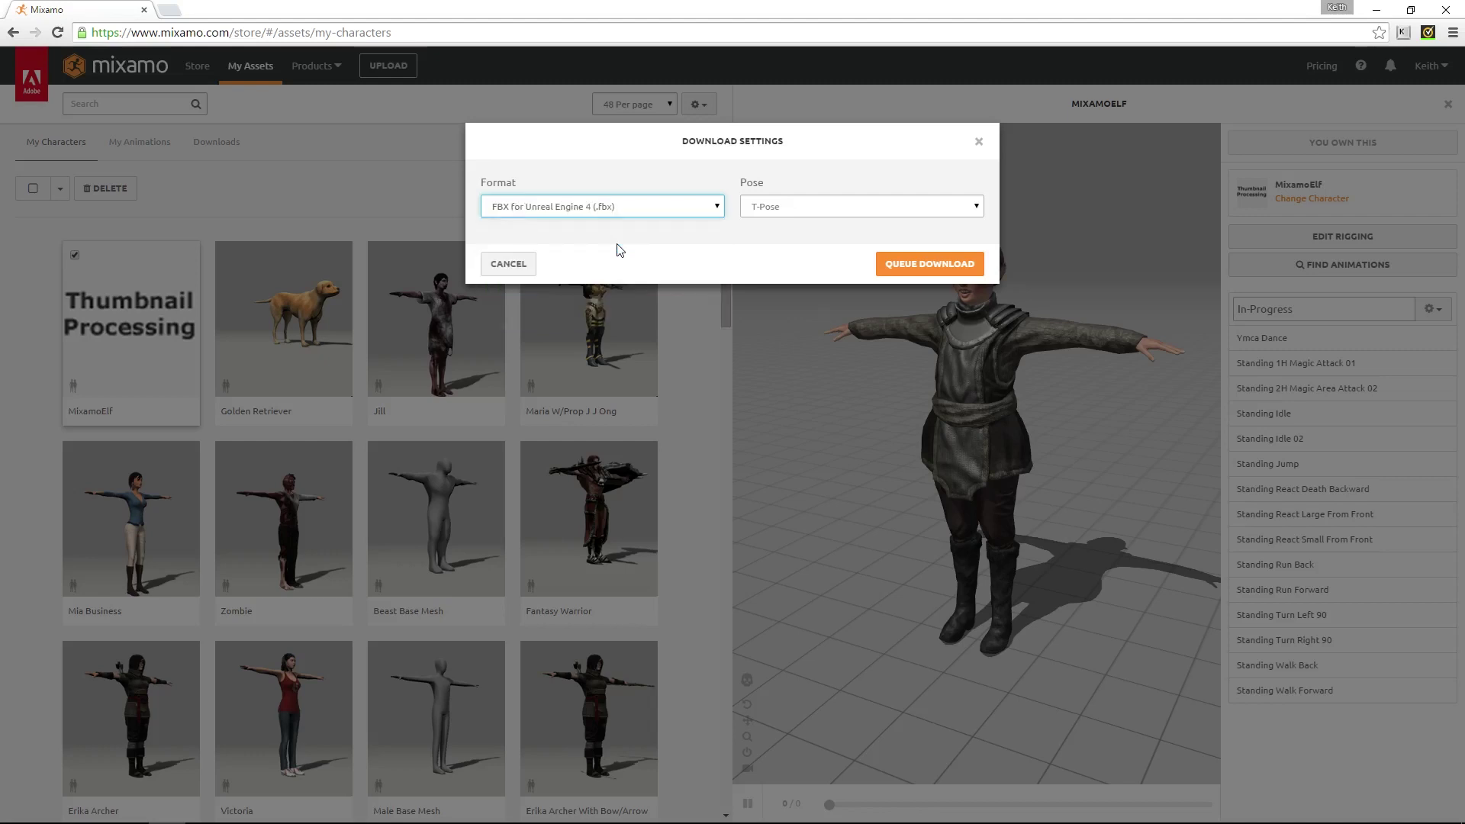
pyautogui.click(963, 215)
pyautogui.click(964, 234)
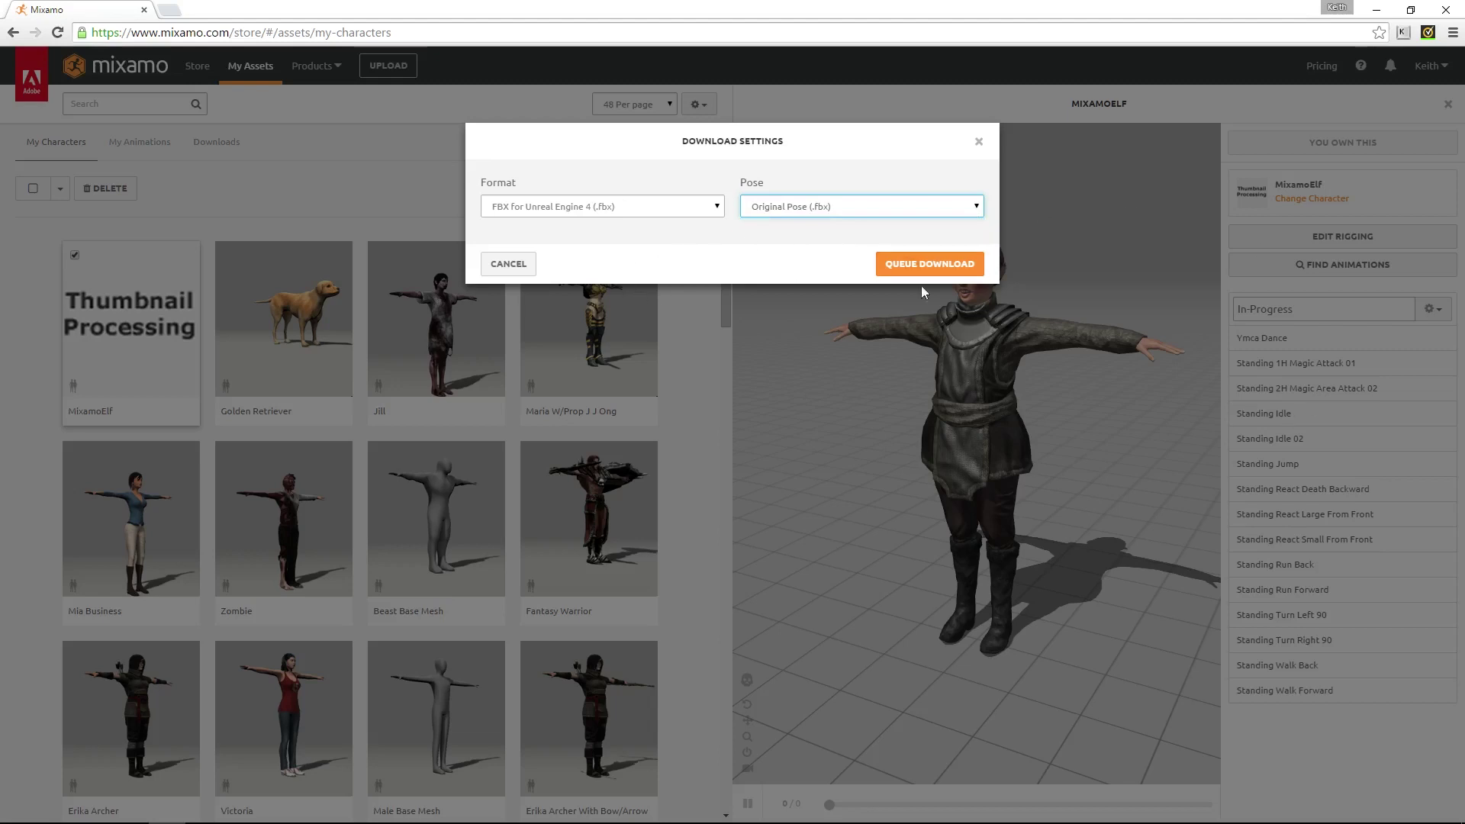
pyautogui.click(949, 216)
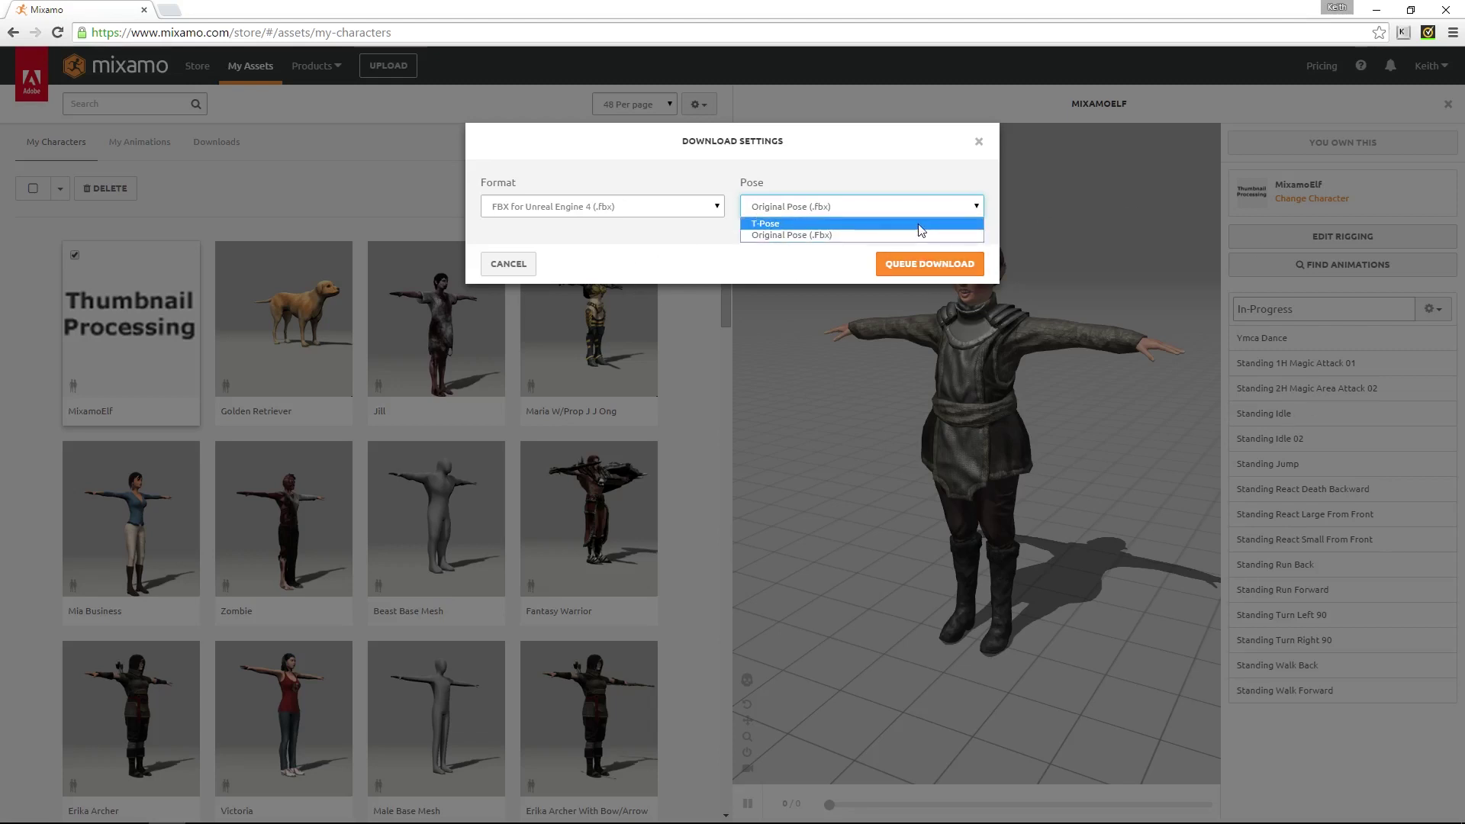
pyautogui.click(921, 224)
pyautogui.click(930, 264)
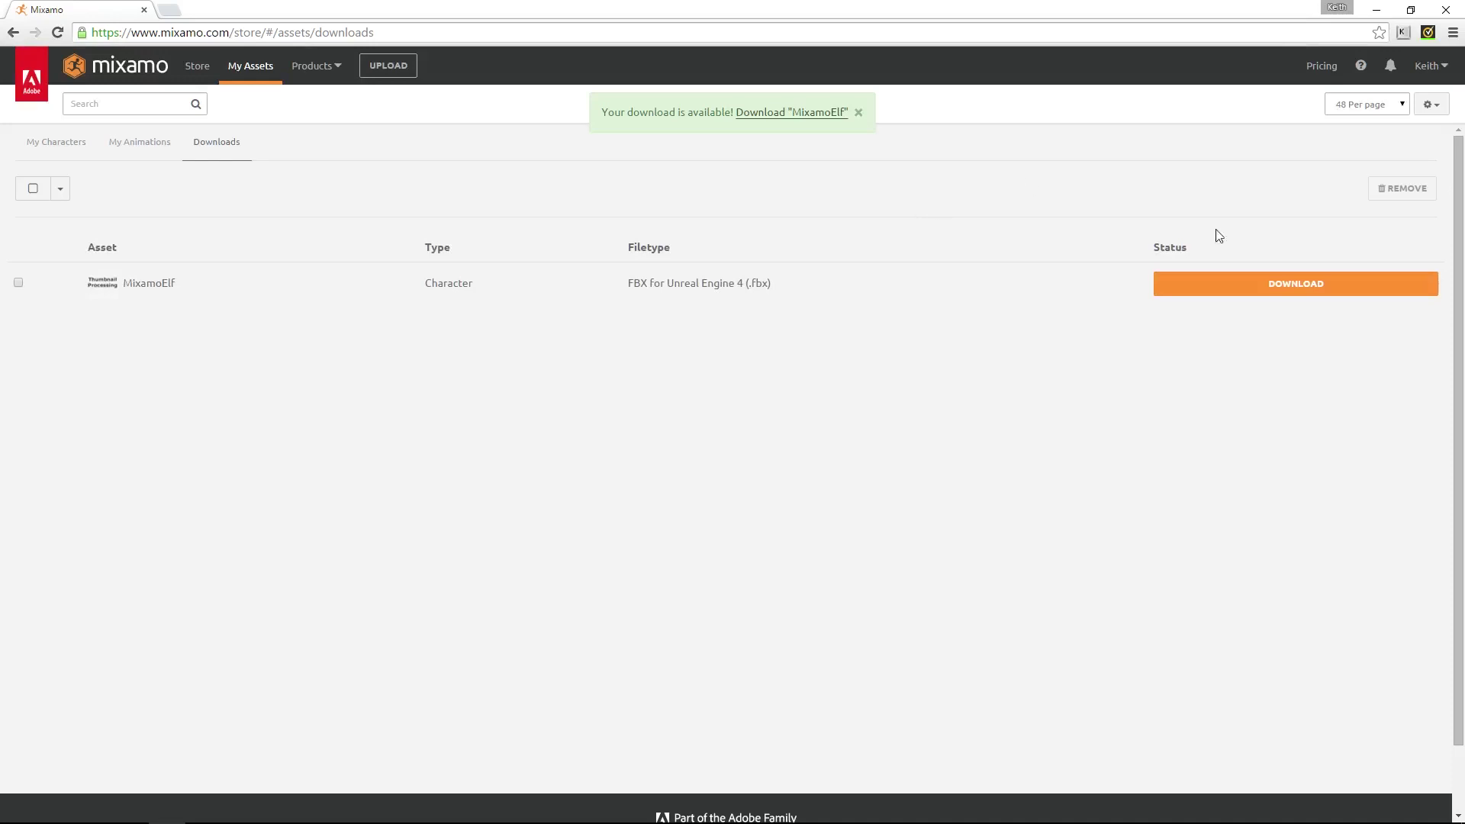
# Download MixamoElf.zip and save it to This PC > Kickass Disk (E:) > Fuse Creations
pyautogui.click(1294, 291)
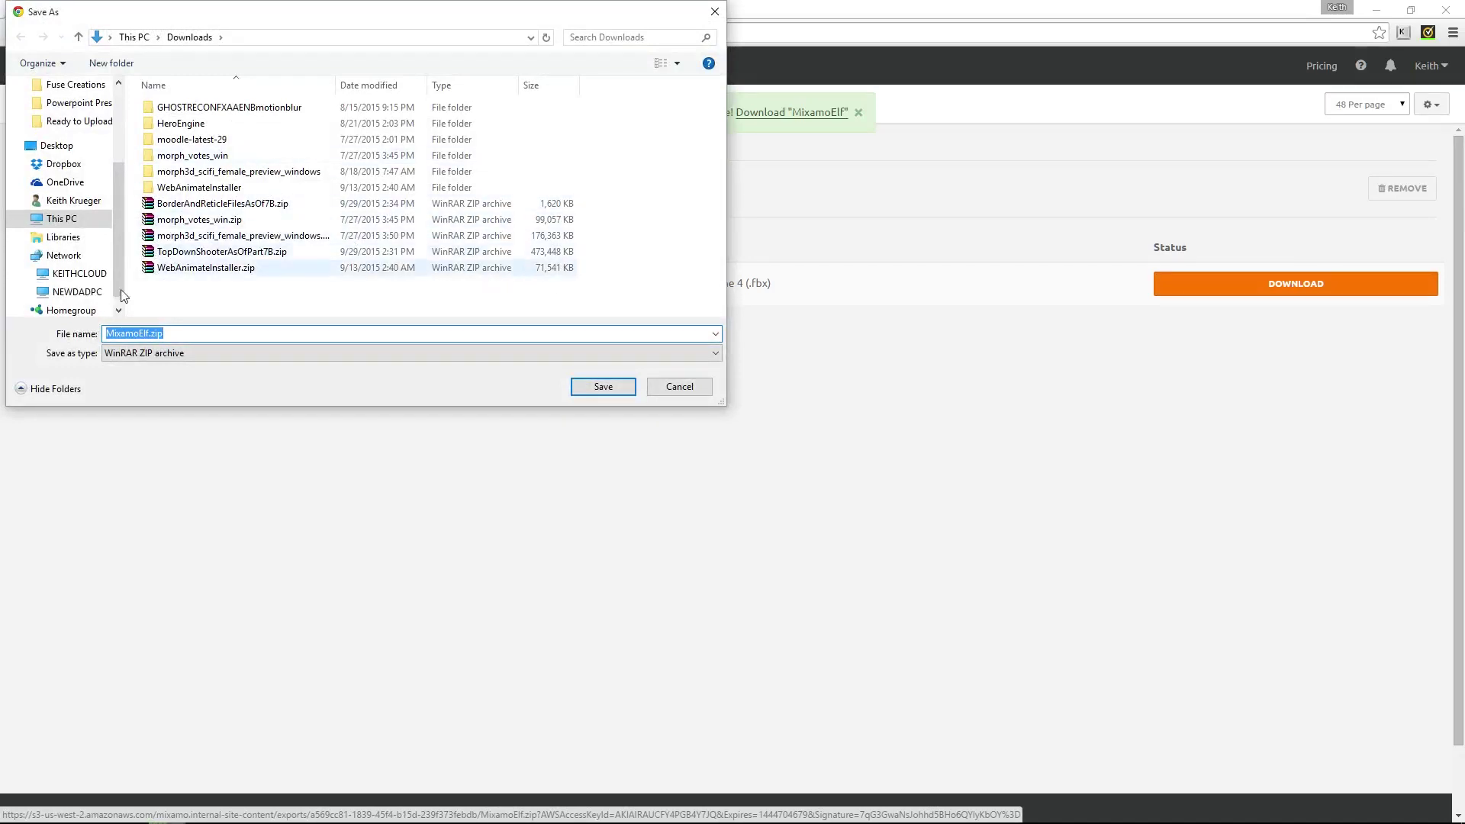
pyautogui.click(90, 276)
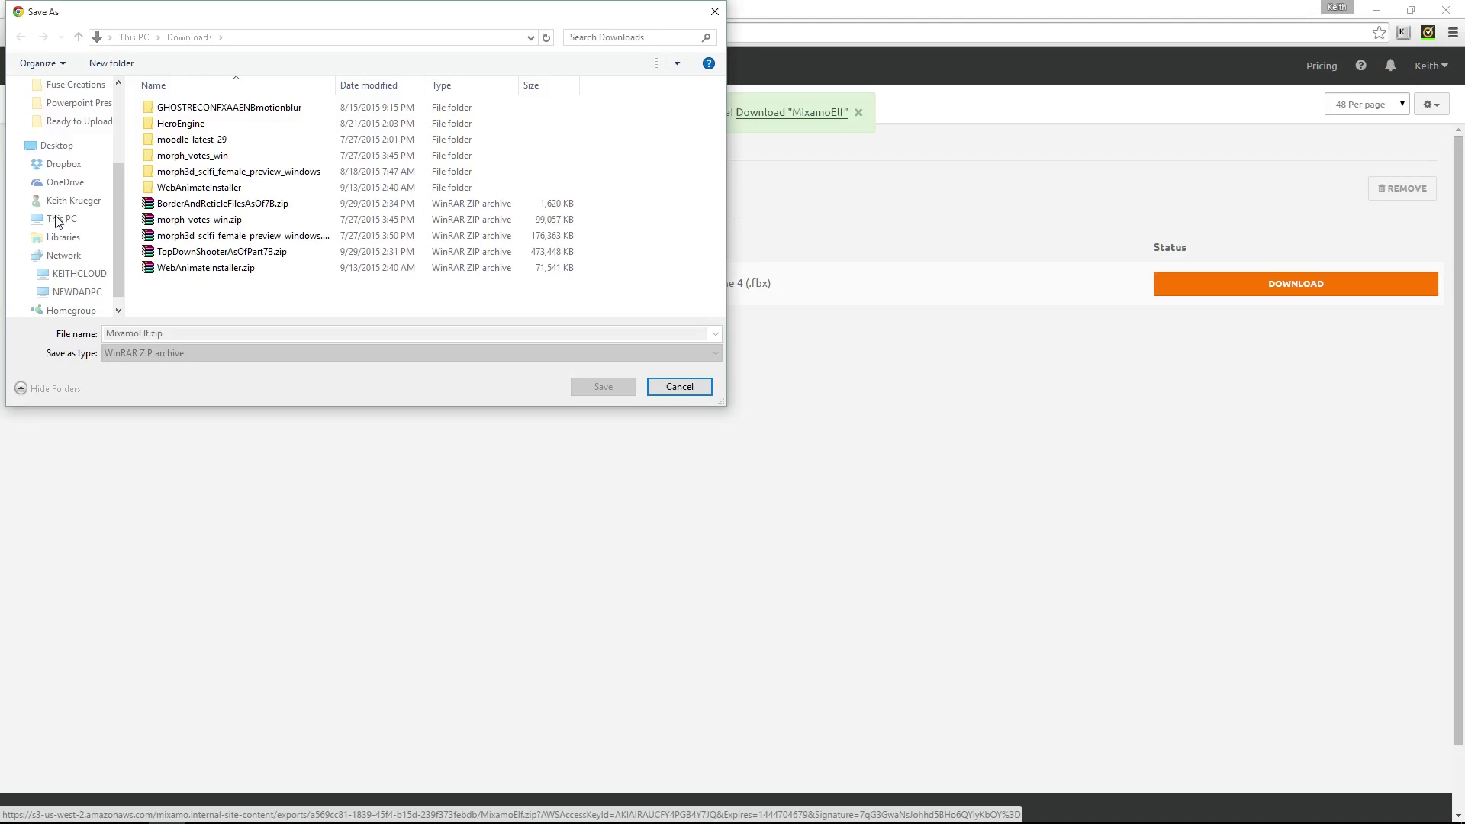
pyautogui.click(57, 220)
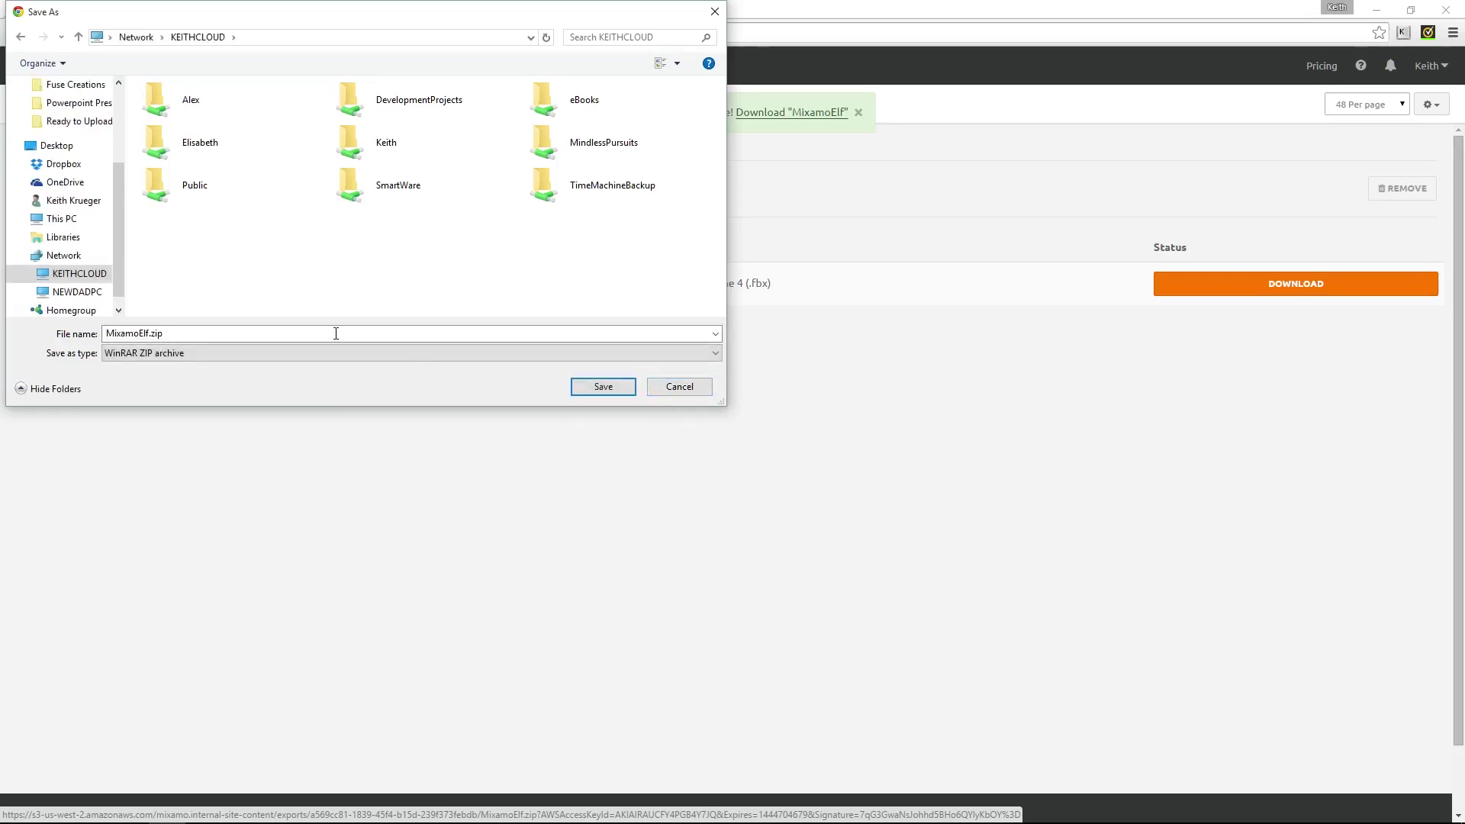
pyautogui.click(69, 200)
pyautogui.click(63, 220)
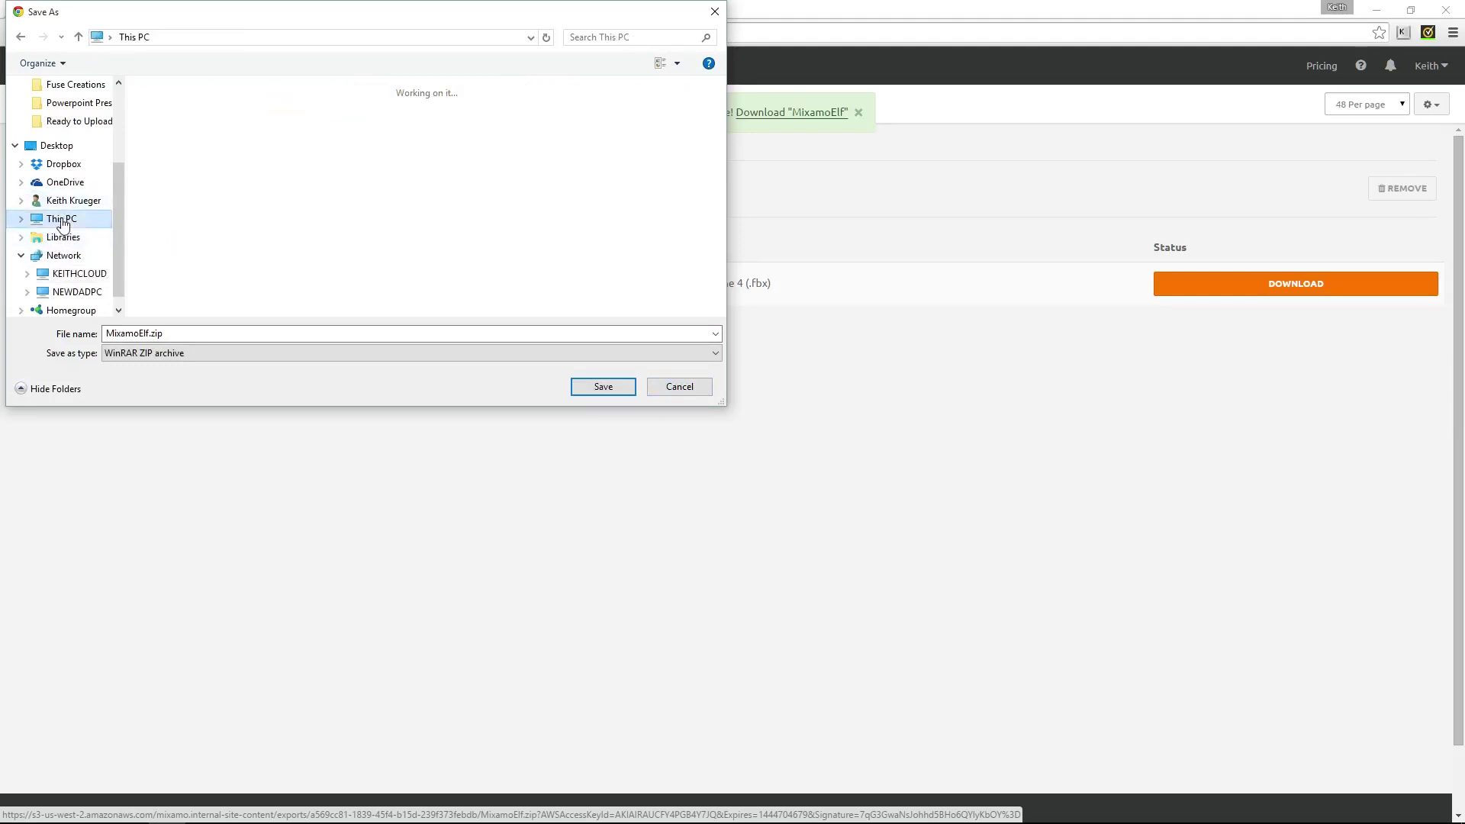
pyautogui.doubleClick(560, 227)
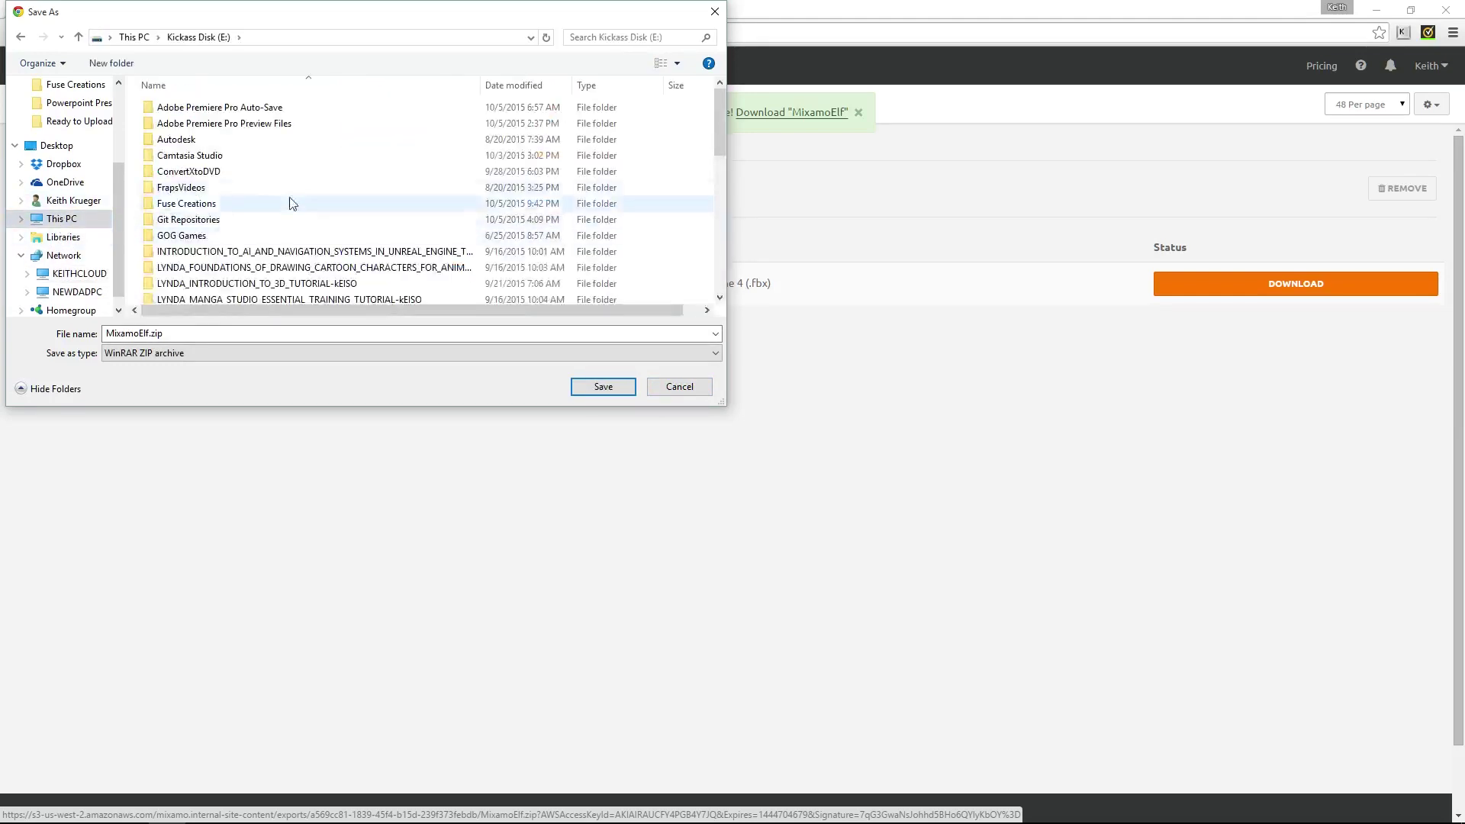
pyautogui.doubleClick(187, 204)
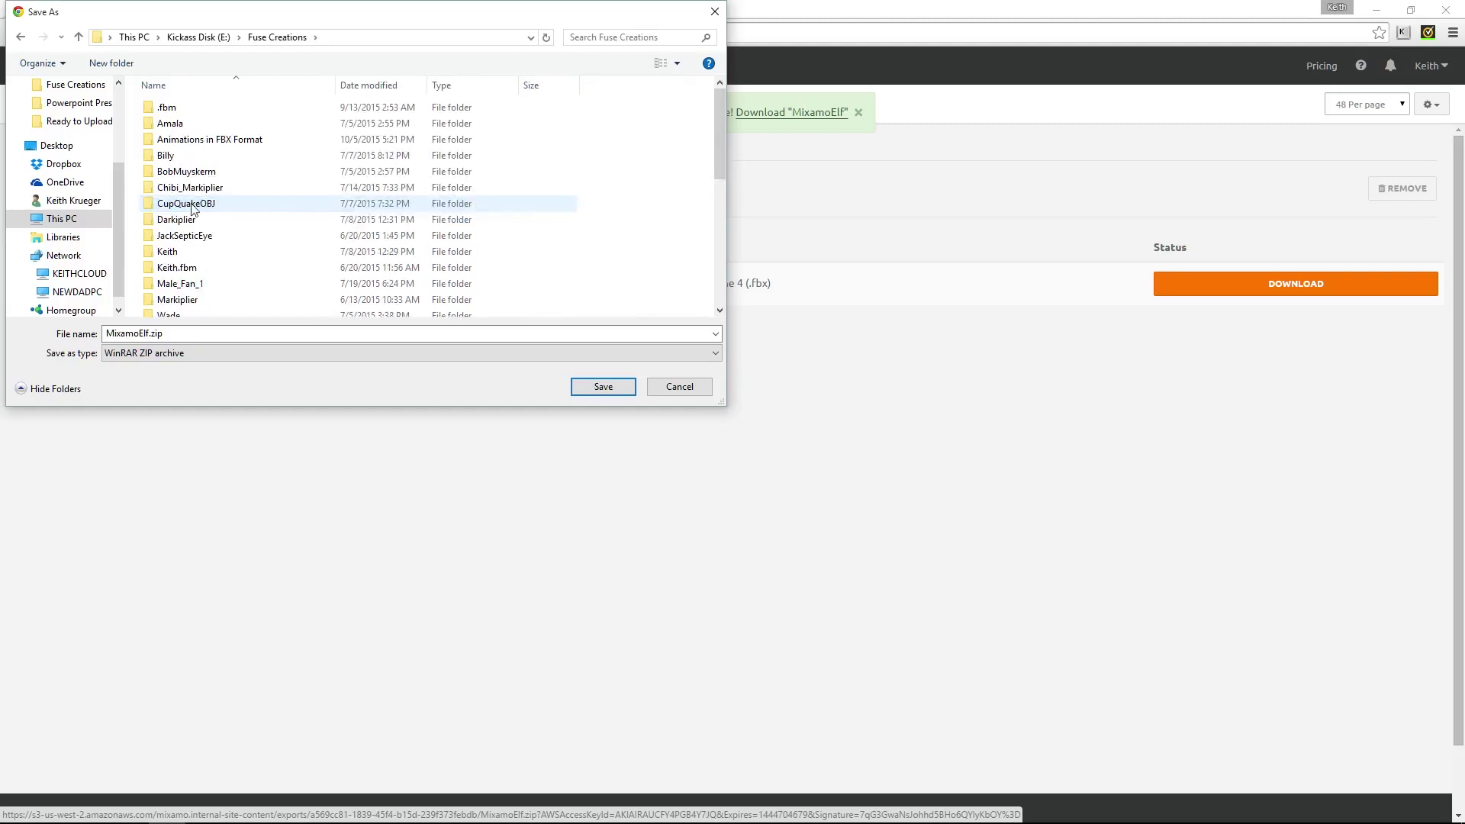
pyautogui.click(610, 392)
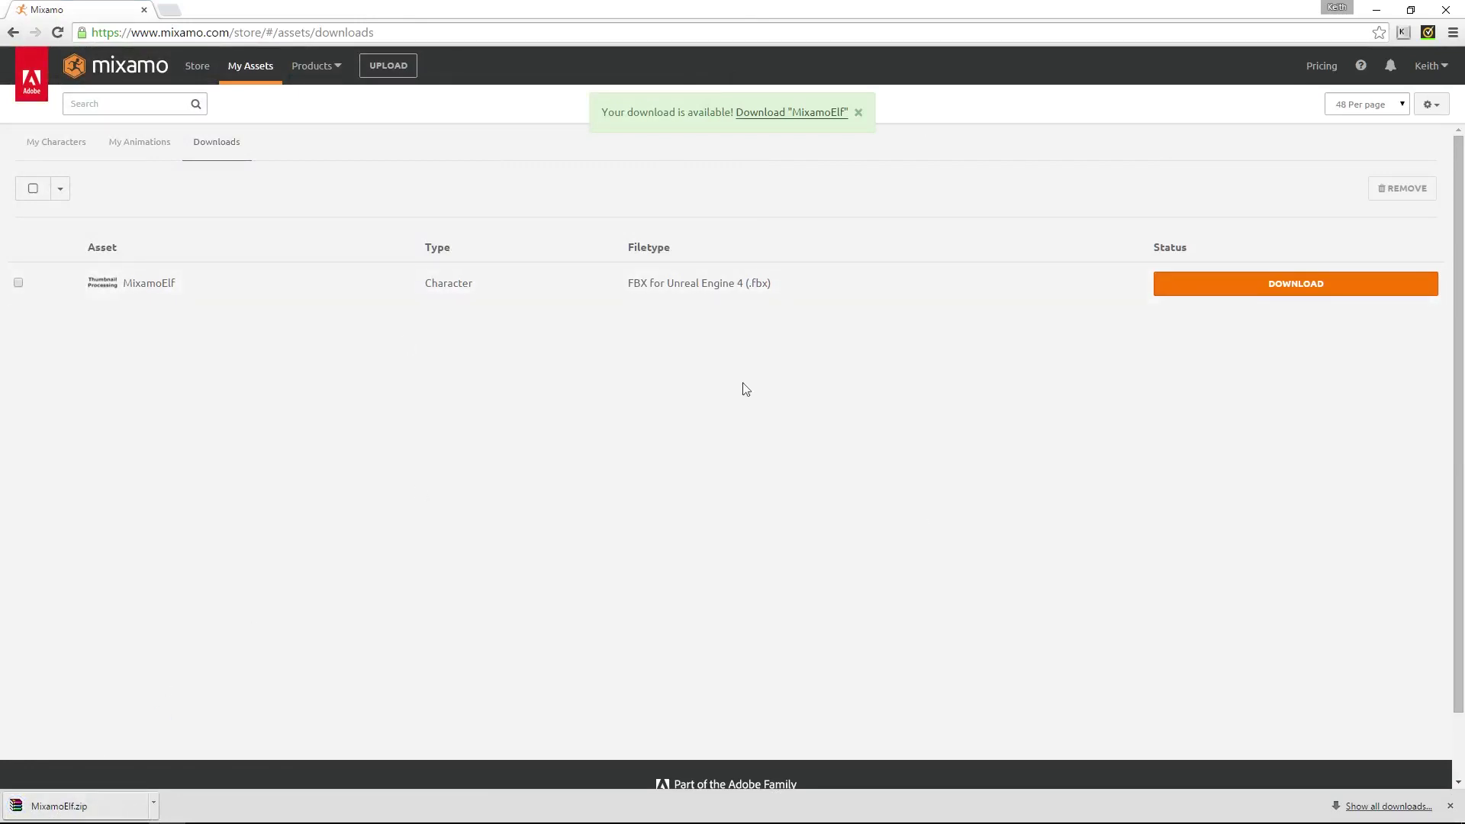
# Select nine owned animations, Ymca Dance through Standing React Large, for download
pyautogui.click(155, 145)
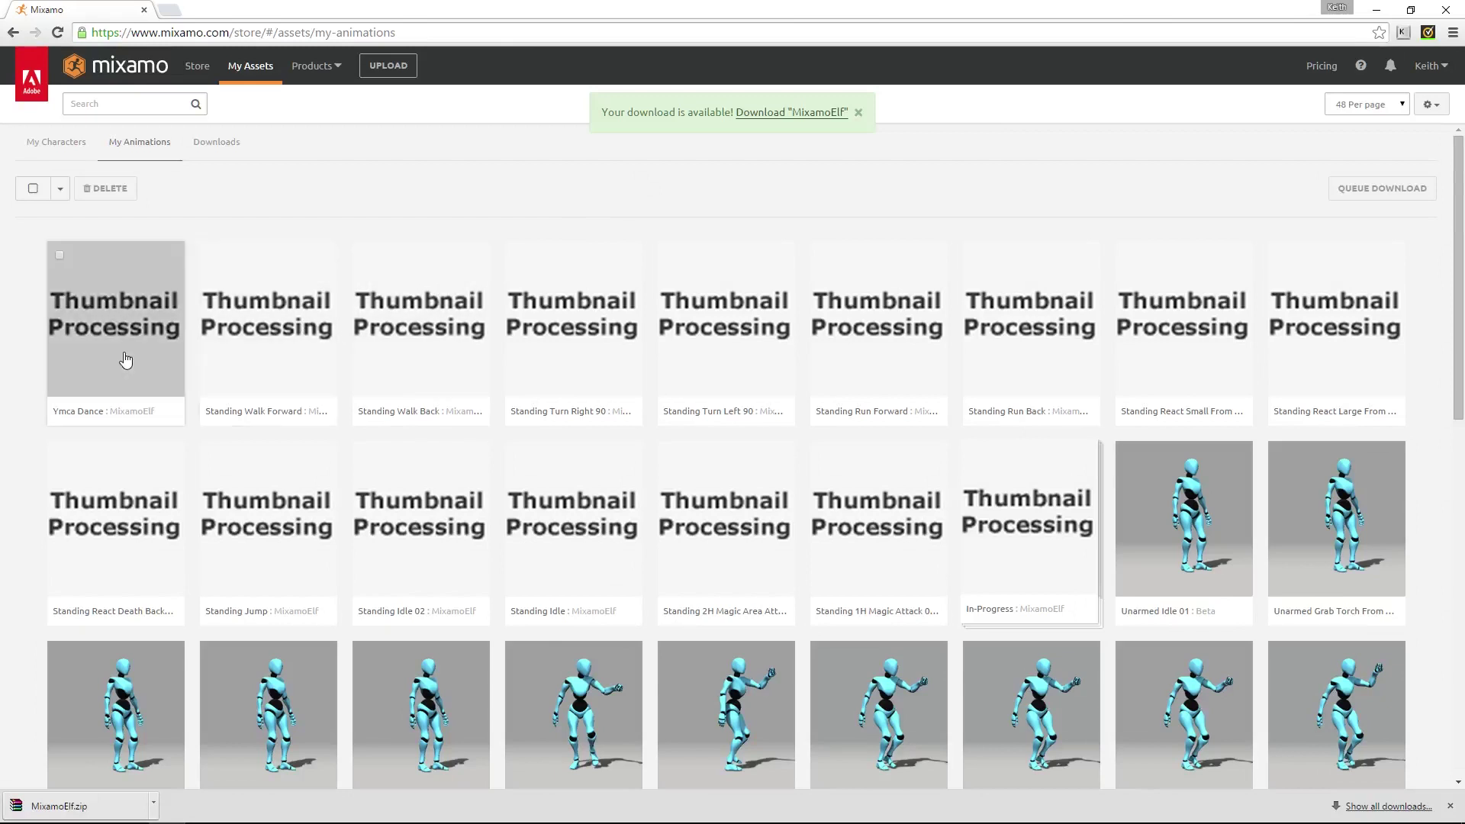
pyautogui.click(33, 189)
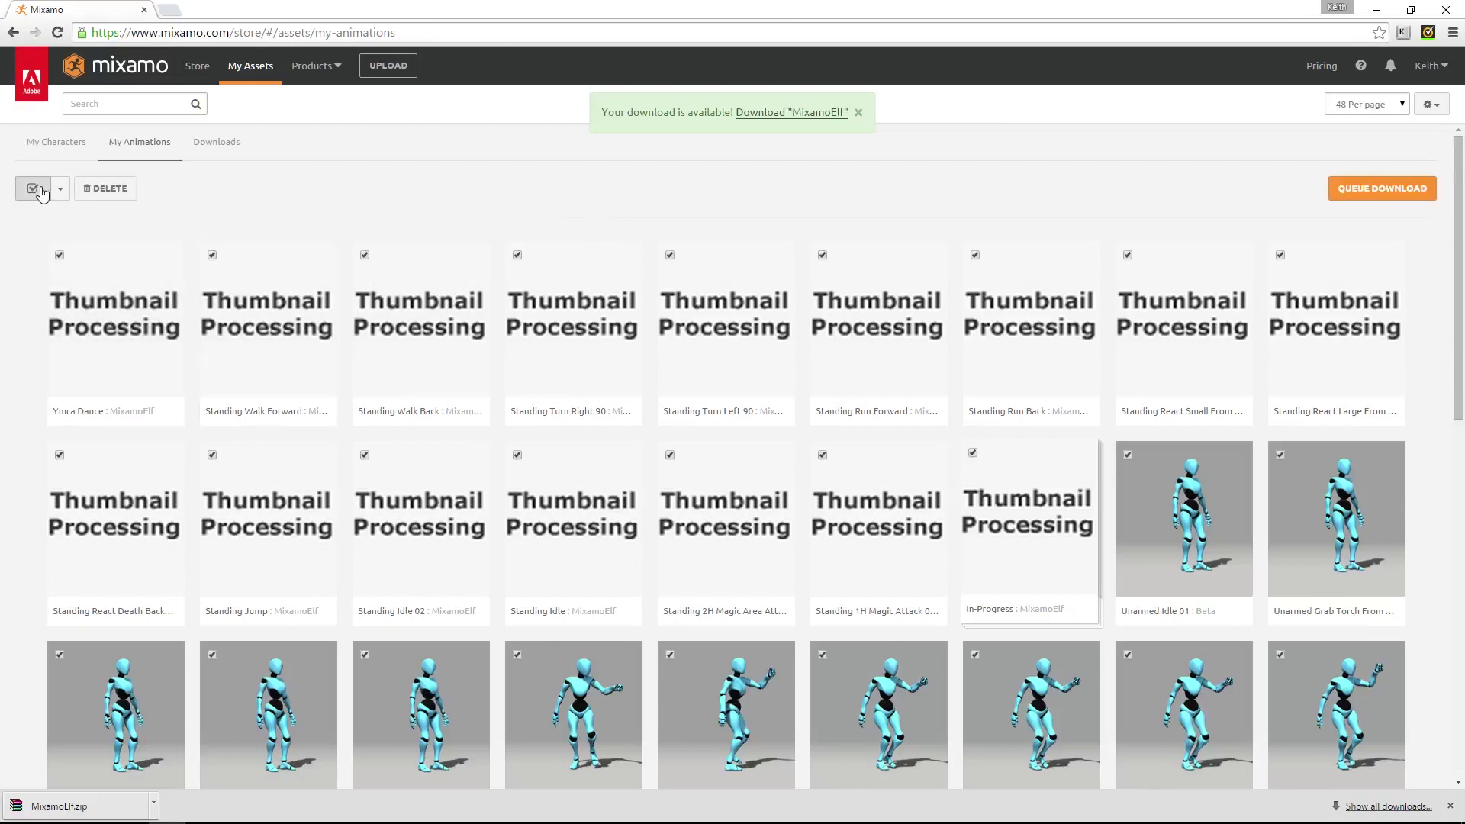
pyautogui.click(36, 190)
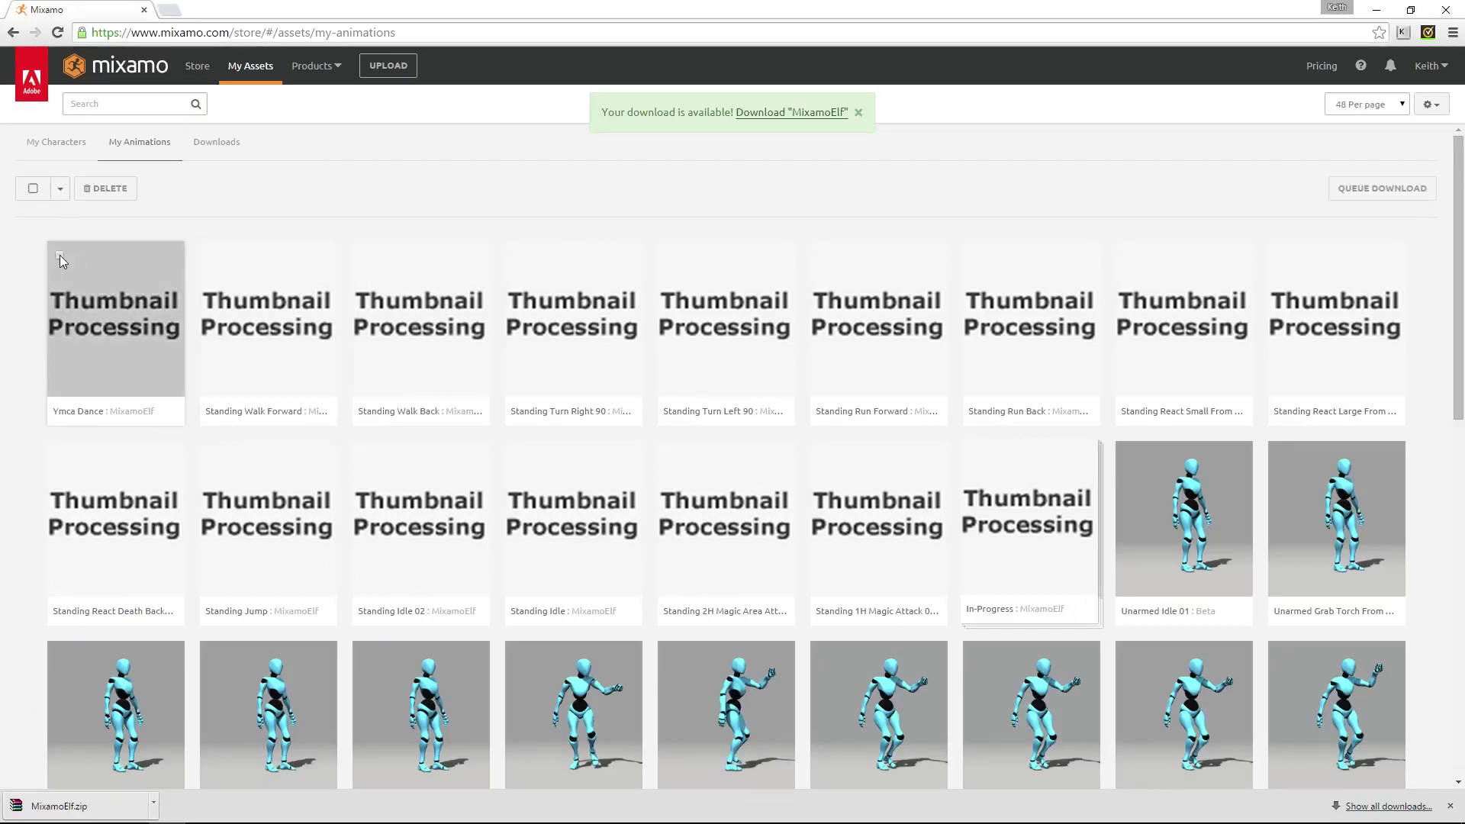
pyautogui.click(60, 255)
pyautogui.click(212, 255)
pyautogui.click(365, 255)
pyautogui.click(516, 255)
pyautogui.click(670, 255)
pyautogui.click(823, 255)
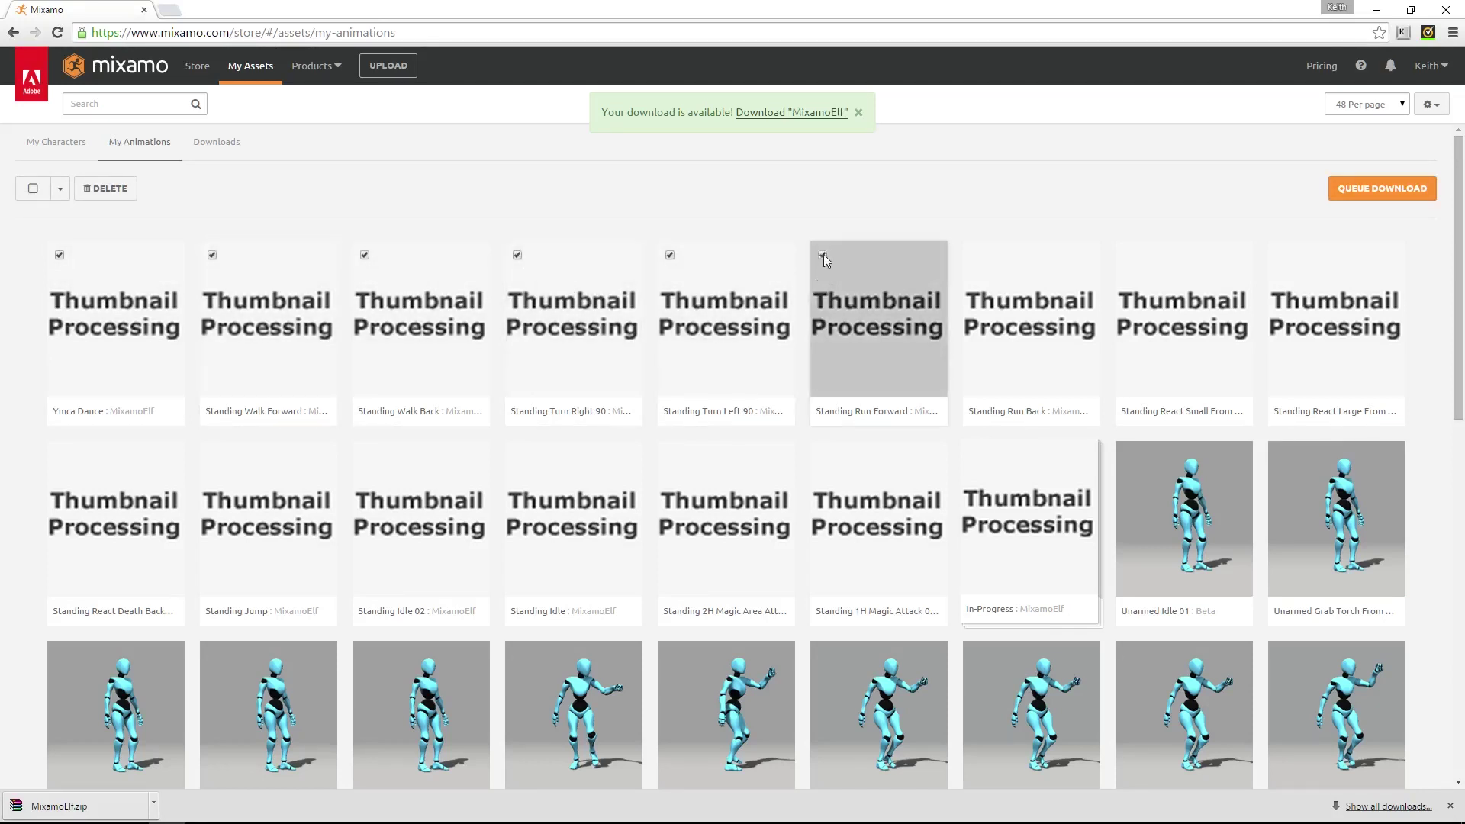
pyautogui.click(976, 256)
pyautogui.click(1127, 255)
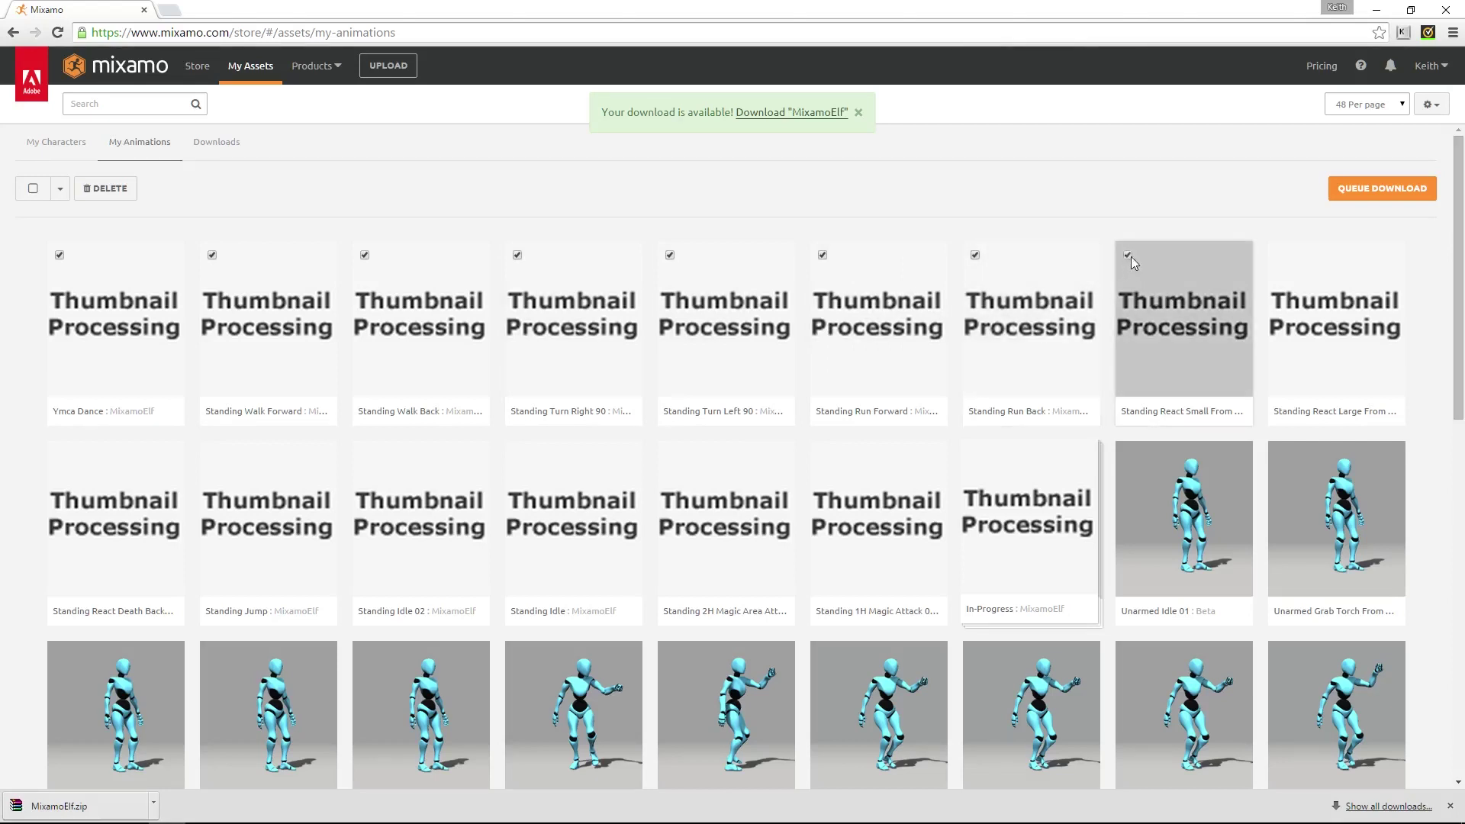
pyautogui.click(1280, 255)
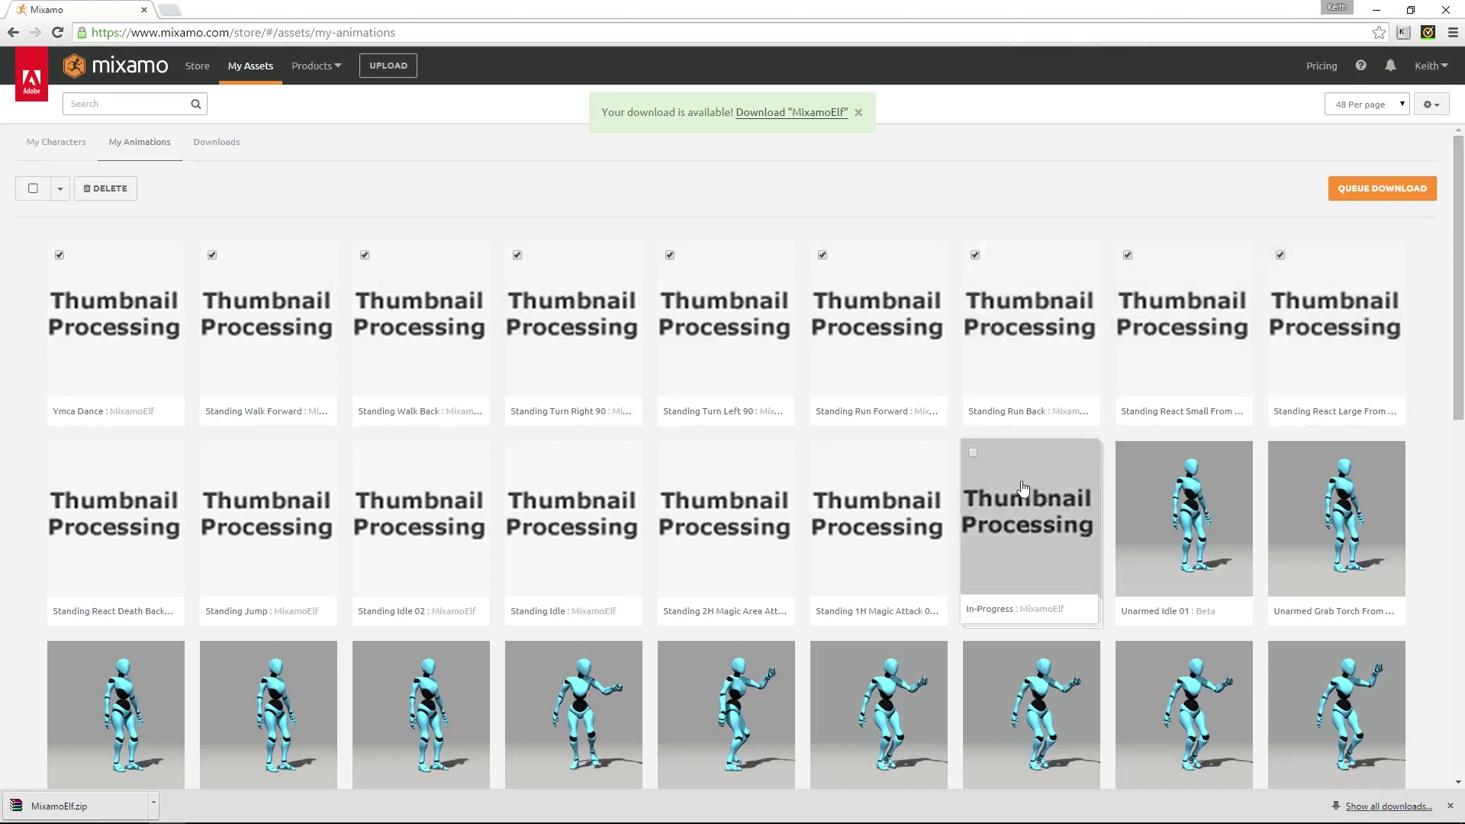
# Select the In-Progress pack and bring up its download settings
pyautogui.click(973, 452)
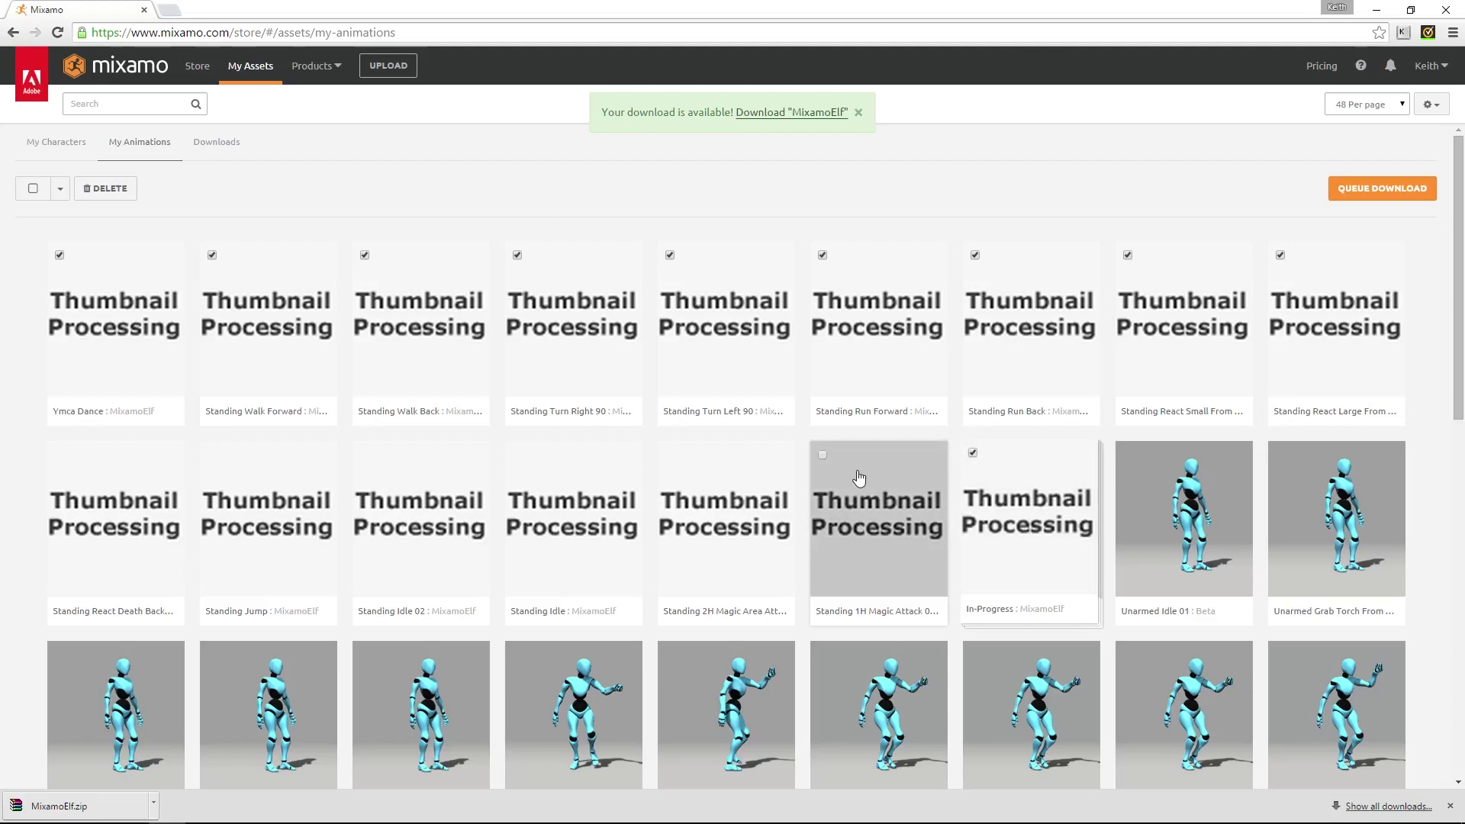
pyautogui.click(973, 455)
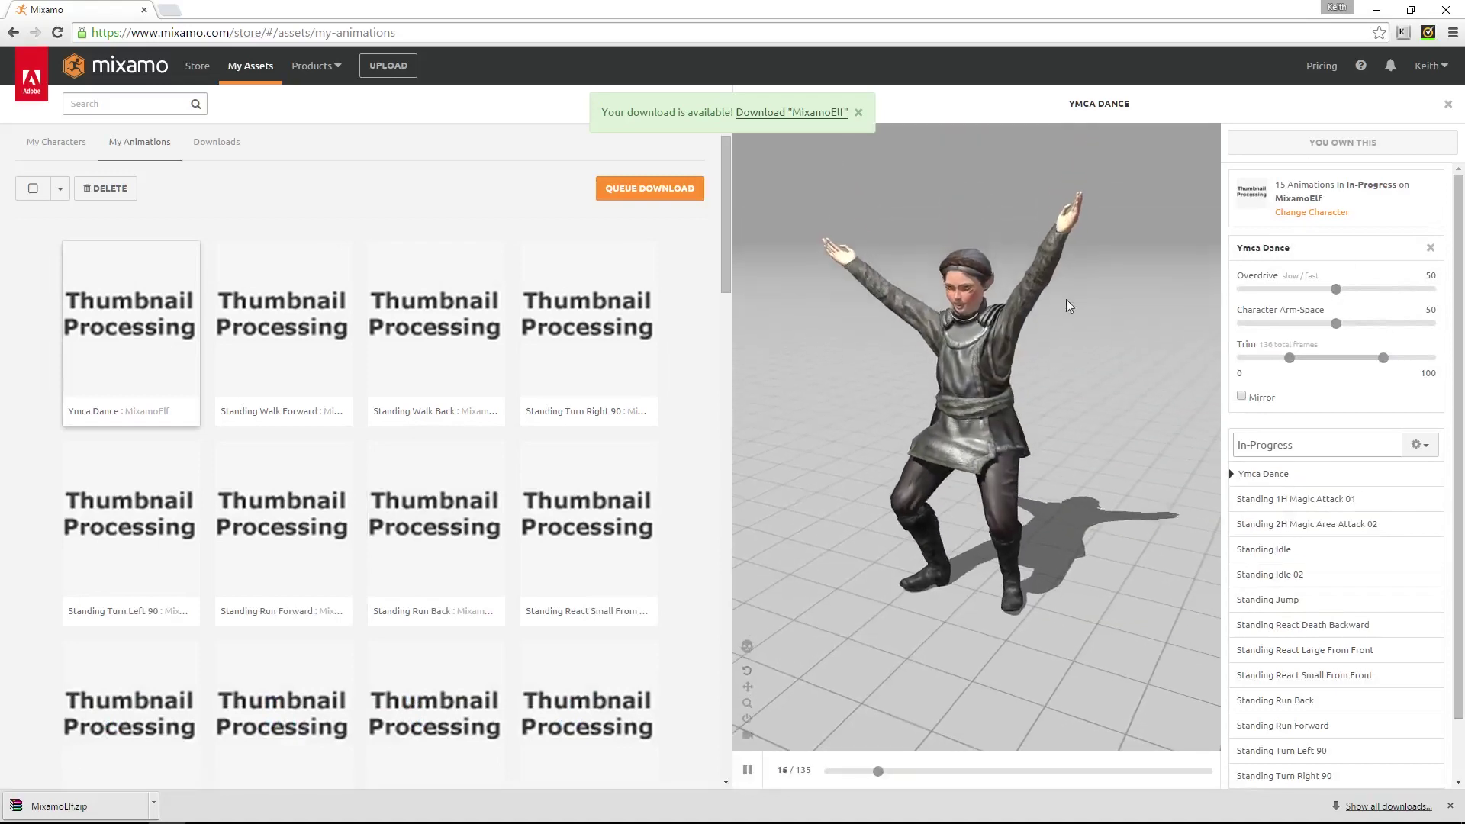
pyautogui.click(650, 188)
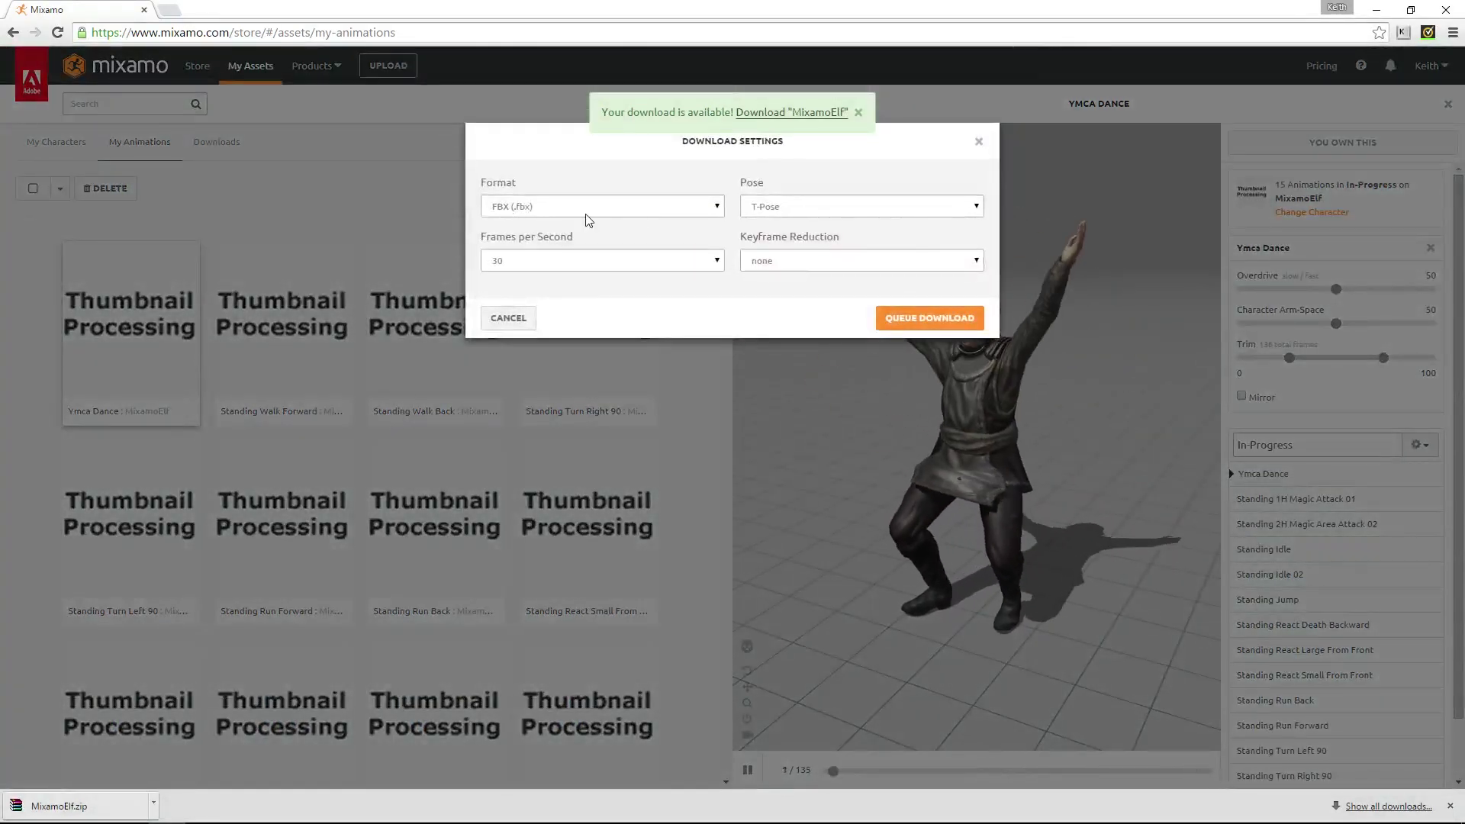
# Queue the In-Progress pack as FBX for Unreal Engine 4 in Original Pose
pyautogui.click(709, 207)
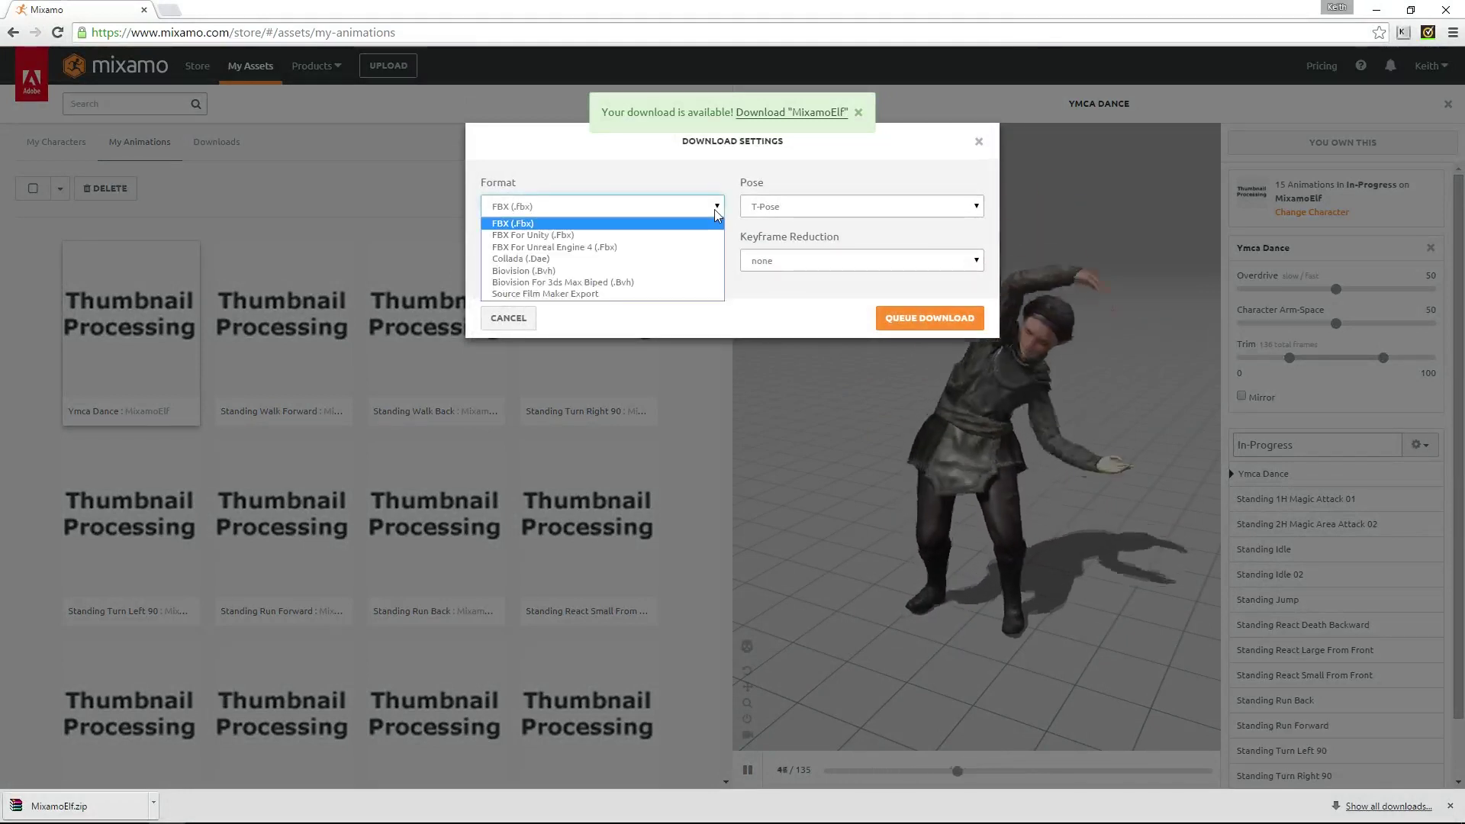
pyautogui.click(664, 247)
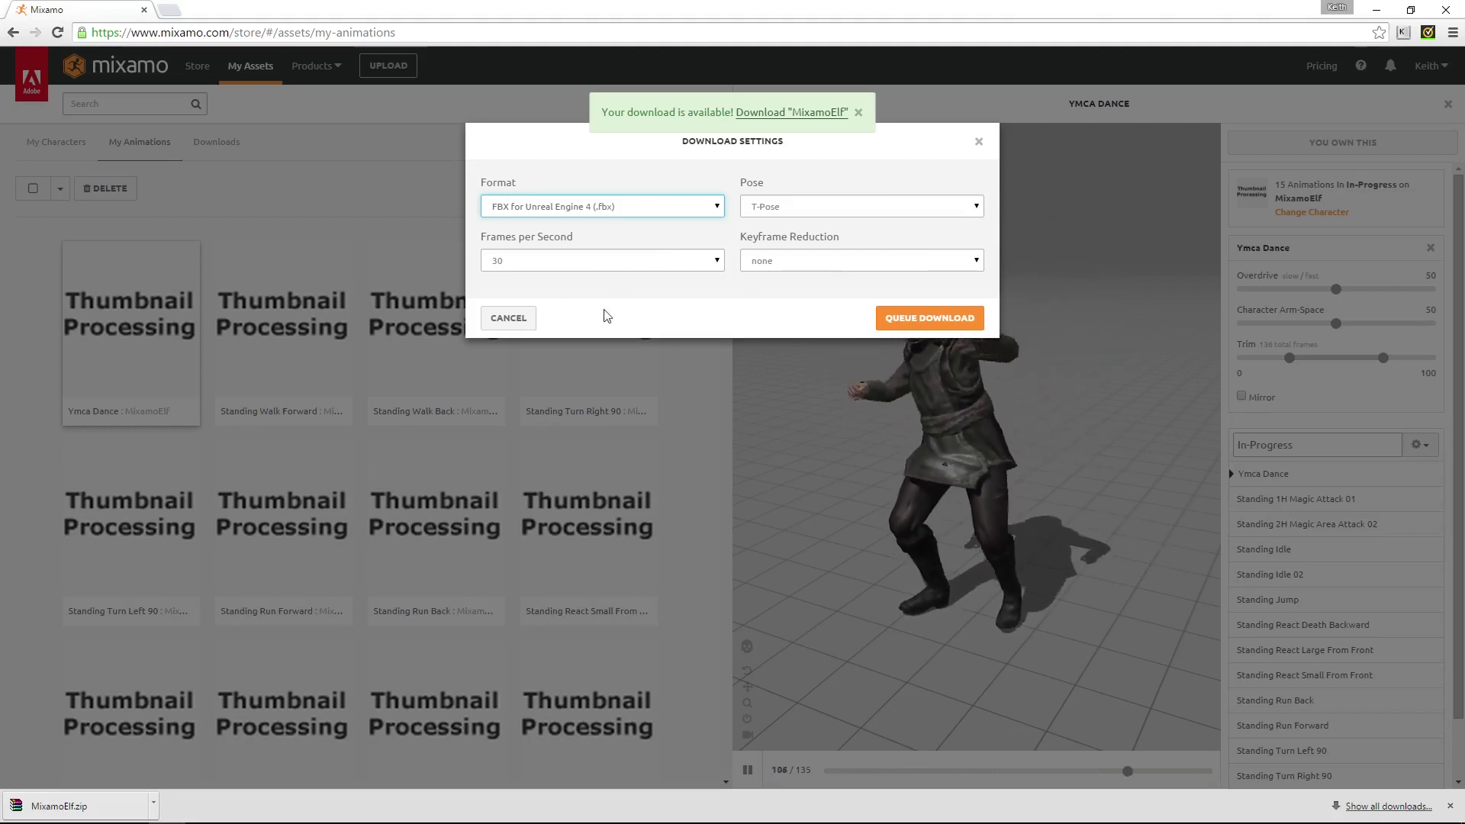
pyautogui.click(972, 209)
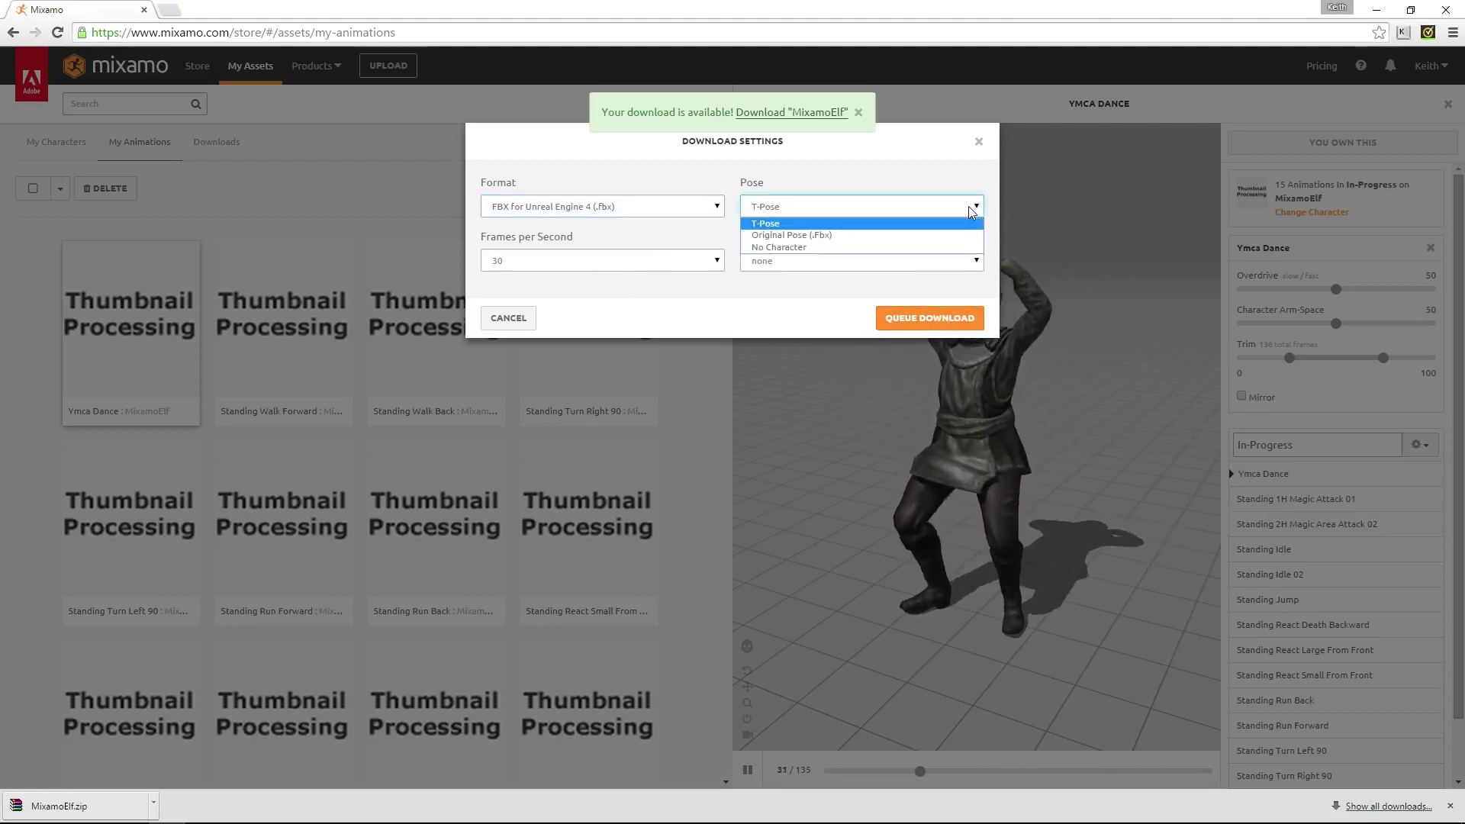
pyautogui.click(953, 235)
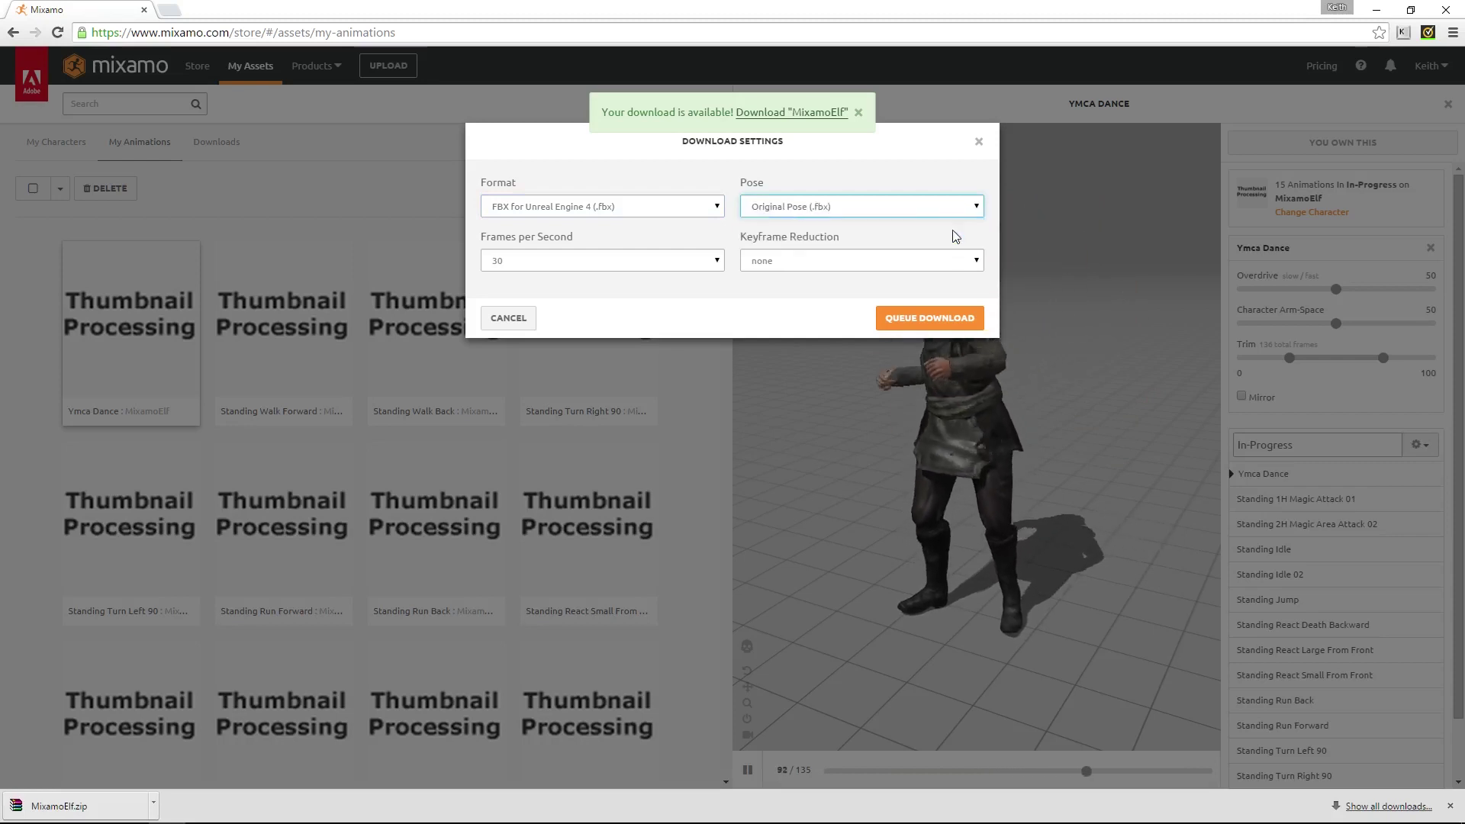
pyautogui.click(966, 206)
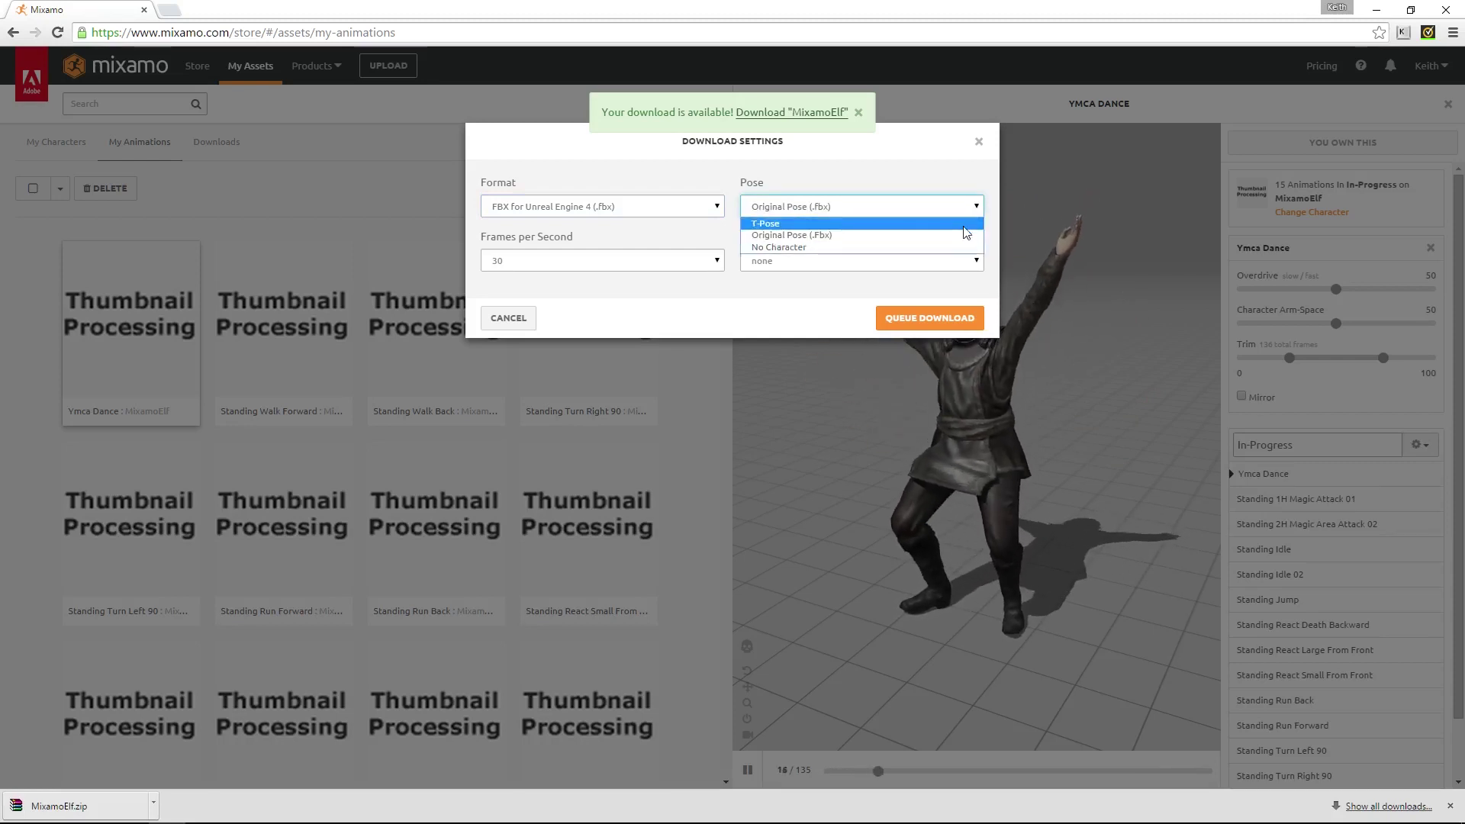
pyautogui.click(946, 235)
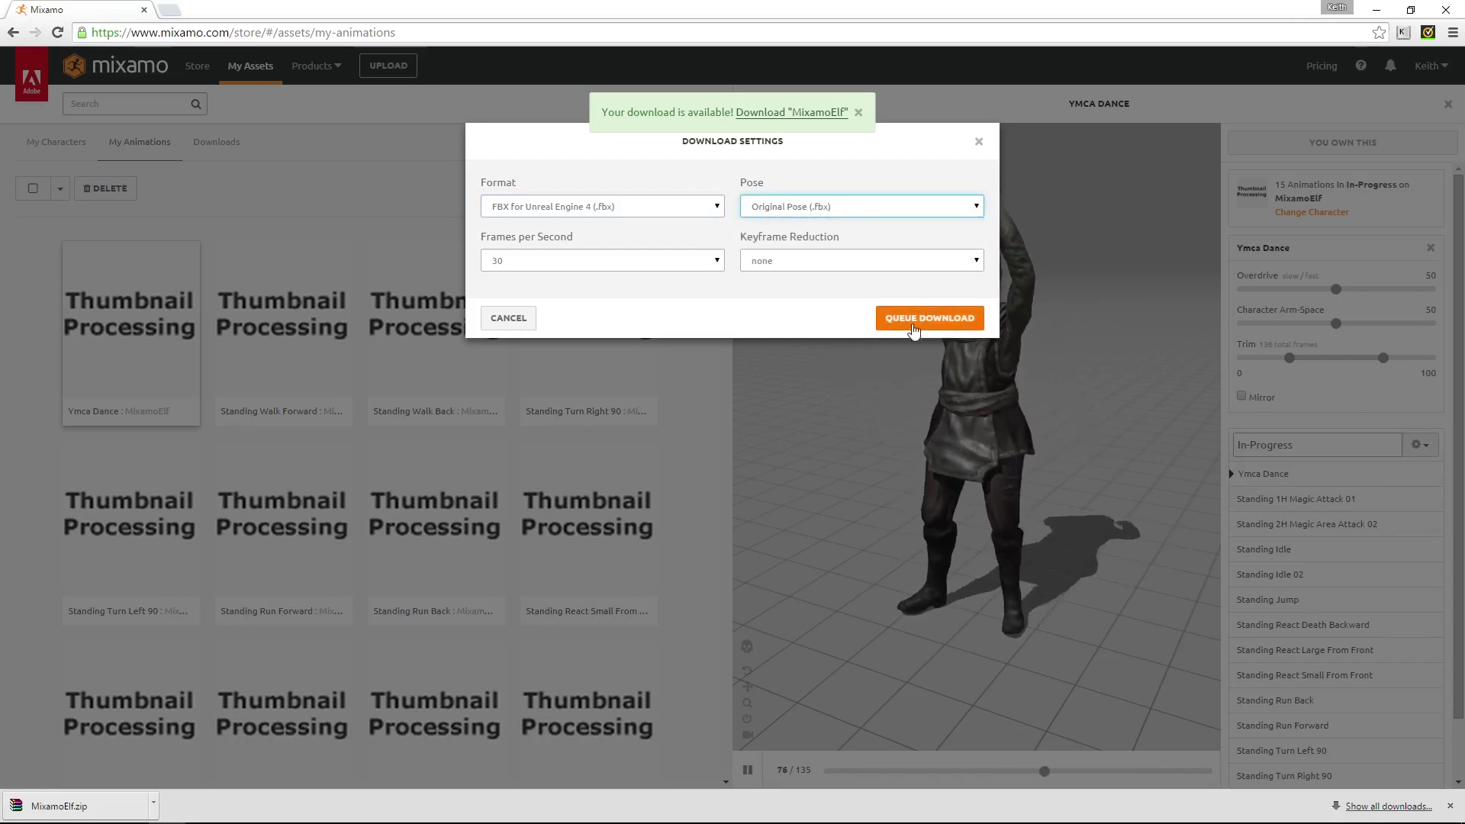
pyautogui.click(914, 326)
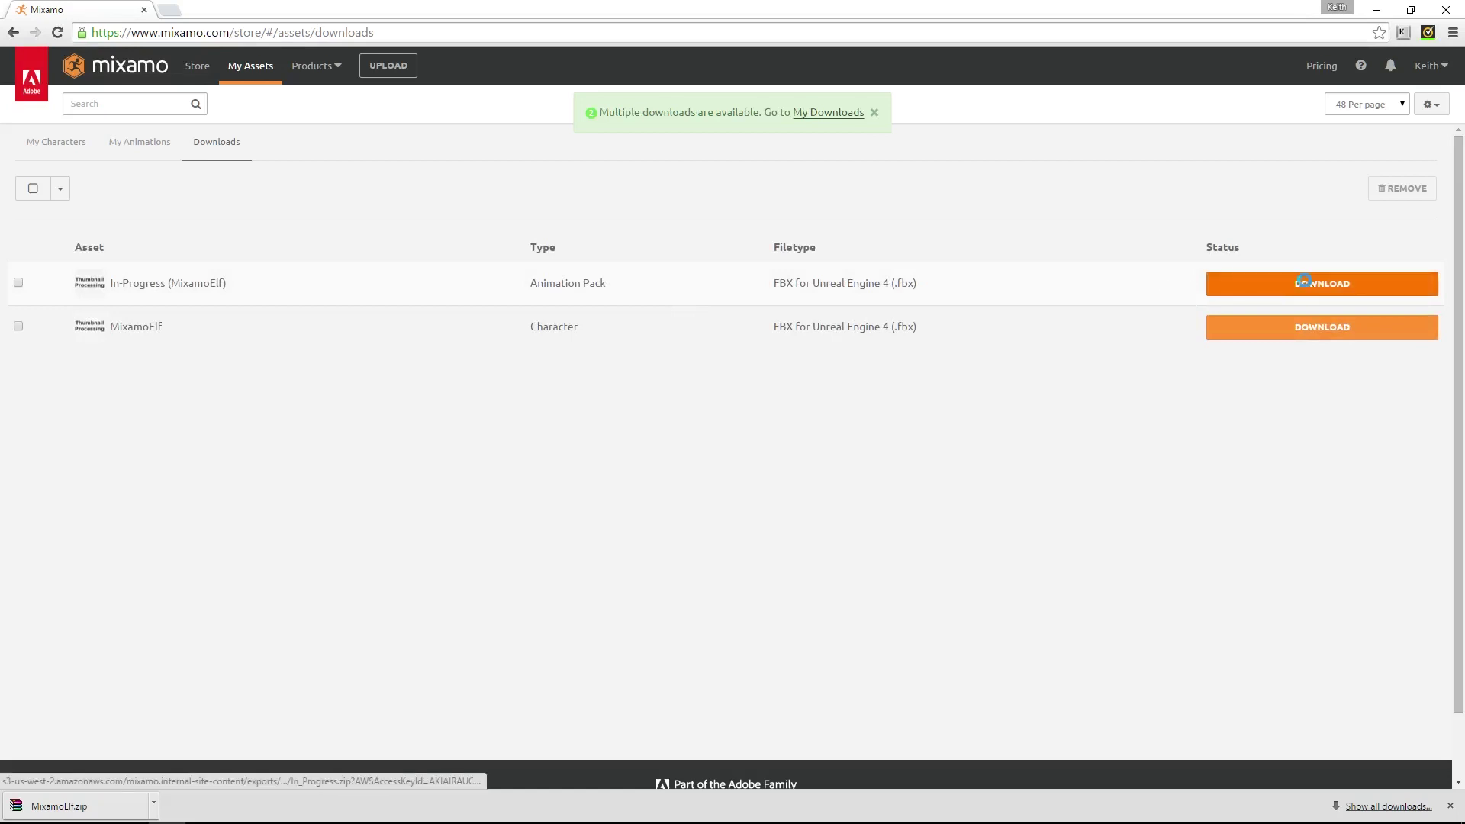
# Download the In-Progress pack as MixamoElf_In_Progress.zip into Fuse Creations, then show it in its folder
pyautogui.click(1307, 286)
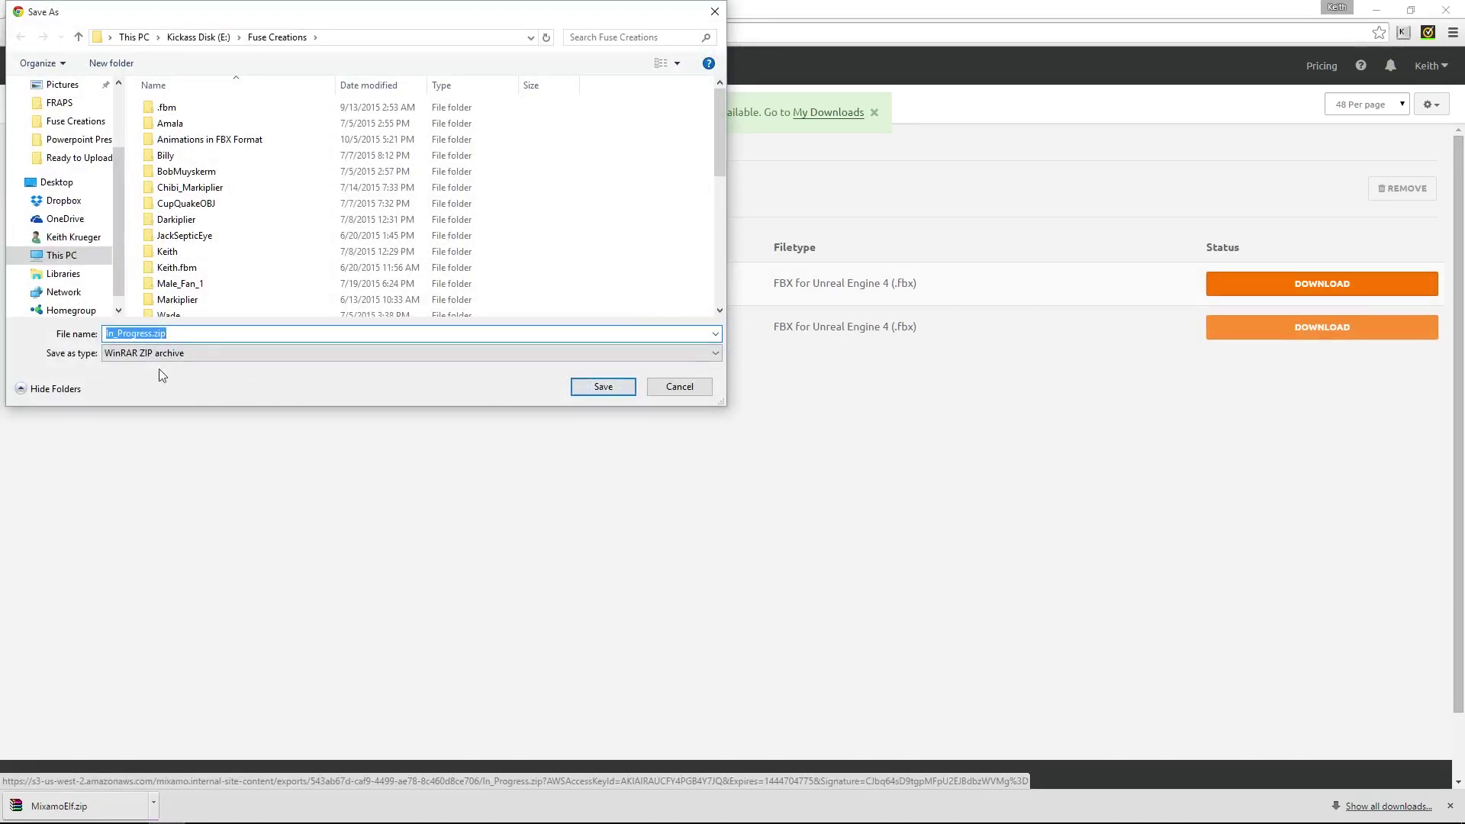
pyautogui.click(106, 334)
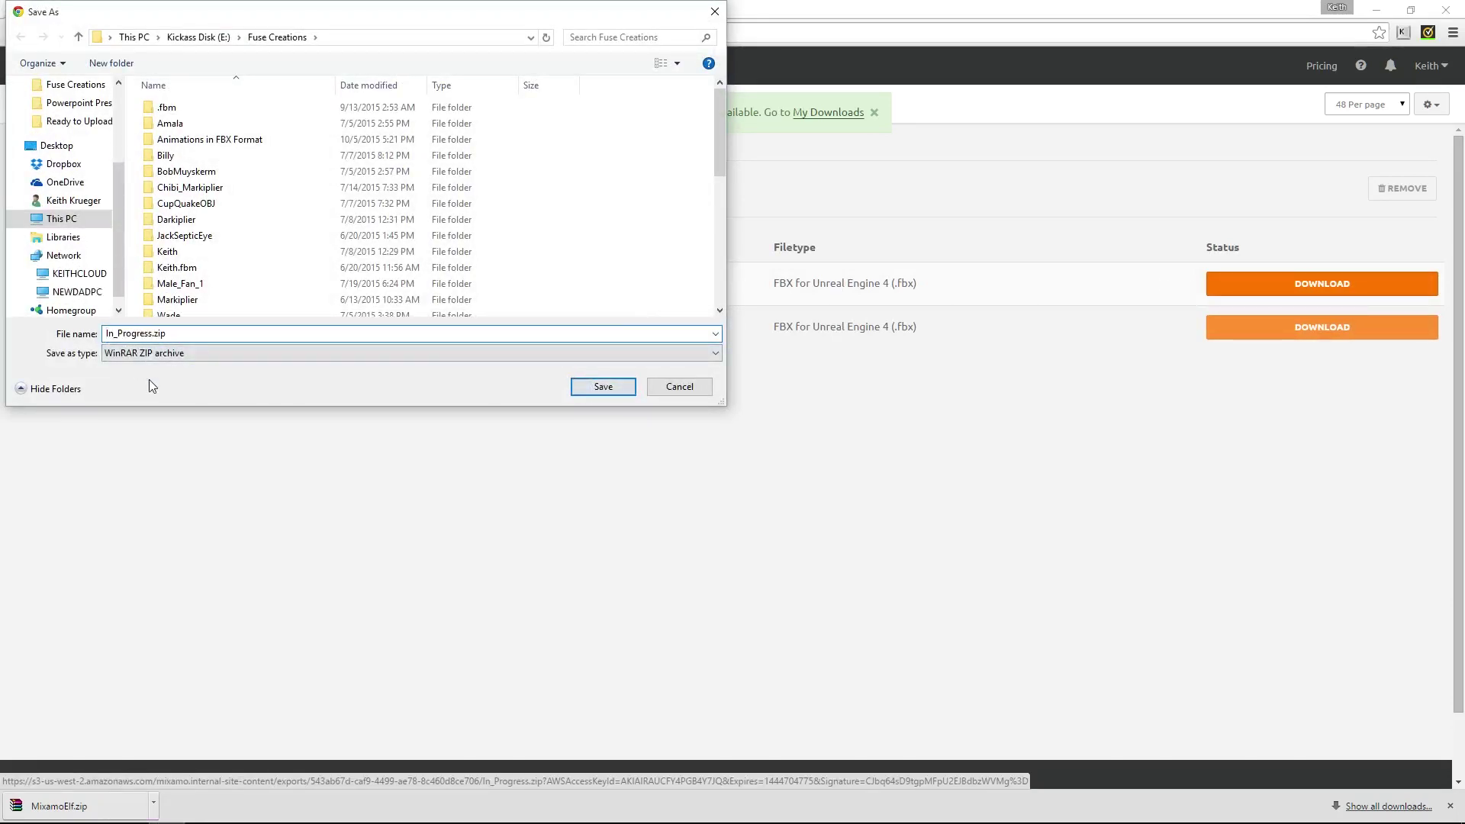
pyautogui.write('MixamoElf_')
pyautogui.click(604, 387)
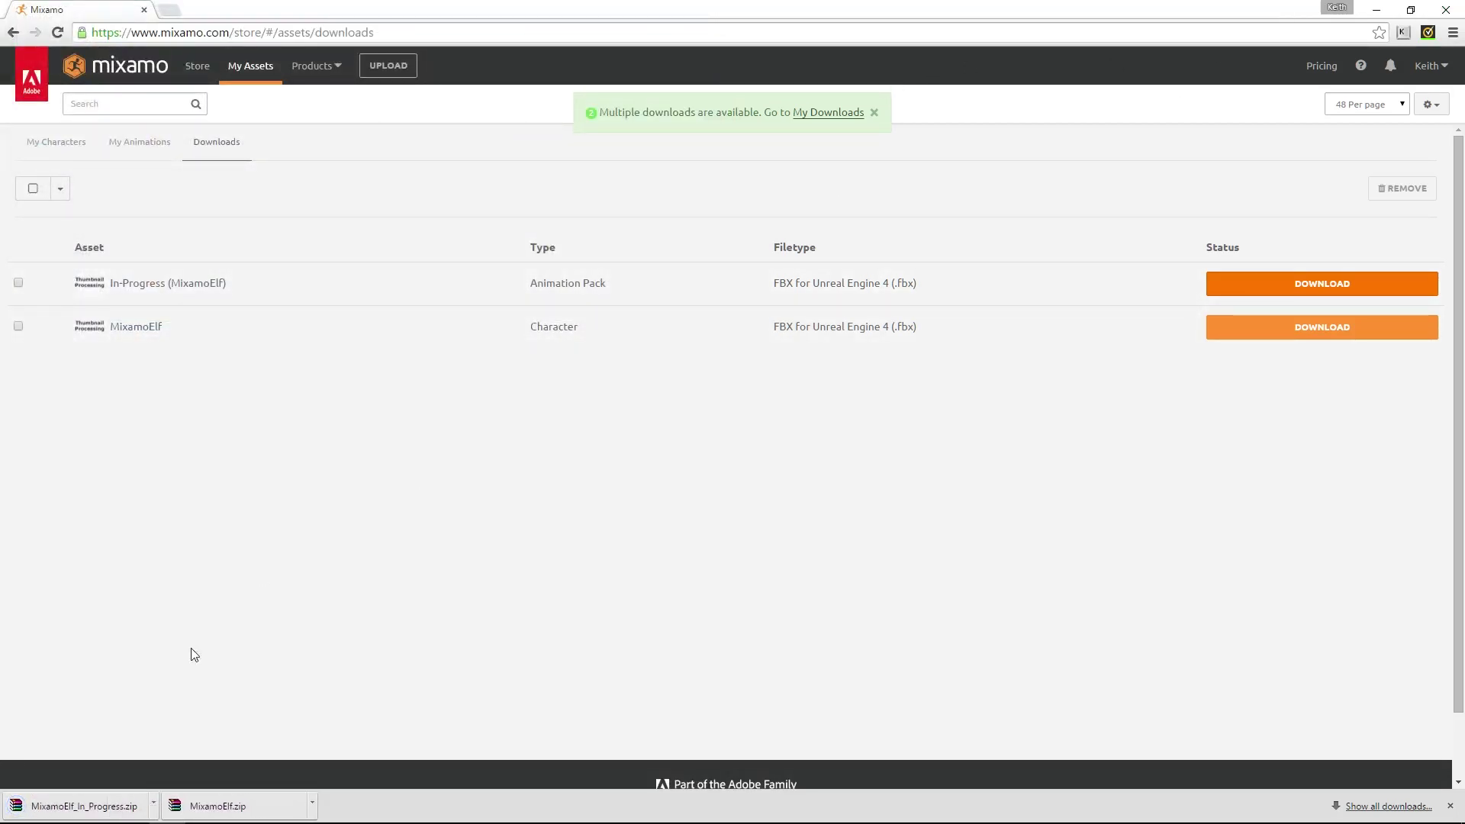
pyautogui.click(152, 807)
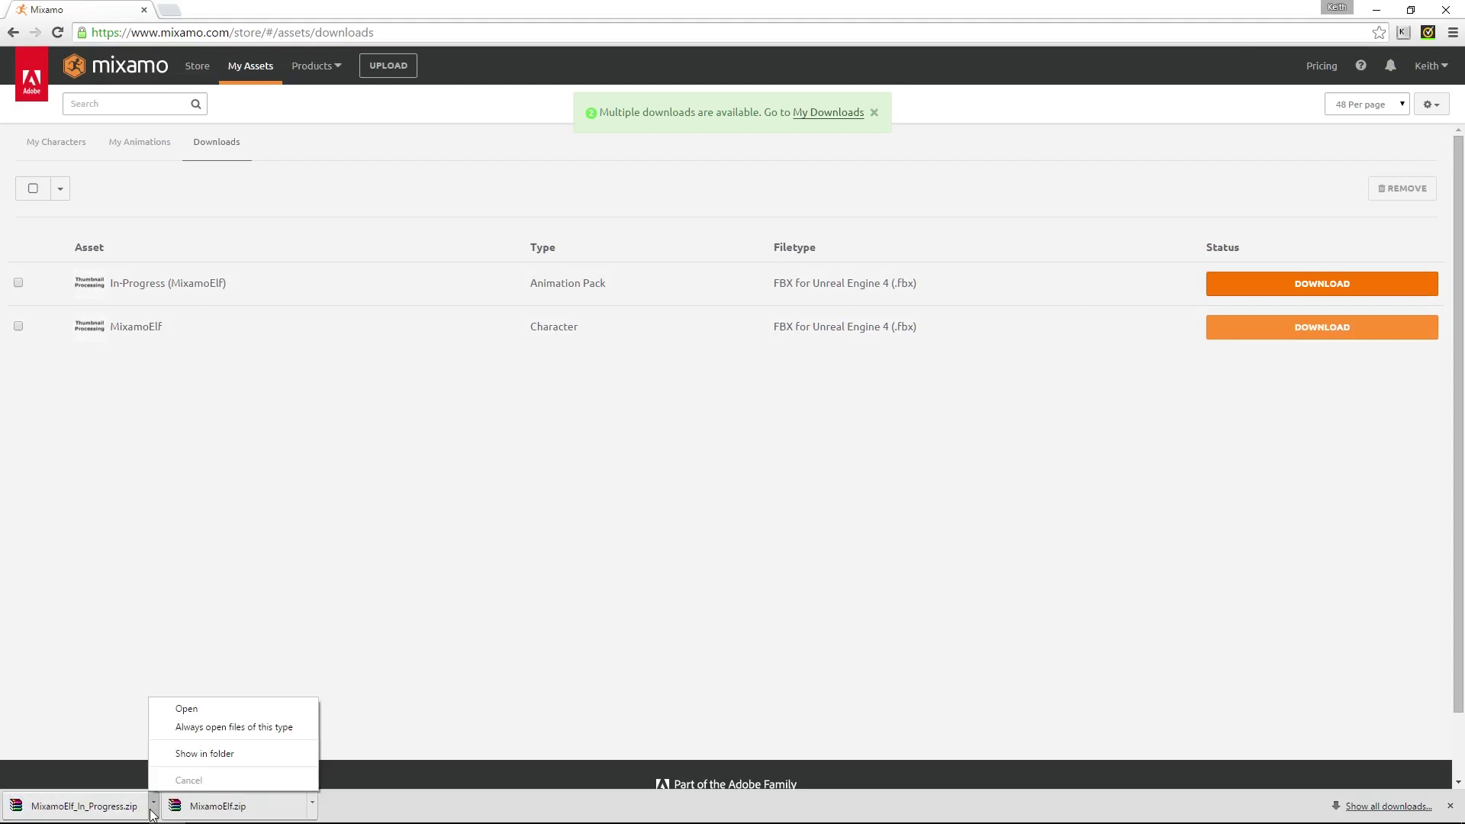
pyautogui.click(219, 753)
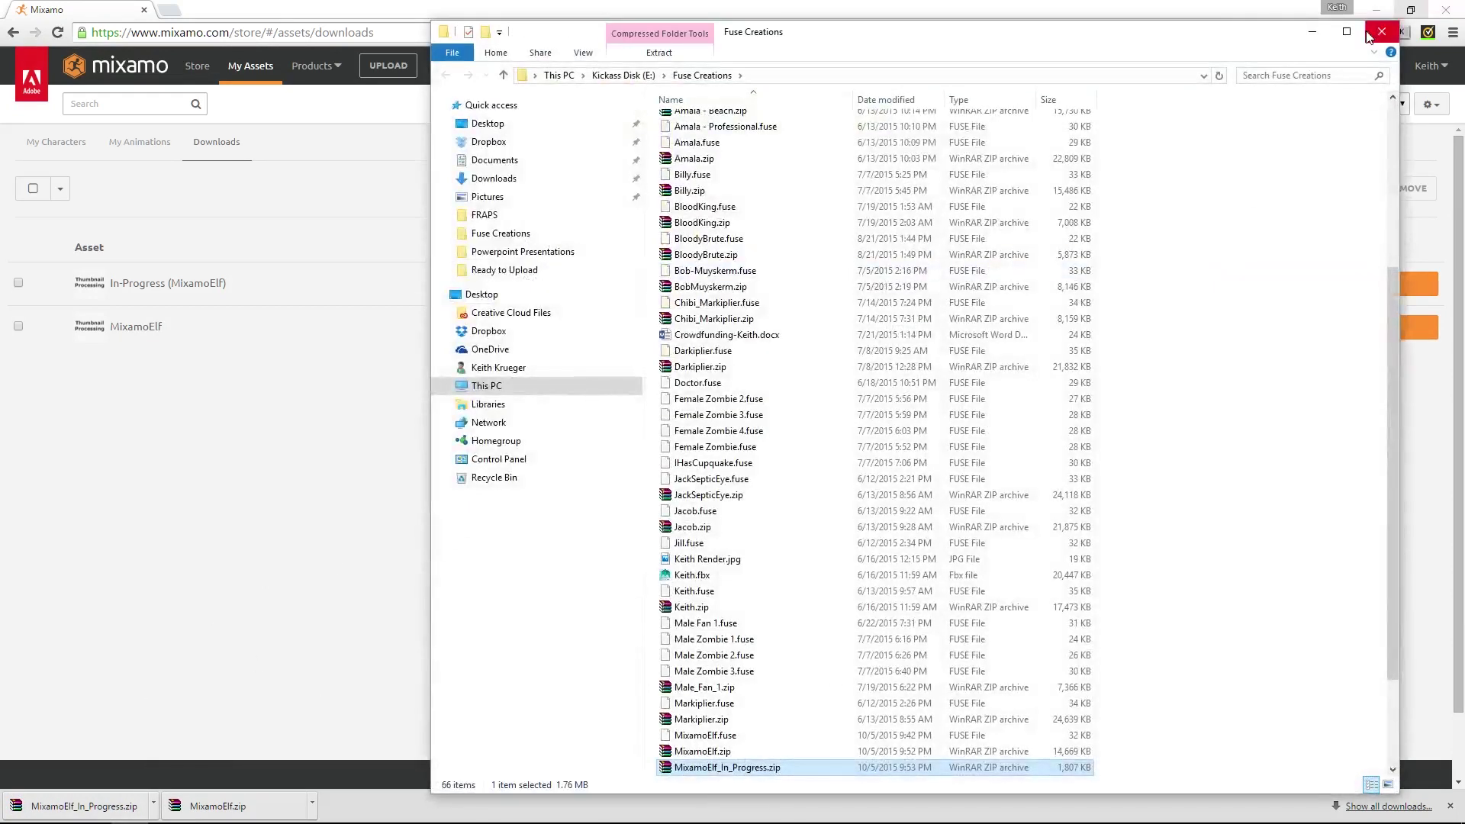
# Extract MixamoElf.zip and MixamoElf_In_Progress.zip into their own same-named folders
pyautogui.click(1347, 31)
pyautogui.scroll(-1, 904, 507)
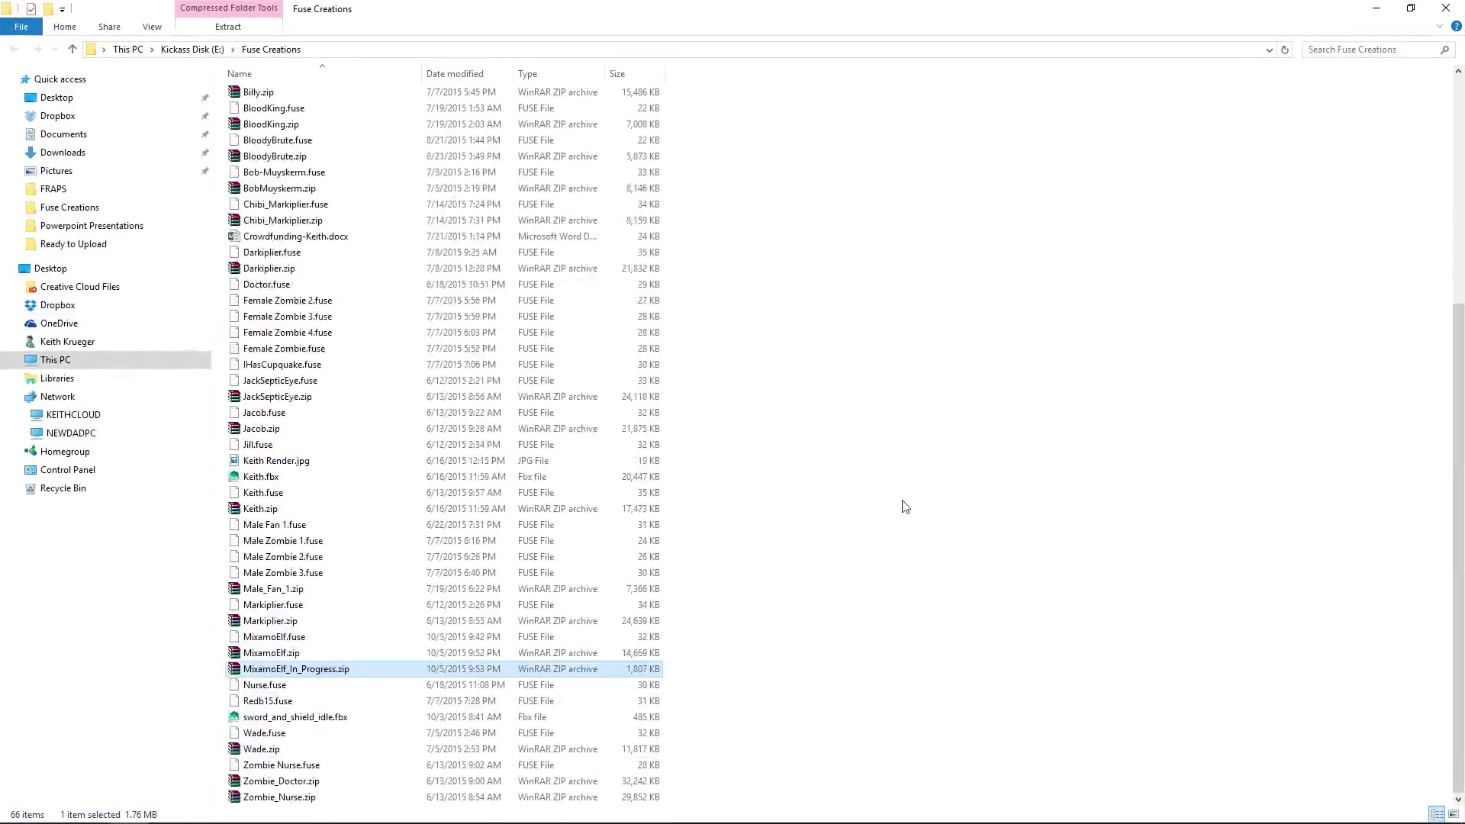
pyautogui.rightClick(297, 656)
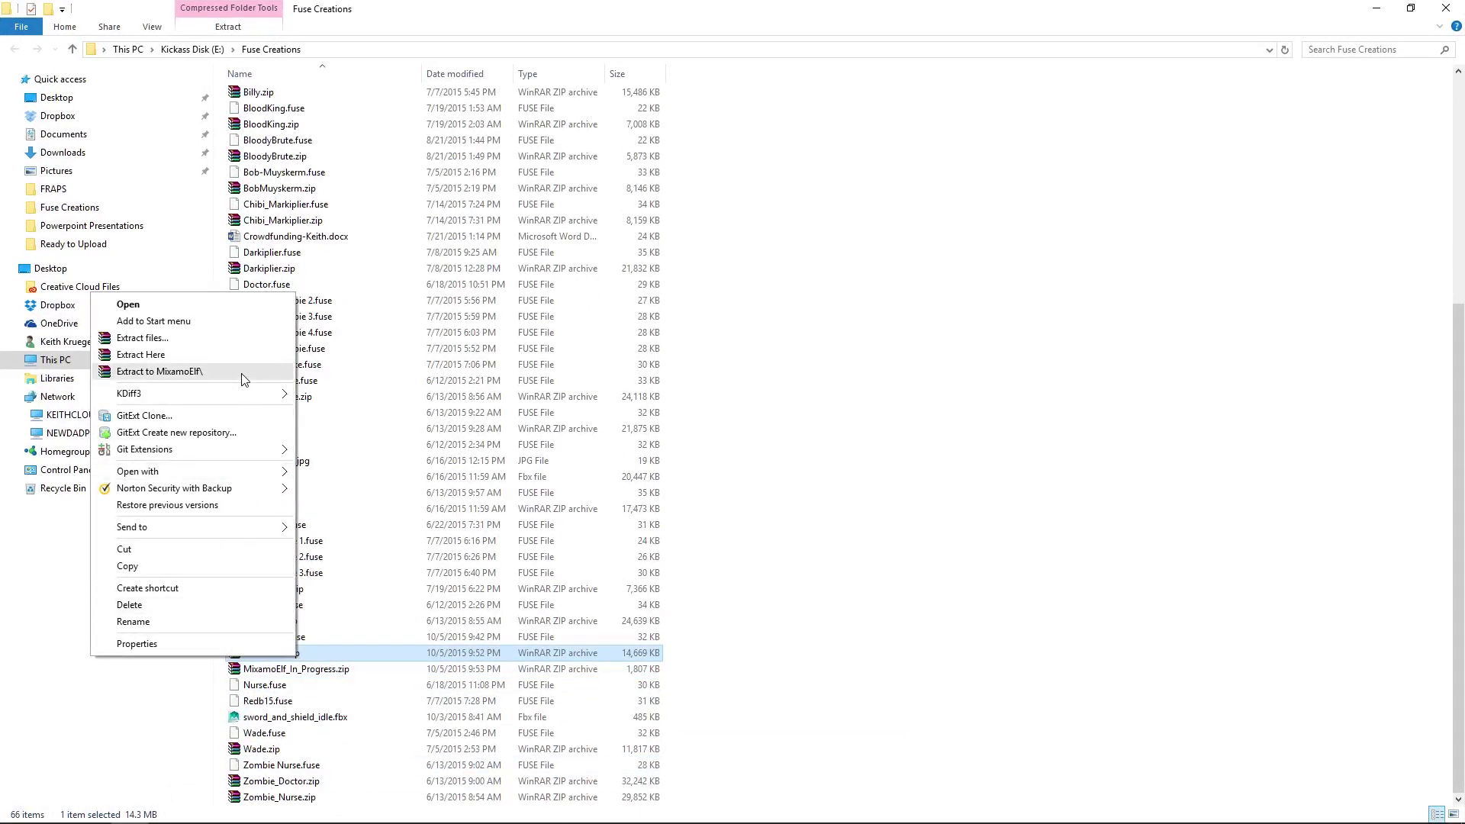
pyautogui.click(242, 378)
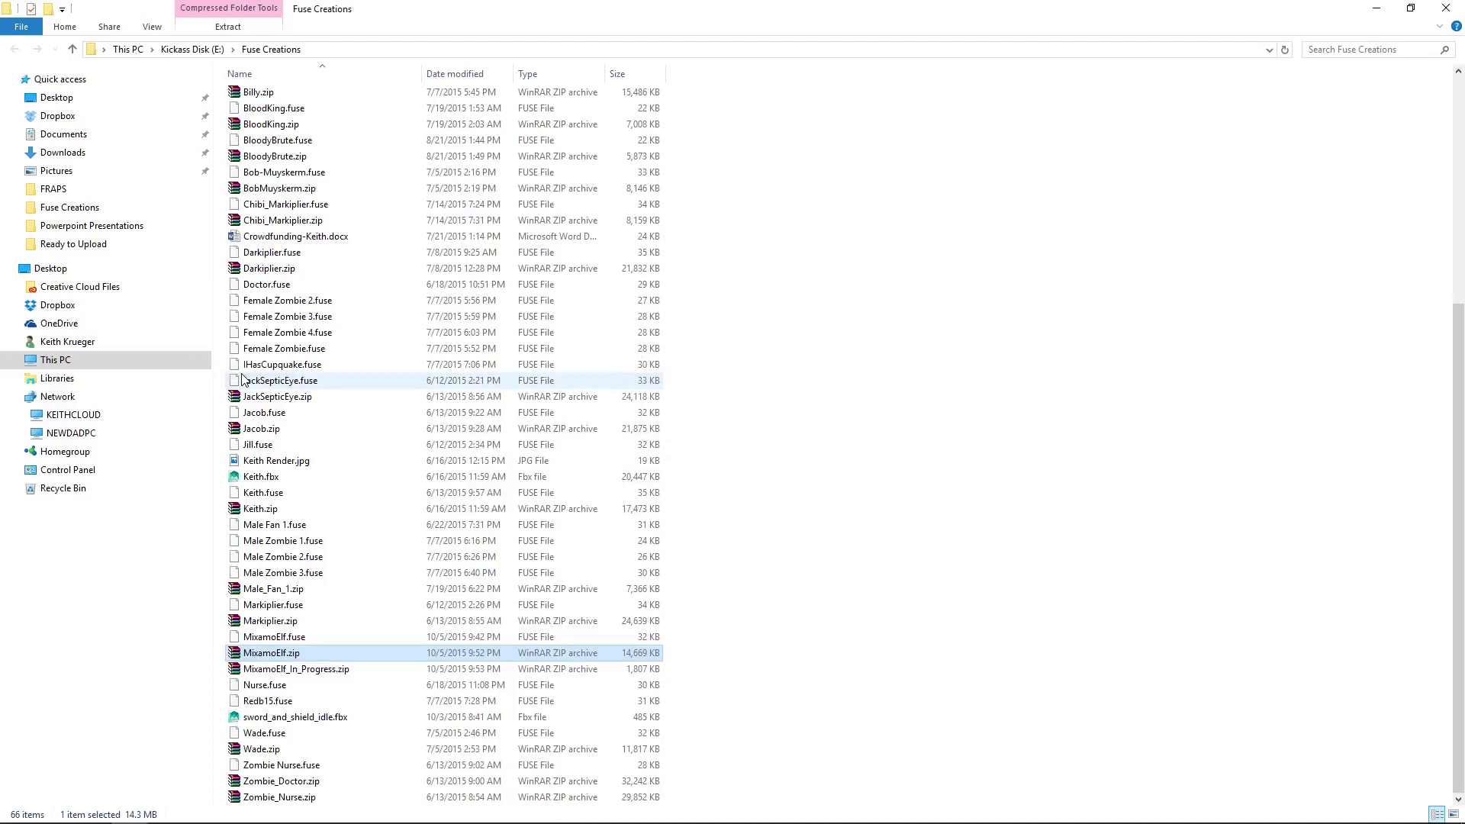
pyautogui.rightClick(284, 686)
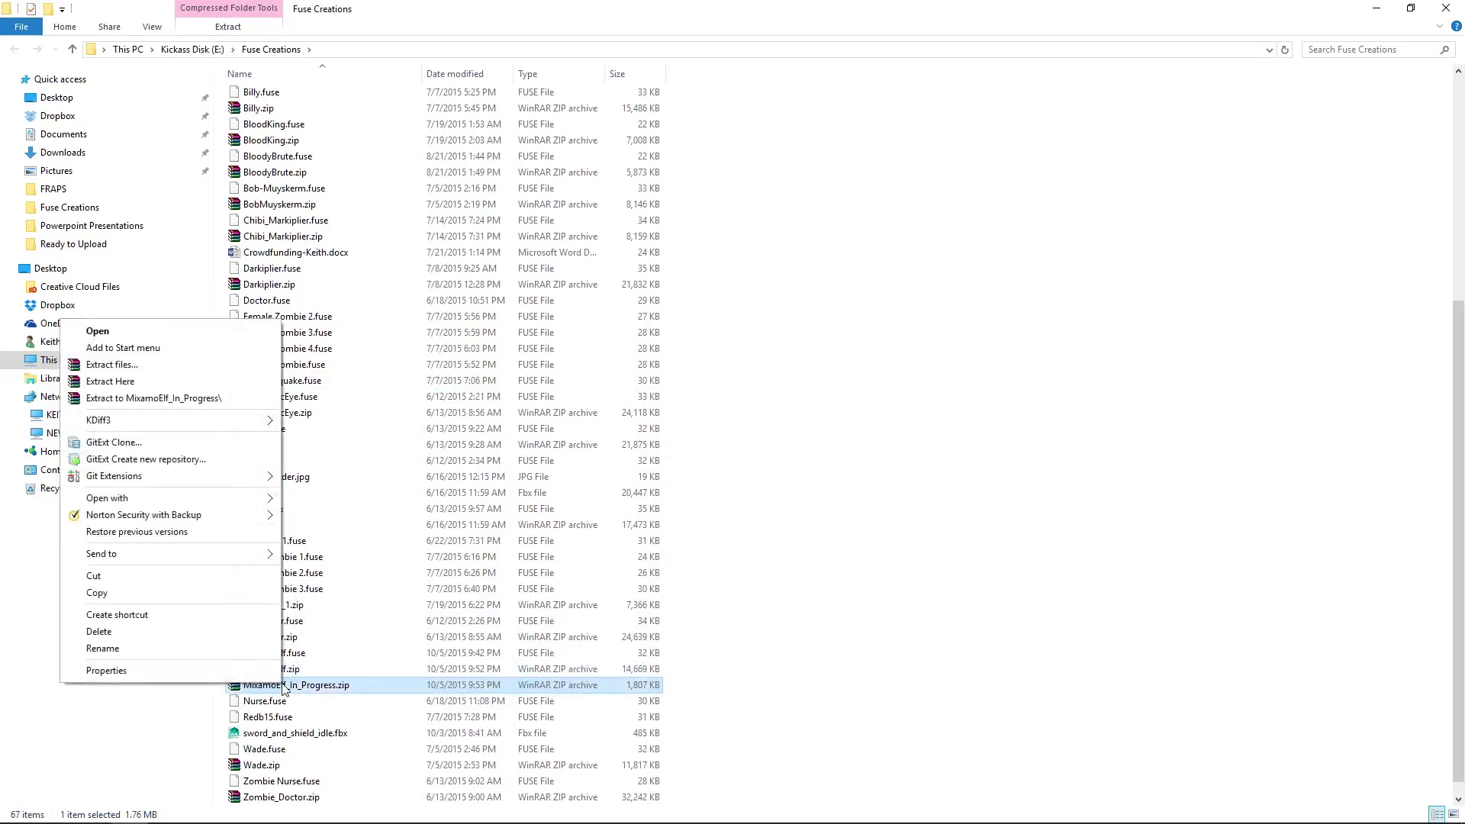
pyautogui.click(218, 401)
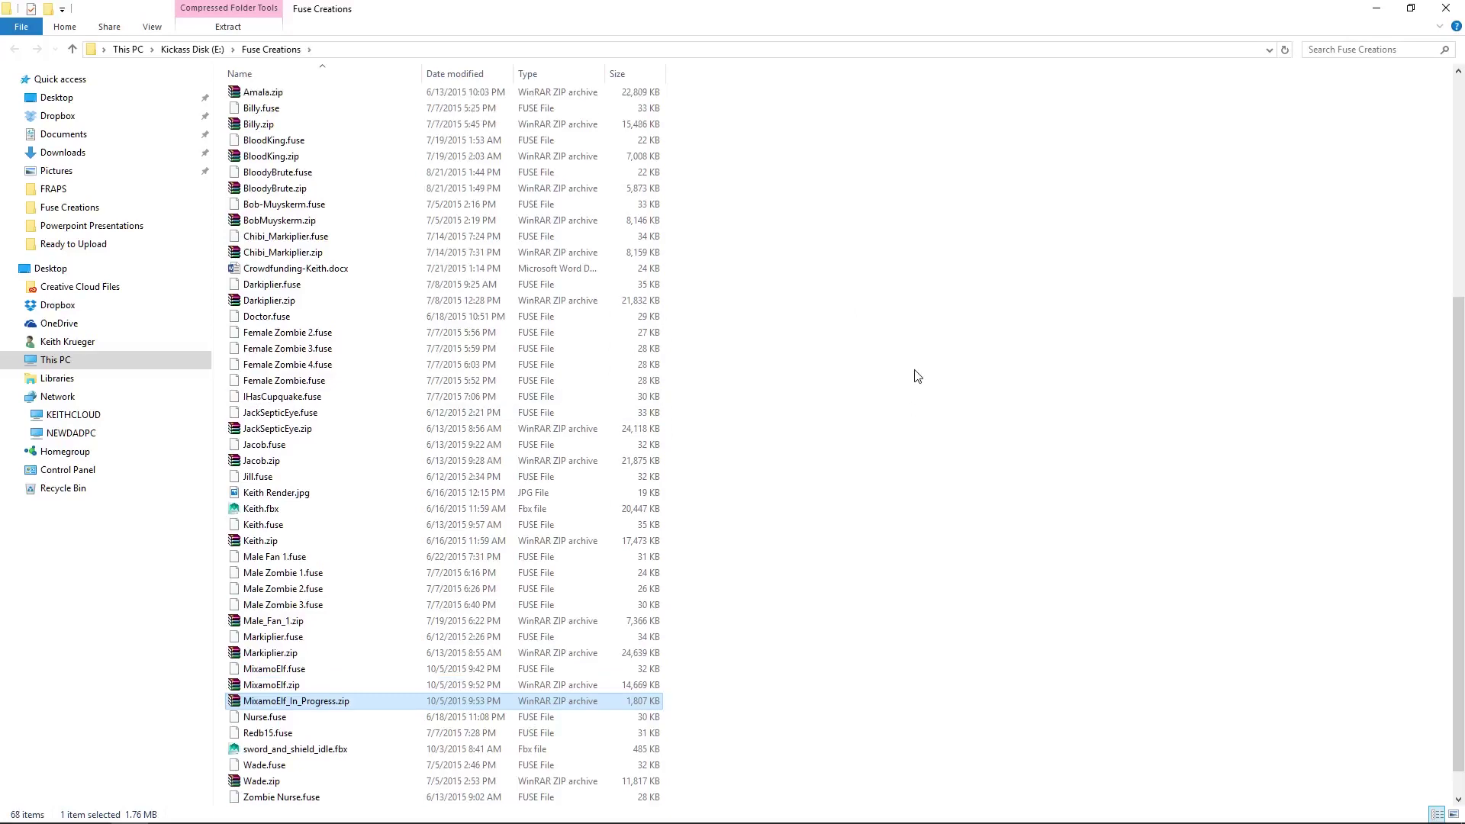
# Check the MixamoElf folder's contents, then open the MixamoElf_In_Progress animations folder
pyautogui.scroll(8, 918, 376)
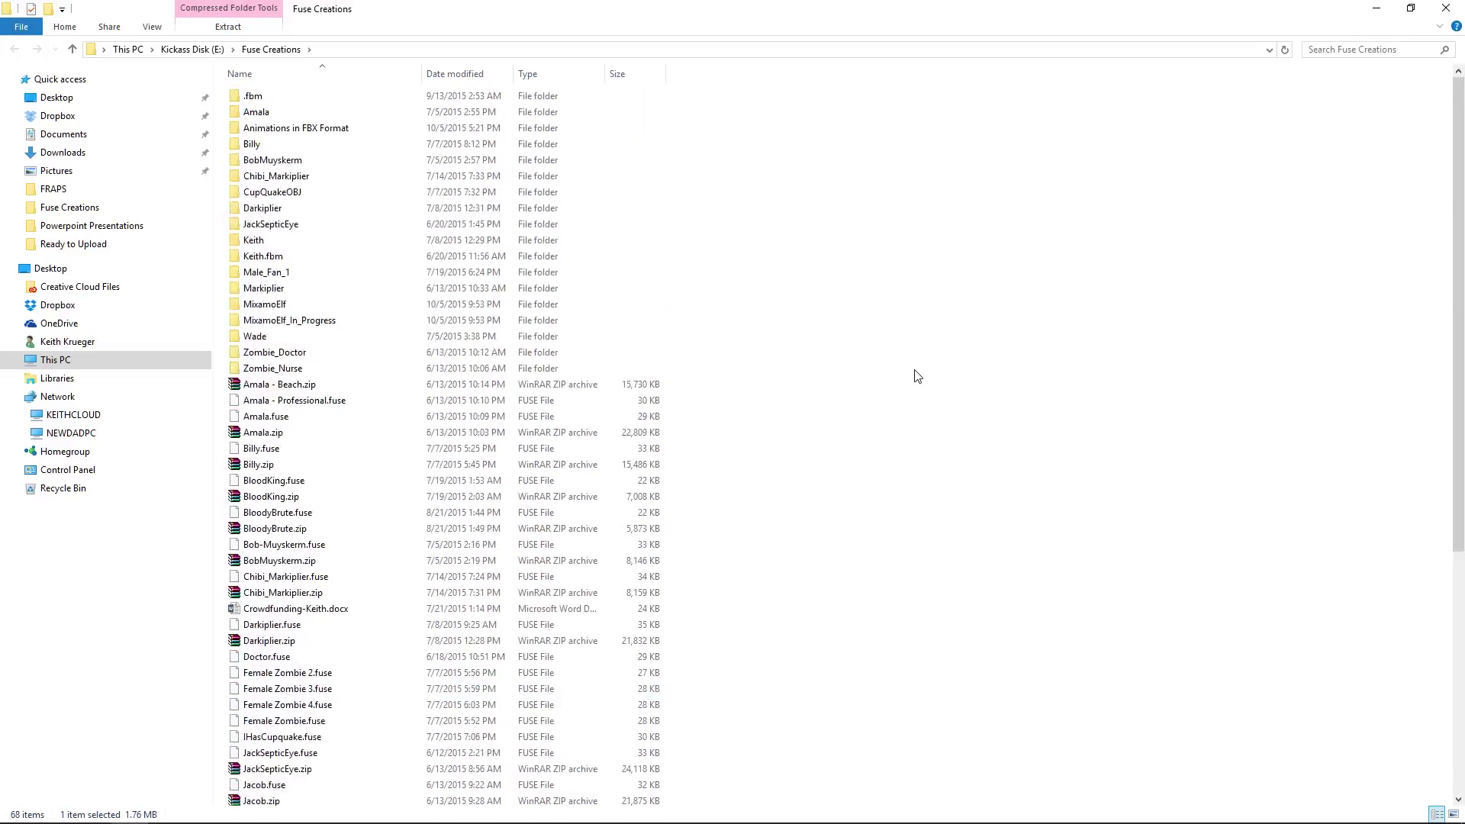
pyautogui.doubleClick(263, 305)
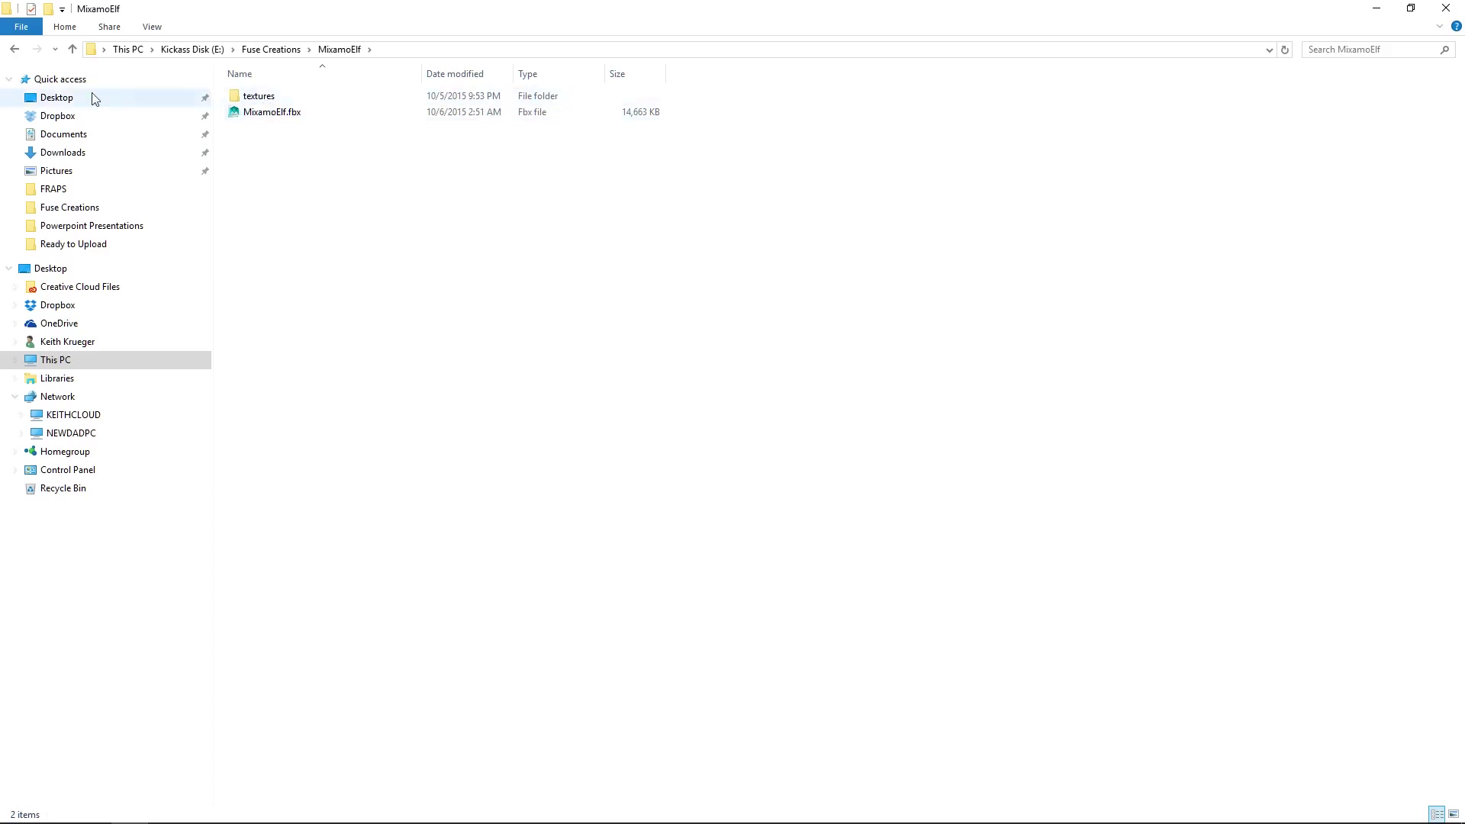
pyautogui.click(15, 49)
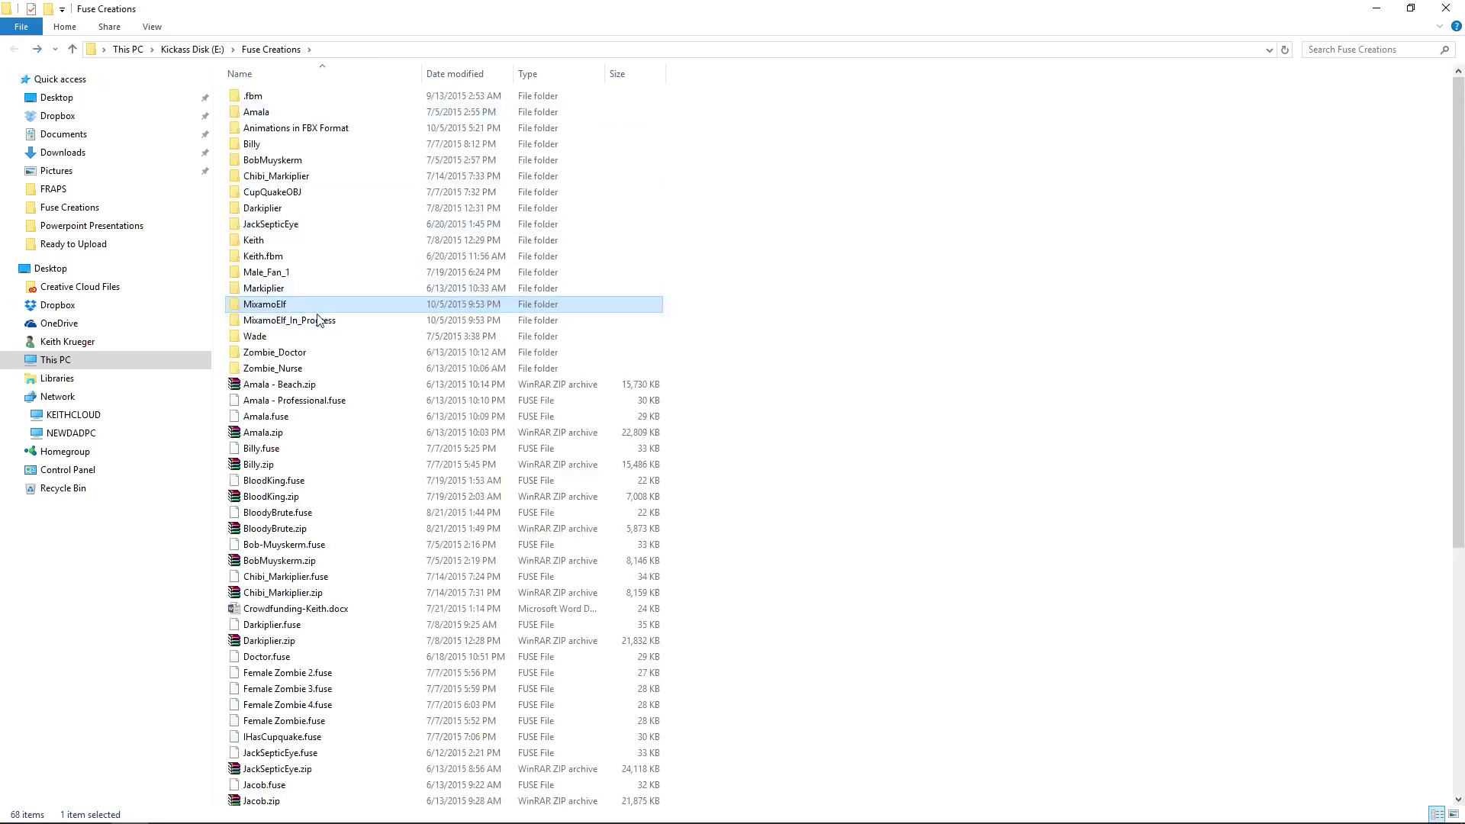
pyautogui.doubleClick(320, 320)
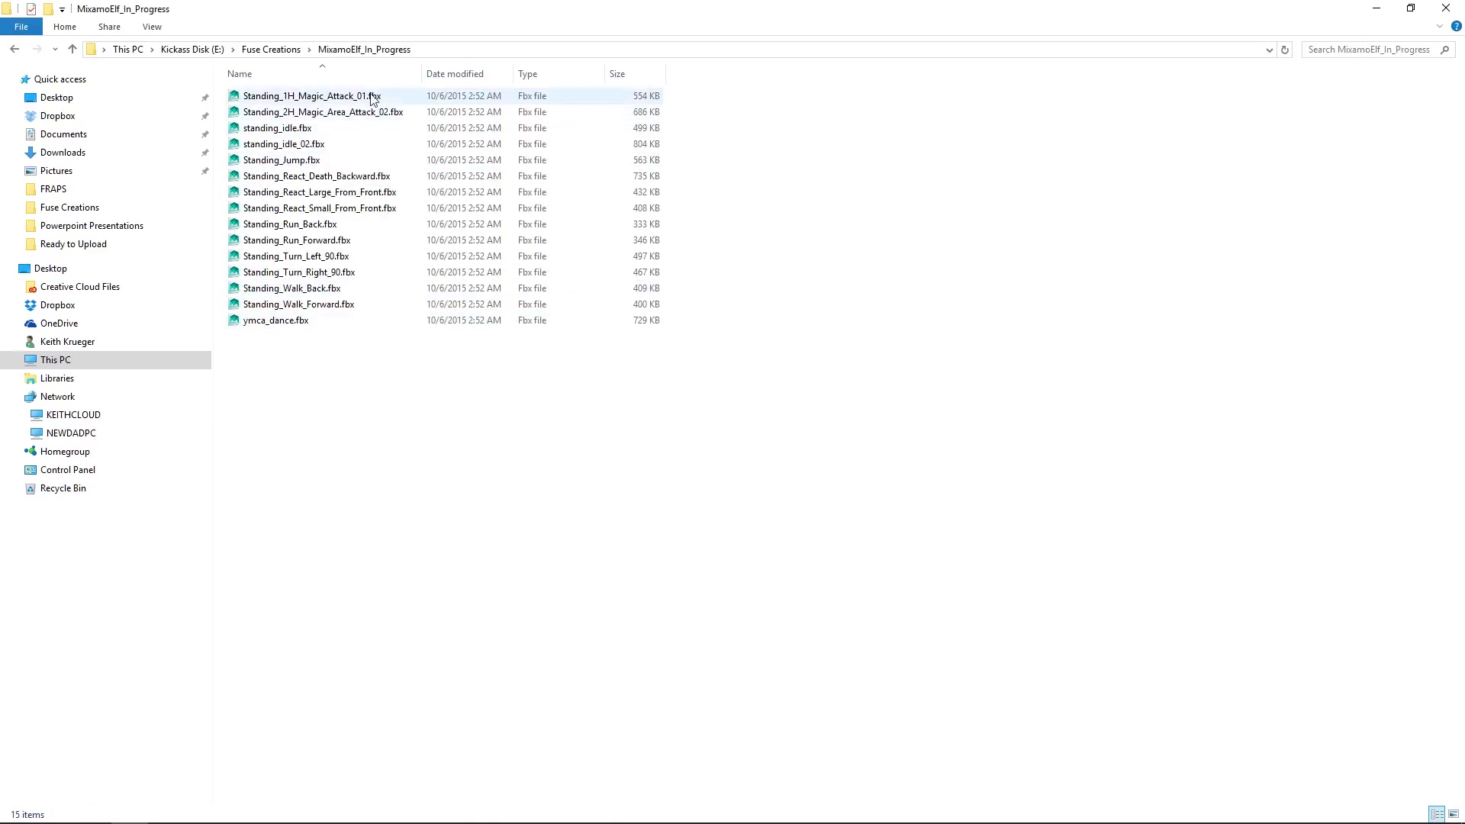
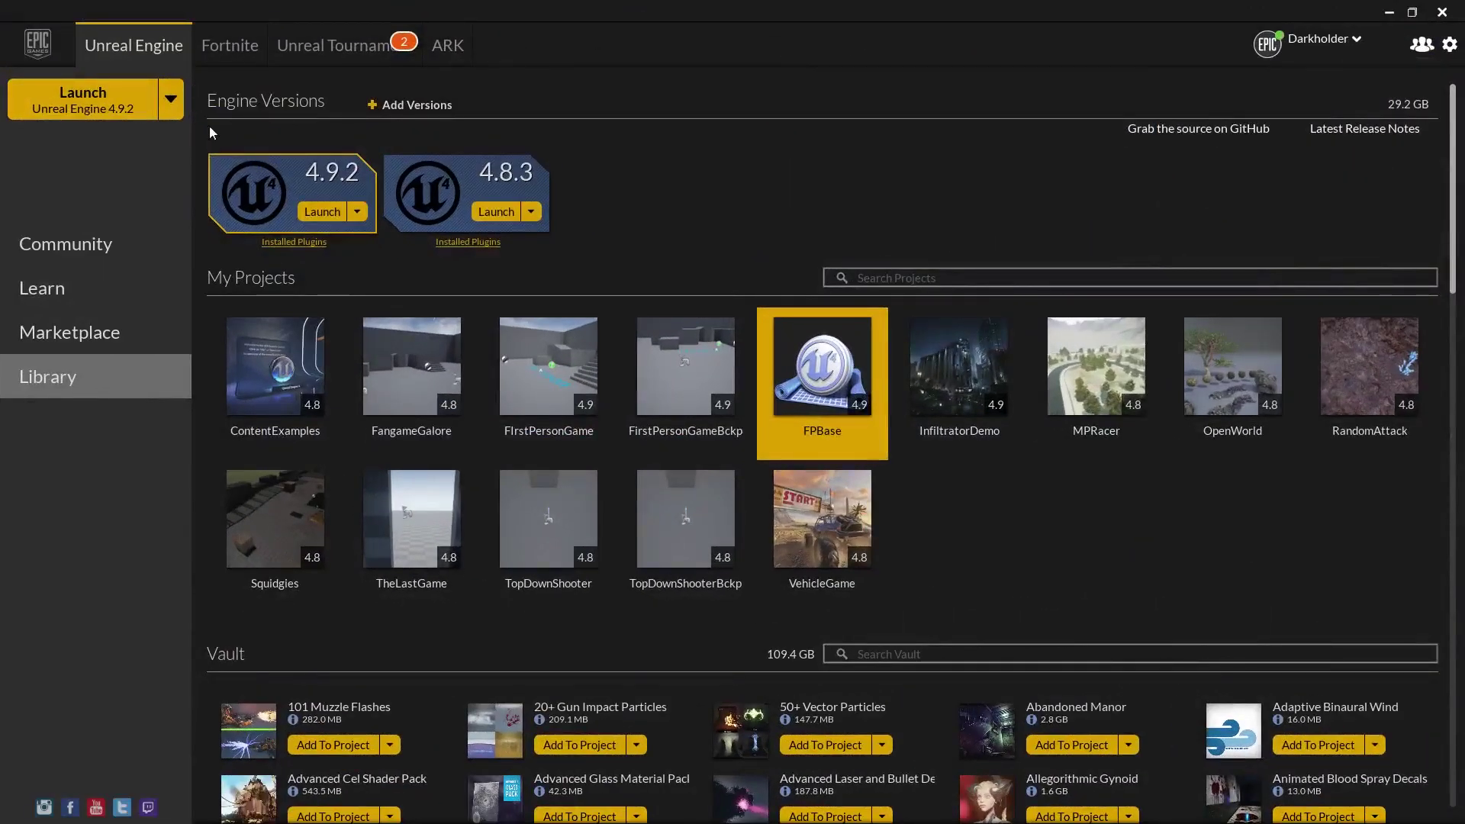
# Launch Unreal Engine 4.9.2 from the Epic Games Launcher
pyautogui.click(329, 216)
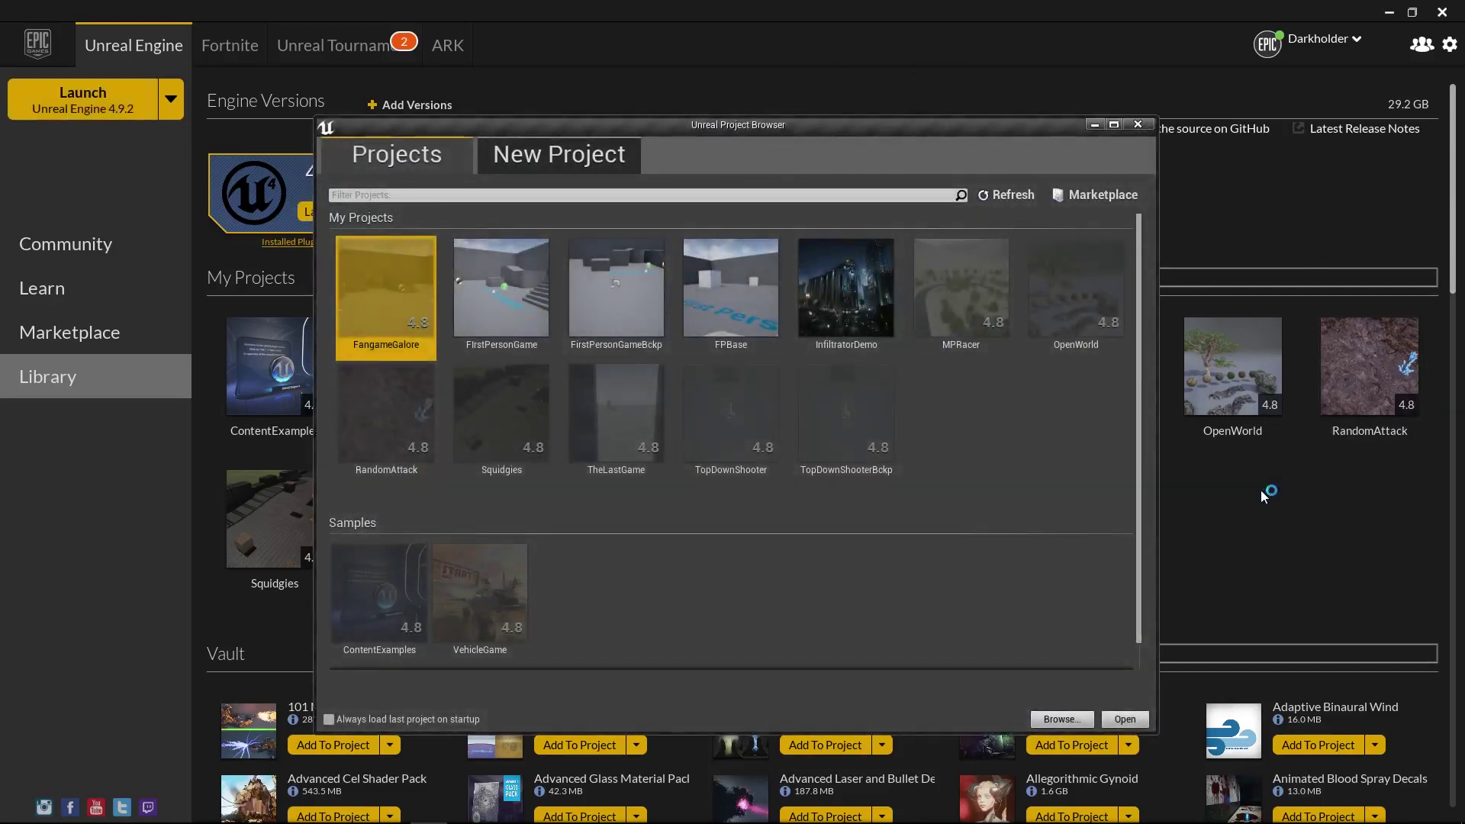
# Create a new Third Person Blueprint project named MixamoTest
pyautogui.click(552, 156)
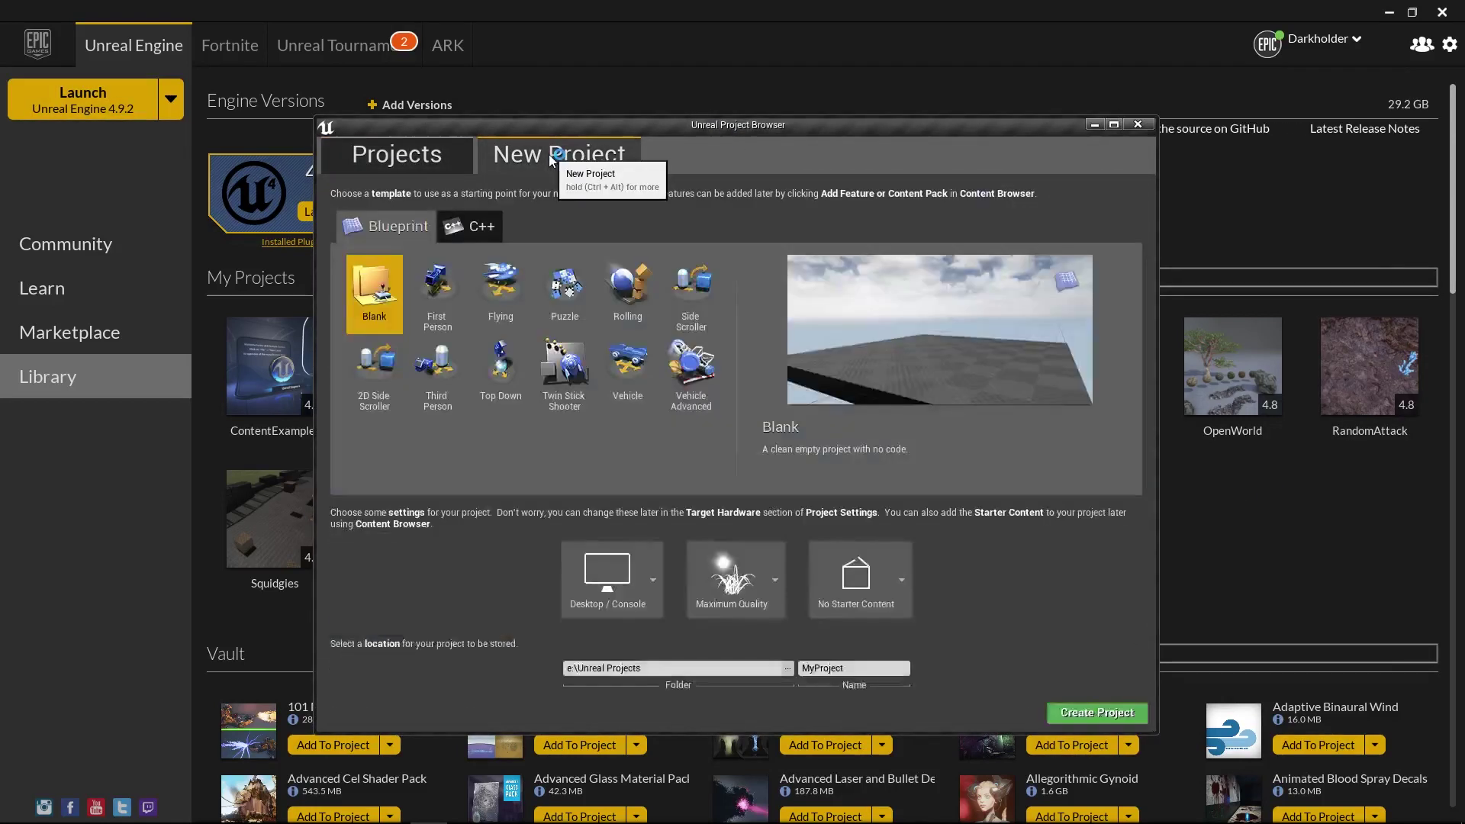
pyautogui.click(441, 374)
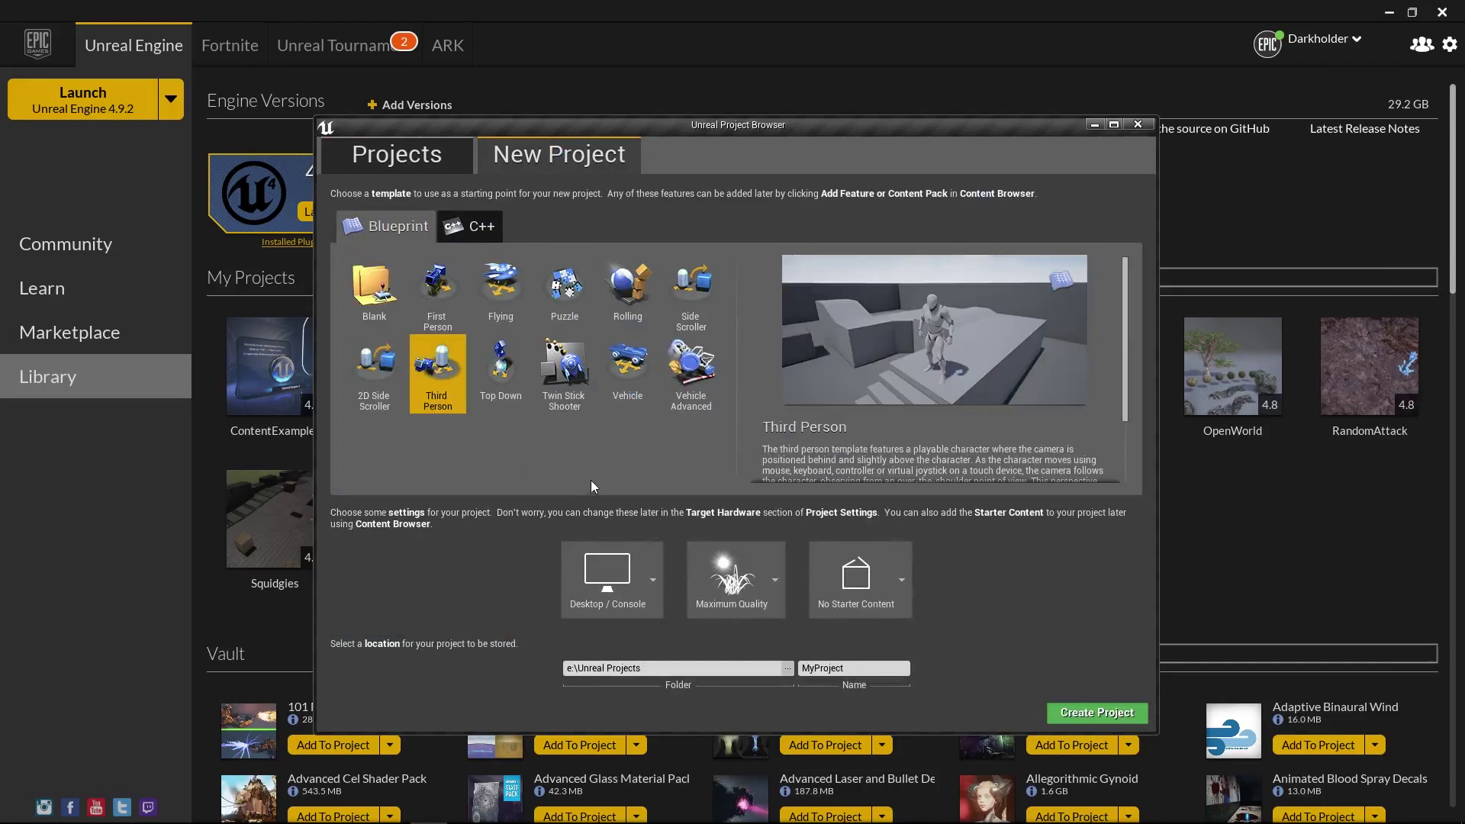
pyautogui.click(847, 668)
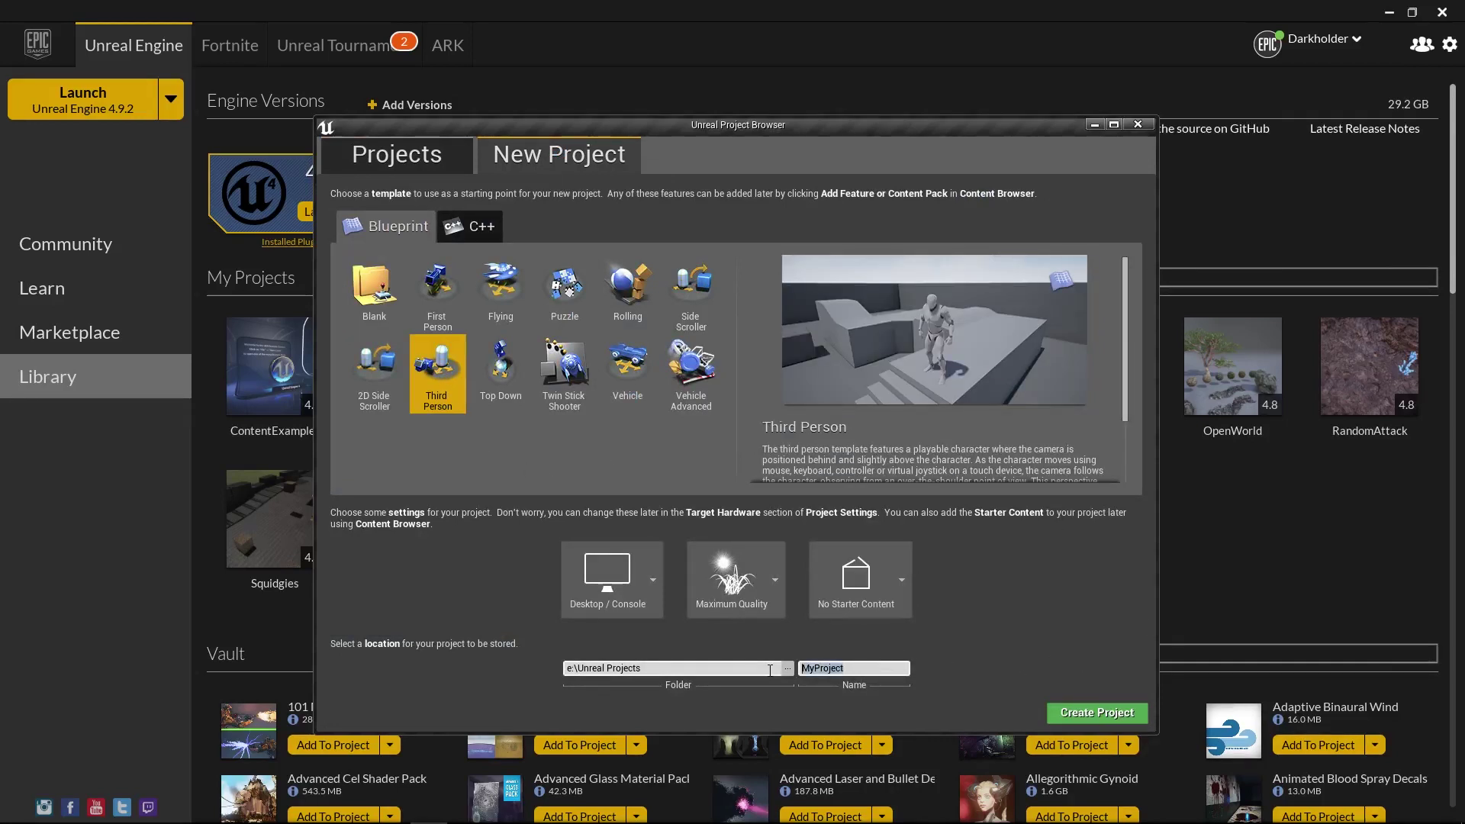
pyautogui.write('MixamoTest')
pyautogui.click(1101, 718)
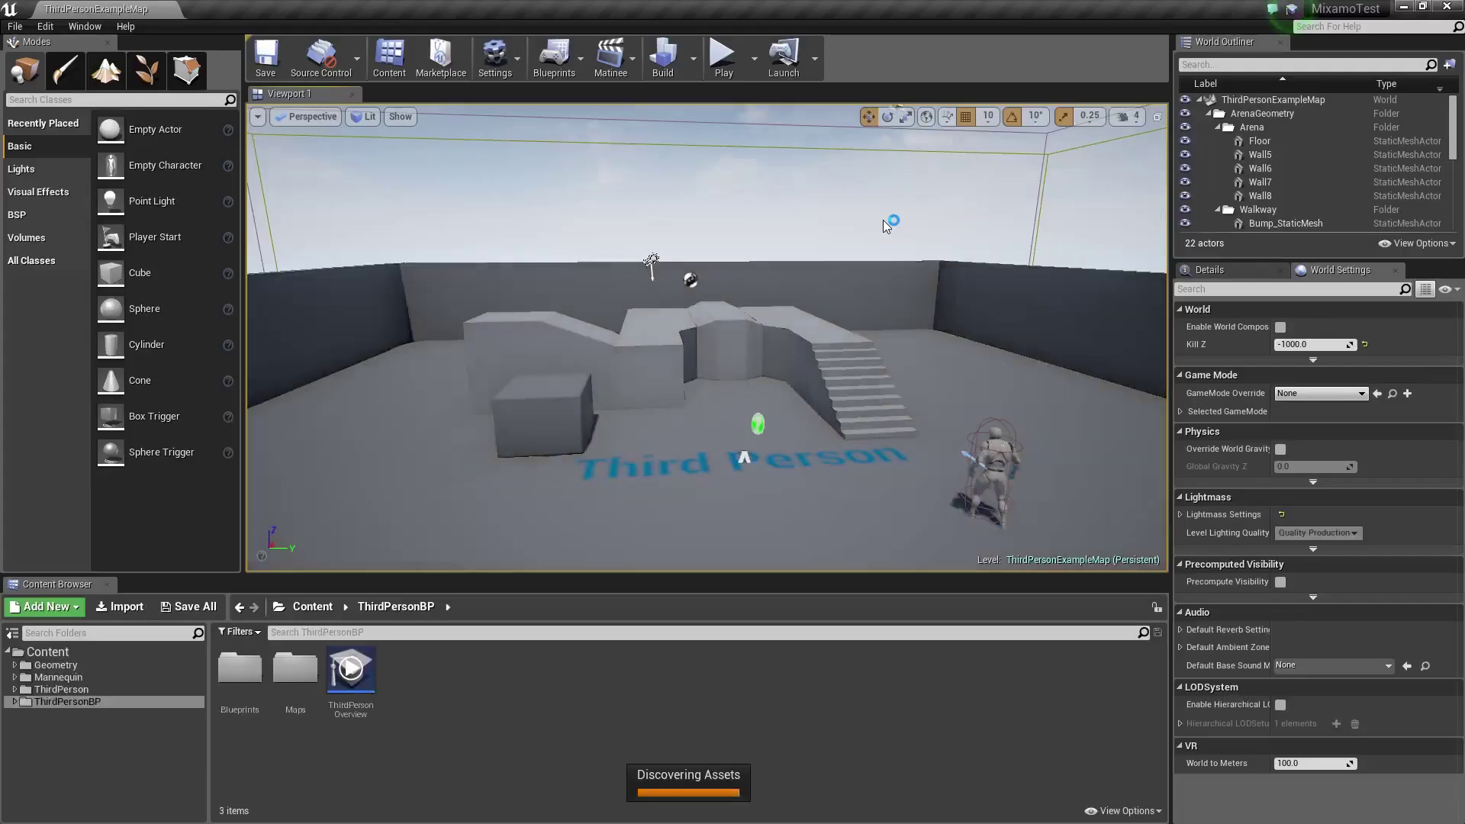
pyautogui.click(722, 55)
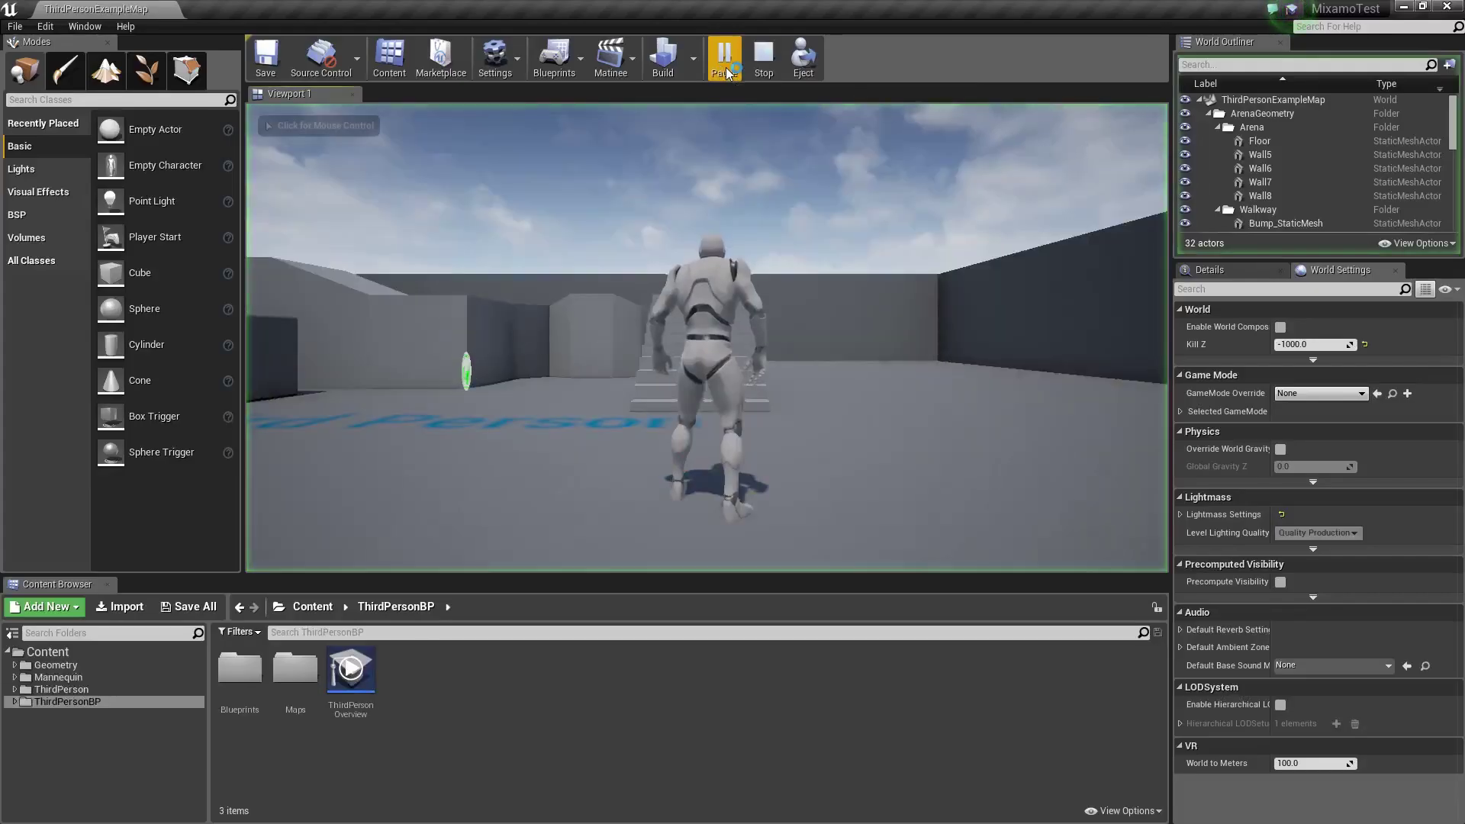
pyautogui.click(466, 372)
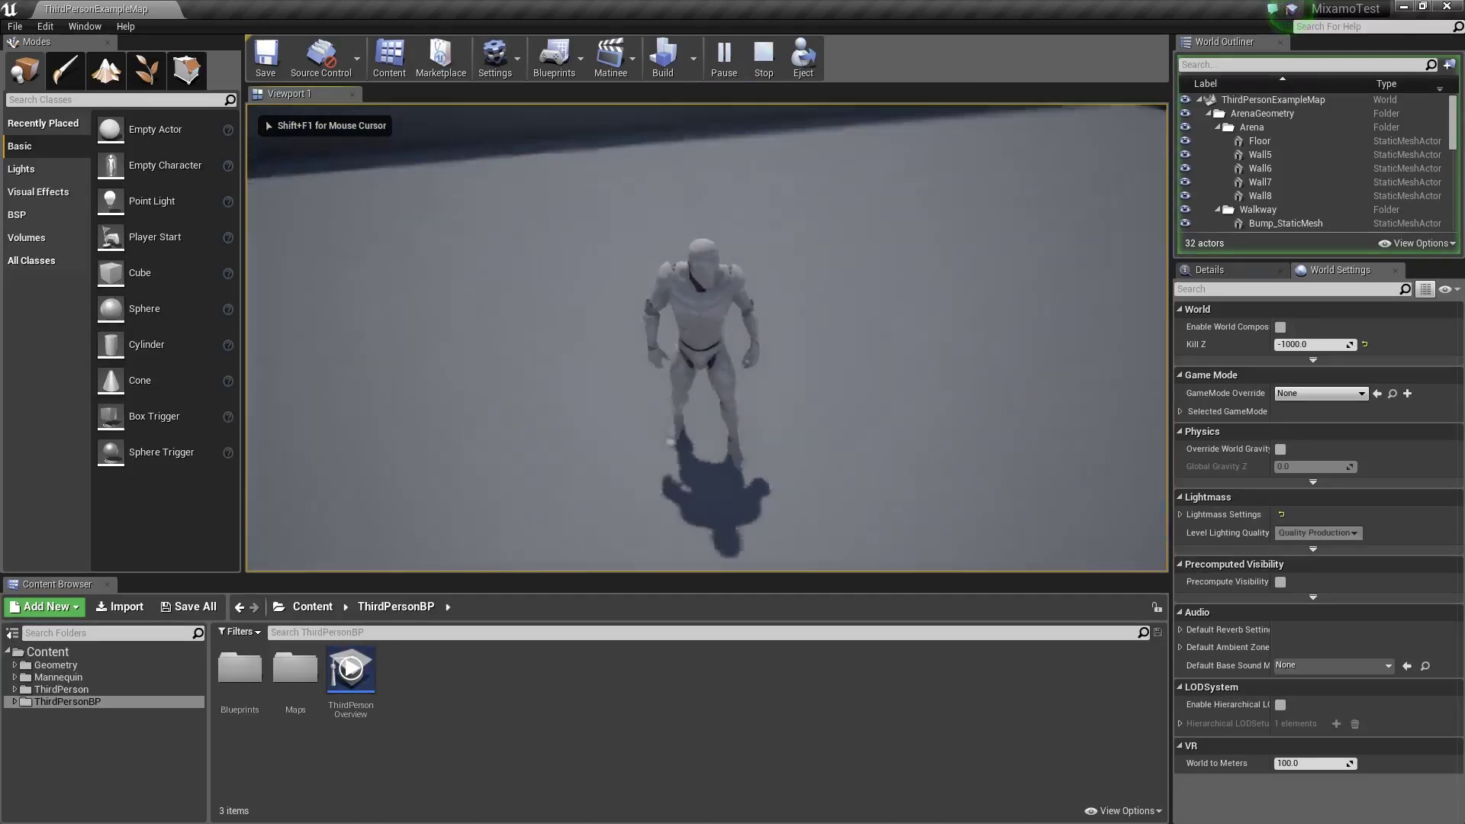
pyautogui.press('w')
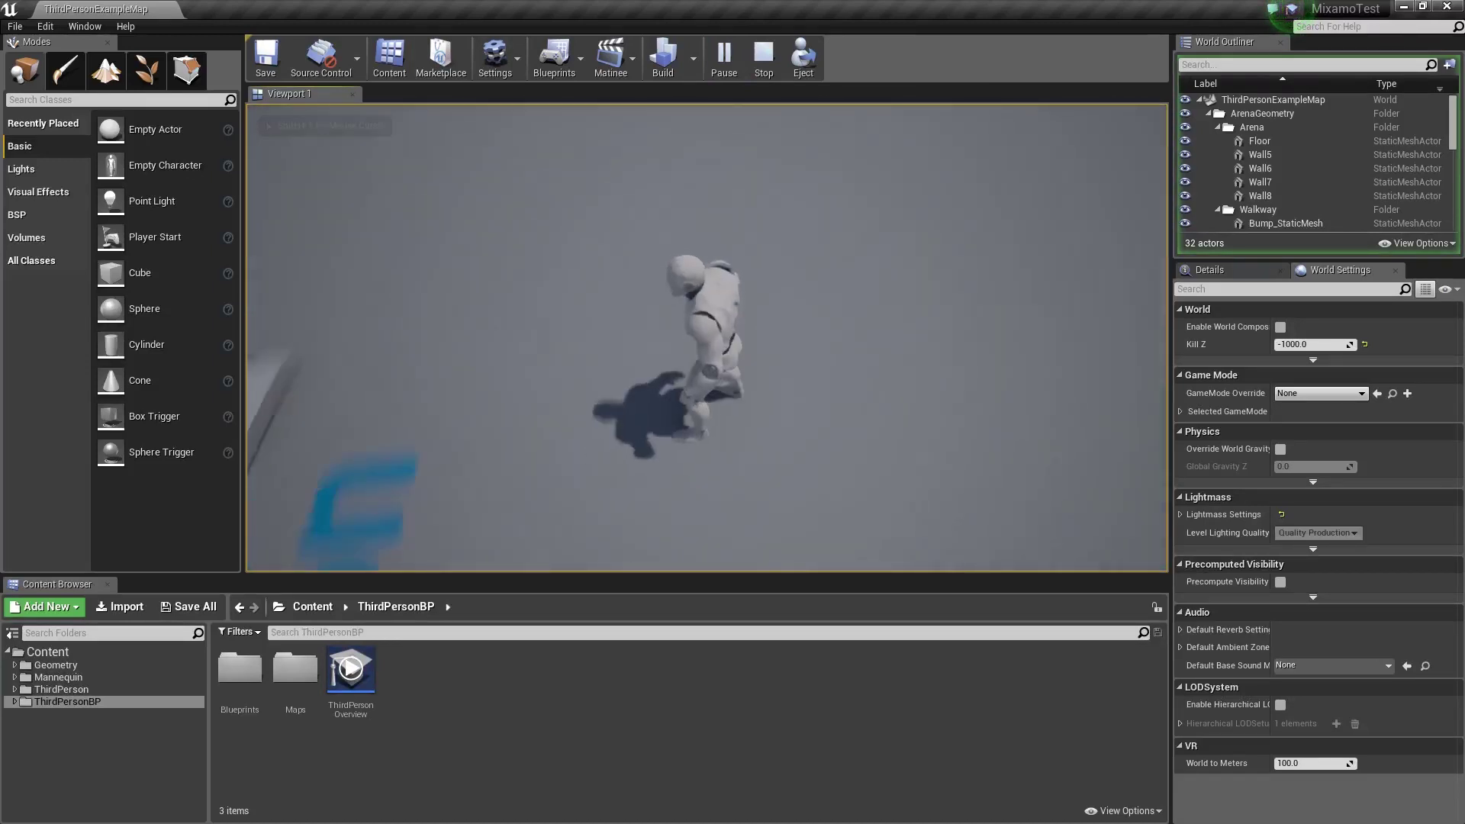
pyautogui.press('w')
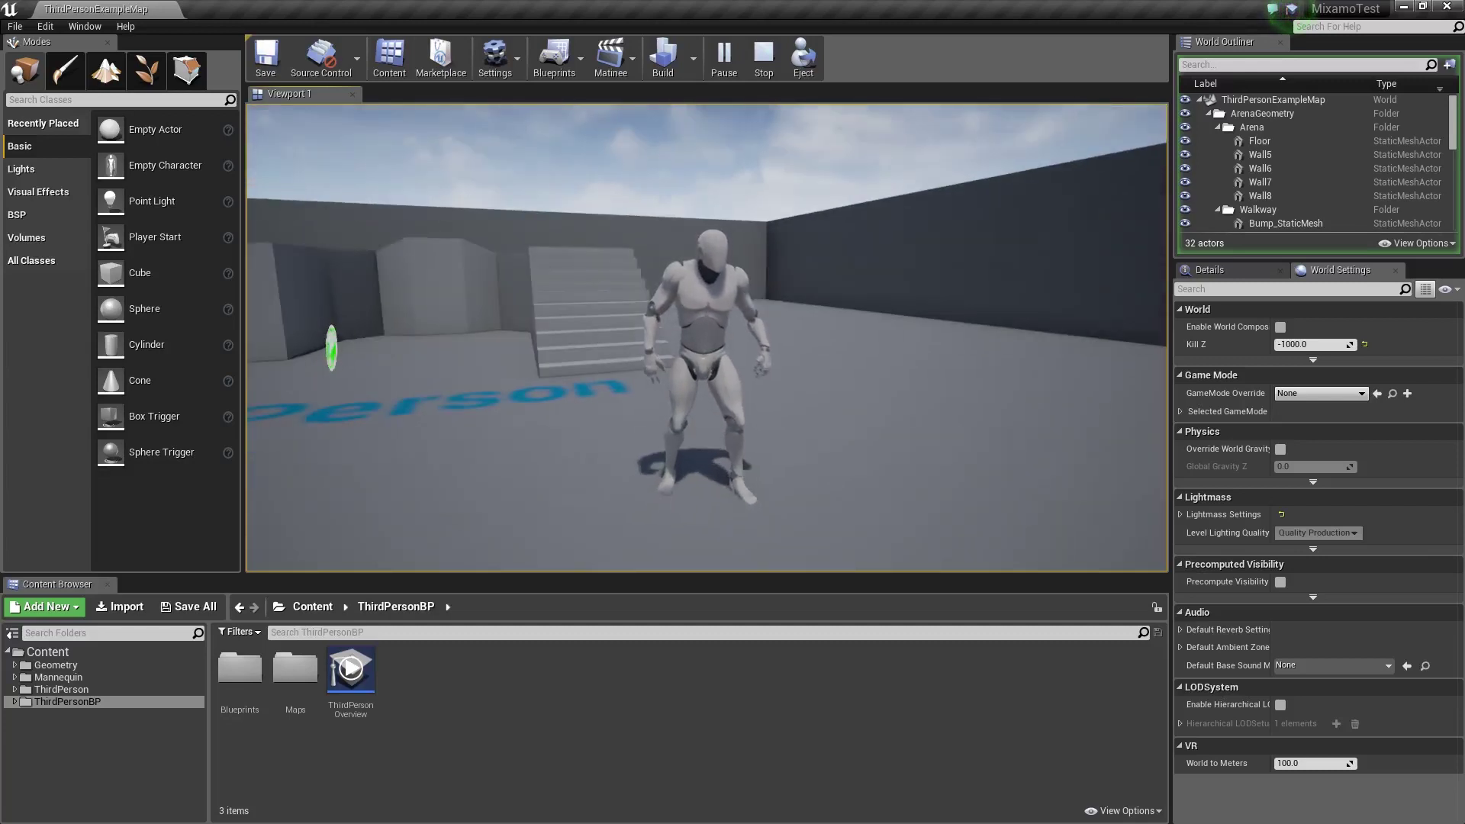
pyautogui.press('Escape')
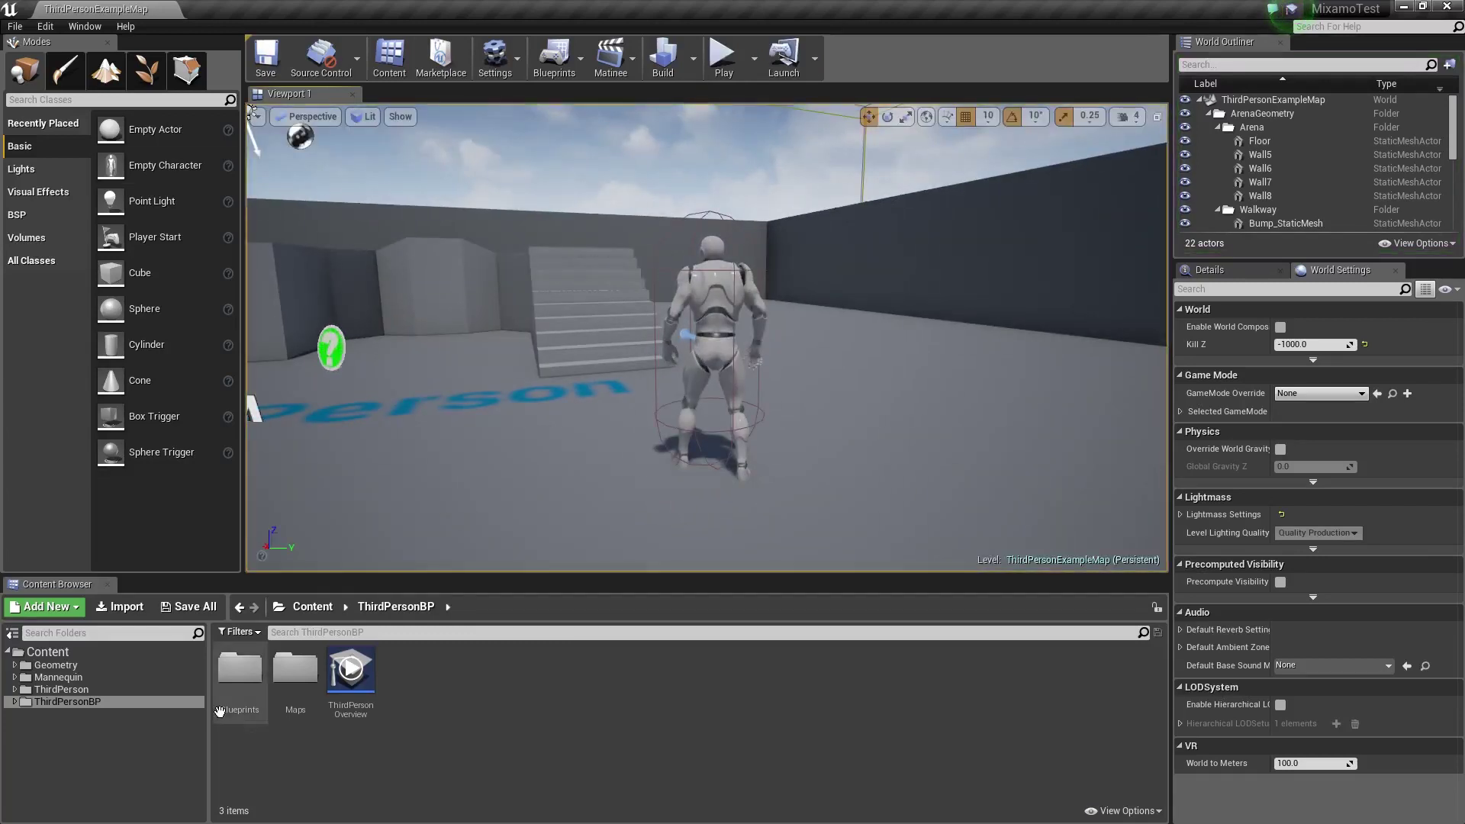
# Browse the Mannequin folder's Character, Mesh and Materials subfolders, then collapse it
pyautogui.click(60, 678)
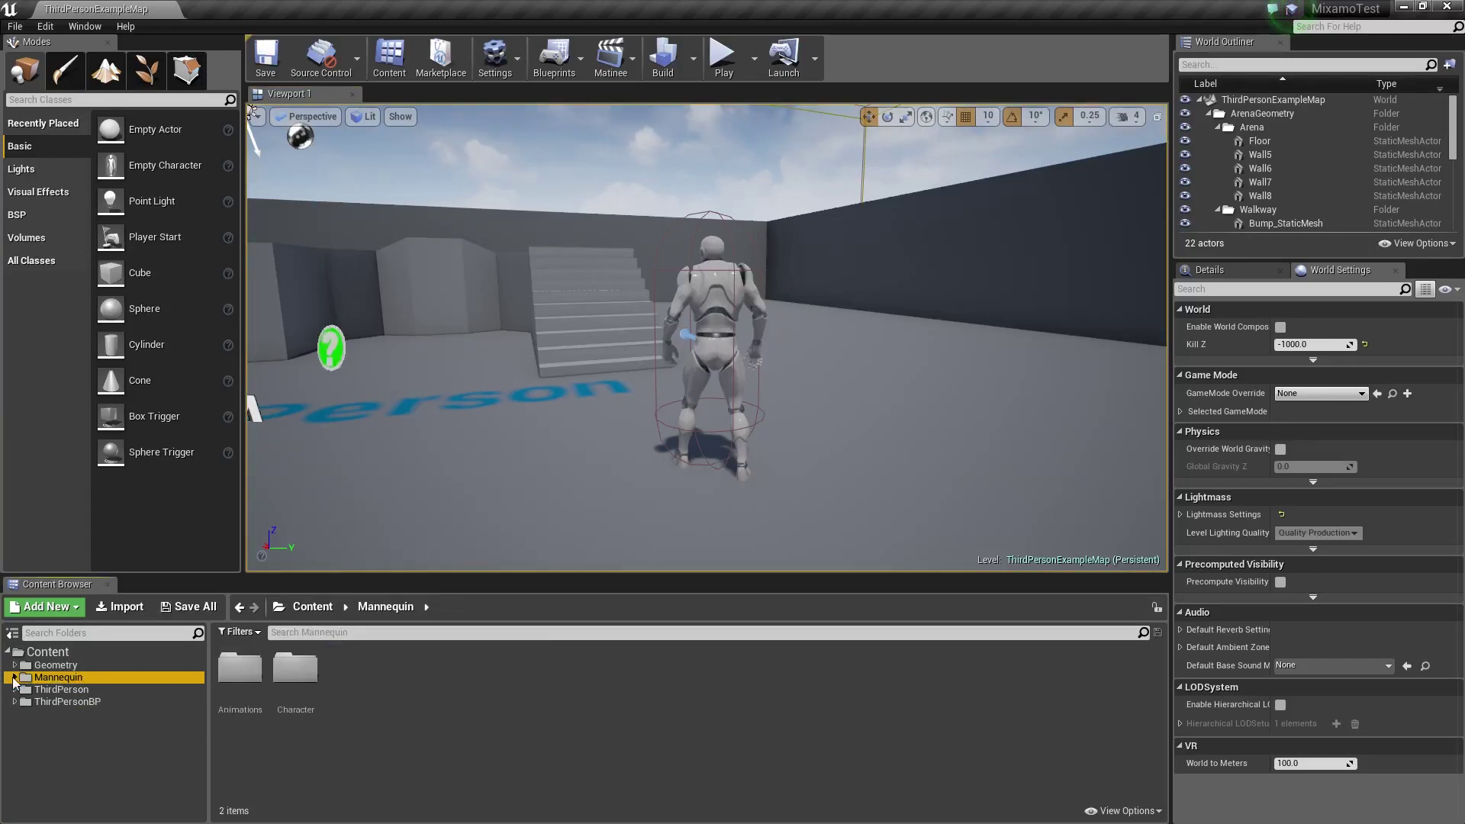
pyautogui.click(15, 678)
pyautogui.click(55, 702)
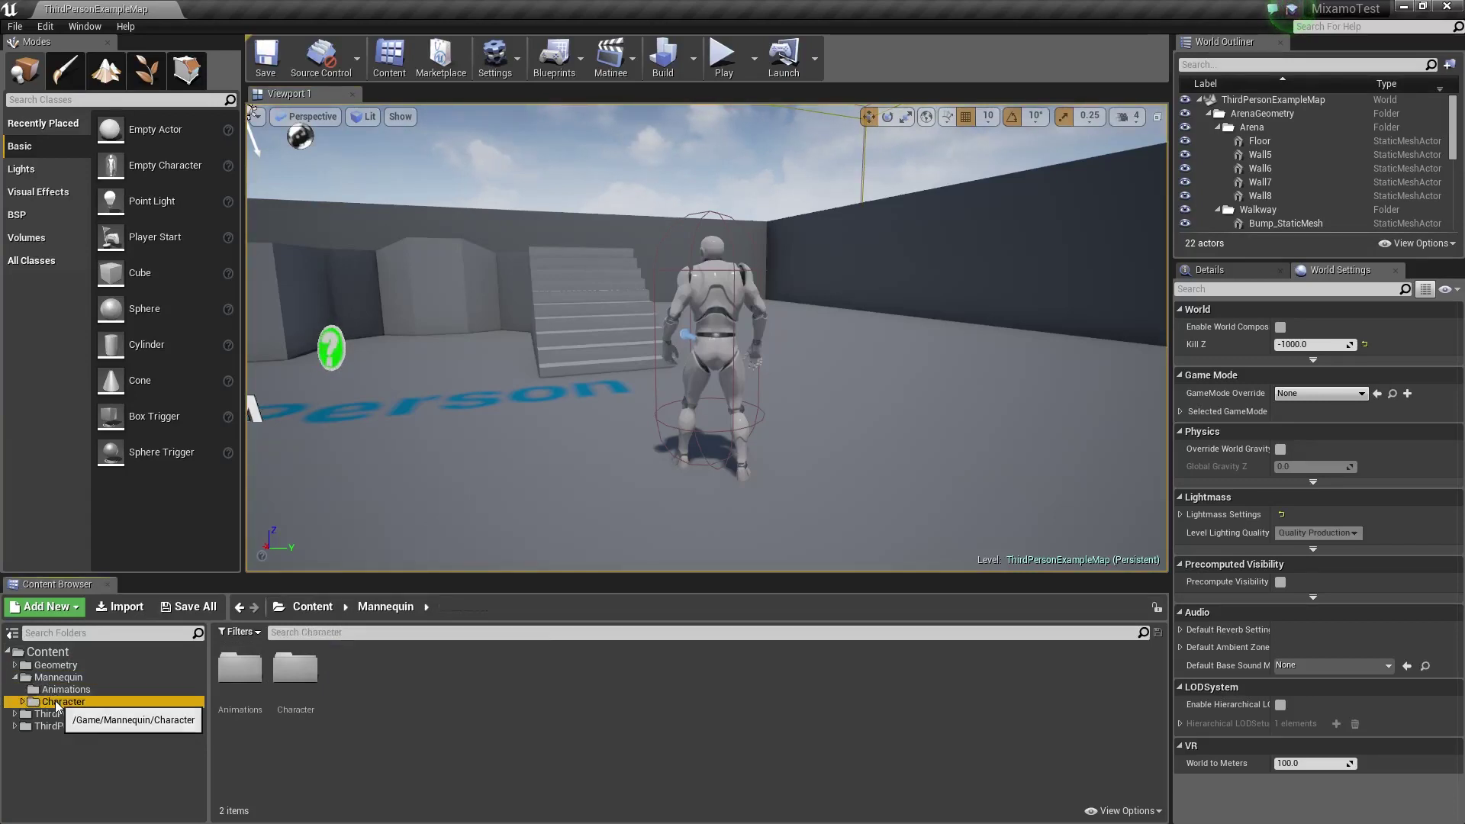
pyautogui.click(22, 702)
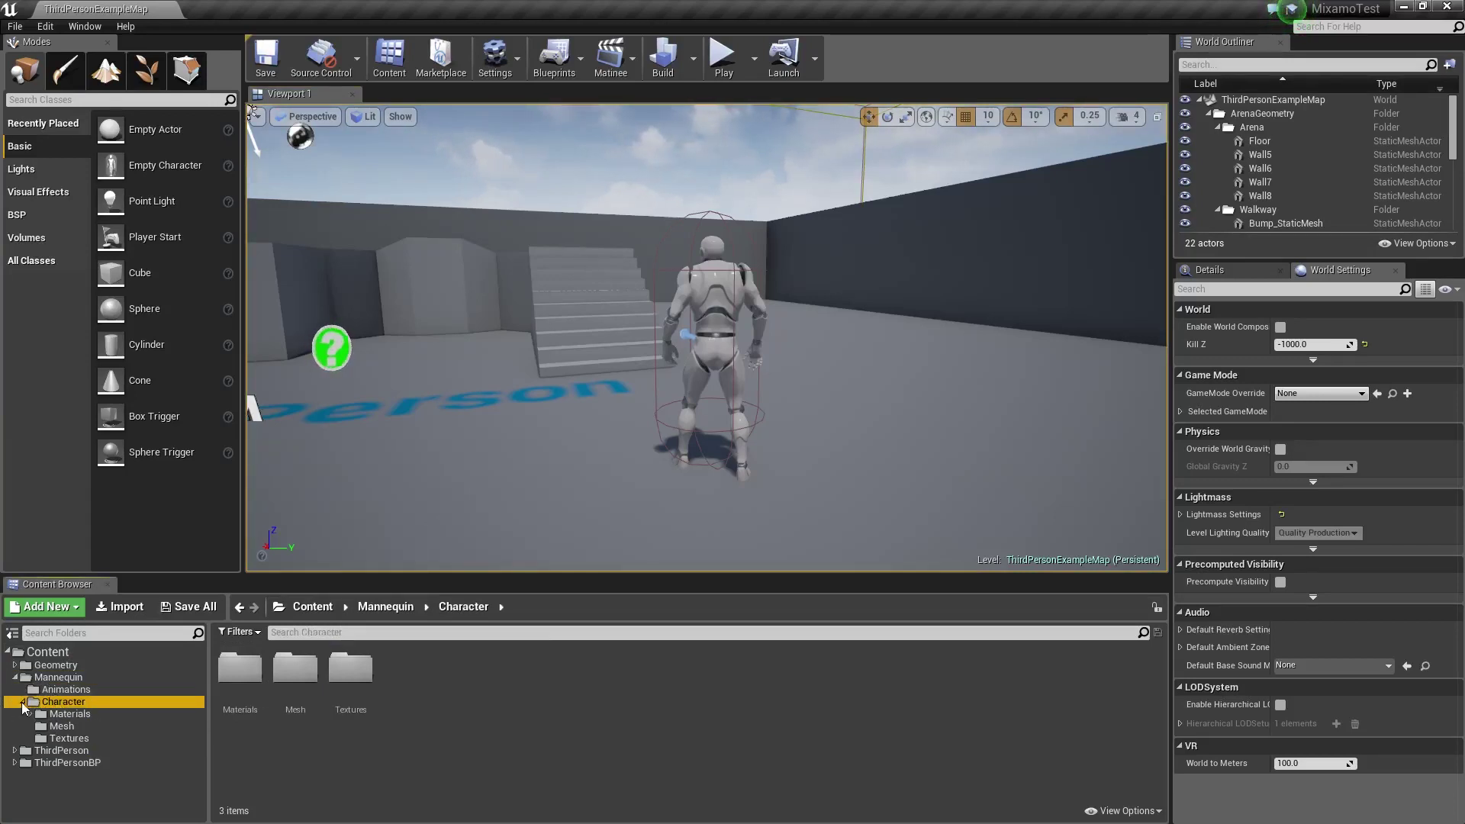
pyautogui.click(61, 727)
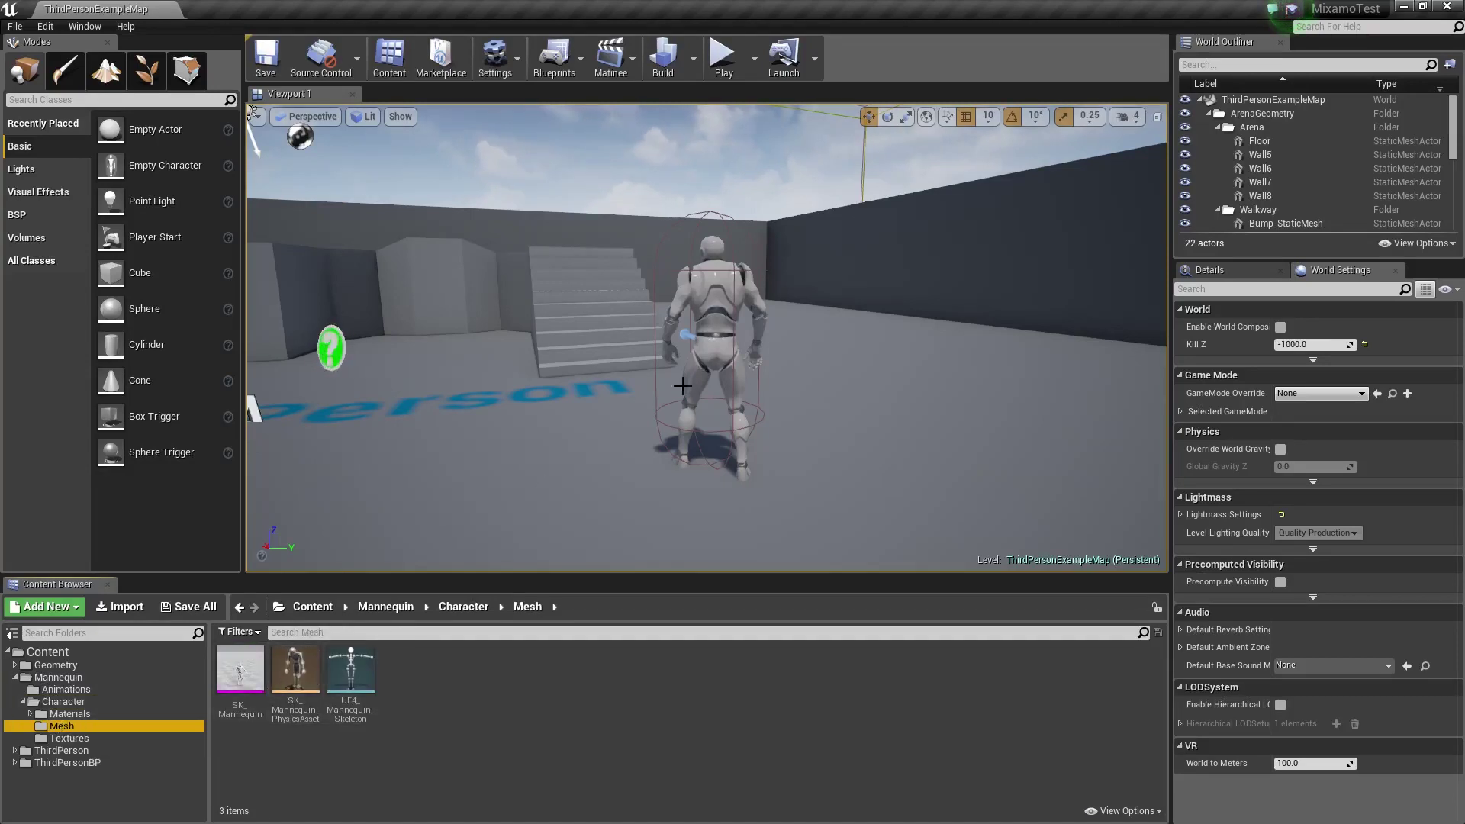
pyautogui.click(68, 715)
pyautogui.click(61, 727)
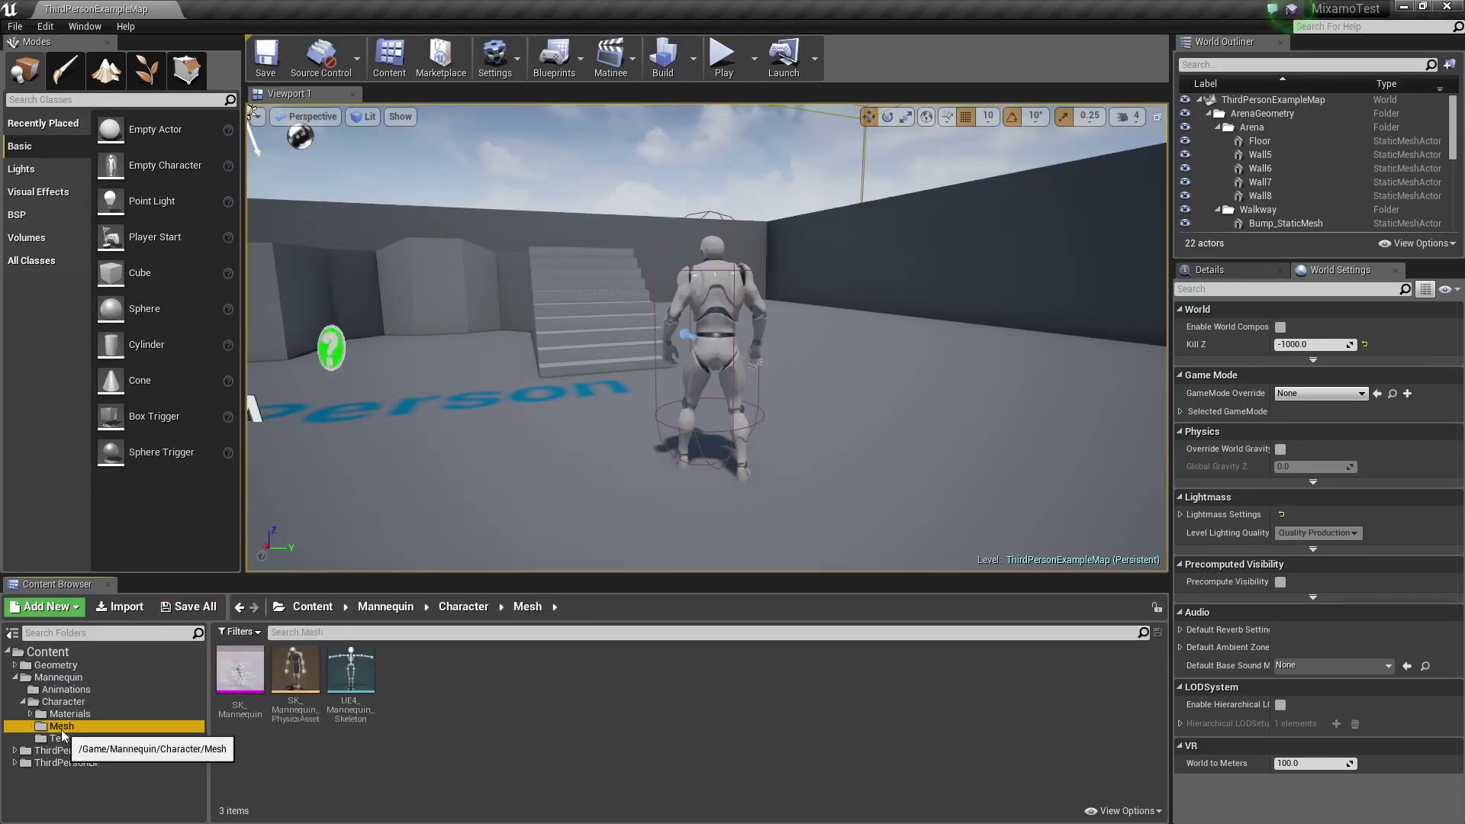
pyautogui.click(48, 703)
pyautogui.click(21, 702)
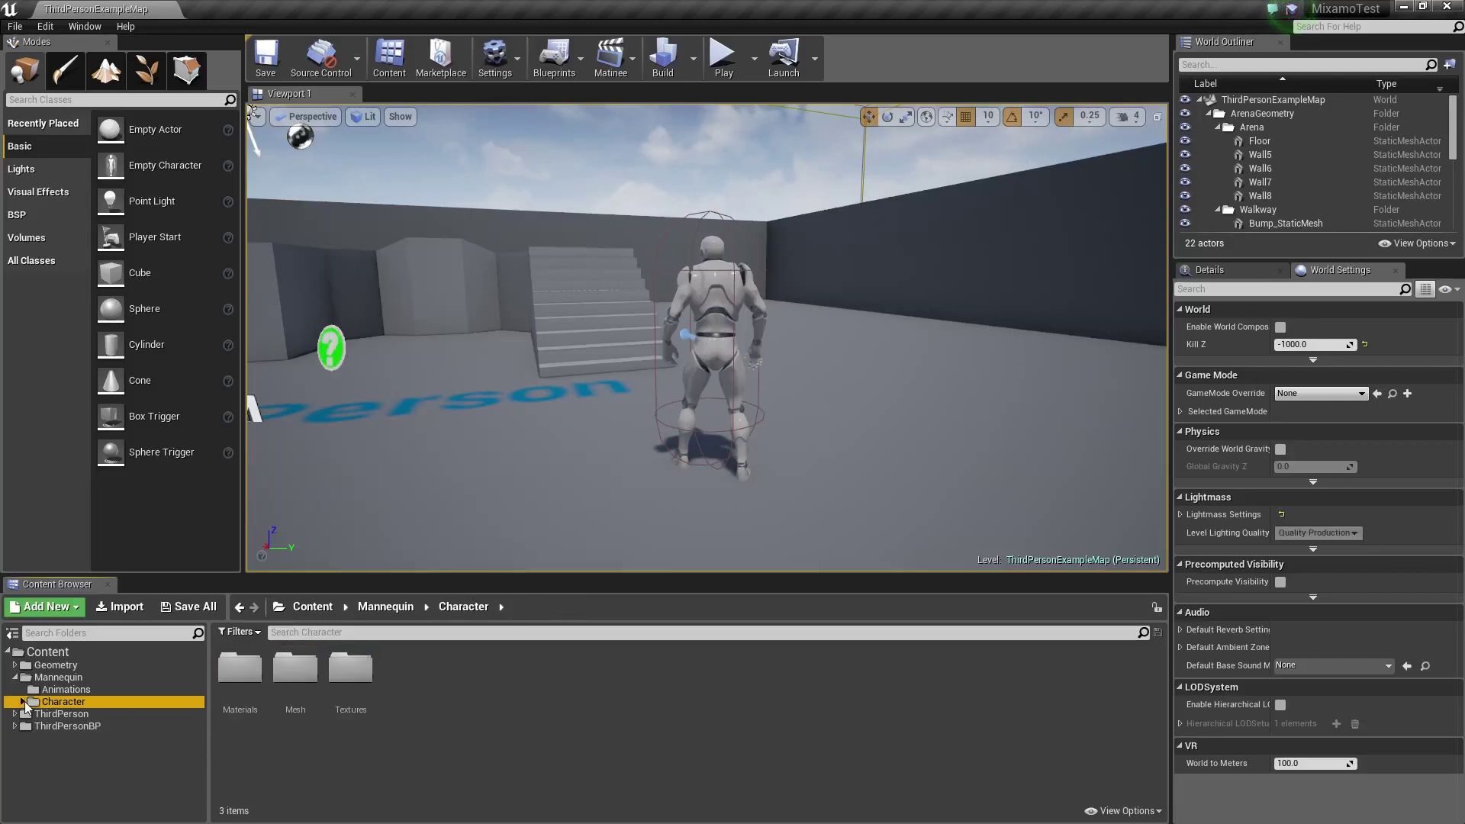
pyautogui.click(16, 678)
# Browse the ThirdPersonBP Blueprints and Maps folders and the ThirdPerson meshes, then select Content
pyautogui.click(33, 689)
pyautogui.click(44, 702)
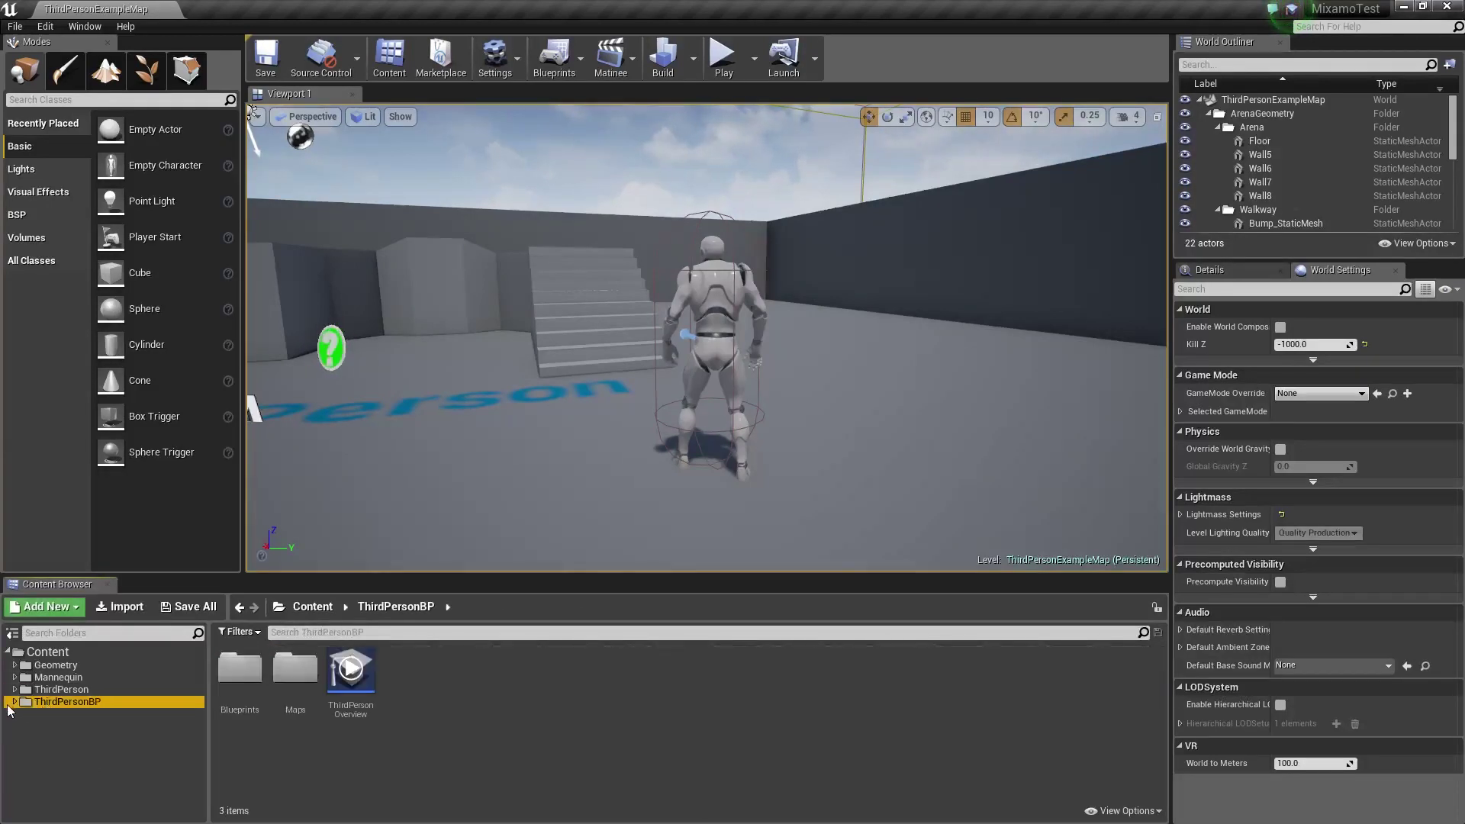
pyautogui.click(11, 703)
pyautogui.click(50, 714)
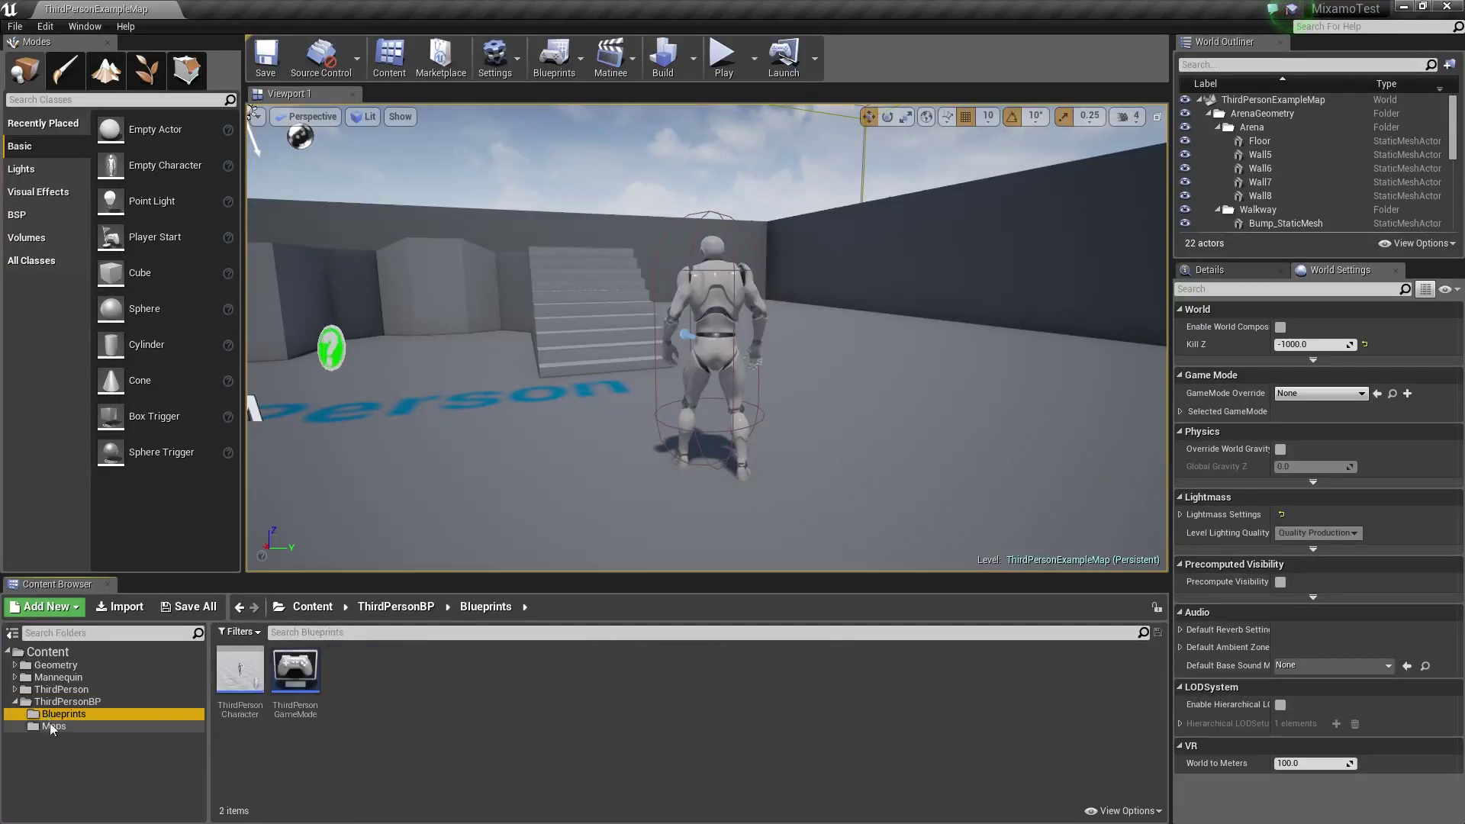
pyautogui.click(51, 728)
pyautogui.click(15, 701)
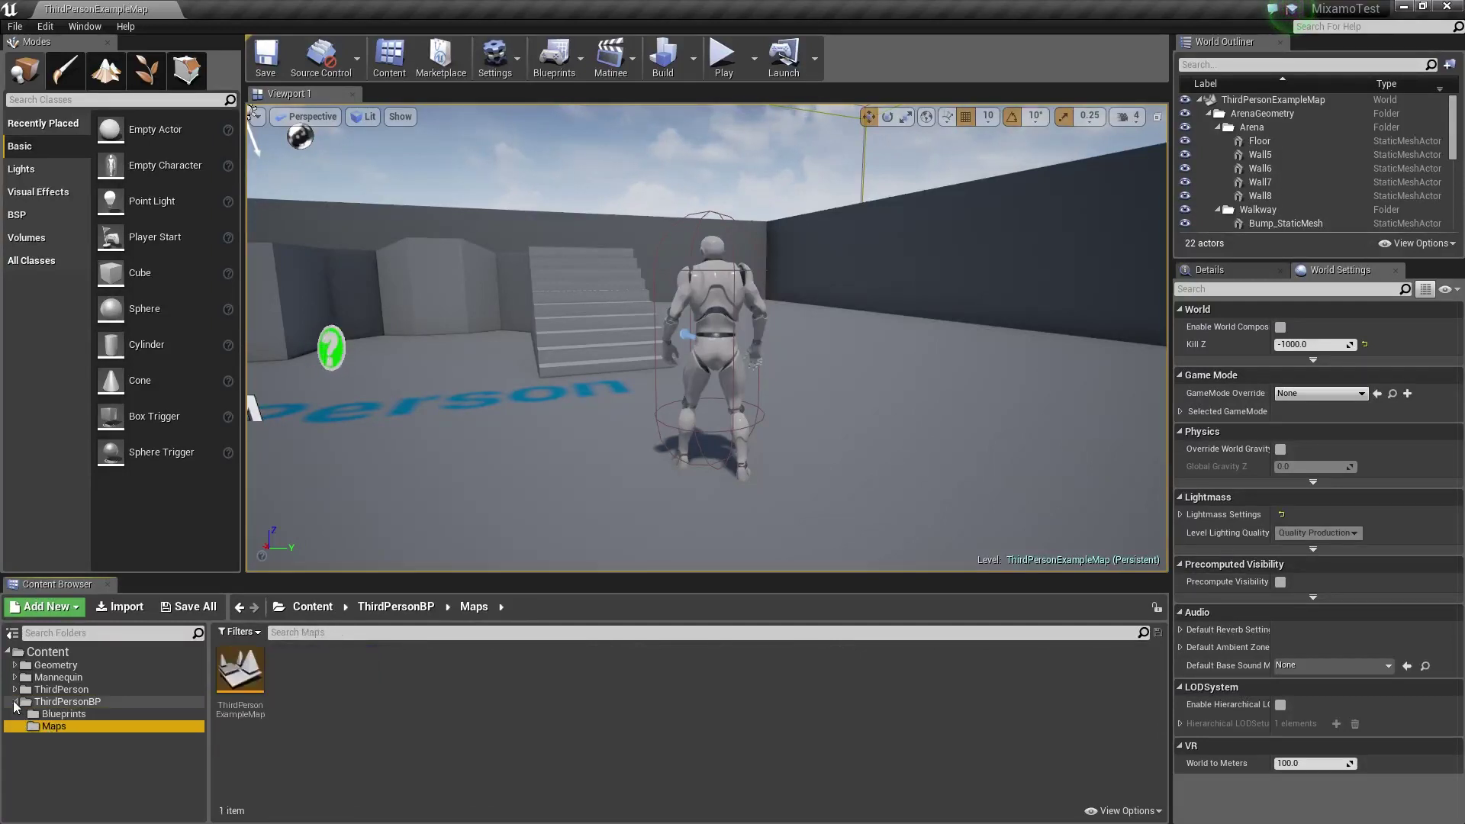
pyautogui.click(15, 689)
pyautogui.click(51, 703)
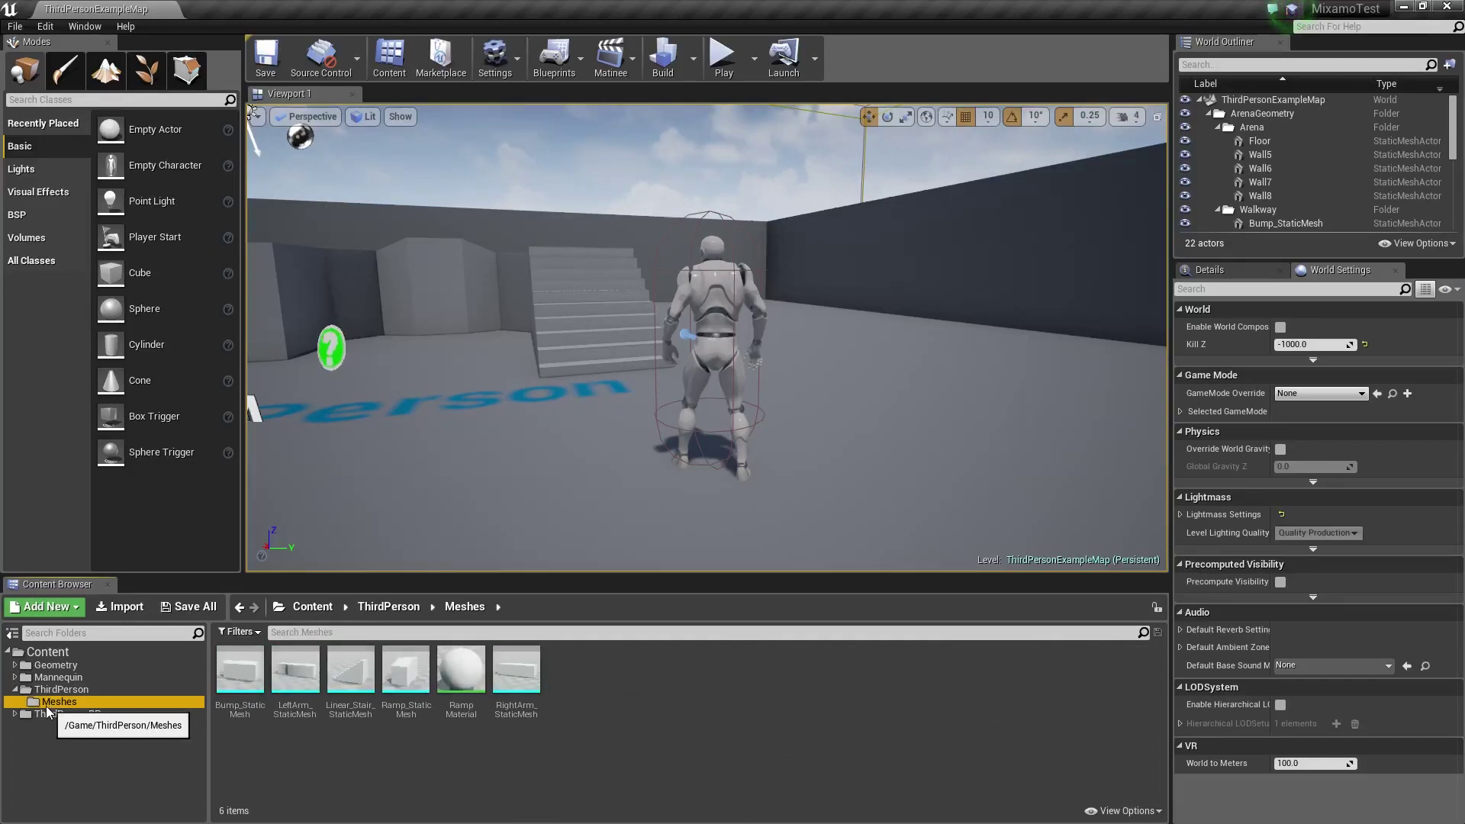
pyautogui.click(15, 689)
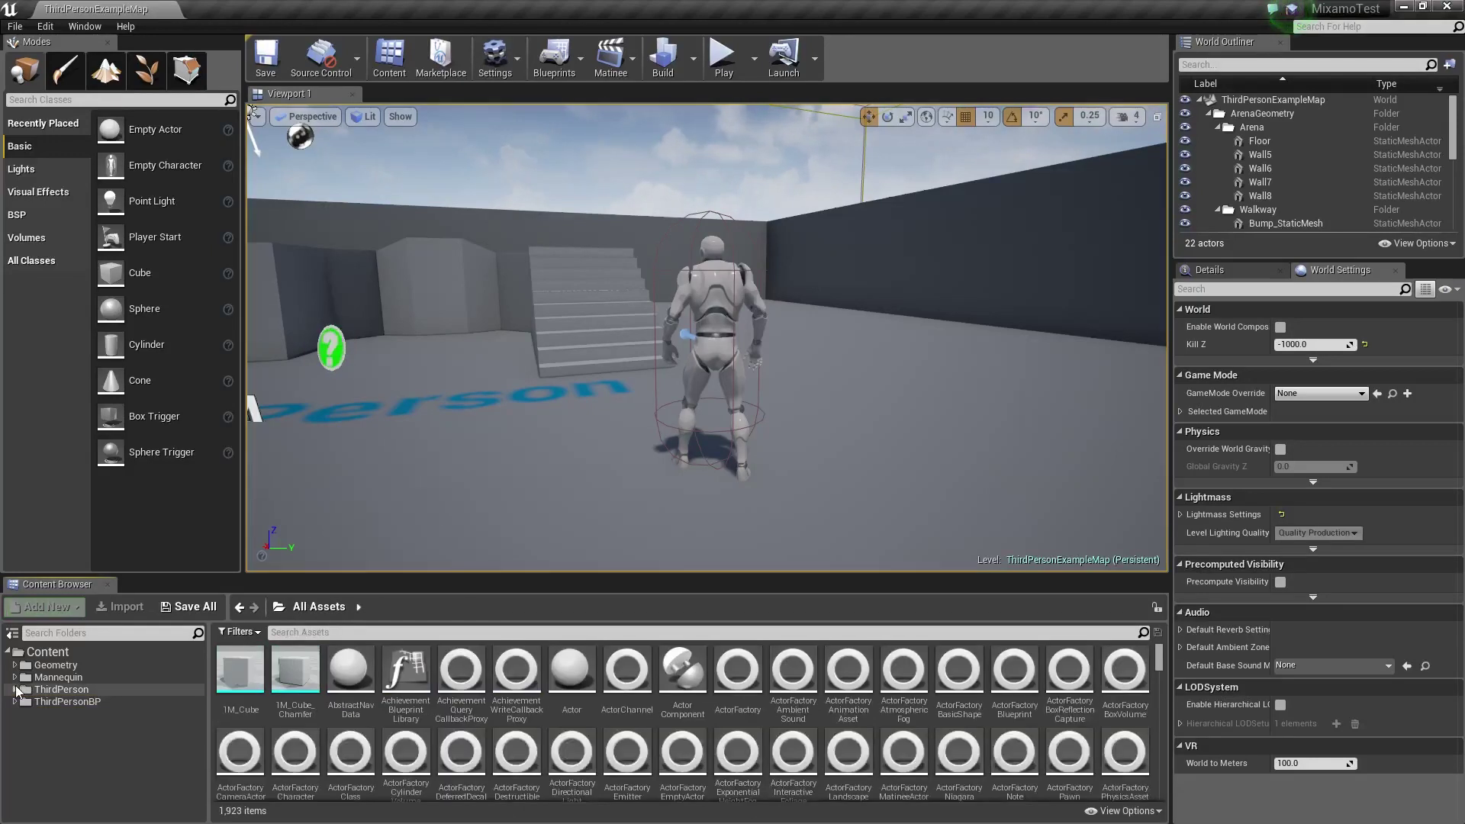
pyautogui.click(46, 652)
# Create and open a MixamoElf folder under Content, then start an import
pyautogui.rightClick(601, 717)
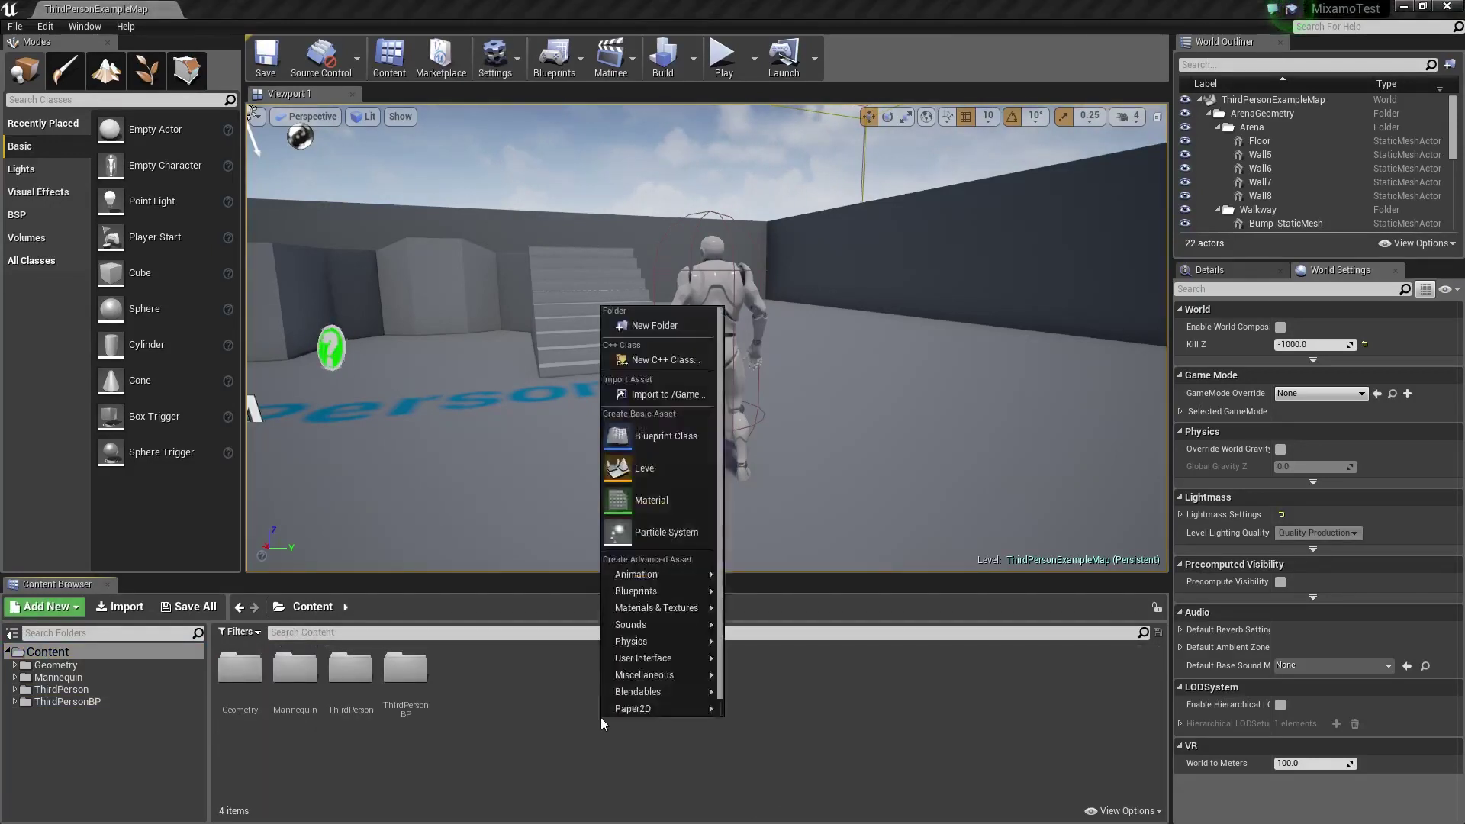
pyautogui.click(630, 328)
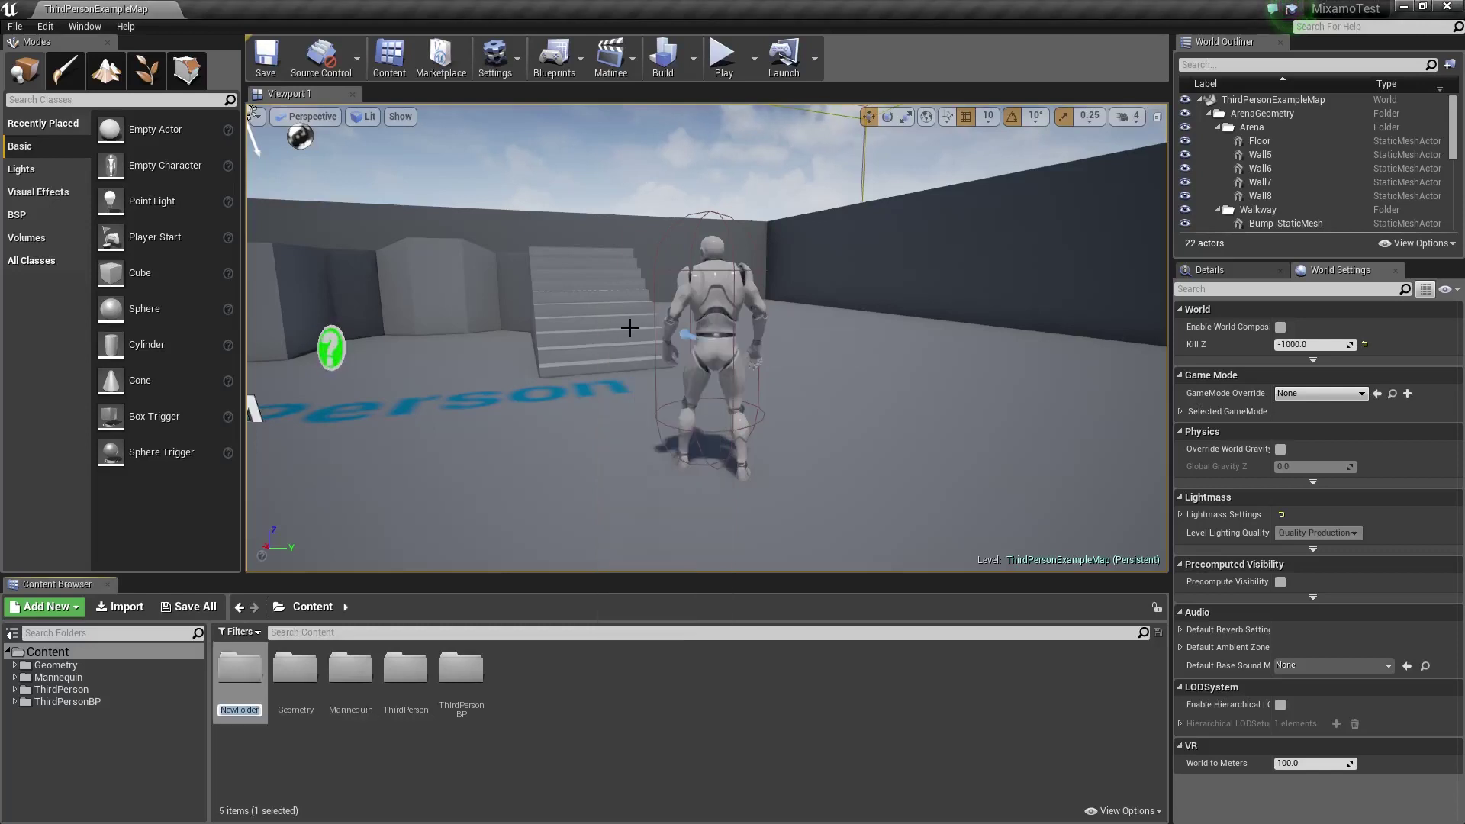
pyautogui.write('MixamoElf')
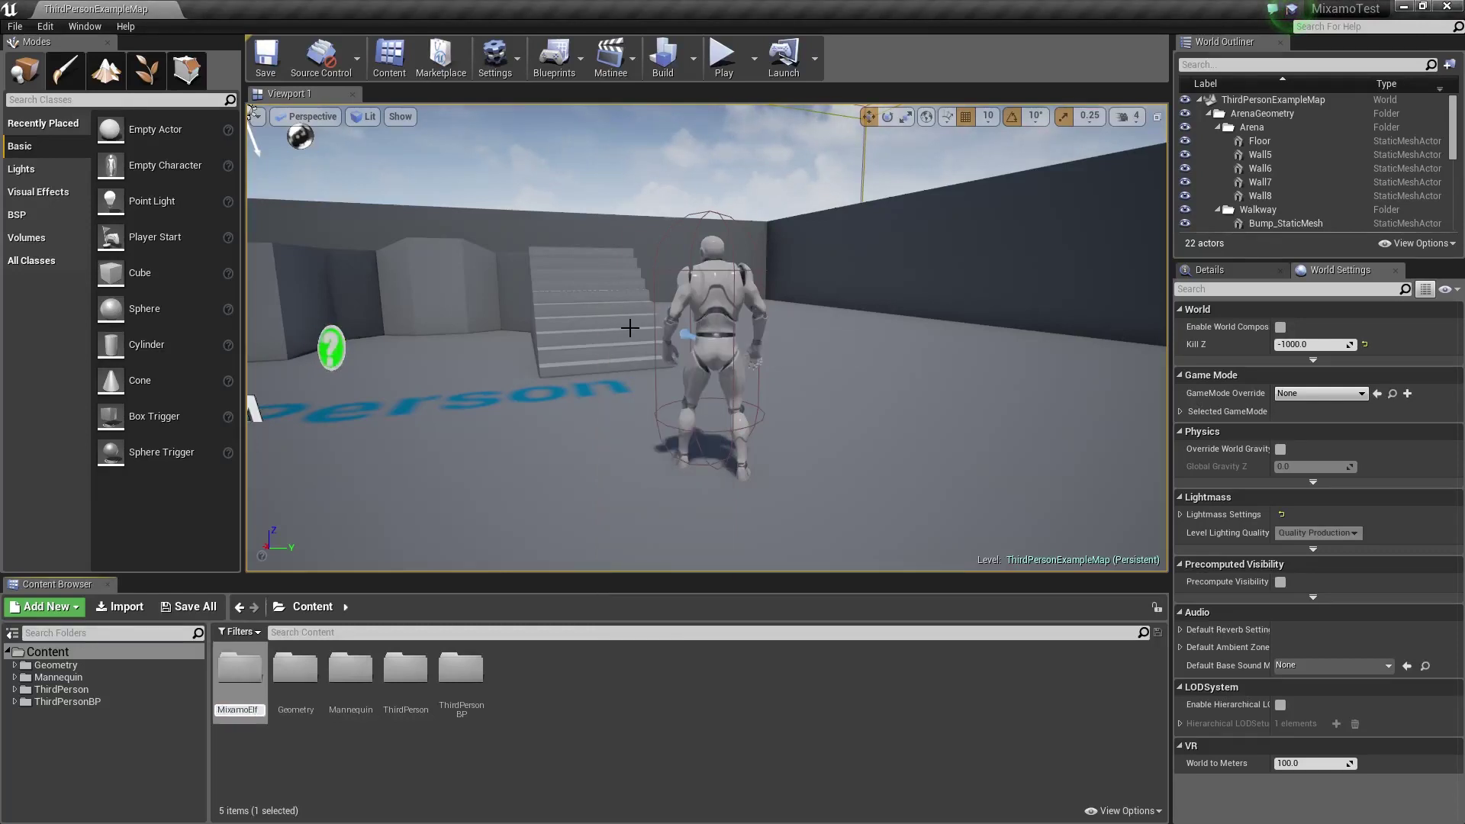
pyautogui.press('Return')
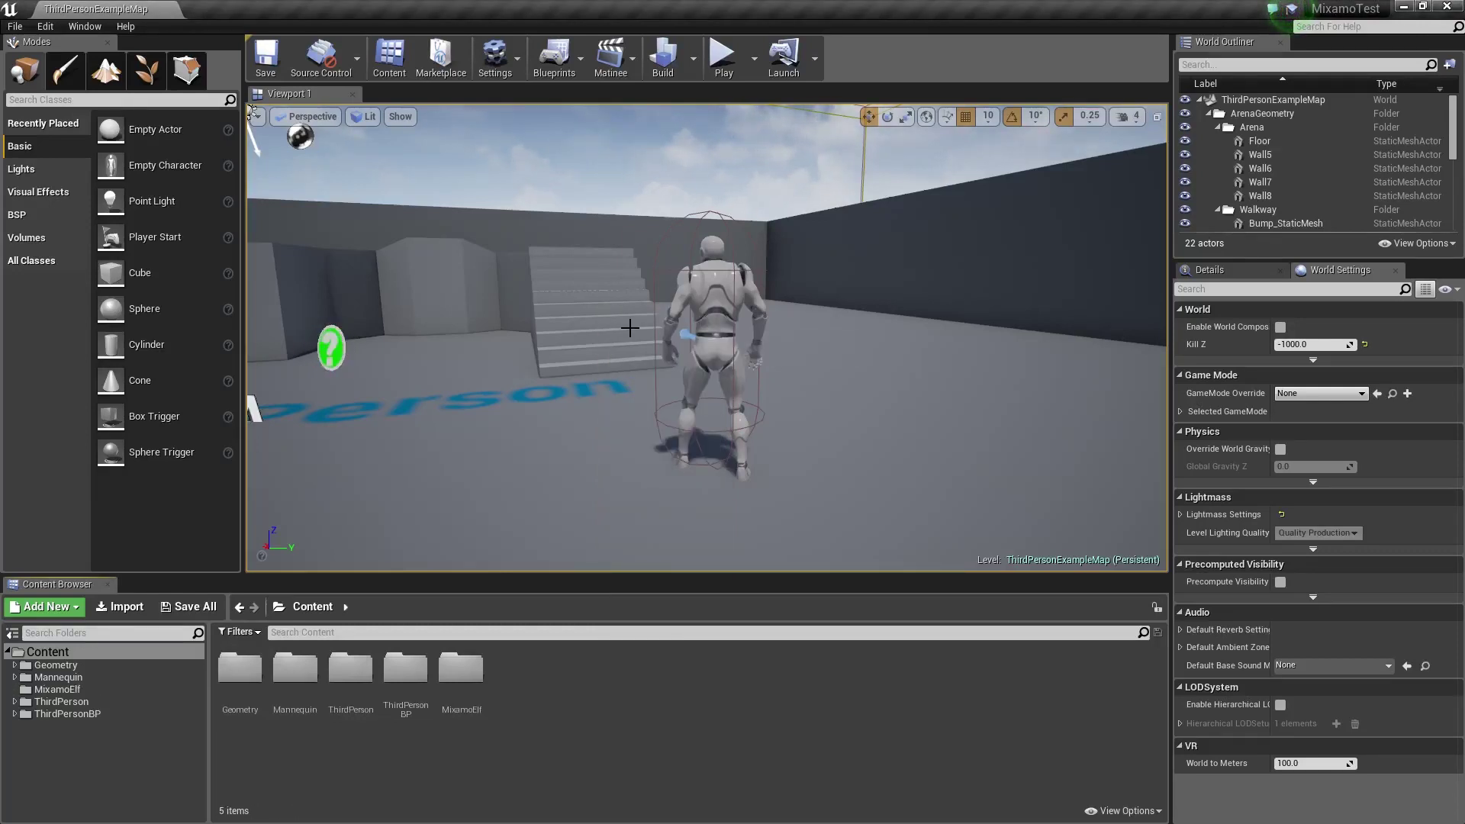
pyautogui.doubleClick(463, 668)
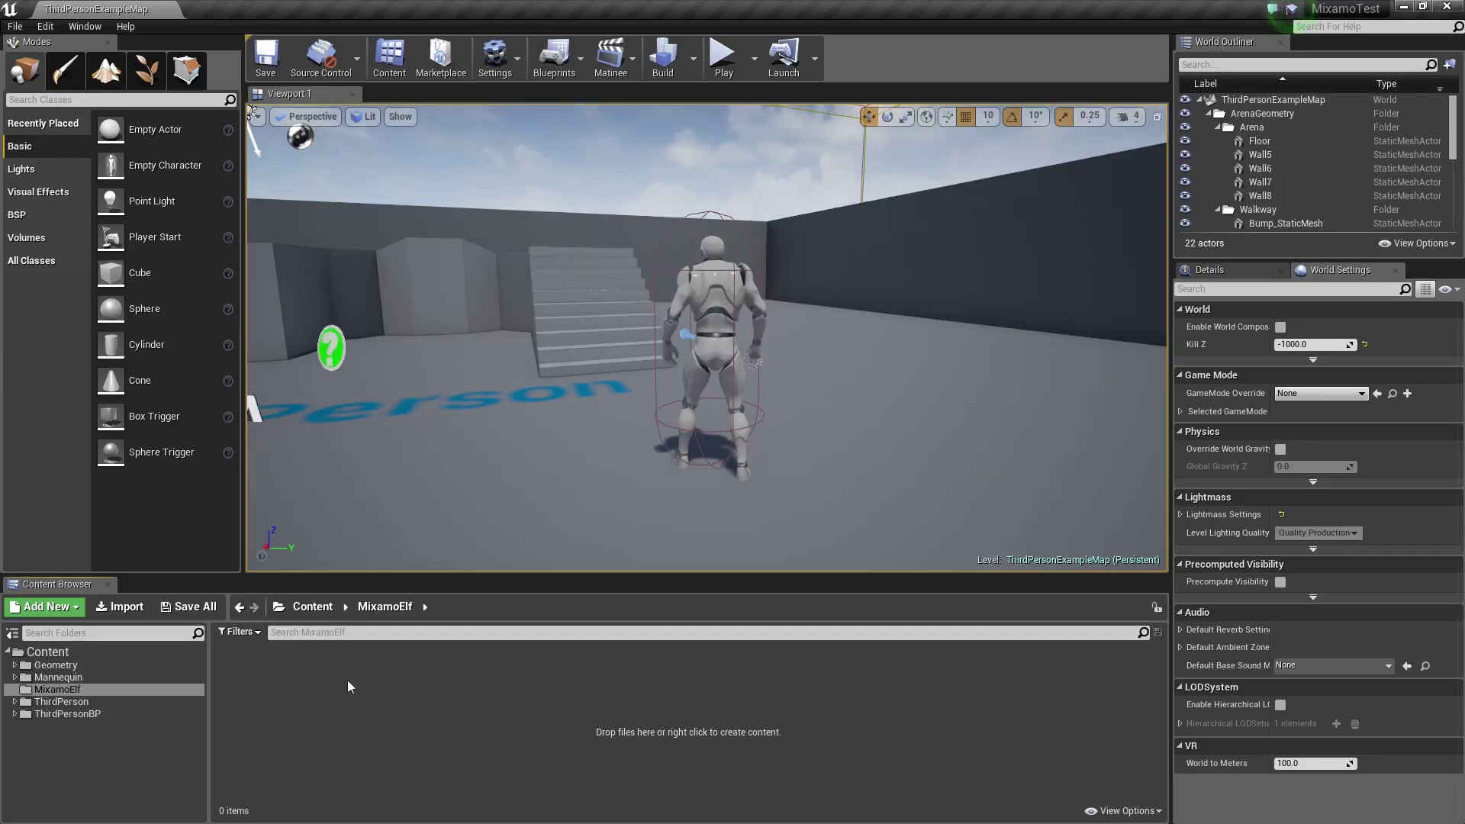
pyautogui.click(116, 606)
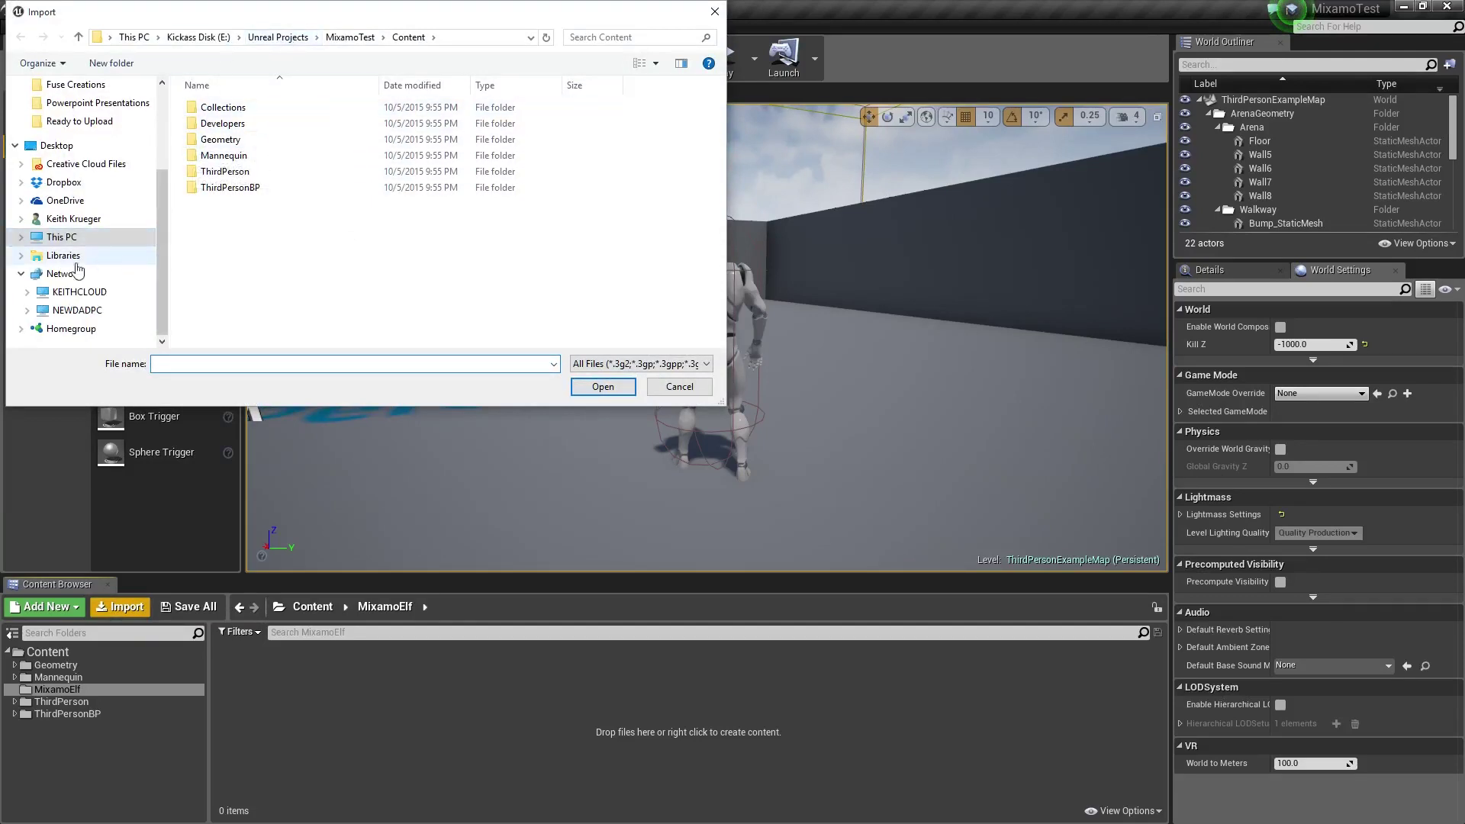
# Choose MixamoElf.fbx from E:\Fuse Creations\MixamoElf for import
pyautogui.click(21, 236)
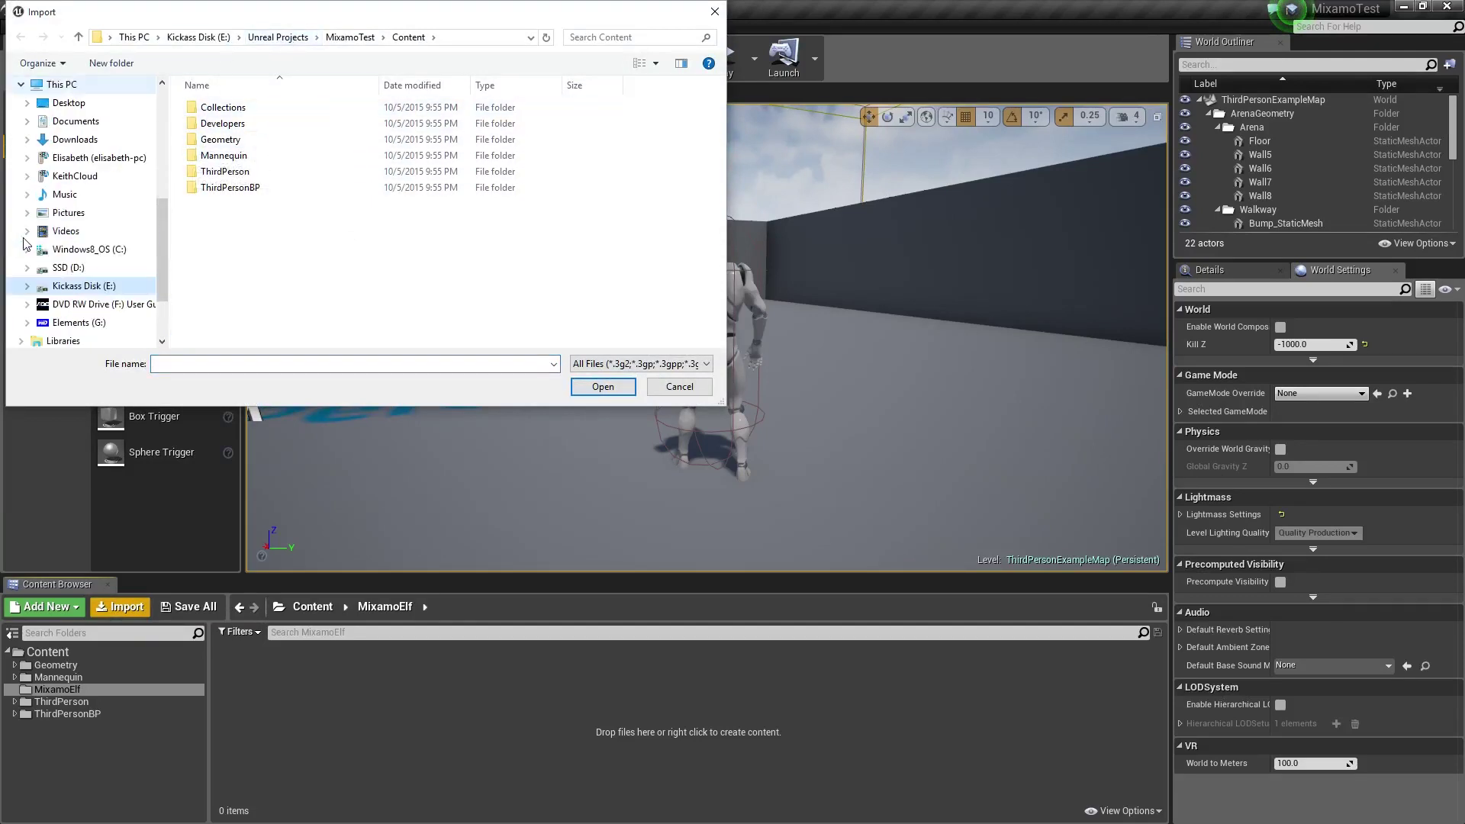
pyautogui.click(82, 286)
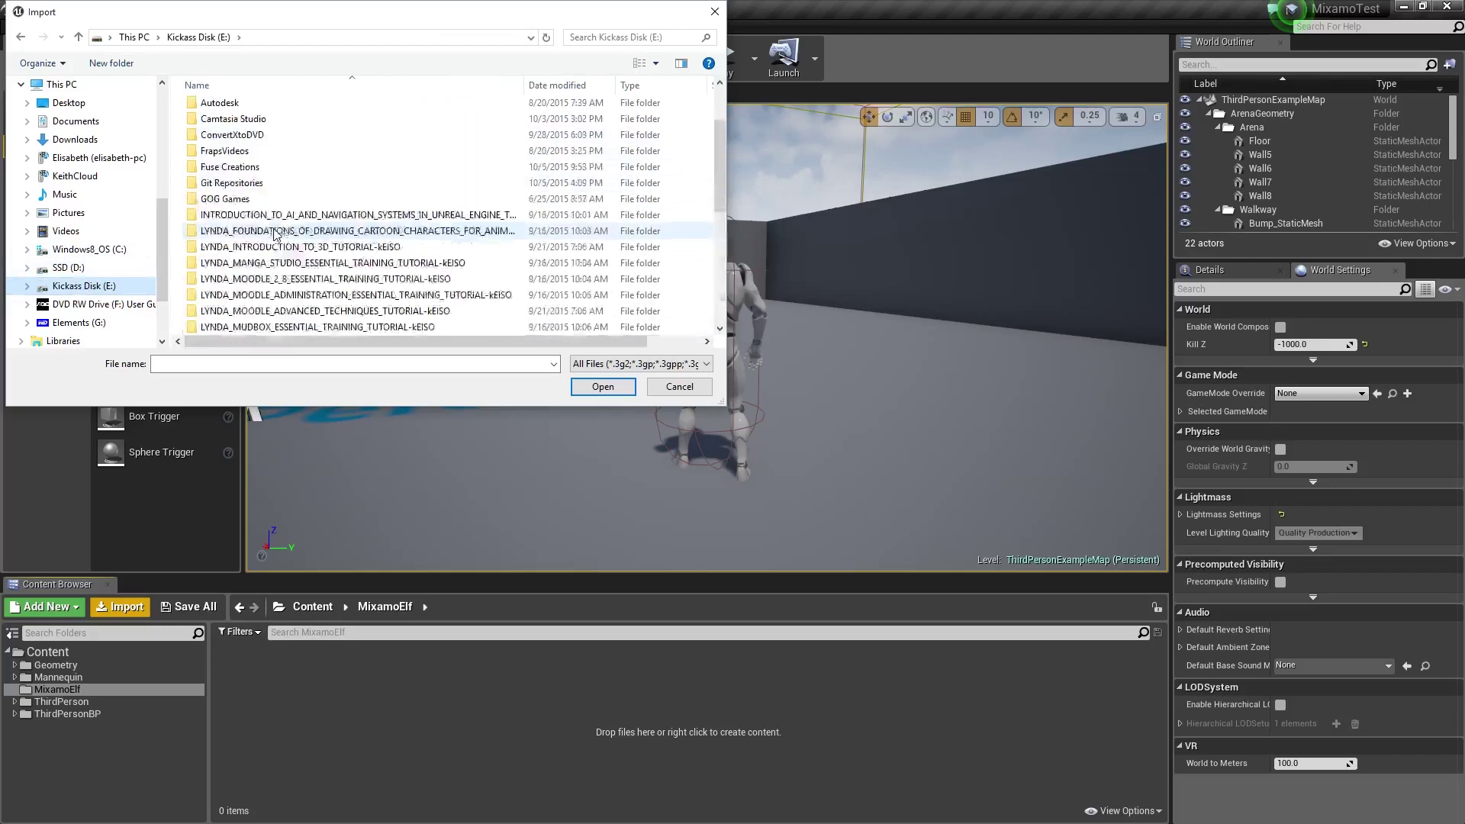
pyautogui.scroll(2, 275, 234)
pyautogui.doubleClick(246, 205)
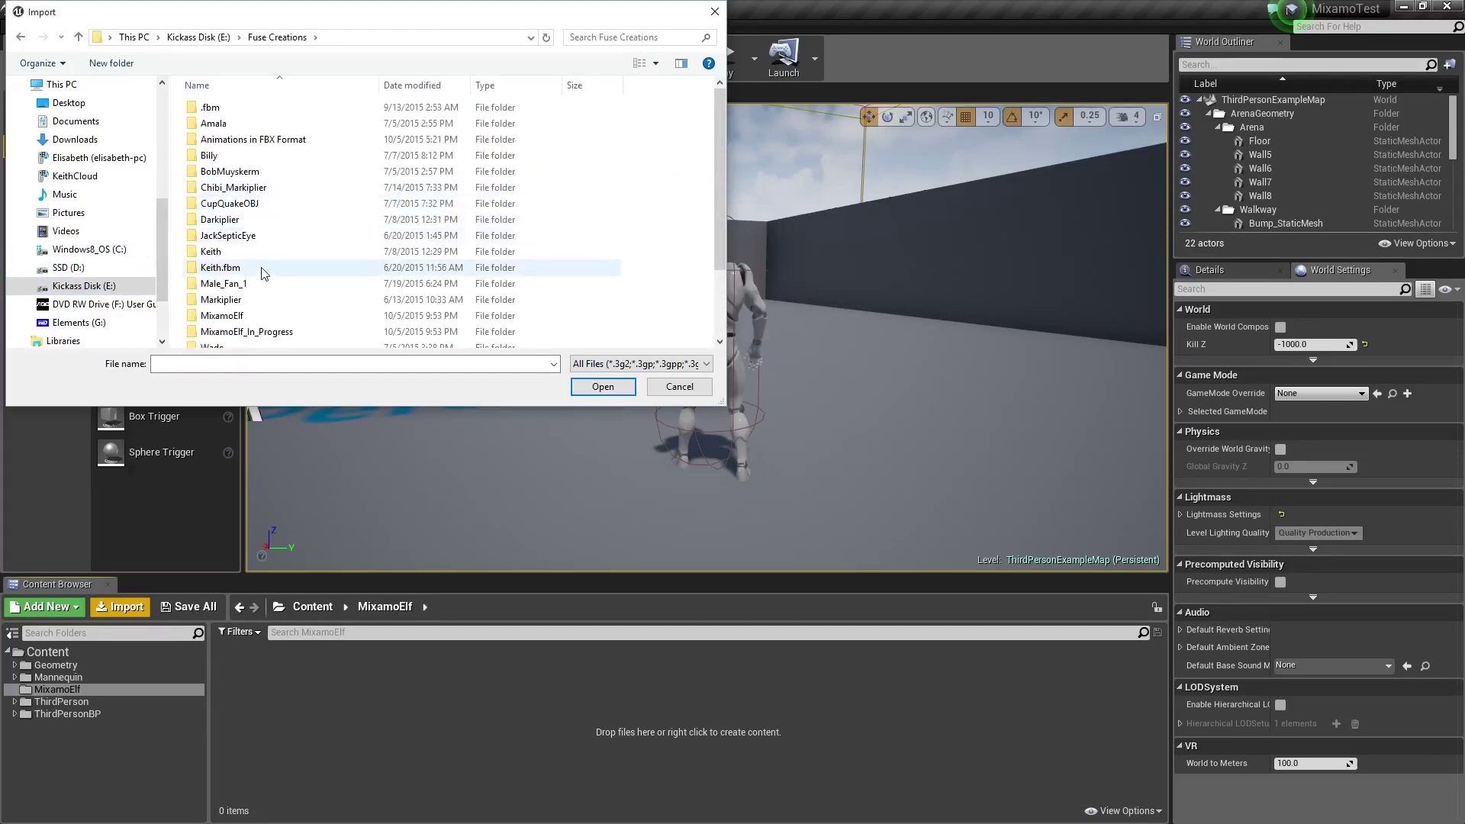
pyautogui.doubleClick(243, 317)
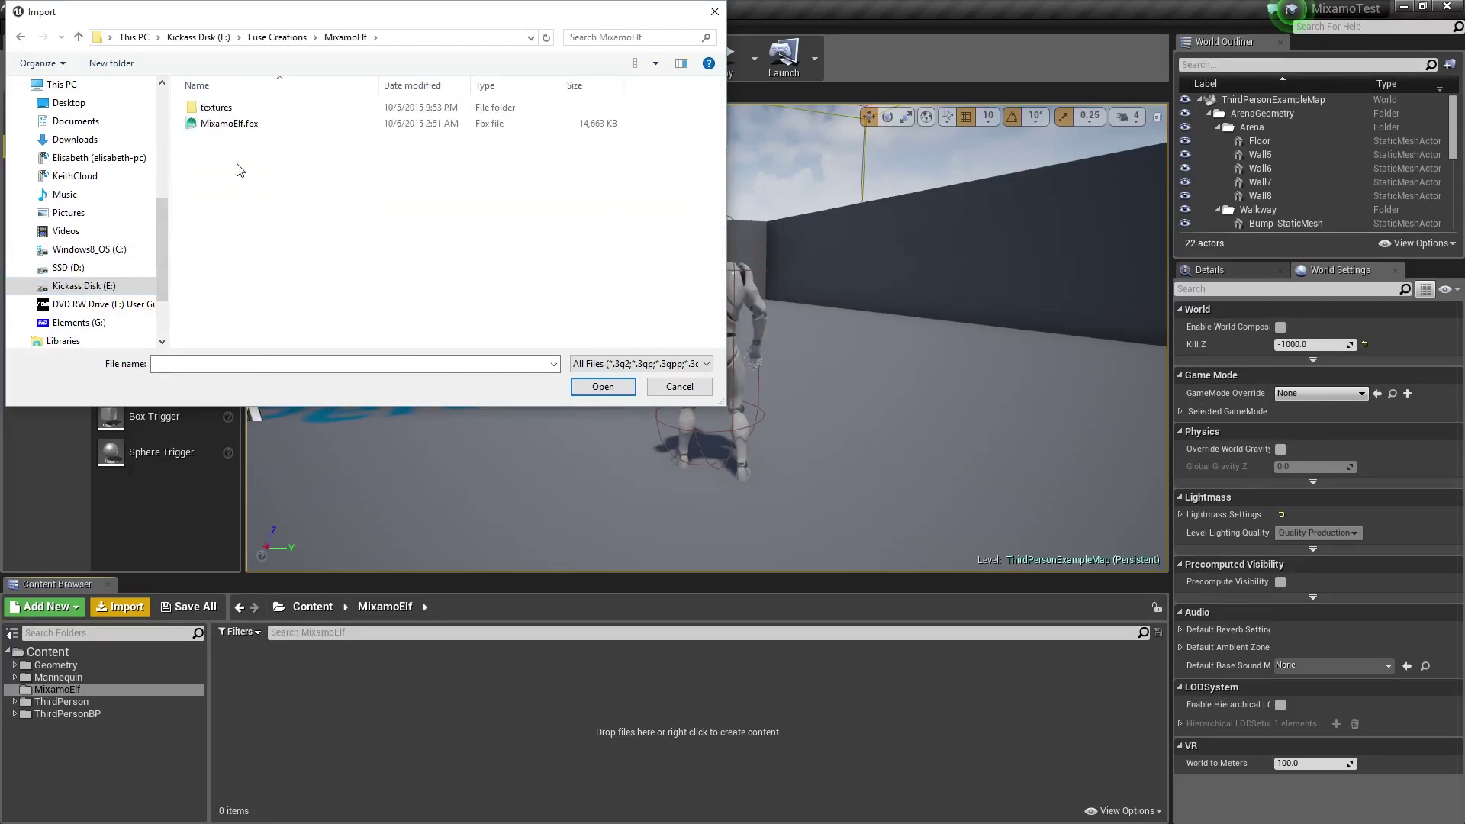
pyautogui.click(238, 126)
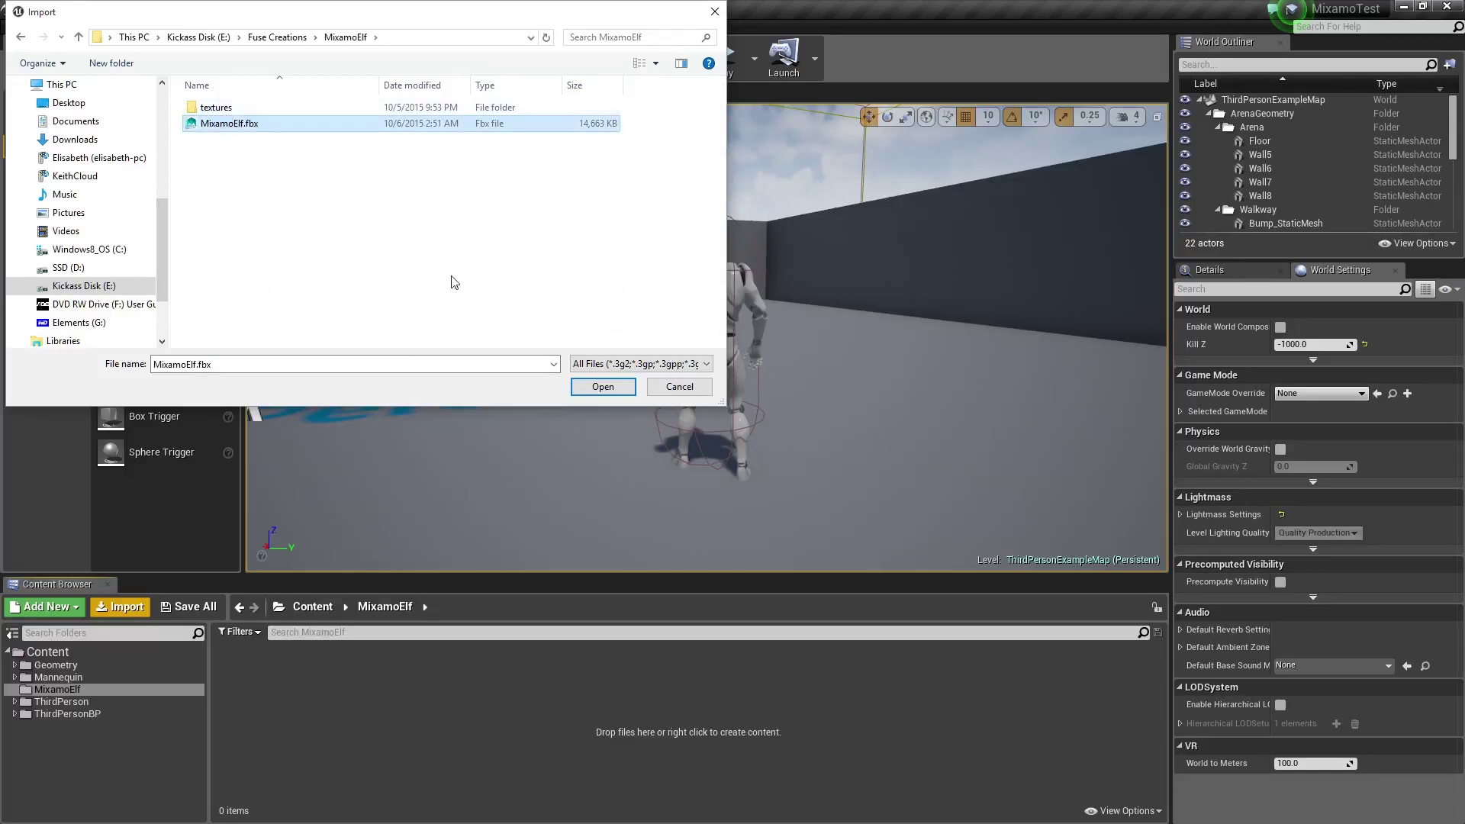
pyautogui.click(603, 387)
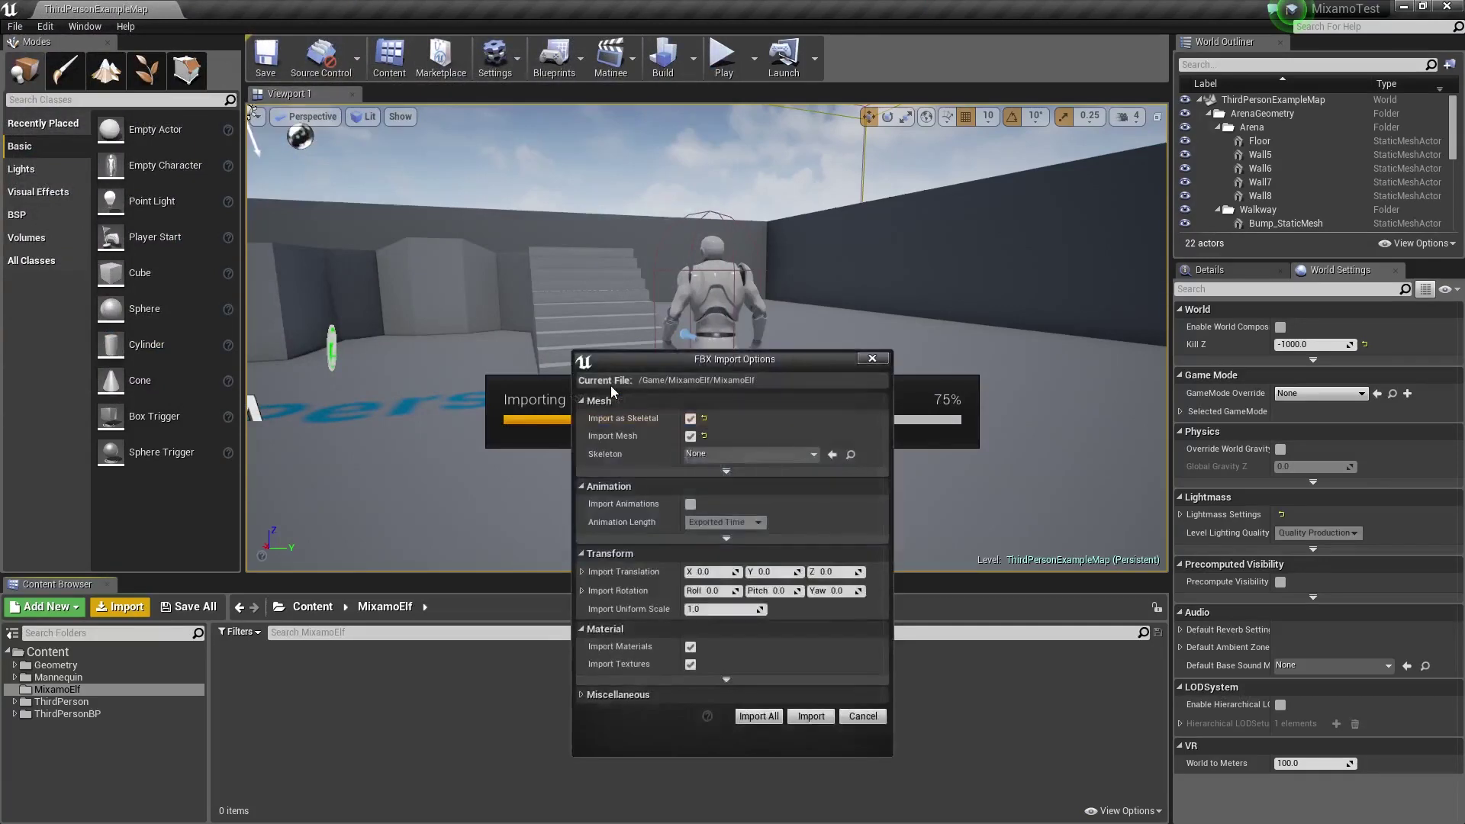
# Expand the advanced material, animation and mesh sections of the FBX Import Options
pyautogui.moveTo(677, 362); pyautogui.dragTo(513, 151)
pyautogui.click(562, 468)
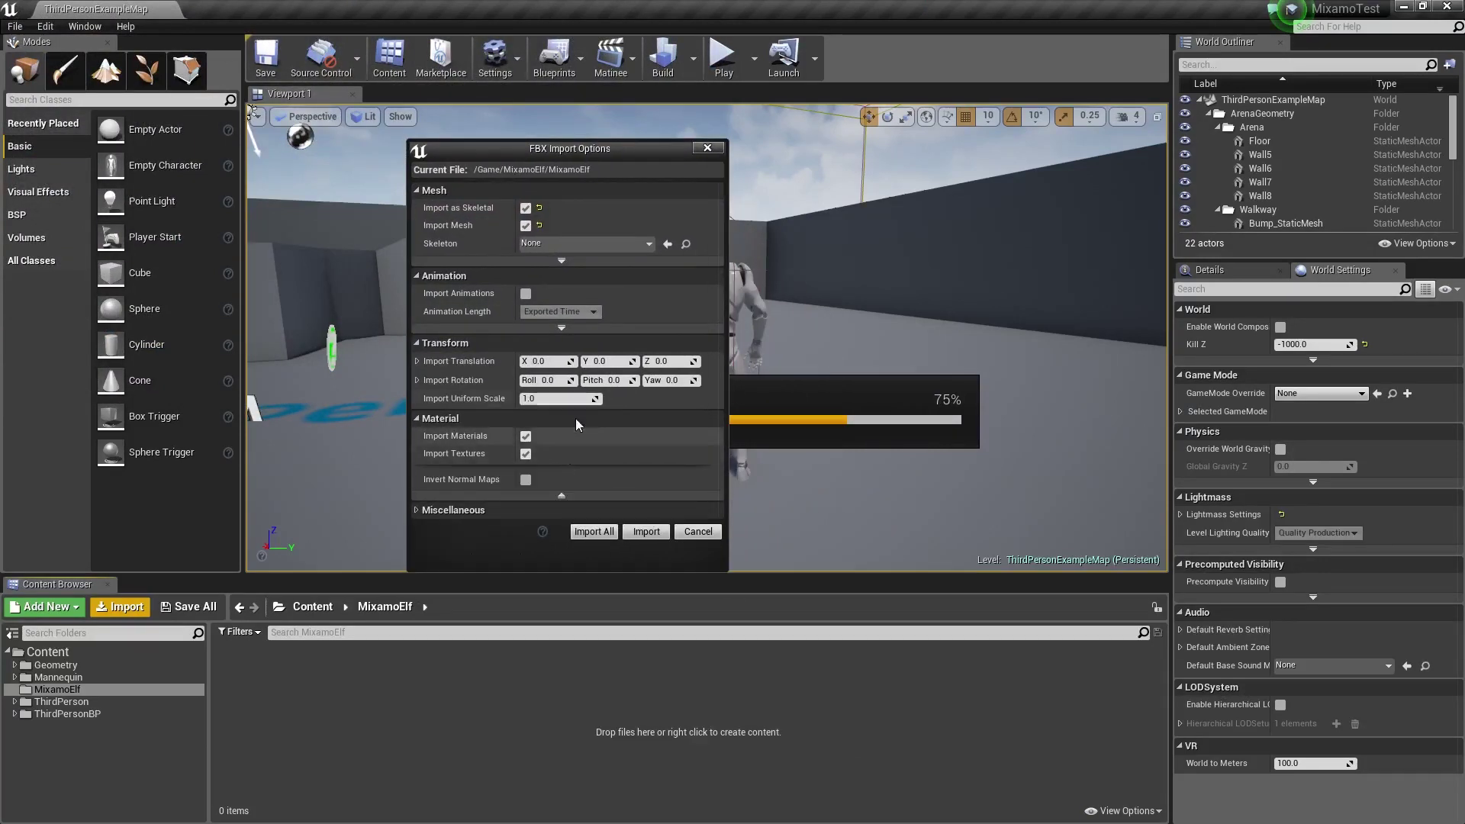
pyautogui.click(570, 329)
pyautogui.click(565, 261)
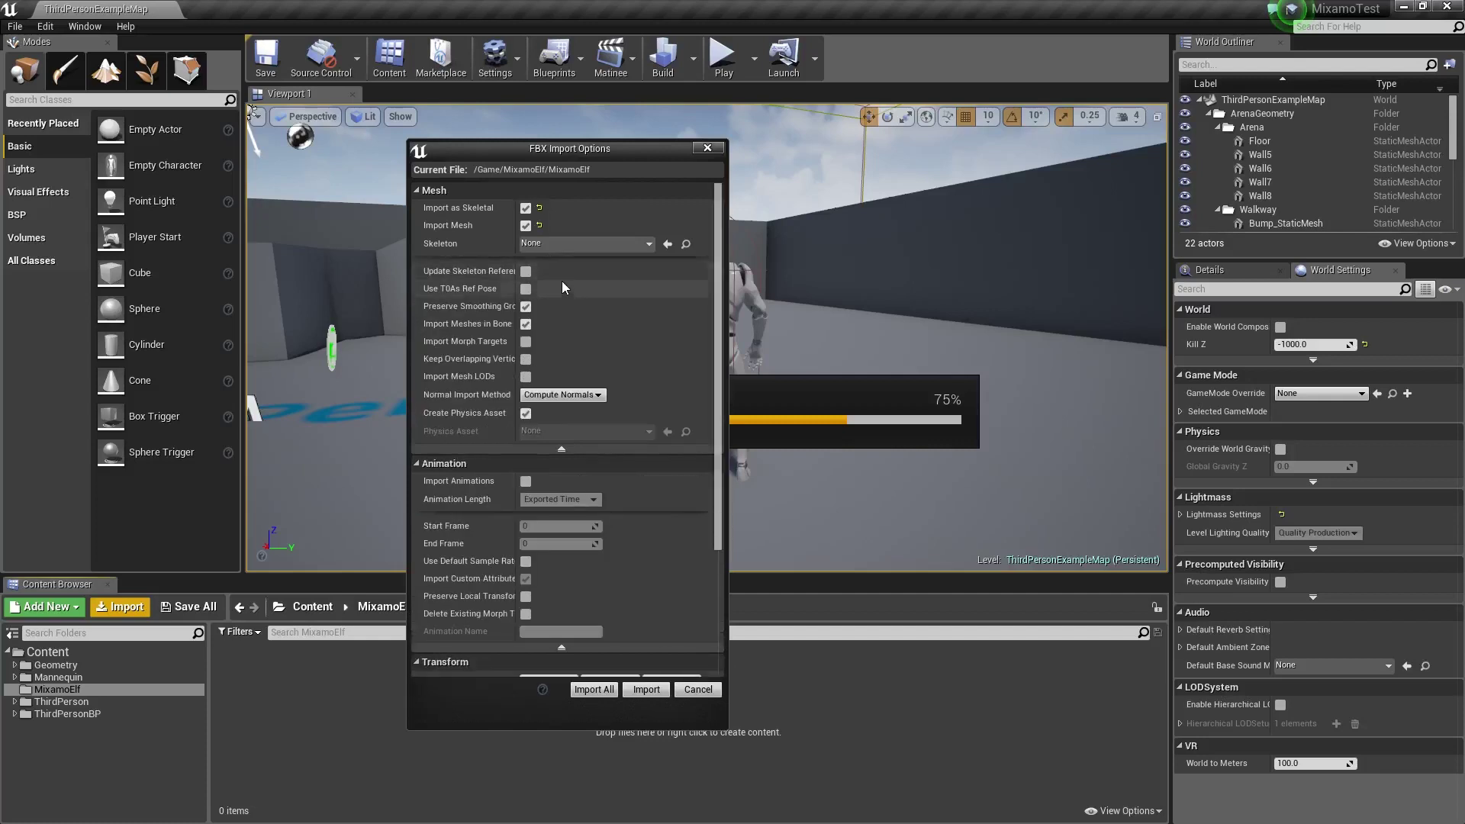
pyautogui.moveTo(648, 151); pyautogui.dragTo(680, 136)
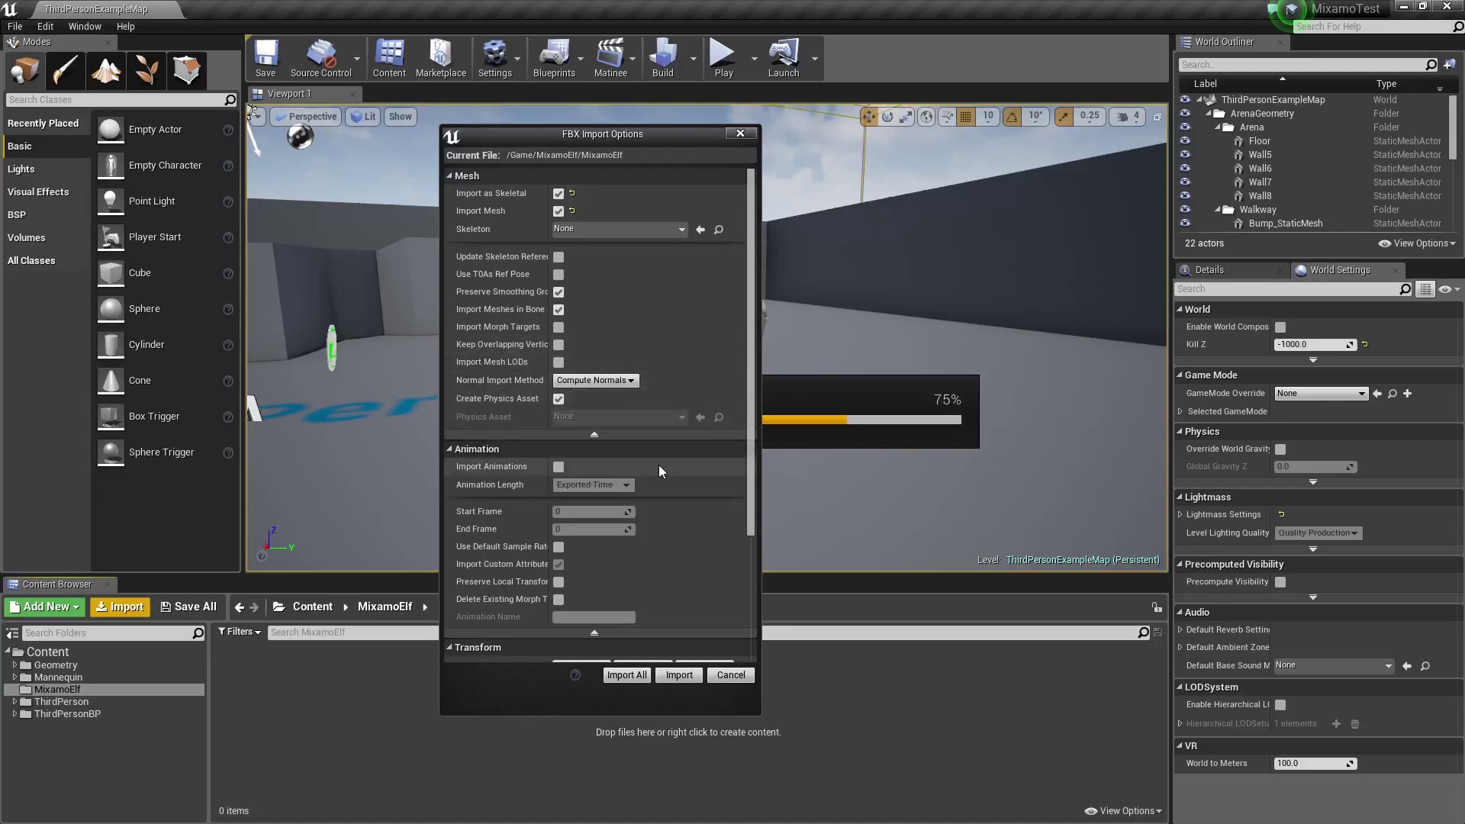
# Enable Import Animations, run the import and close the warnings Message Log
pyautogui.scroll(-2, 660, 465)
pyautogui.click(560, 418)
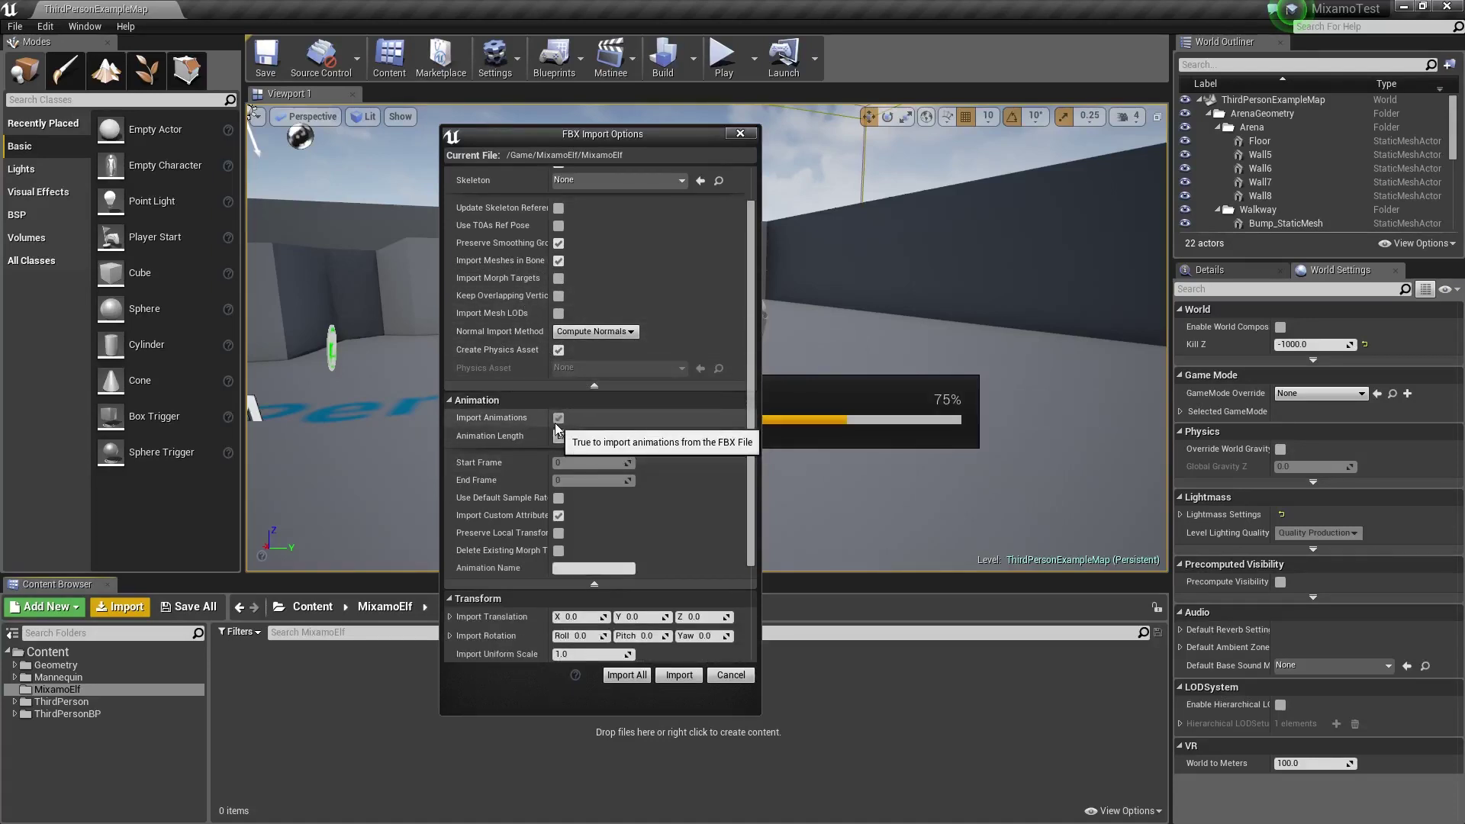
pyautogui.scroll(-5, 680, 460)
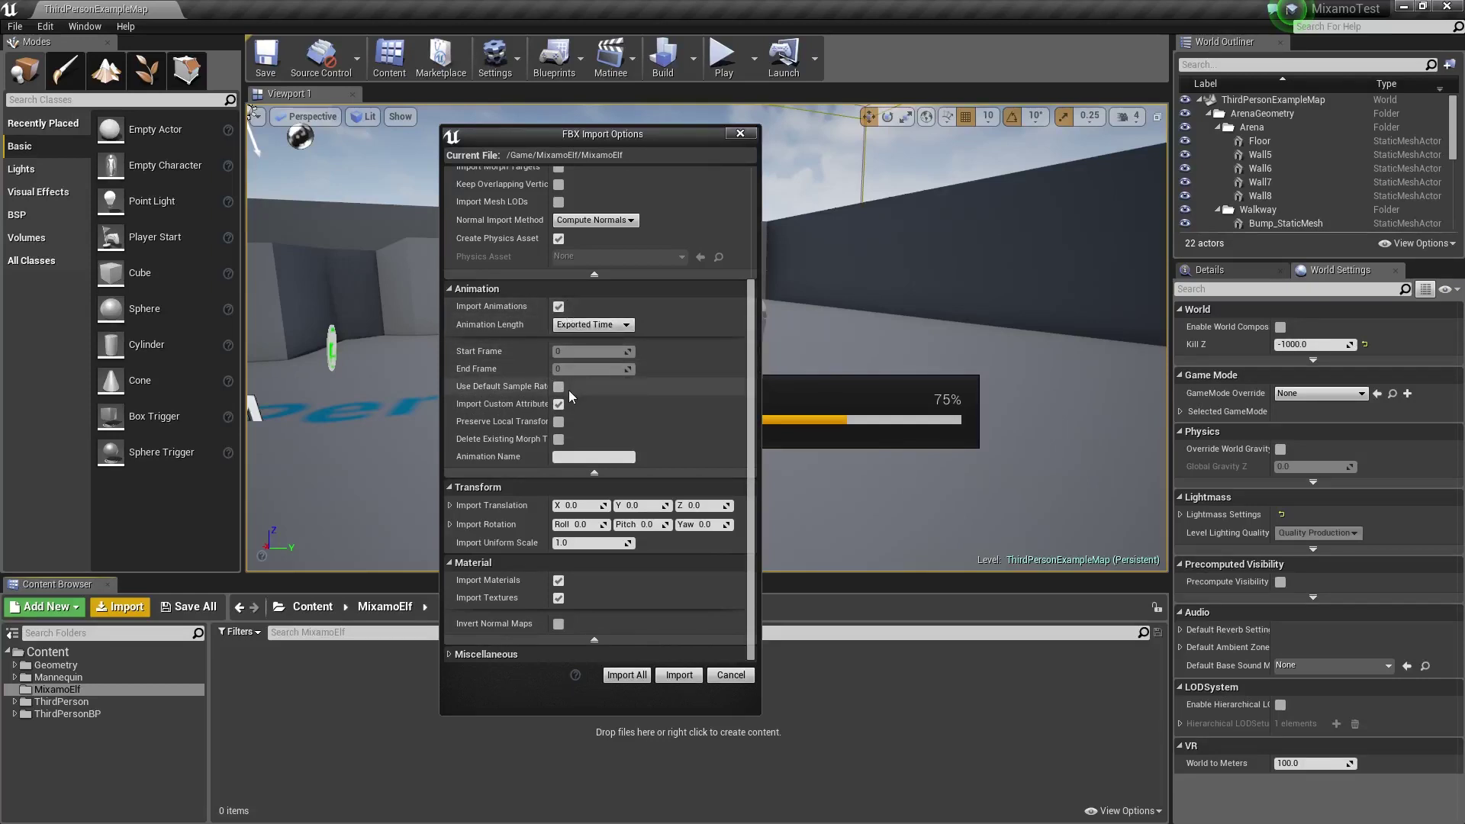
pyautogui.click(460, 654)
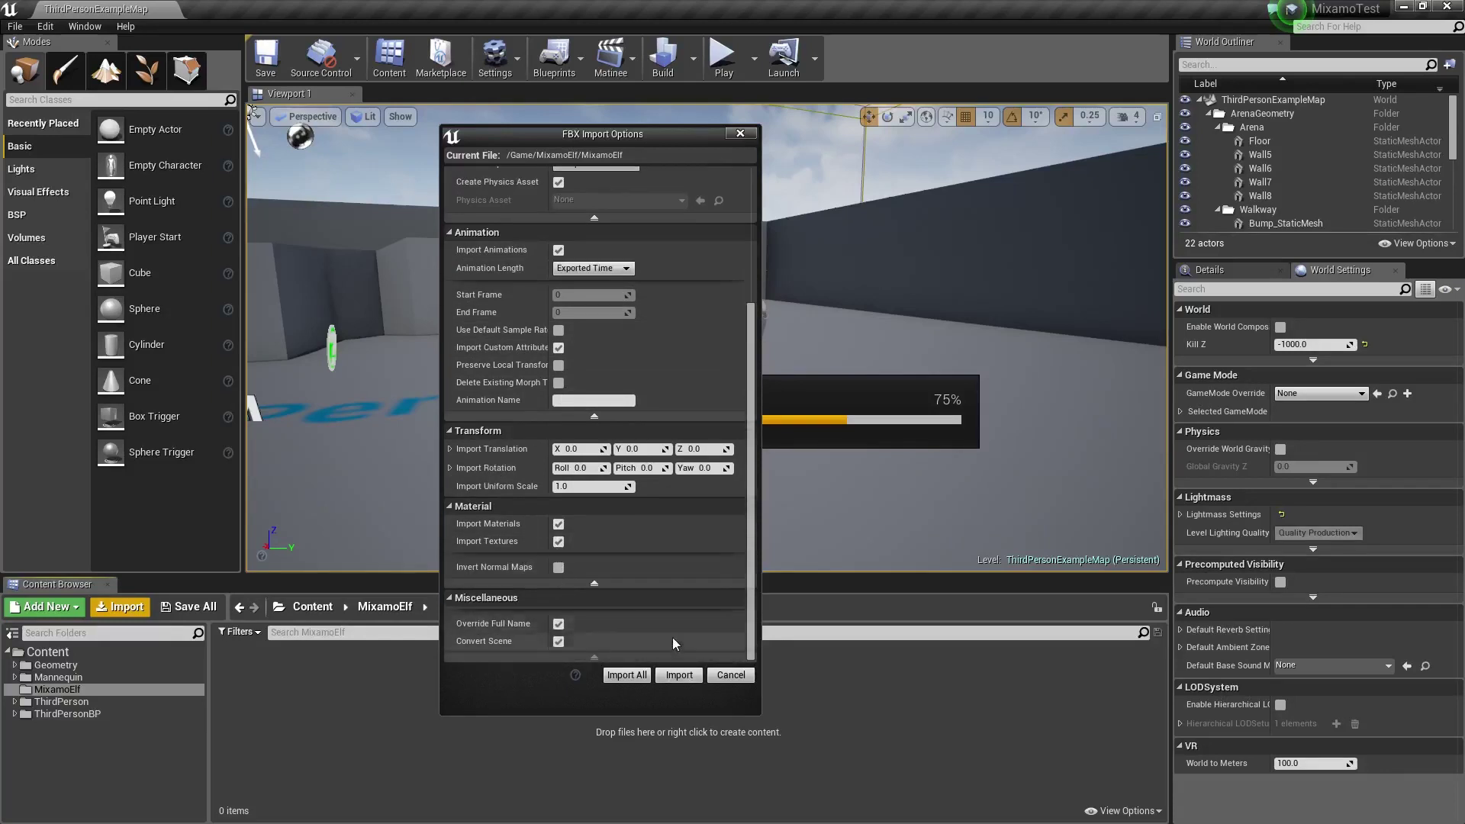
pyautogui.click(679, 675)
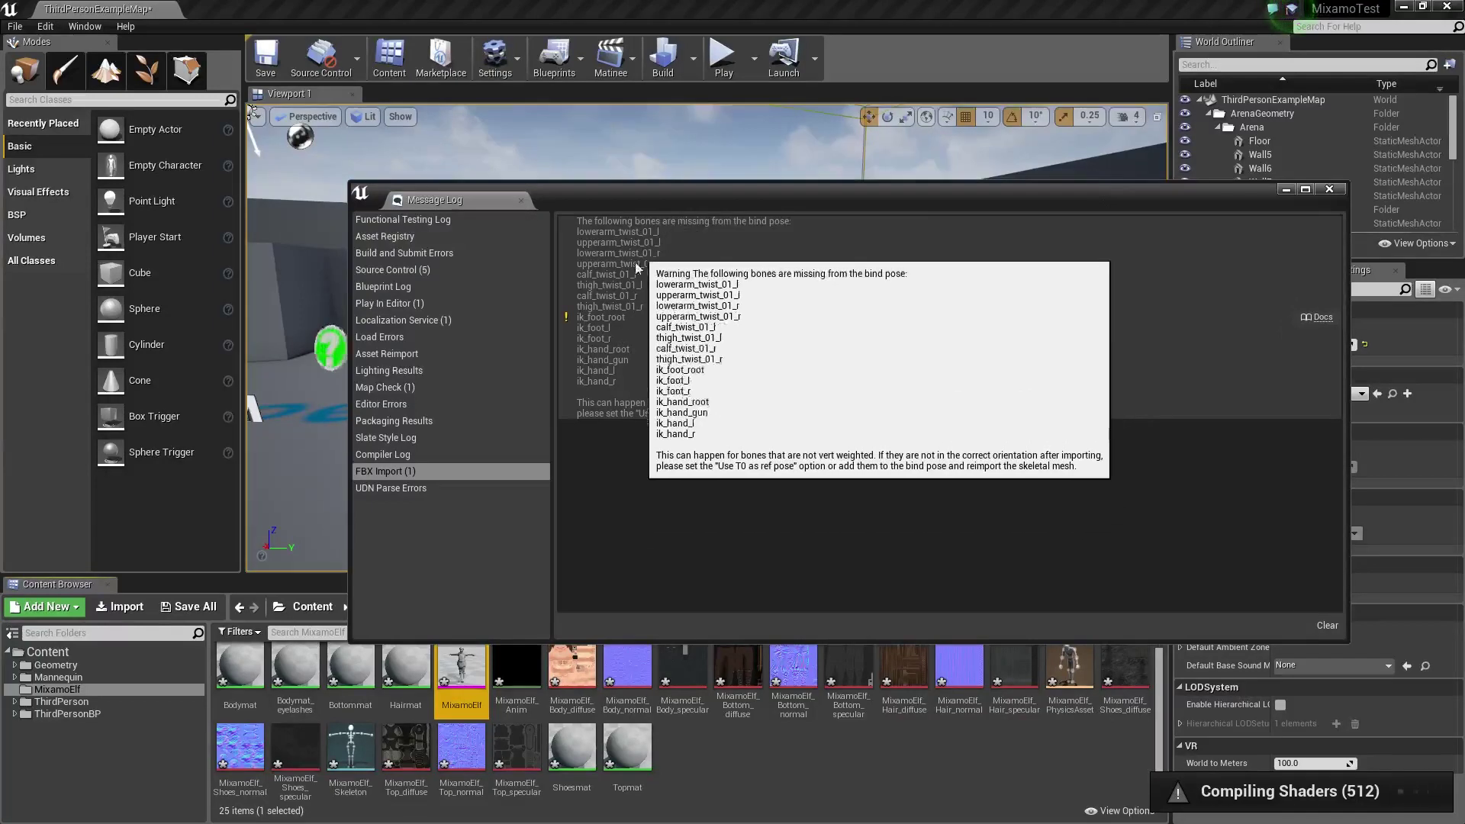
pyautogui.click(1334, 189)
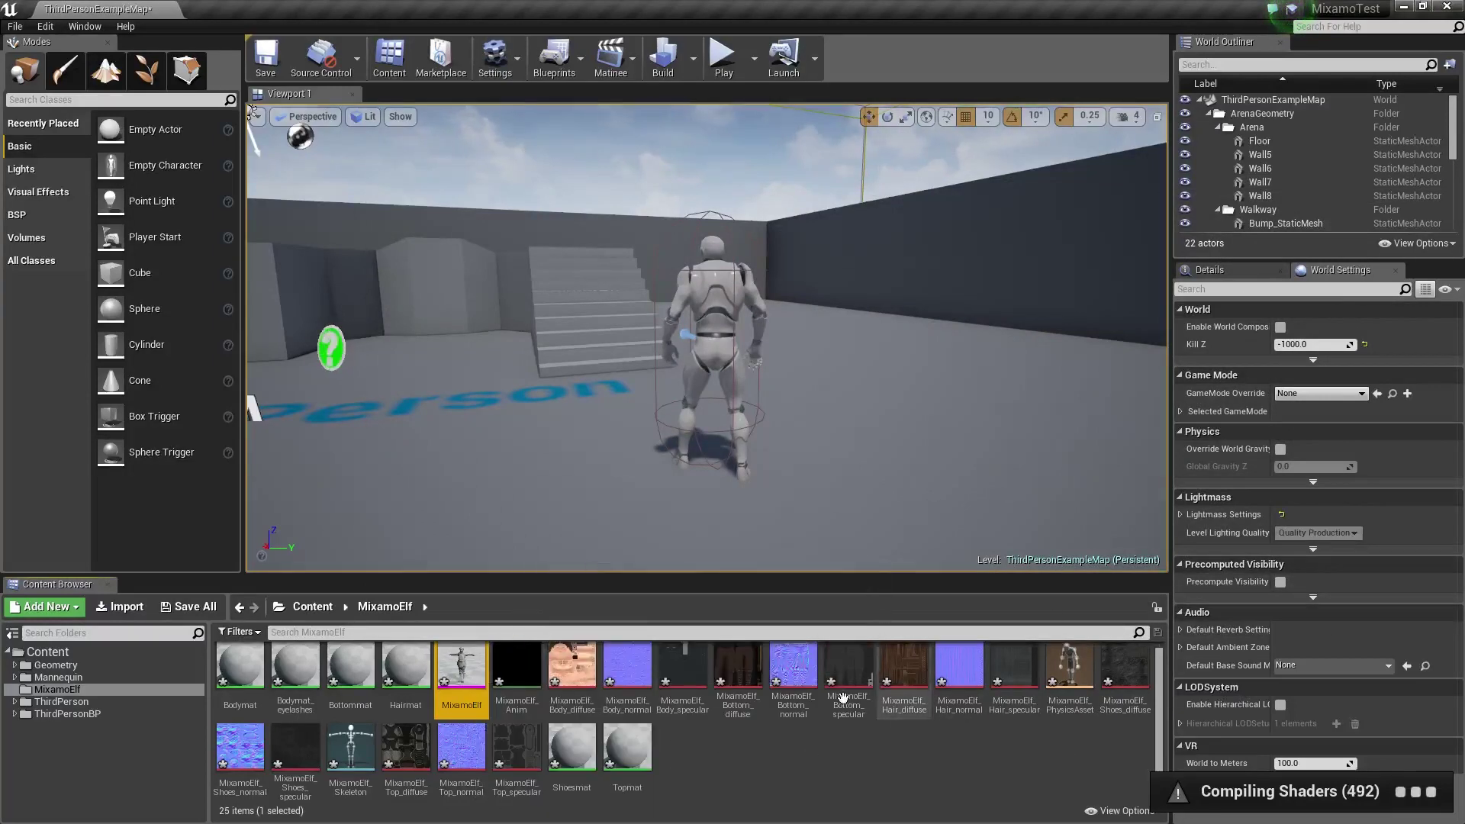
# Open MixamoElf_Skeleton and check its mesh, the MixamoElf_Anim animation and the bone hierarchy
pyautogui.doubleClick(351, 748)
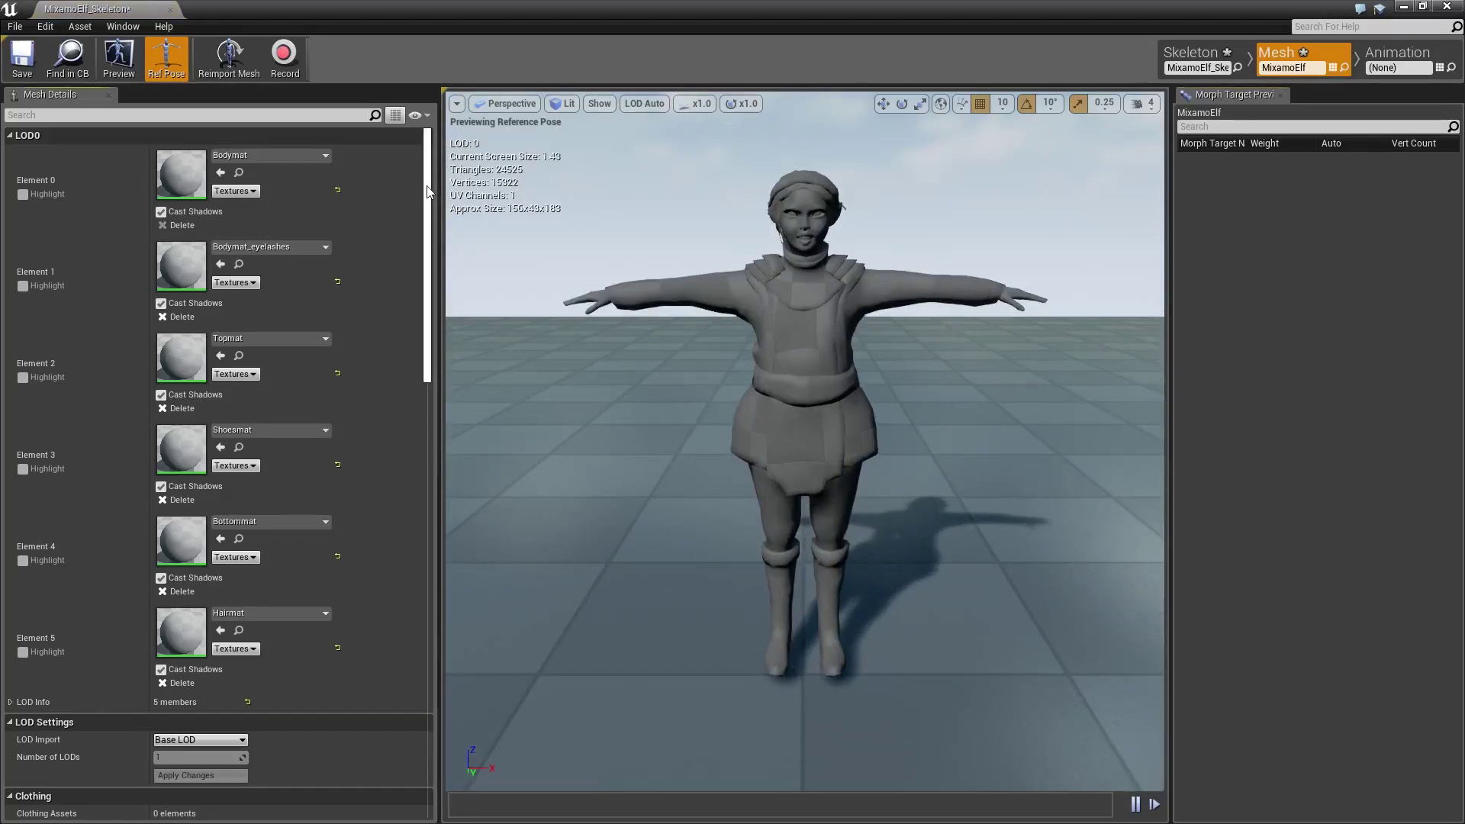
pyautogui.moveTo(429, 172); pyautogui.dragTo(435, 121)
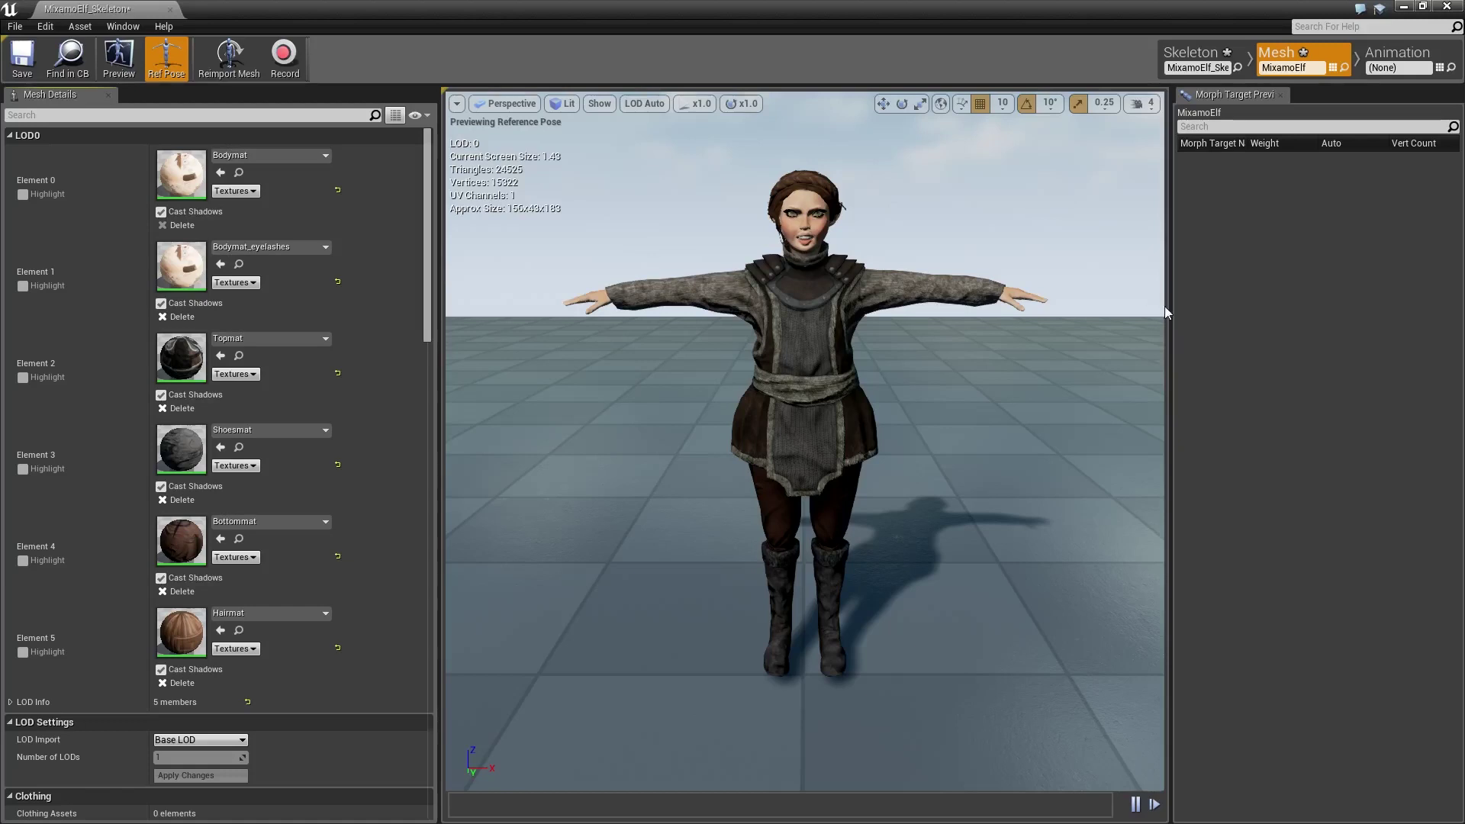
pyautogui.click(1392, 52)
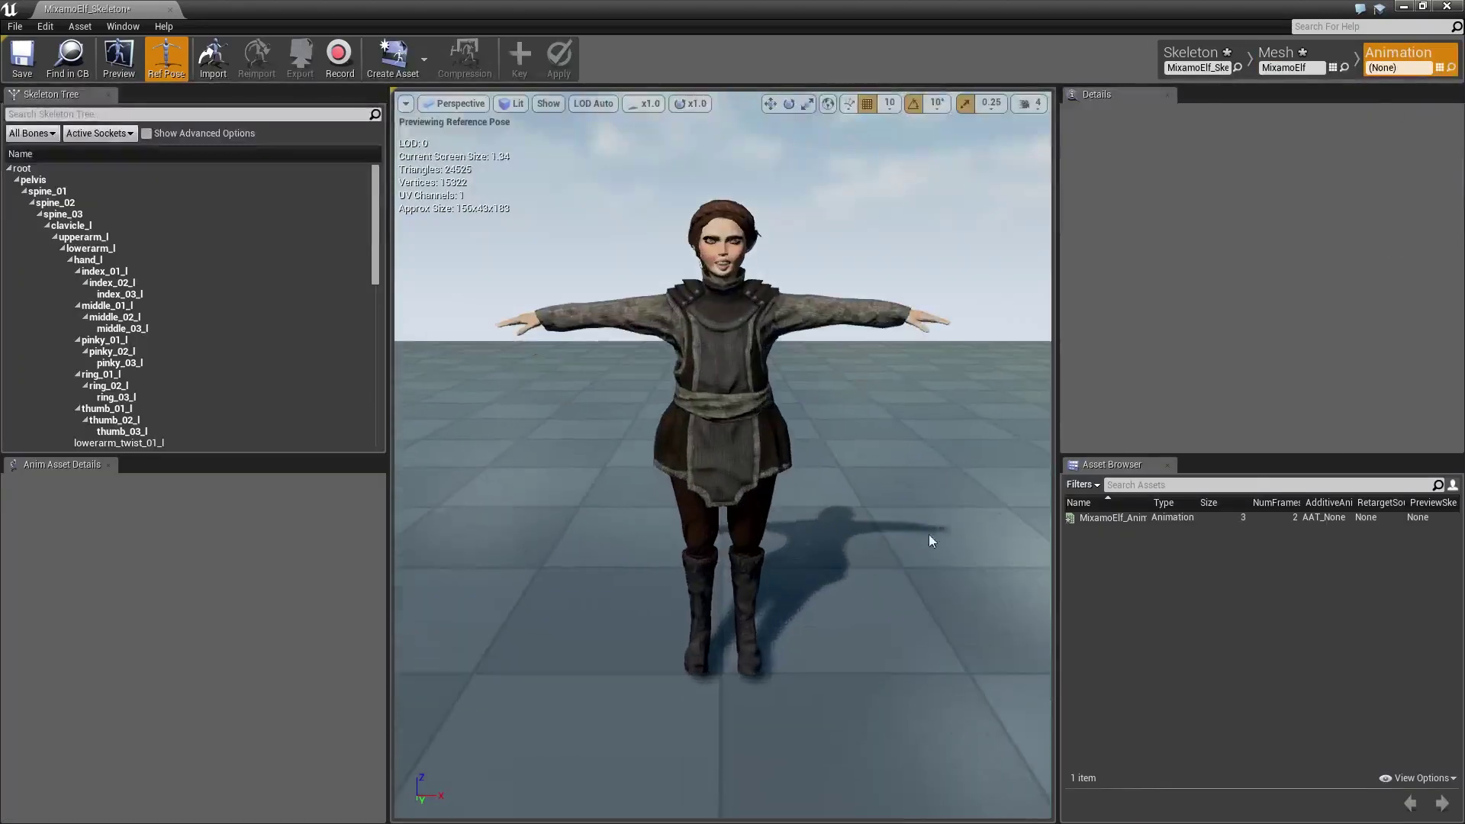
pyautogui.click(1137, 519)
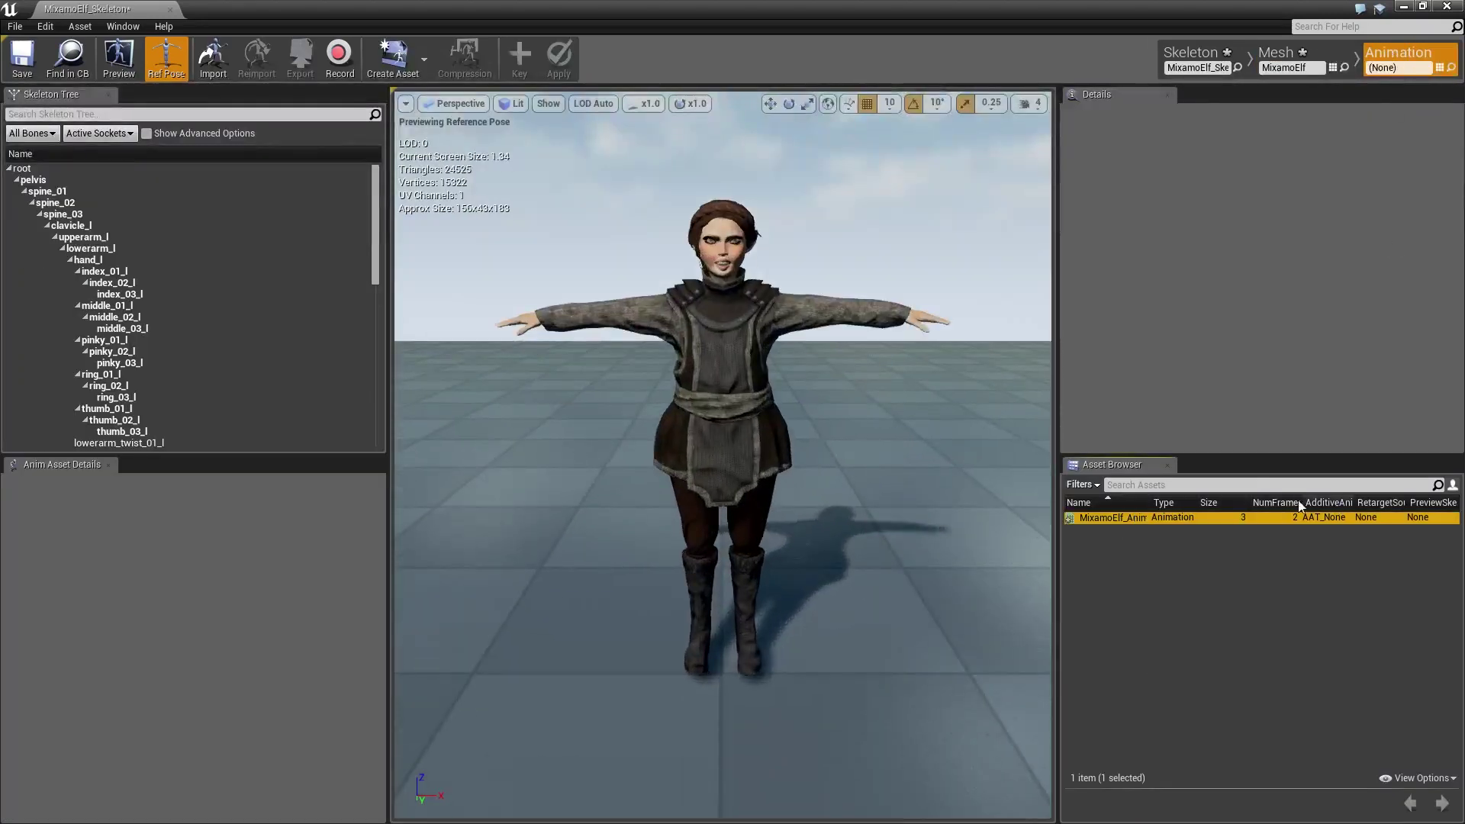
pyautogui.click(1191, 54)
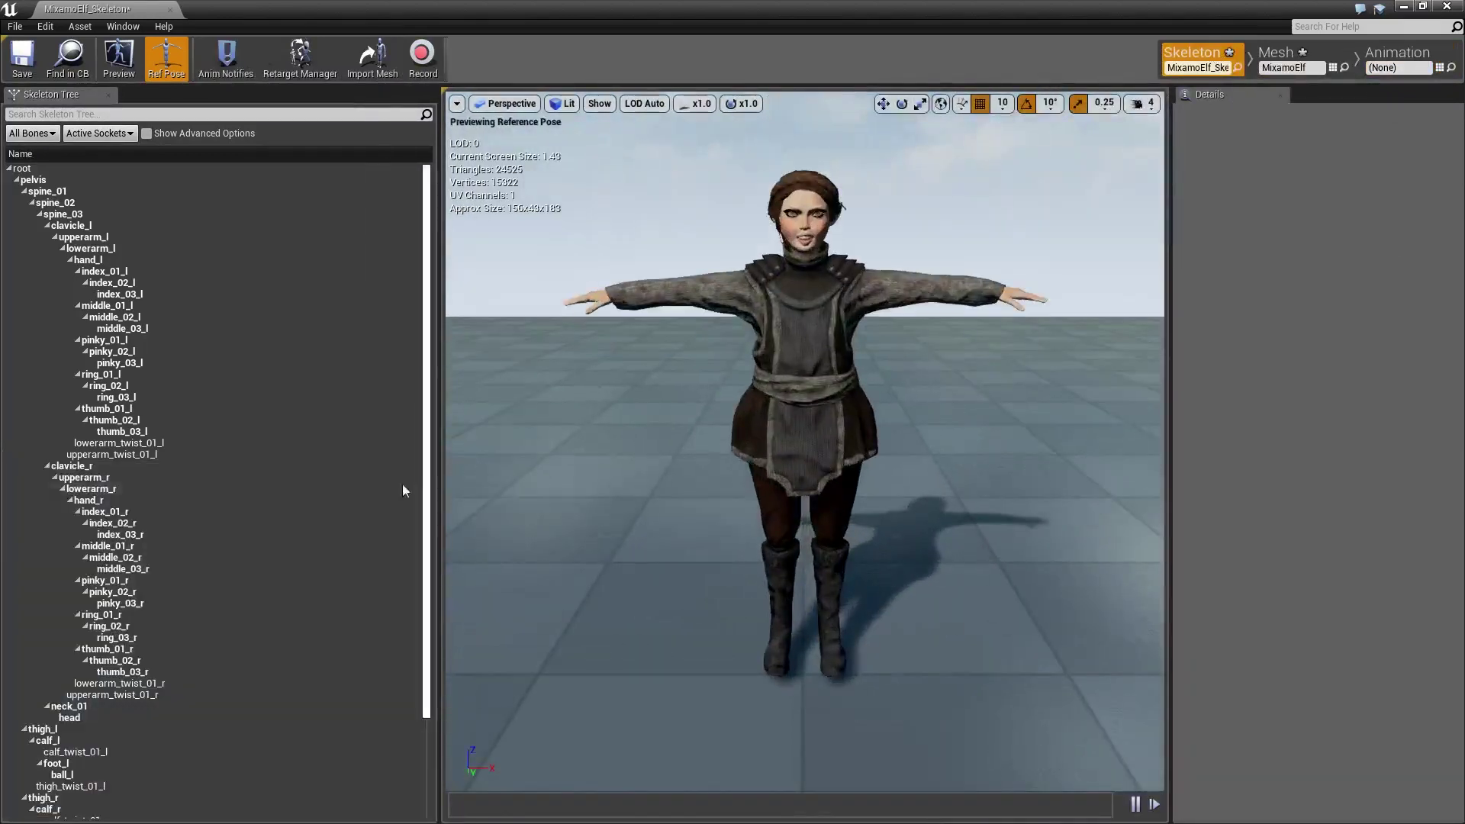
pyautogui.moveTo(141, 453)
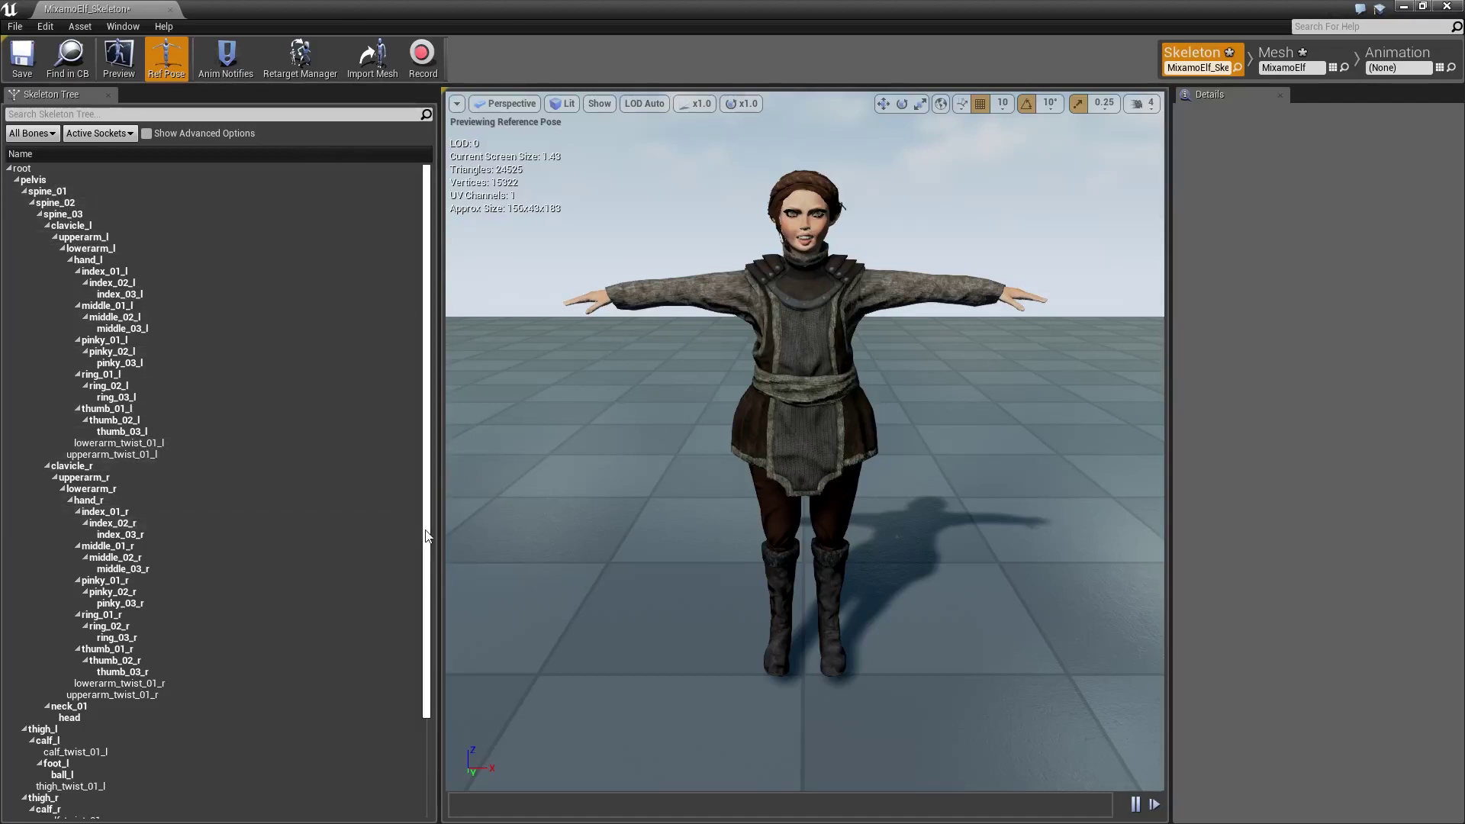
pyautogui.moveTo(426, 538); pyautogui.dragTo(433, 640)
pyautogui.moveTo(433, 689); pyautogui.dragTo(420, 400)
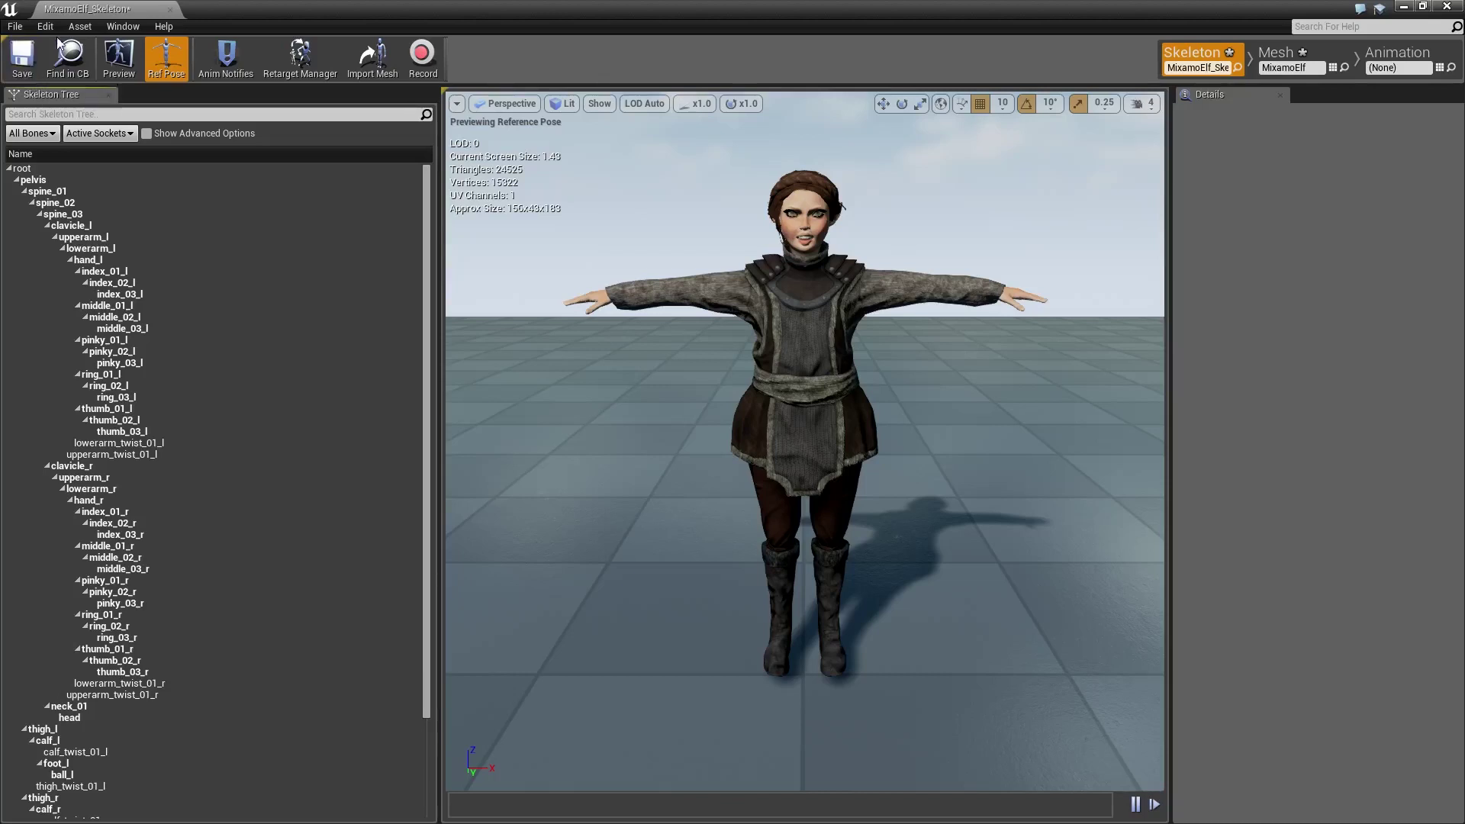
# Create and open an Animations folder inside MixamoElf
pyautogui.click(67, 63)
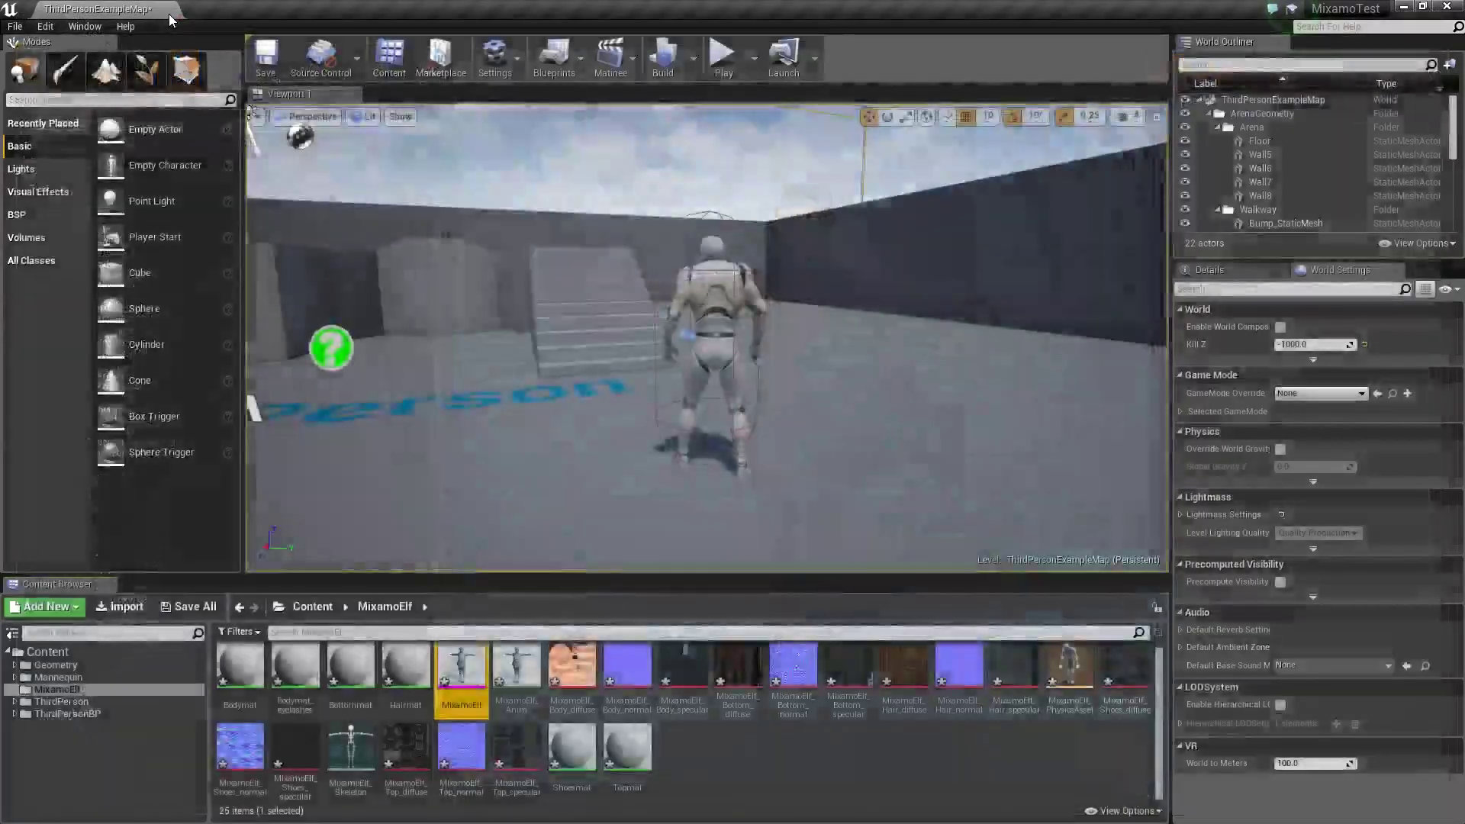
pyautogui.rightClick(734, 780)
pyautogui.click(796, 387)
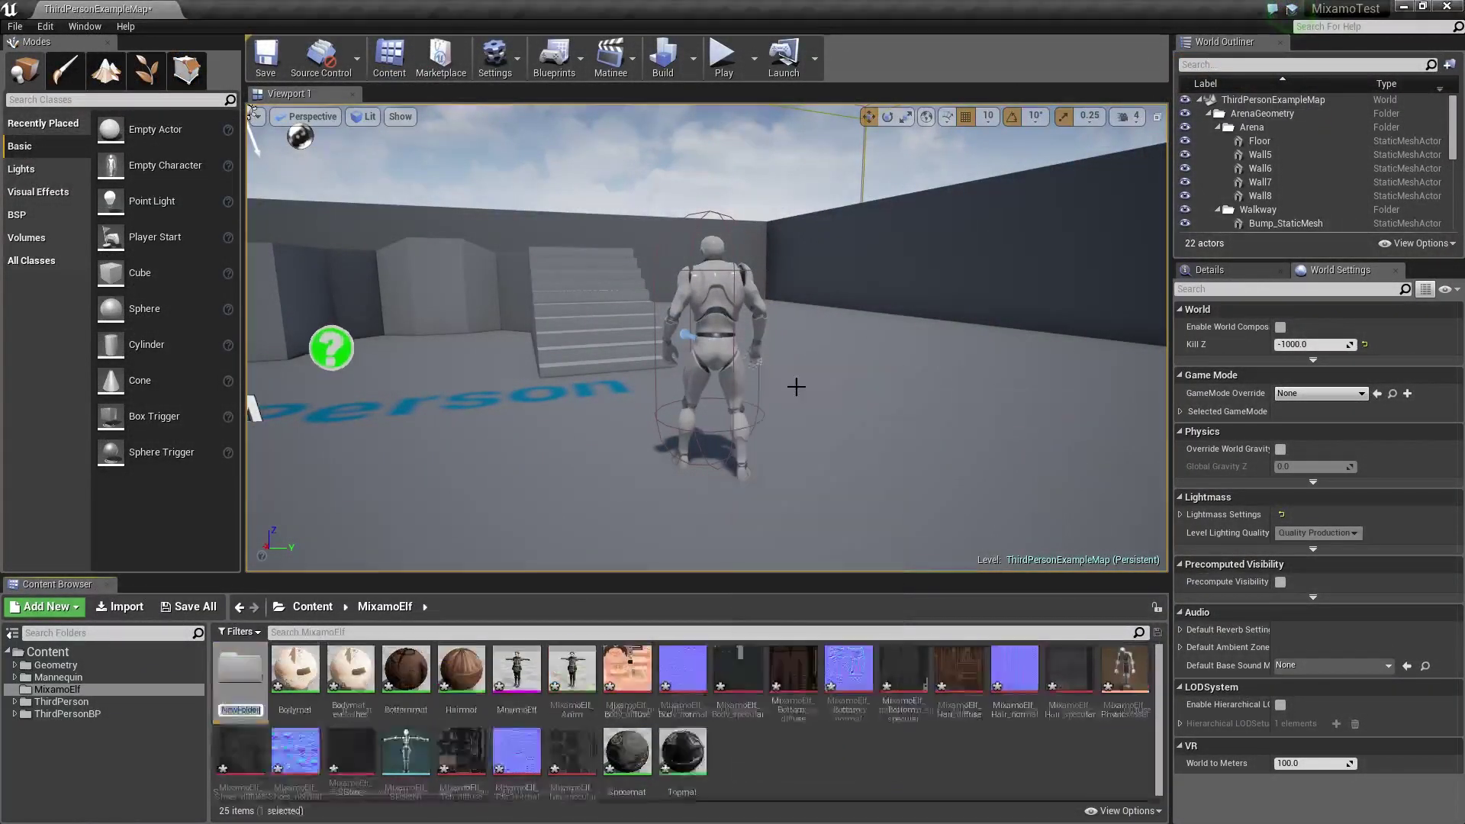
pyautogui.write('Animations')
pyautogui.press('Return')
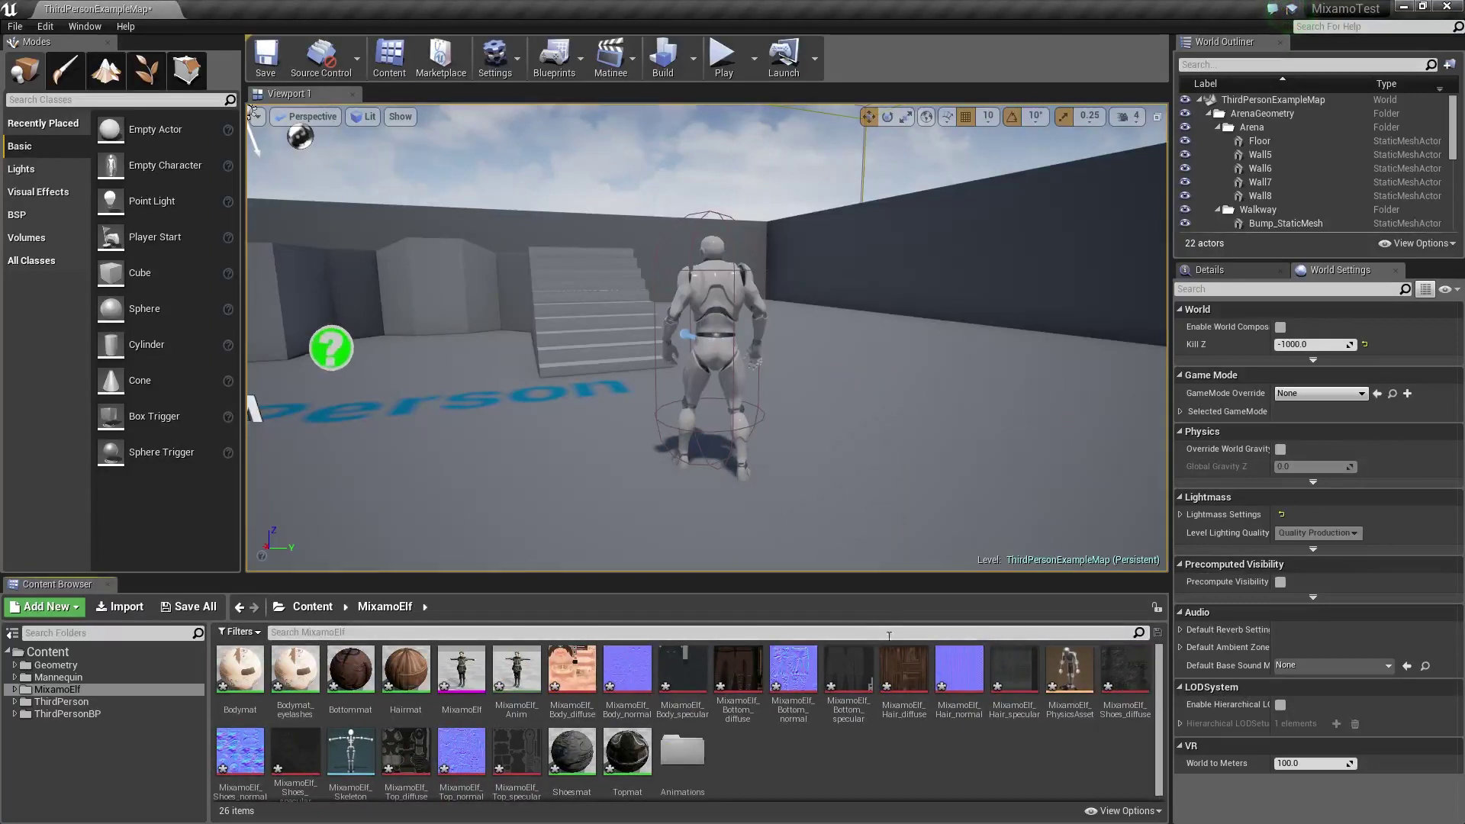
pyautogui.doubleClick(682, 752)
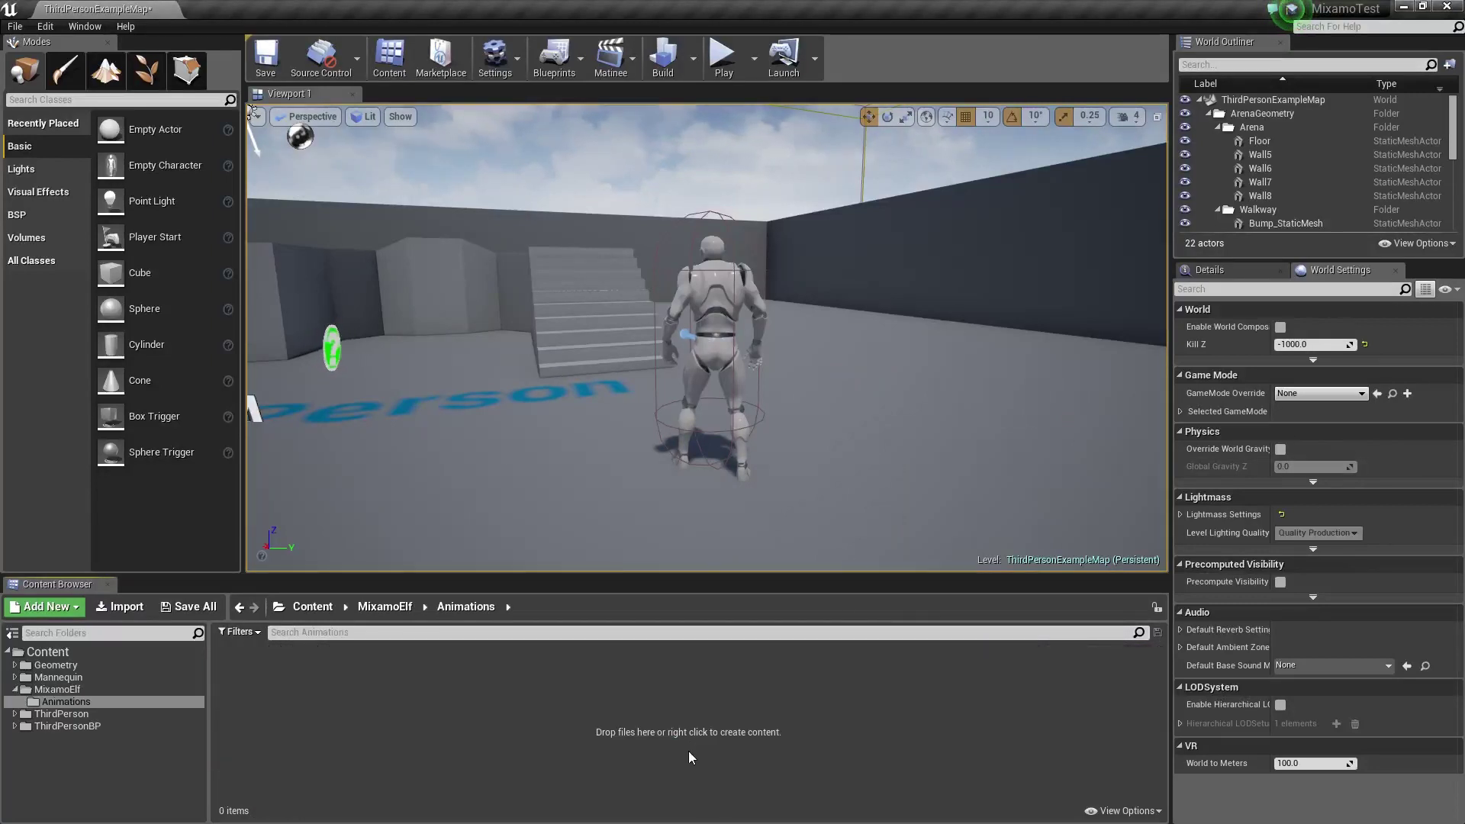
# Import all MixamoElf_In_Progress animation FBX files using MixamoElf_Skeleton as the skeleton
pyautogui.click(132, 610)
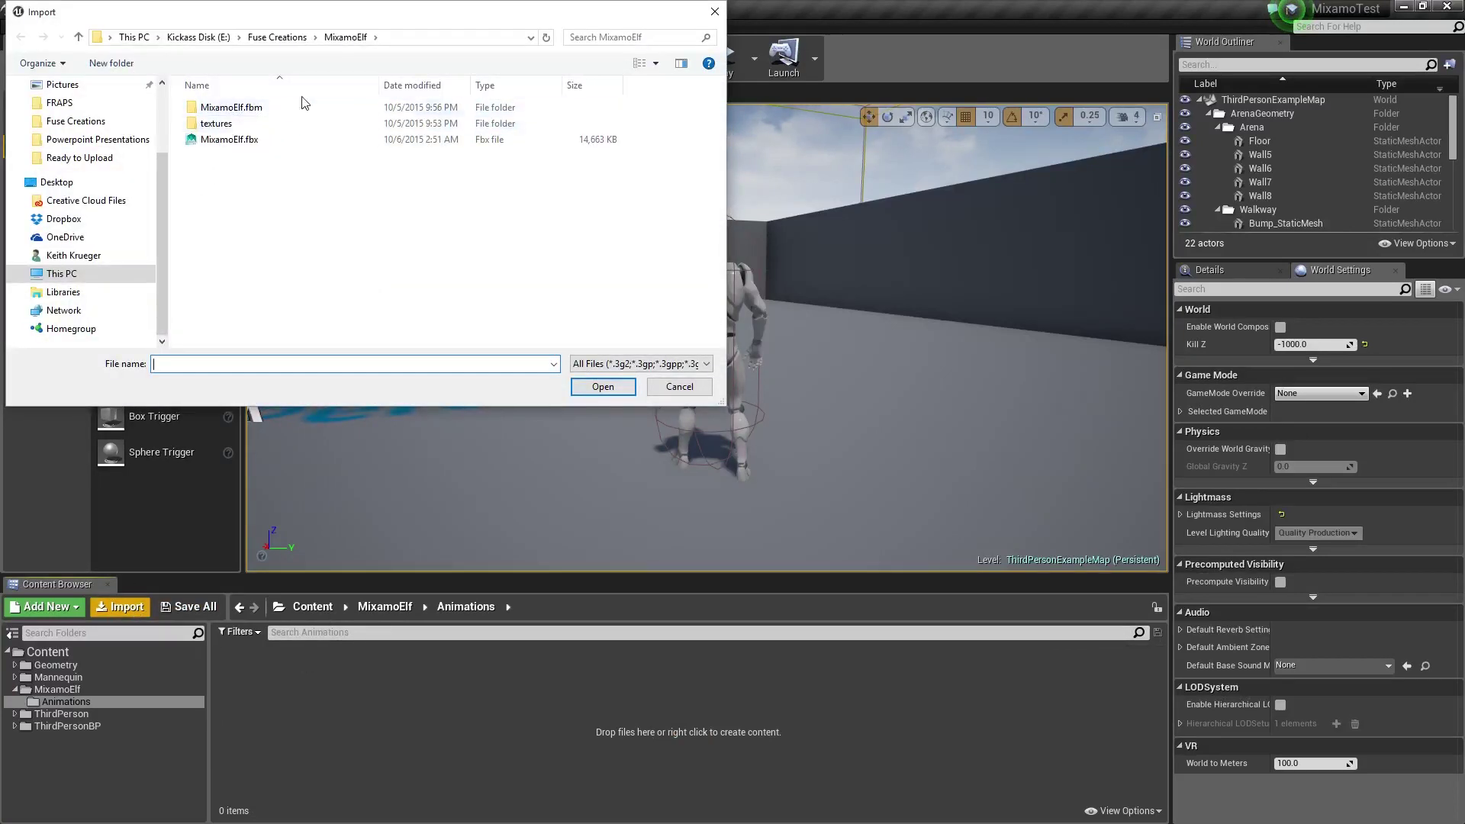
pyautogui.click(294, 38)
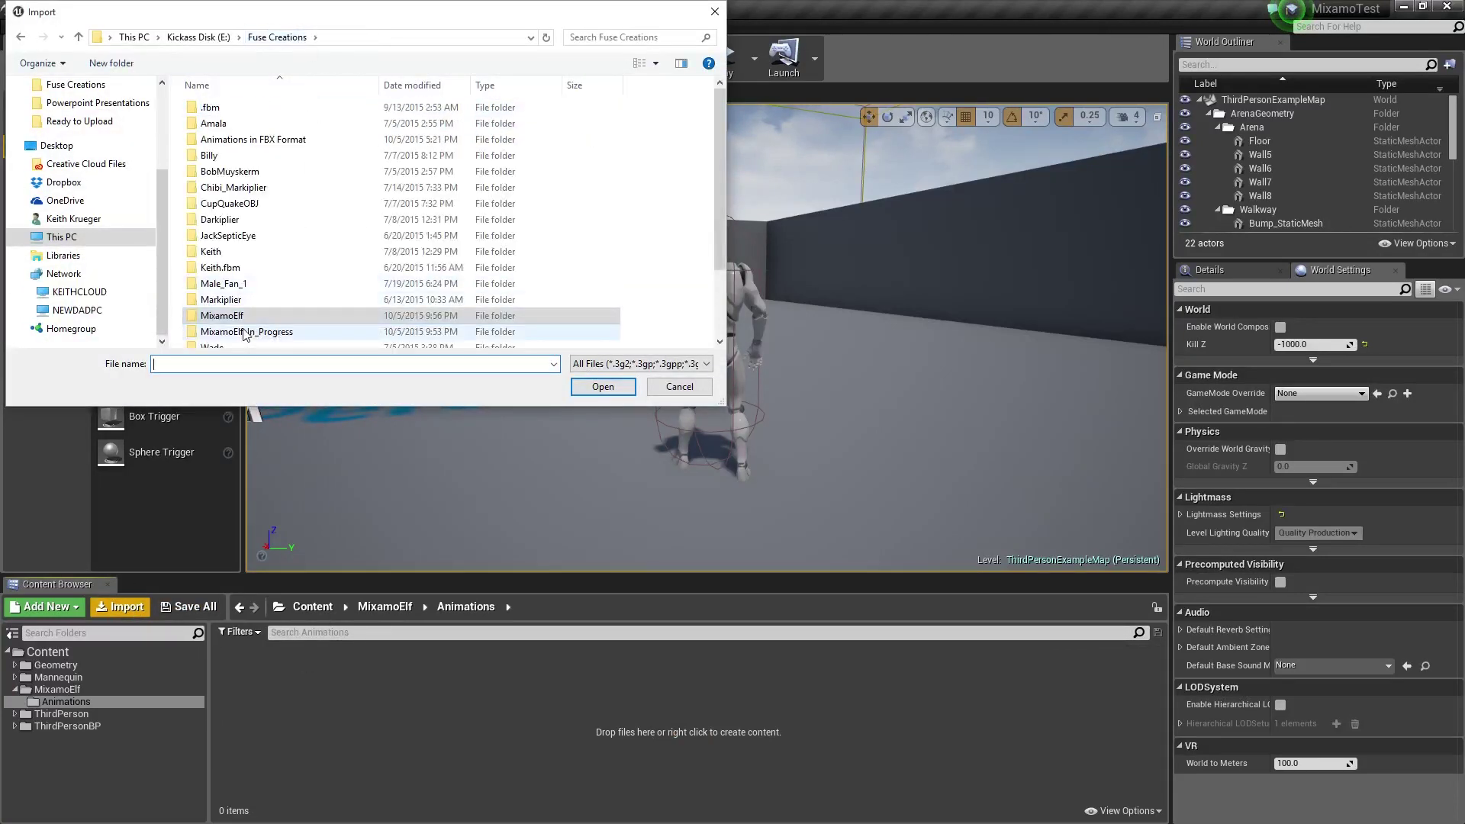
pyautogui.doubleClick(290, 331)
pyautogui.click(319, 111)
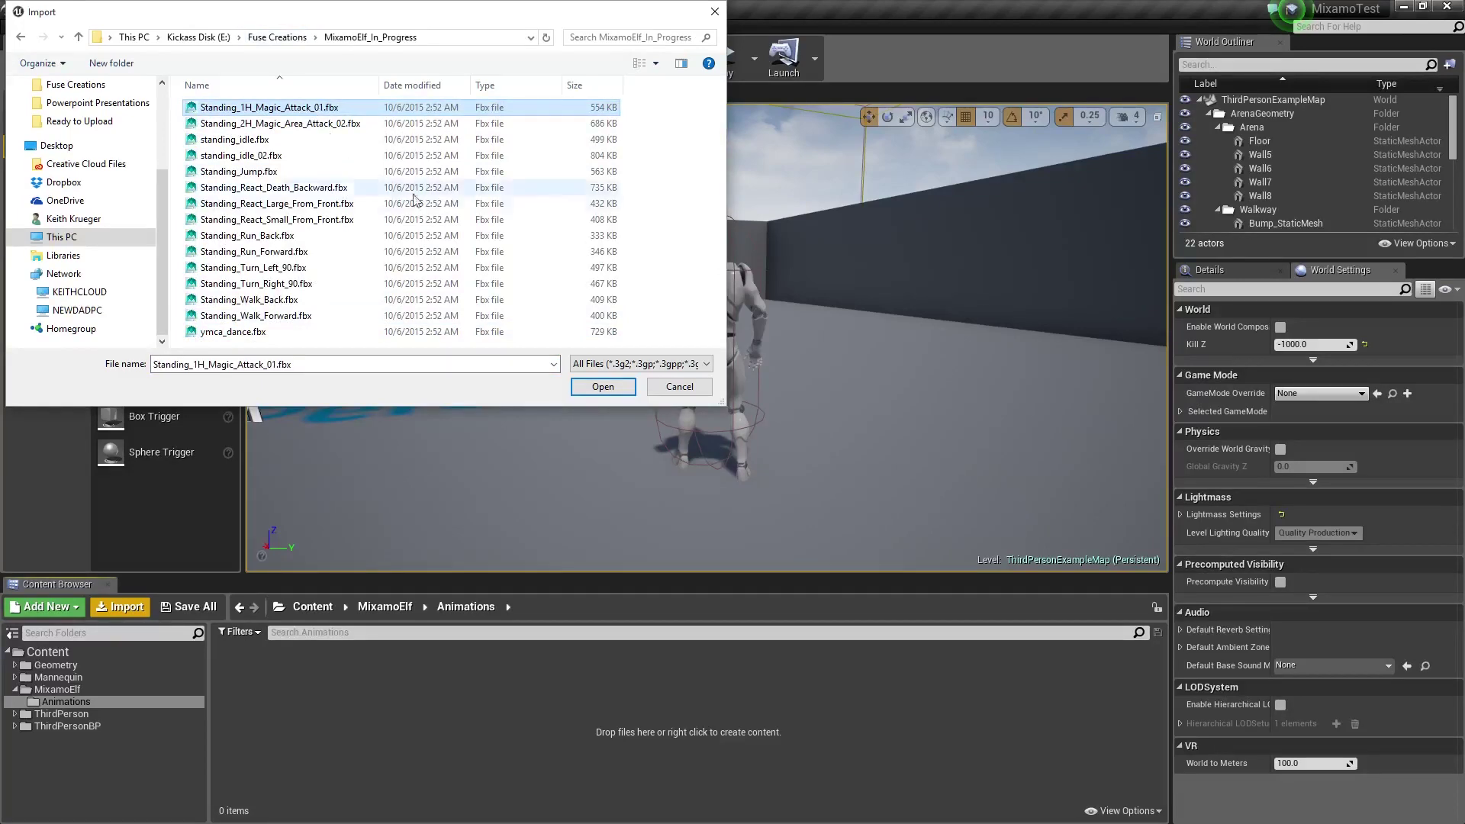
pyautogui.keyDown('shift'); pyautogui.click(257, 334); pyautogui.keyUp('shift')
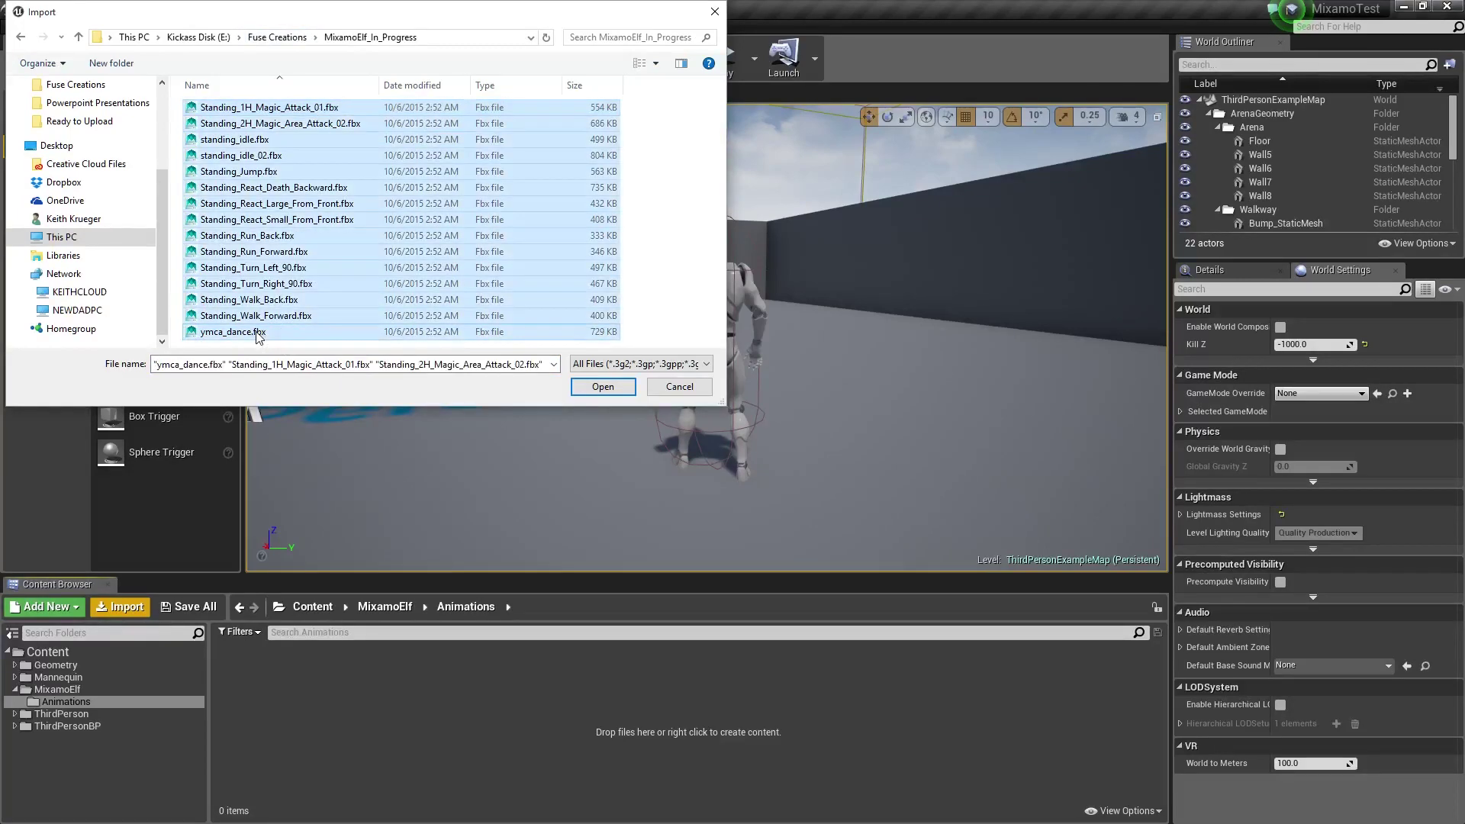
pyautogui.click(603, 387)
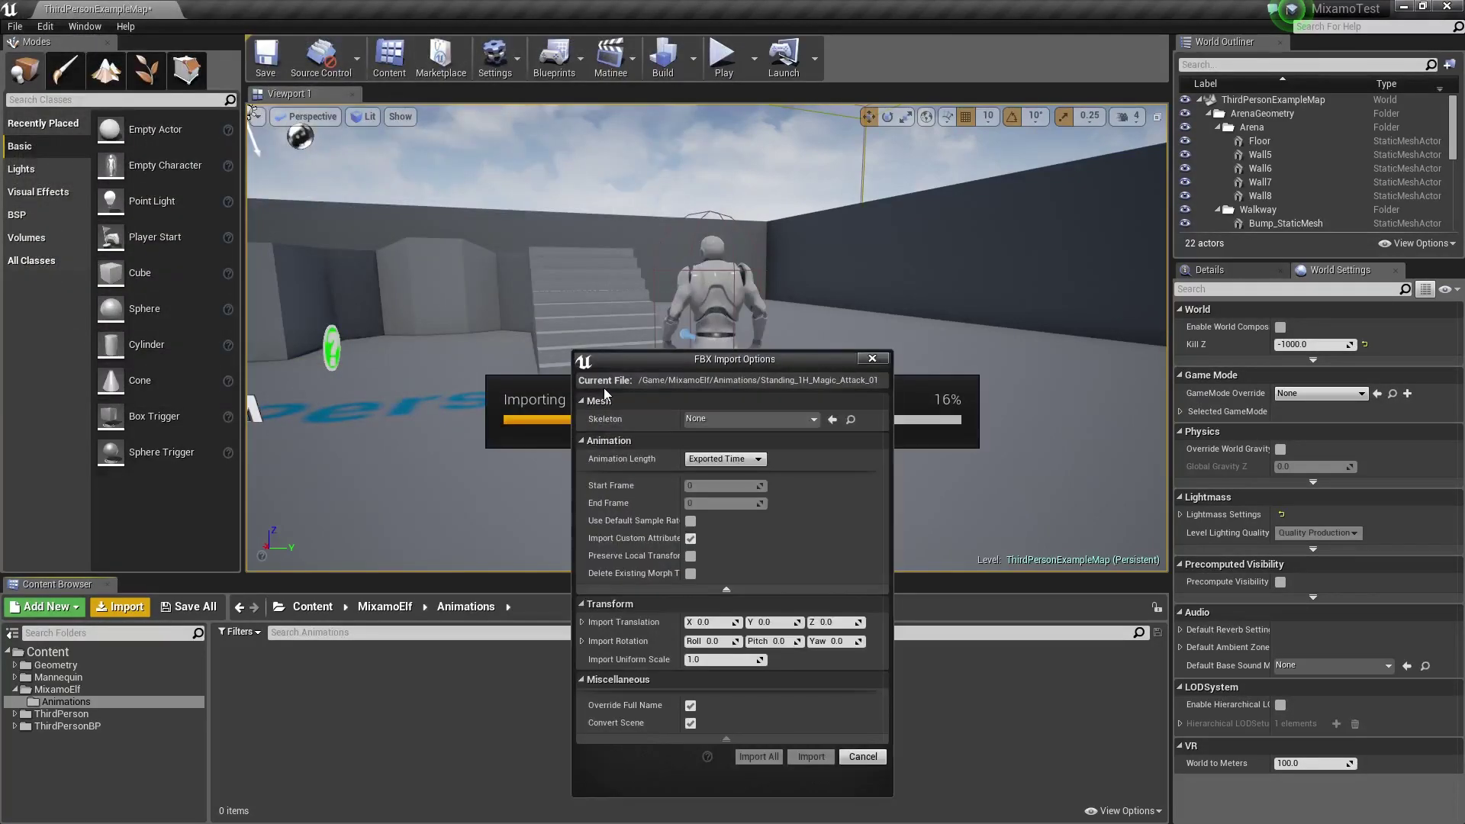
pyautogui.click(814, 419)
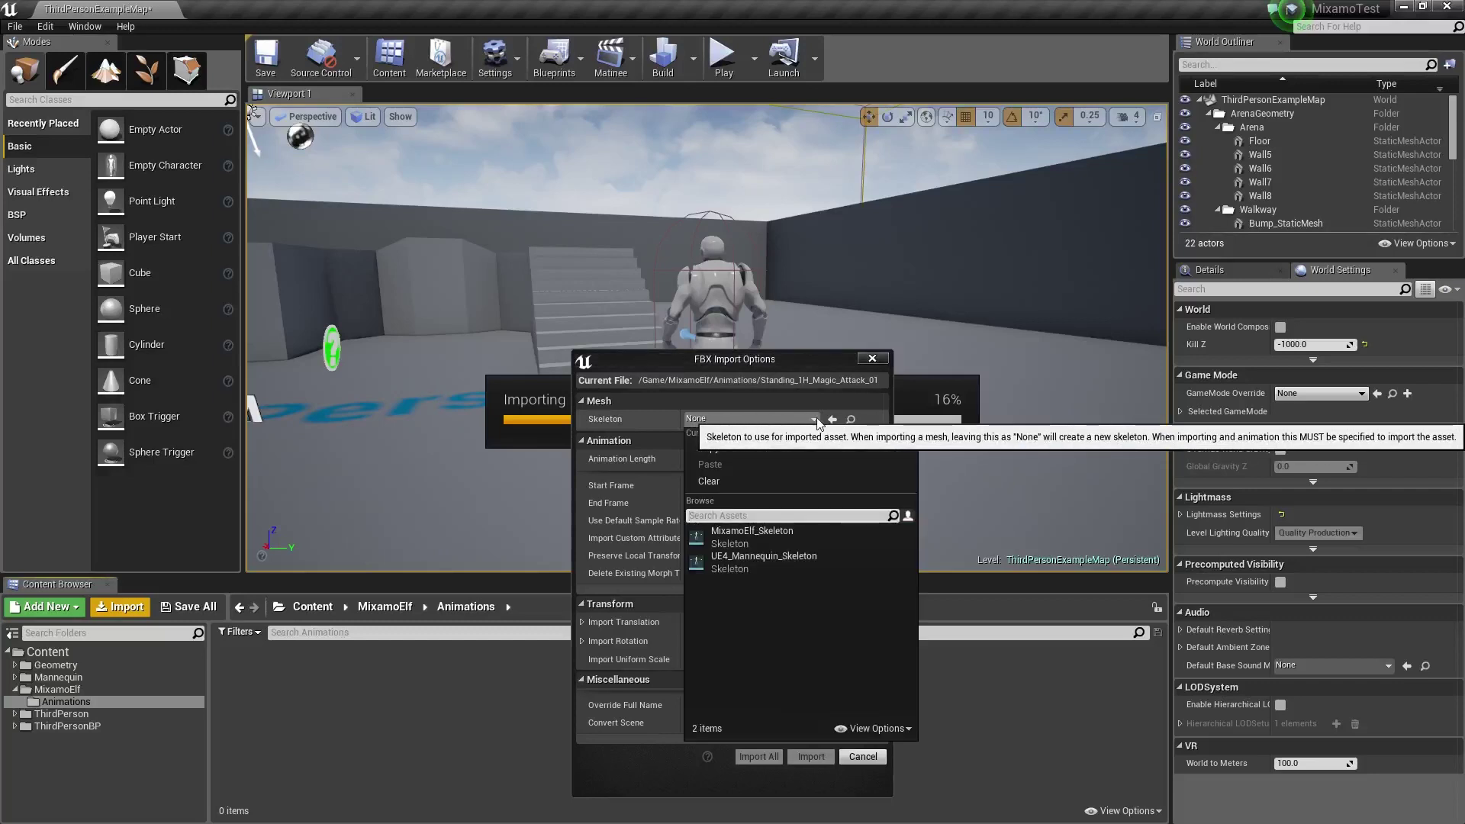
pyautogui.click(780, 538)
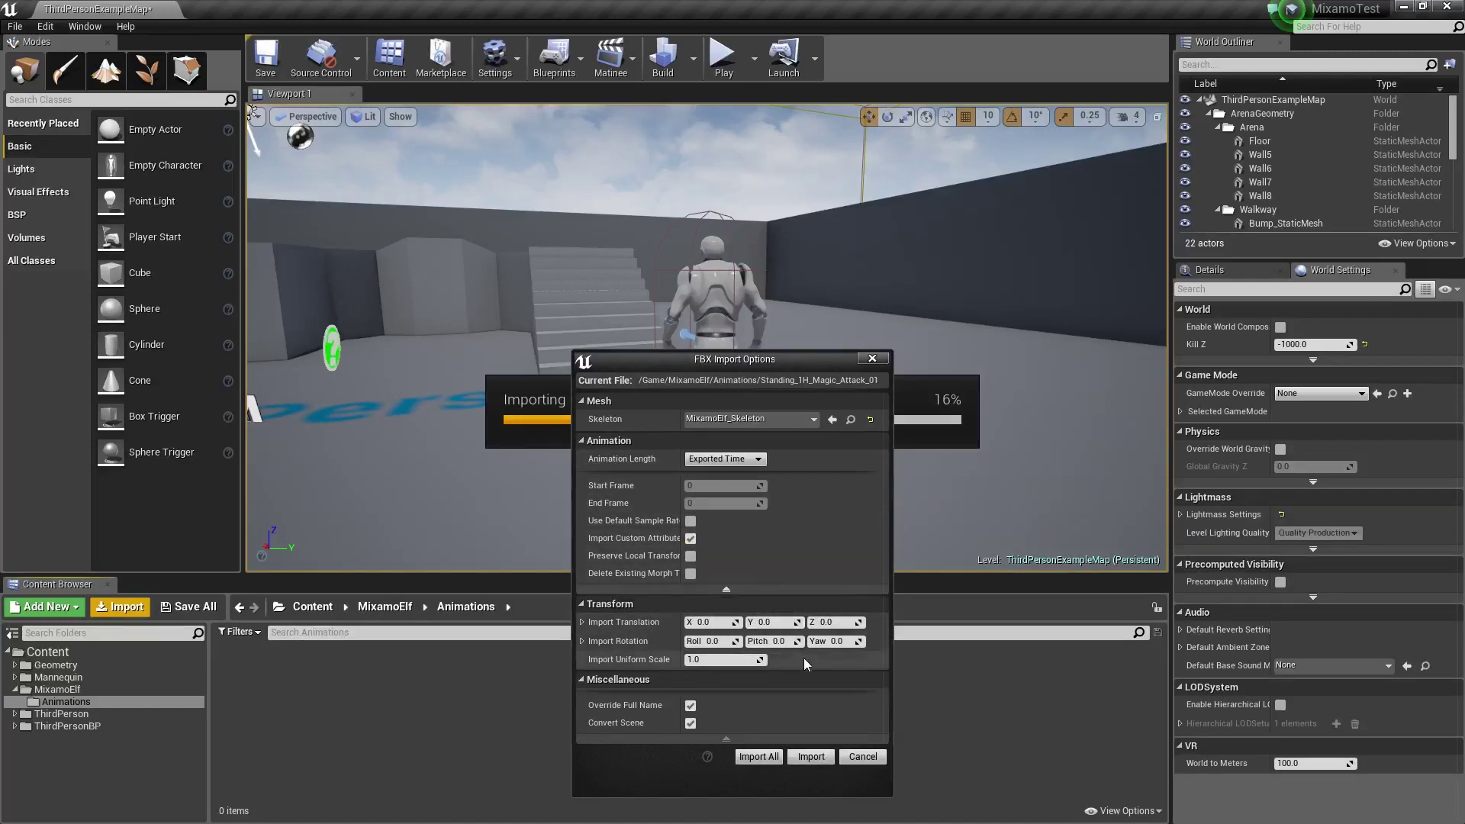
pyautogui.click(758, 756)
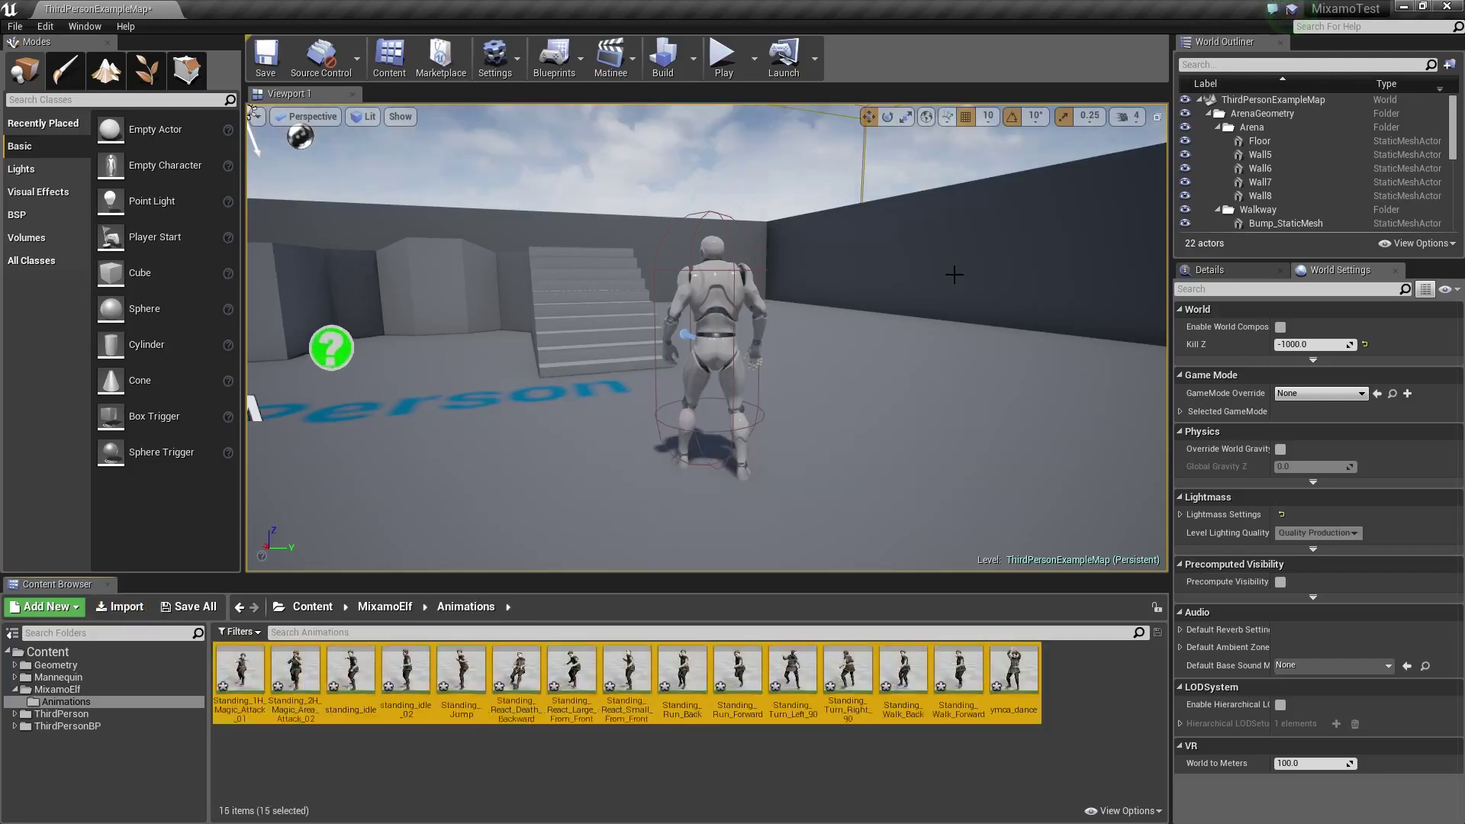
# Preview ymca_dance, standing_idle and standing_idle_02 on the elf in the animation editor
pyautogui.click(562, 799)
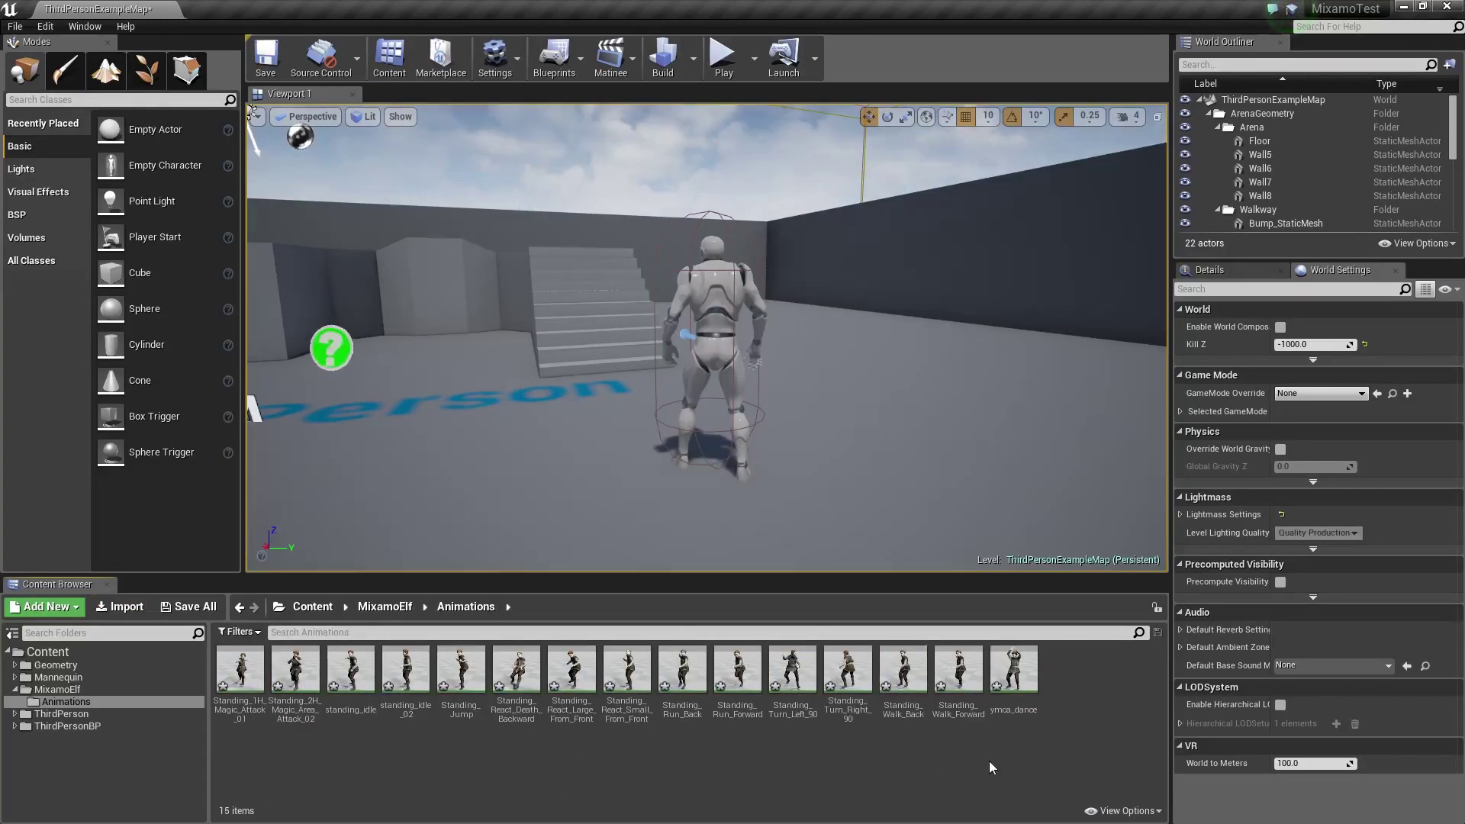
pyautogui.doubleClick(1013, 669)
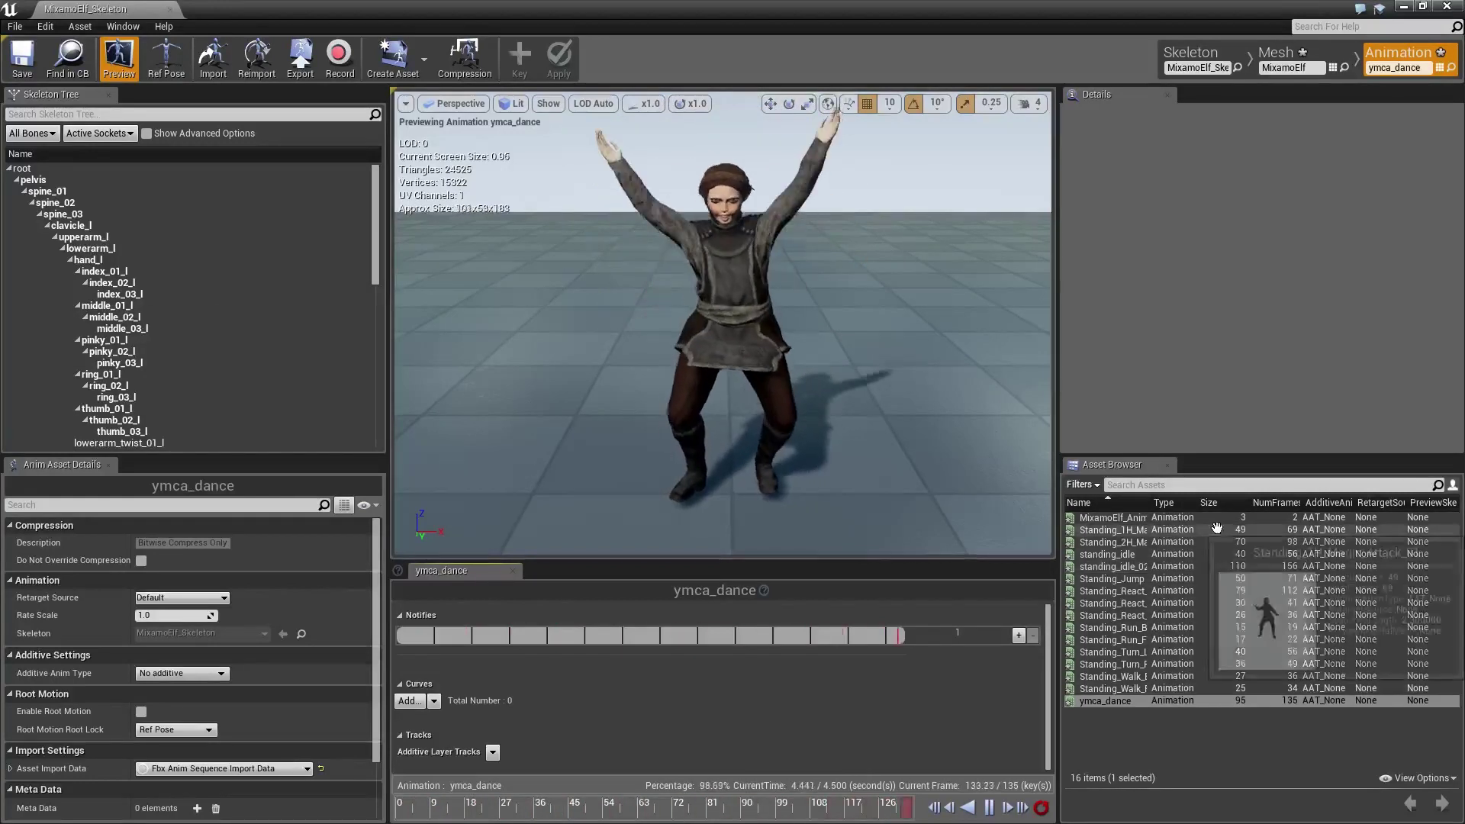
pyautogui.moveTo(1150, 502); pyautogui.dragTo(1204, 502)
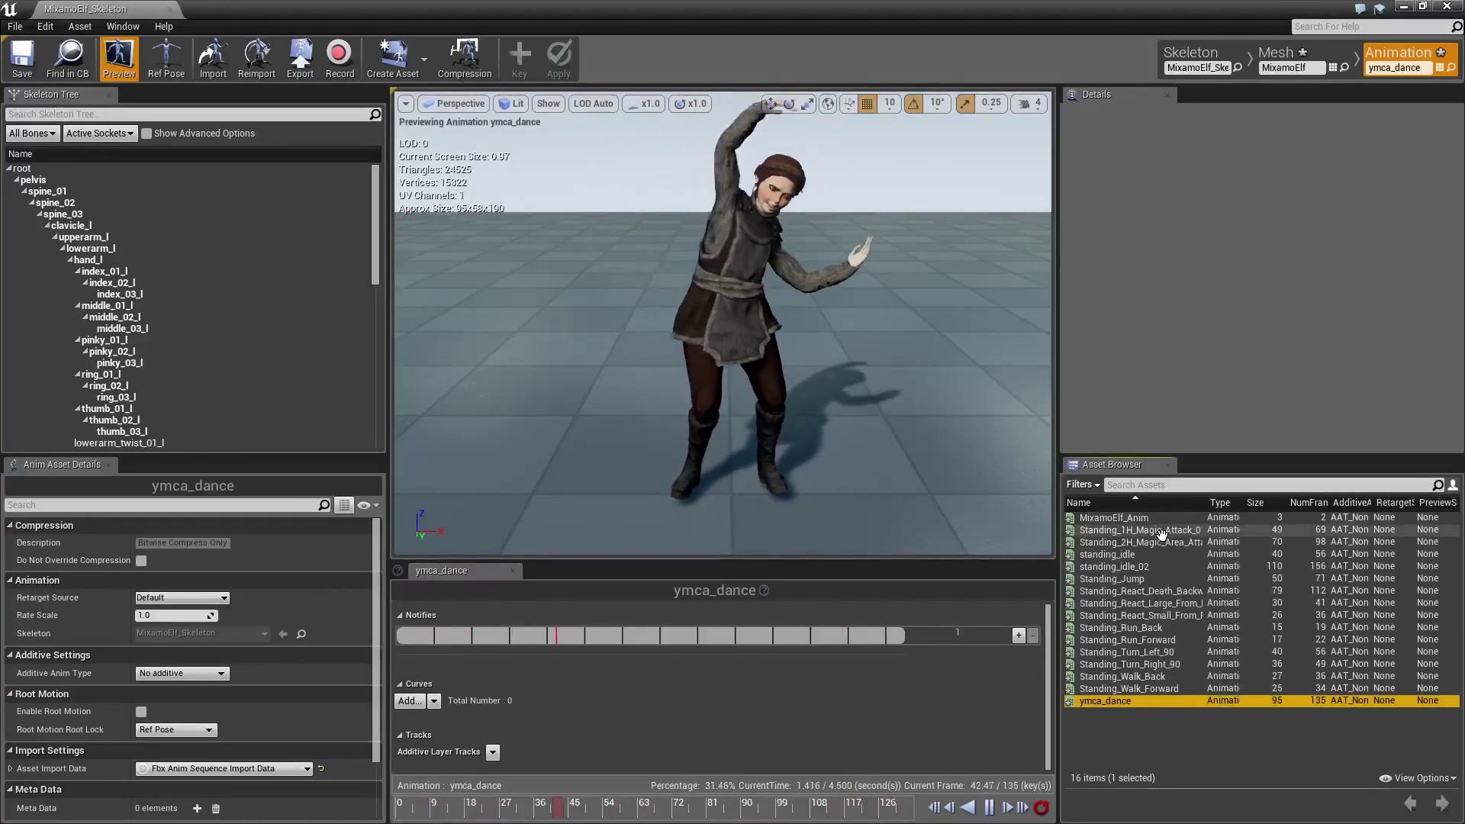
pyautogui.click(1132, 556)
pyautogui.click(1143, 567)
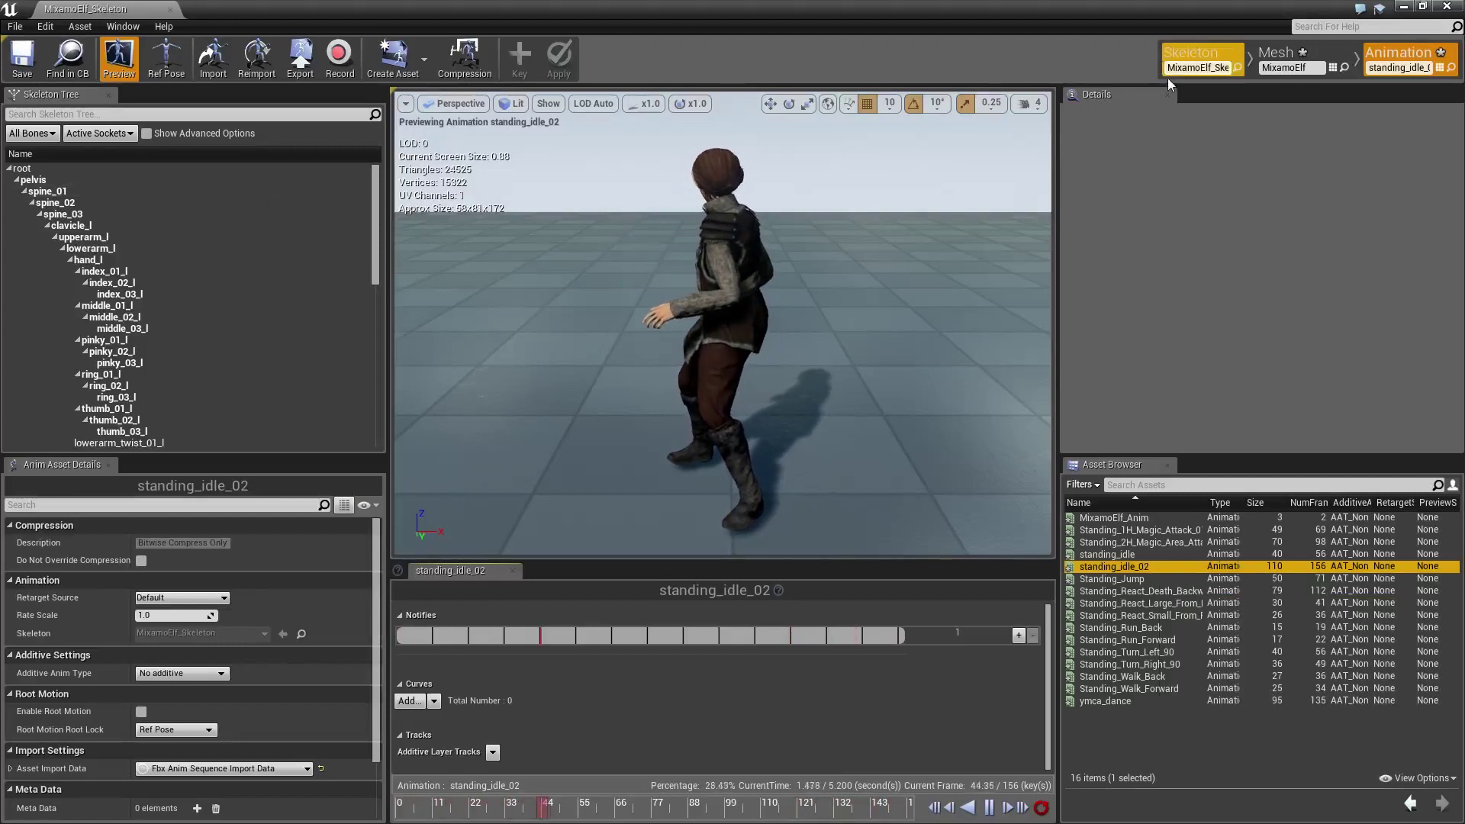
# Save the animation assets and the current map, then select ThirdPersonCharacter
pyautogui.click(23, 61)
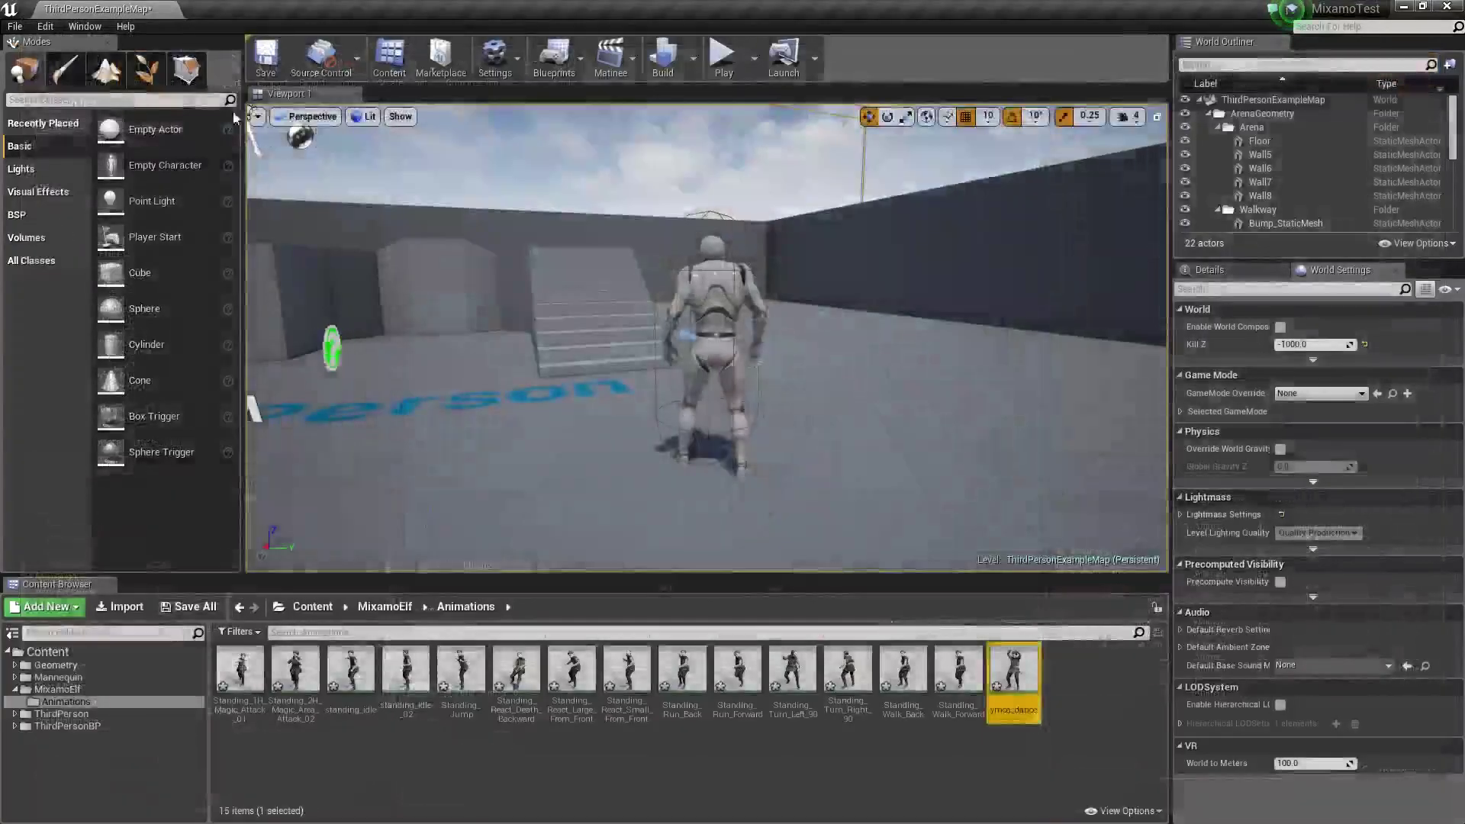
pyautogui.click(14, 26)
pyautogui.click(48, 150)
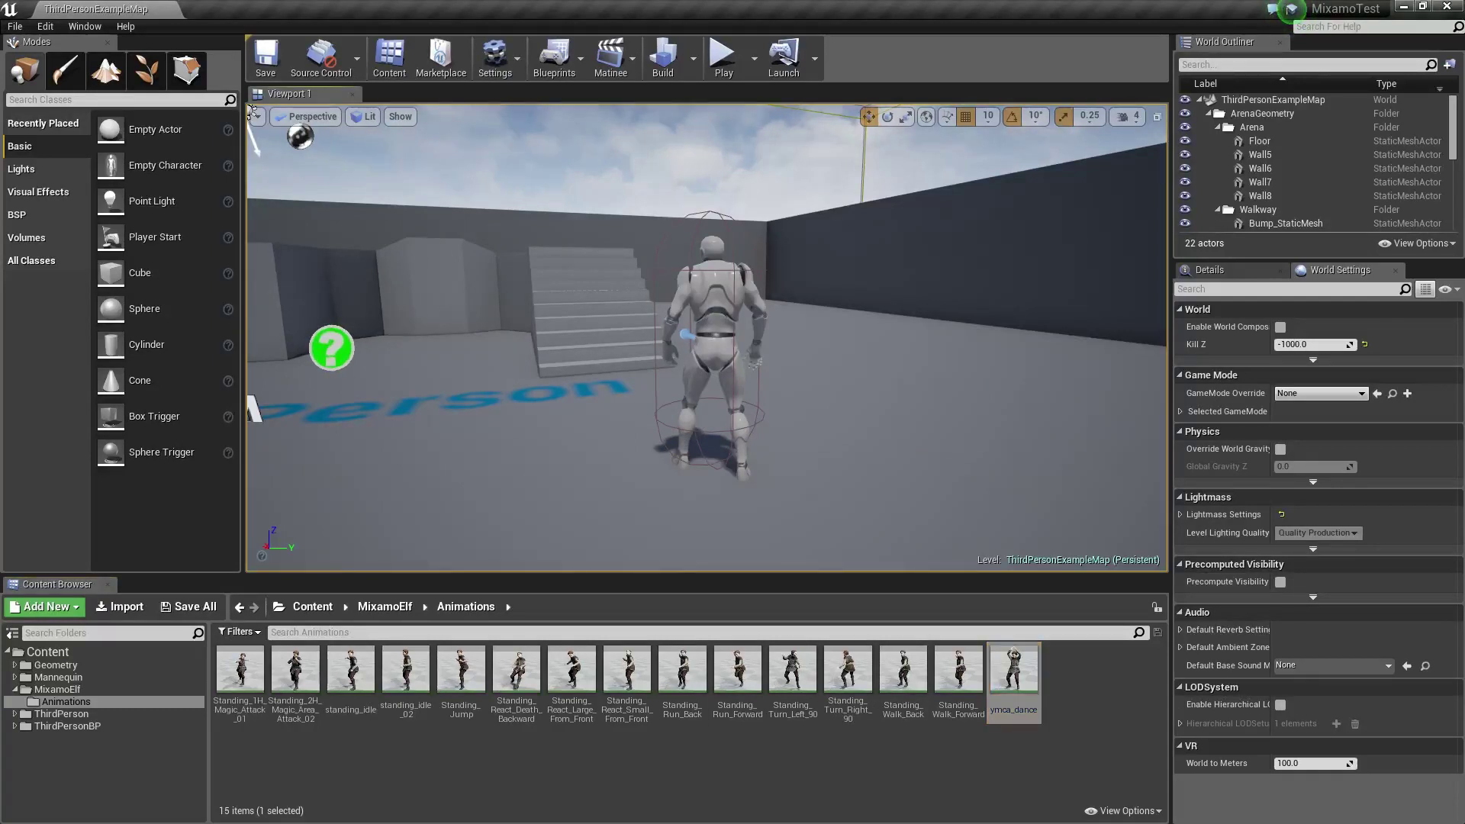
pyautogui.click(714, 321)
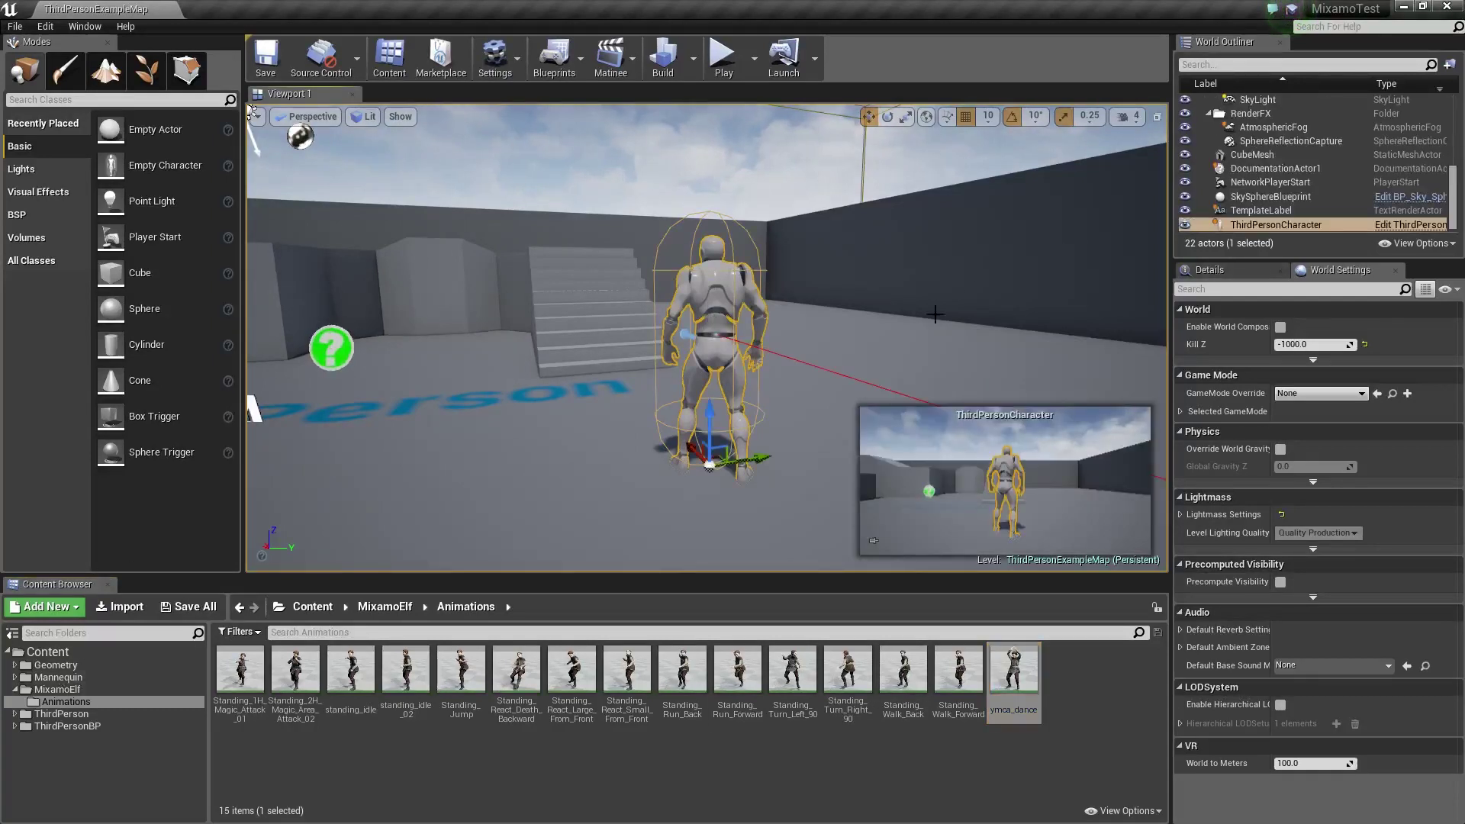
# In the ThirdPersonCharacter Blueprint, set the Mesh's skeletal mesh to MixamoElf
pyautogui.click(1407, 227)
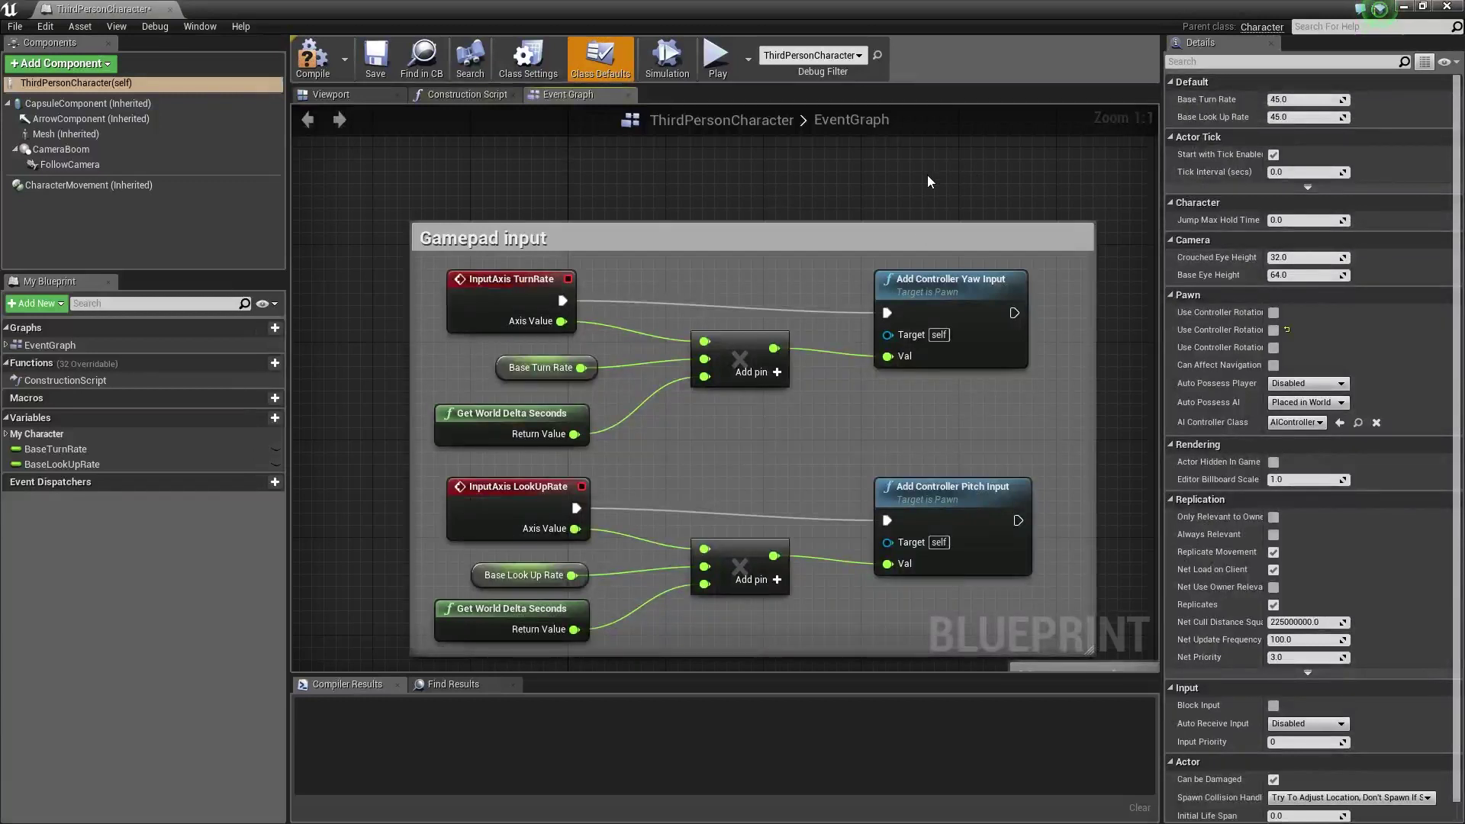
pyautogui.click(68, 134)
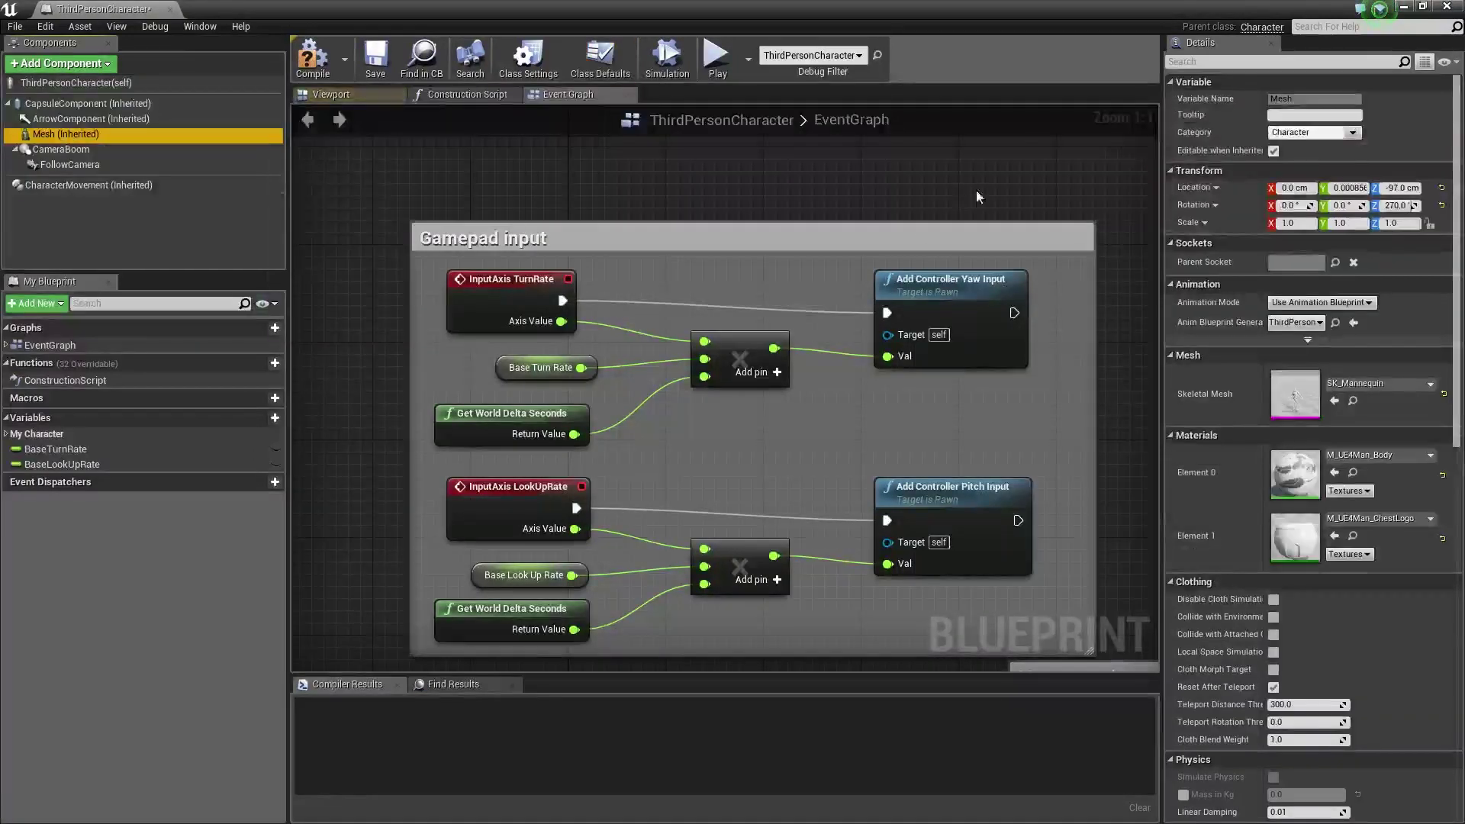
pyautogui.click(1431, 384)
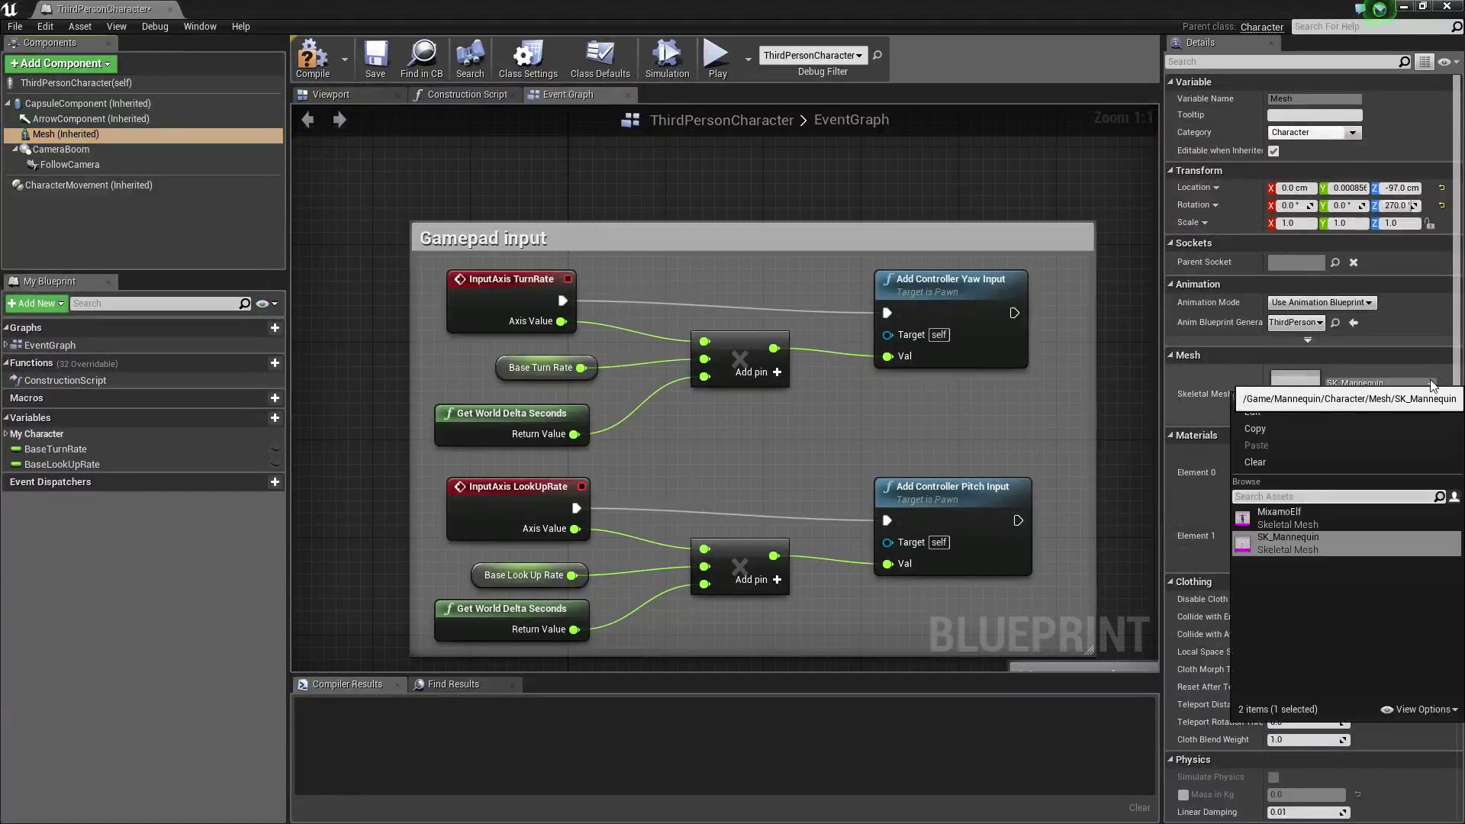
pyautogui.click(1325, 520)
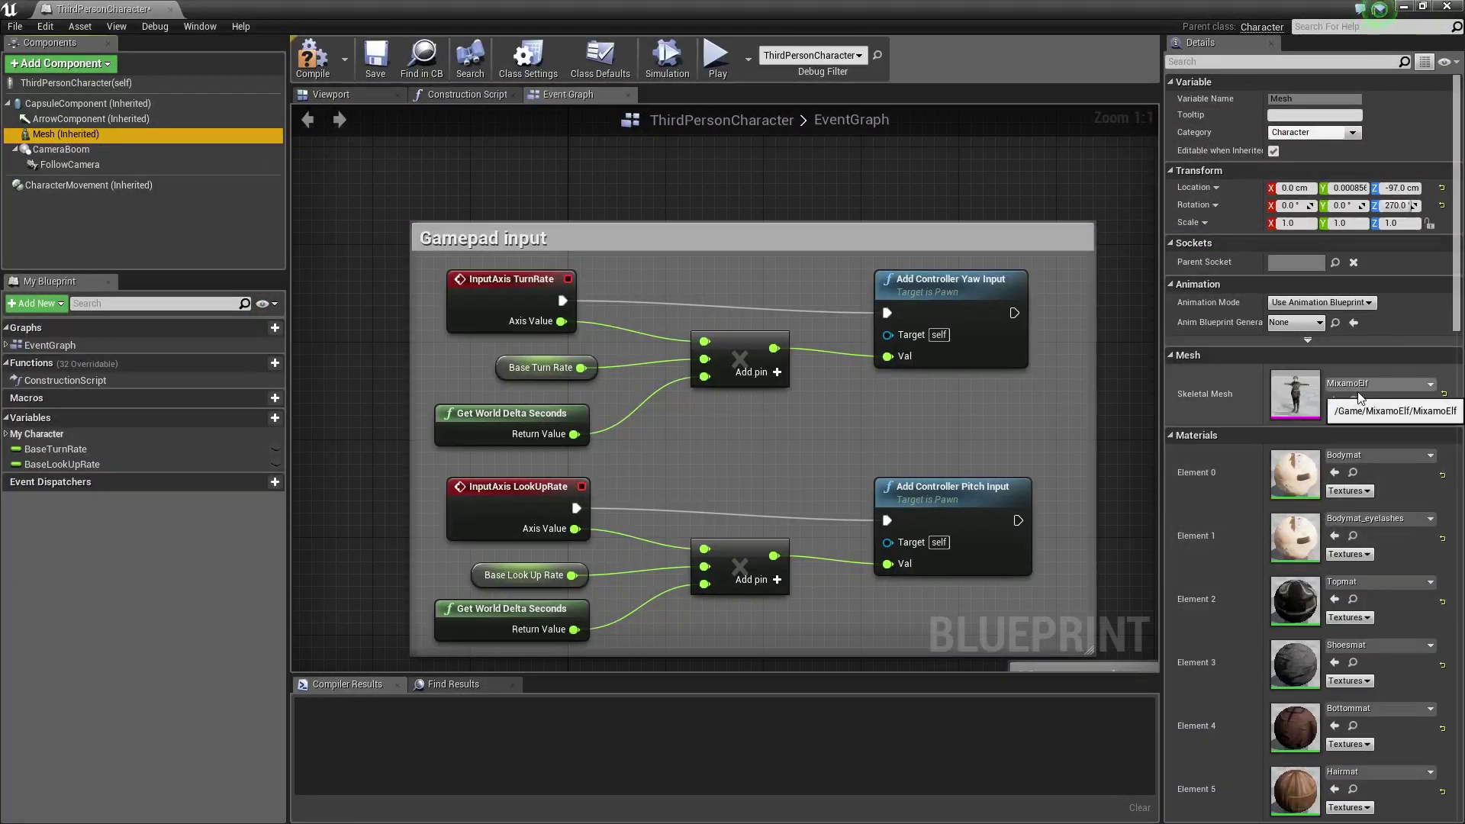
# Set Animation Mode to Use Animation Asset with standing_idle_02, then compile and close
pyautogui.click(1308, 340)
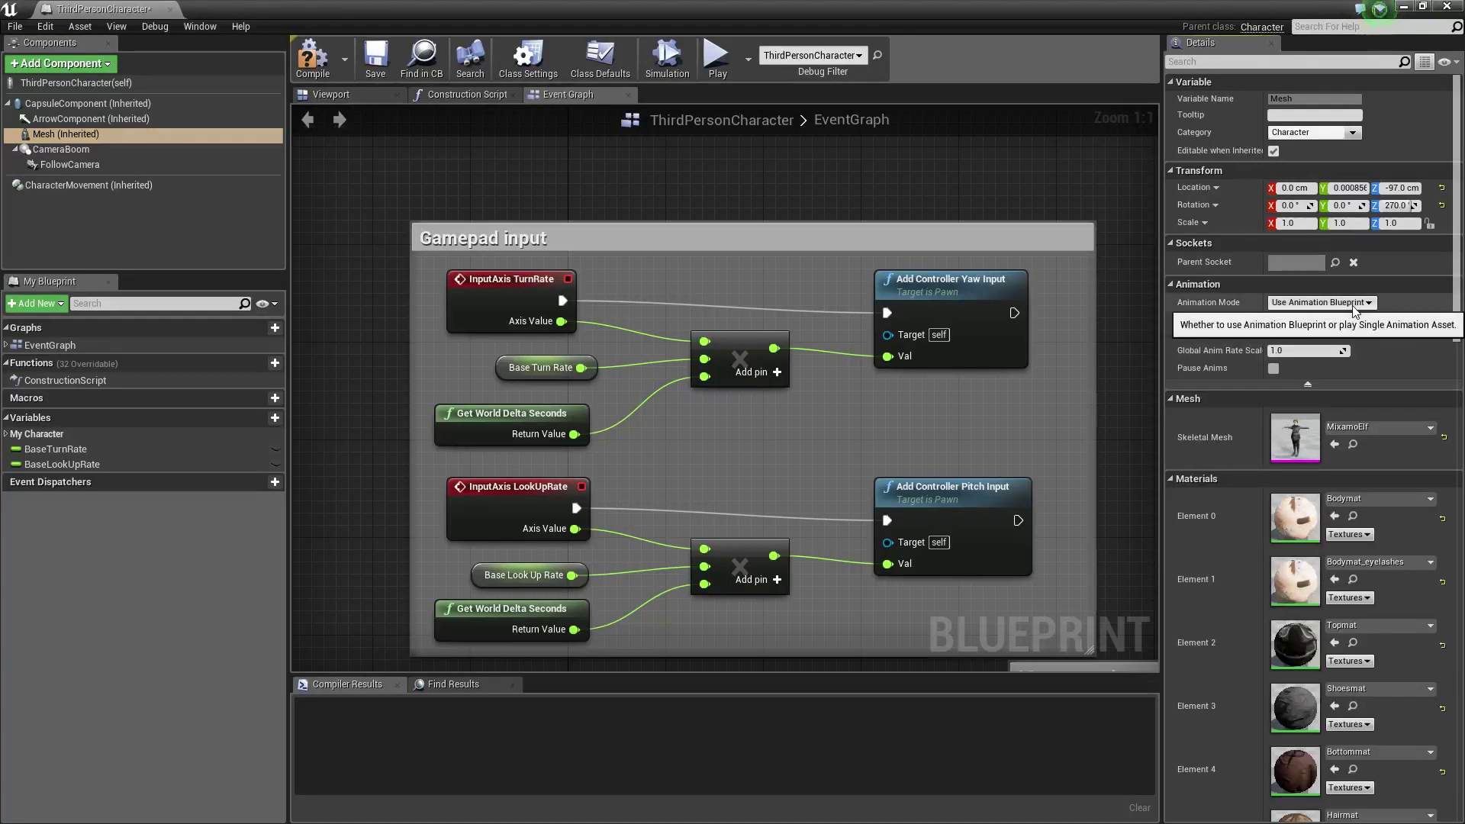
pyautogui.click(1371, 305)
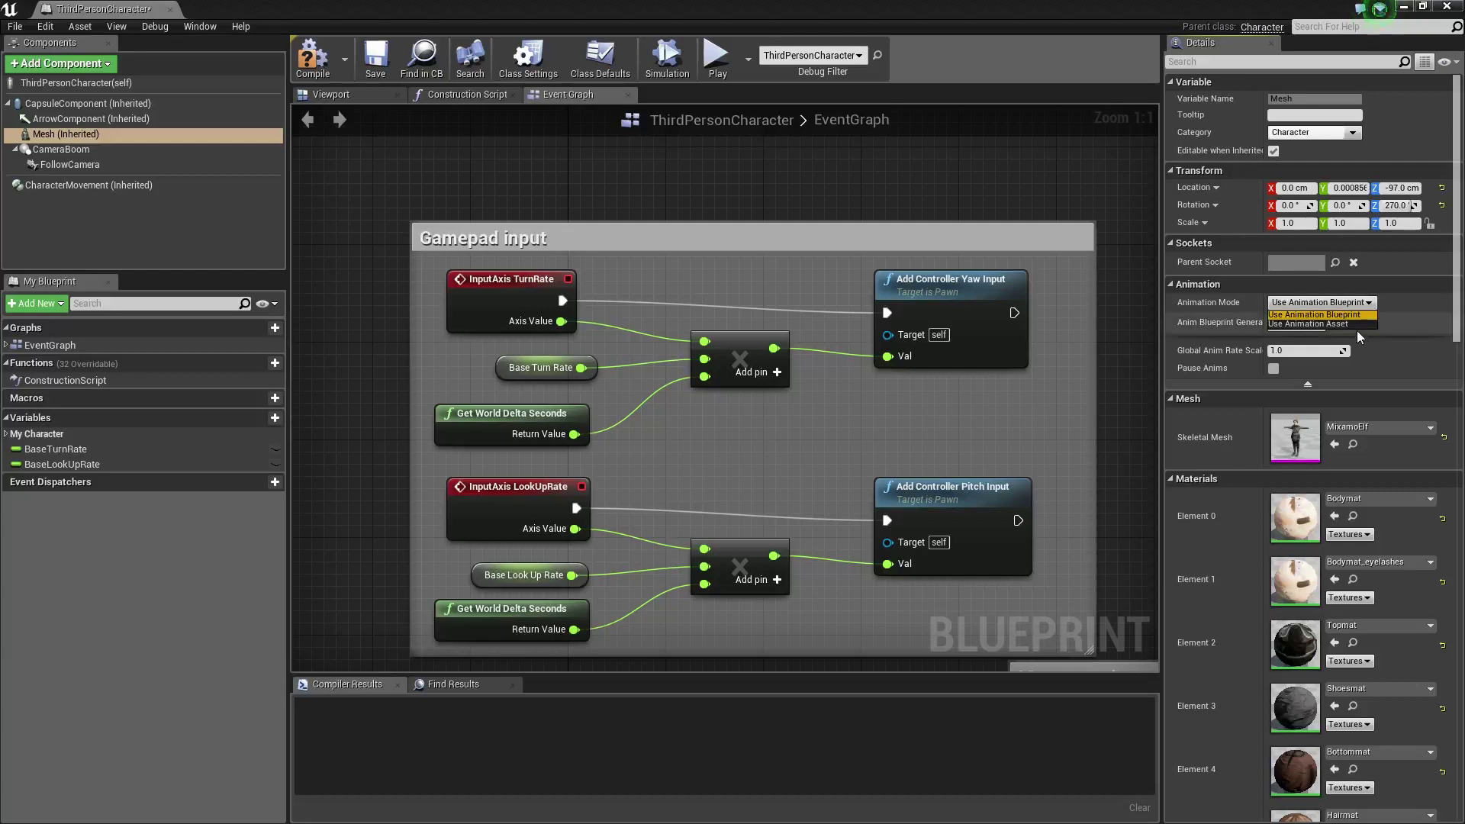
pyautogui.click(1342, 323)
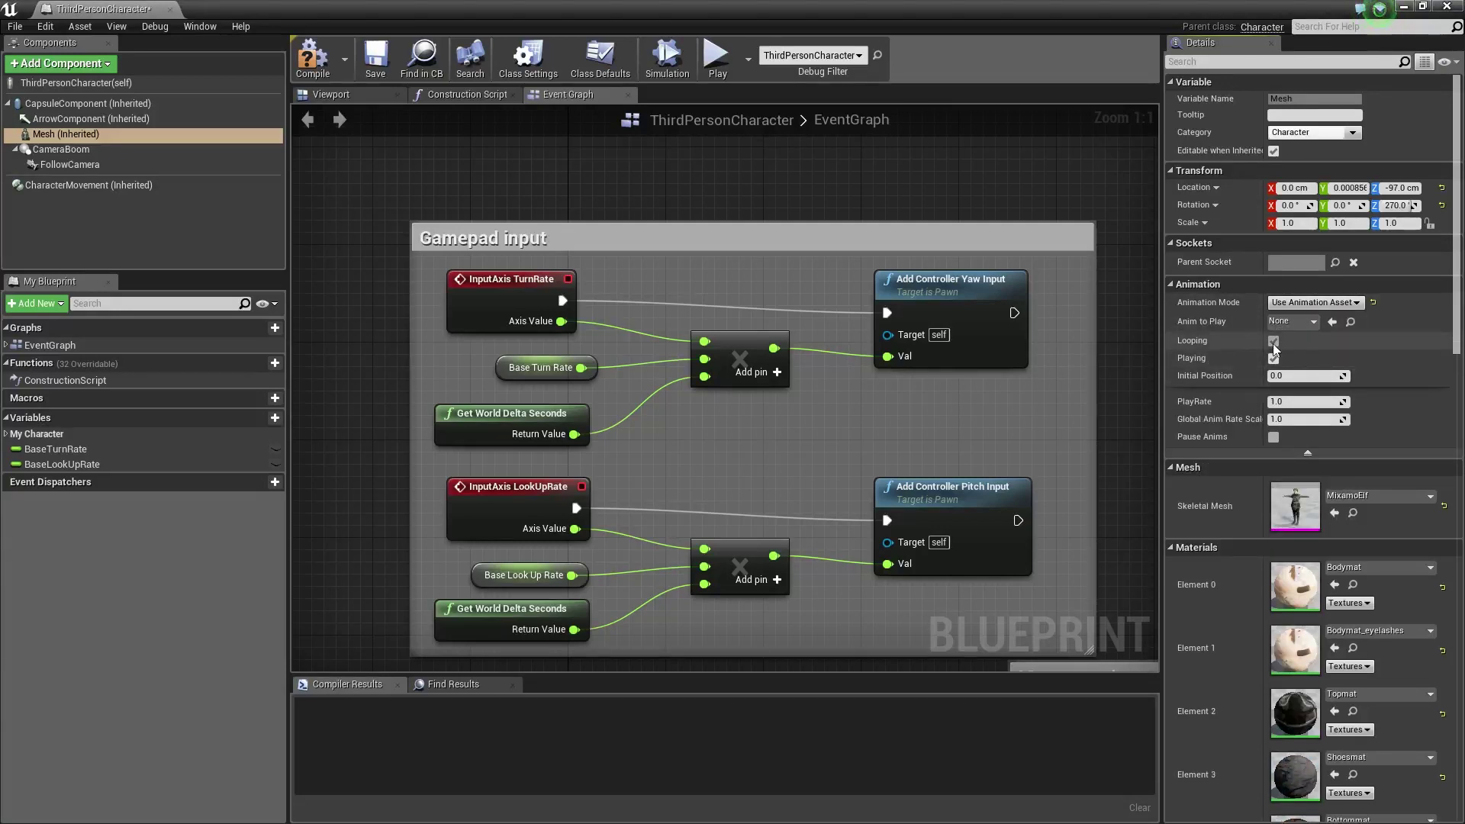
pyautogui.click(1311, 317)
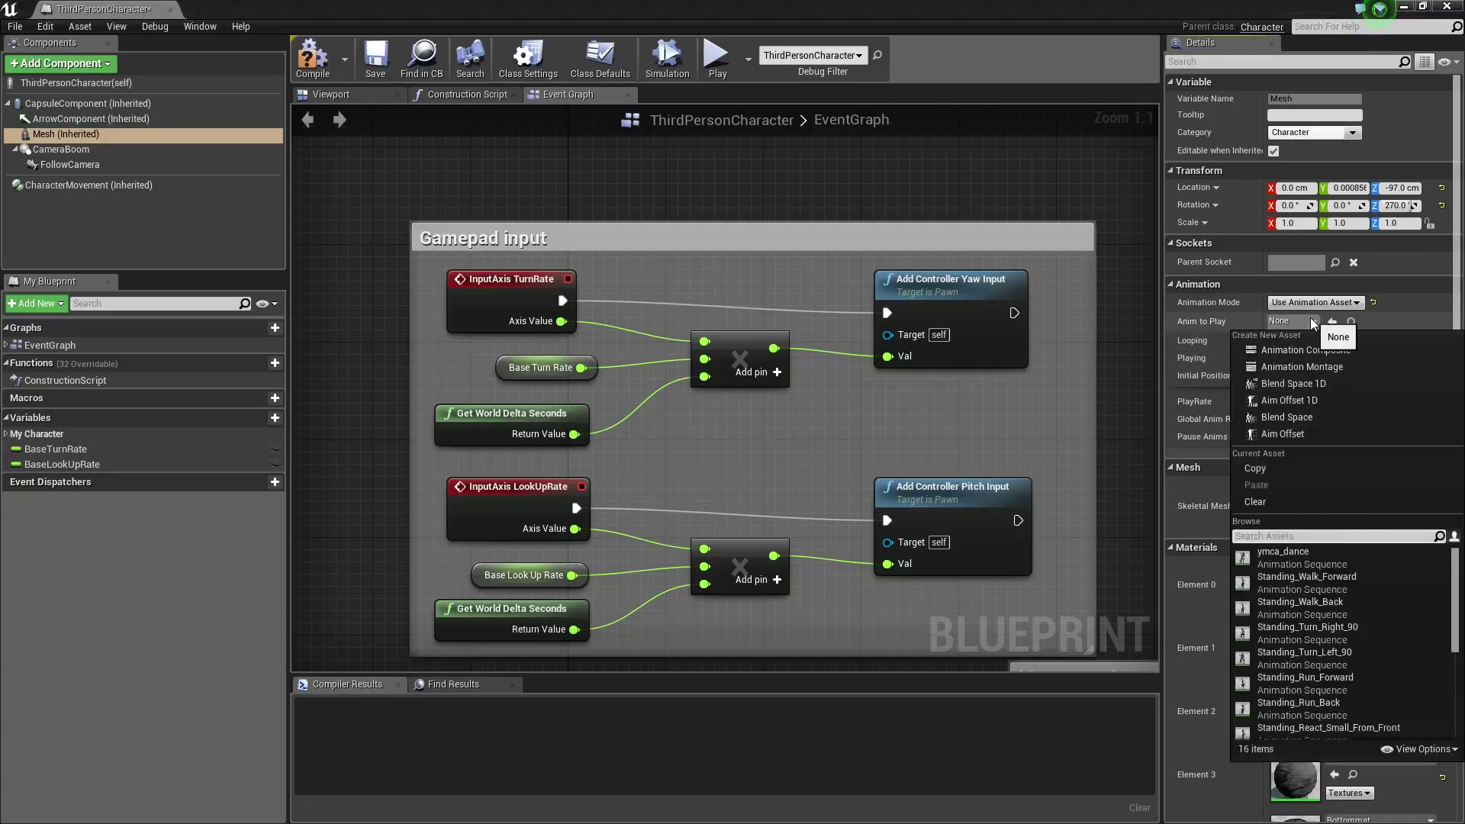
pyautogui.scroll(-5, 1454, 673)
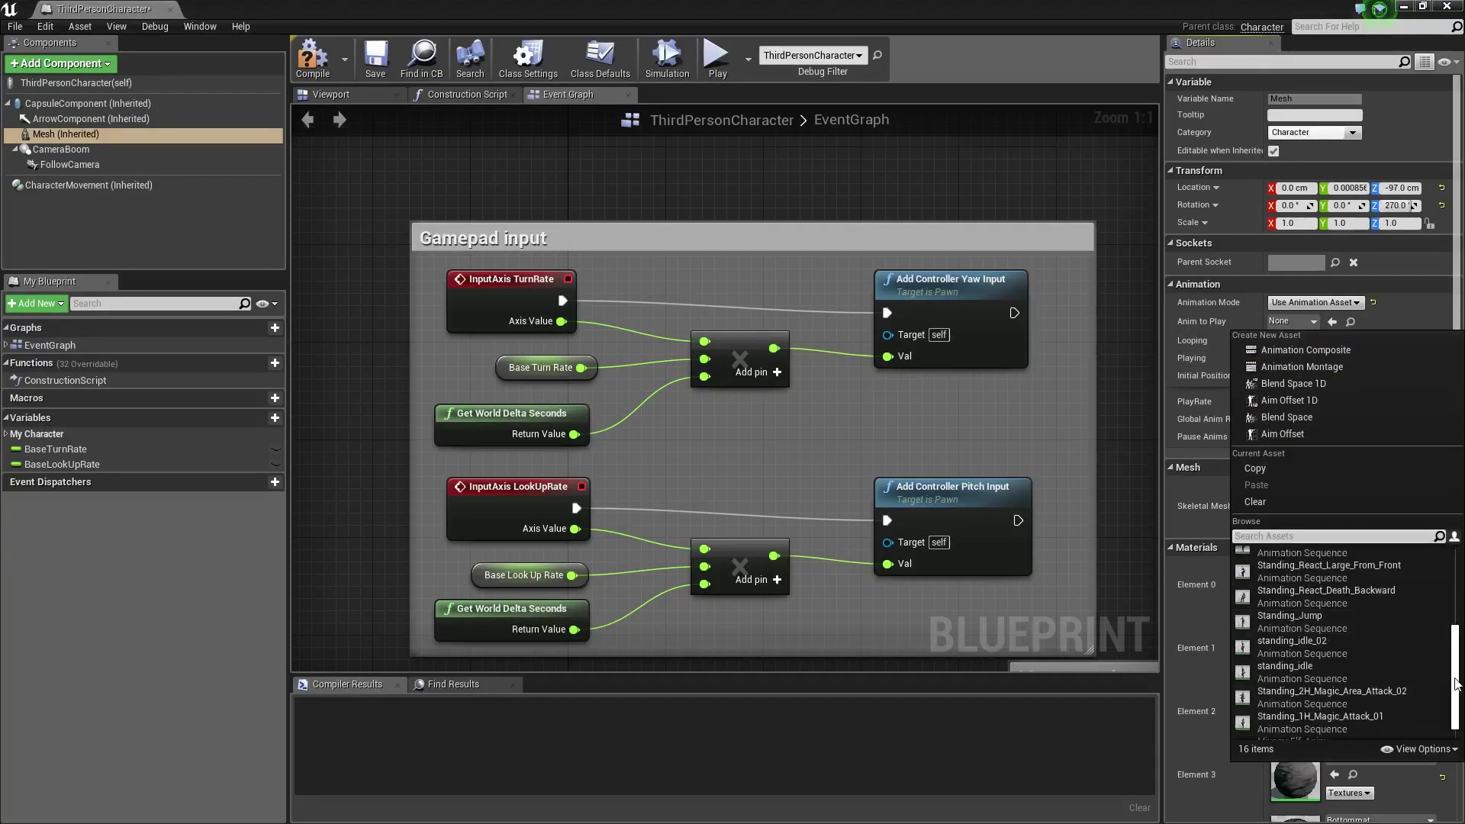
pyautogui.click(1325, 647)
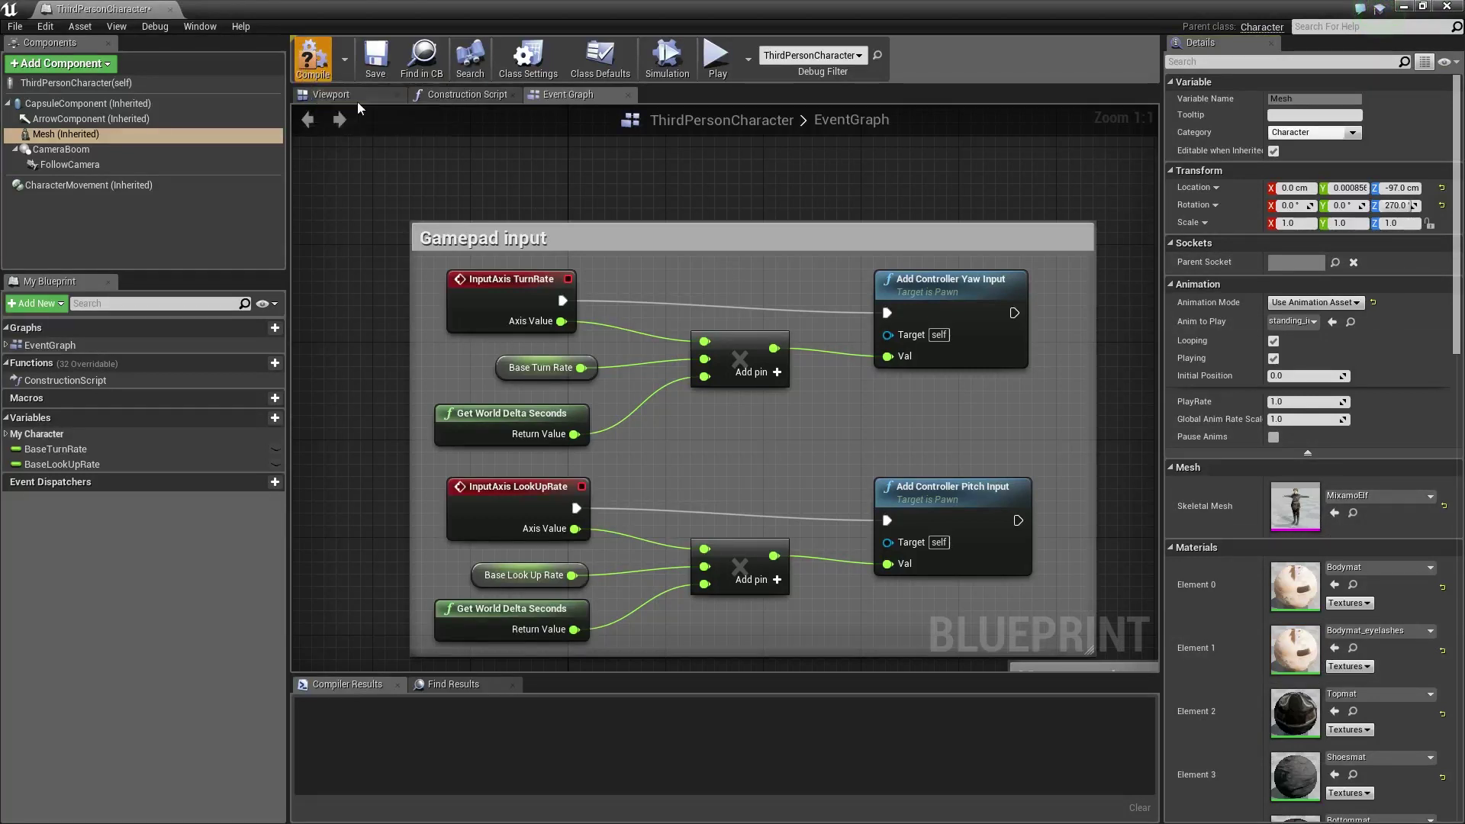
pyautogui.click(308, 70)
pyautogui.click(363, 94)
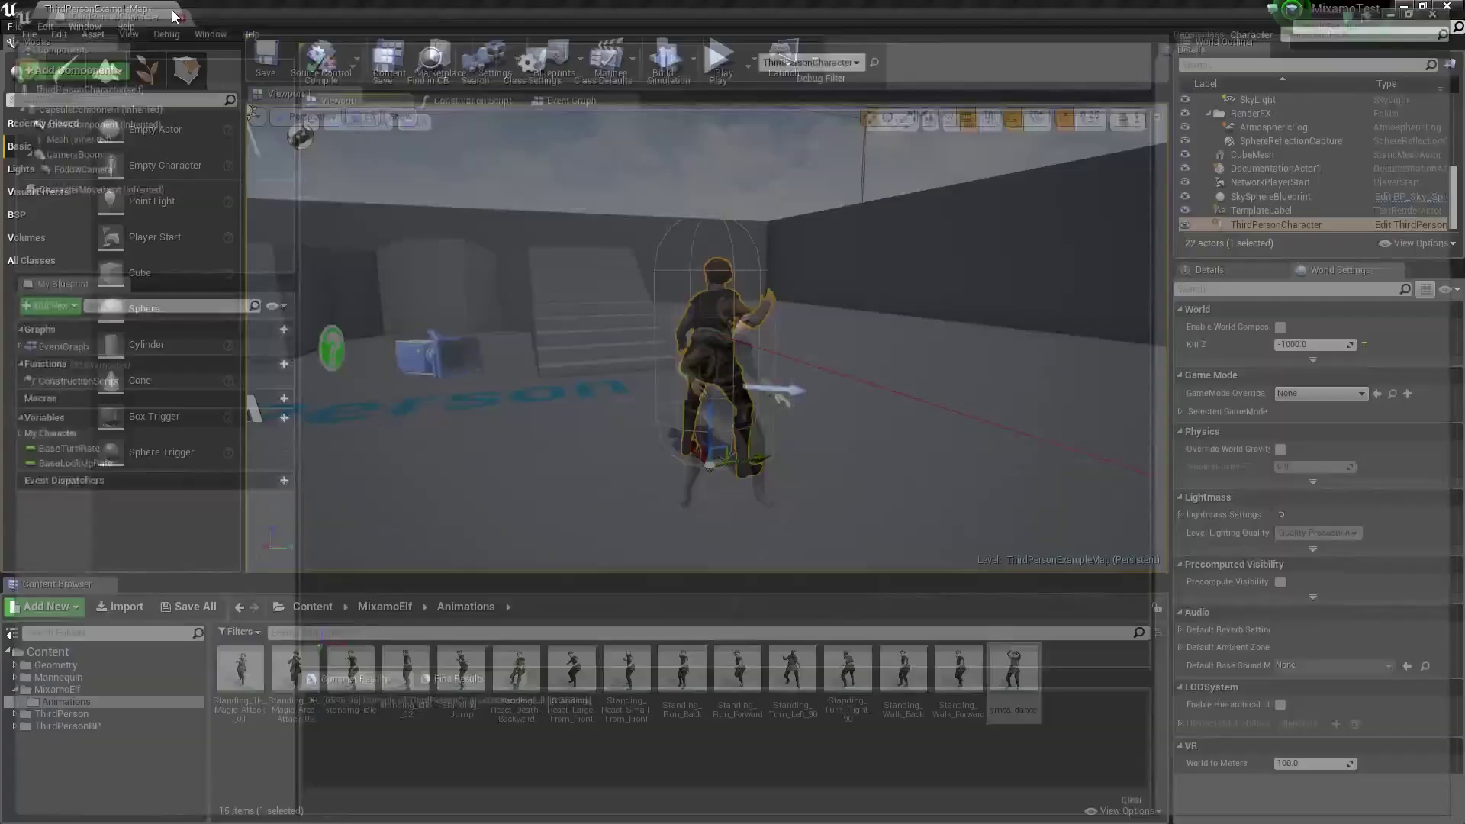
pyautogui.click(169, 8)
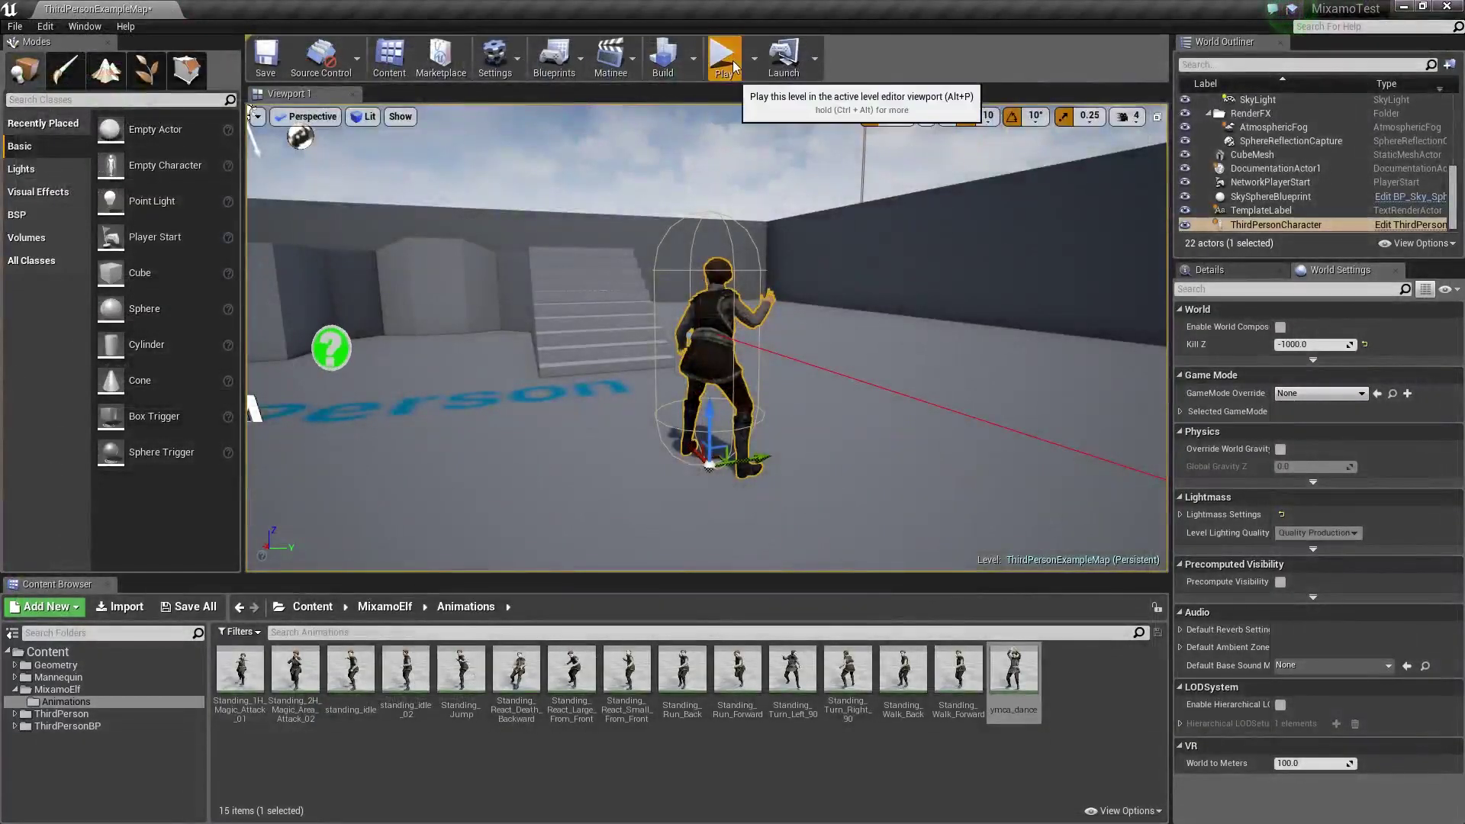
# Start Play mode and walk the elf around the level and onto the stairs
pyautogui.click(722, 55)
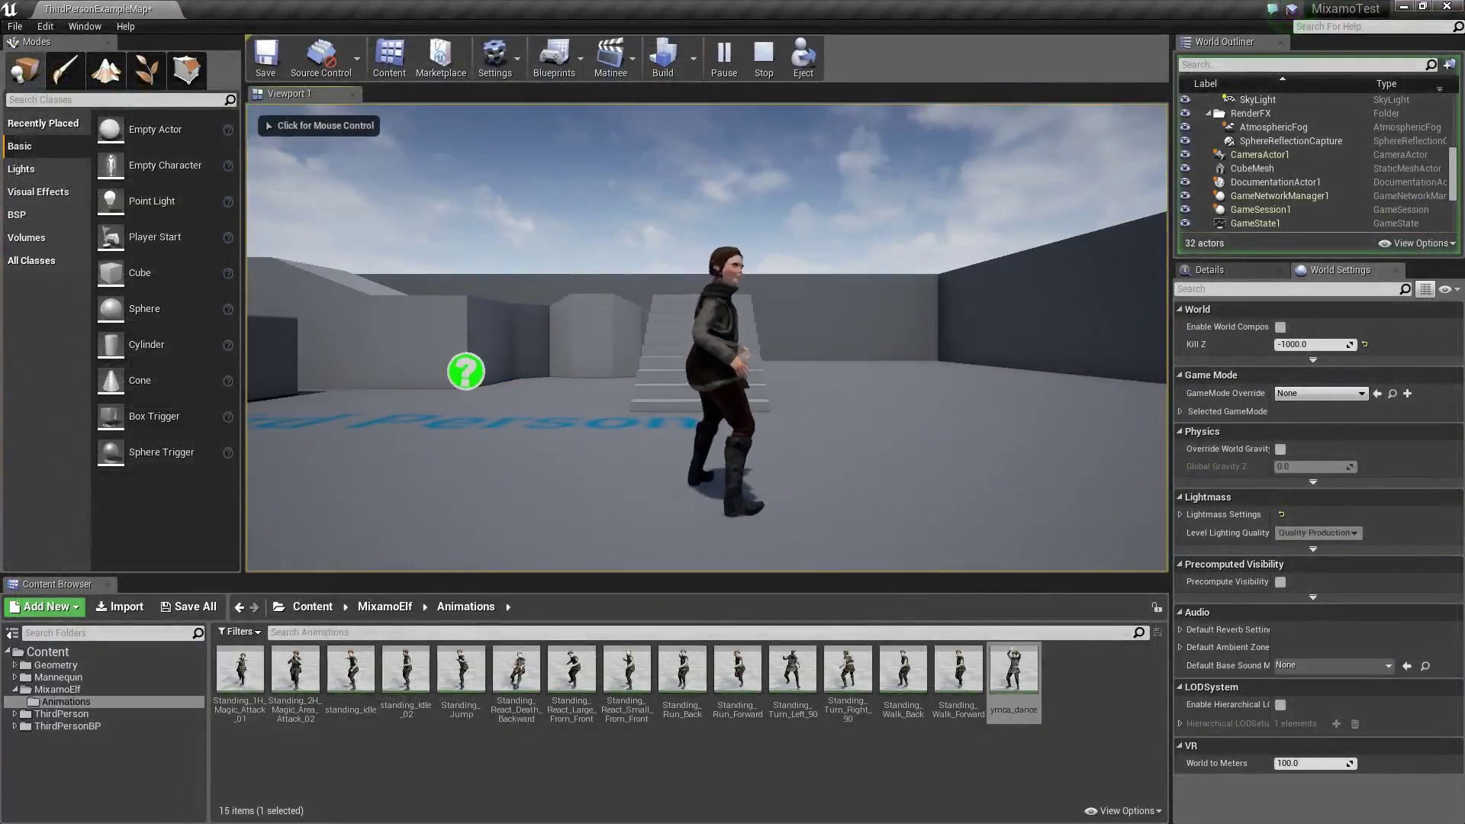
pyautogui.click(707, 338)
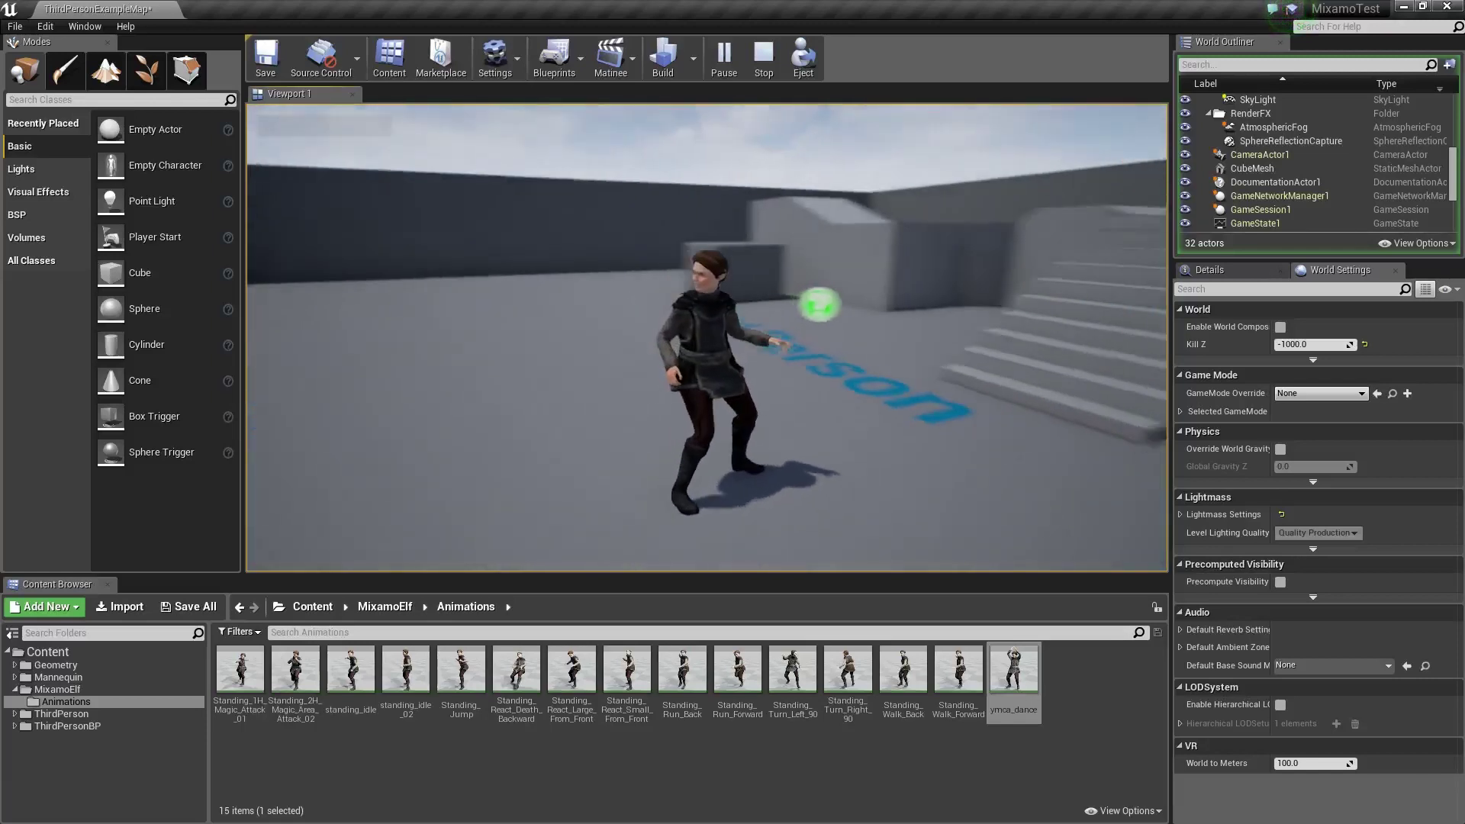
pyautogui.press('w')
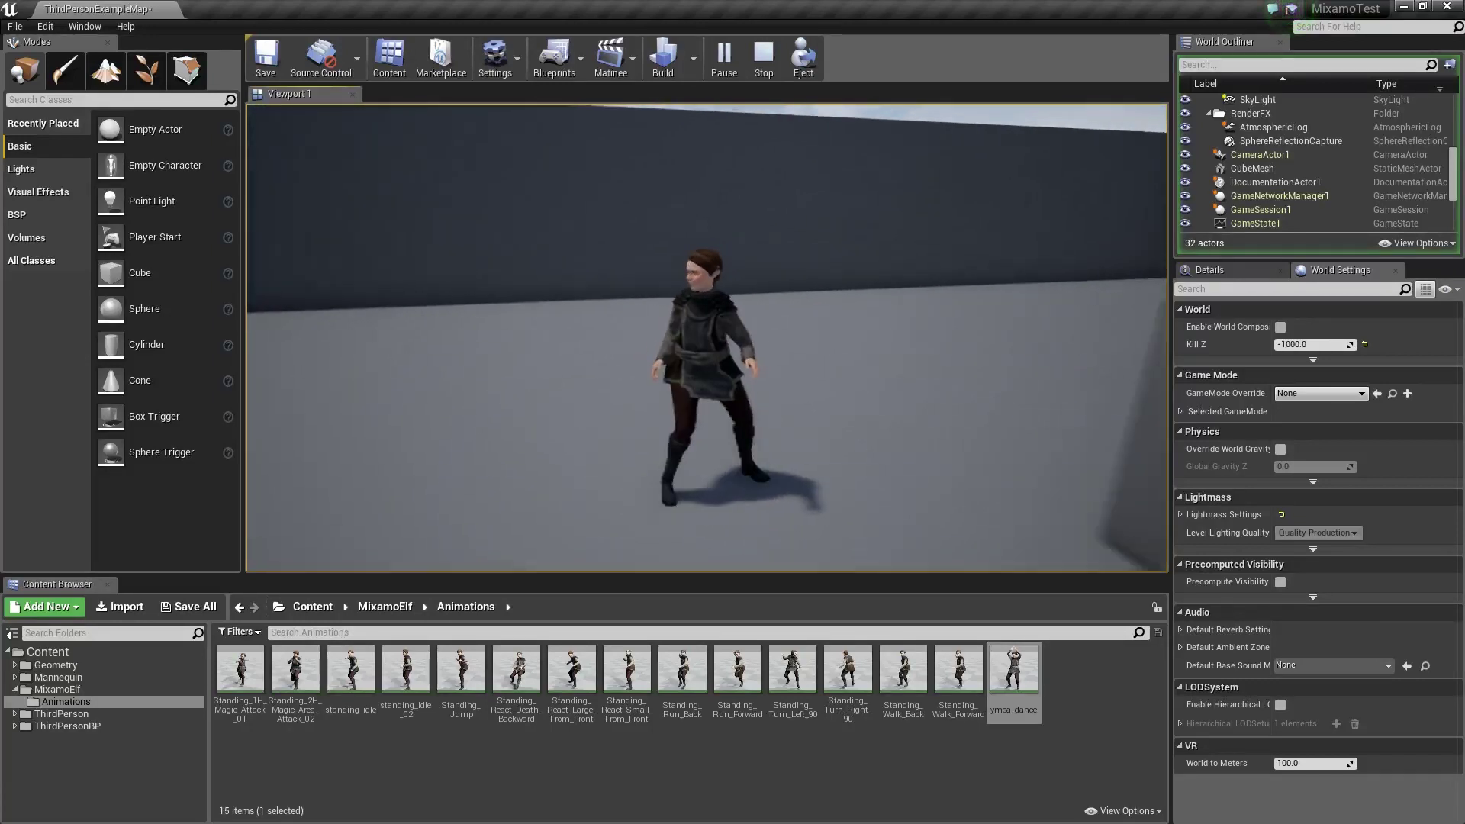
pyautogui.press('a')
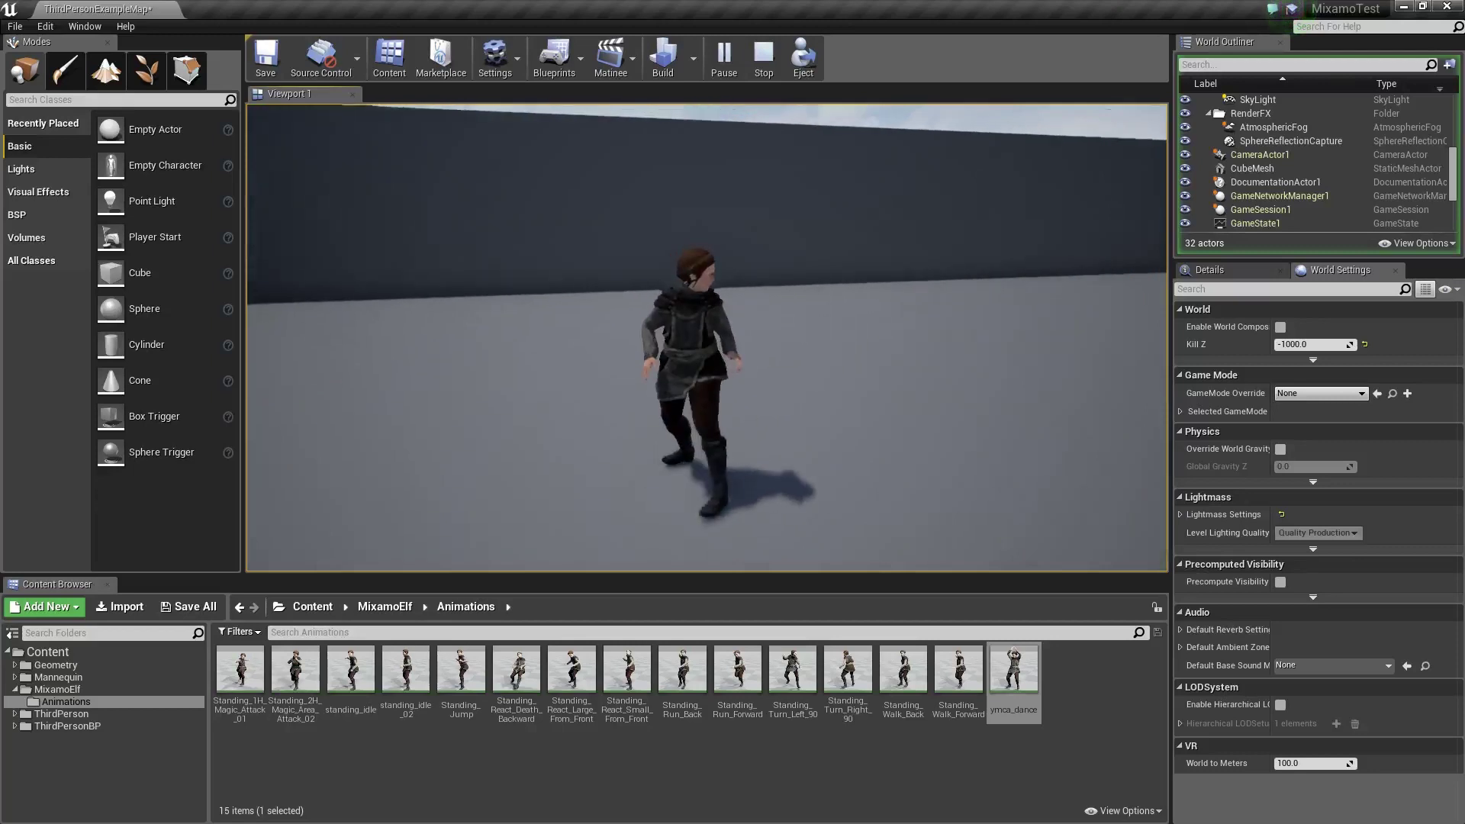
pyautogui.press('w')
pyautogui.press('d')
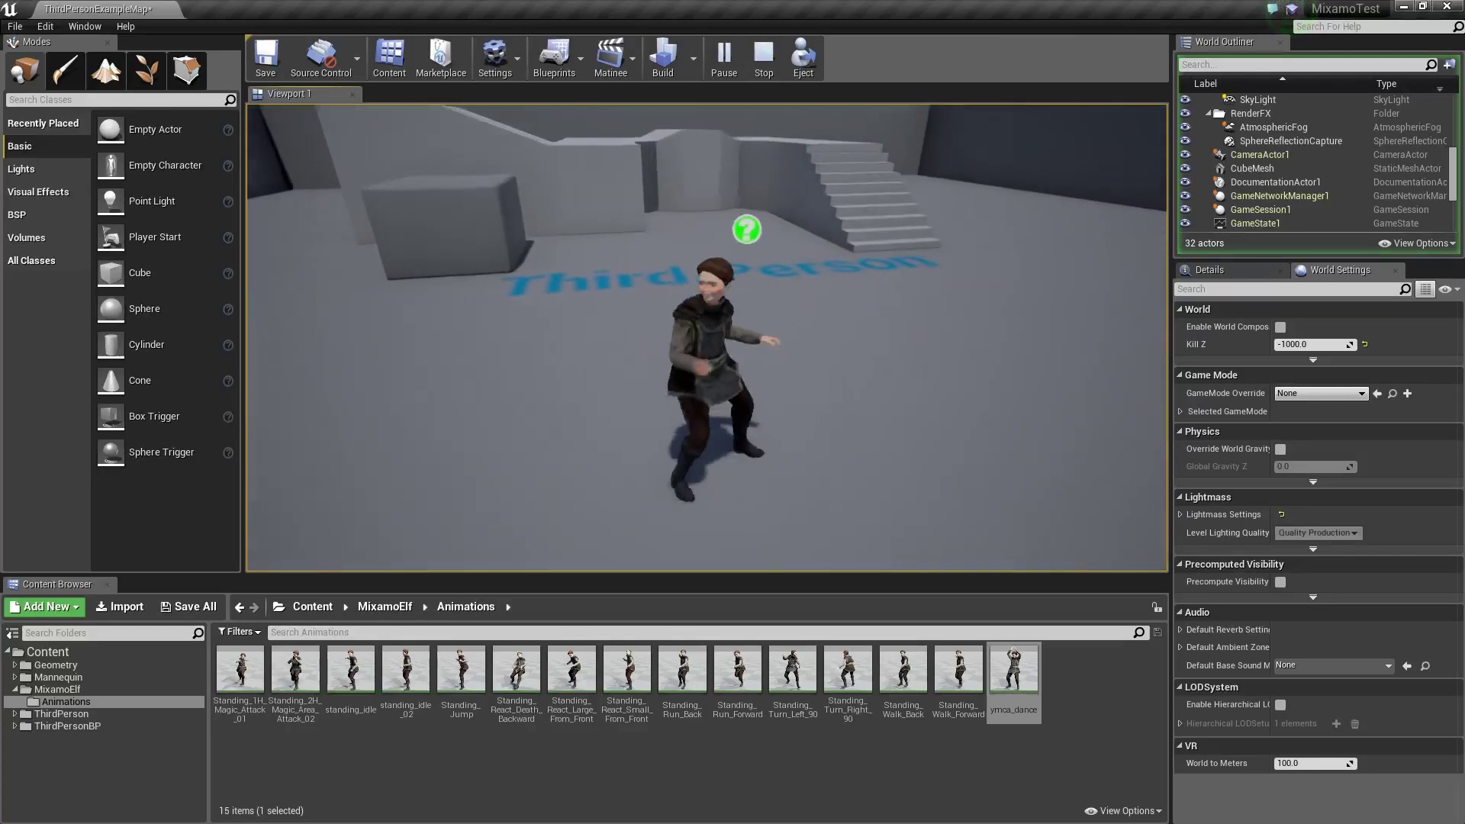
pyautogui.press('w')
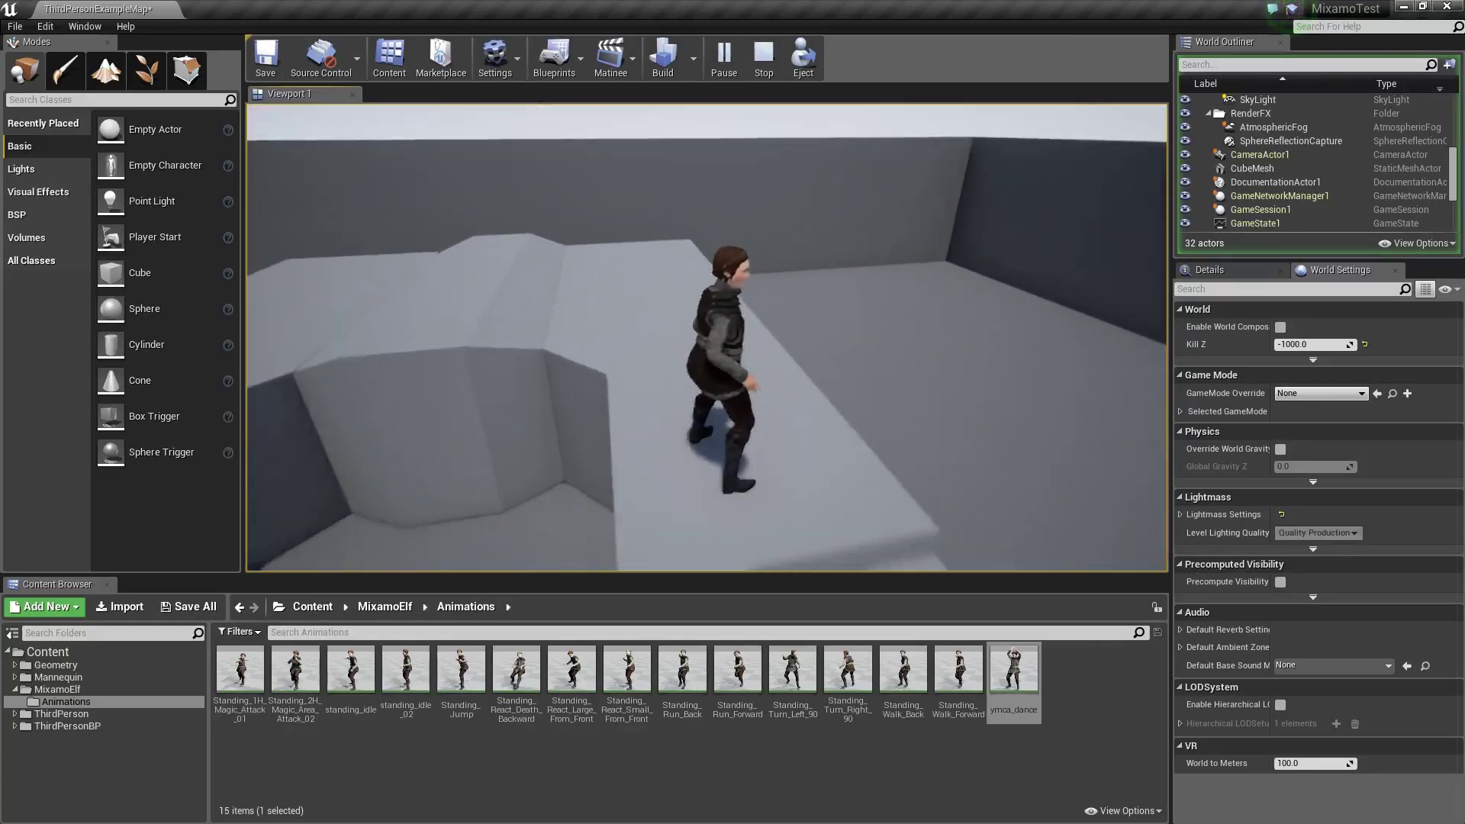
# Walk across the platform top, jump off the edge, then end the play session
pyautogui.press('a')
pyautogui.press('s')
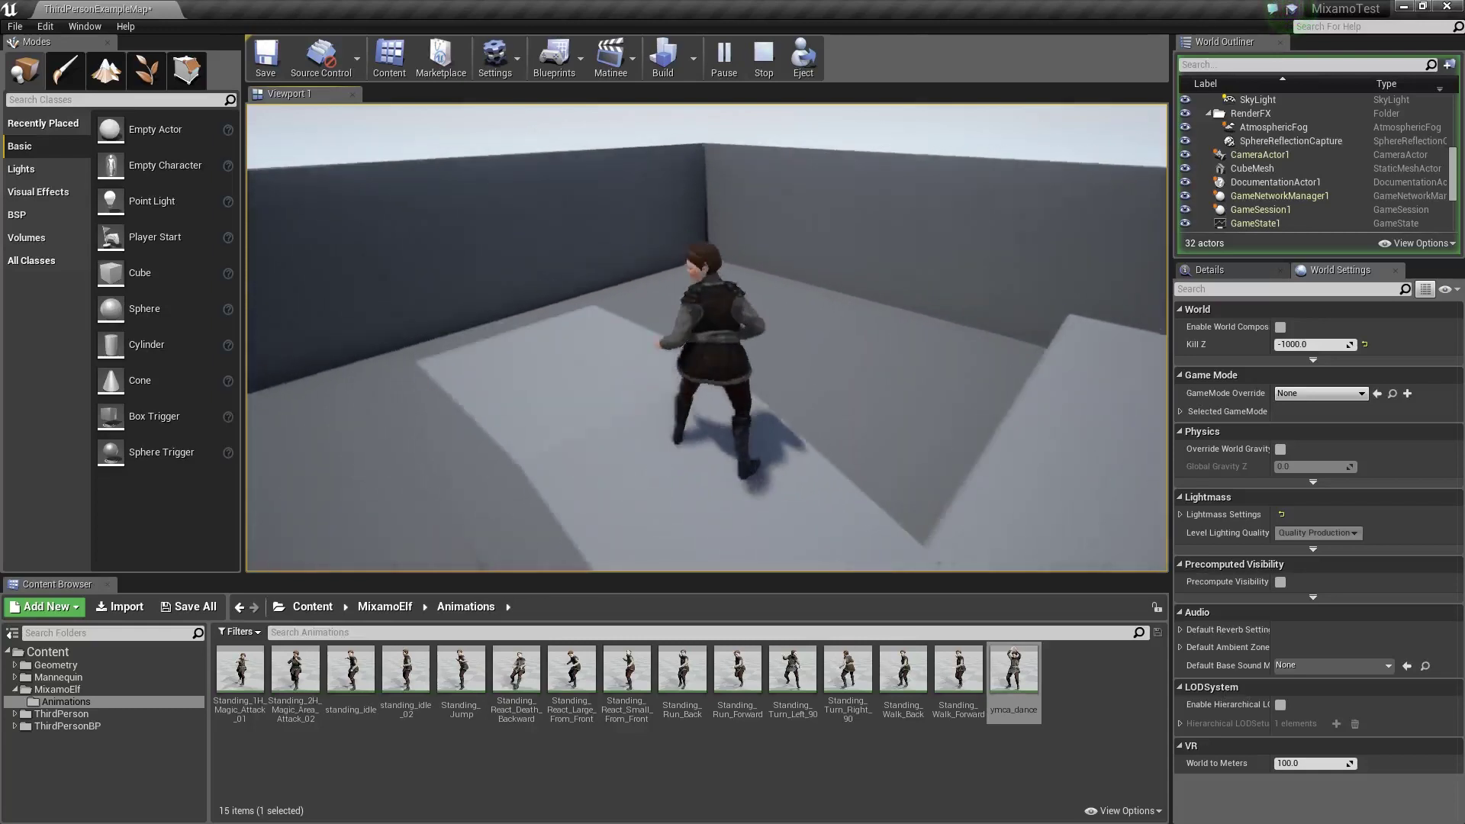
pyautogui.press('space')
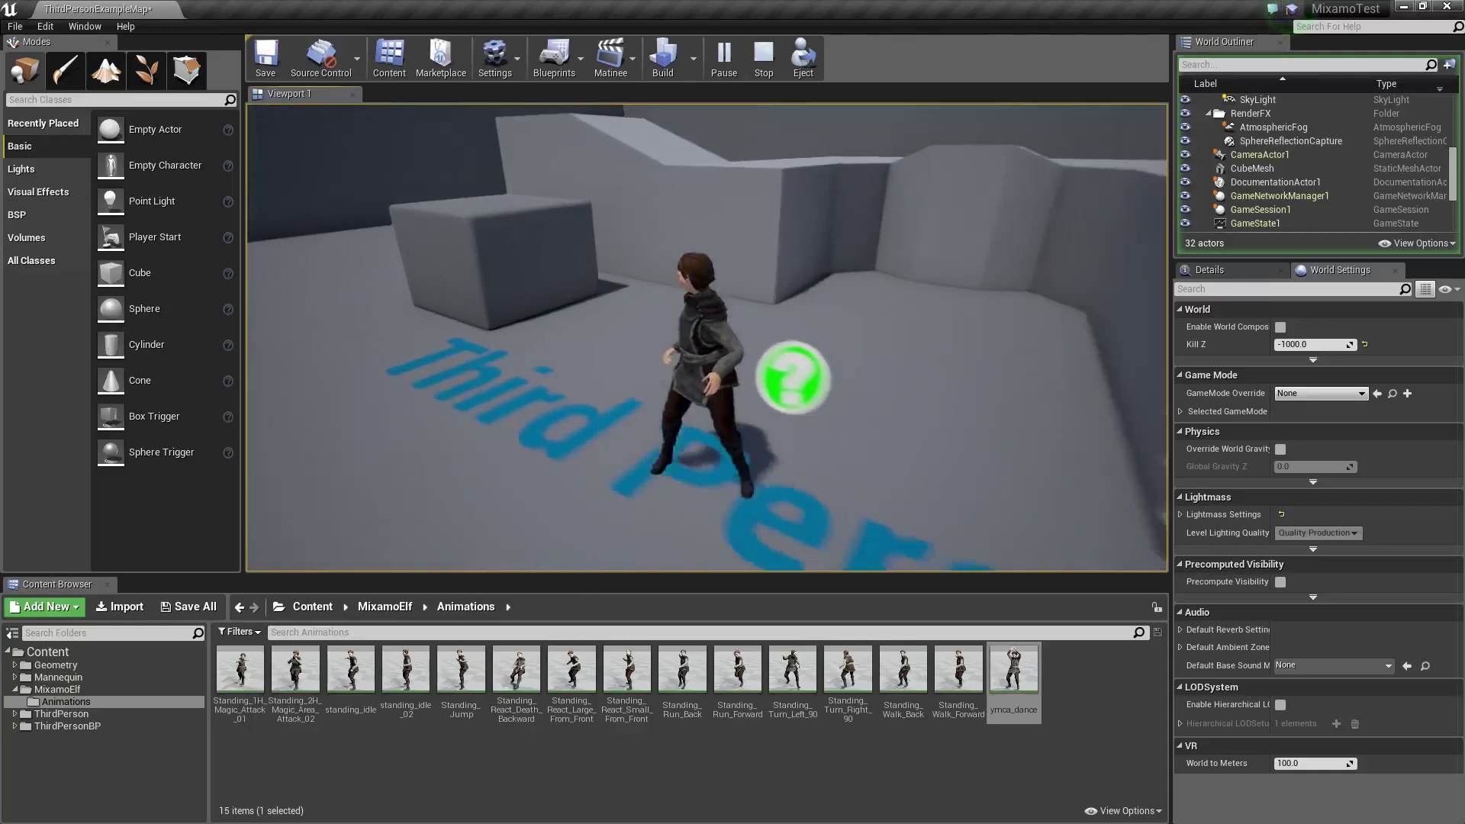
pyautogui.press('w')
pyautogui.press('s')
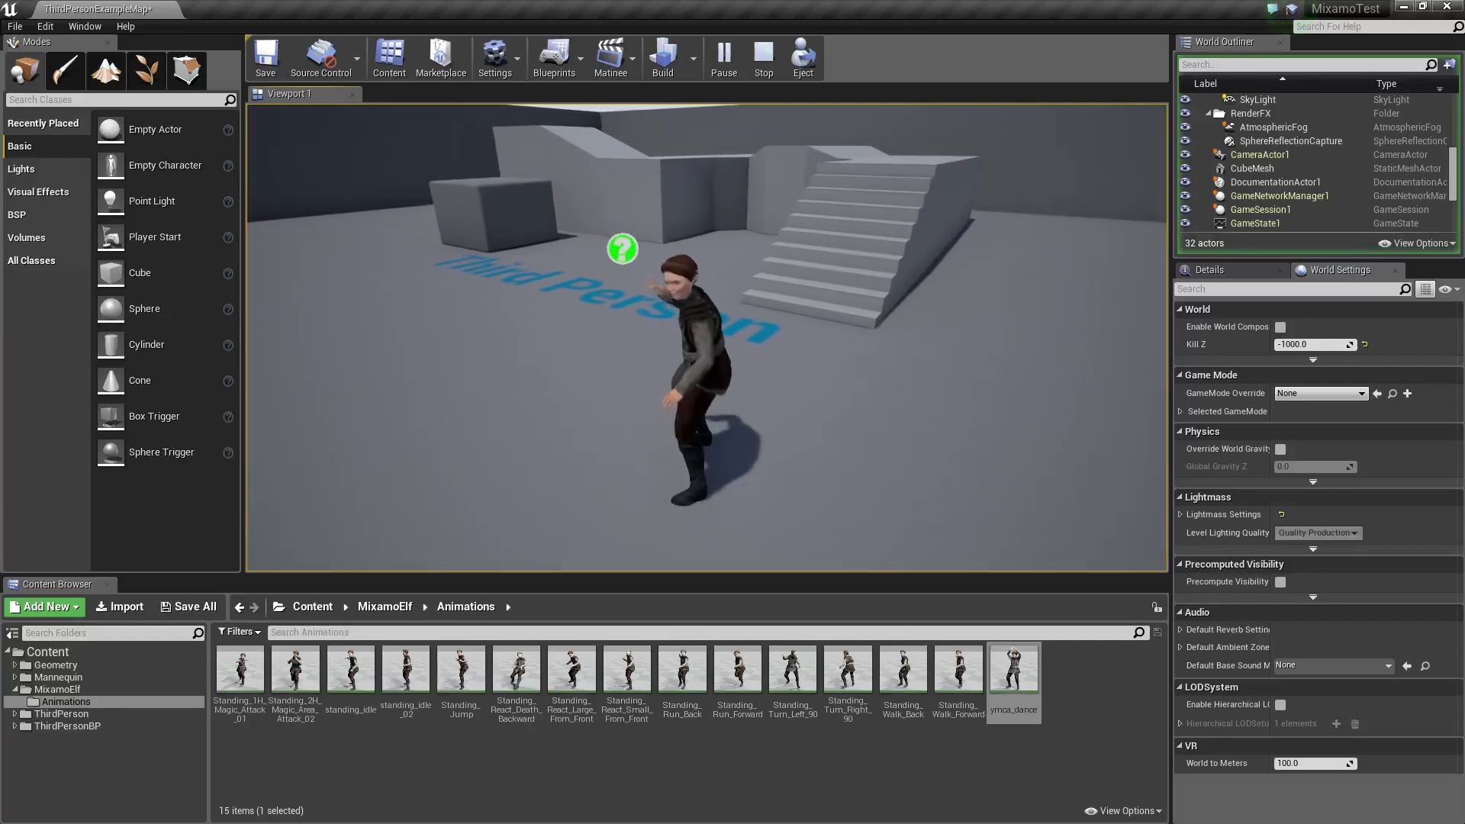
pyautogui.press('Escape')
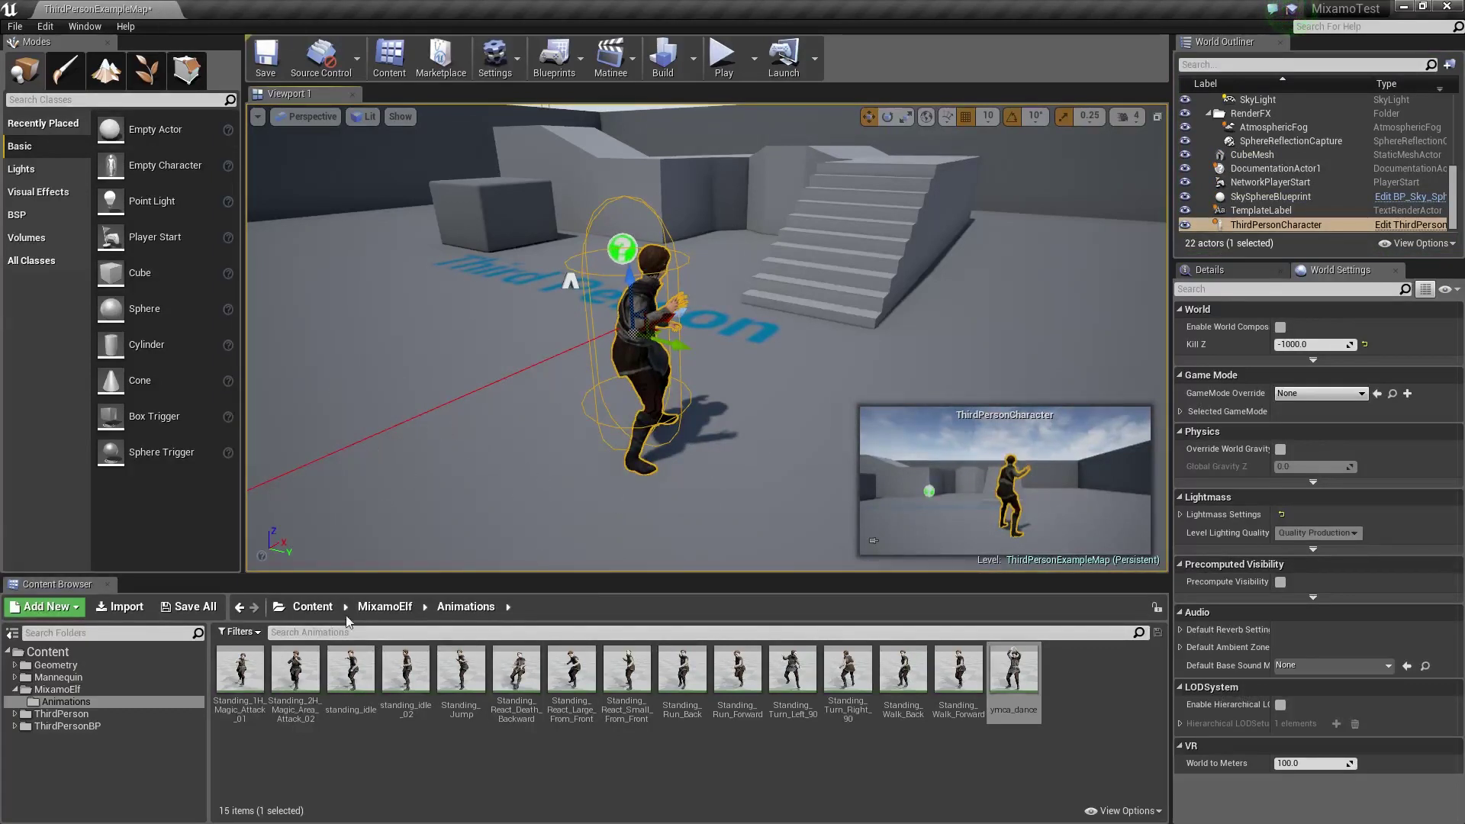
# Open the ThirdPersonCharacter Blueprint from ThirdPersonBP > Blueprints and clear space in the graph
pyautogui.click(14, 725)
pyautogui.click(42, 738)
pyautogui.click(240, 673)
pyautogui.doubleClick(239, 675)
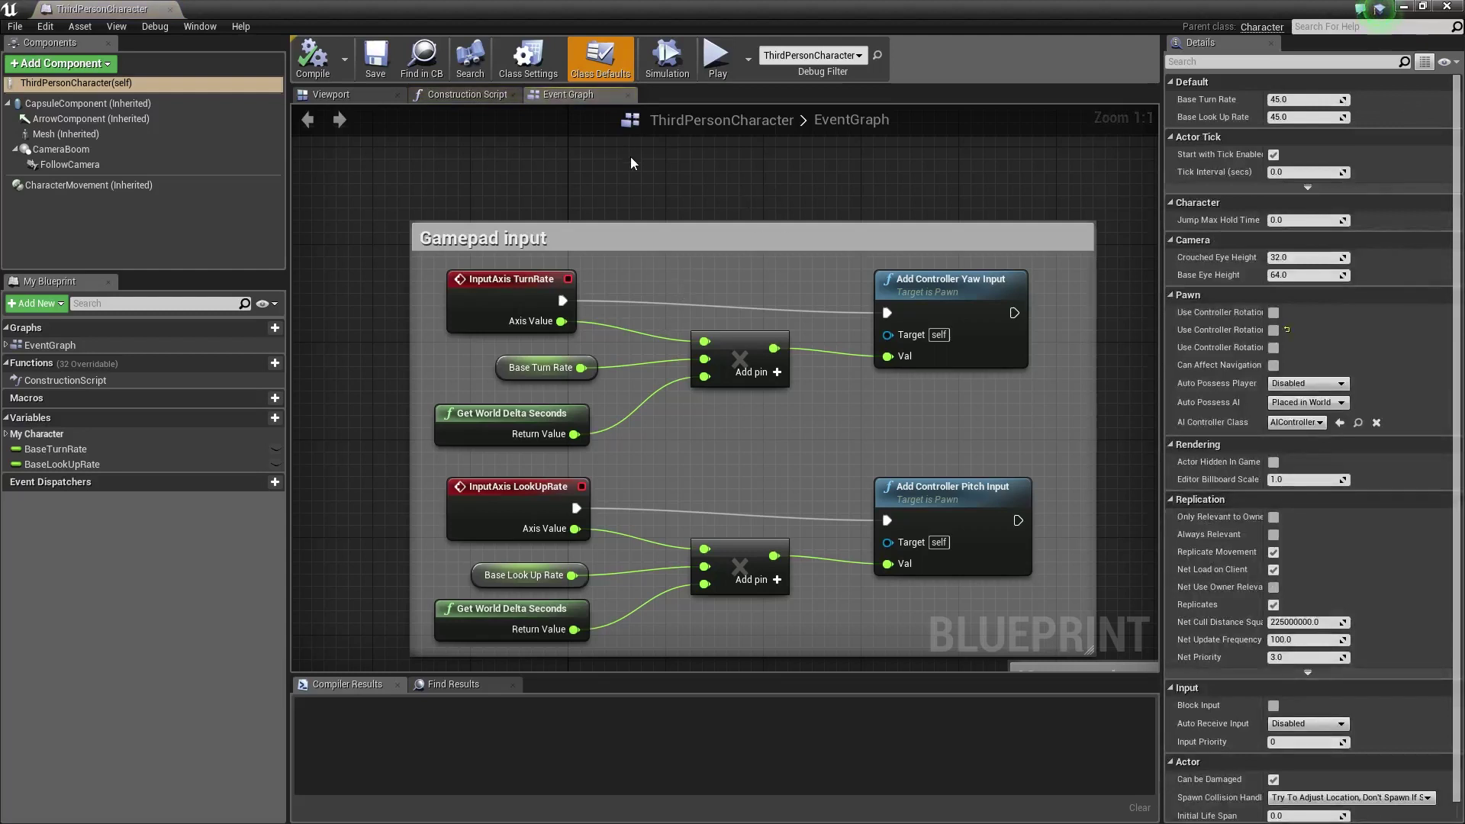
pyautogui.moveTo(630, 157); pyautogui.dragTo(667, 339, button='right')
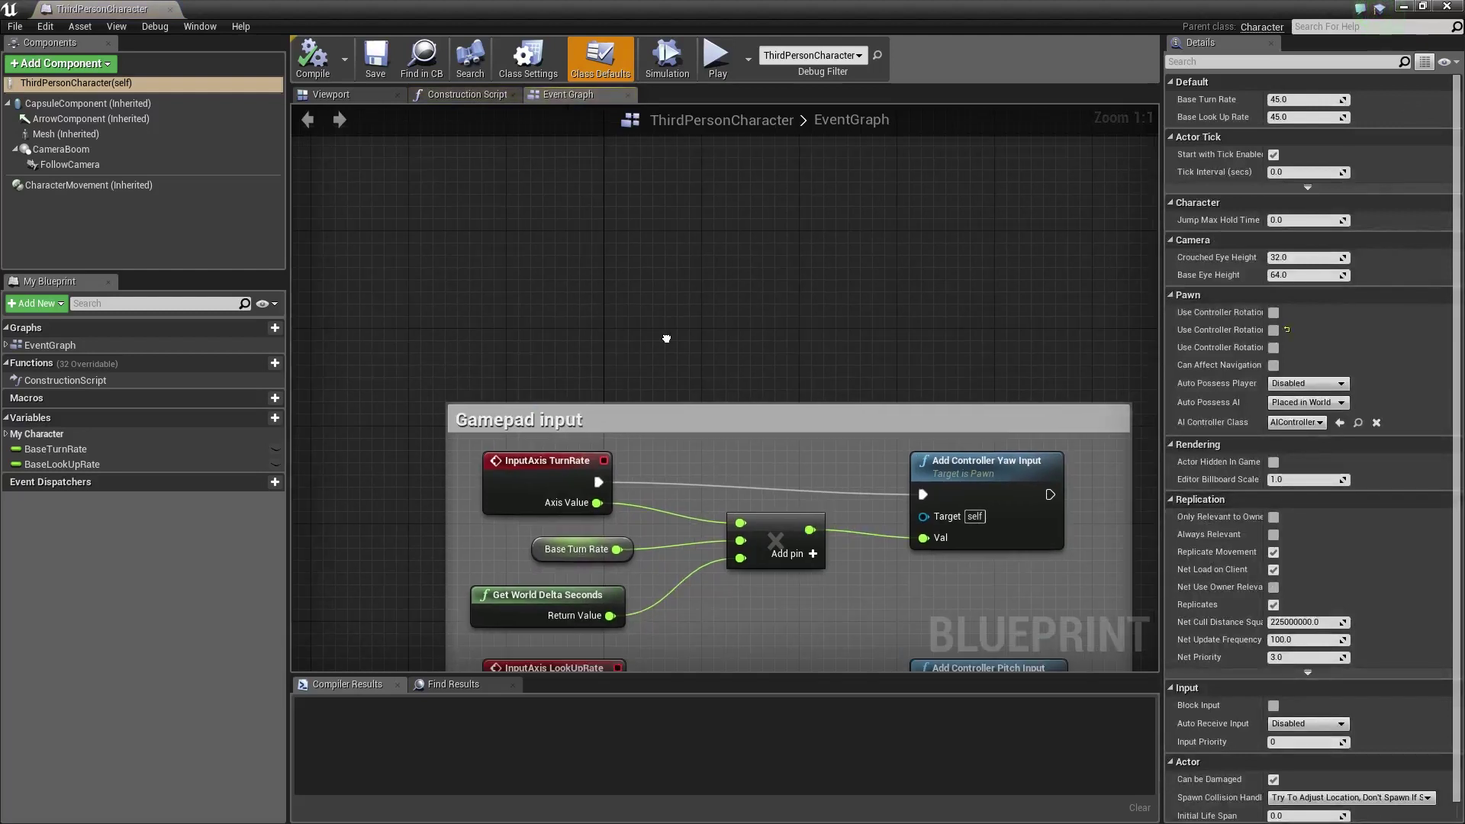
# Add a Y keyboard input event node to the EventGraph
pyautogui.rightClick(496, 266)
pyautogui.write('c')
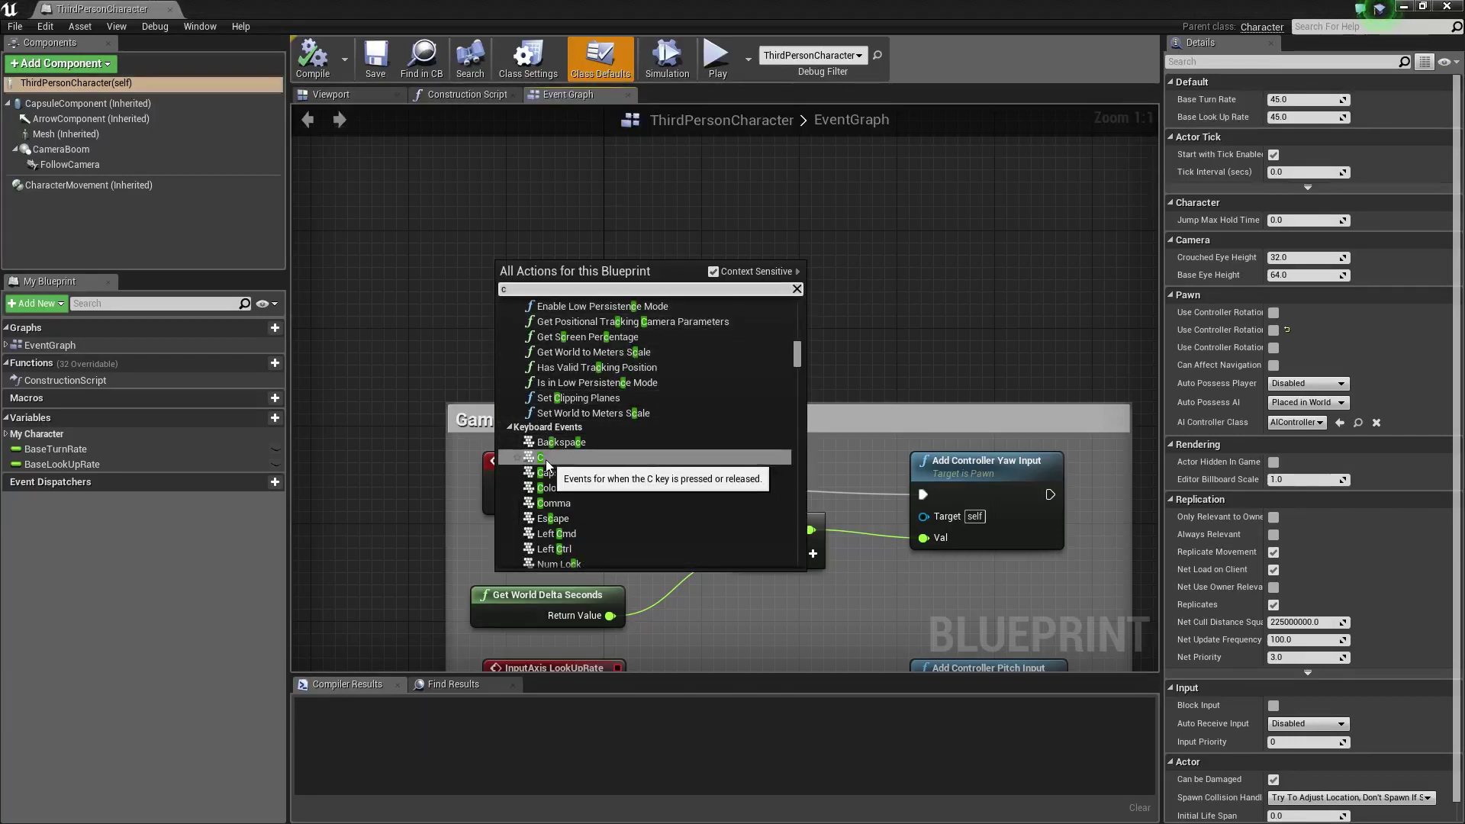
pyautogui.scroll(-3, 633, 487)
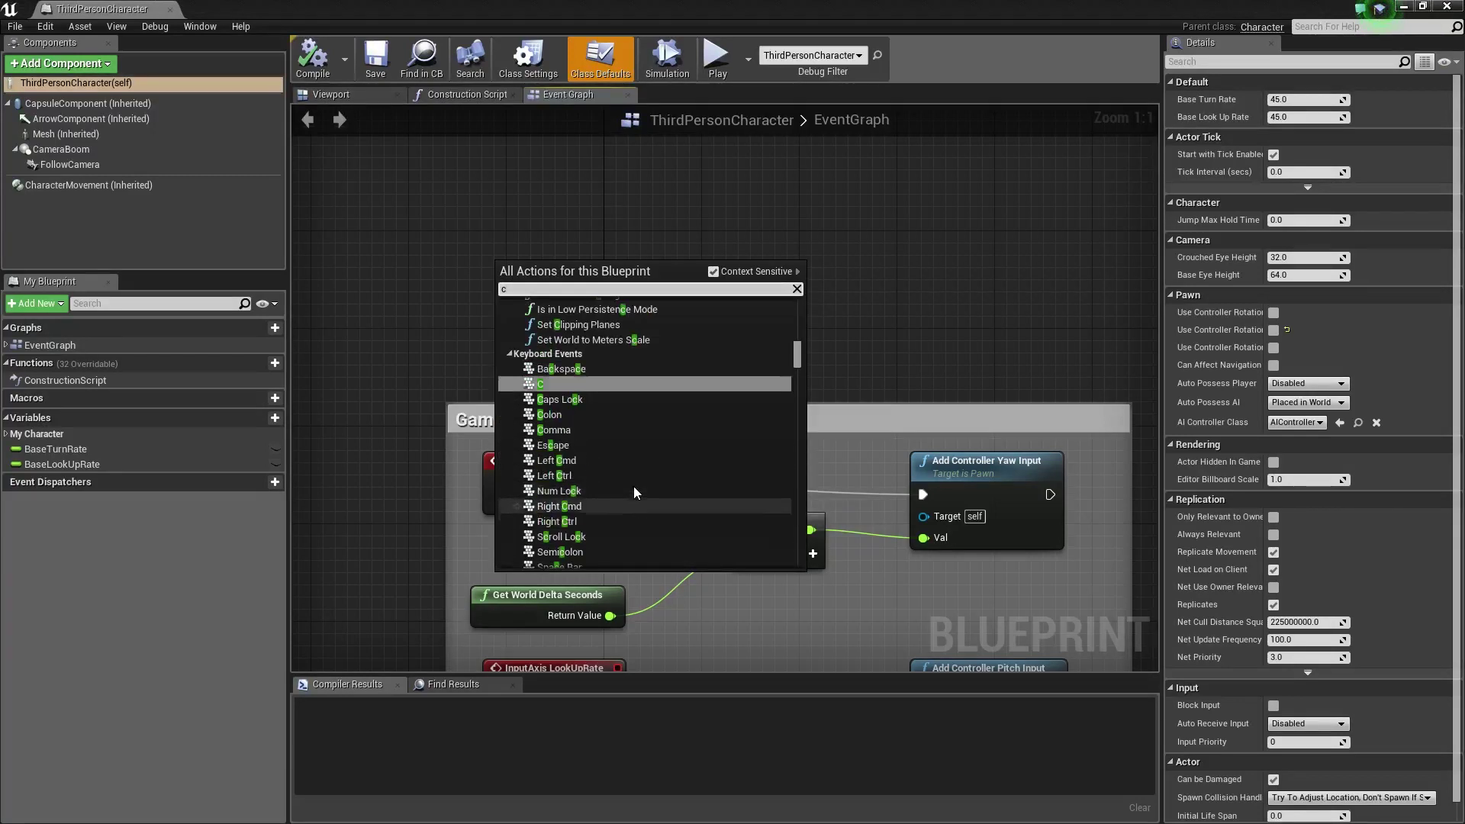
pyautogui.press('BackSpace')
pyautogui.write('y')
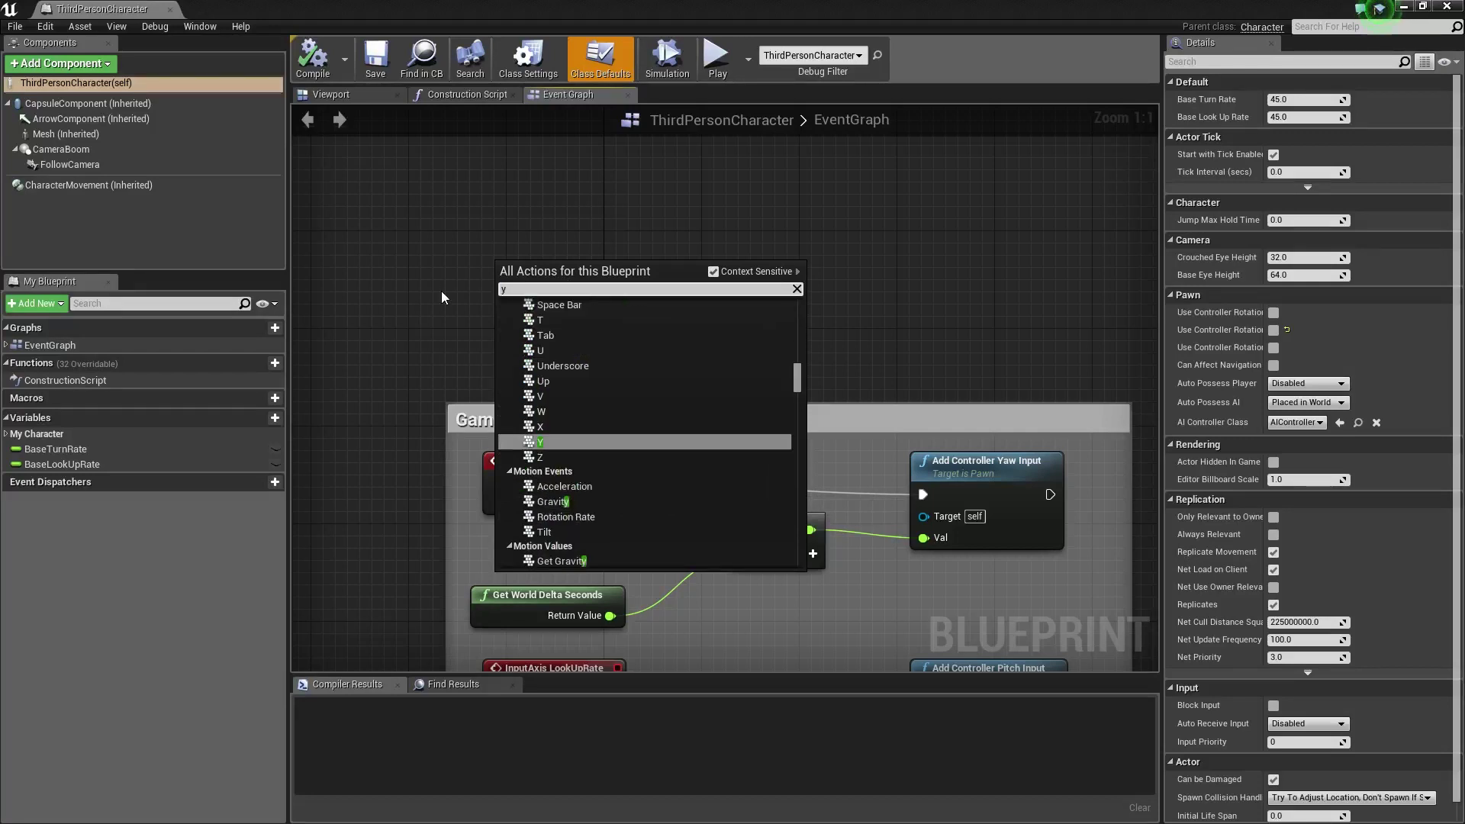
pyautogui.click(558, 442)
pyautogui.moveTo(540, 262); pyautogui.dragTo(609, 273)
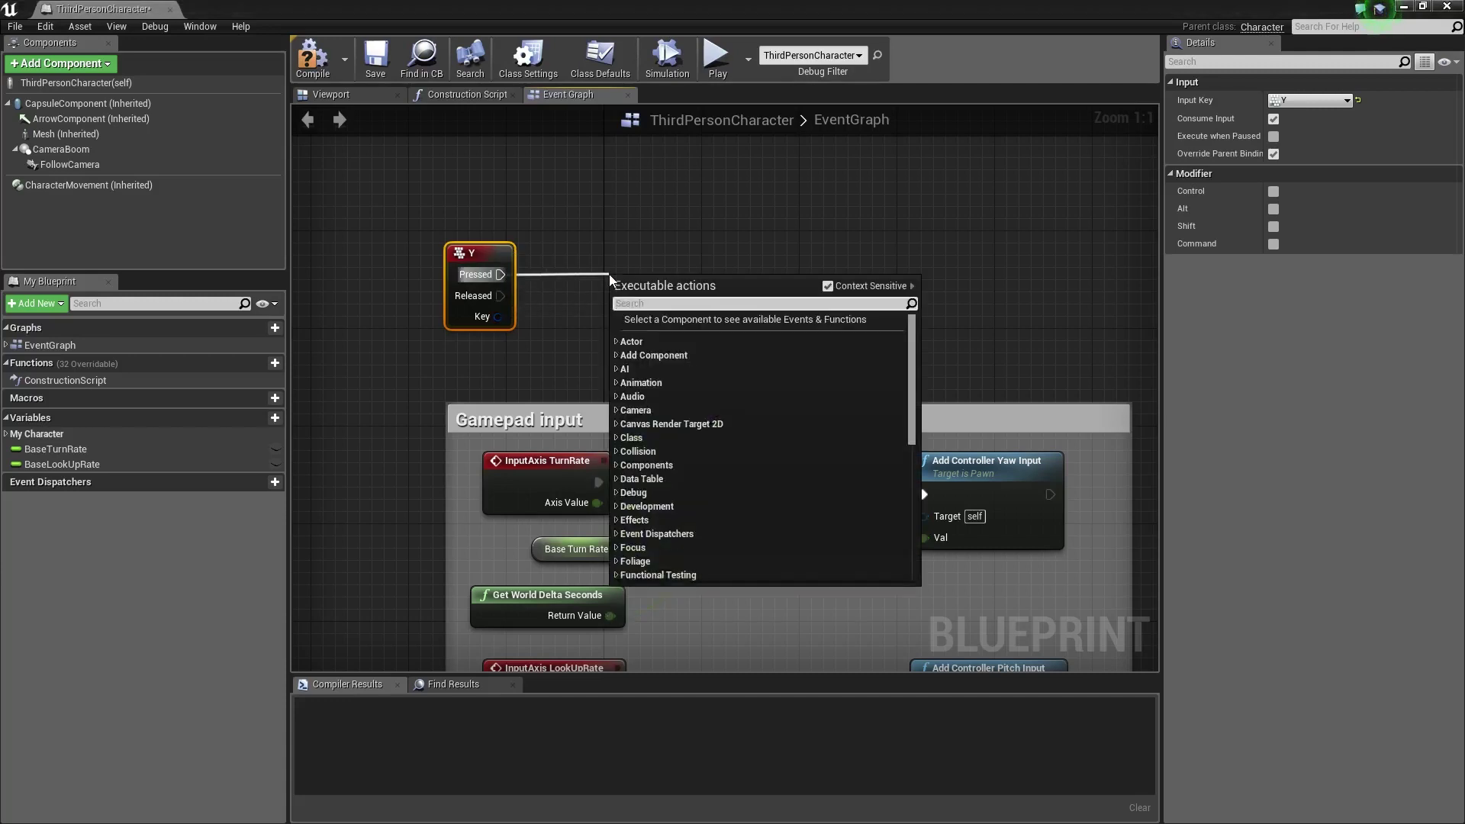
# Wire Y Pressed to a Play Animation node on the Mesh playing ymca_dance
pyautogui.write('play')
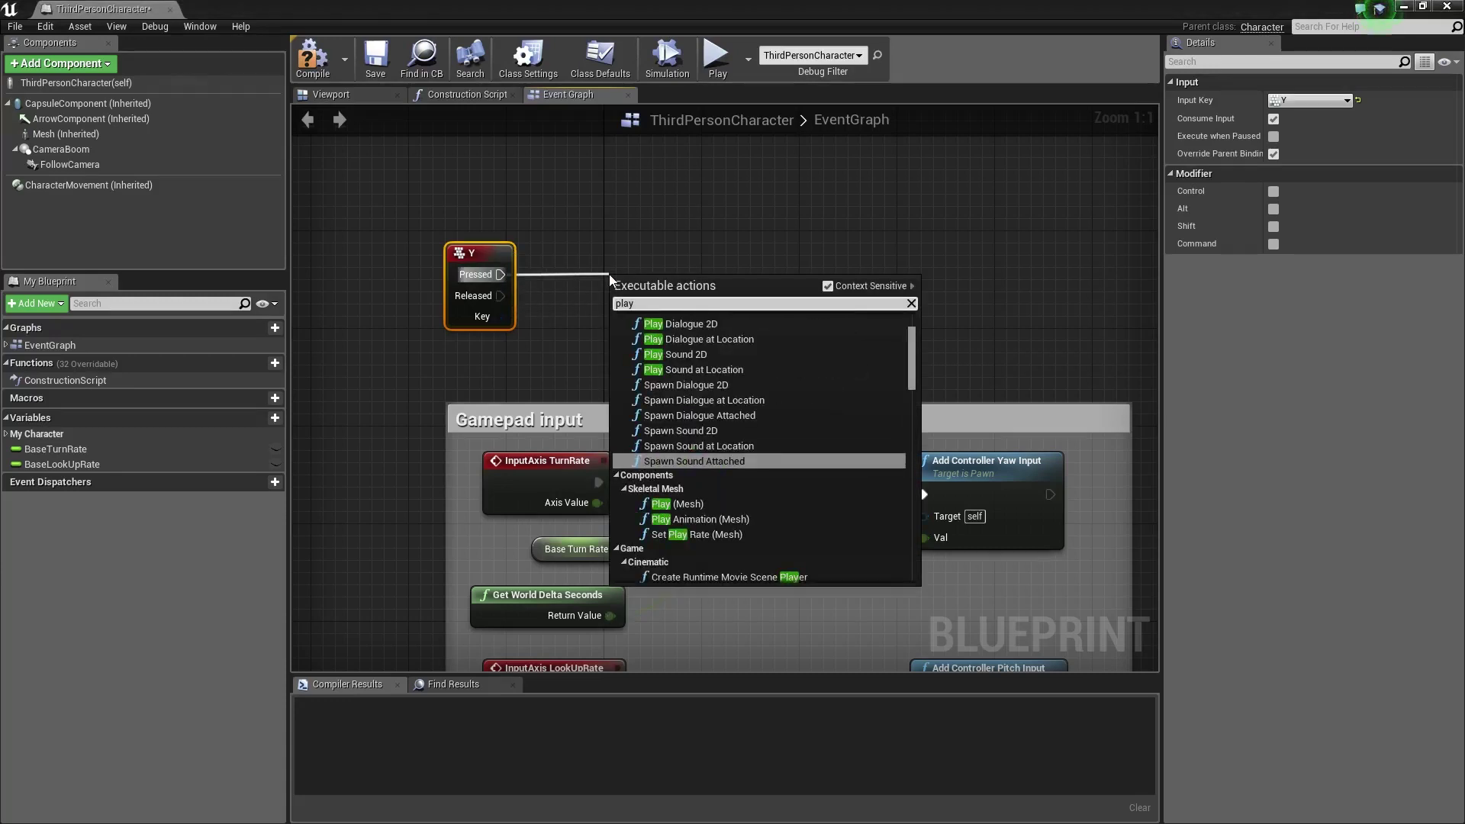
pyautogui.write('an')
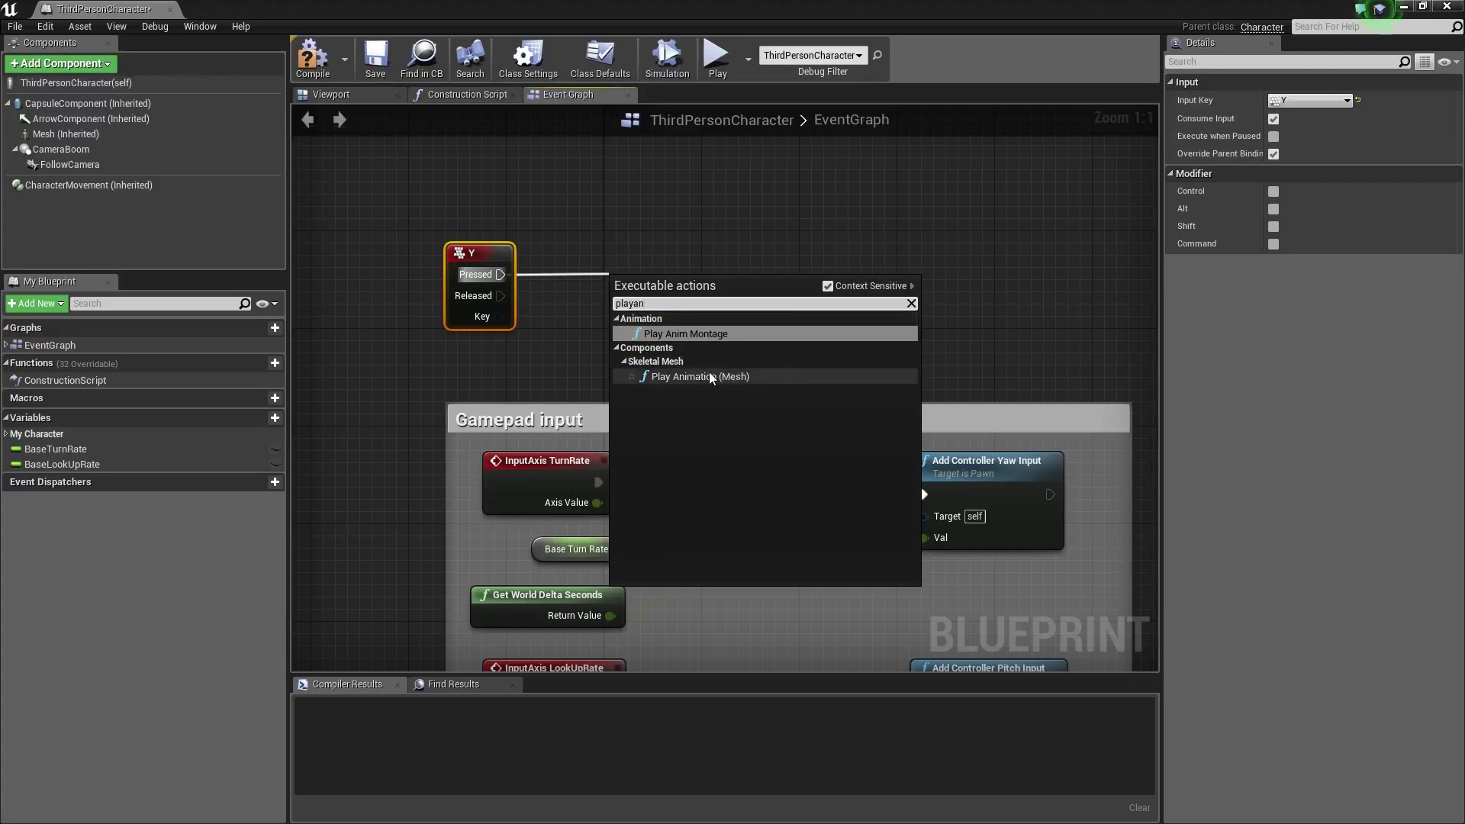
pyautogui.click(712, 376)
pyautogui.moveTo(700, 293); pyautogui.dragTo(712, 232)
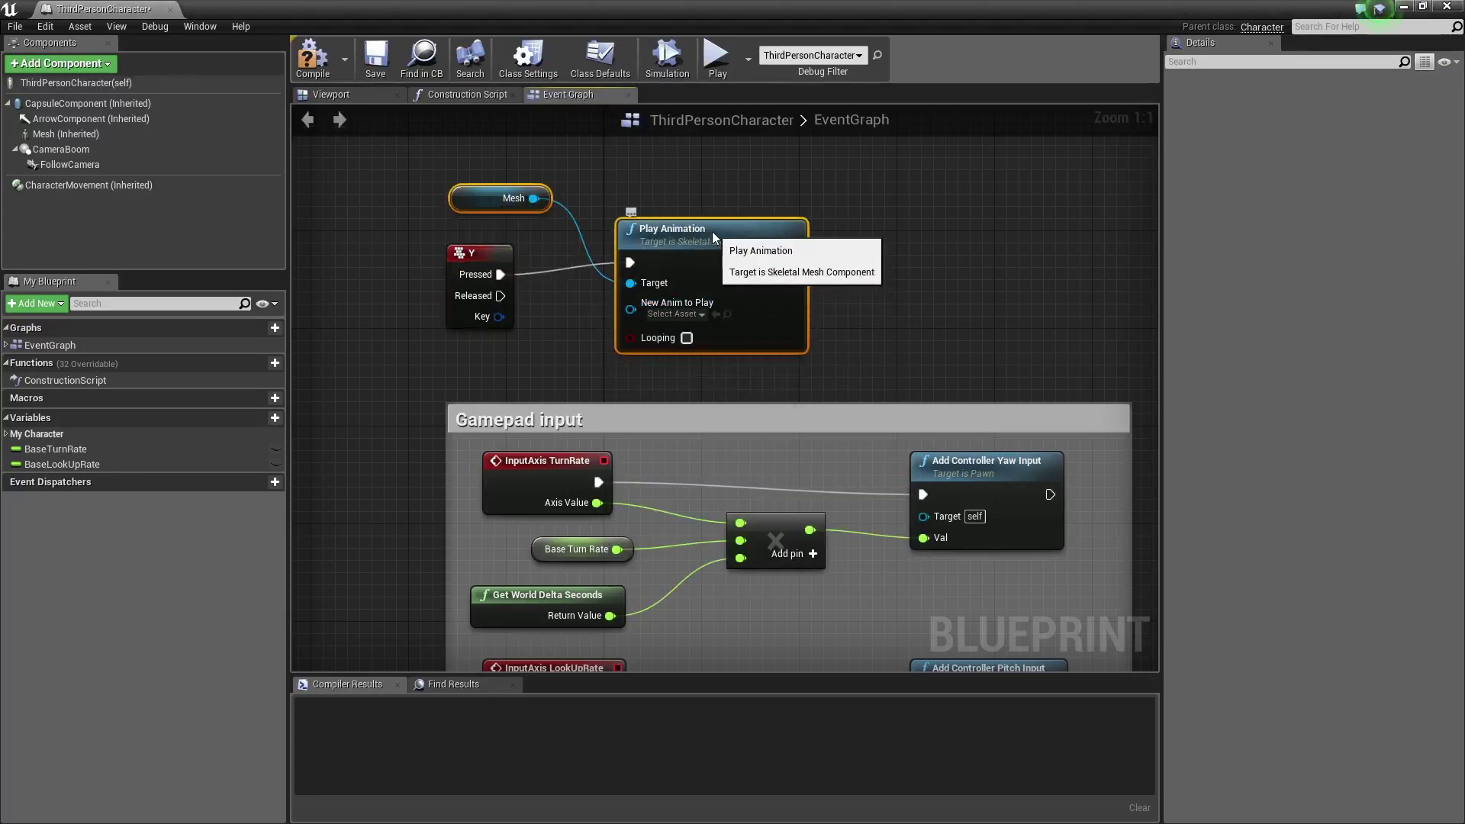
pyautogui.click(698, 314)
pyautogui.moveTo(867, 416); pyautogui.dragTo(866, 525)
pyautogui.click(853, 519)
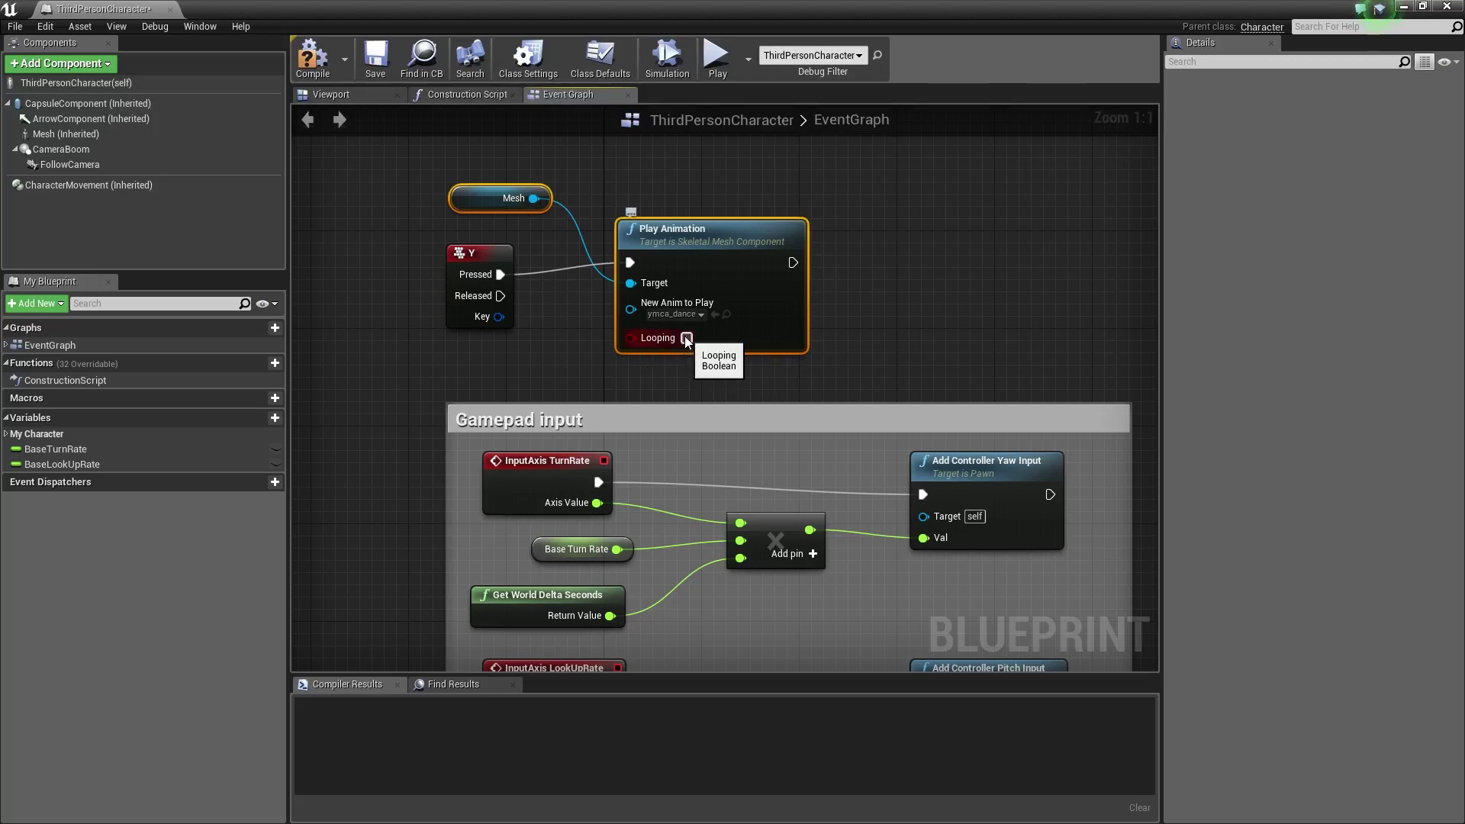
pyautogui.moveTo(501, 295); pyautogui.dragTo(927, 296)
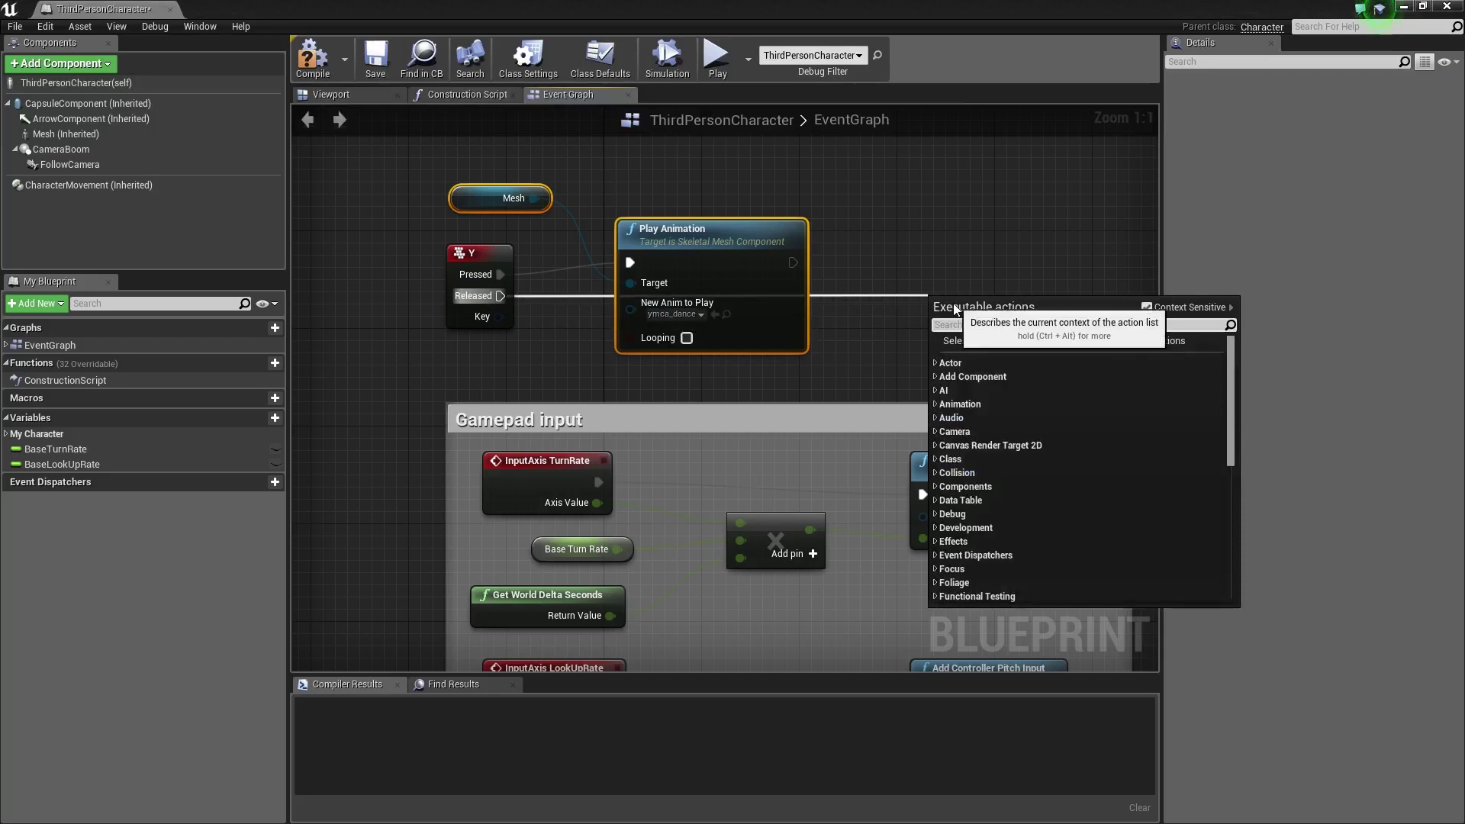
# Wire Y Released to a Play Animation node on the Mesh playing standing_idle_02
pyautogui.write('play')
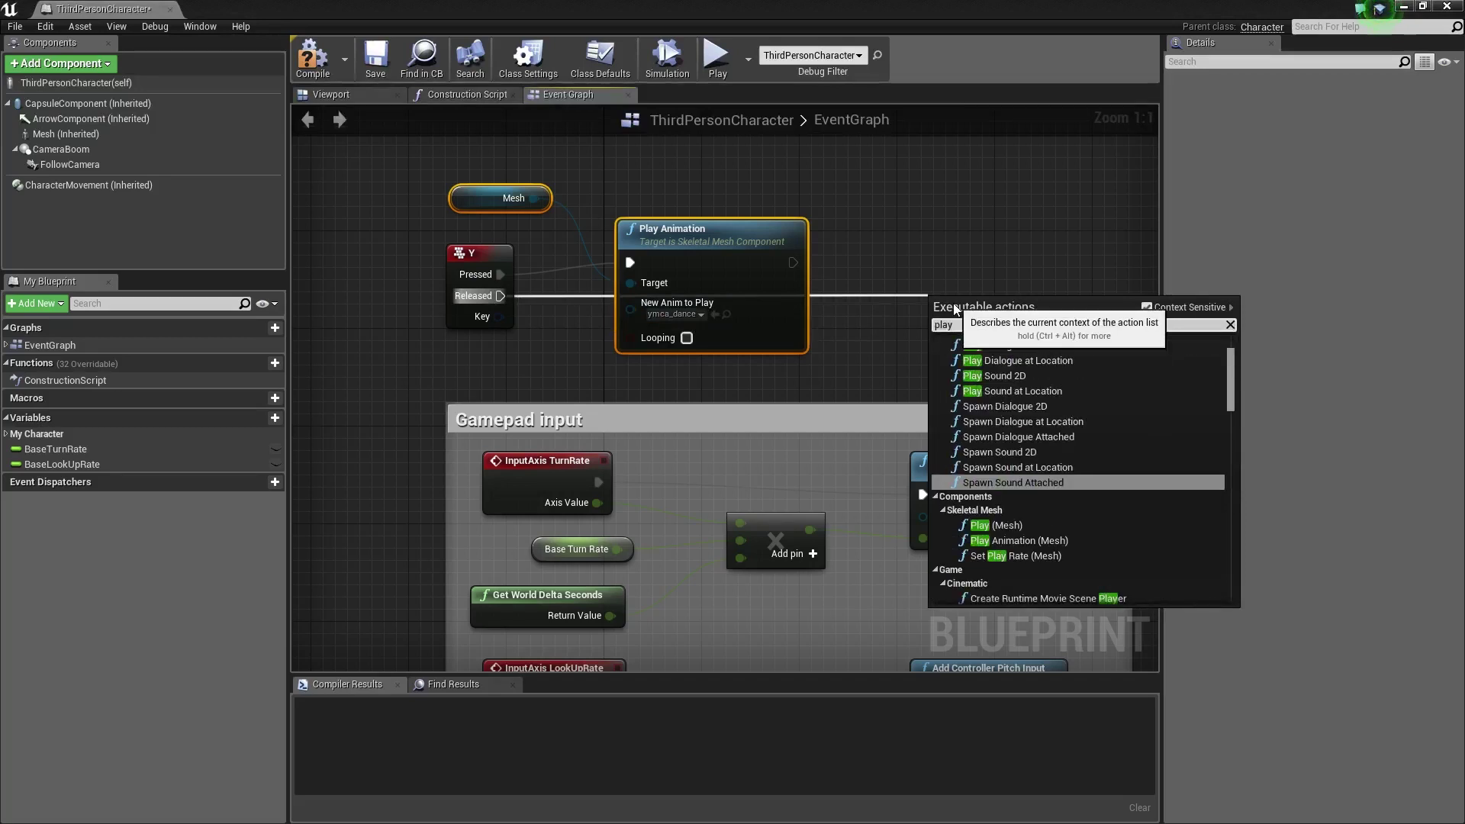
pyautogui.click(1026, 542)
pyautogui.click(1025, 540)
pyautogui.moveTo(1013, 312); pyautogui.dragTo(1012, 211)
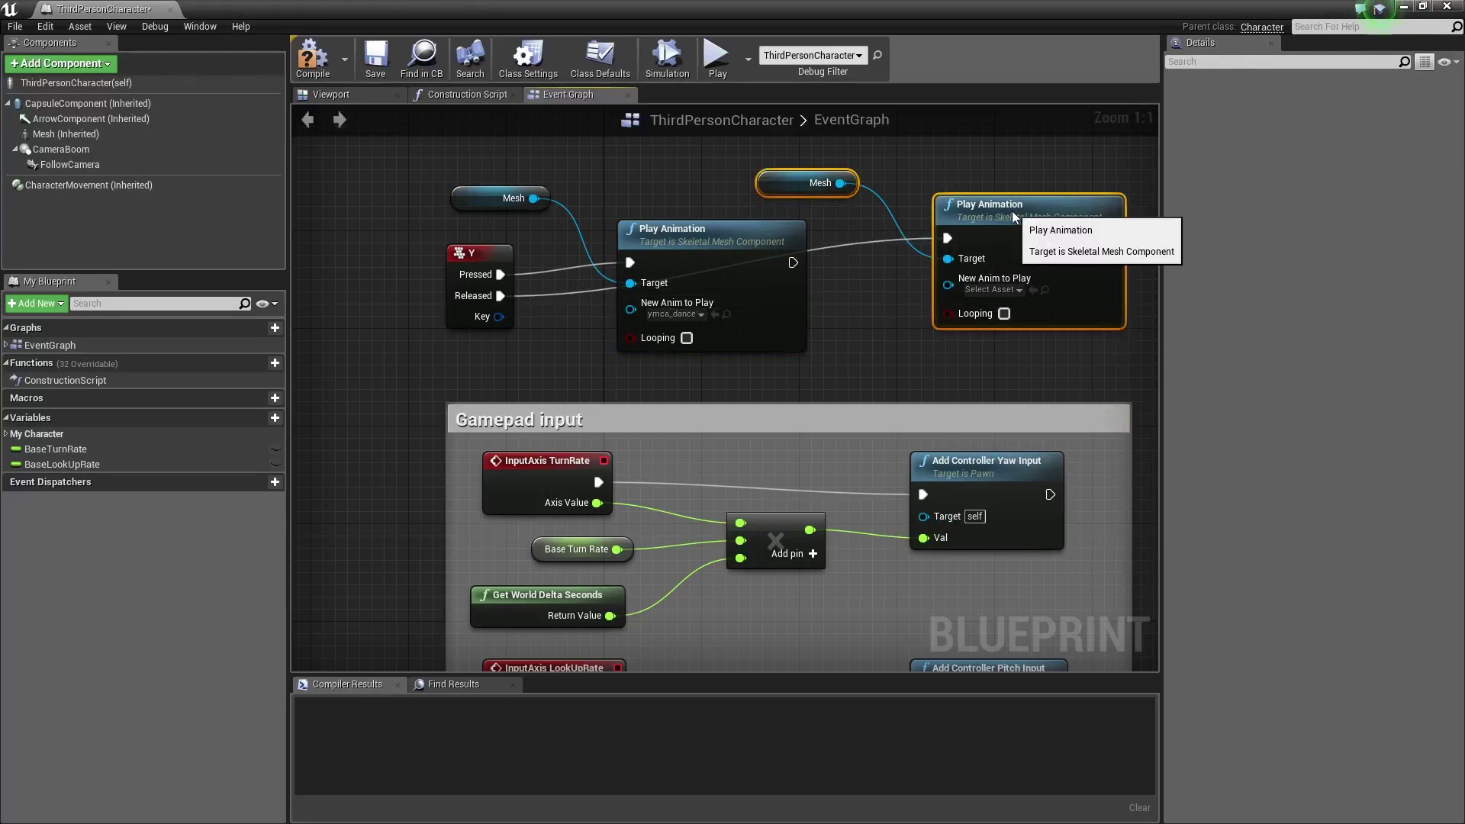
pyautogui.click(1020, 289)
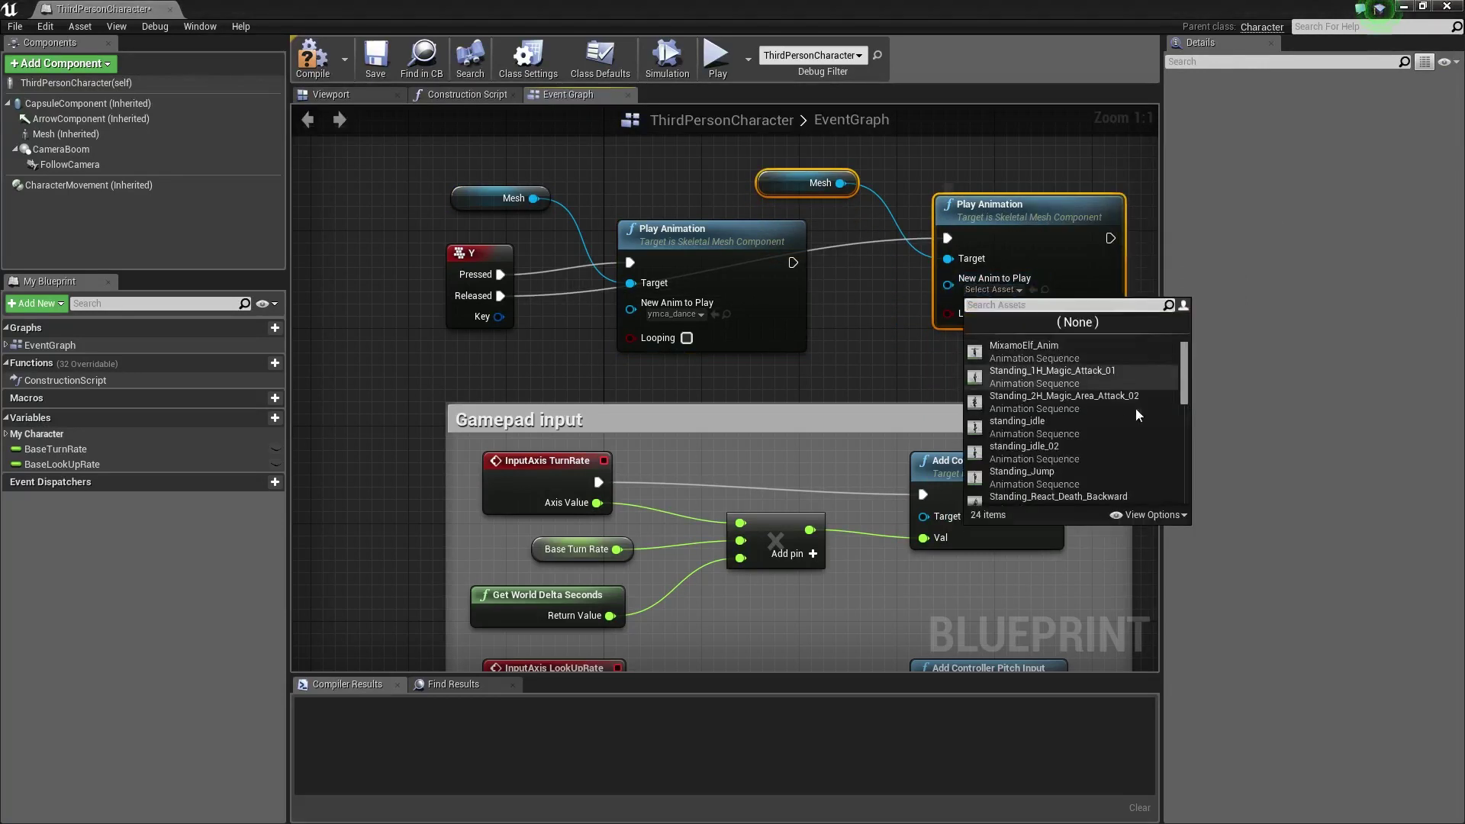
pyautogui.click(1050, 447)
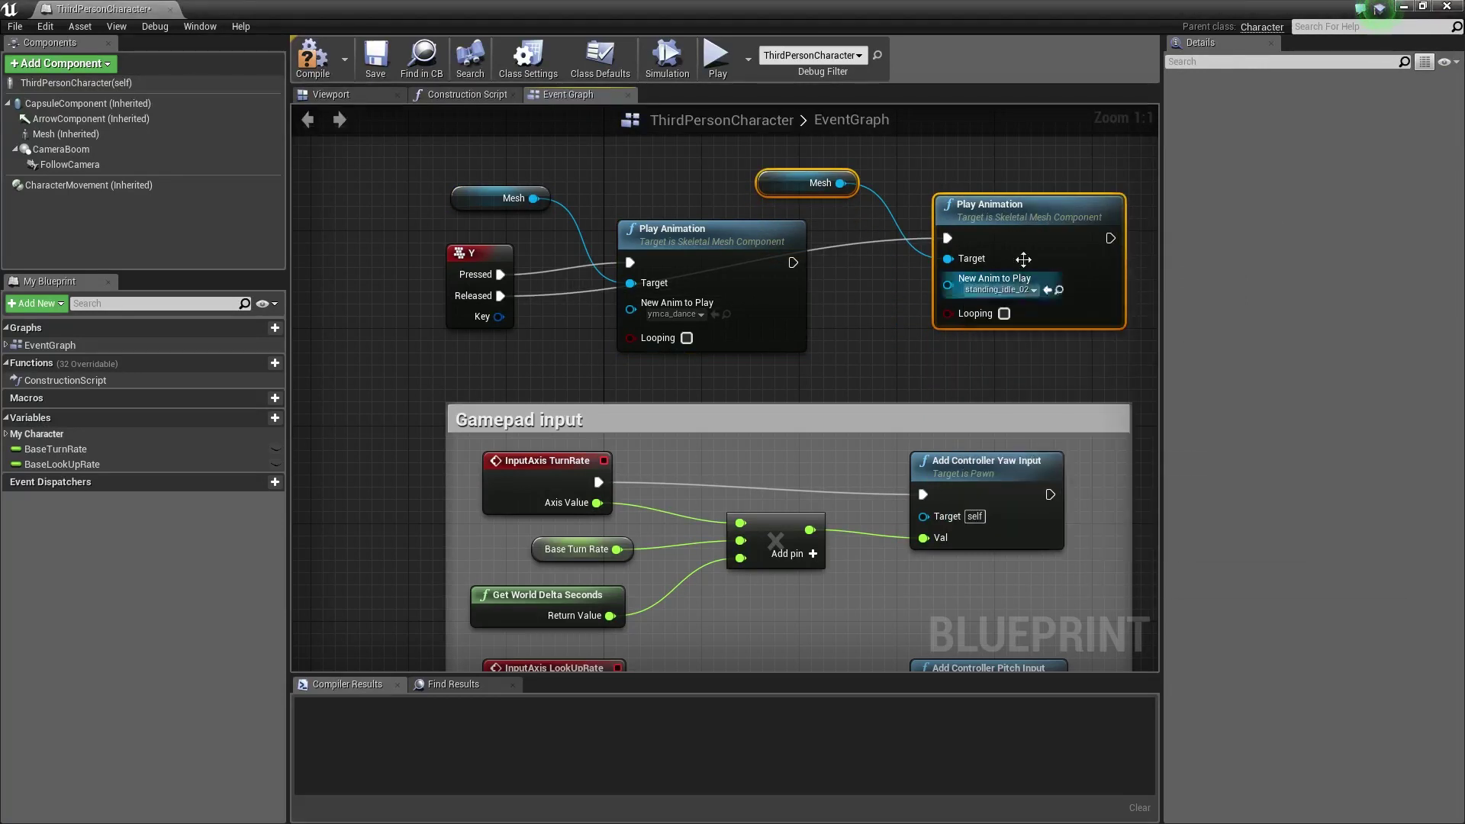
pyautogui.moveTo(1022, 225); pyautogui.dragTo(1023, 262)
# Set Looping on both standing_idle_02 and ymca_dance nodes, compile, and close the Blueprint
pyautogui.click(1004, 349)
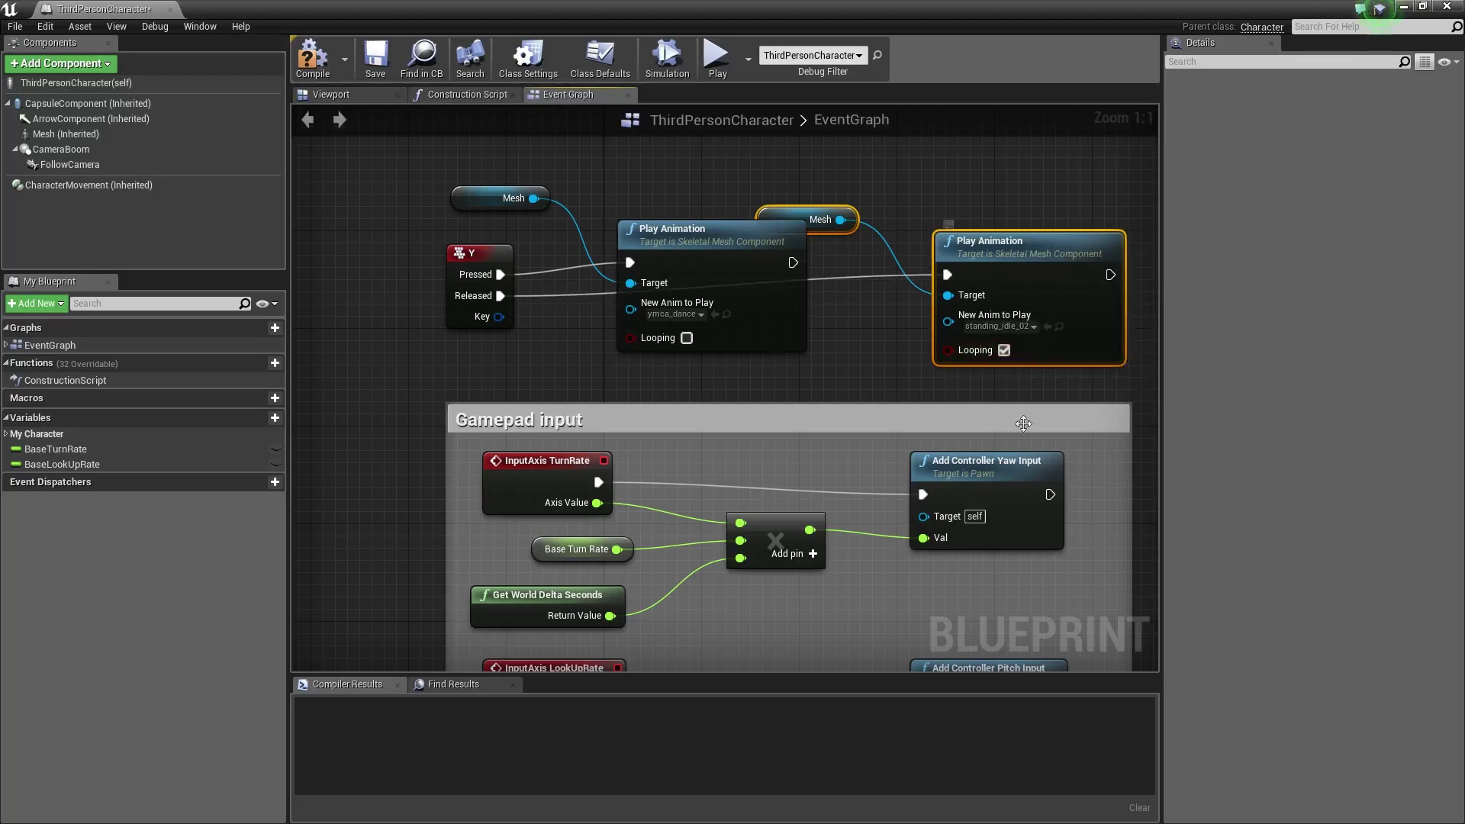
pyautogui.click(687, 338)
pyautogui.click(299, 57)
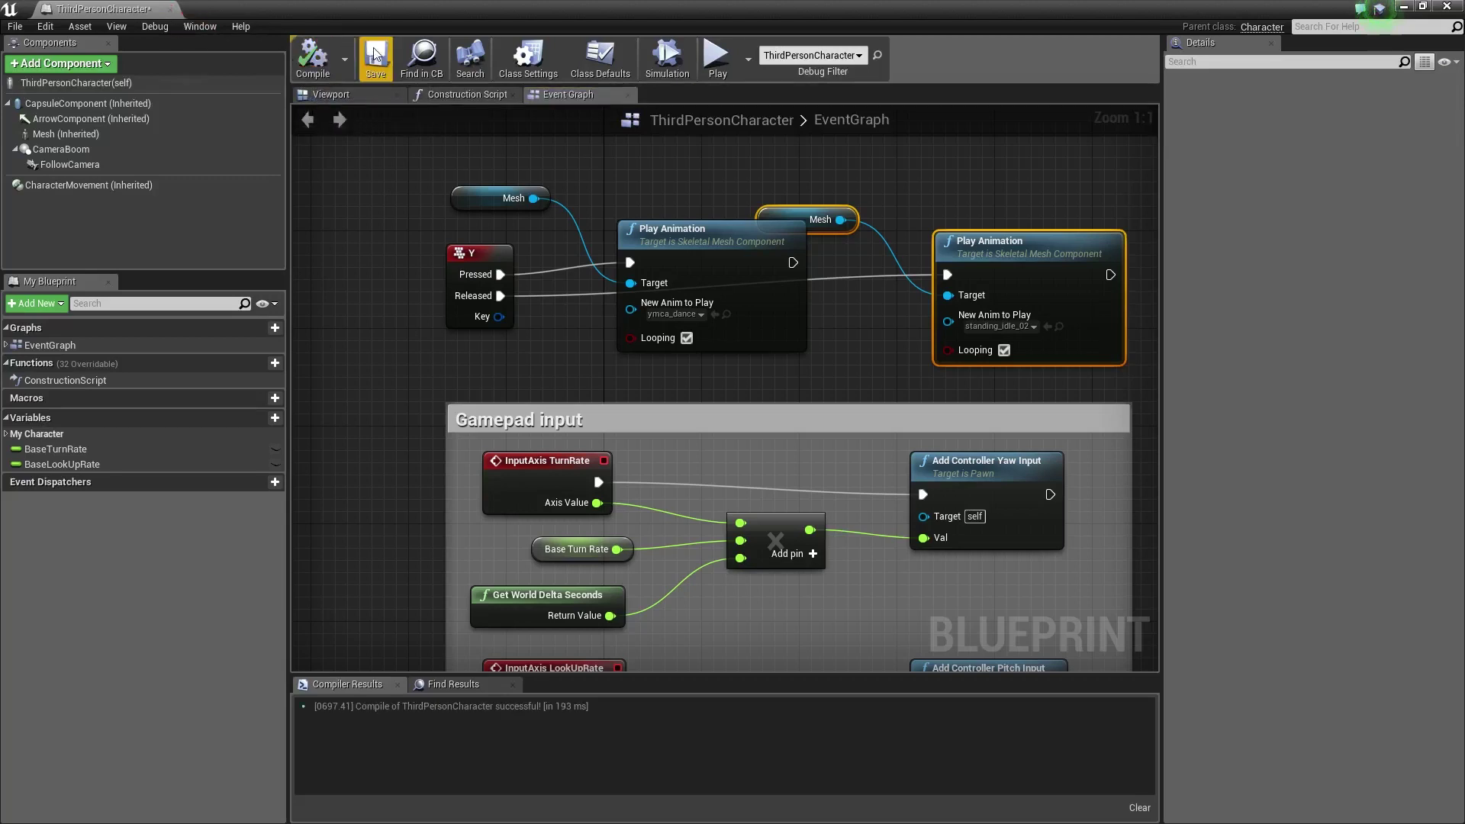
pyautogui.click(171, 9)
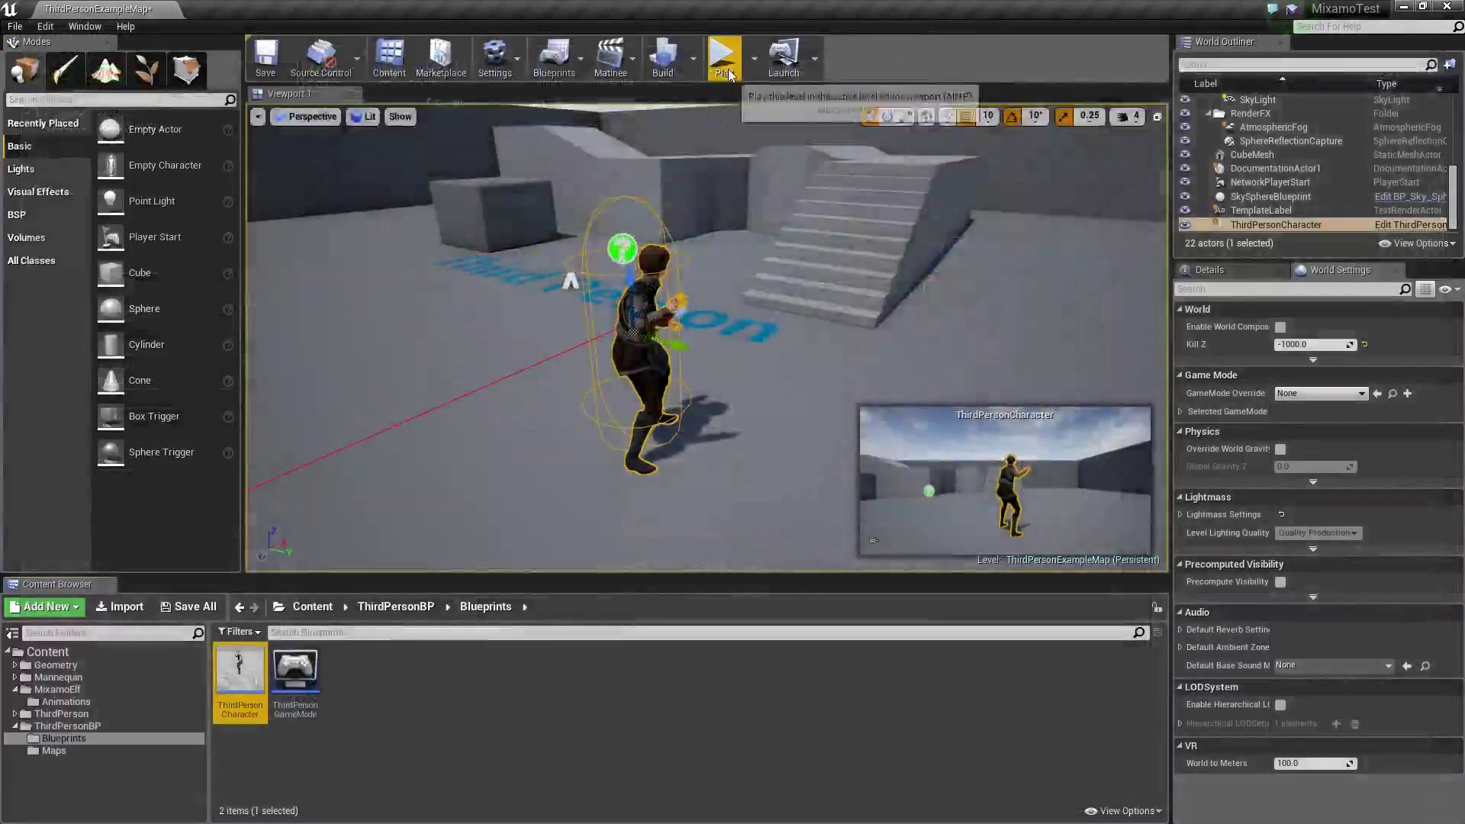
# Play-test the Y dance controls, stop the session, and turn the view toward the character
pyautogui.click(723, 57)
pyautogui.click(707, 335)
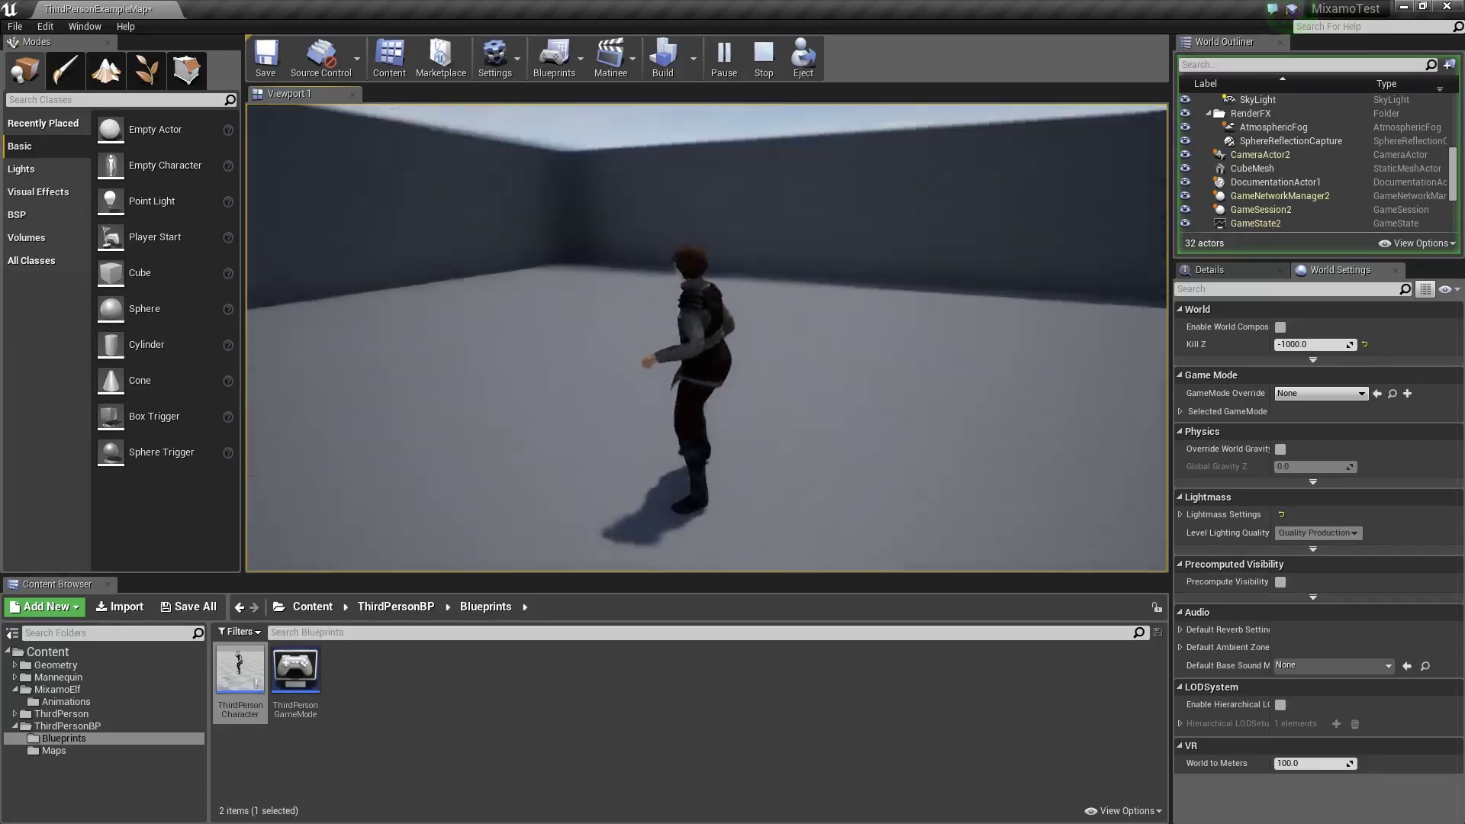
pyautogui.press('Escape')
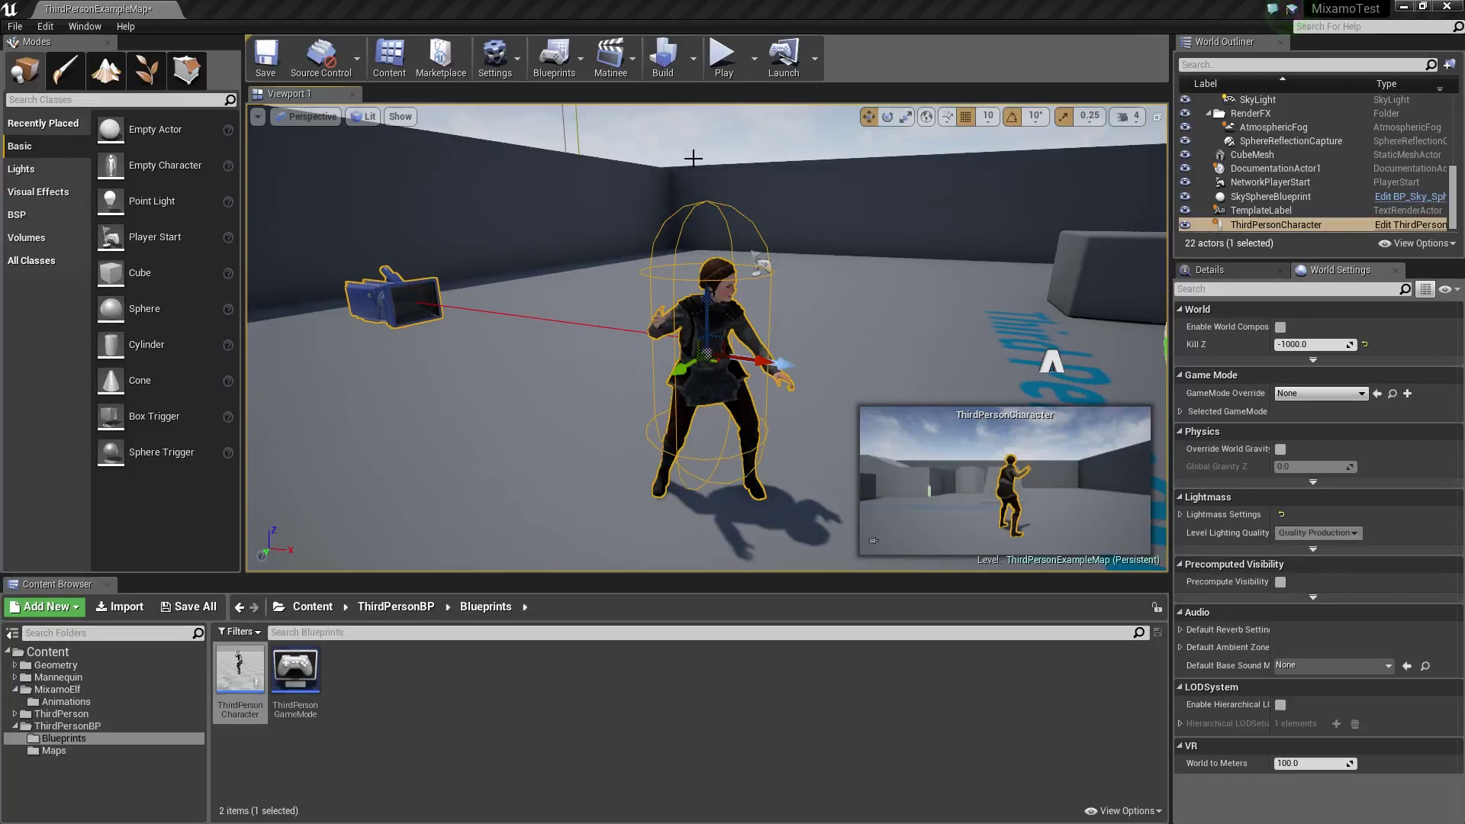
pyautogui.moveTo(904, 257); pyautogui.dragTo(904, 257, button='right')
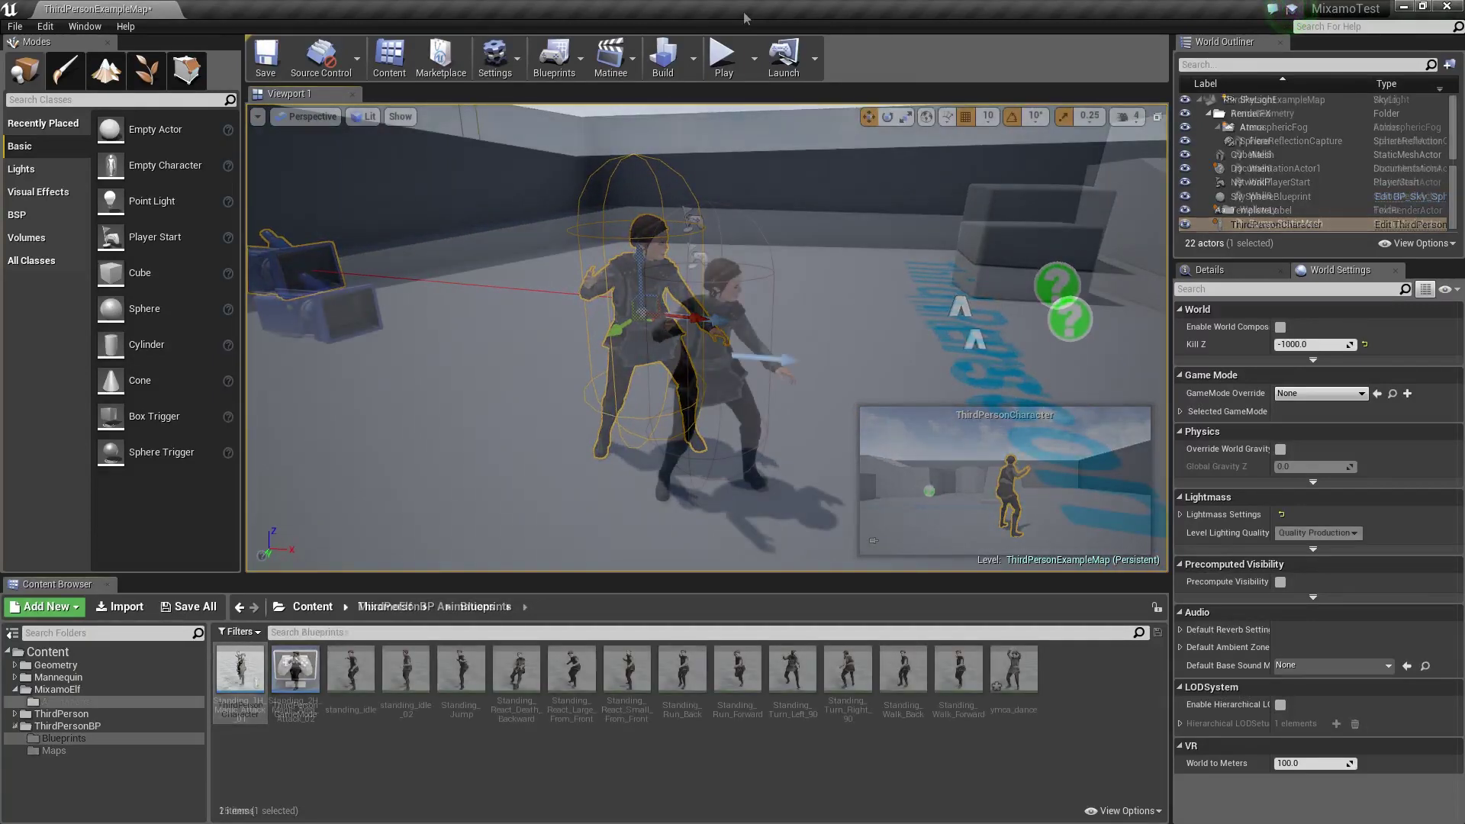